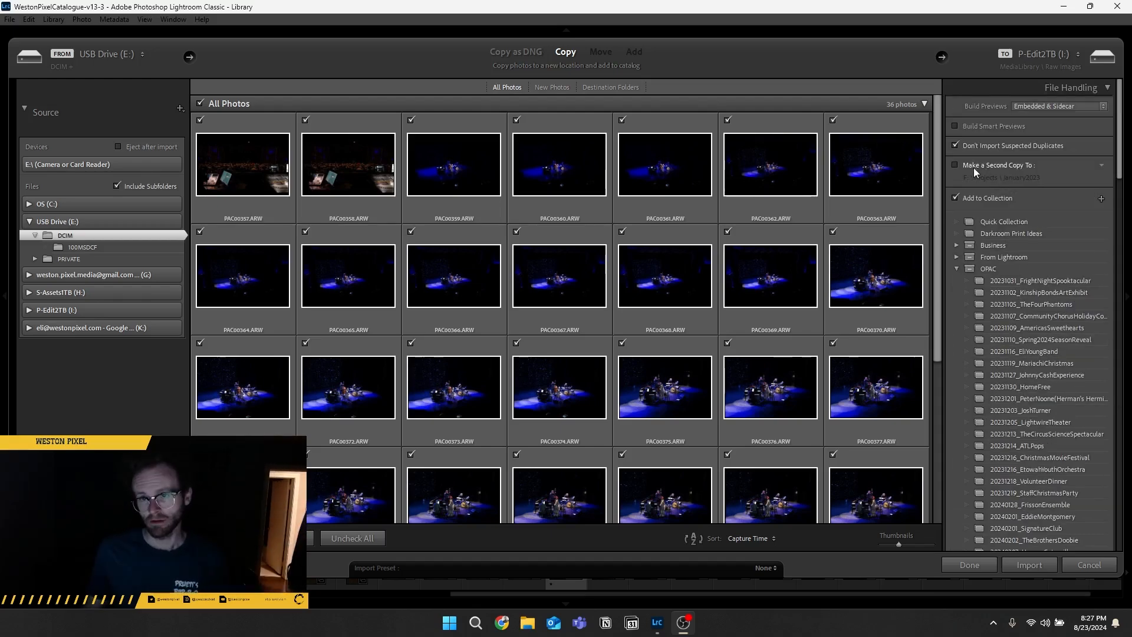
scroll(974, 168, down, 10)
scroll(1025, 276, down, 5)
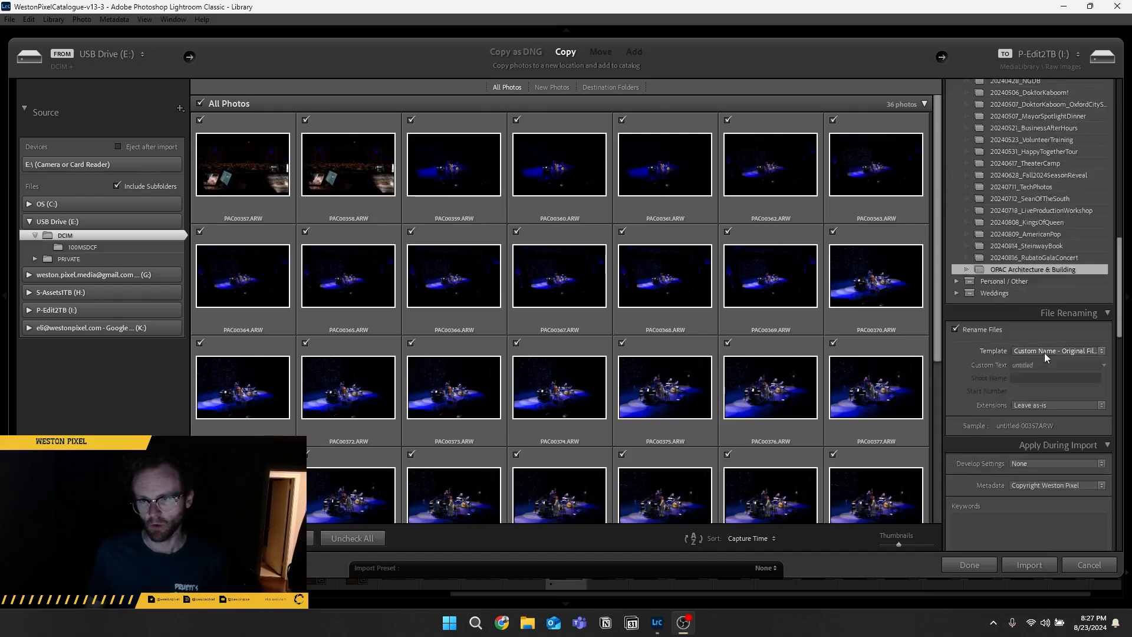
click(1048, 242)
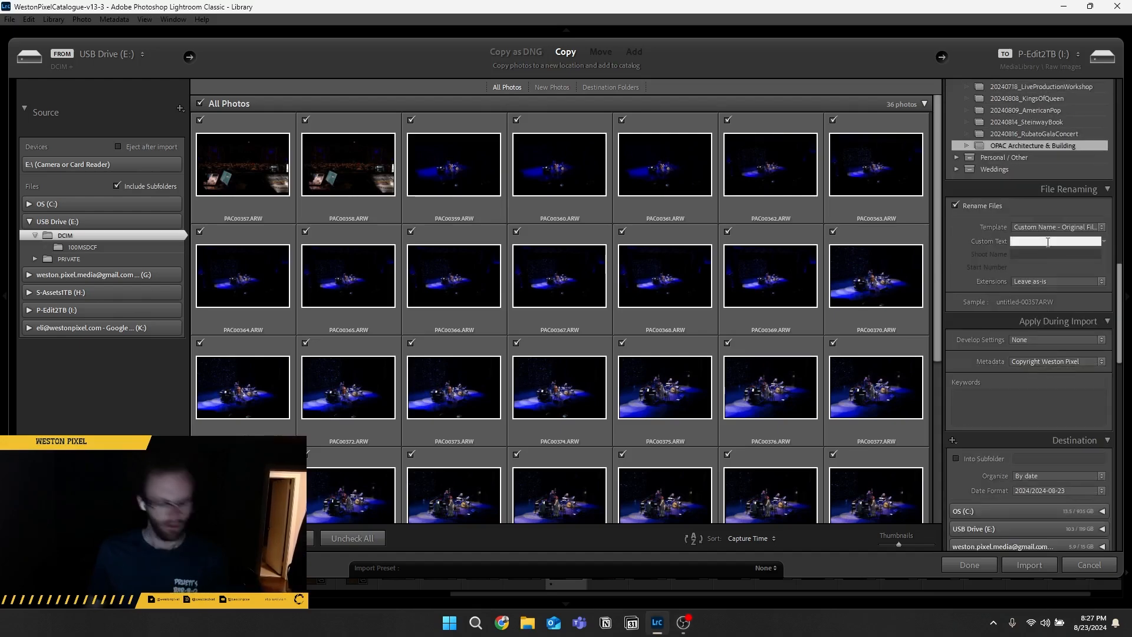
key(Caps_Lock)
text(20240823_)
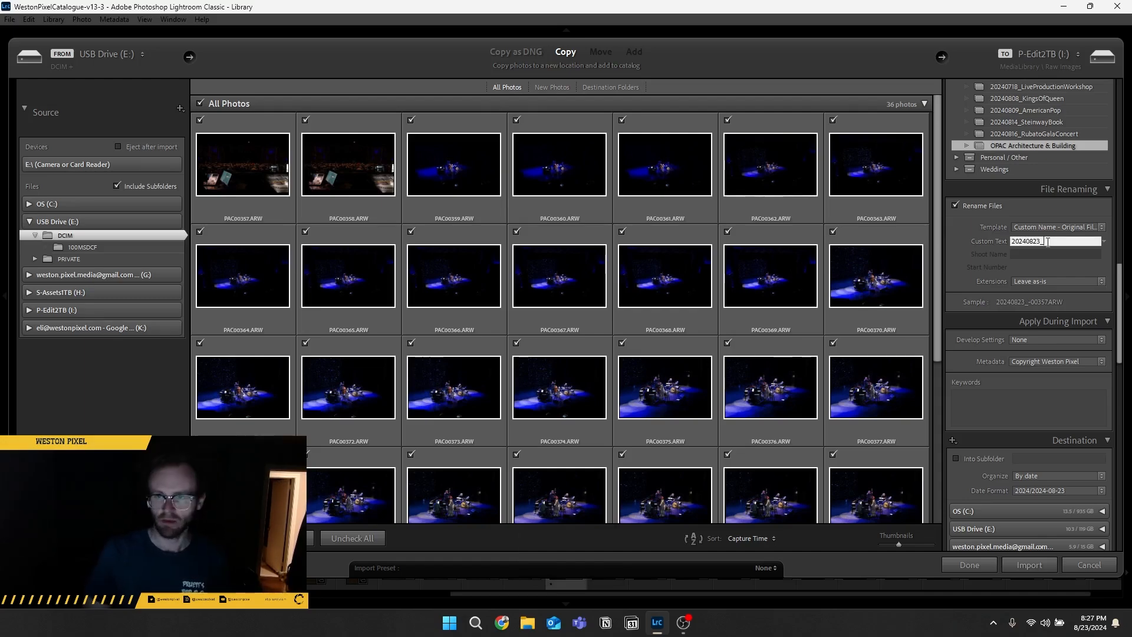
text(MANDYBARNETT)
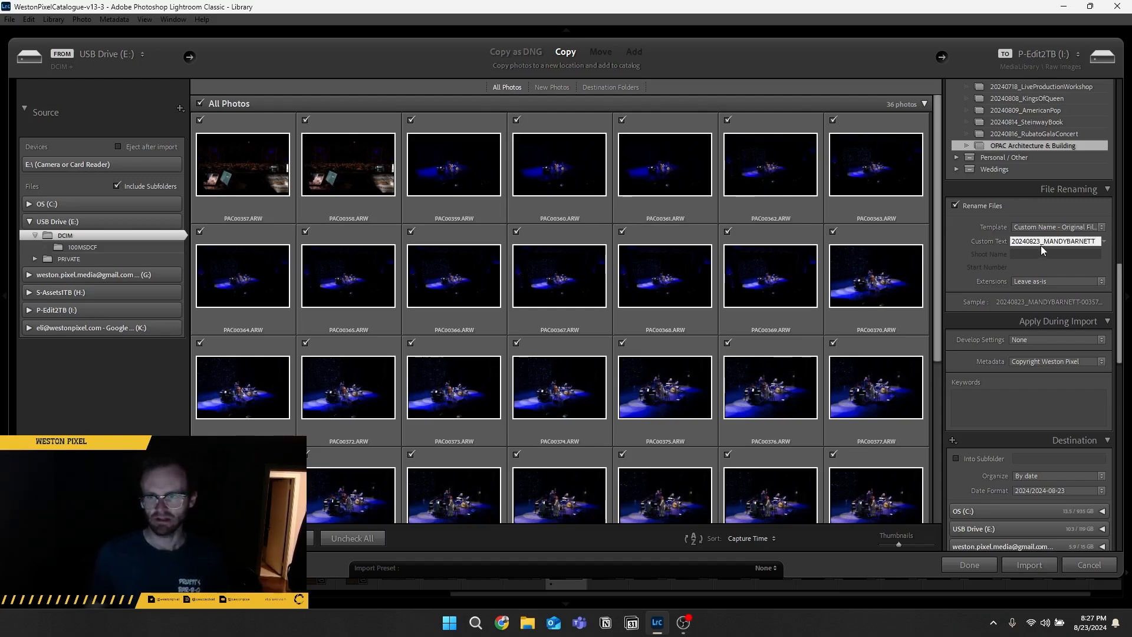
- Create a collection named 20240822_MandyBarnett inside the OPAC collection set for the imported photos
scroll(1022, 380, down, 10)
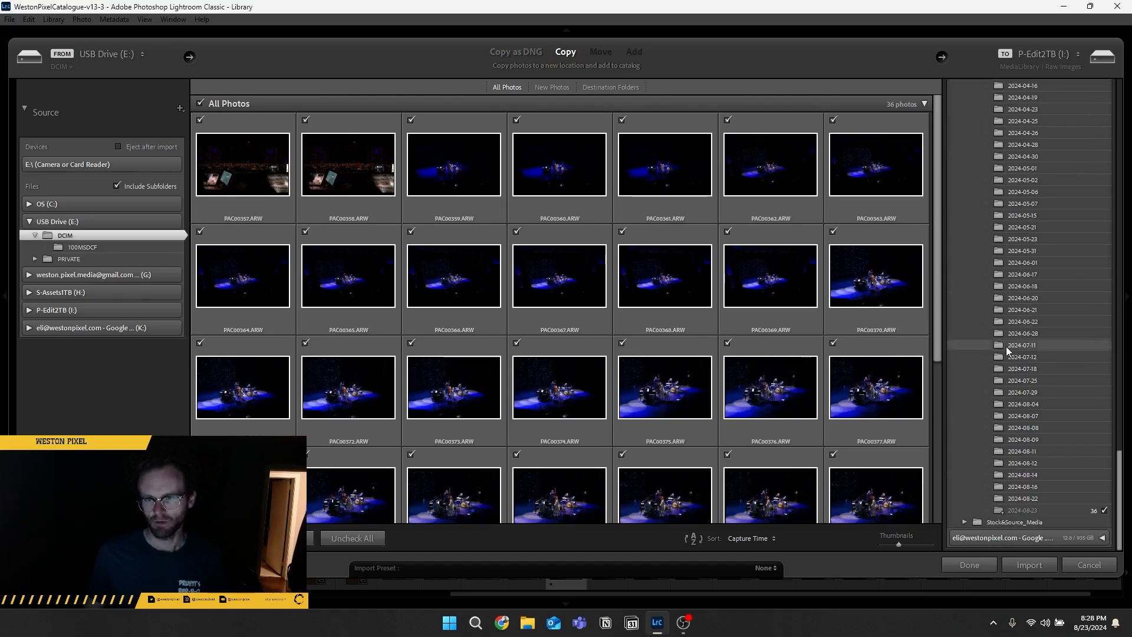
scroll(1006, 345, up, 10)
scroll(1014, 319, up, 10)
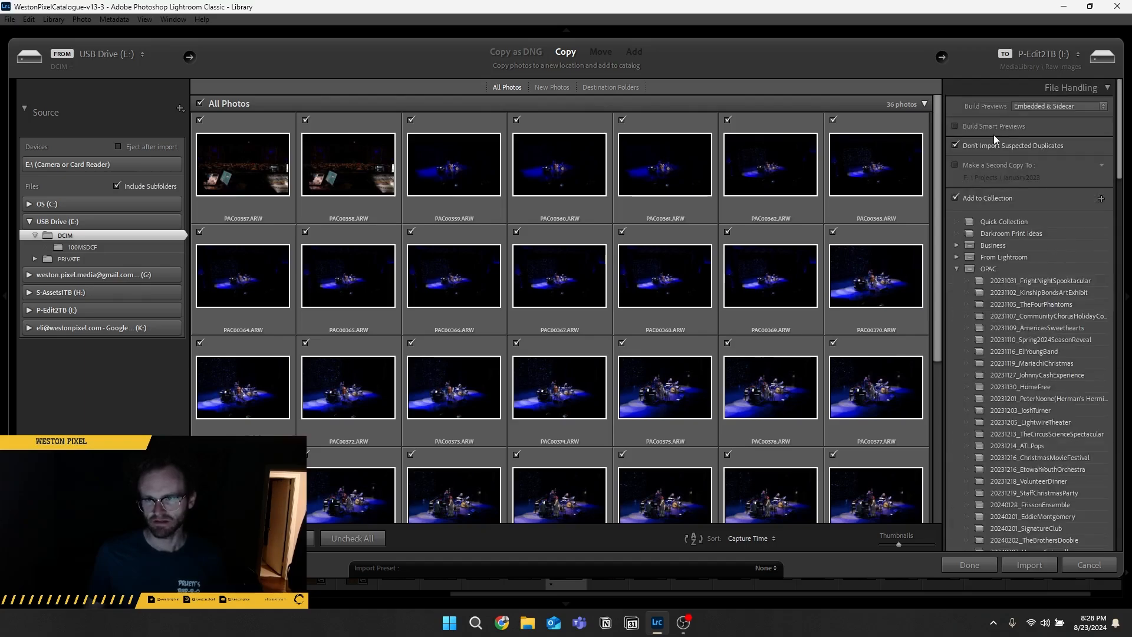
scroll(1026, 260, down, 10)
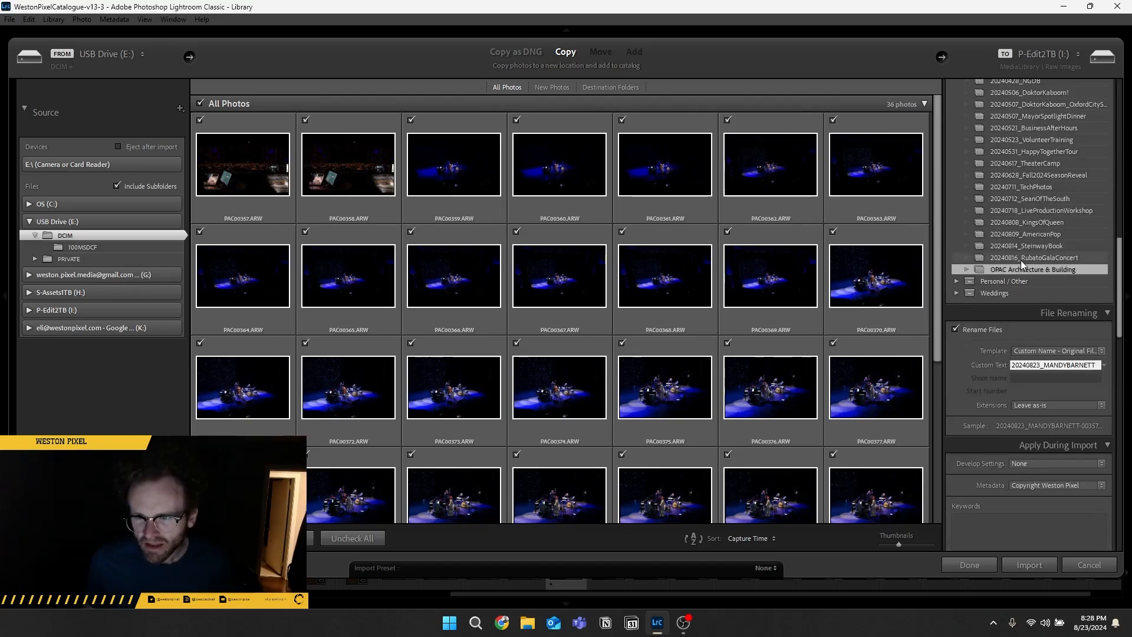
scroll(1021, 260, up, 10)
scroll(1024, 259, down, 5)
scroll(1023, 259, up, 5)
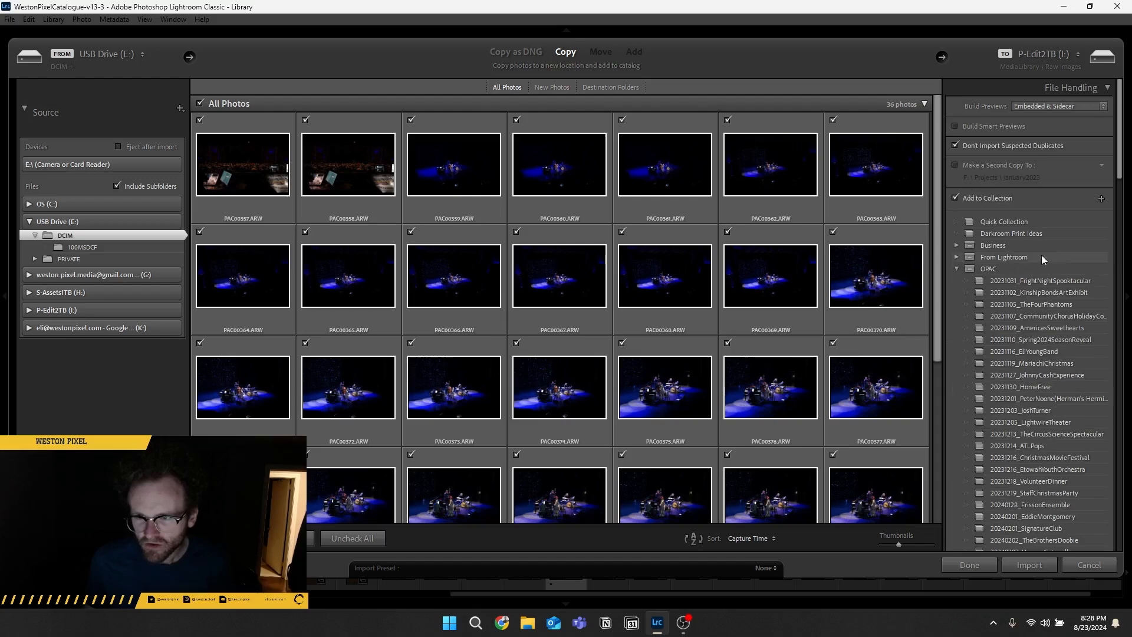
click(1101, 199)
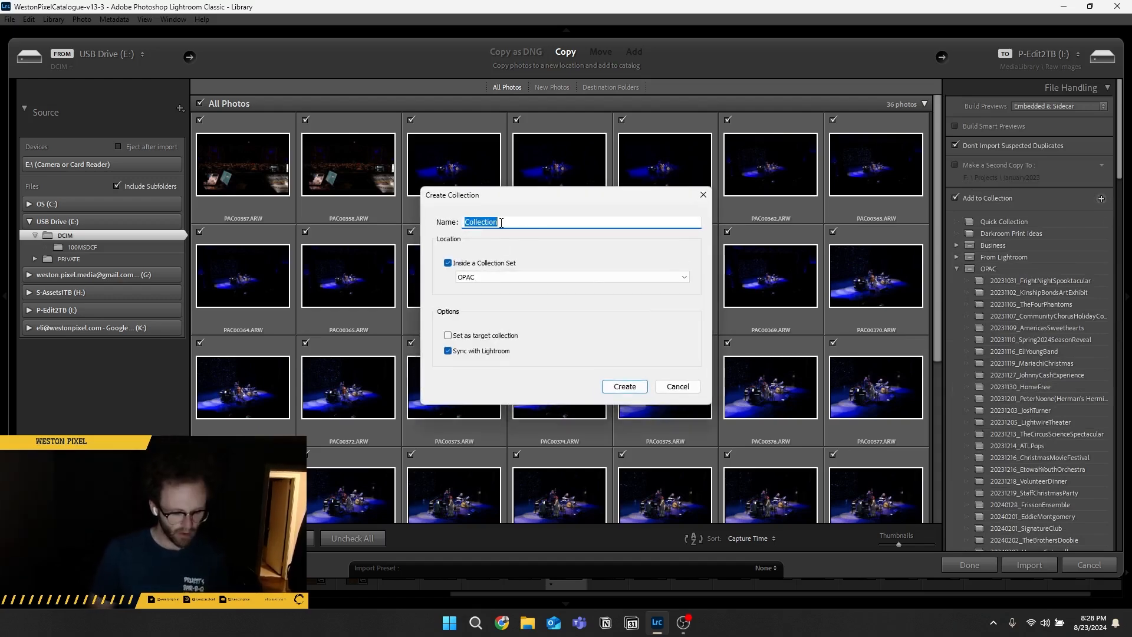
key(Caps_Lock)
text(202)
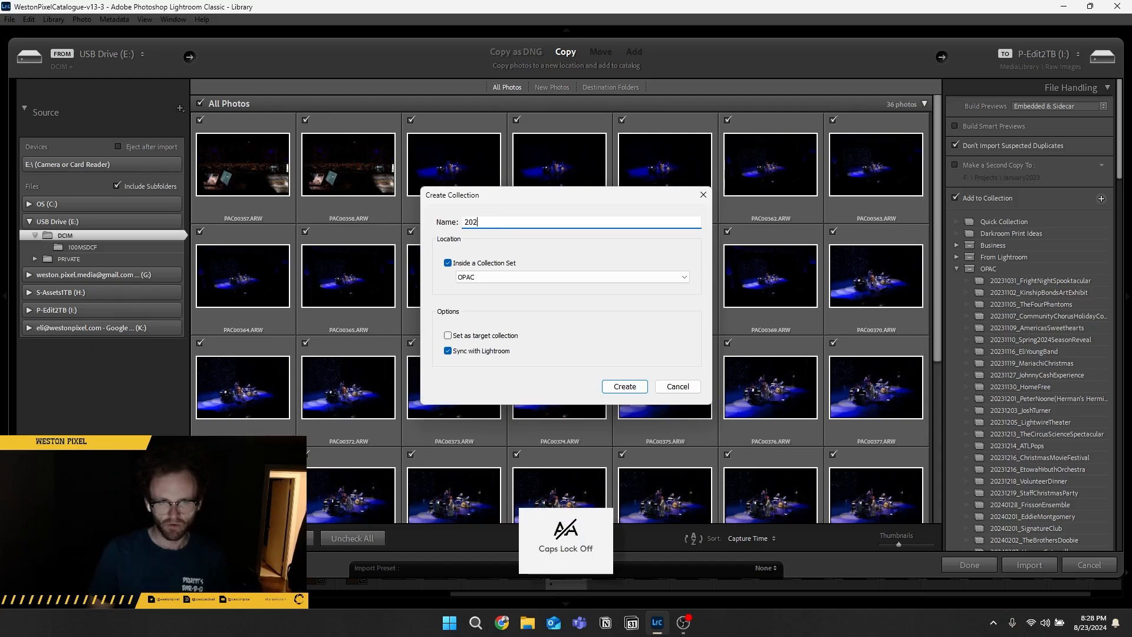
text(40822_)
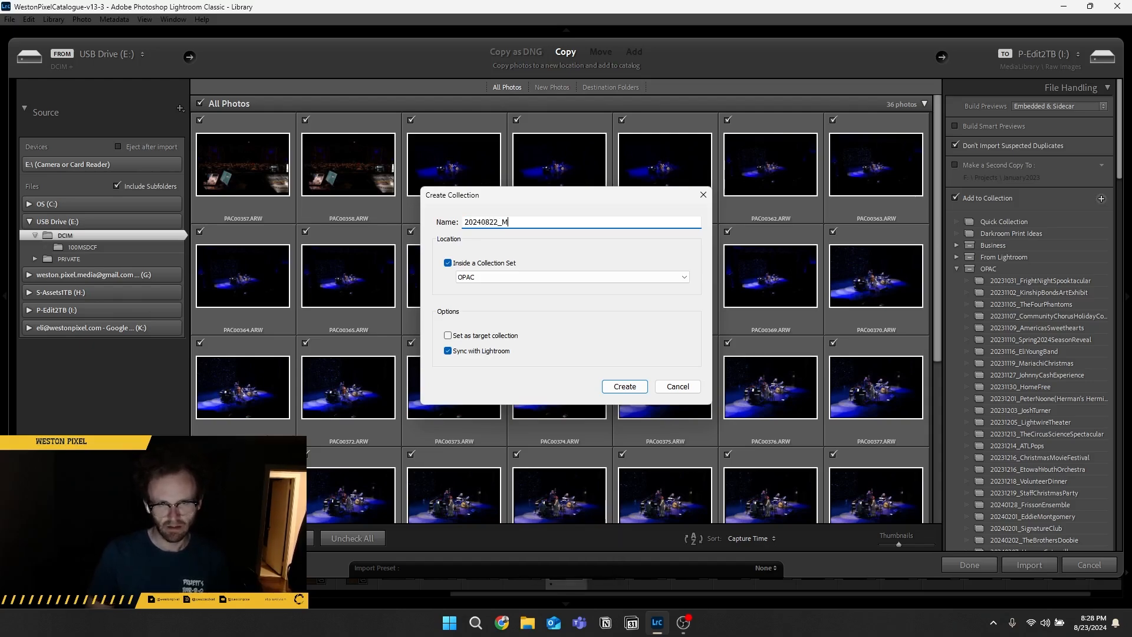
text(MandyBarnett)
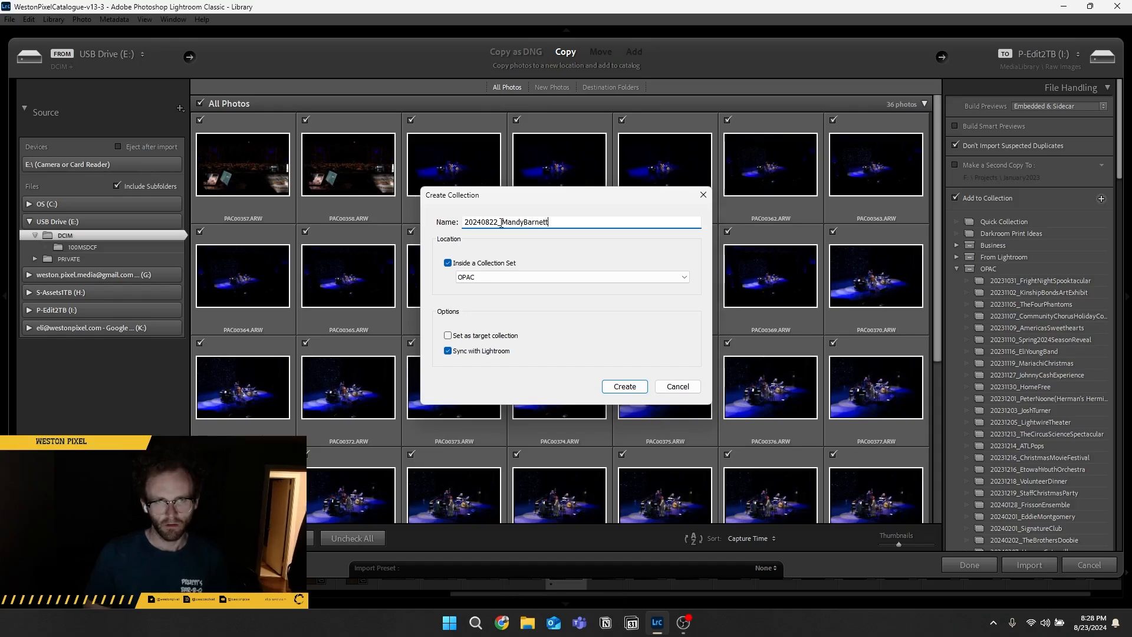
key(Return)
- Enter OPAC as the import keyword and import the checked photos from the USB drive
click(994, 299)
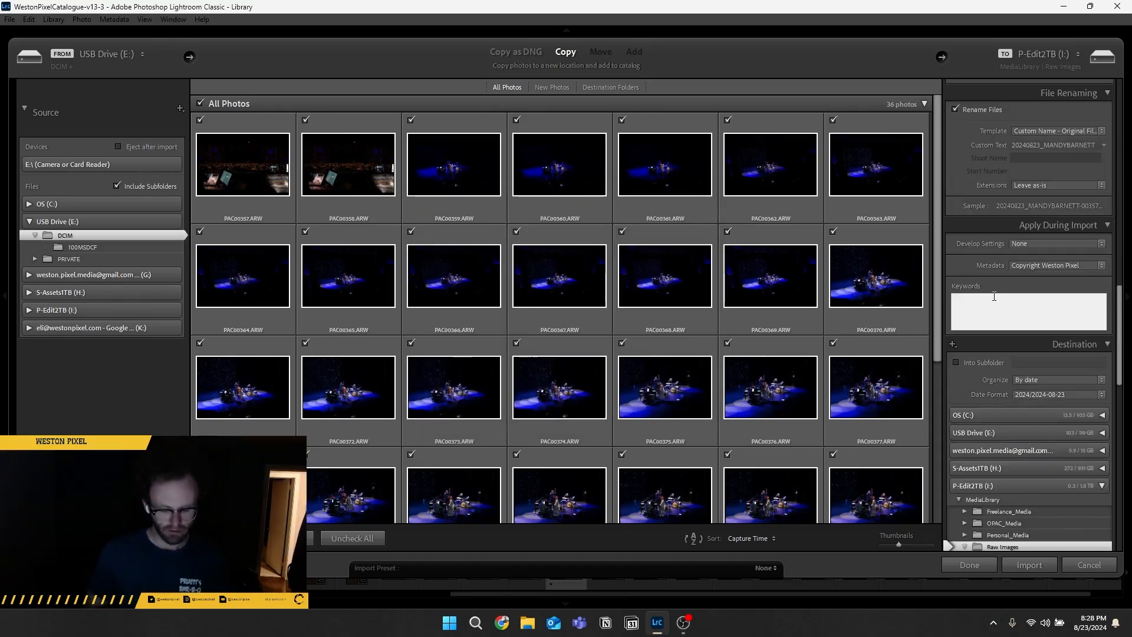
text(OPAC)
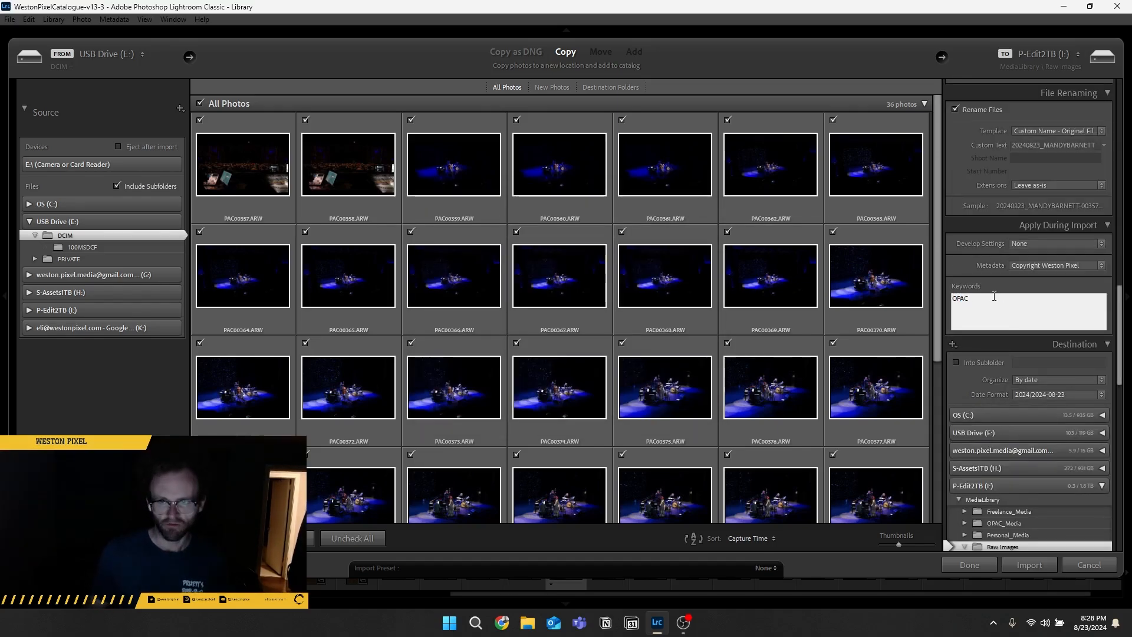
scroll(1040, 383, down, 5)
click(1031, 565)
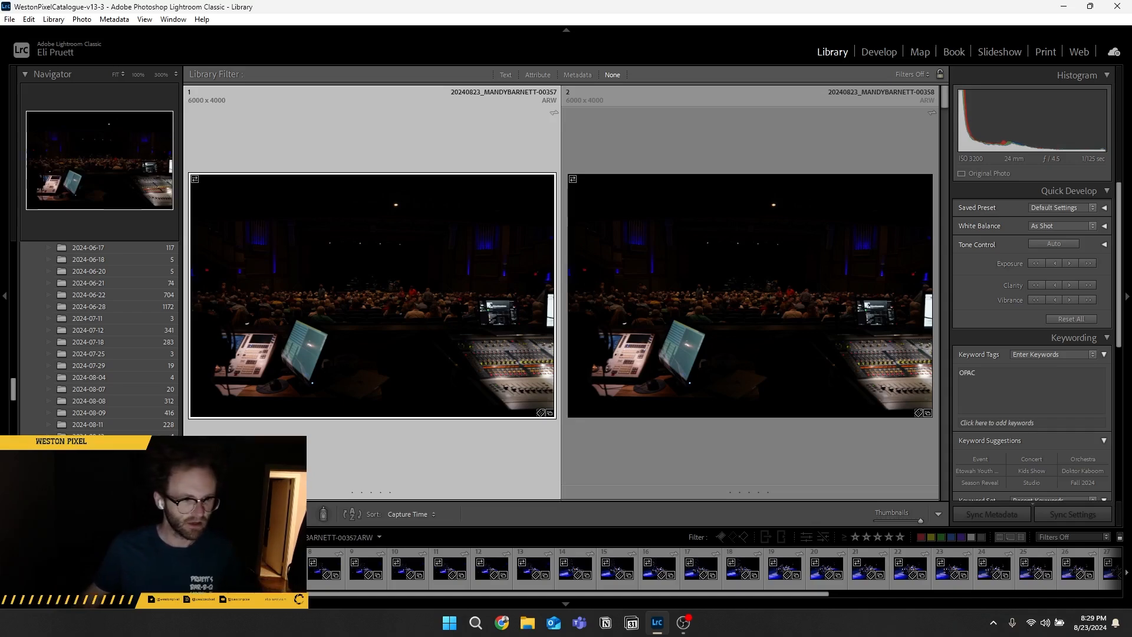
key(ctrl+shift+i)
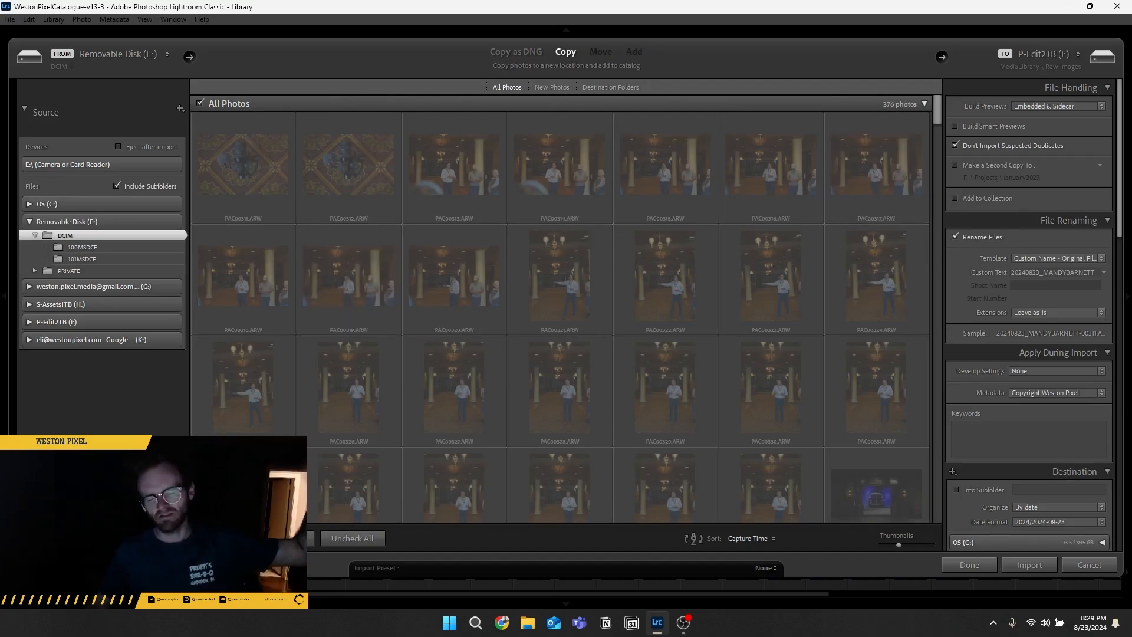
scroll(847, 330, down, 10)
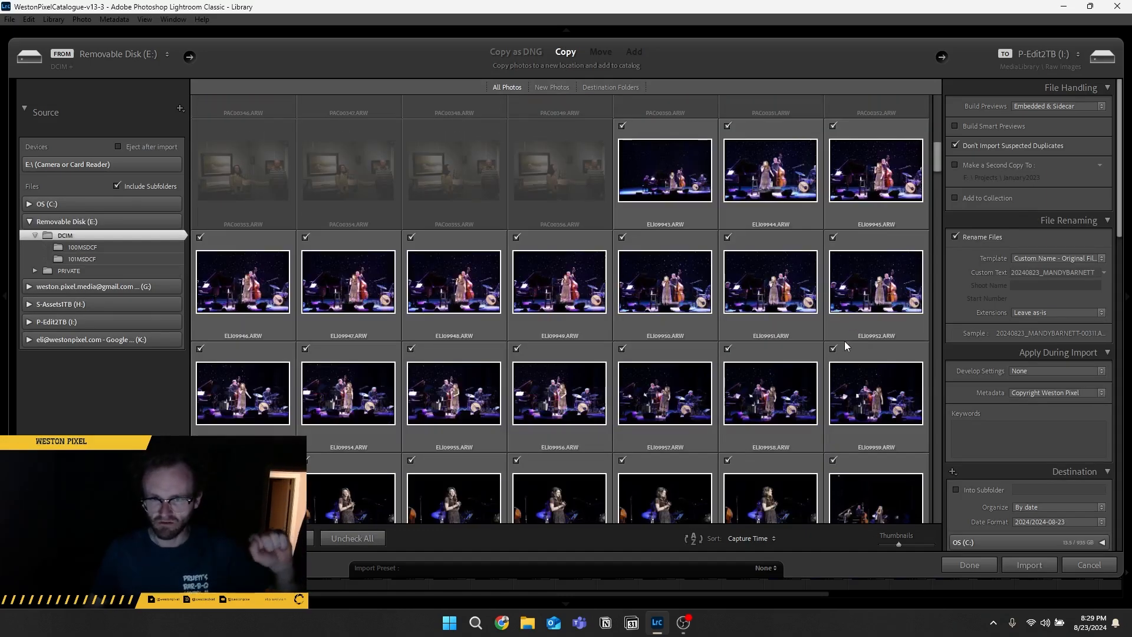
scroll(839, 344, down, 5)
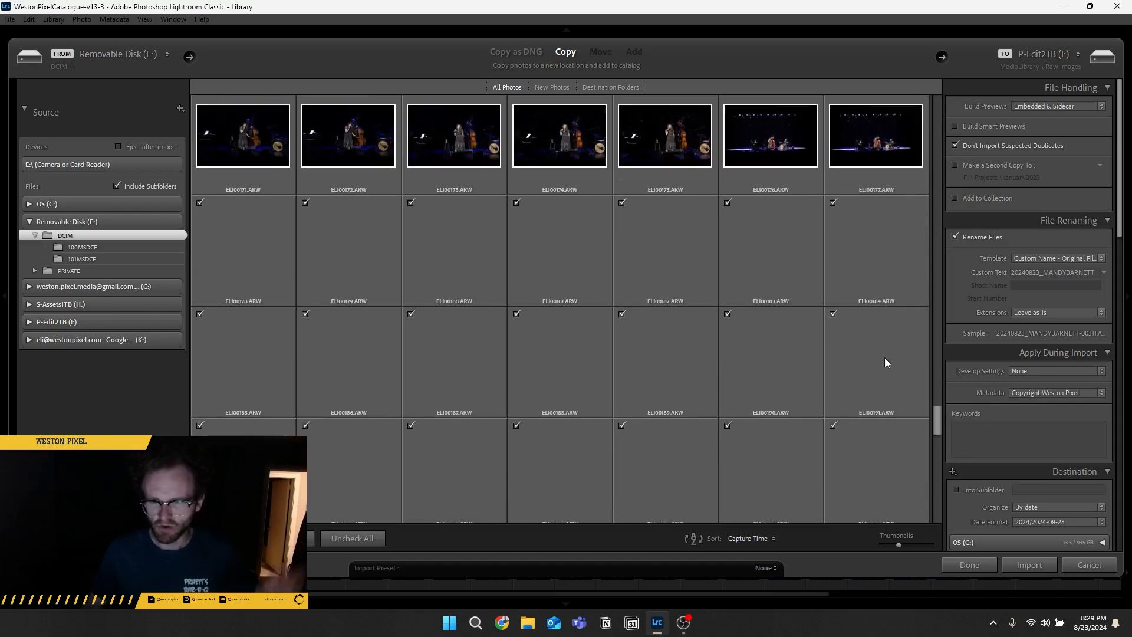
scroll(1002, 239, down, 6)
scroll(1004, 241, down, 10)
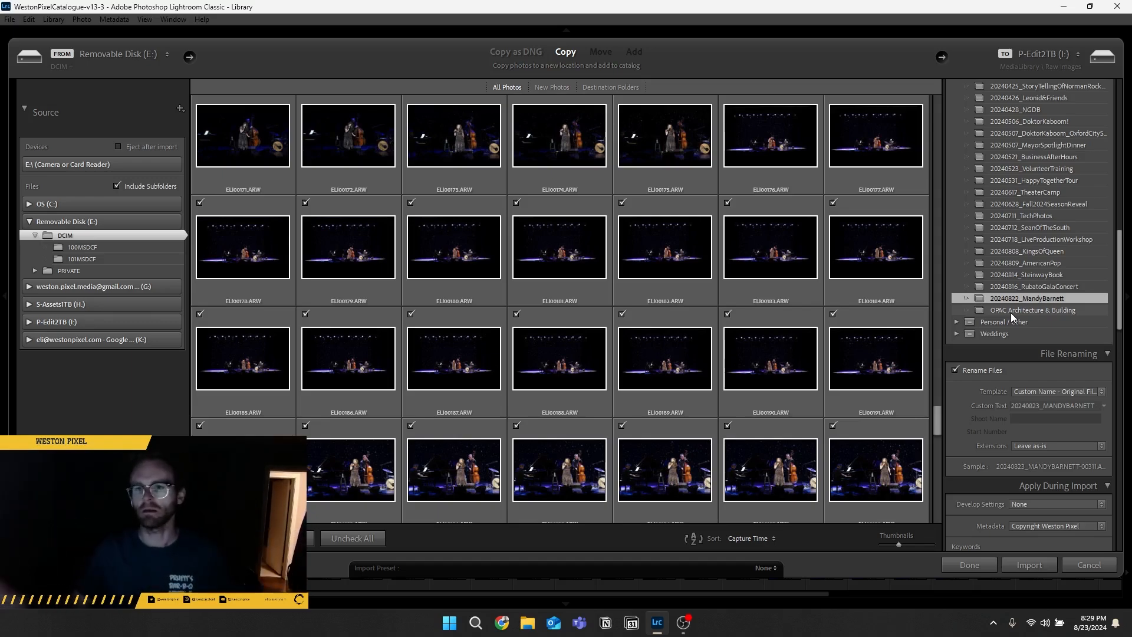
scroll(1039, 306, down, 3)
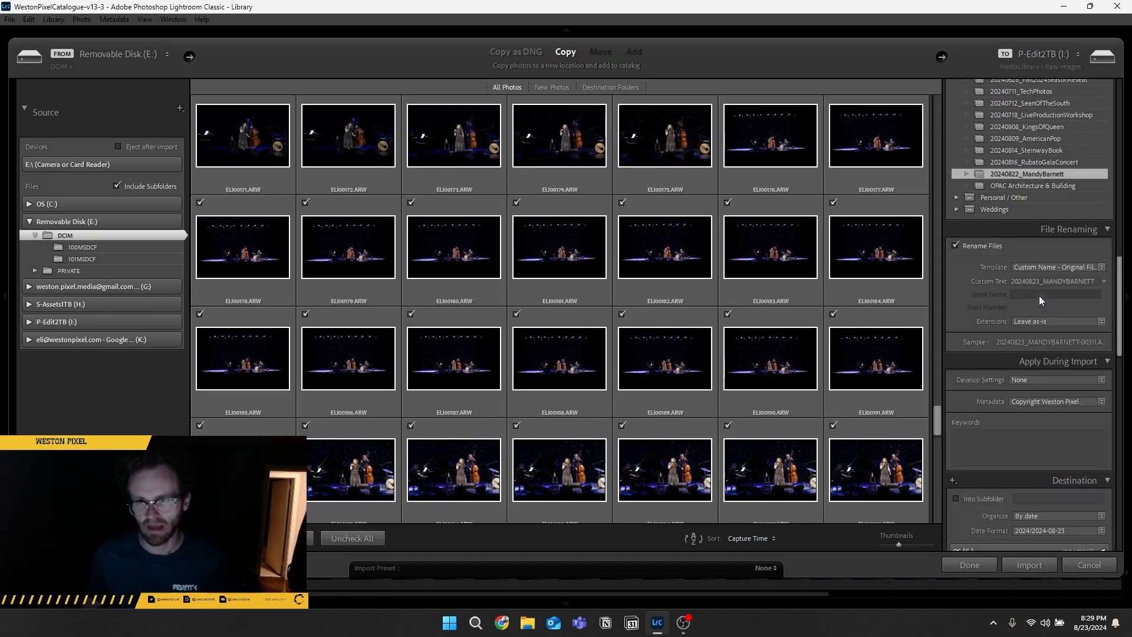
- Check the second card's thumbnails and file renaming settings, and enter opac as the import keyword
scroll(733, 384, down, 8)
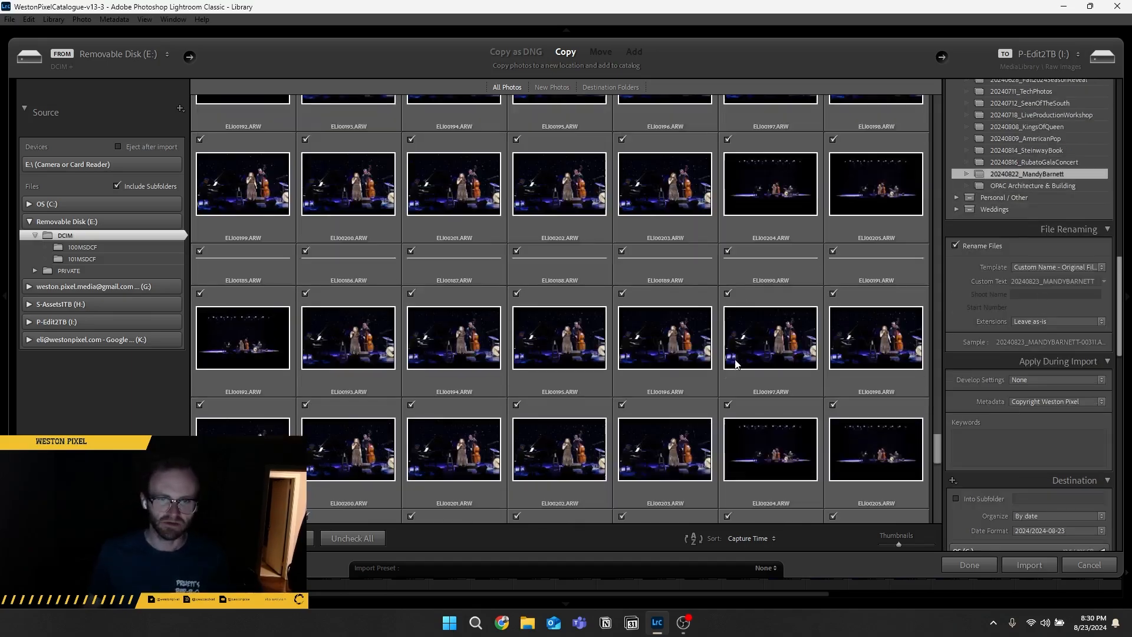
scroll(733, 393, up, 12)
scroll(1011, 253, up, 5)
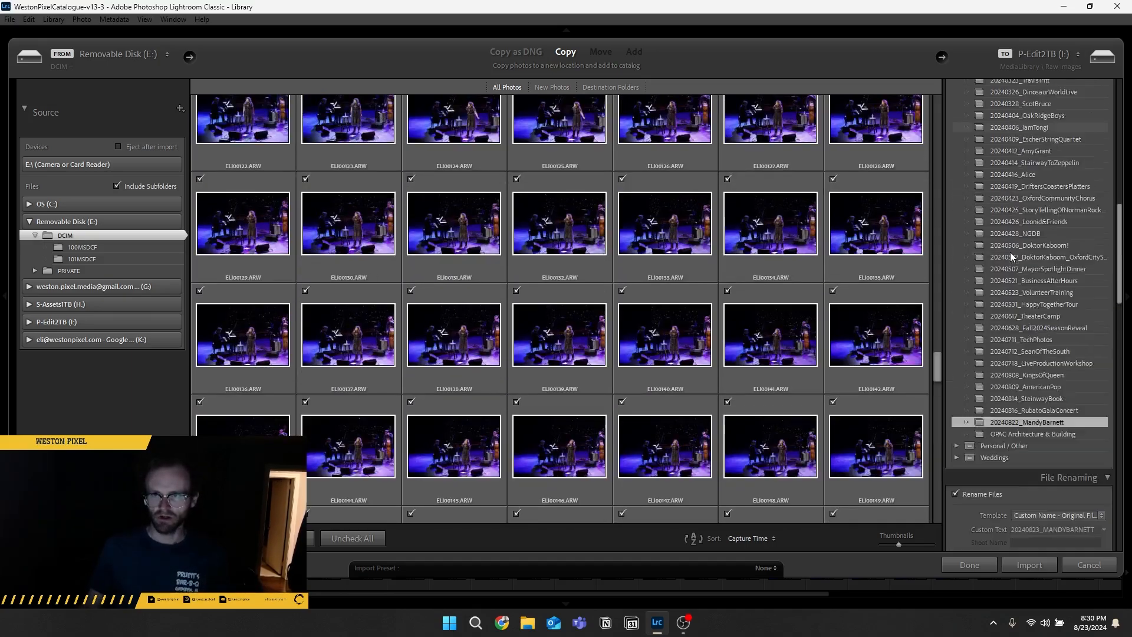
scroll(1010, 257, down, 5)
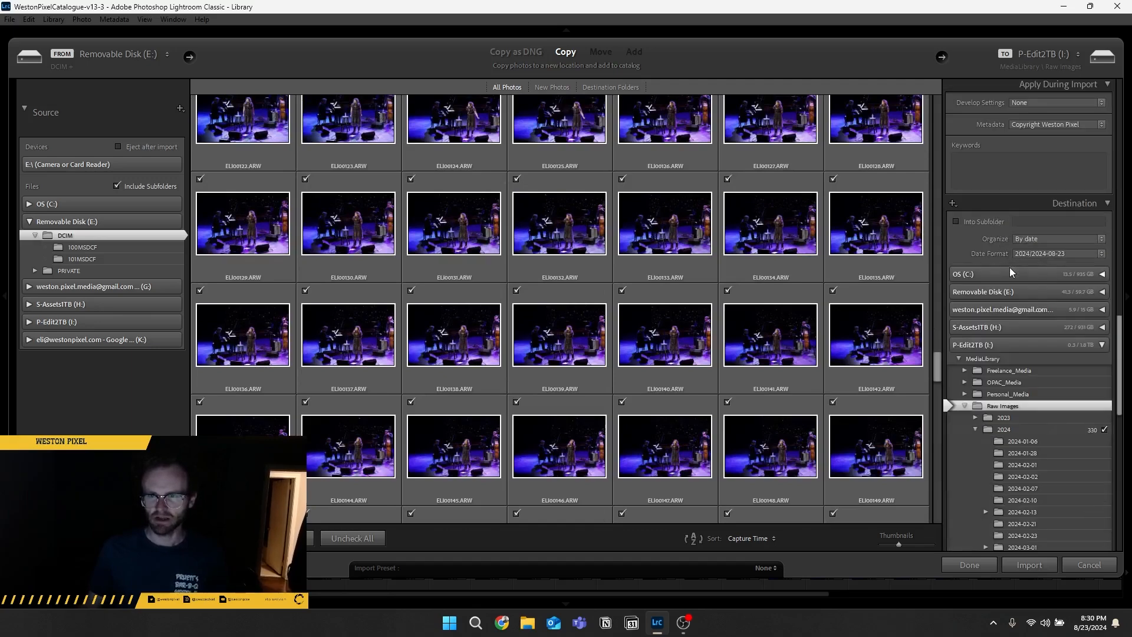
scroll(1017, 261, up, 4)
click(1047, 251)
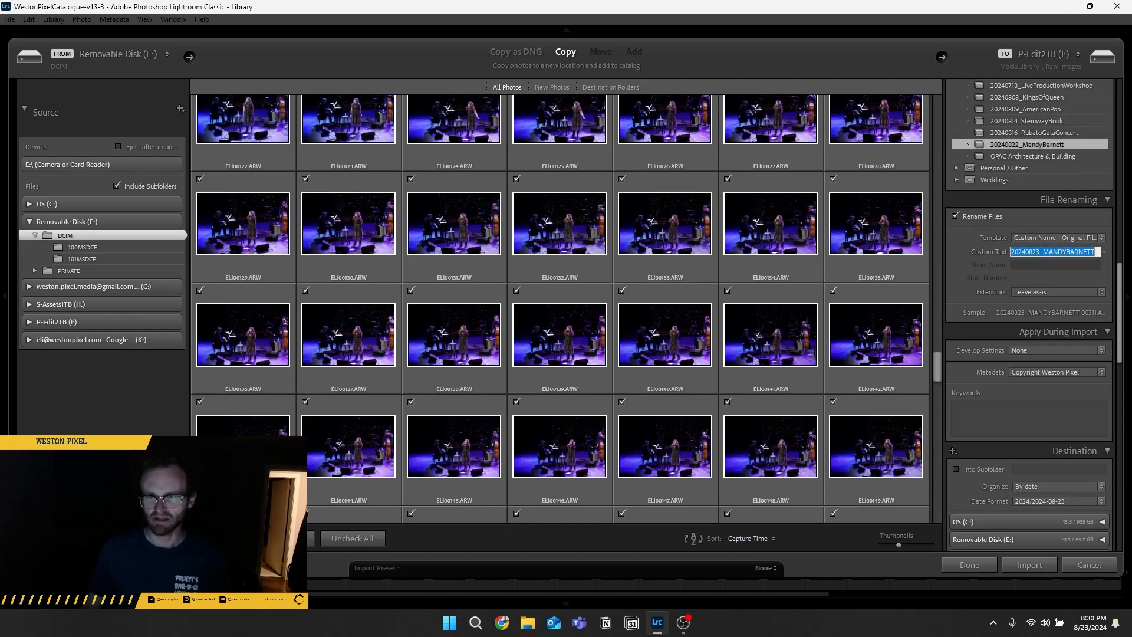
scroll(1005, 289, down, 2)
click(1001, 296)
text(opa)
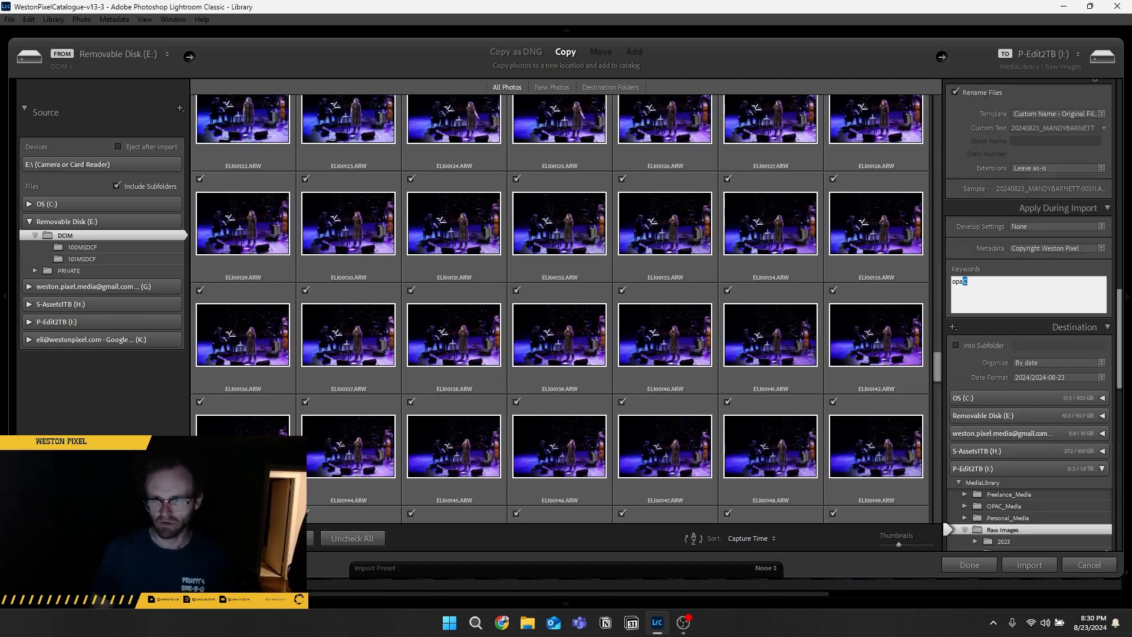
text(c)
key(Return)
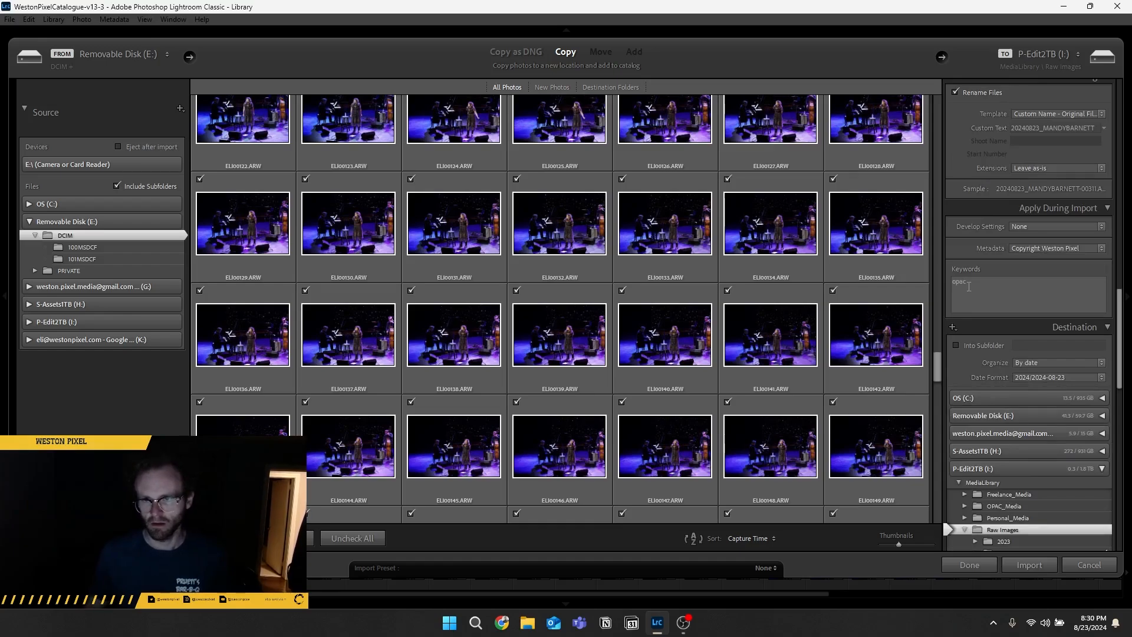
click(969, 283)
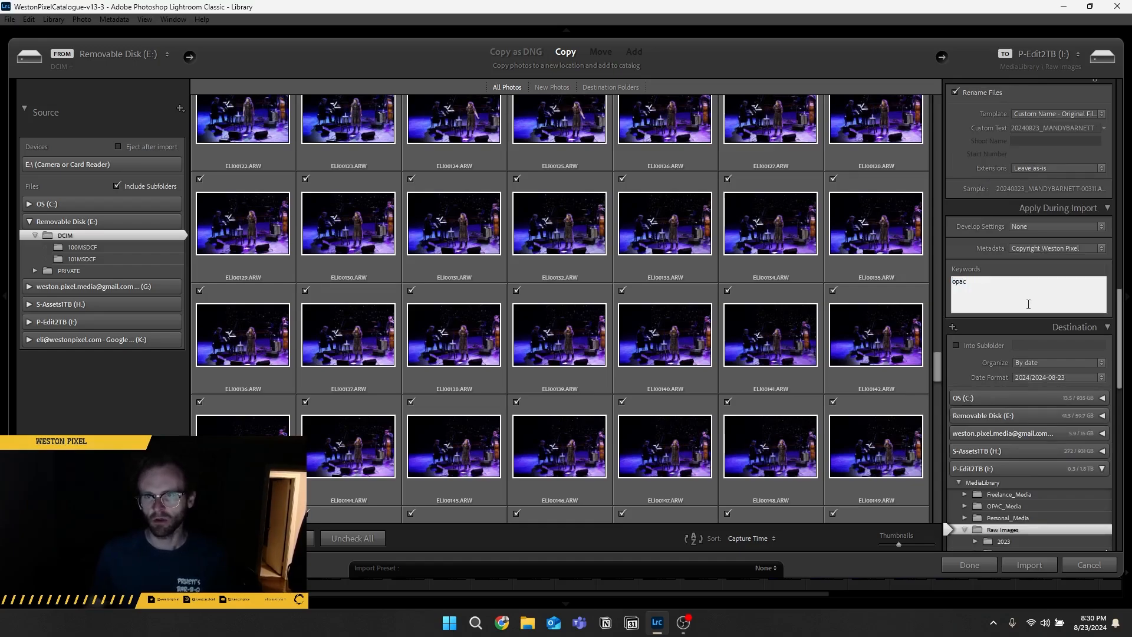
- Review the dated destination folders and file handling options, and import the second card's checked photos
scroll(1014, 322, down, 15)
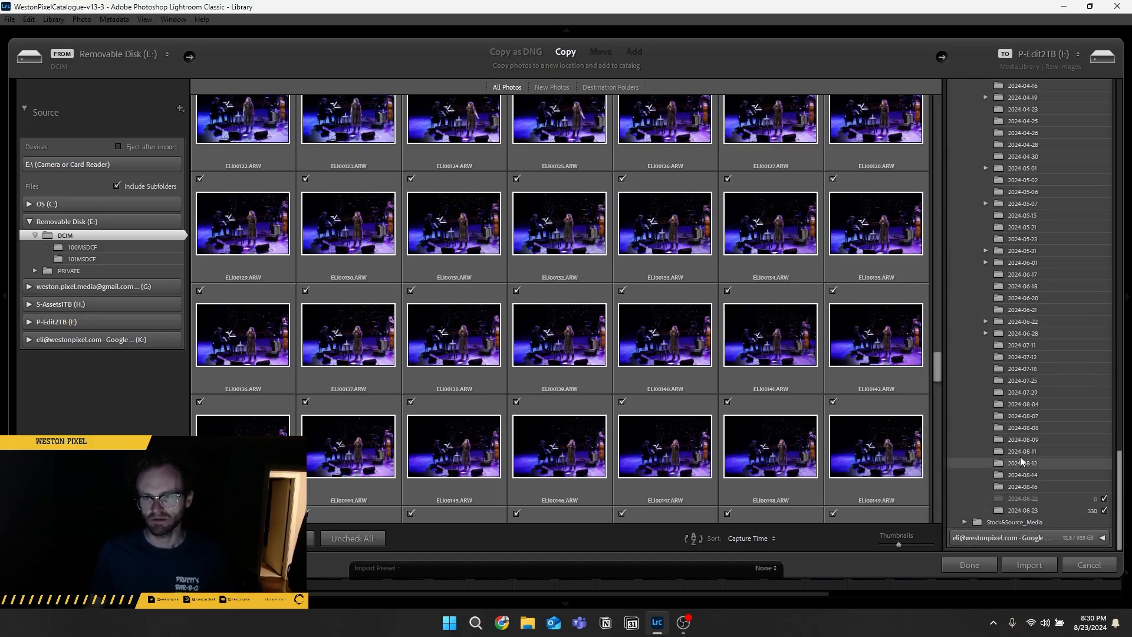
scroll(1019, 422, up, 12)
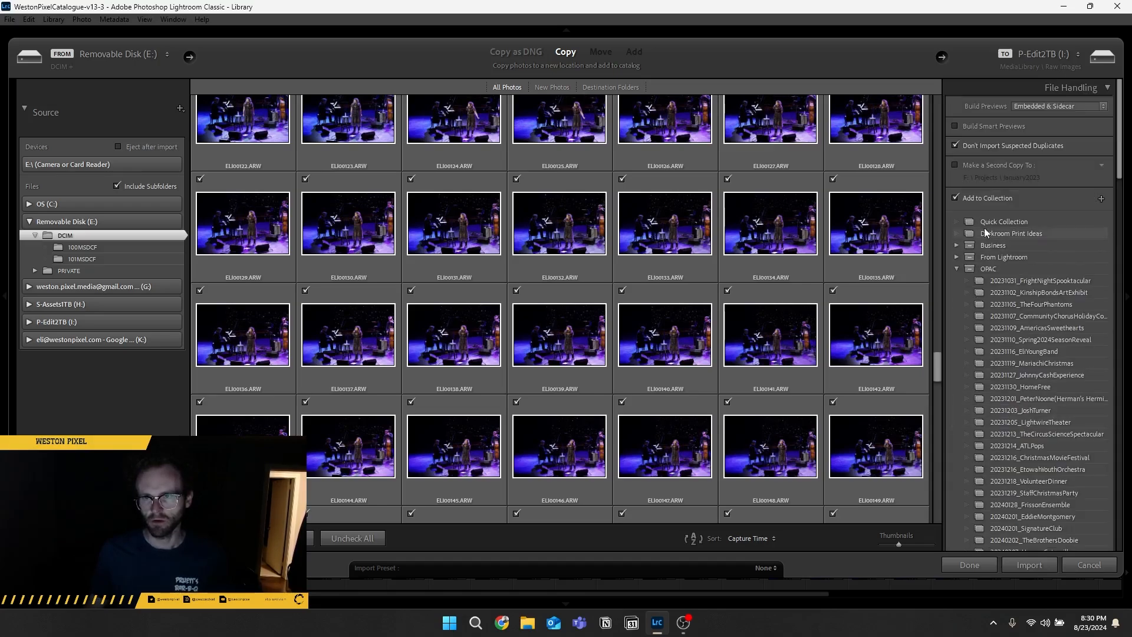
click(1029, 565)
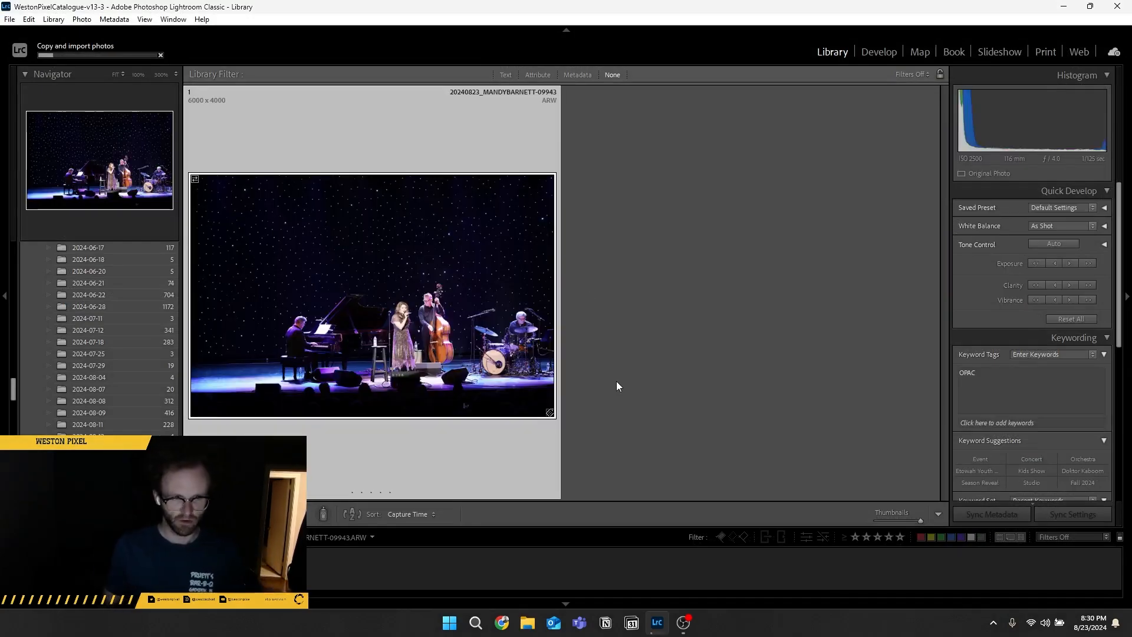
scroll(131, 412, down, 5)
scroll(133, 418, down, 5)
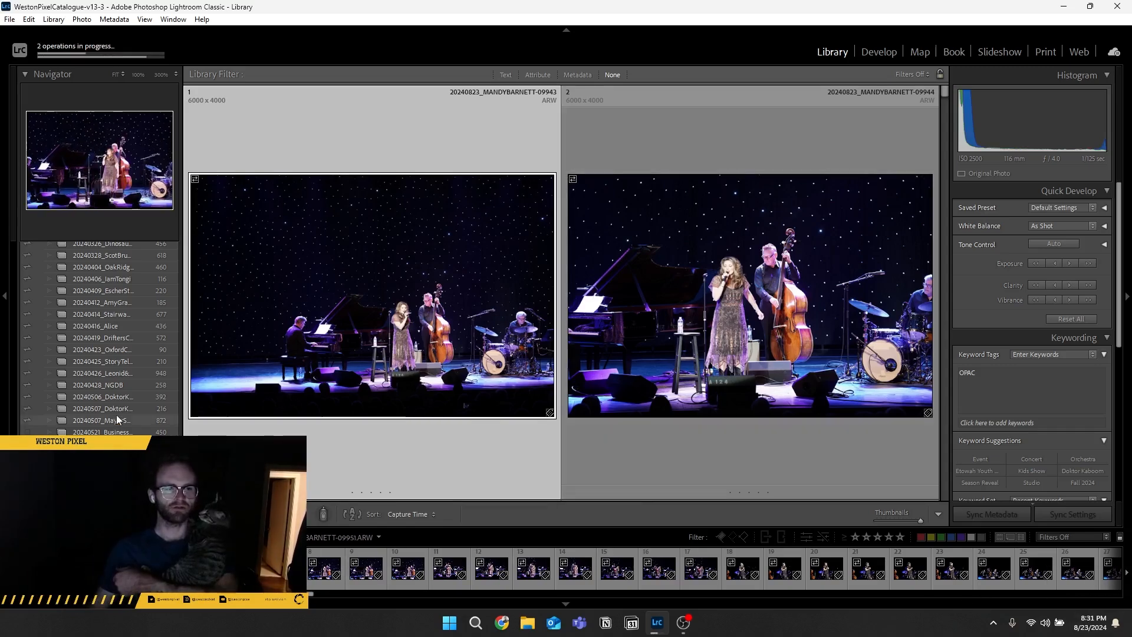
scroll(116, 415, down, 10)
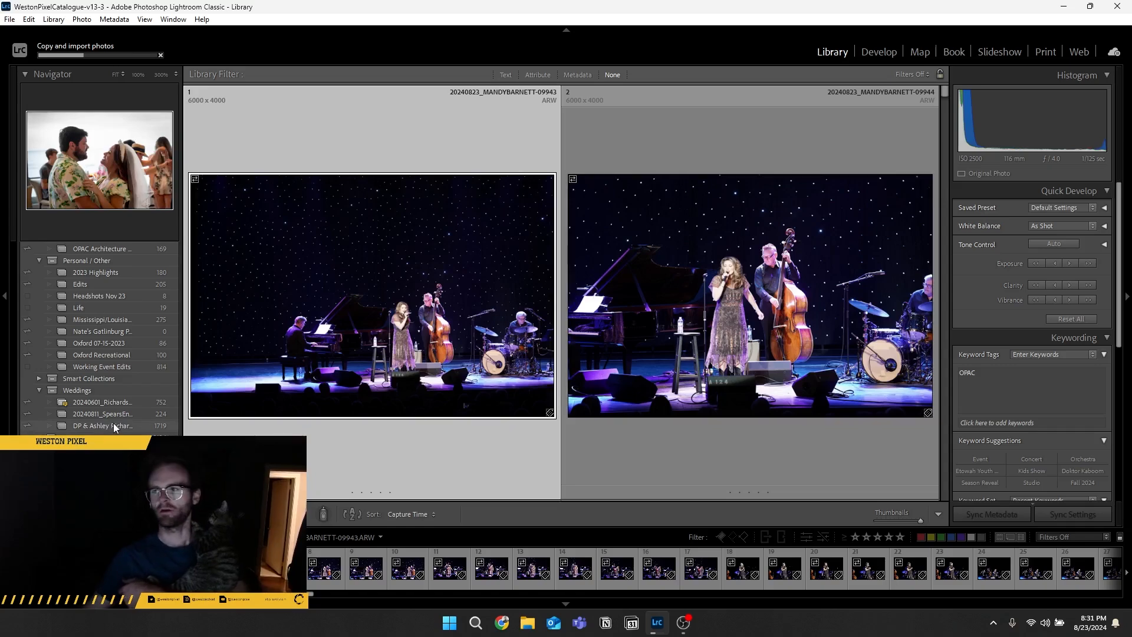
scroll(115, 422, up, 3)
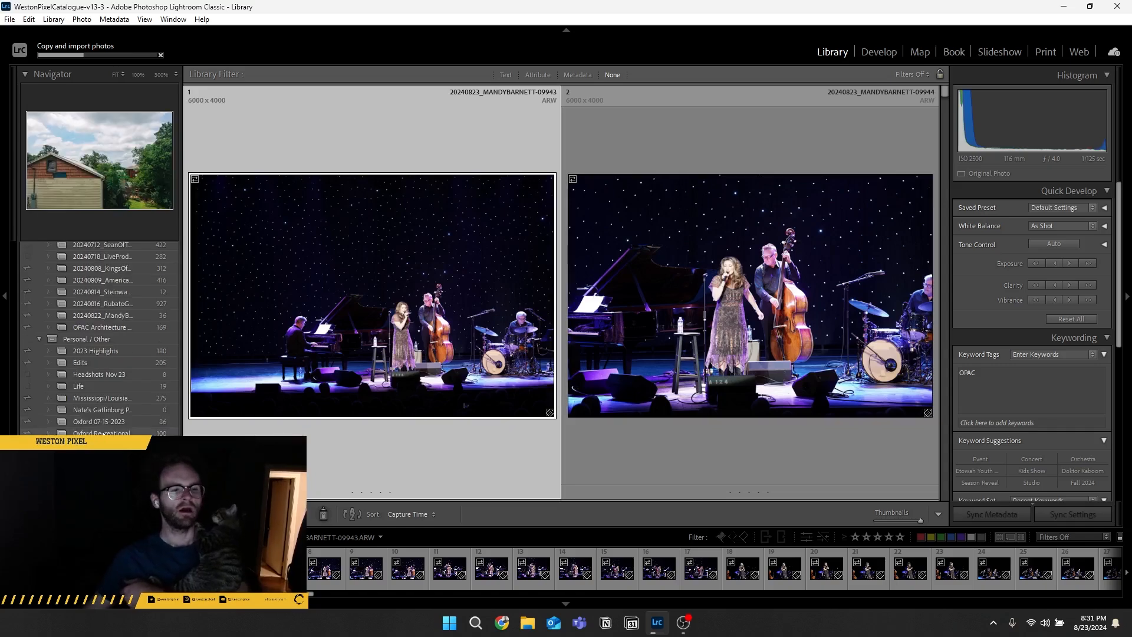
scroll(114, 422, down, 3)
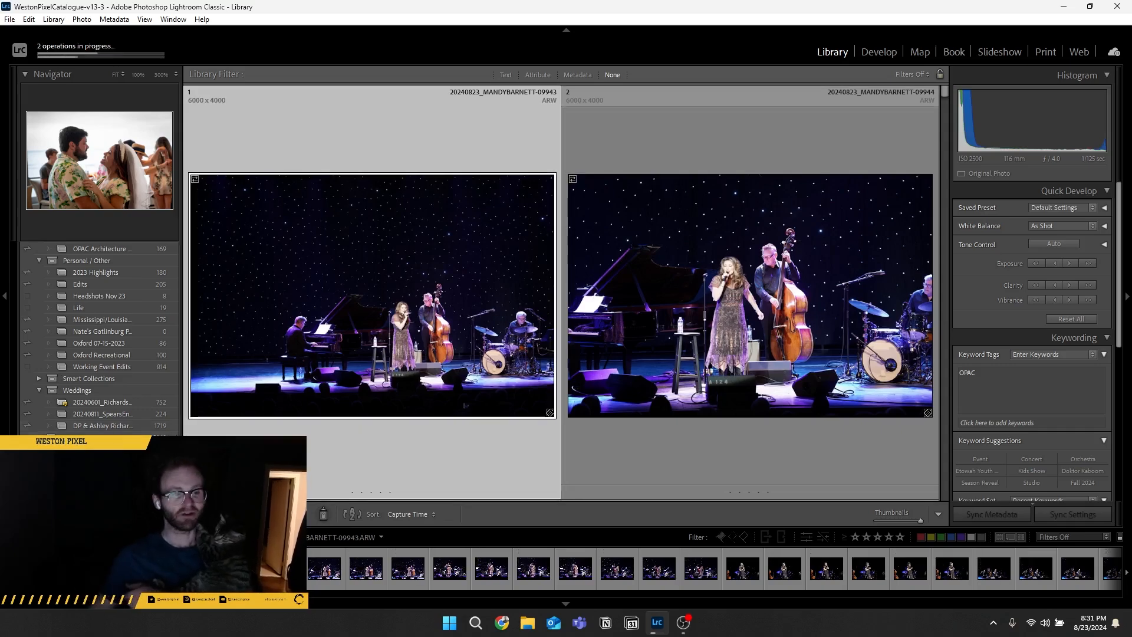
scroll(98, 412, up, 5)
scroll(112, 416, up, 6)
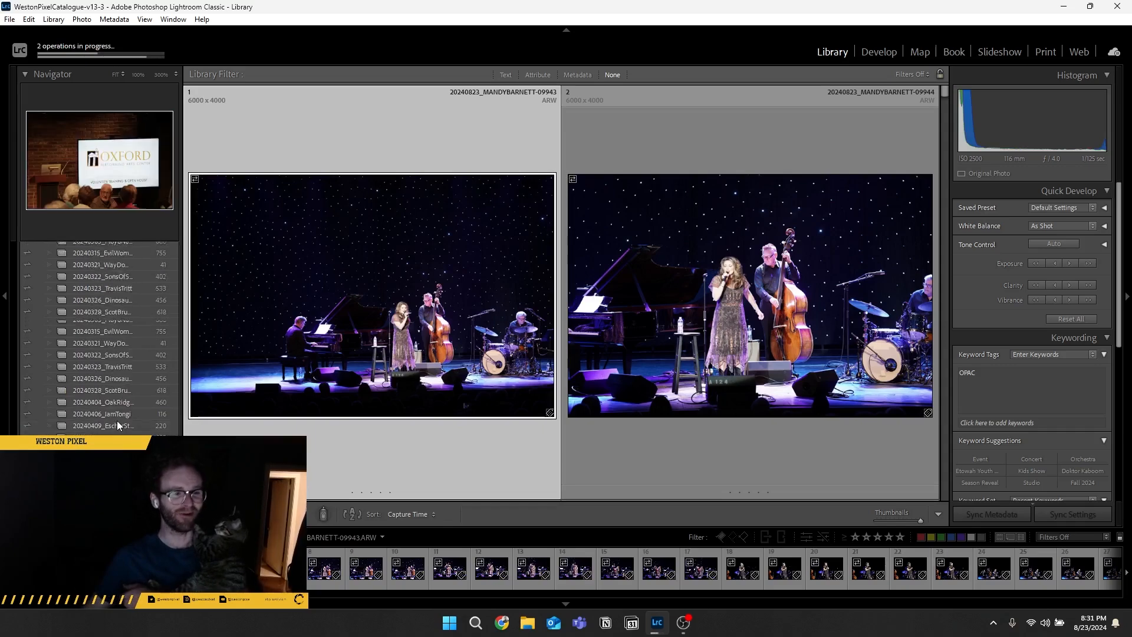
scroll(119, 432, up, 8)
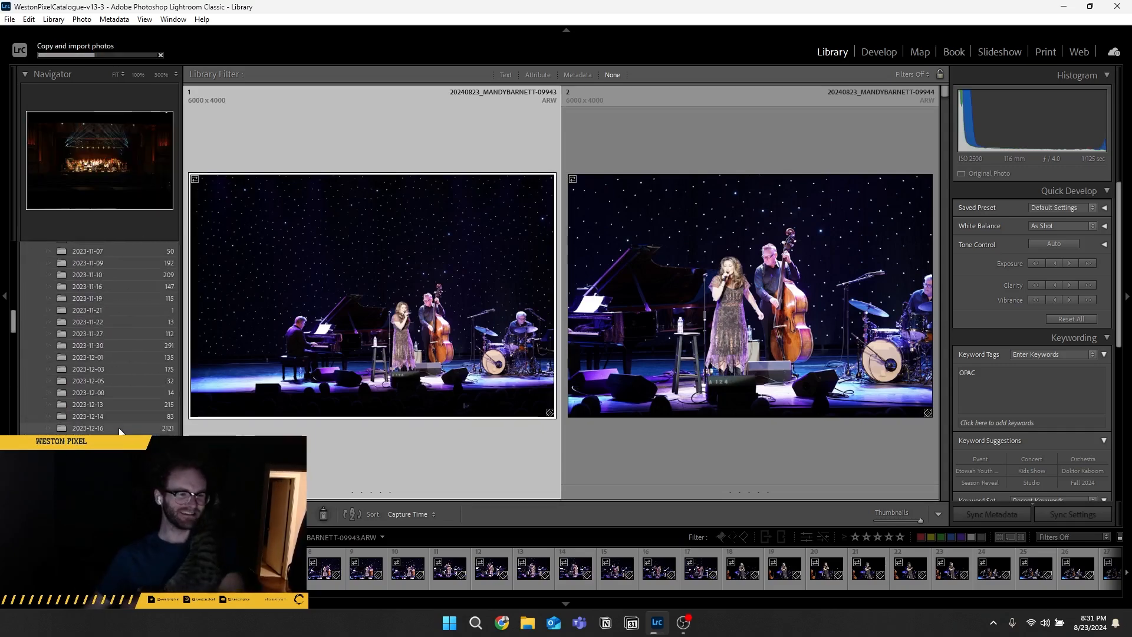
scroll(118, 432, down, 10)
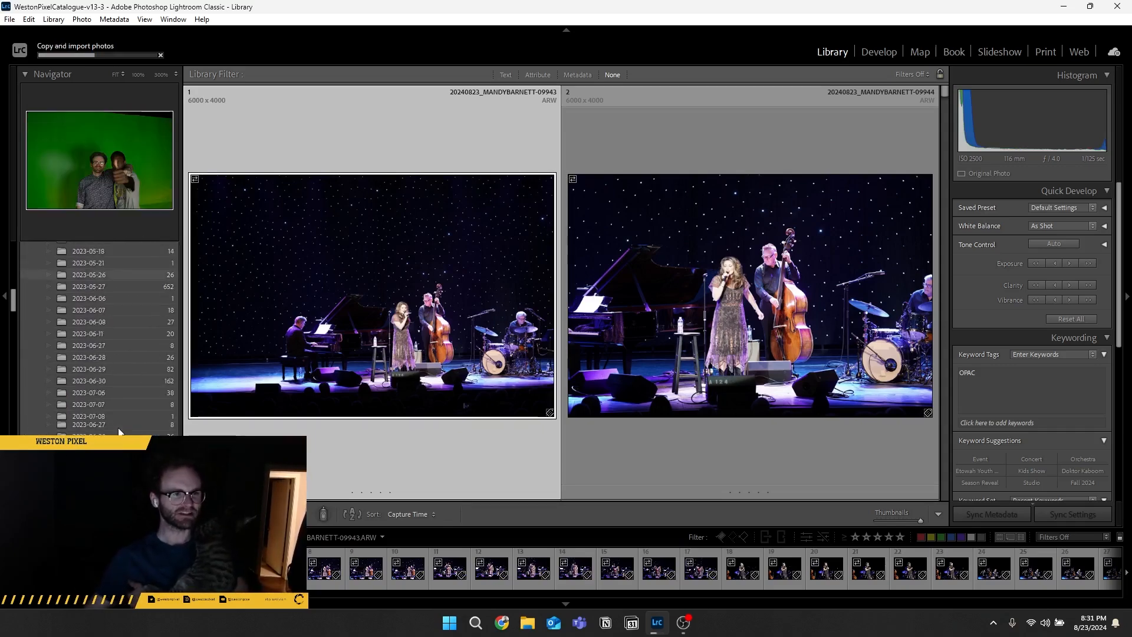
scroll(119, 431, down, 2)
scroll(121, 432, up, 4)
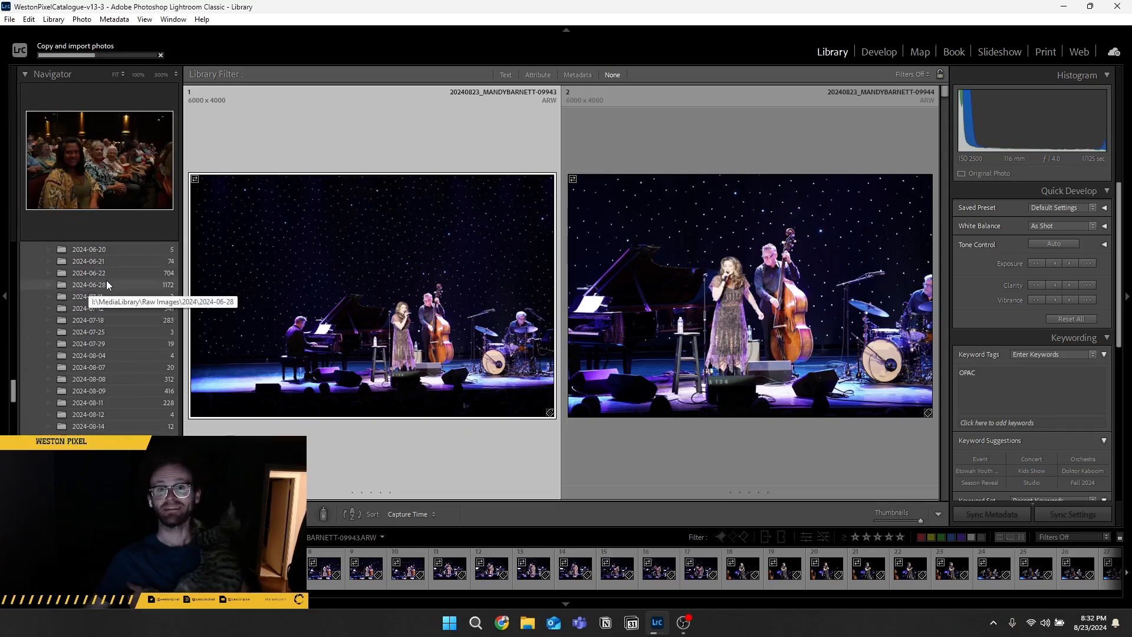
scroll(119, 385, down, 10)
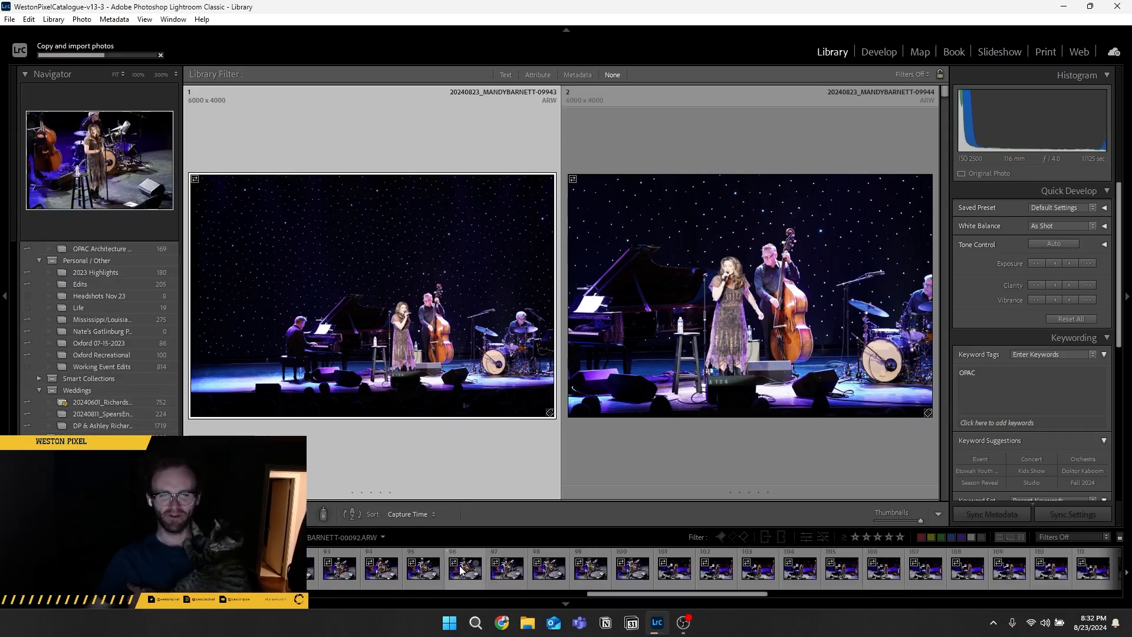
scroll(91, 331, up, 5)
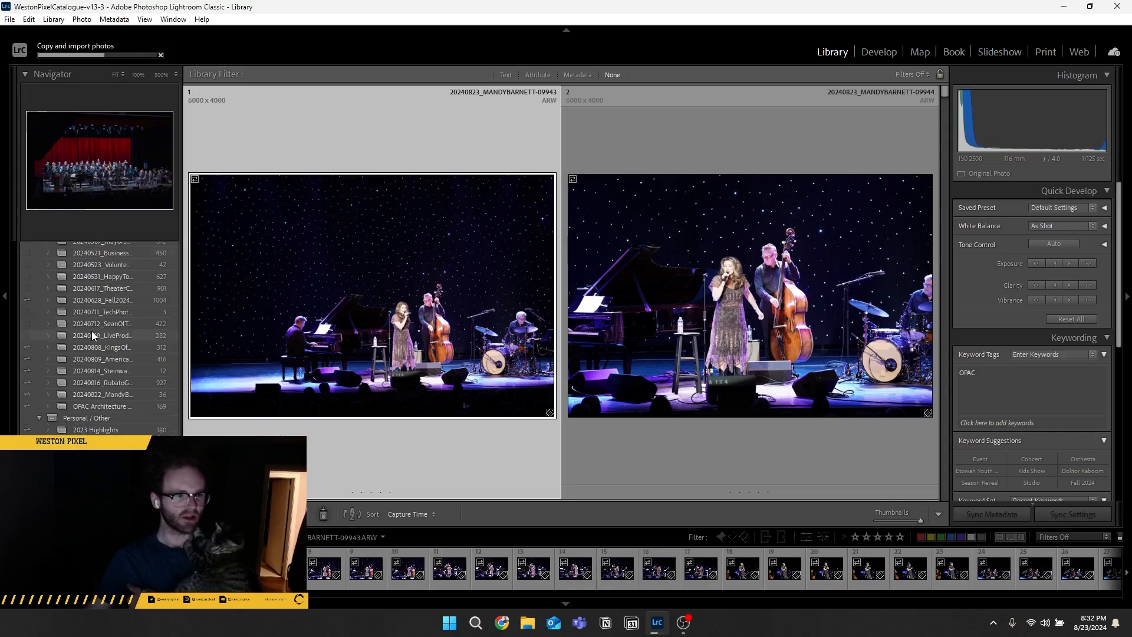
click(121, 395)
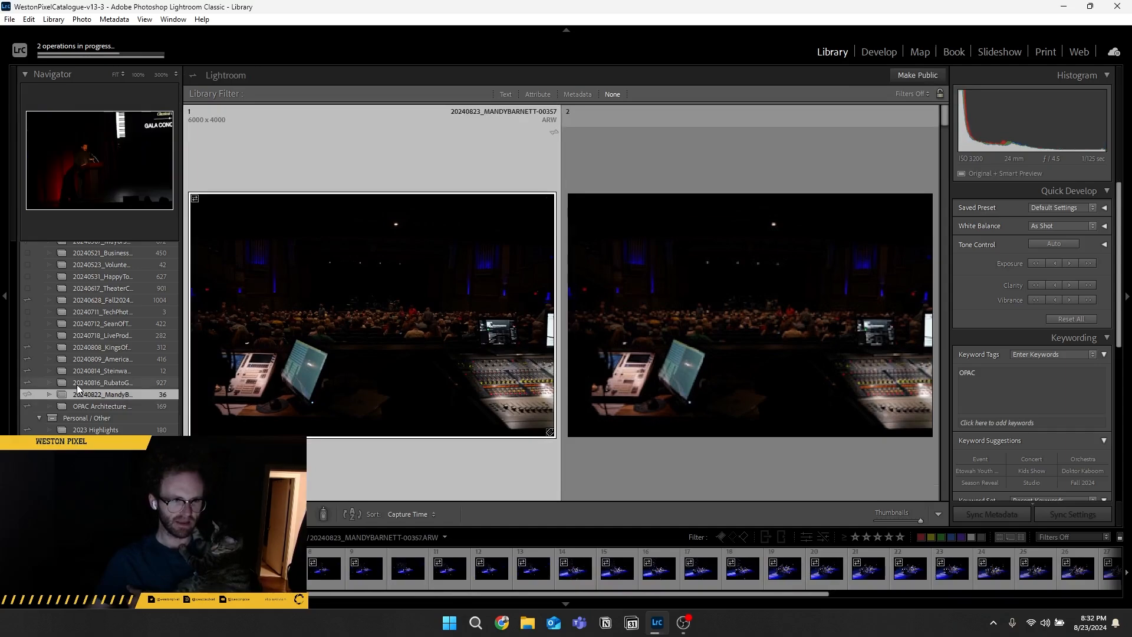
- Look at the OPAC Architecture collection, and return to the photos of the current import
click(120, 411)
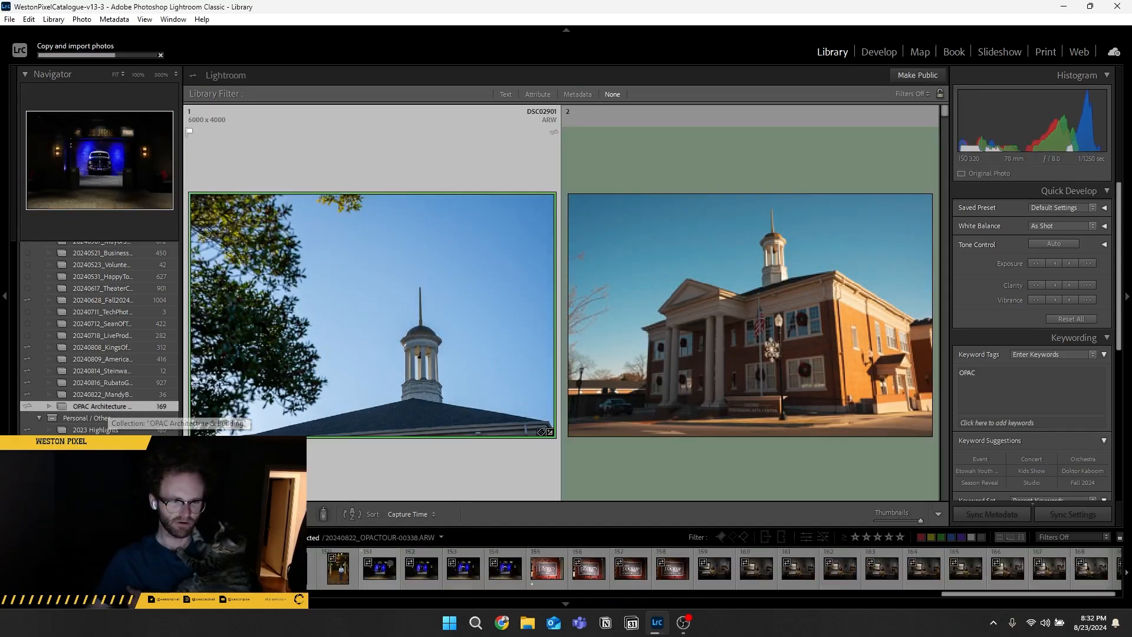
scroll(105, 390, up, 10)
scroll(100, 377, up, 20)
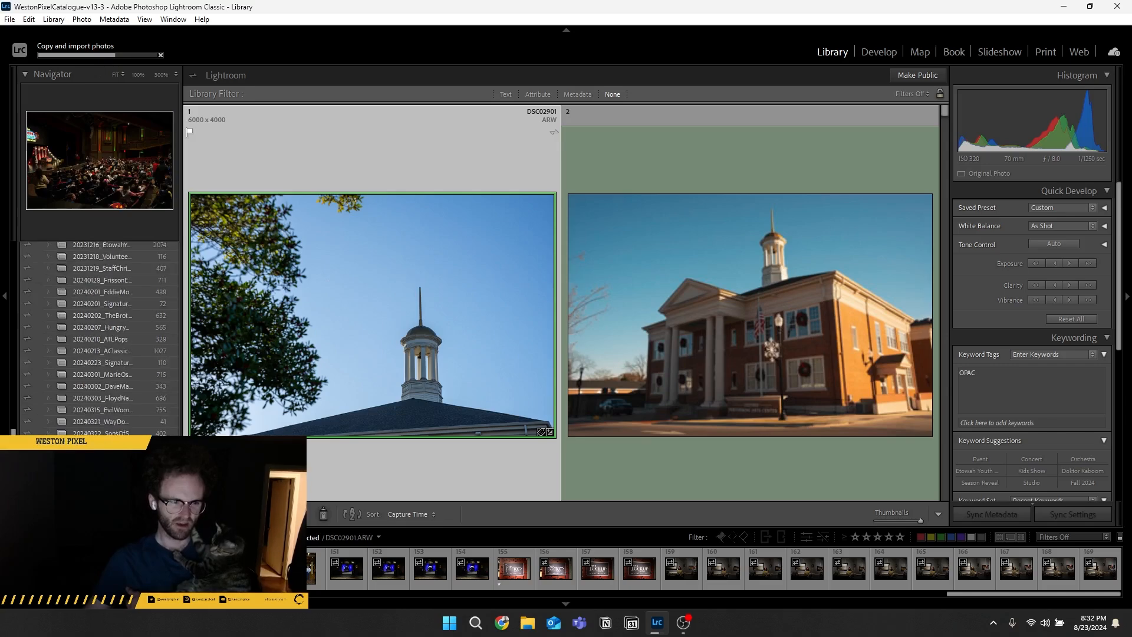
scroll(100, 377, down, 6)
scroll(99, 377, up, 5)
scroll(99, 377, up, 5)
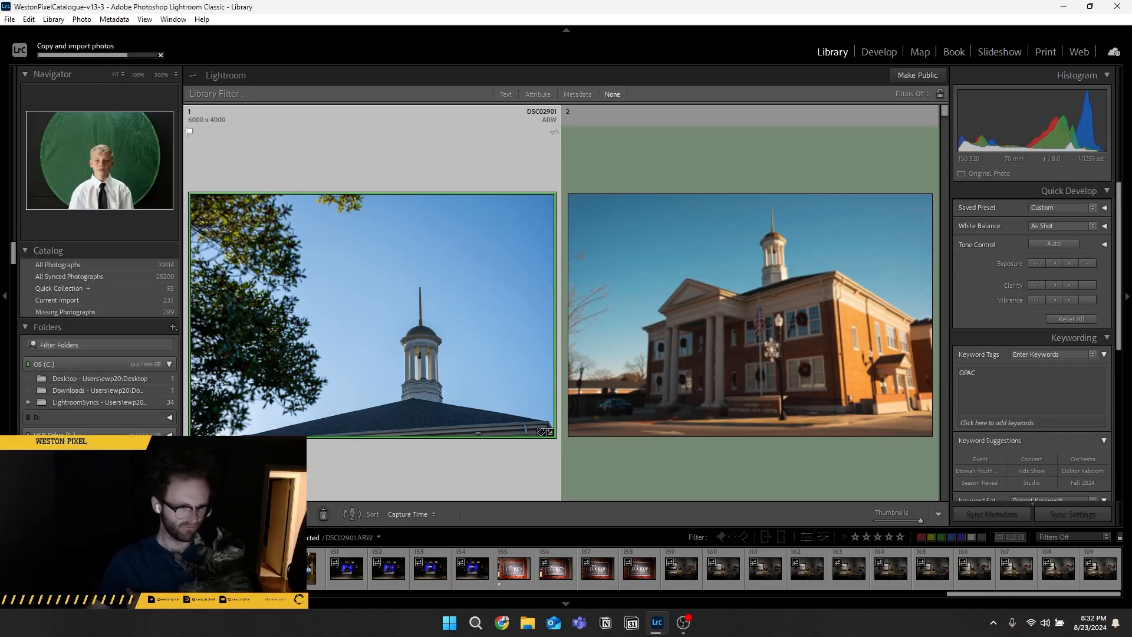
click(83, 301)
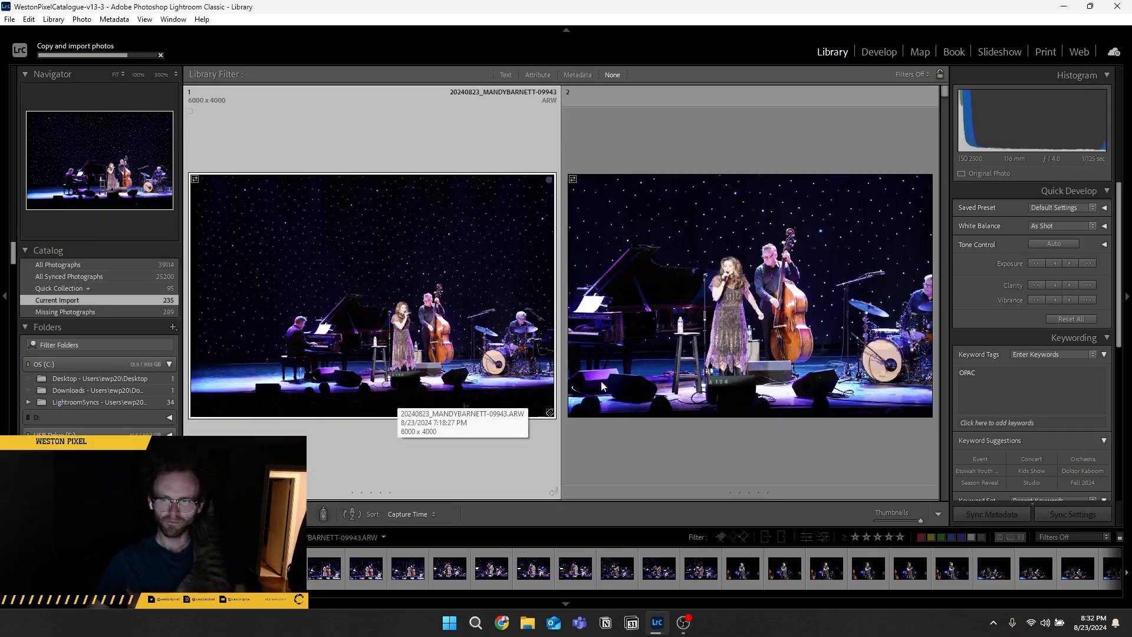
- Open photo 20240823_MANDYBARNETT-09943 in Loupe view and switch its info overlay to exposure and lens details
scroll(1020, 338, down, 1)
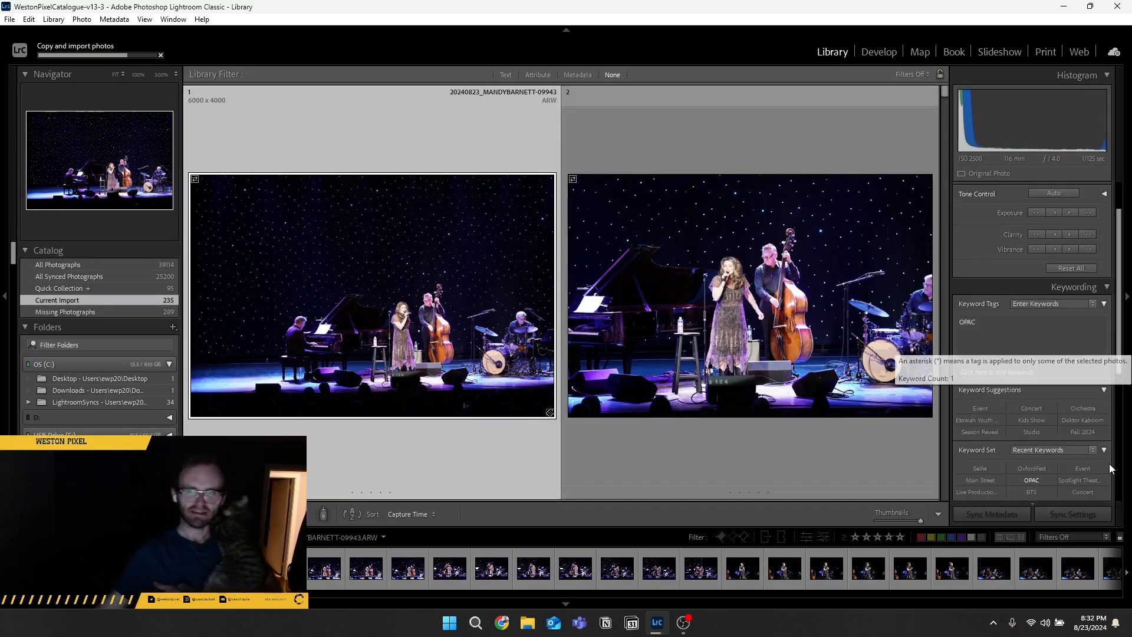
scroll(1109, 464, down, 3)
scroll(1068, 464, up, 3)
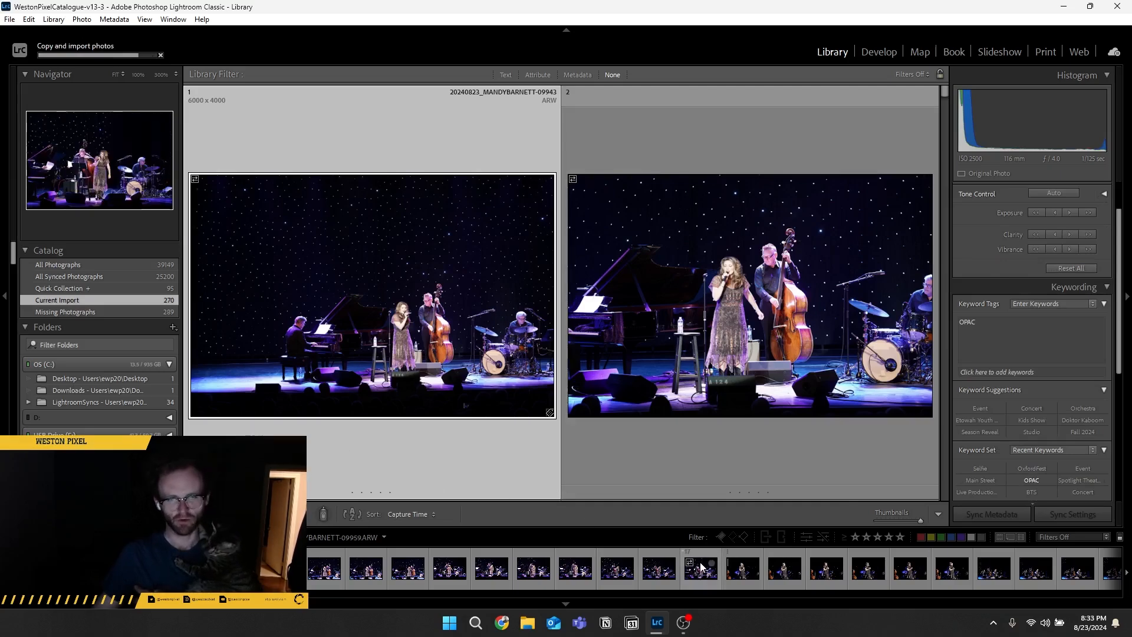
click(73, 569)
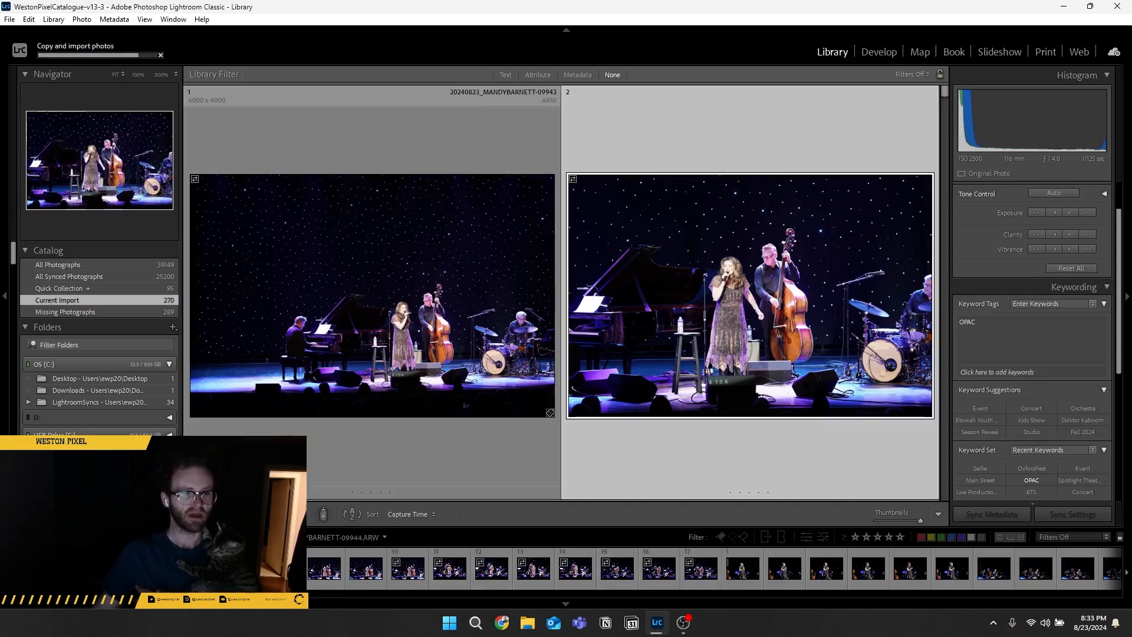
double_click(441, 257)
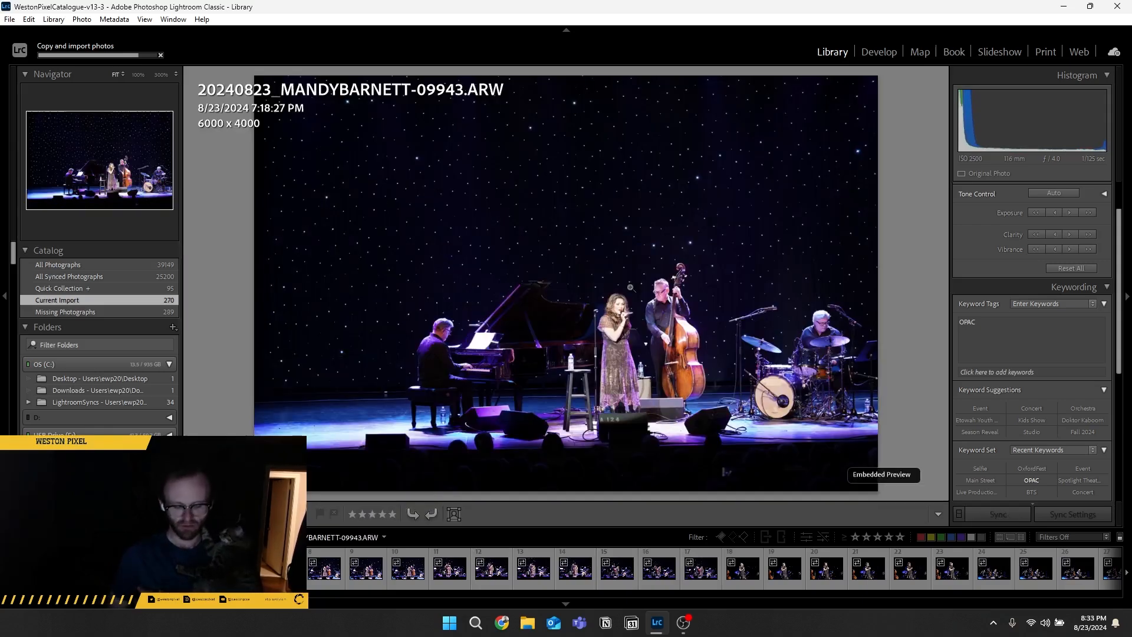
key(i)
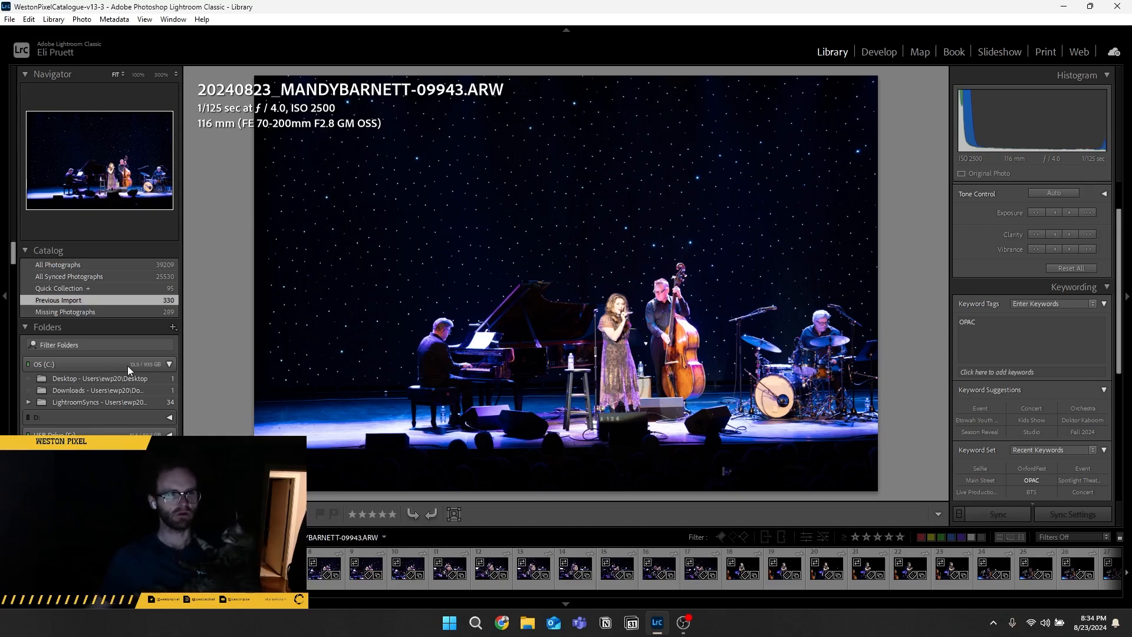
scroll(128, 372, down, 5)
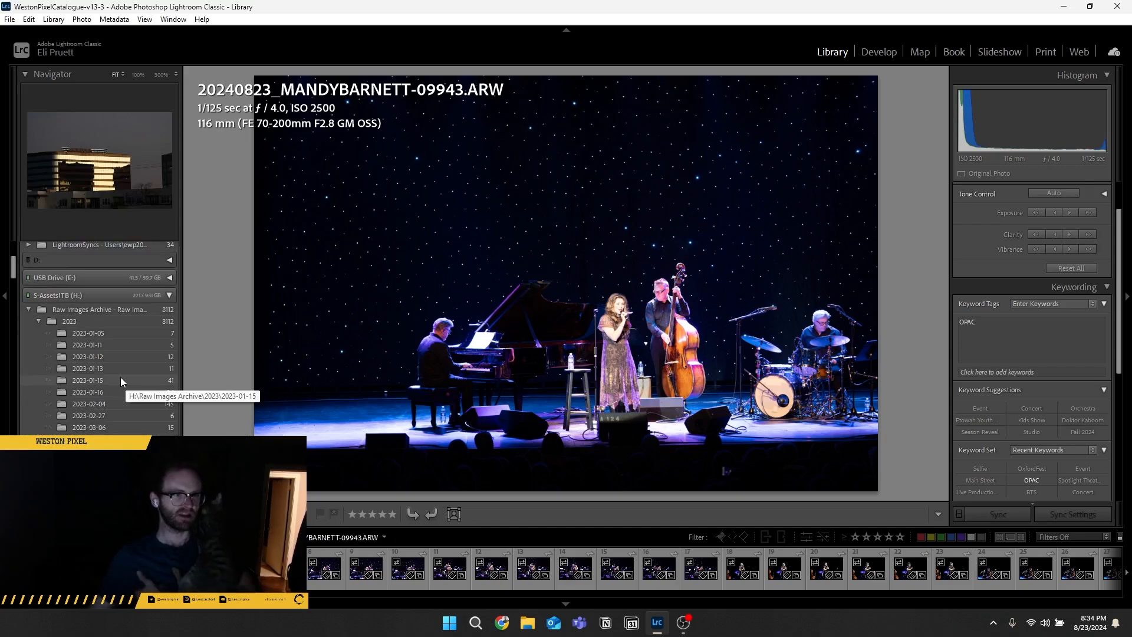
scroll(112, 412, down, 10)
scroll(112, 421, up, 15)
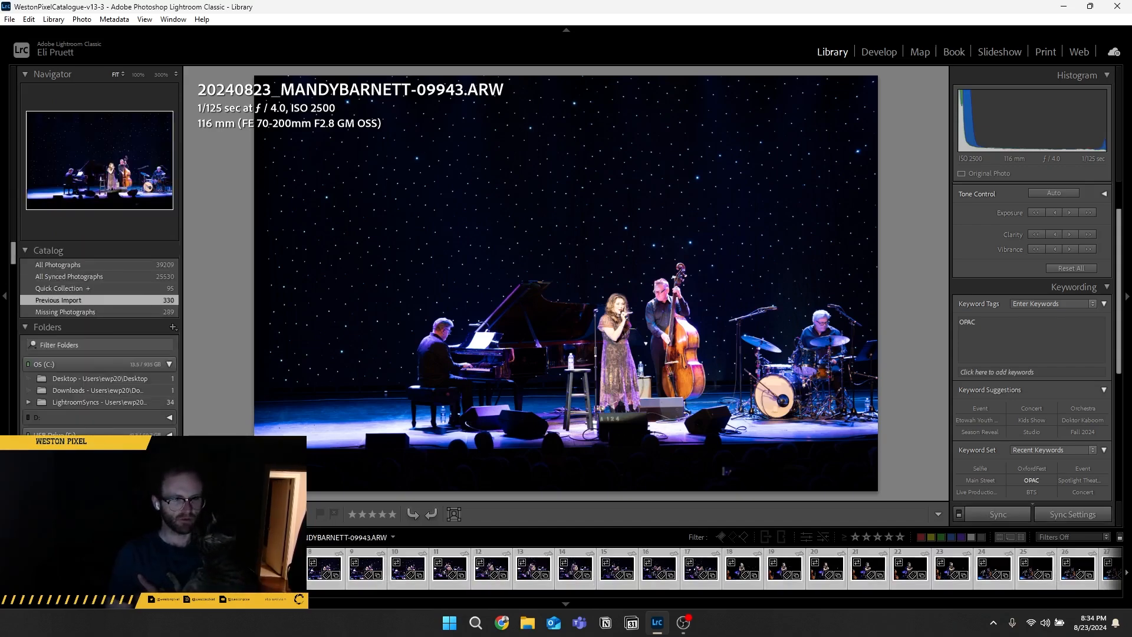
scroll(114, 347, down, 8)
scroll(114, 347, down, 10)
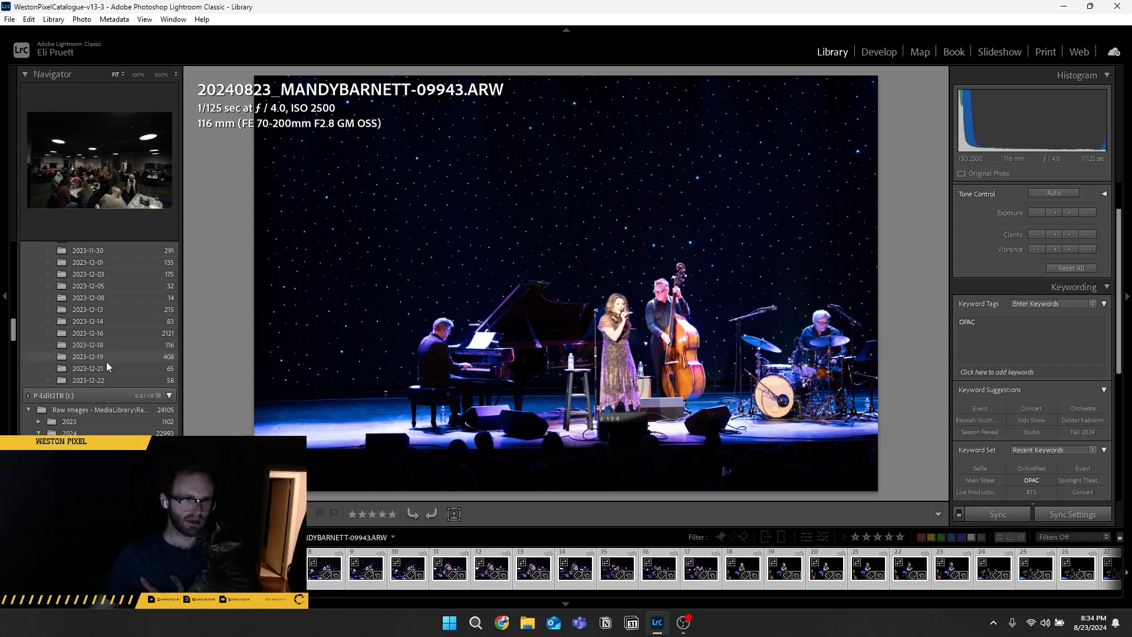
scroll(118, 384, down, 5)
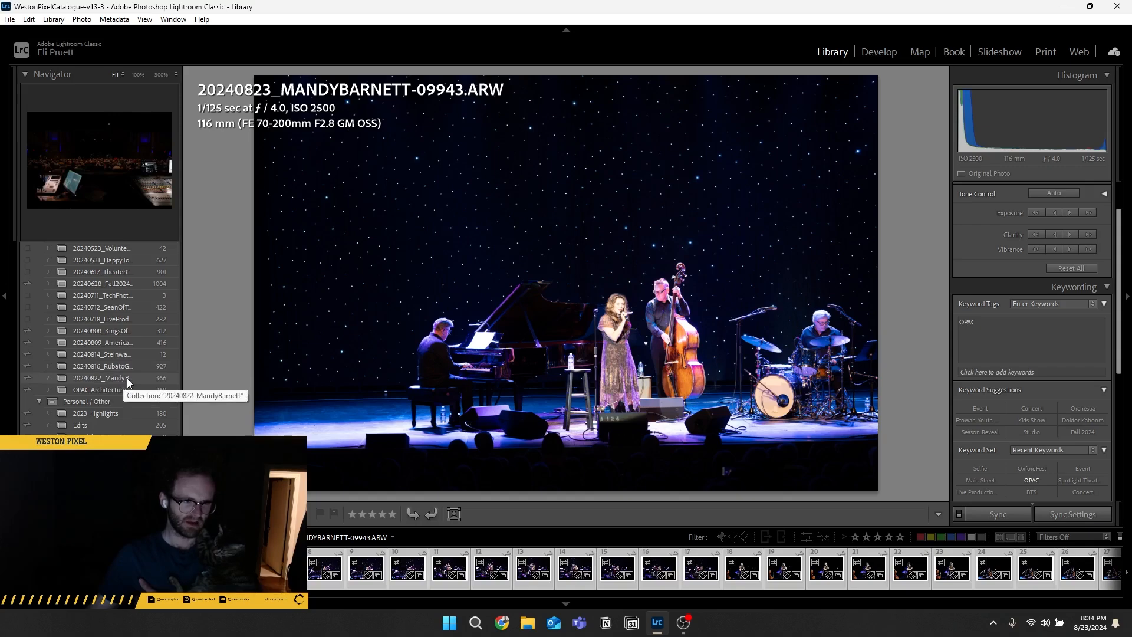
click(126, 377)
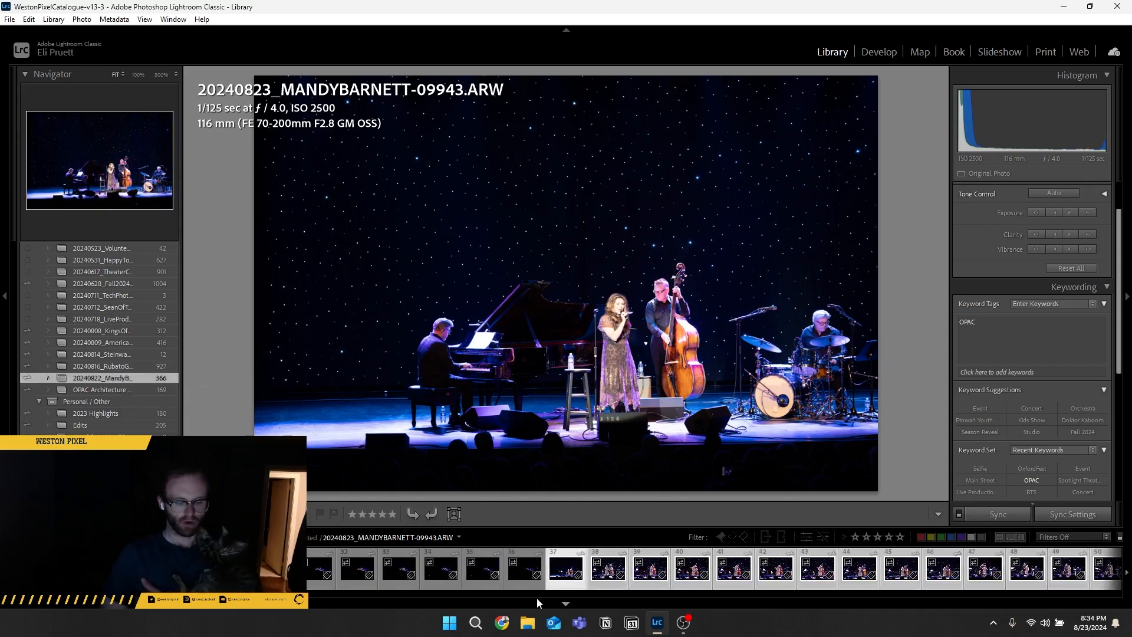
key(c)
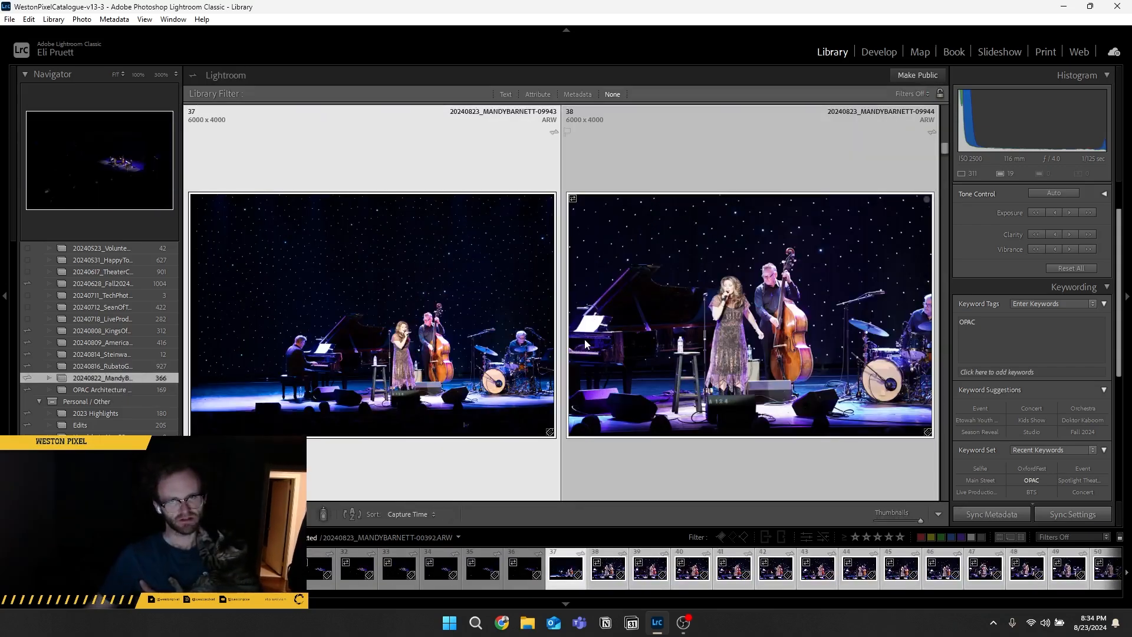
key(g)
scroll(489, 324, down, 2)
scroll(476, 320, up, 2)
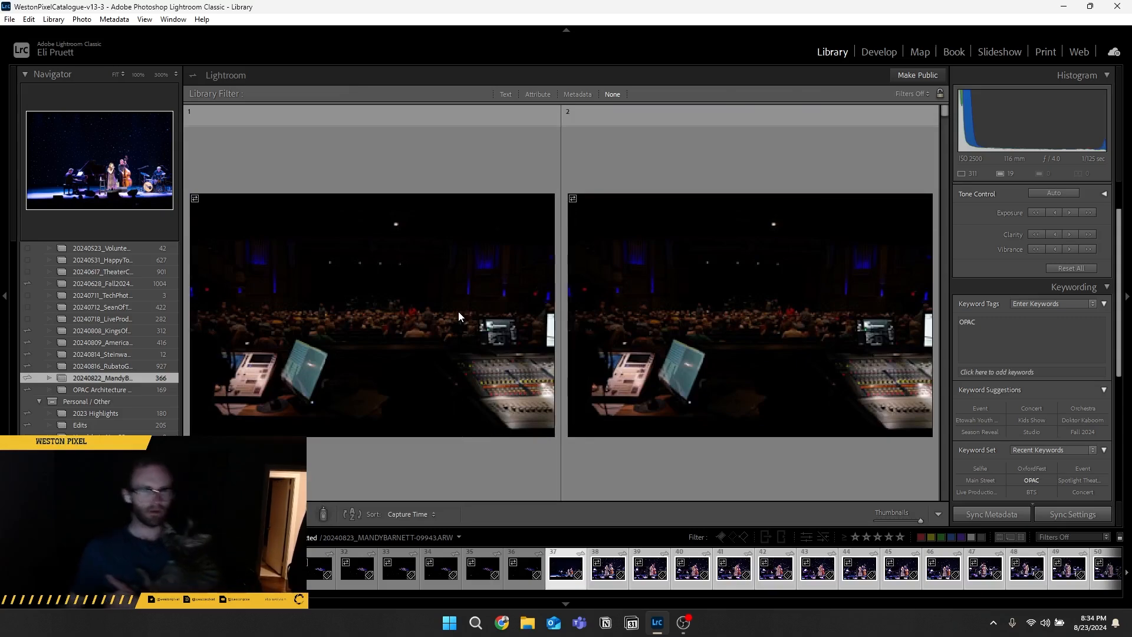
click(458, 311)
click(646, 327)
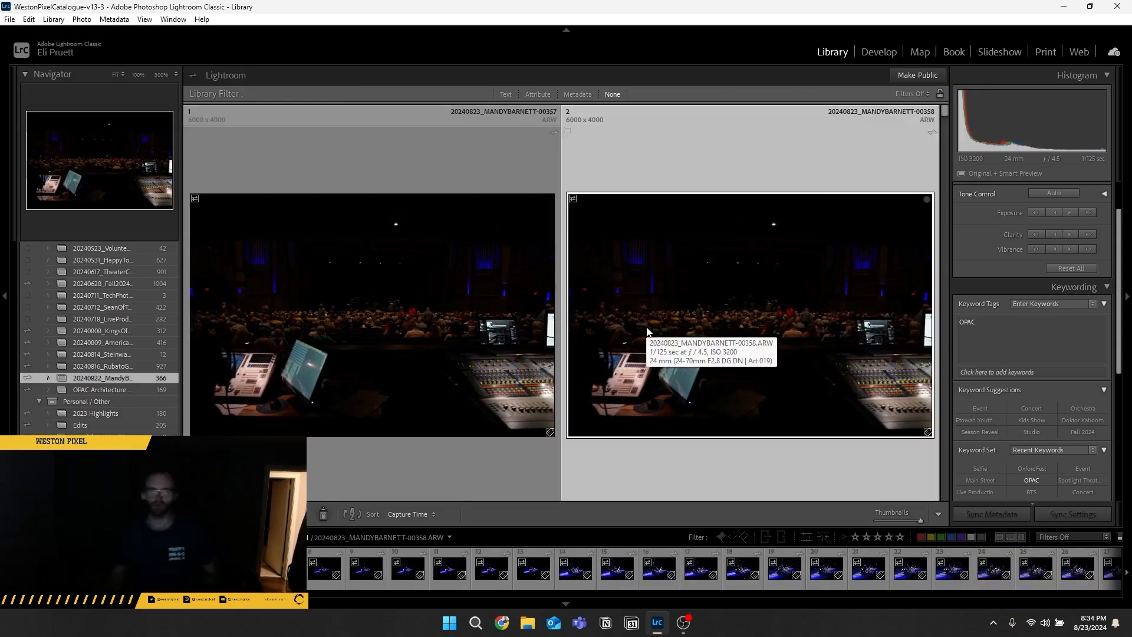
double_click(382, 298)
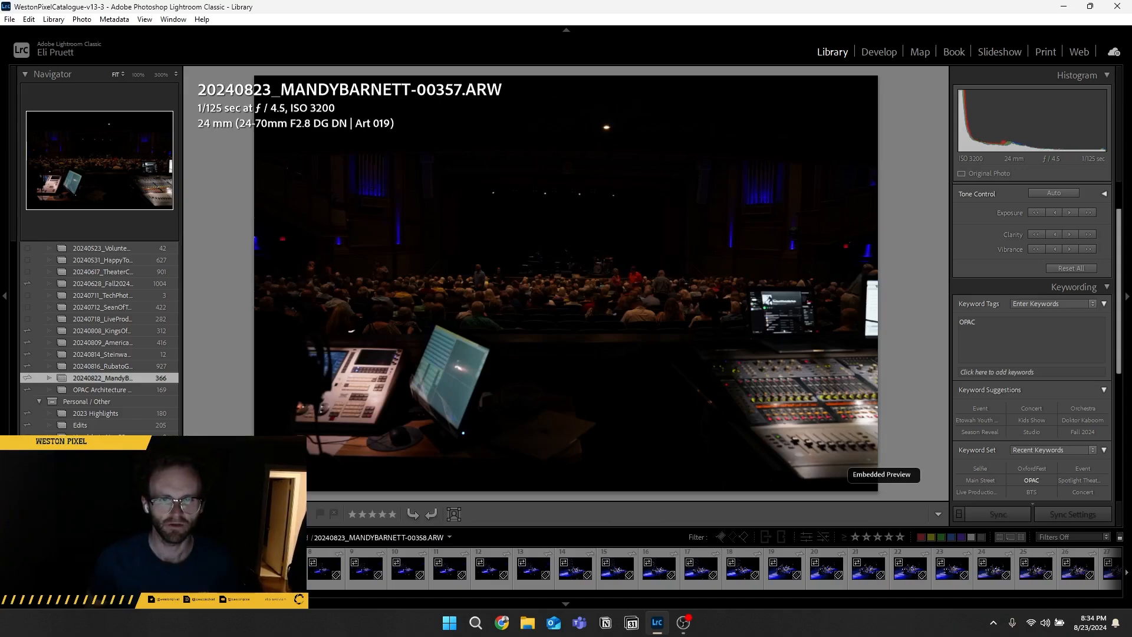
key(Right)
key(Right)
key(Right)
key(Right)
key(Right)
key(Right)
key(Right)
key(Right)
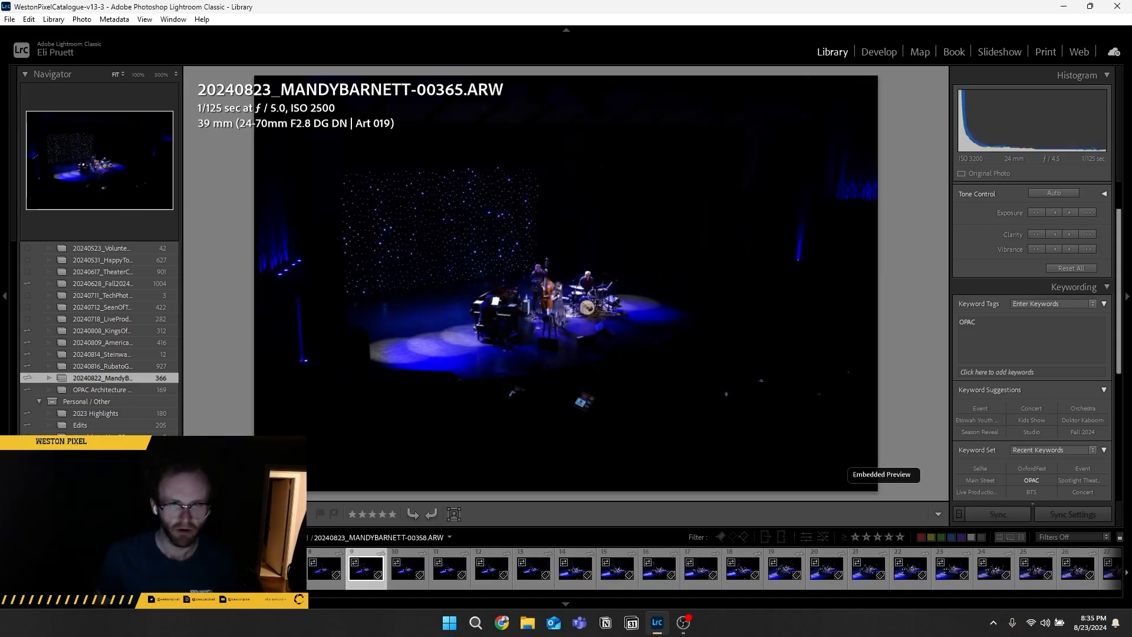
key(Right)
key(Right)
key(Right)
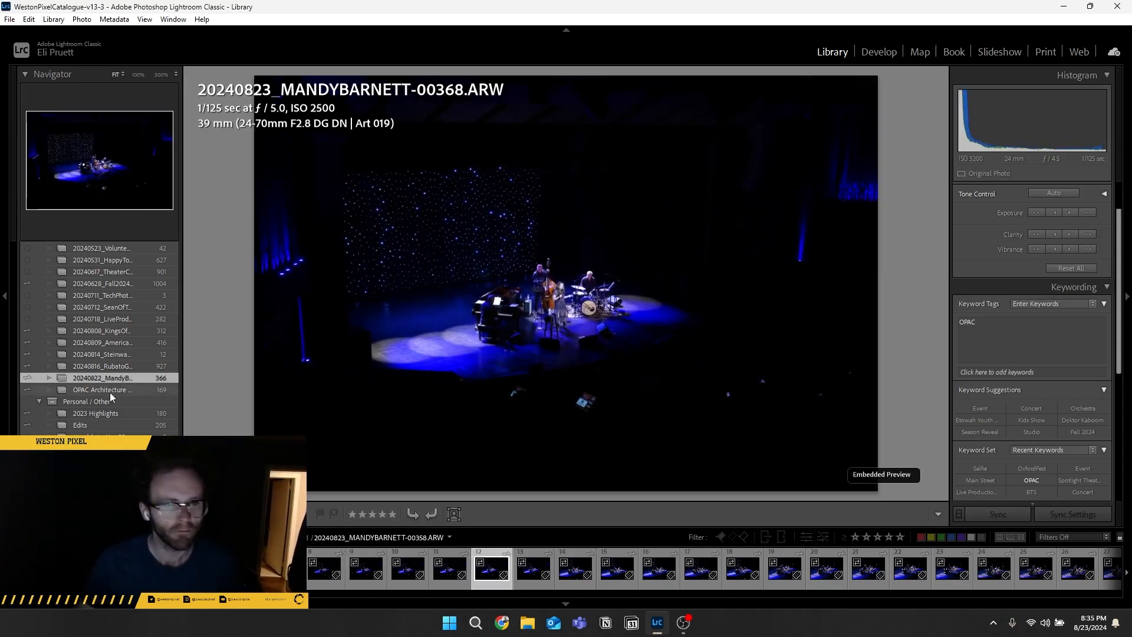
- Open the Rubato gala concert collection dated 20240816 and browse through its photos in the filmstrip
click(107, 366)
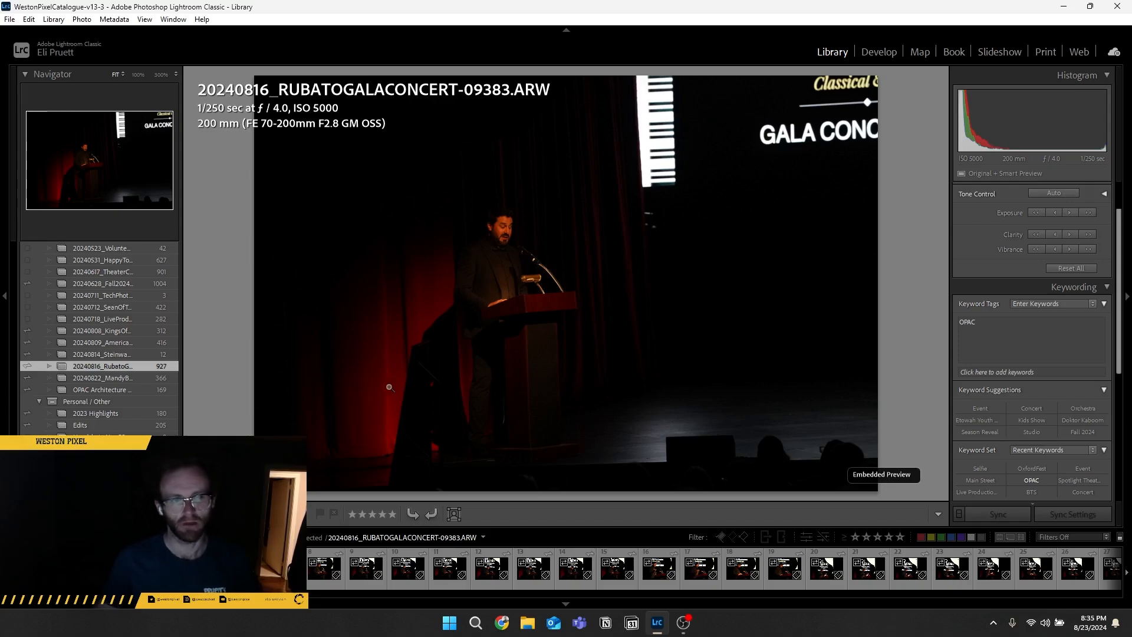
scroll(519, 569, down, 6)
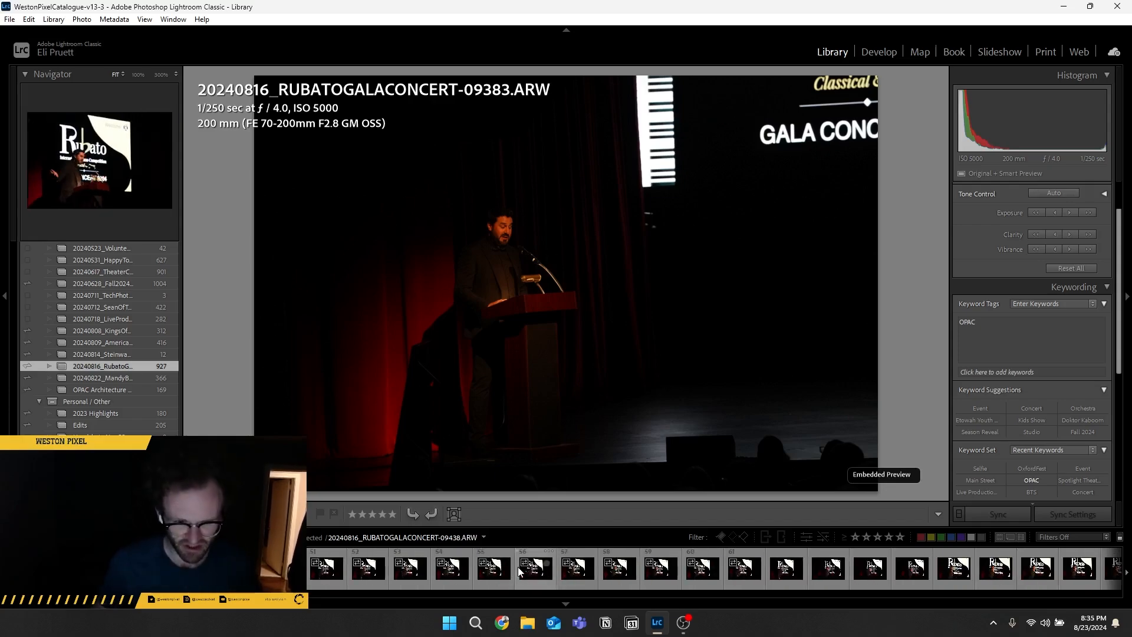
scroll(519, 569, up, 3)
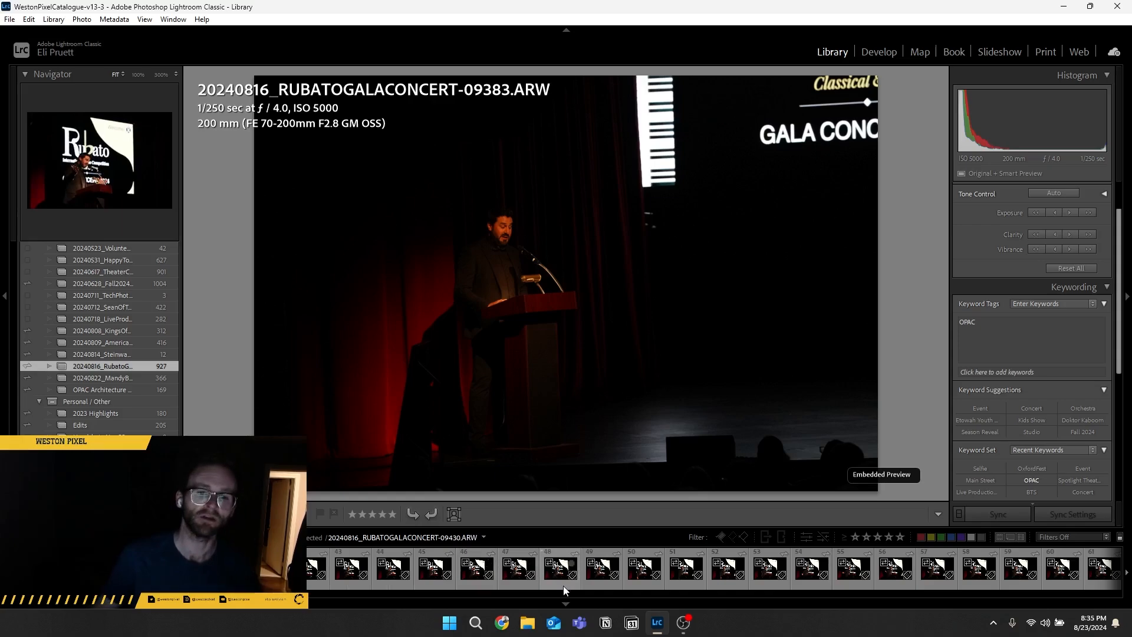
scroll(554, 570, down, 8)
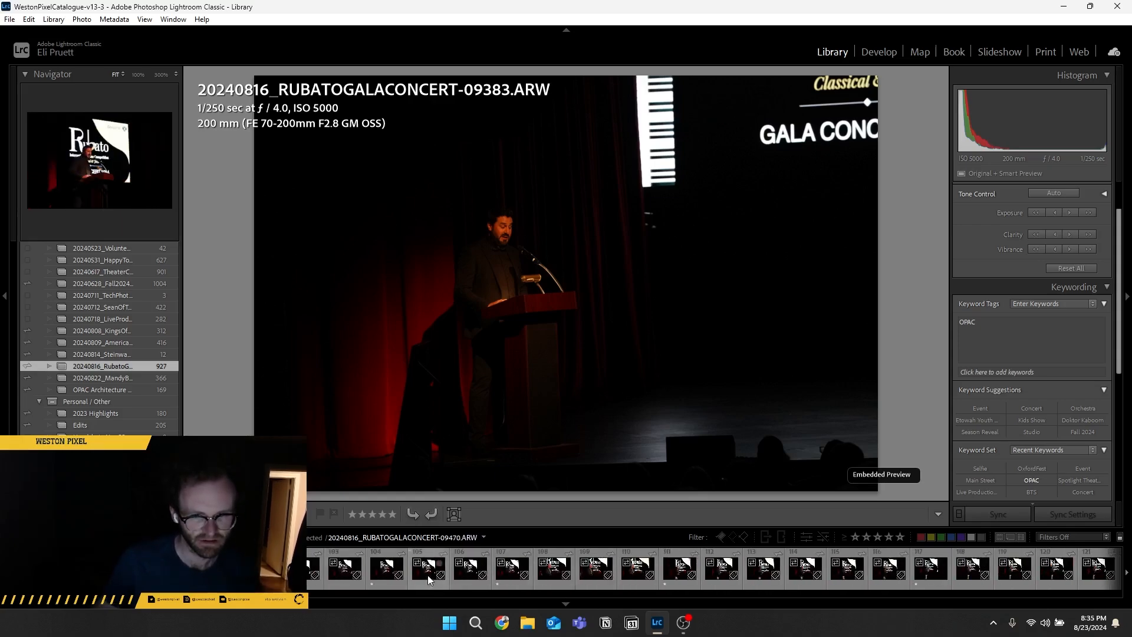
scroll(426, 575, down, 18)
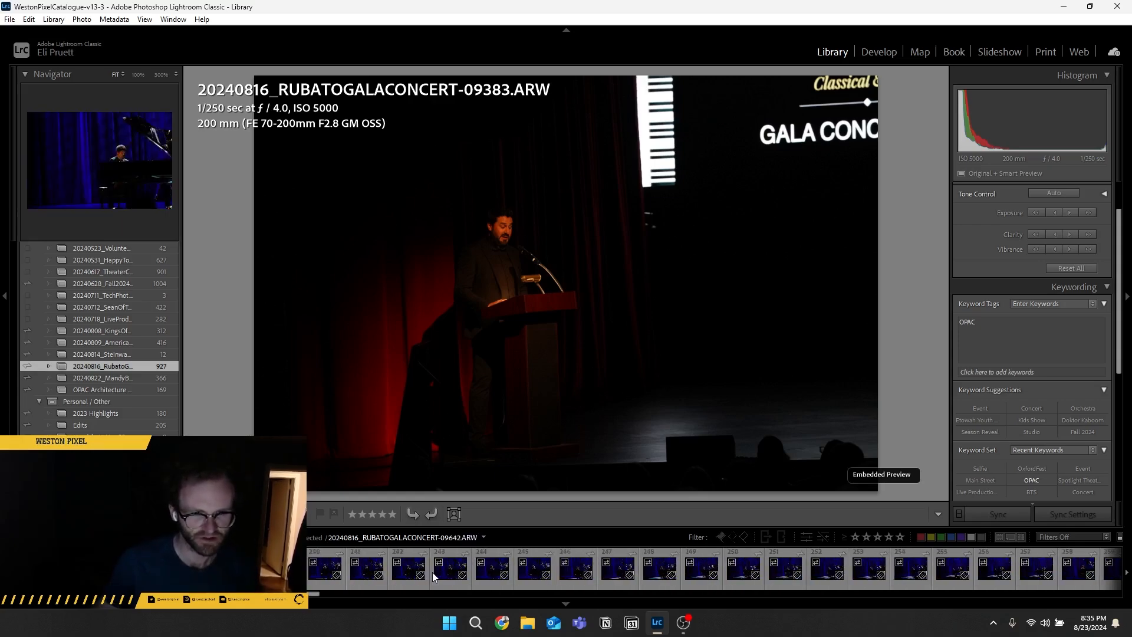
scroll(433, 571, up, 2)
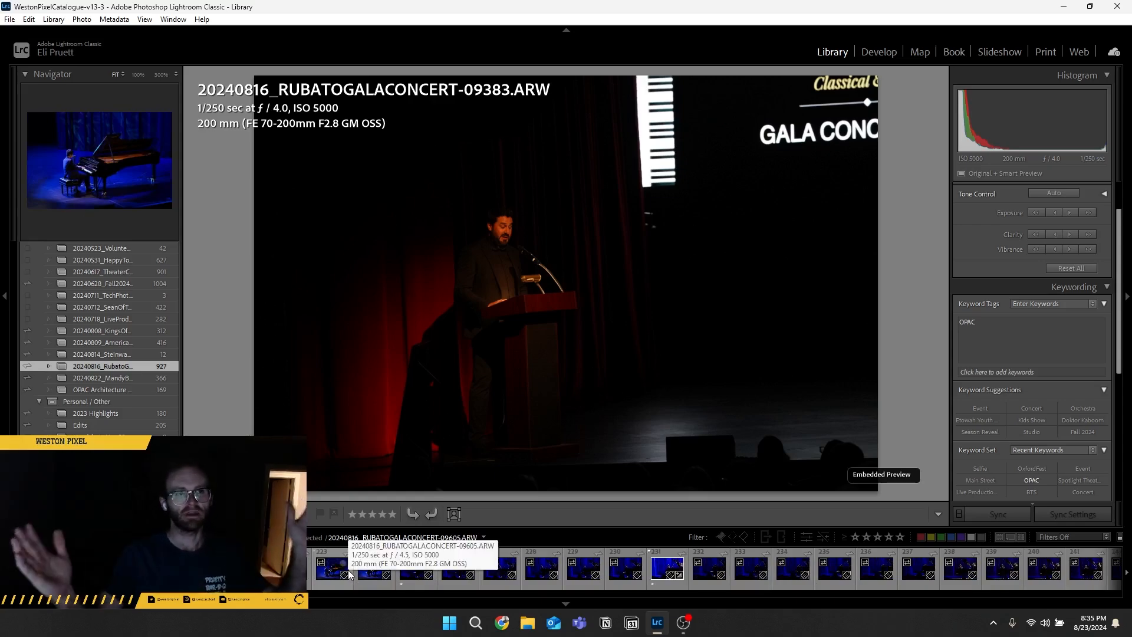
scroll(348, 570, up, 1)
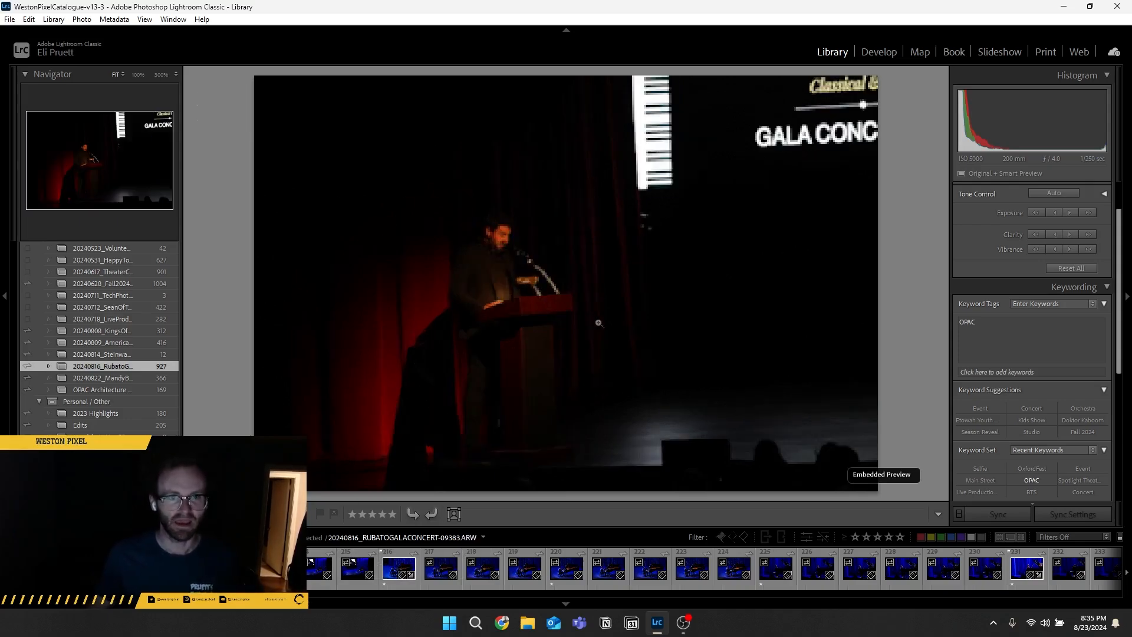
- Browse more of the Rubato gala concert photos and filter the collection by edit status
click(505, 566)
scroll(506, 566, down, 15)
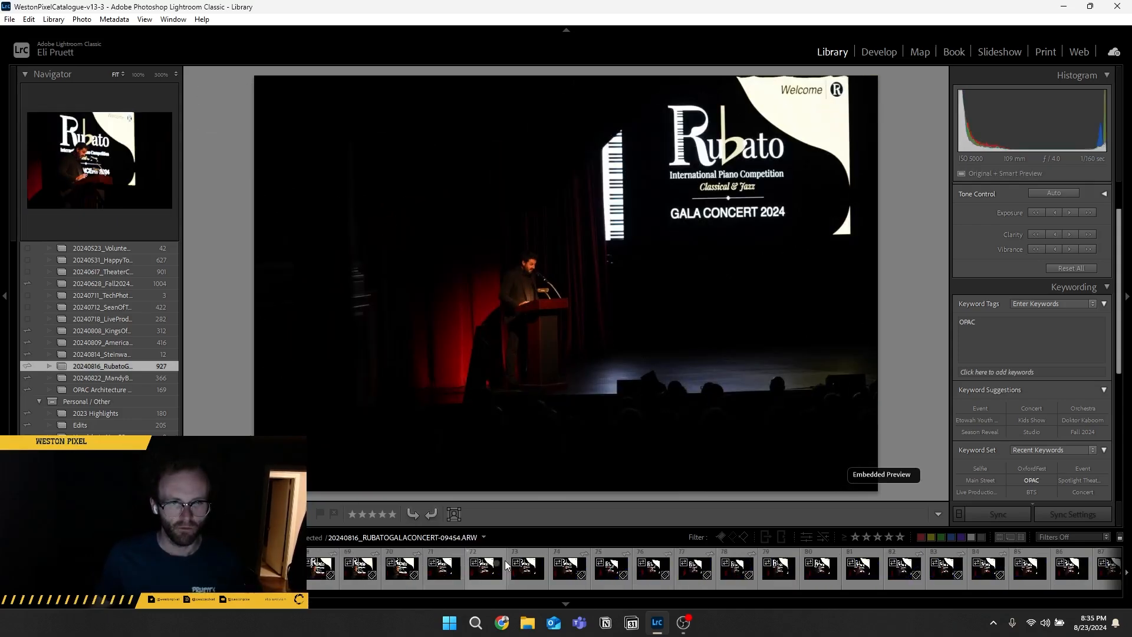
click(762, 536)
click(764, 537)
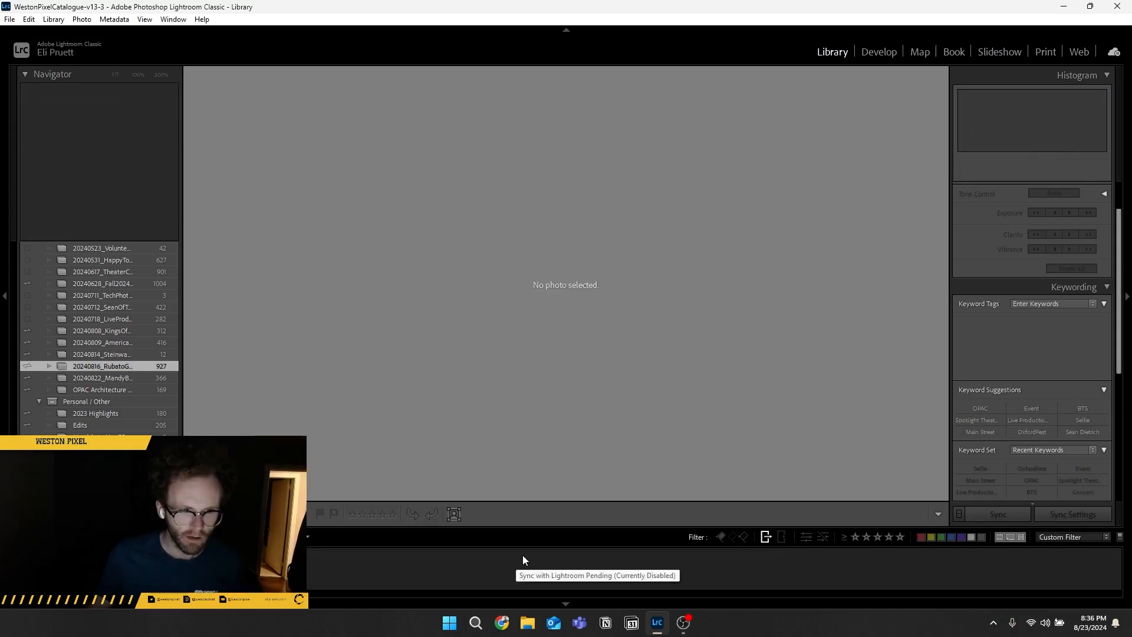
- Turn off the Rubato collection's edit filter, then open the 20240809 American Pop collection and filter it to edited photos only
click(766, 537)
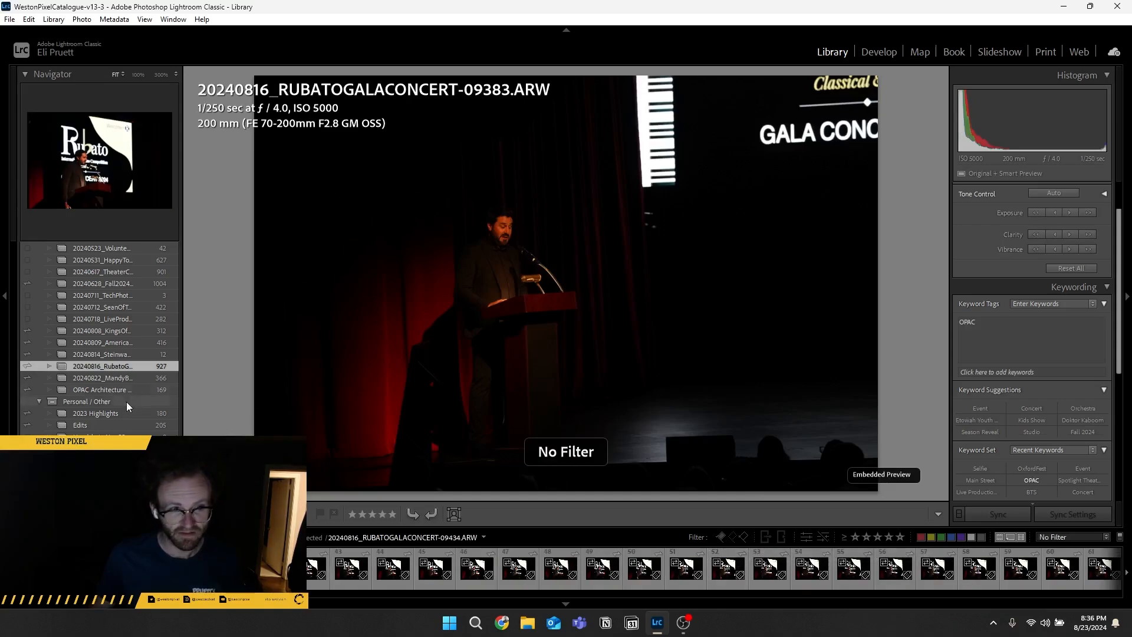
click(92, 378)
click(104, 342)
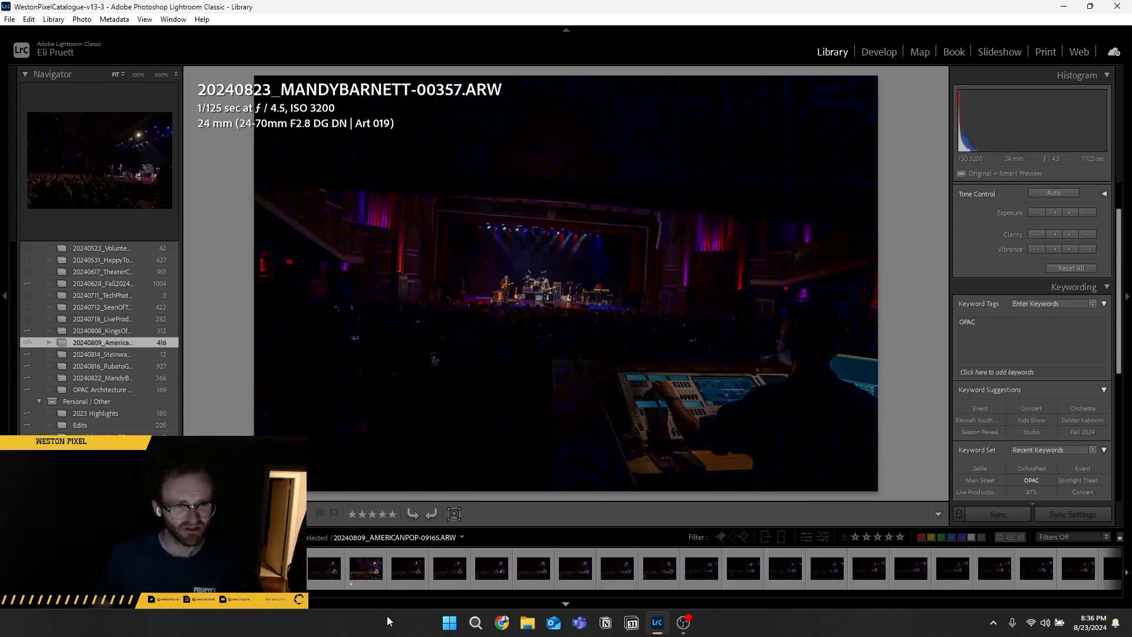
click(764, 538)
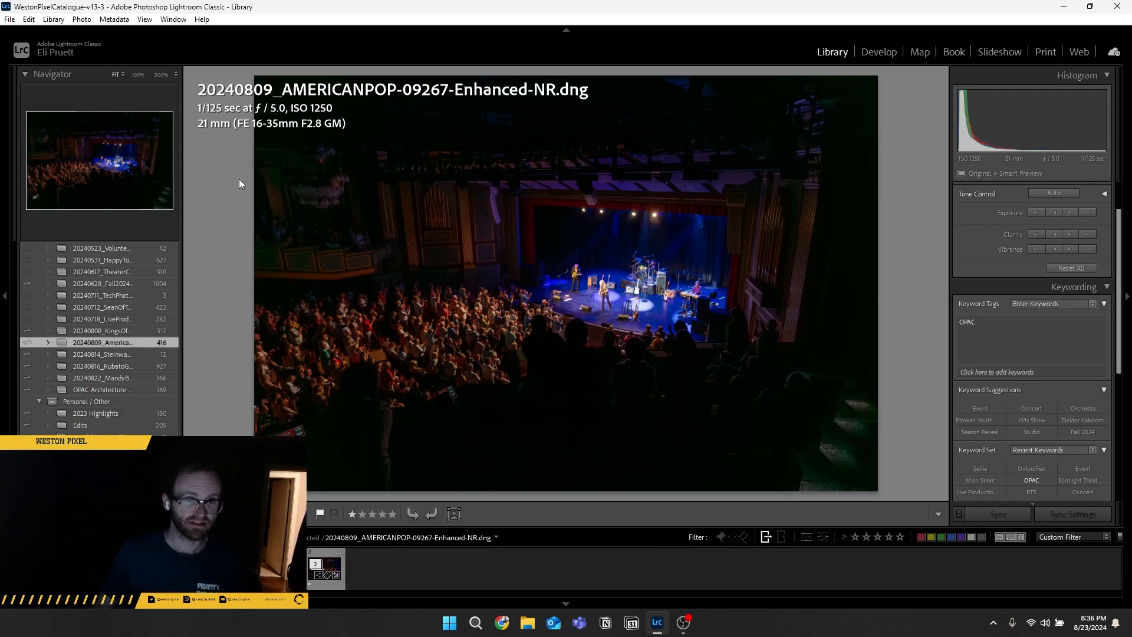
- Go to the edited photo 20240809_AMERICANPOP-09502-Enhanced-NR and copy all of its develop settings
key(Right)
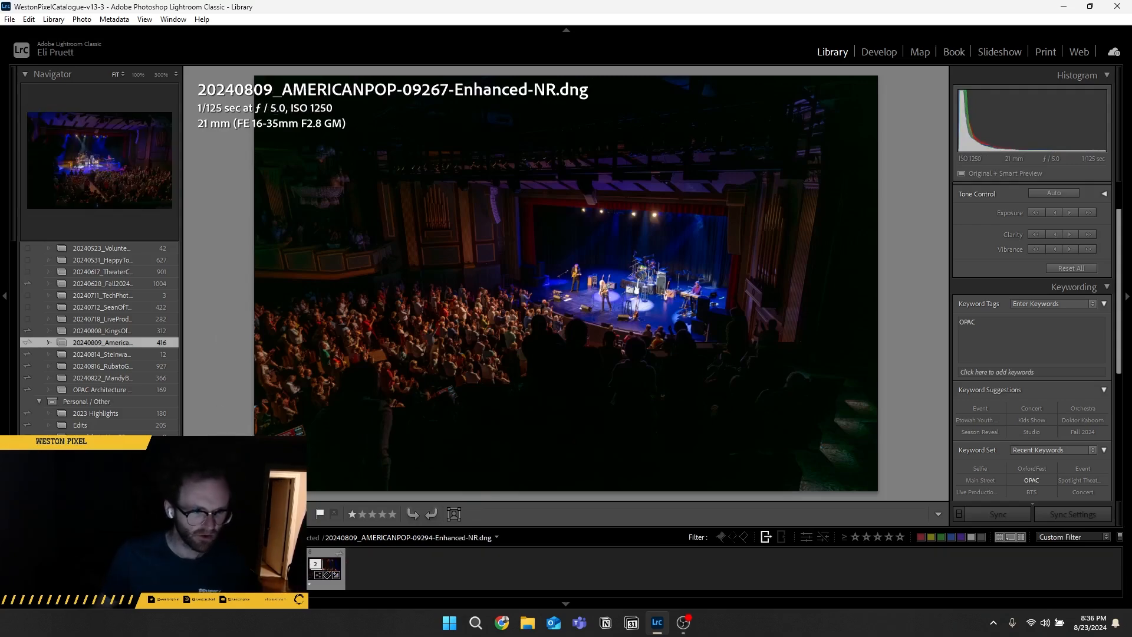
key(Left)
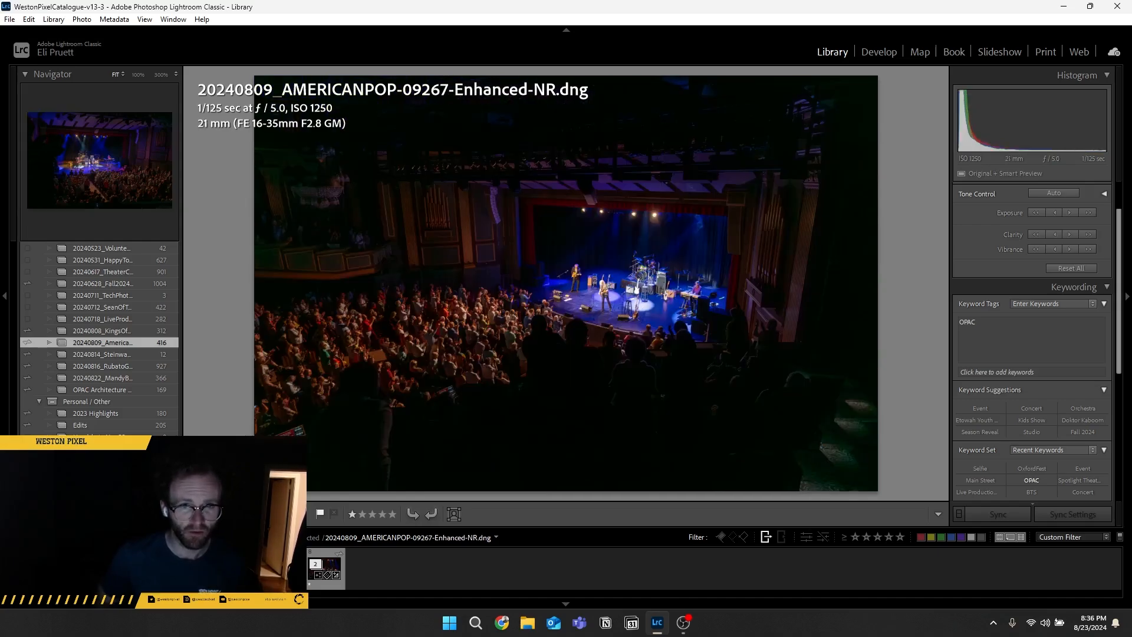
key(Left)
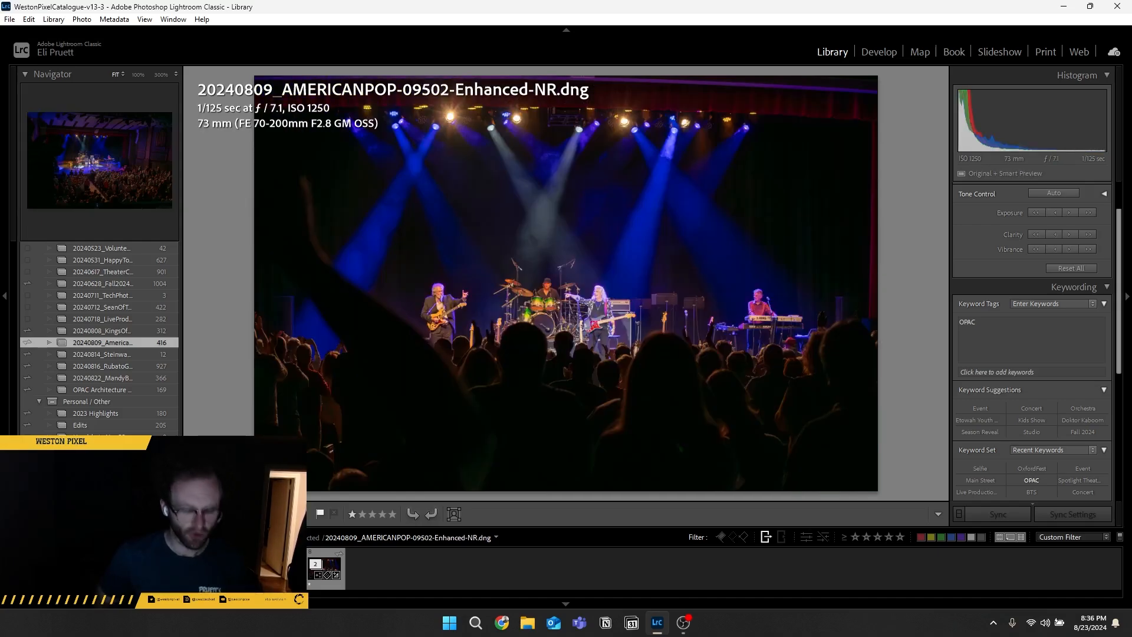
key(ctrl+shift+c)
click(368, 490)
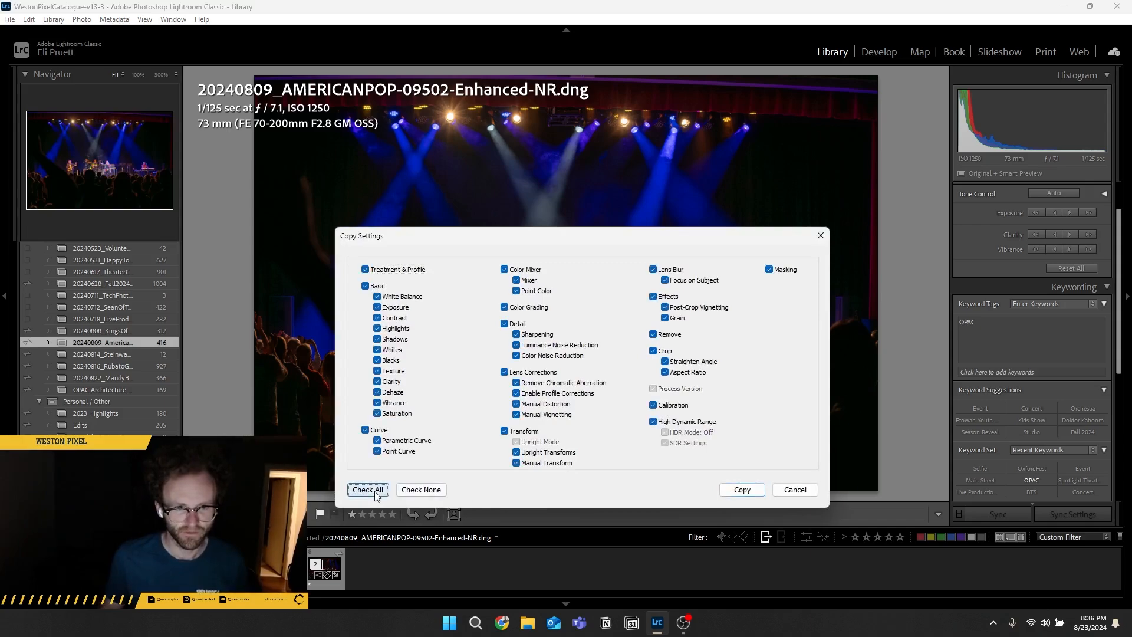
click(723, 490)
- Open the 20240822 Mandy Barnett collection and paste the copied settings onto photo 20240823_MANDYBARNETT-00359
scroll(104, 412, down, 3)
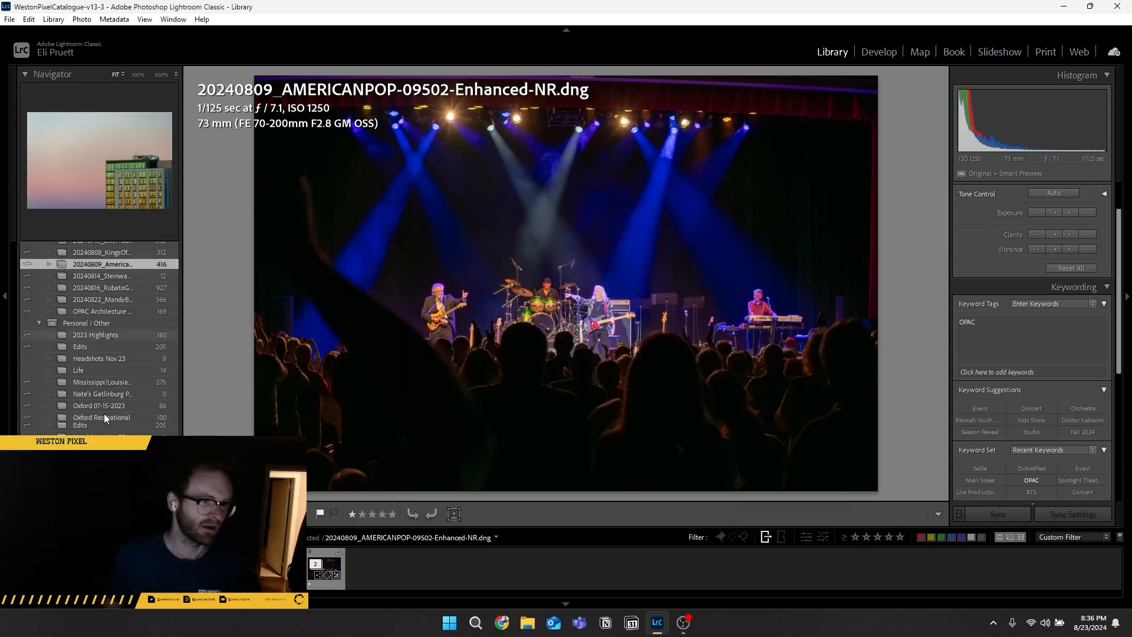
click(108, 299)
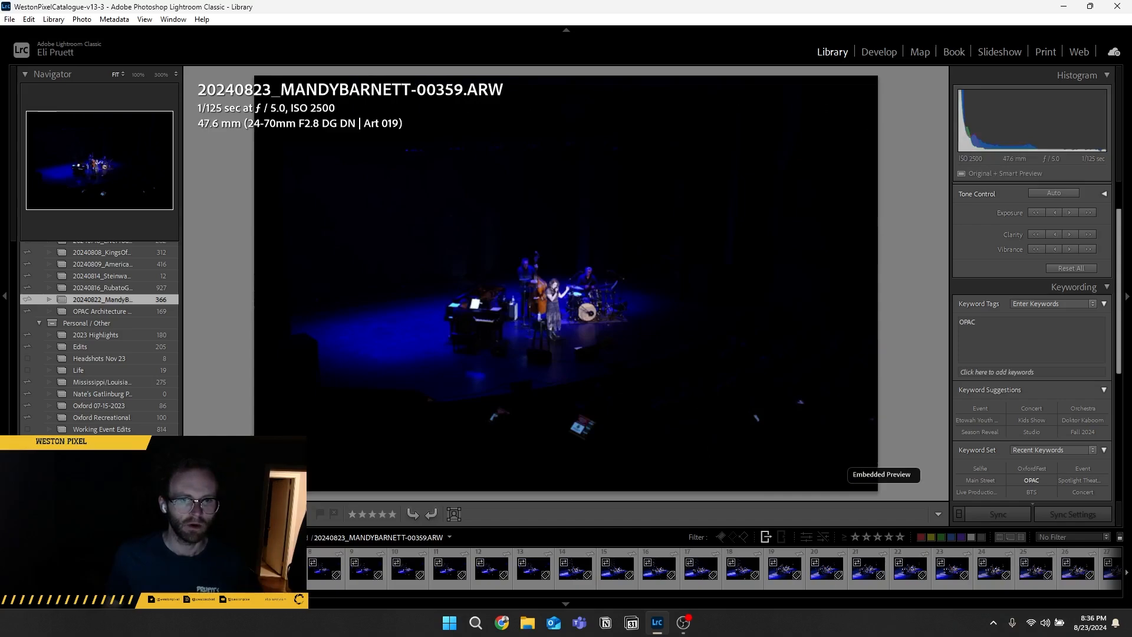
key(ctrl+shift+v)
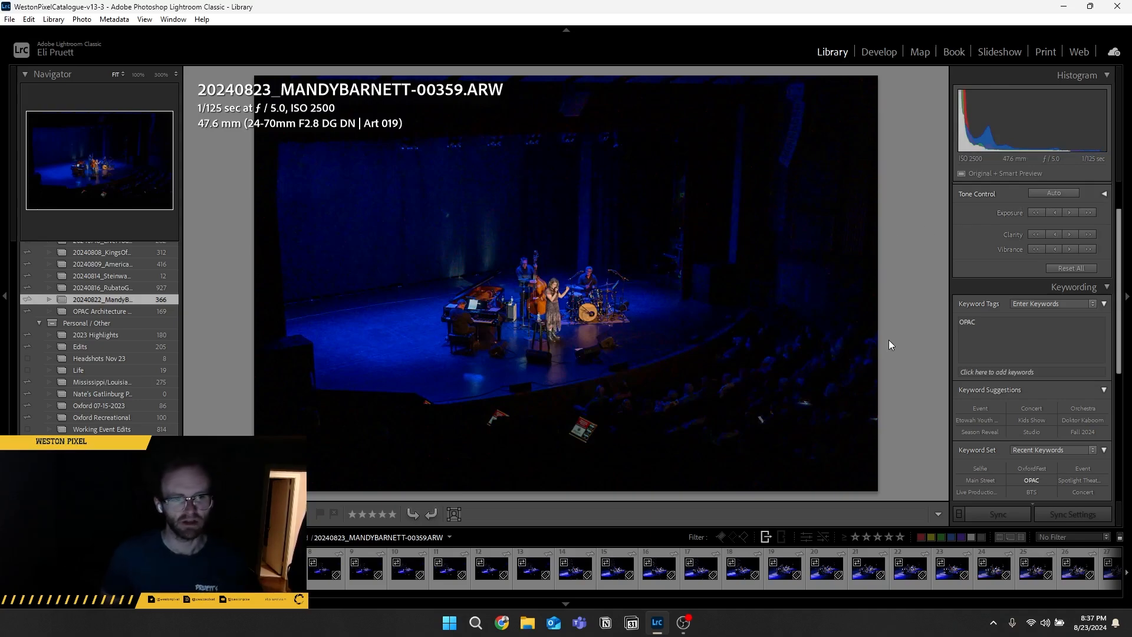
- Compare photo 20240823_MANDYBARNETT-00359 with the following photos up to 00361
key(Right)
key(Right)
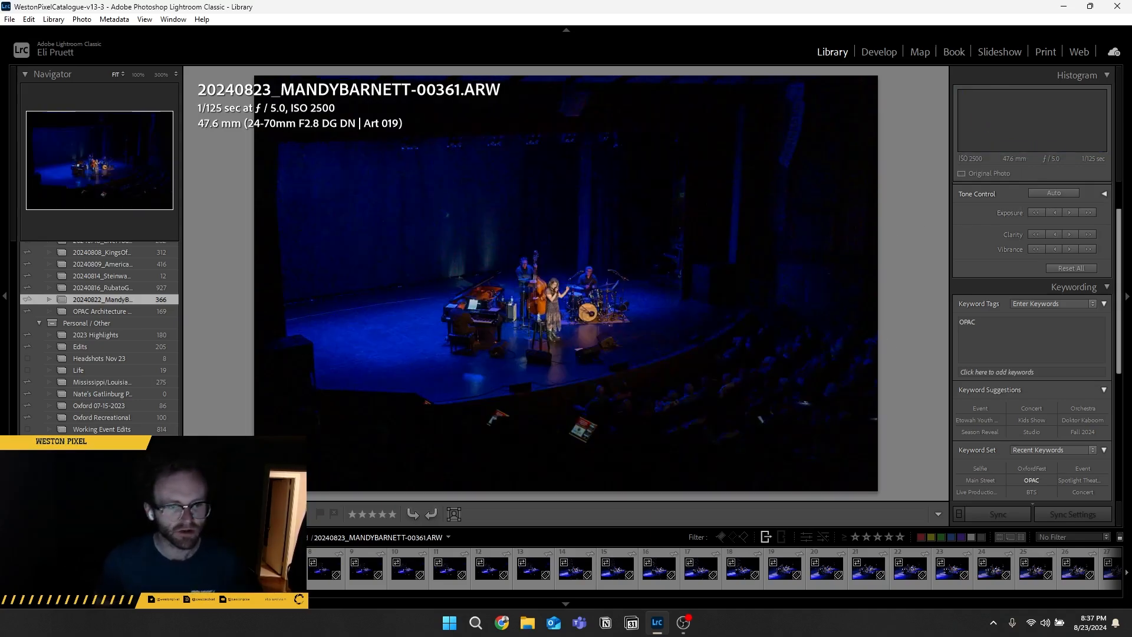
key(Left)
key(Left)
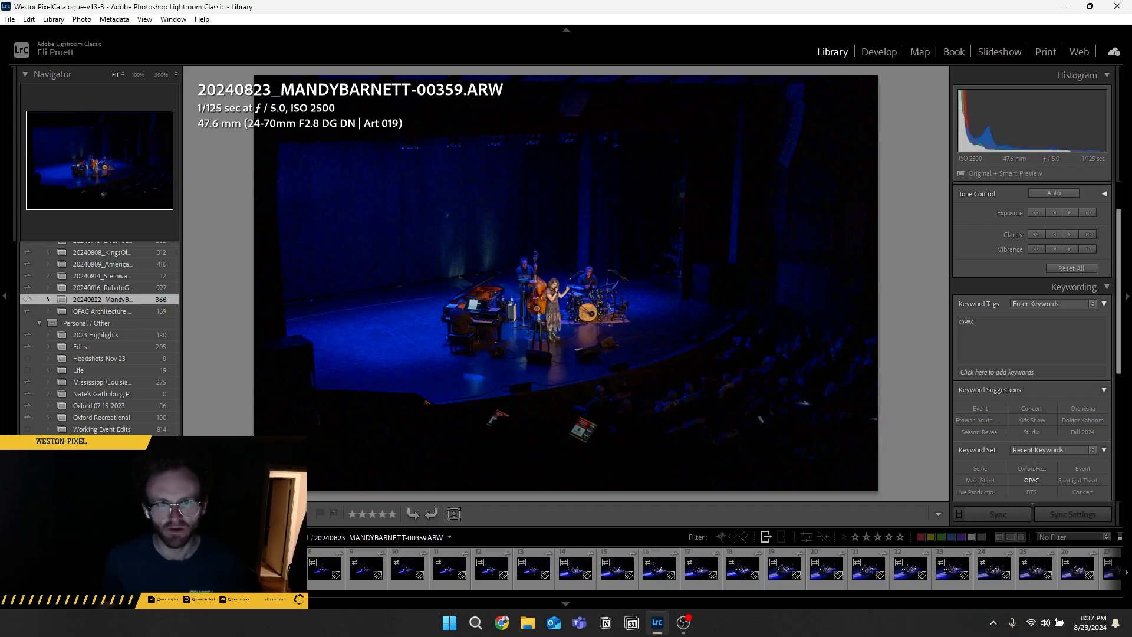
key(Right)
key(f)
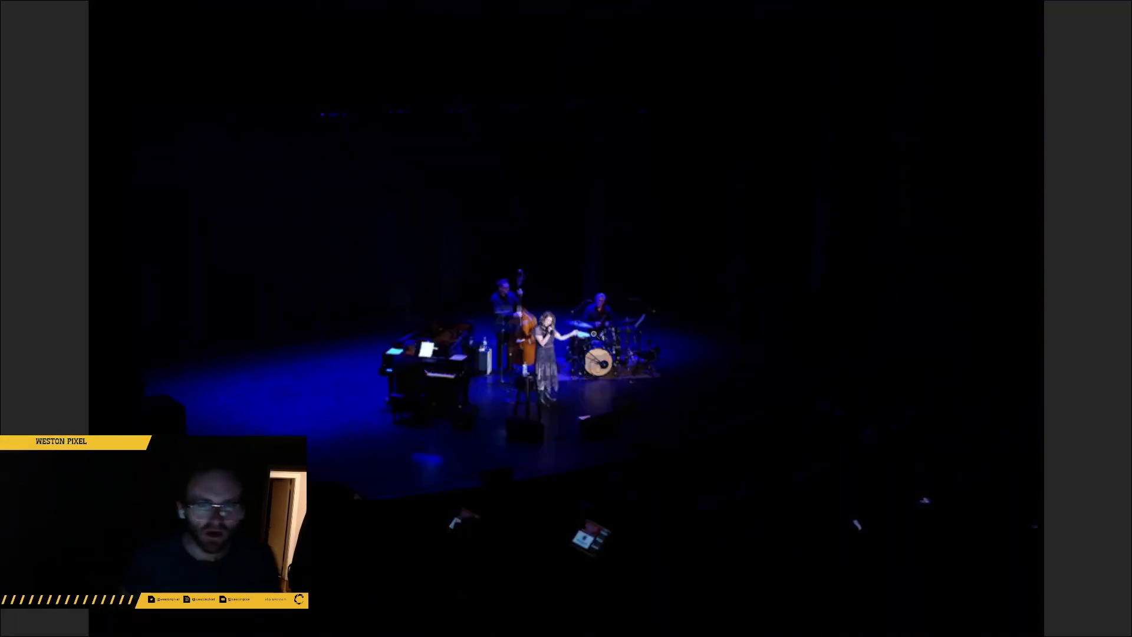
key(Right)
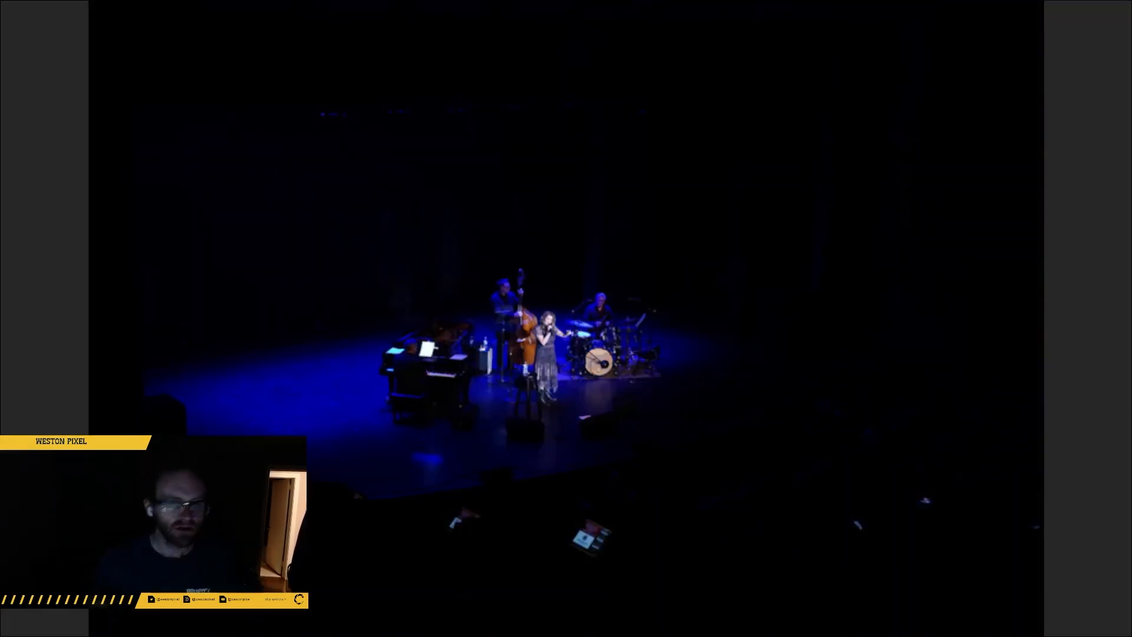
key(Right)
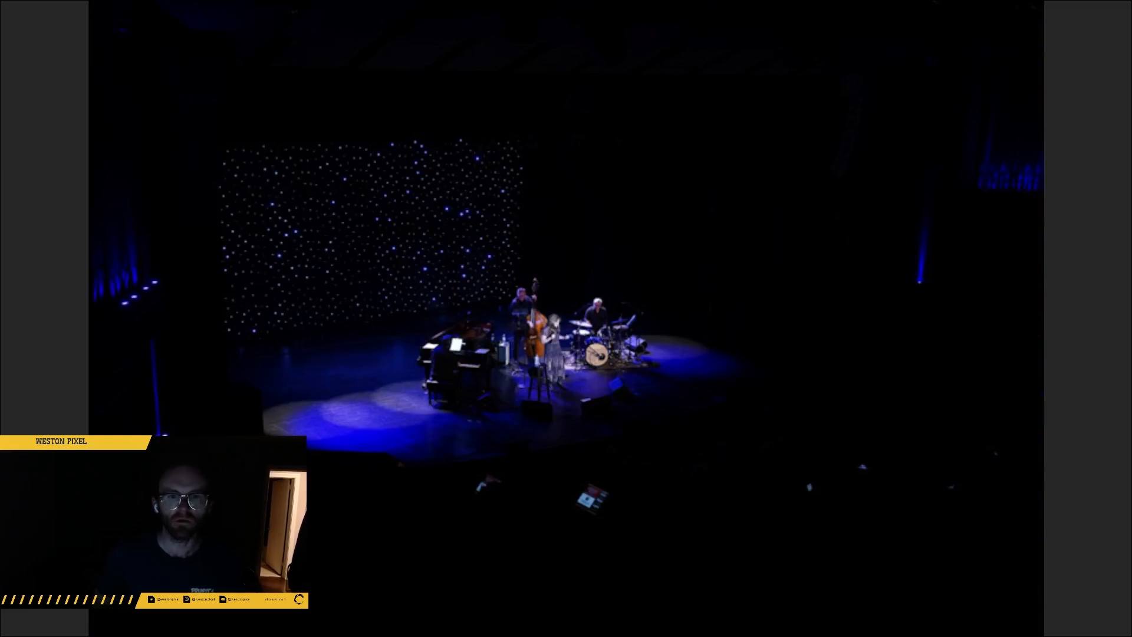
key(Right)
key(Right)
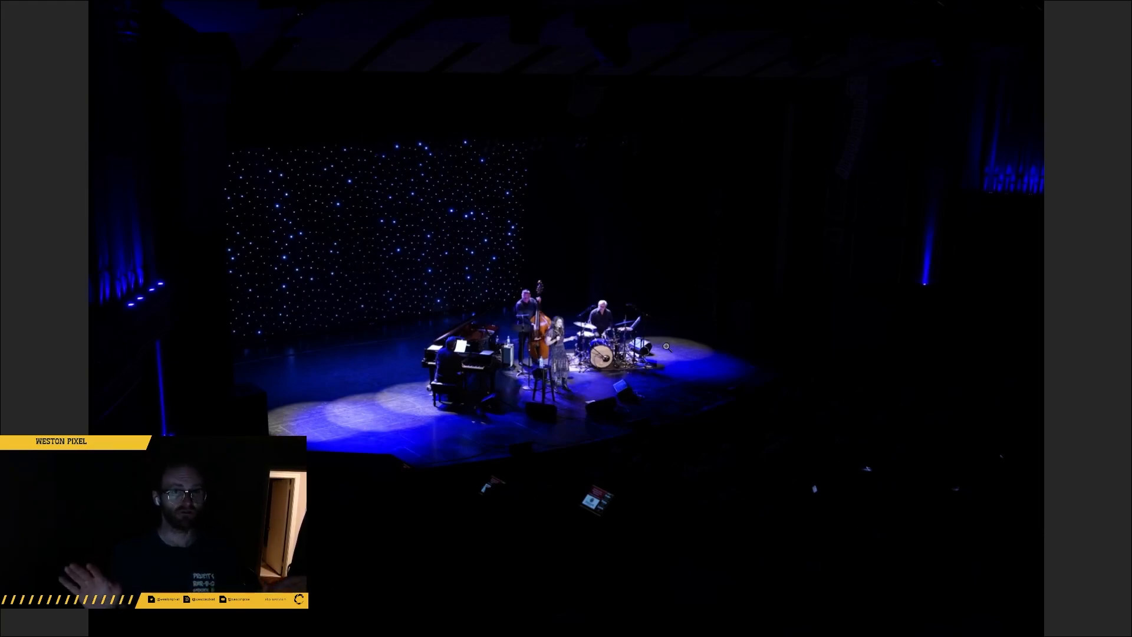
key(backslash)
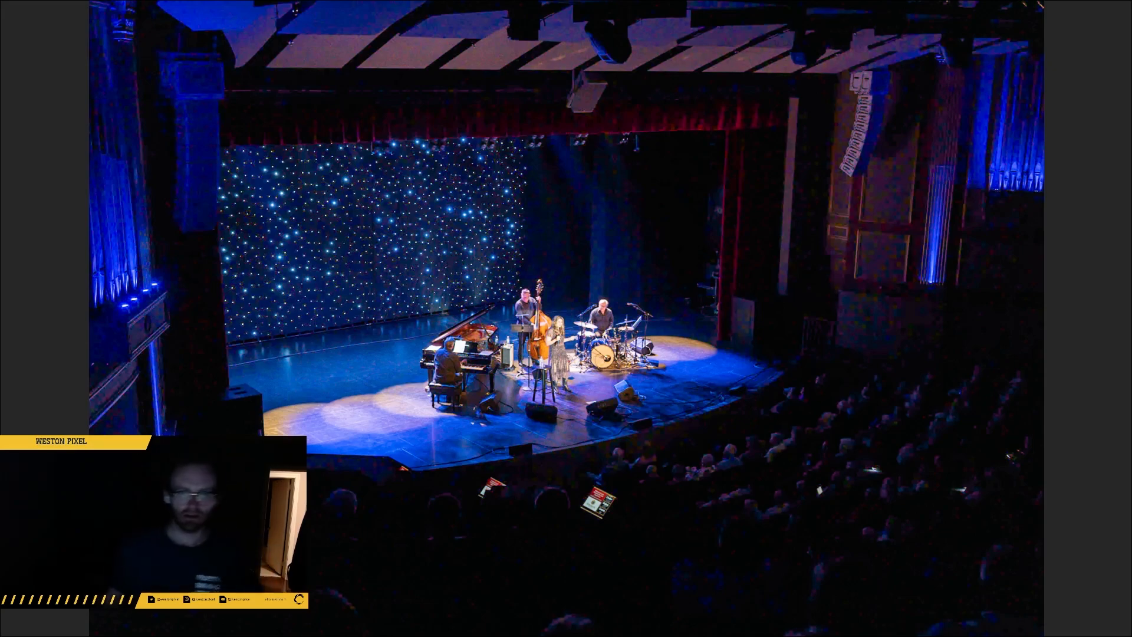
key(f)
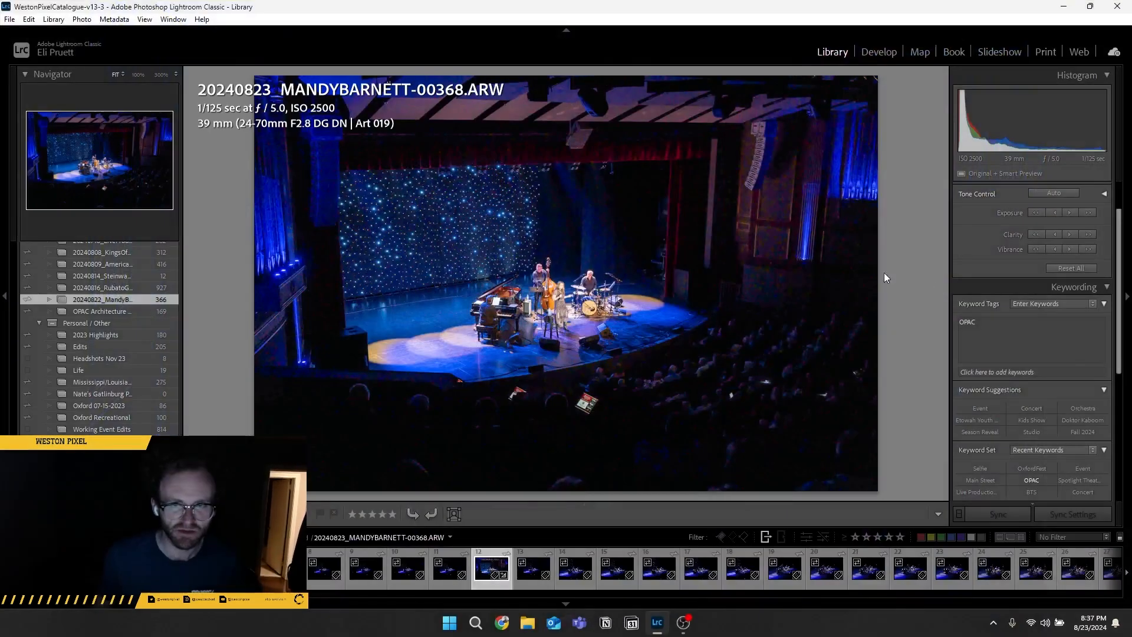
click(1056, 194)
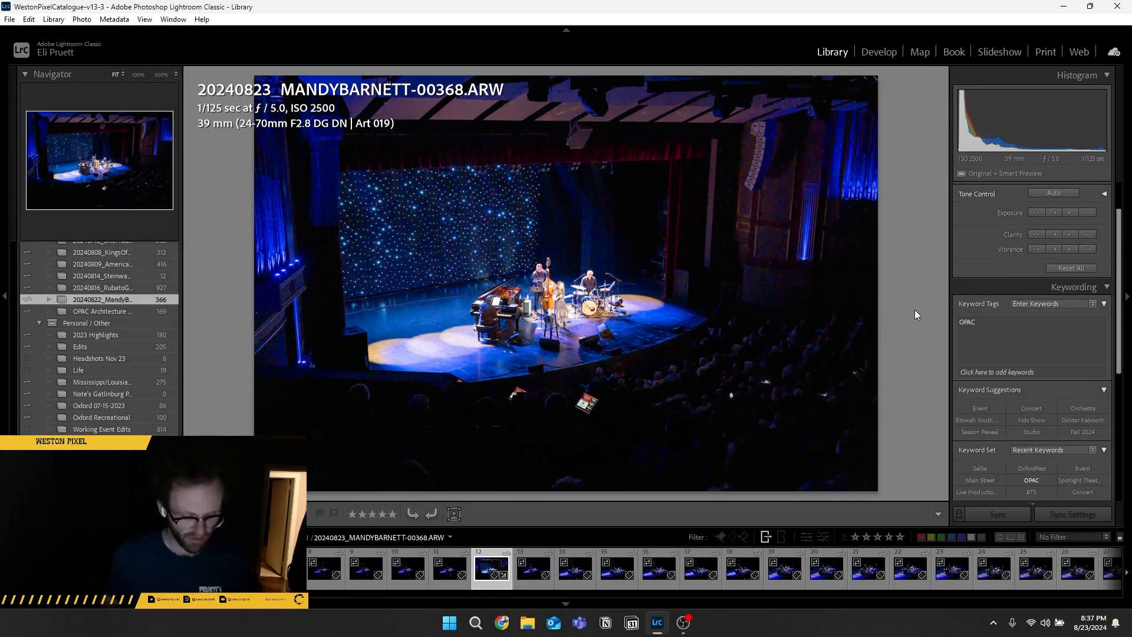
key(1)
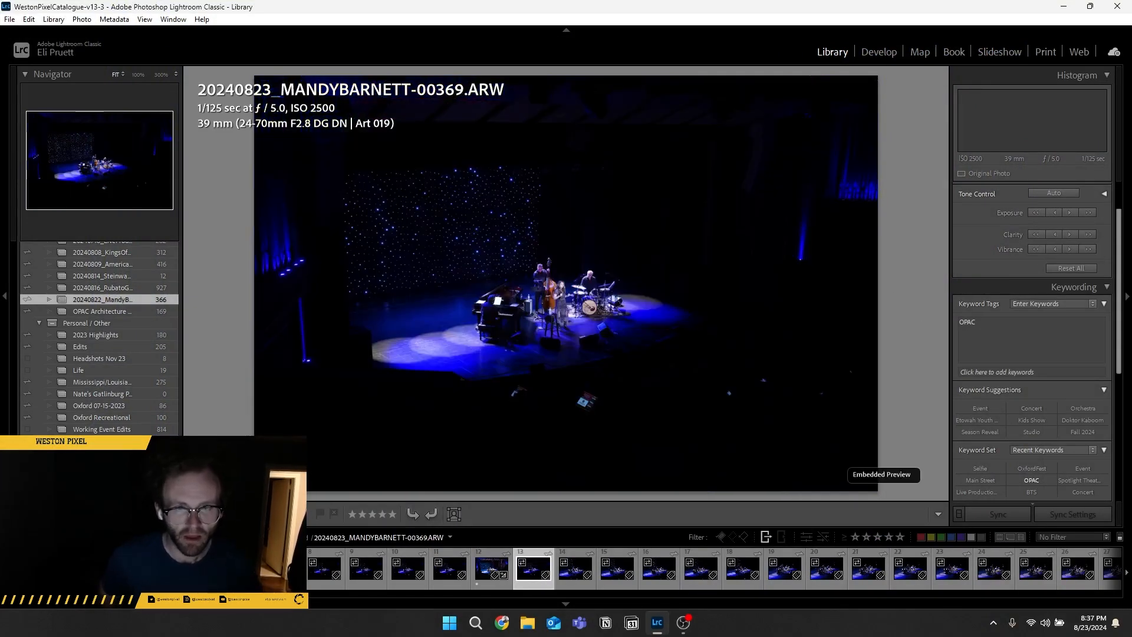
key(f)
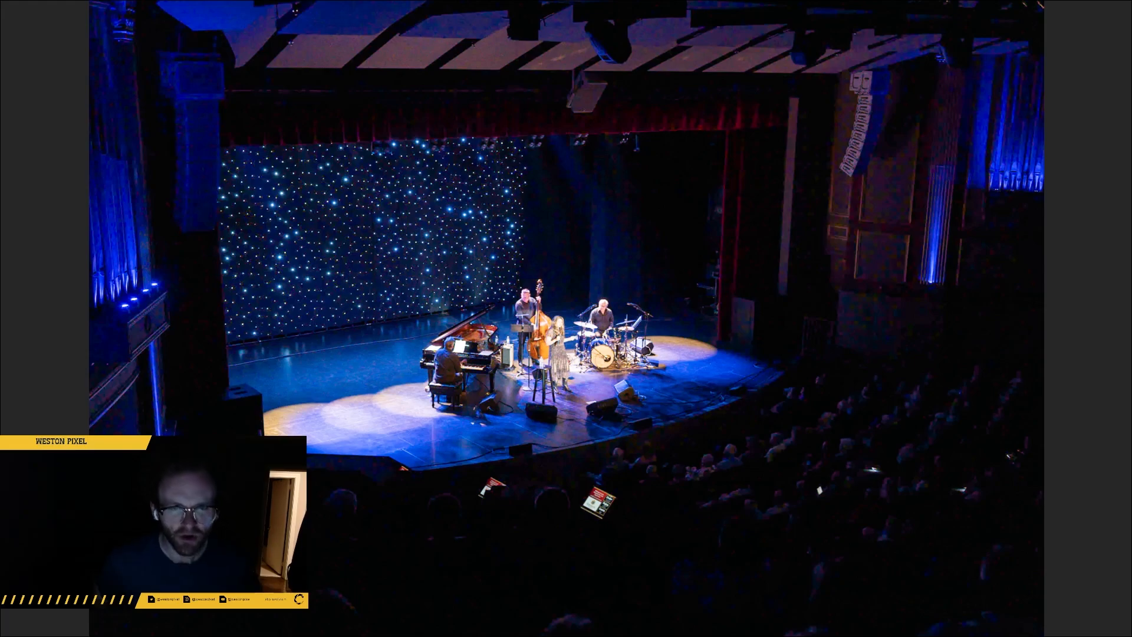
key(f)
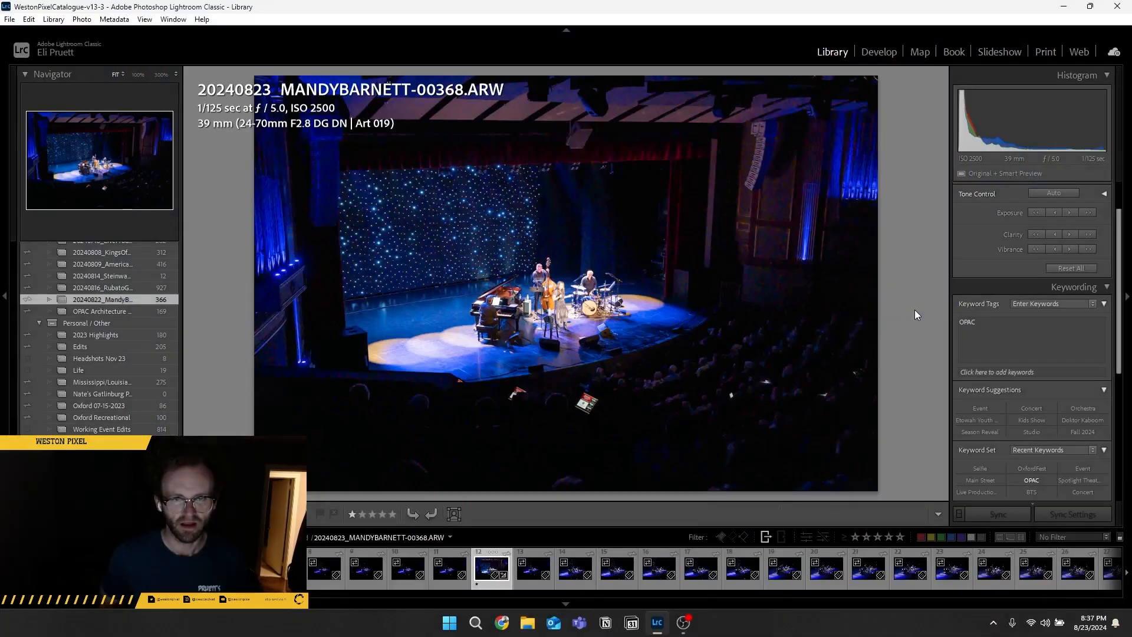
click(532, 561)
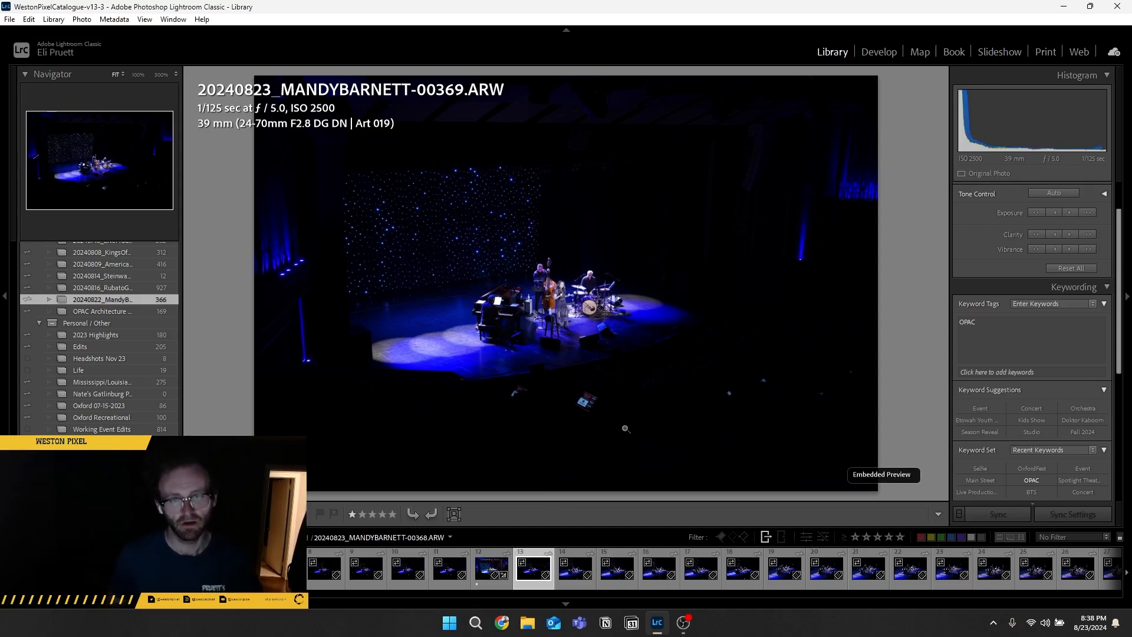
key(ctrl+shift+v)
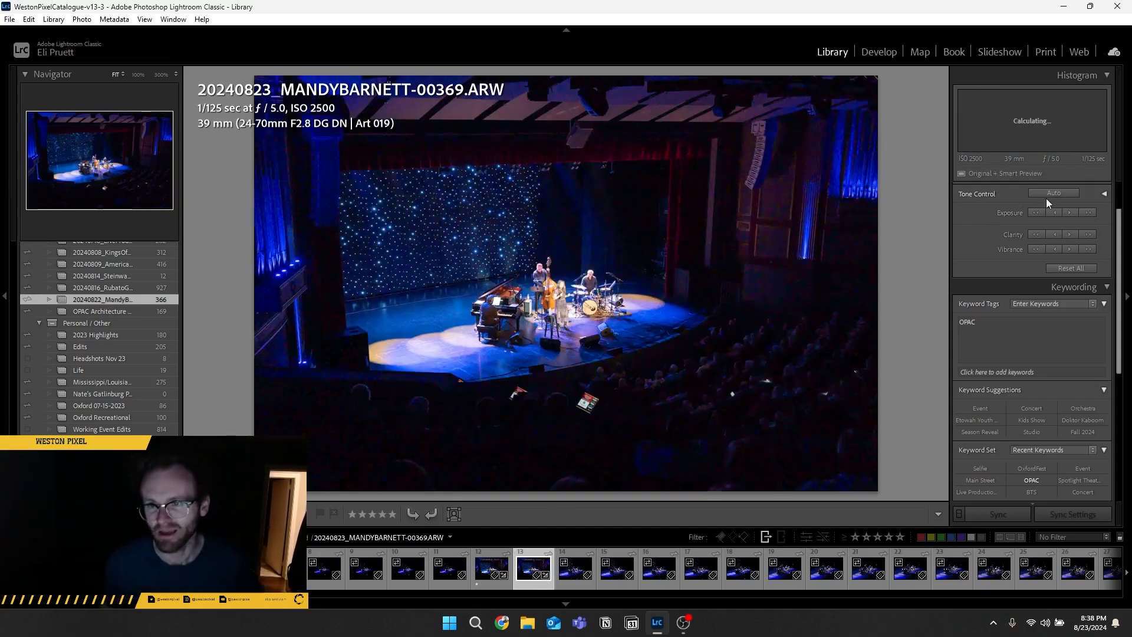
click(1049, 192)
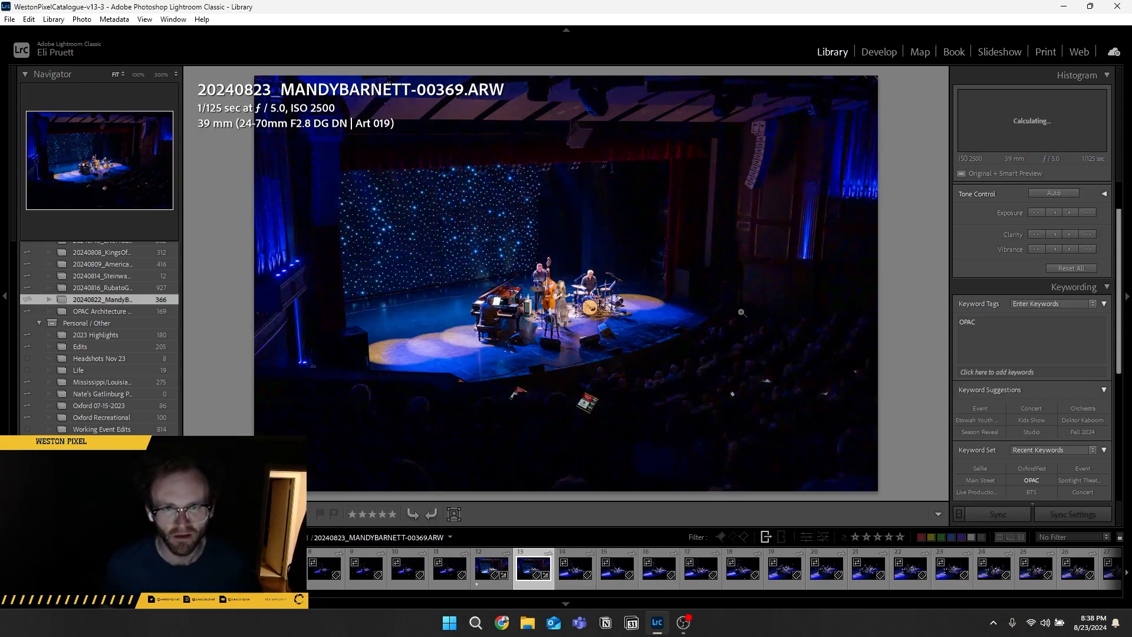
key(1)
key(Right)
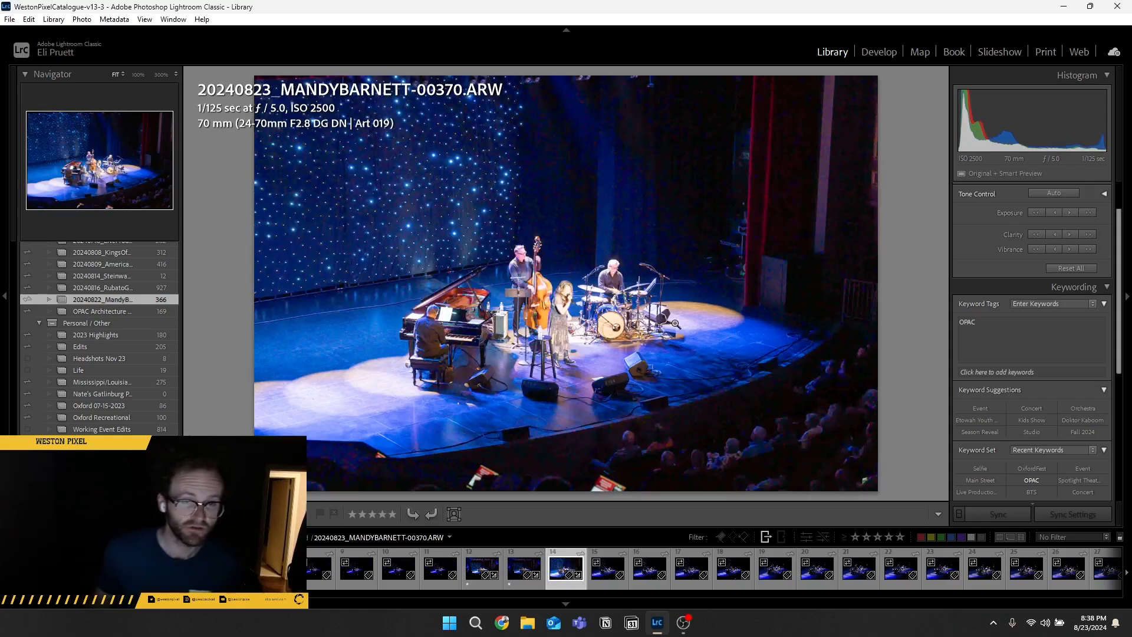
click(1042, 193)
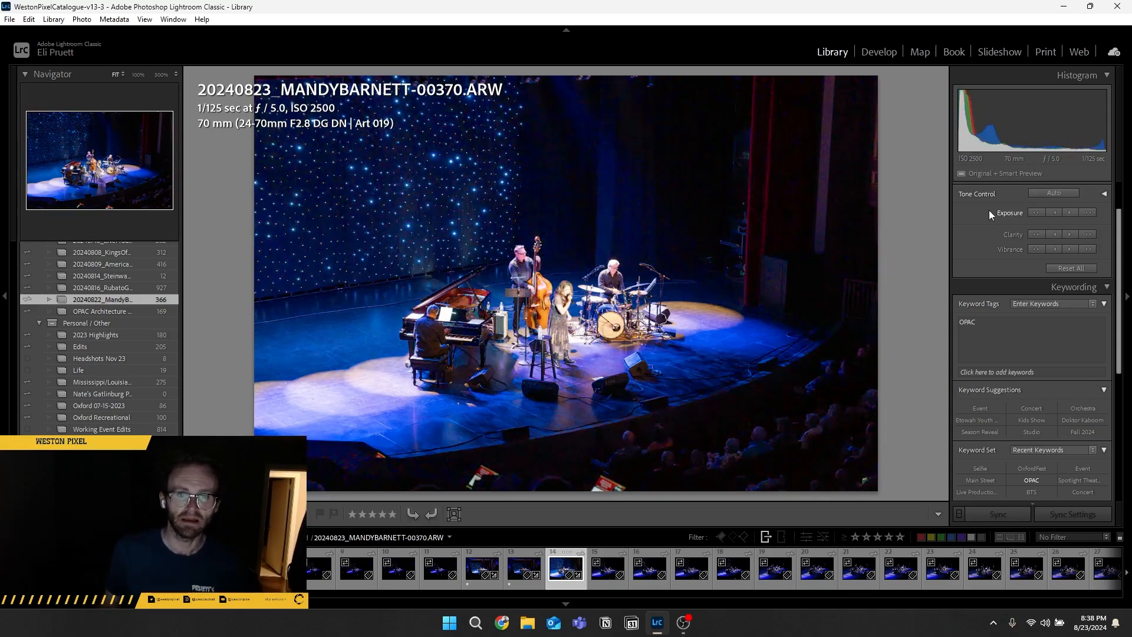
click(878, 52)
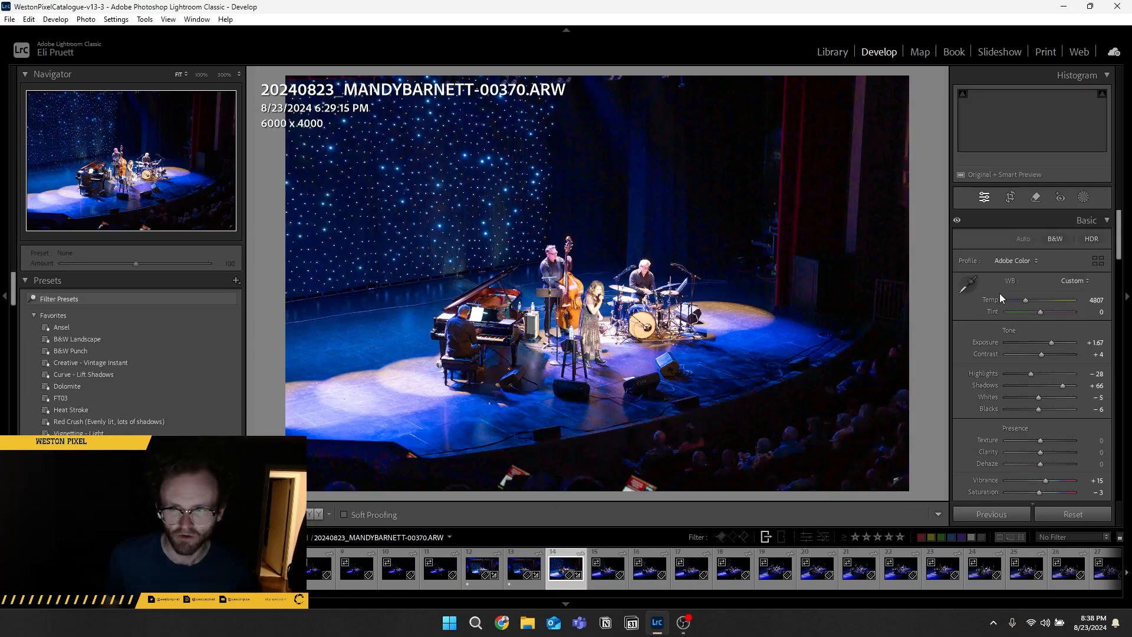
click(1030, 258)
click(1026, 240)
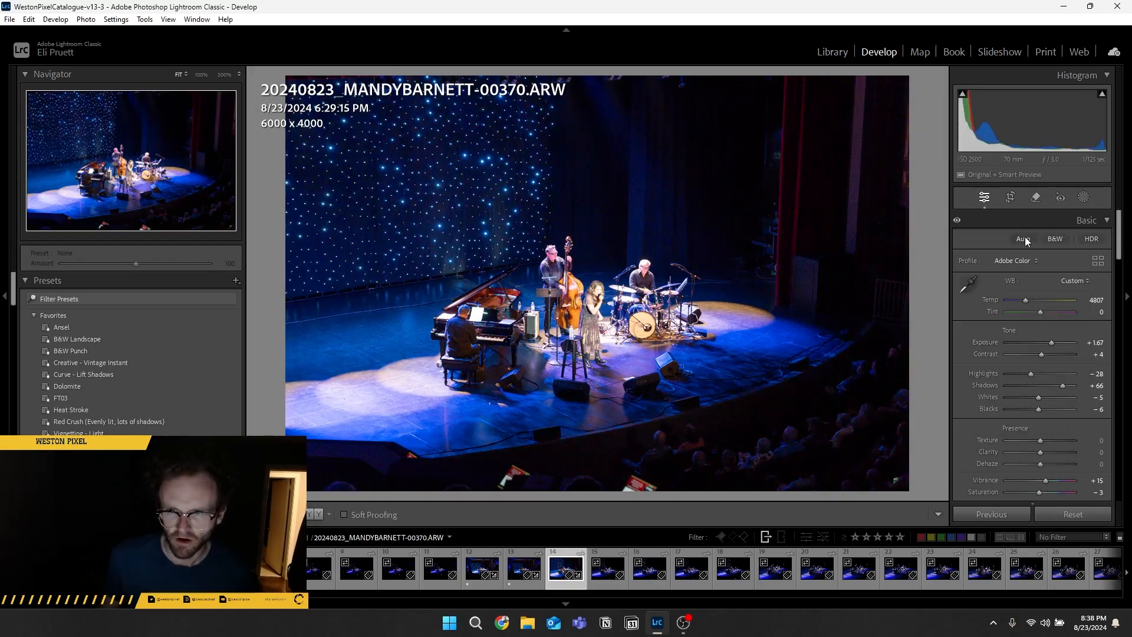
click(1024, 239)
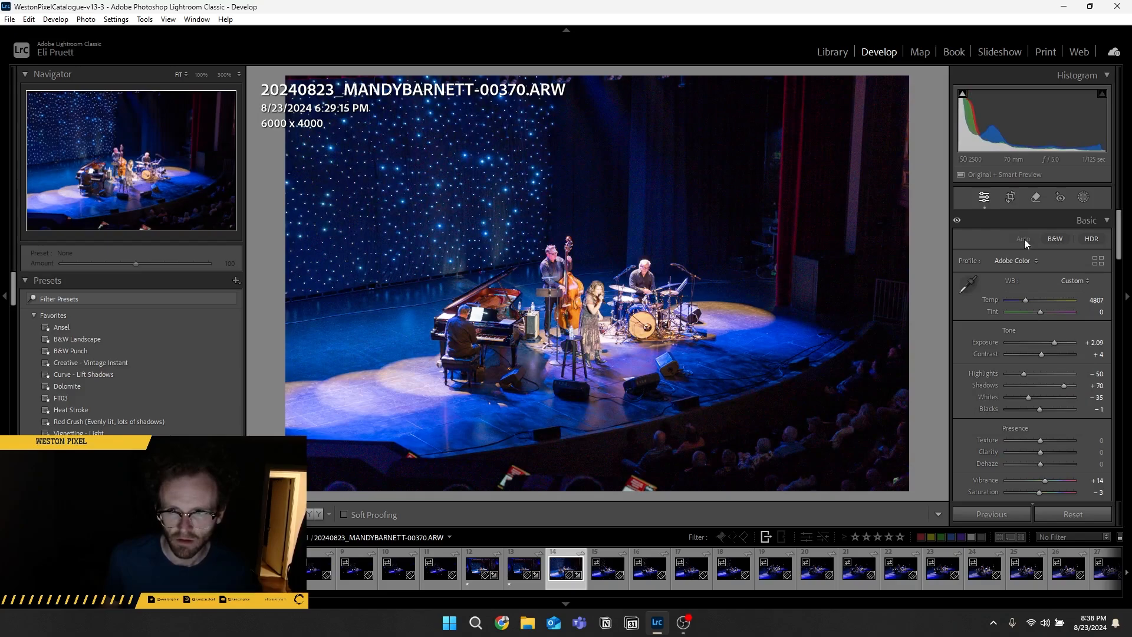
- View photo 20240823_MANDYBARNETT-00370 at full screen and zoom in closely on the dark stage edge to examine its noise
key(f)
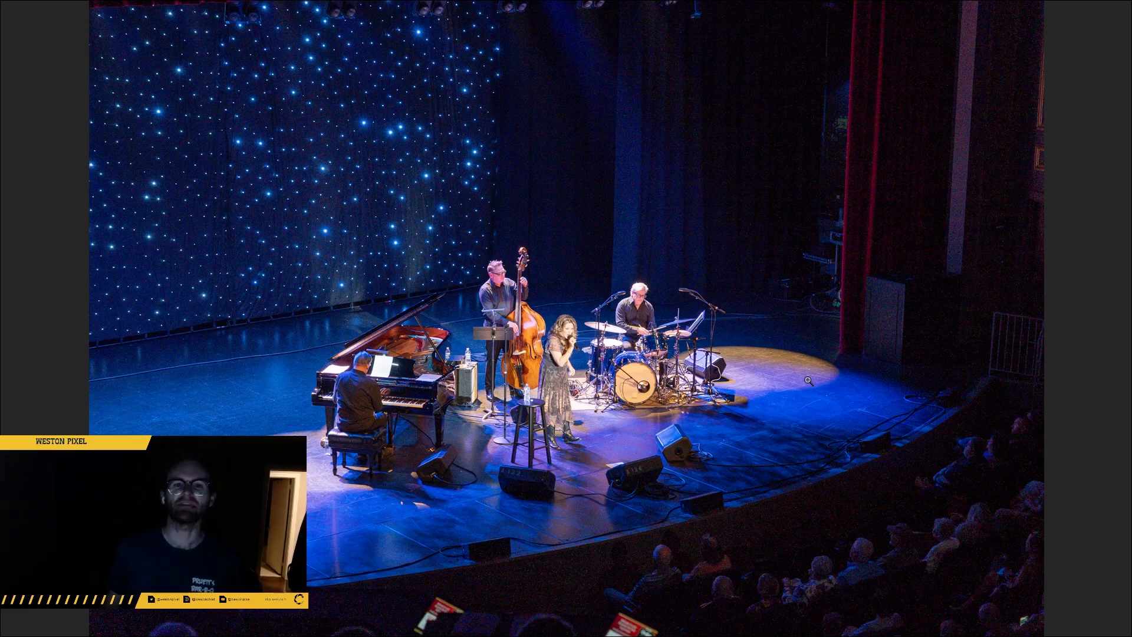
click(811, 521)
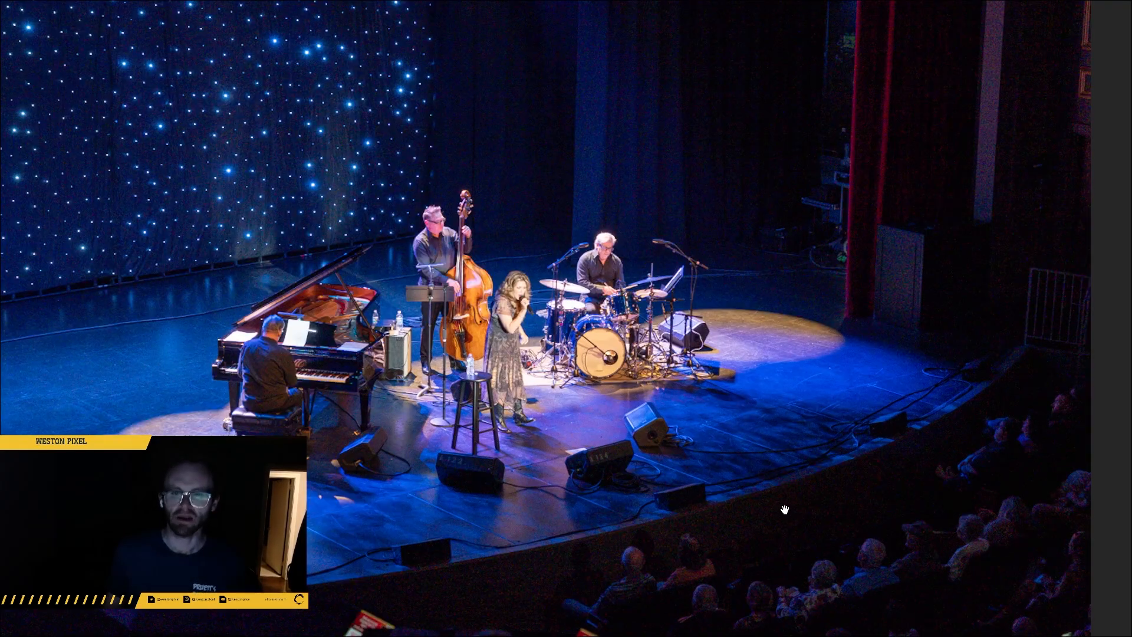
drag(721, 398, 813, 445)
drag(483, 373, 886, 521)
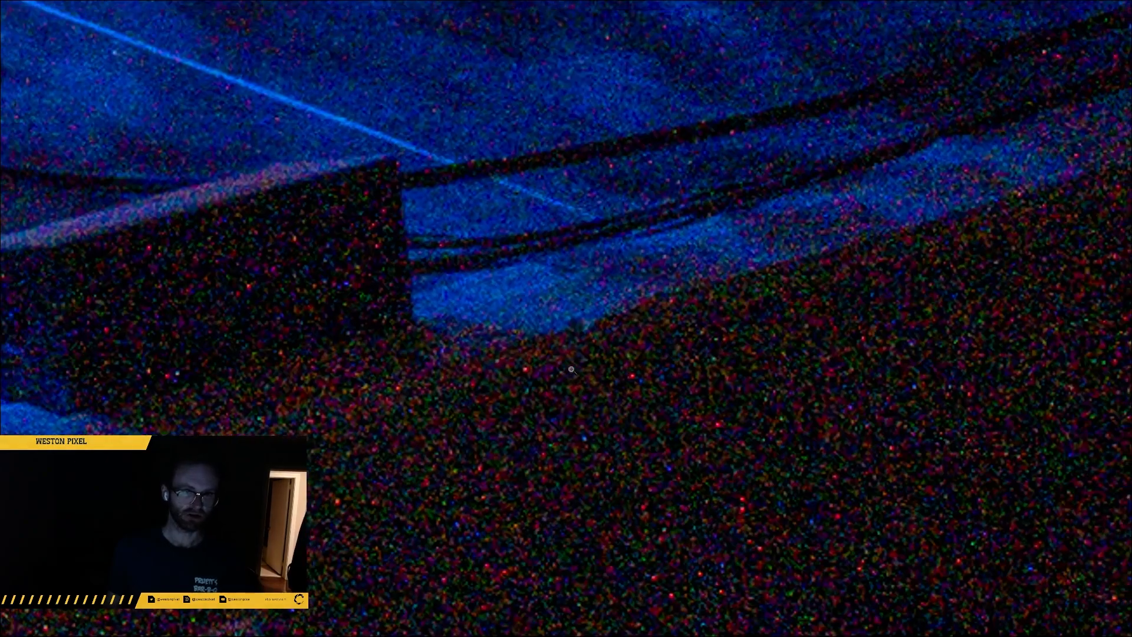
click(568, 370)
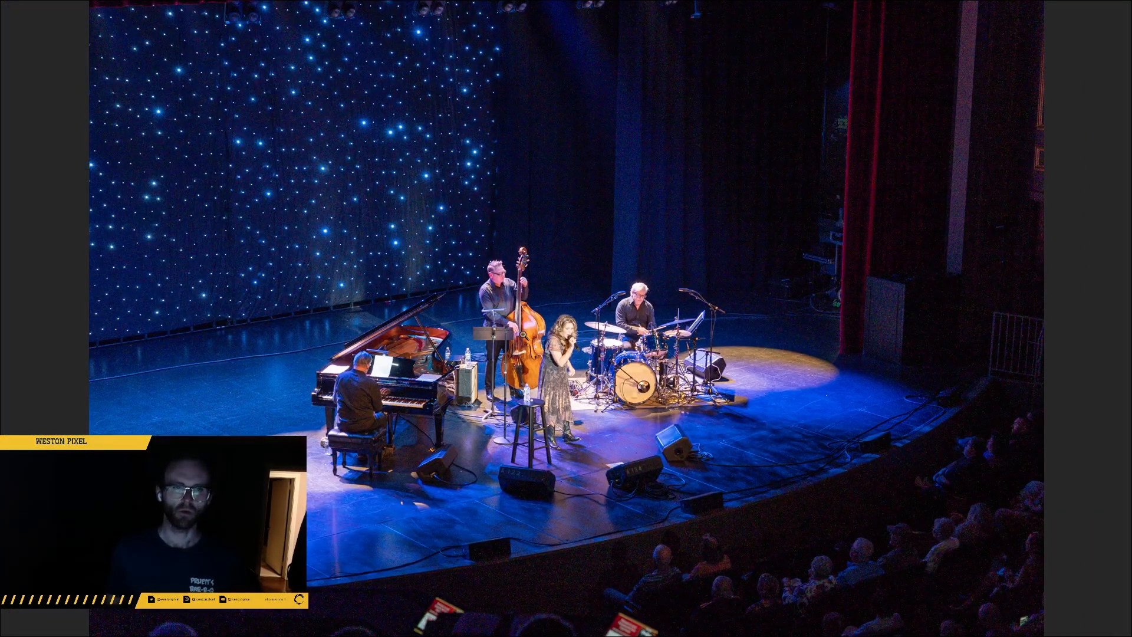
key(Escape)
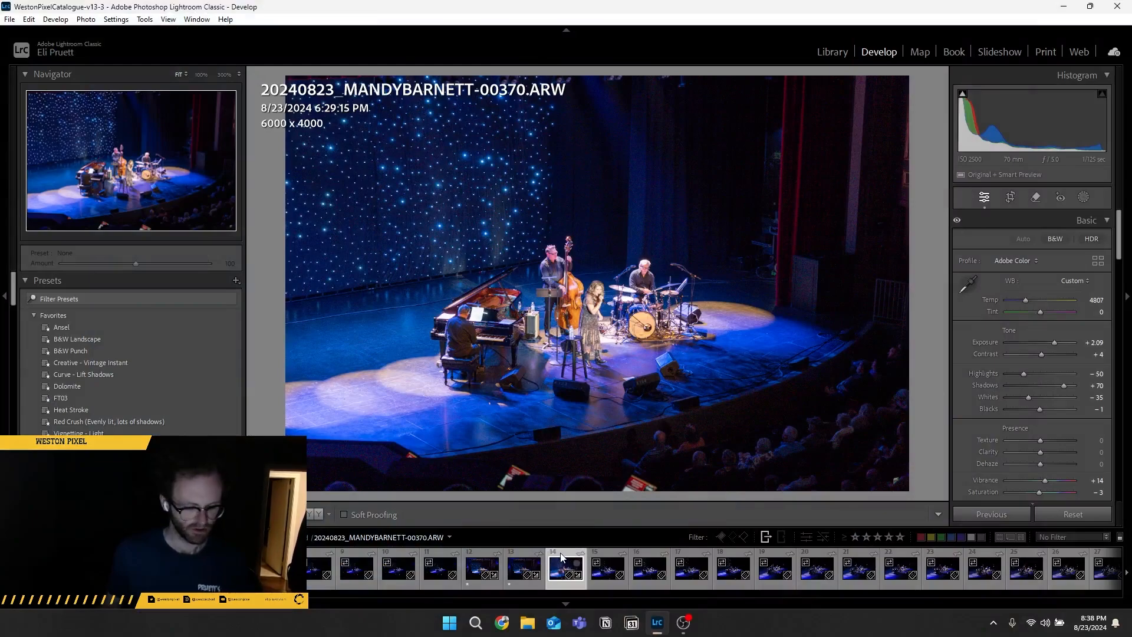
- Rate photo 20240823_MANDYBARNETT-00370 one star, flag it as a pick, and copy its develop settings
key(1)
key(p)
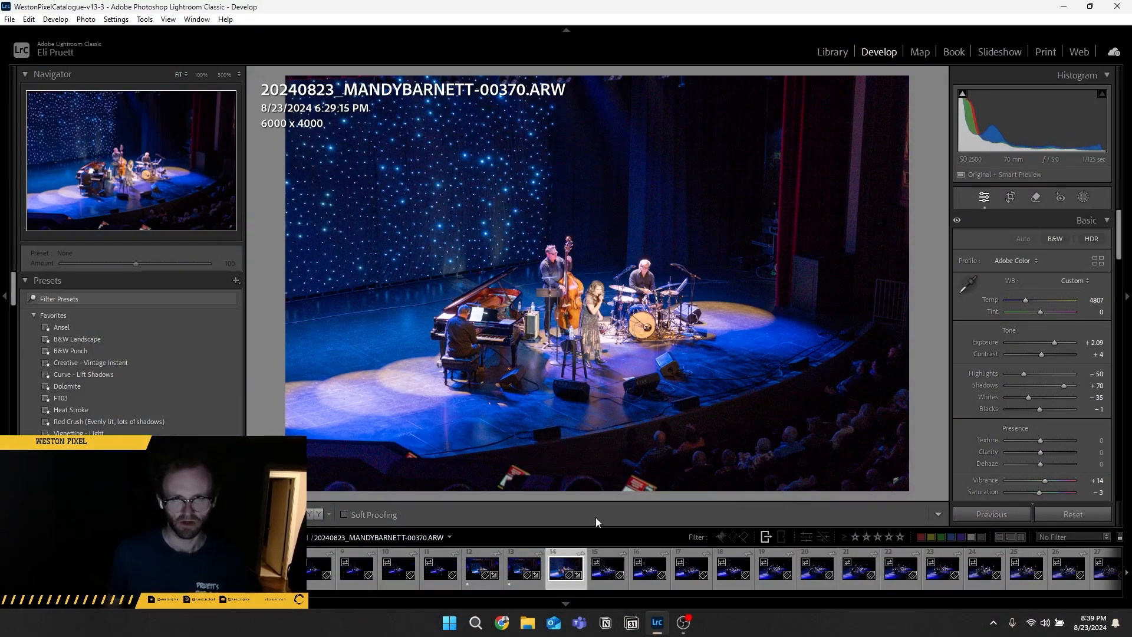
key(ctrl+shift+c)
click(740, 489)
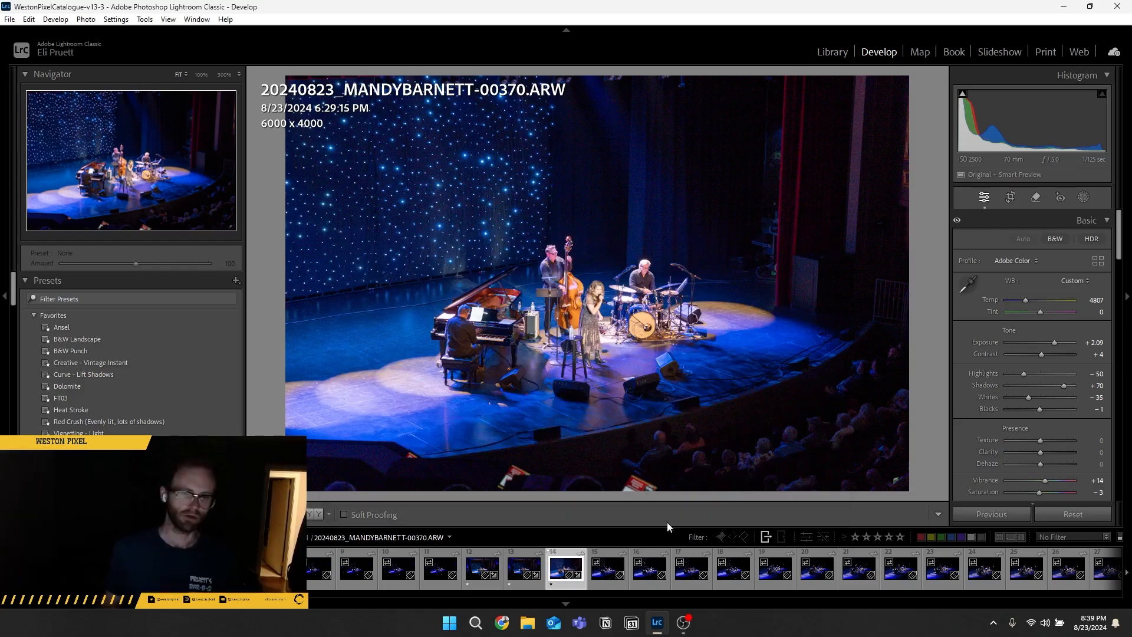
click(609, 558)
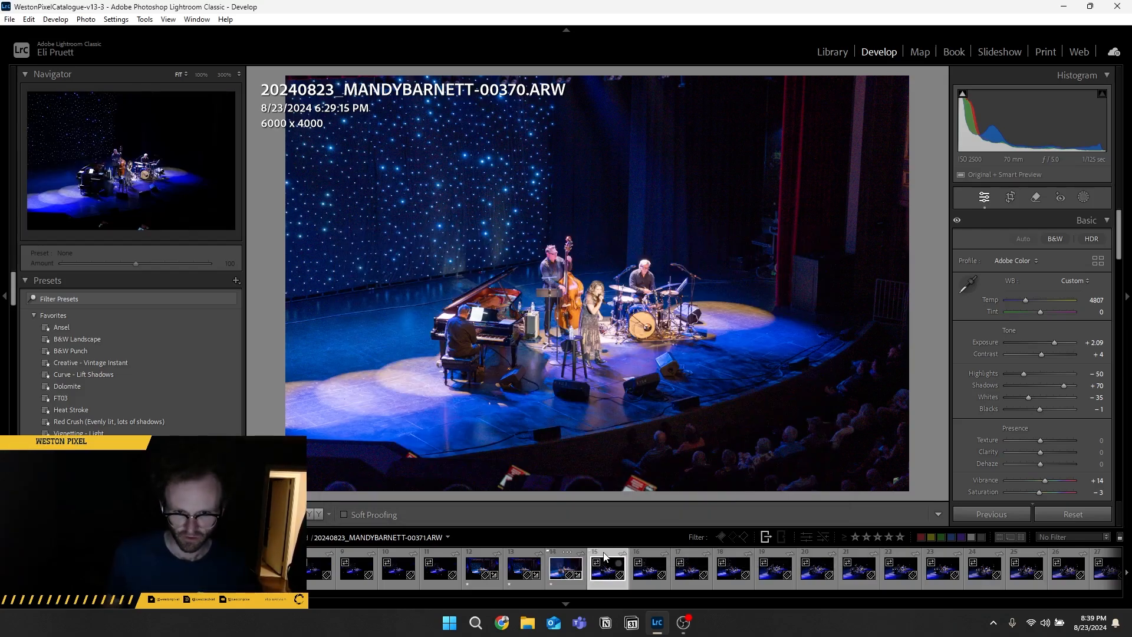
click(652, 560)
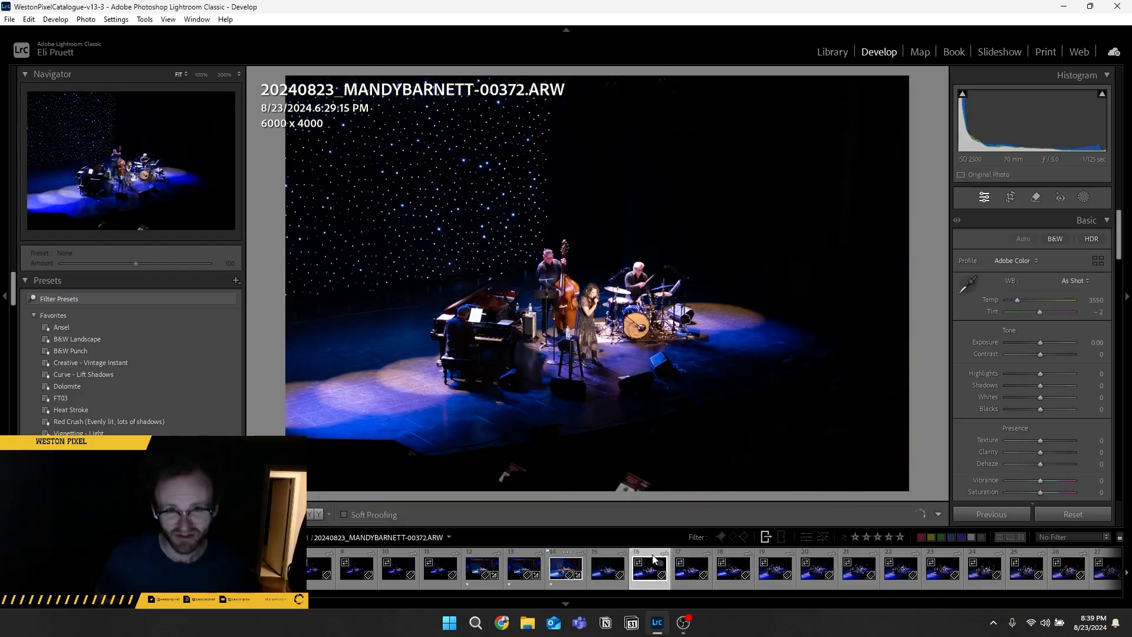
click(1025, 239)
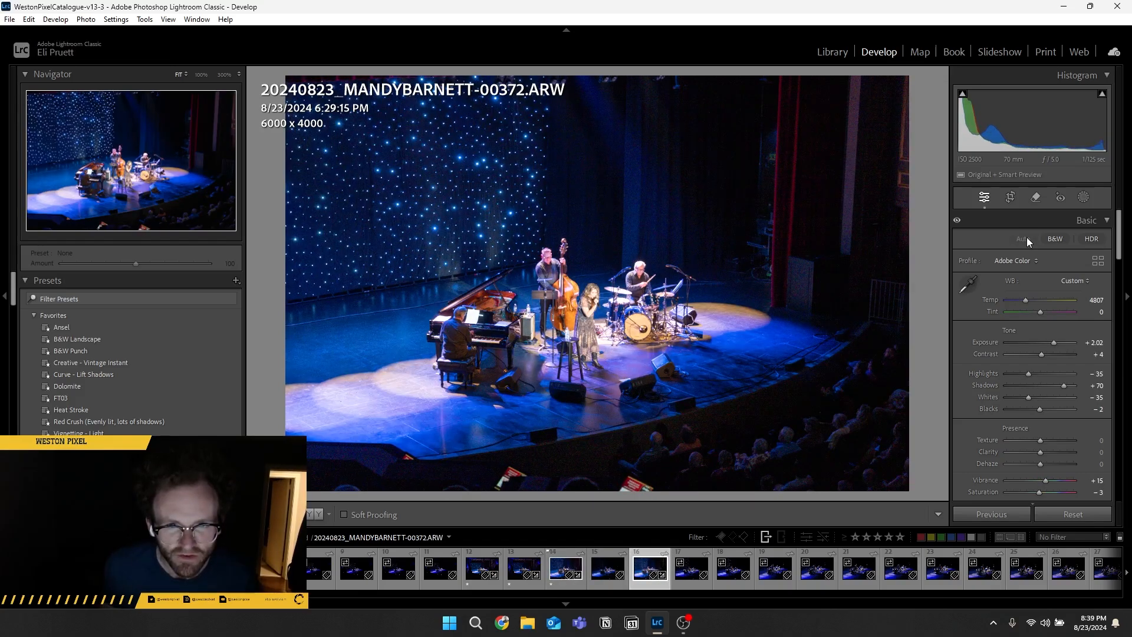
- Try Highlights at −49 and Exposure at +1.84 while checking for clipping, and revert the photo to its Auto tone values
drag(1029, 372, 1025, 376)
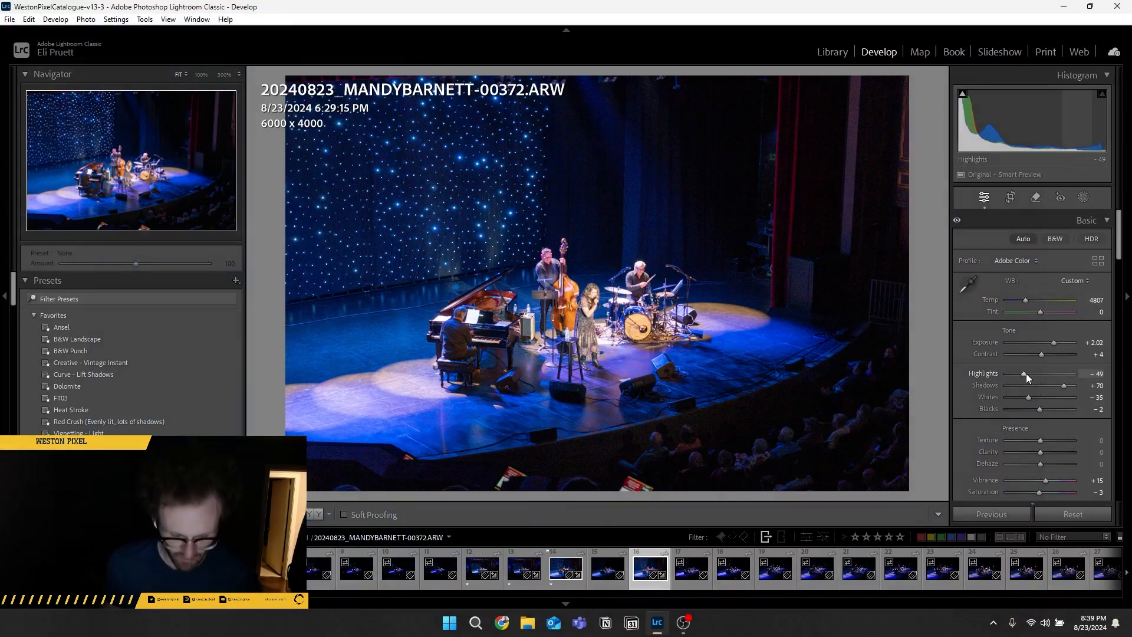
key(j)
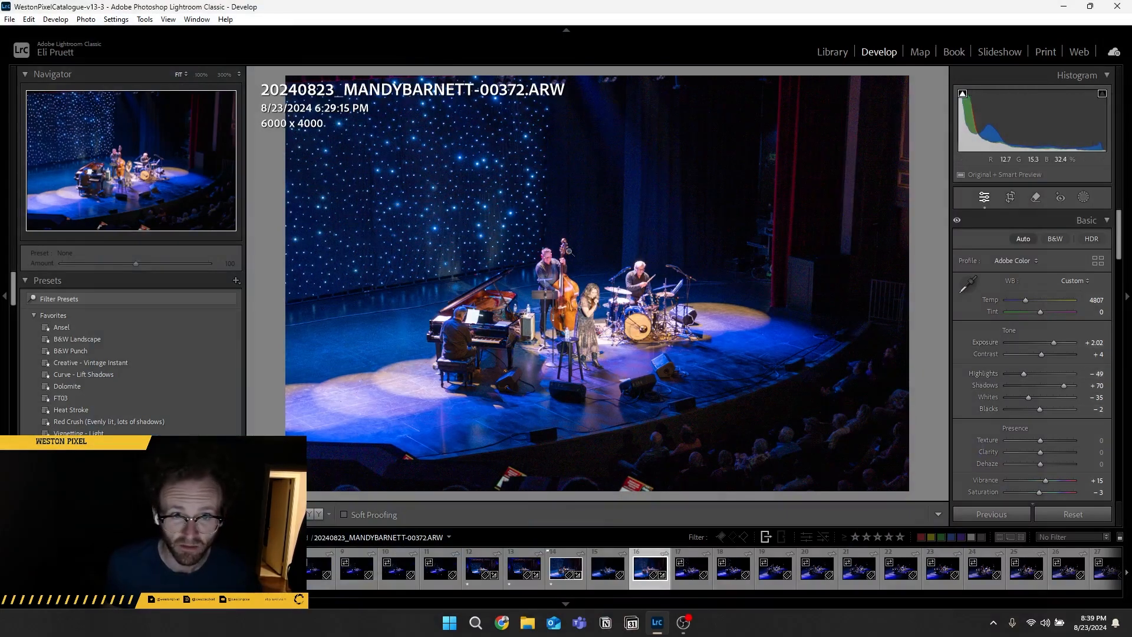
key(j)
drag(1051, 345, 1053, 345)
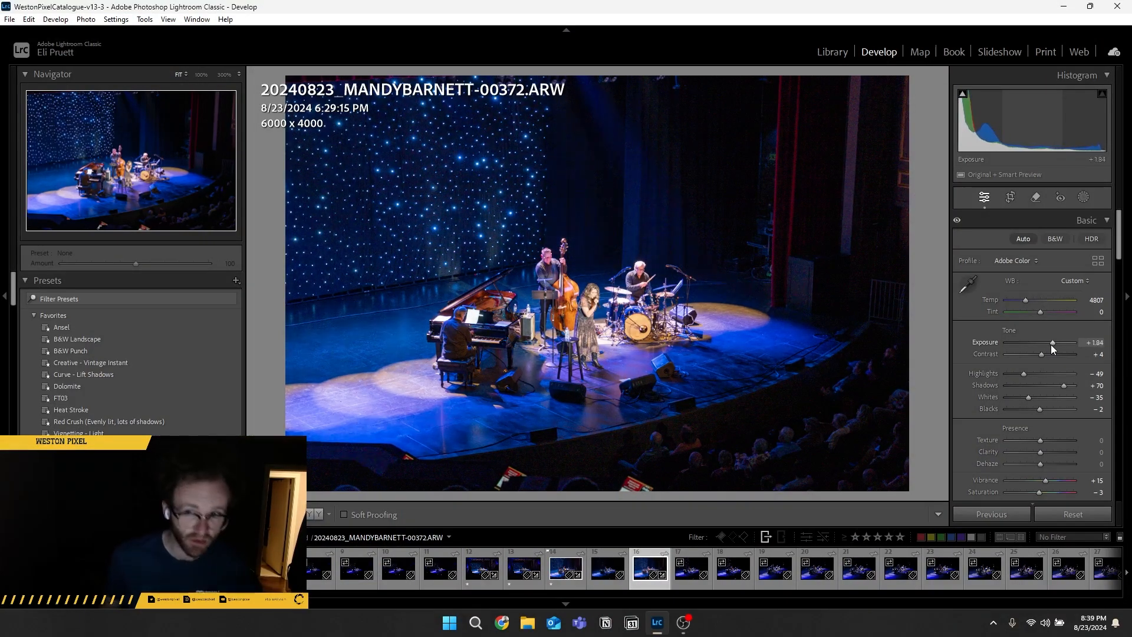
click(1022, 240)
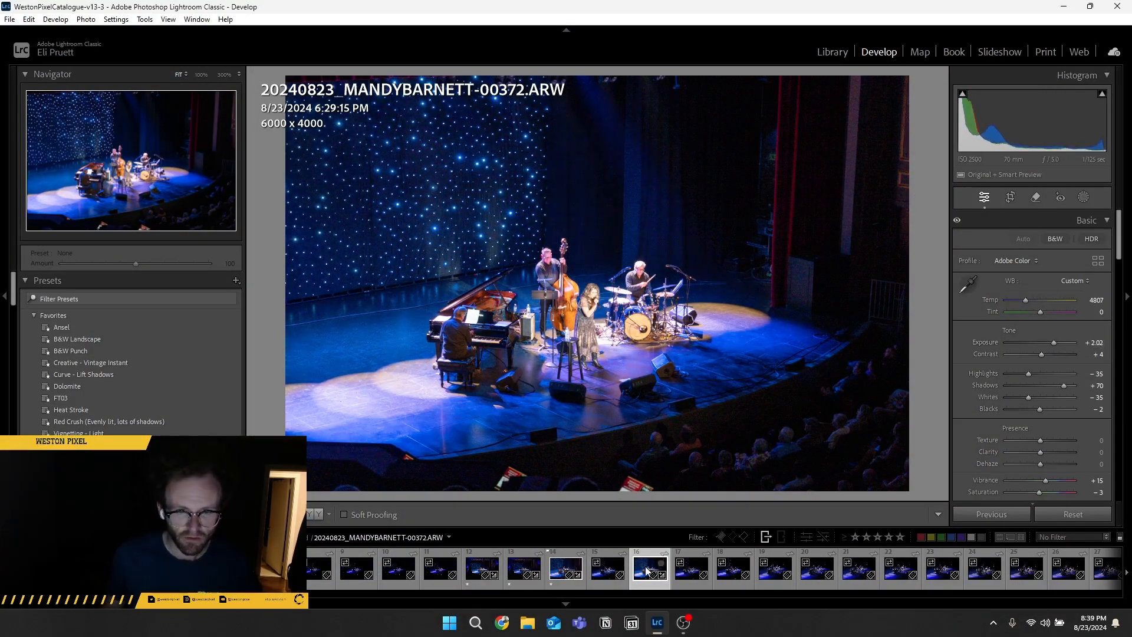
- Rate photo 20240823_MANDYBARNETT-00372 one star and view photo 20240823_MANDYBARNETT-00373 at full screen
key(1)
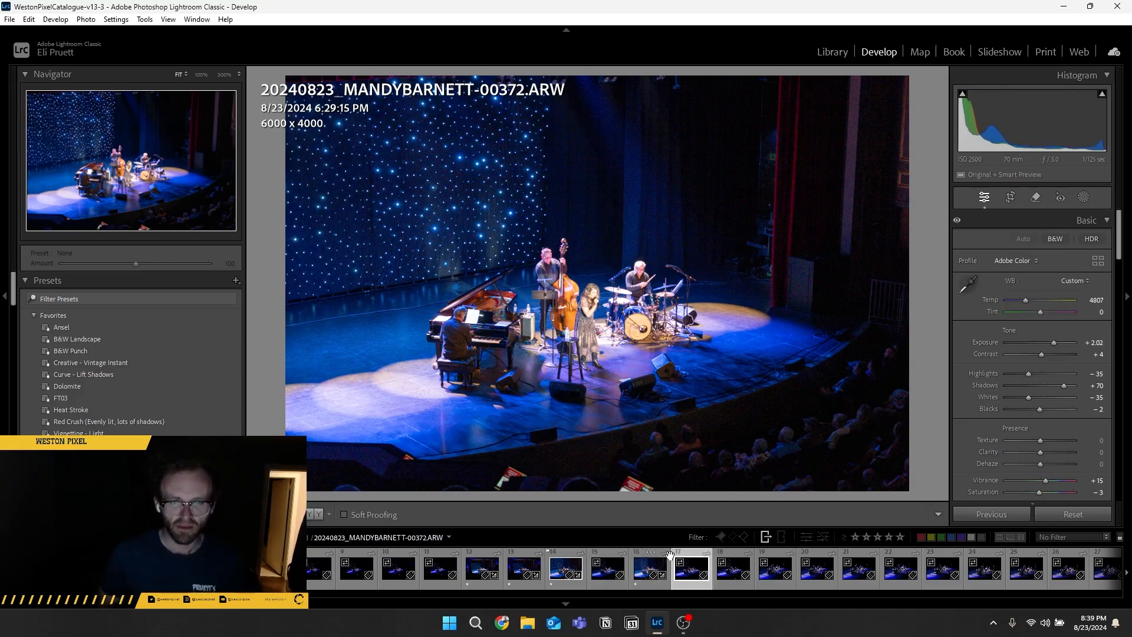
key(Right)
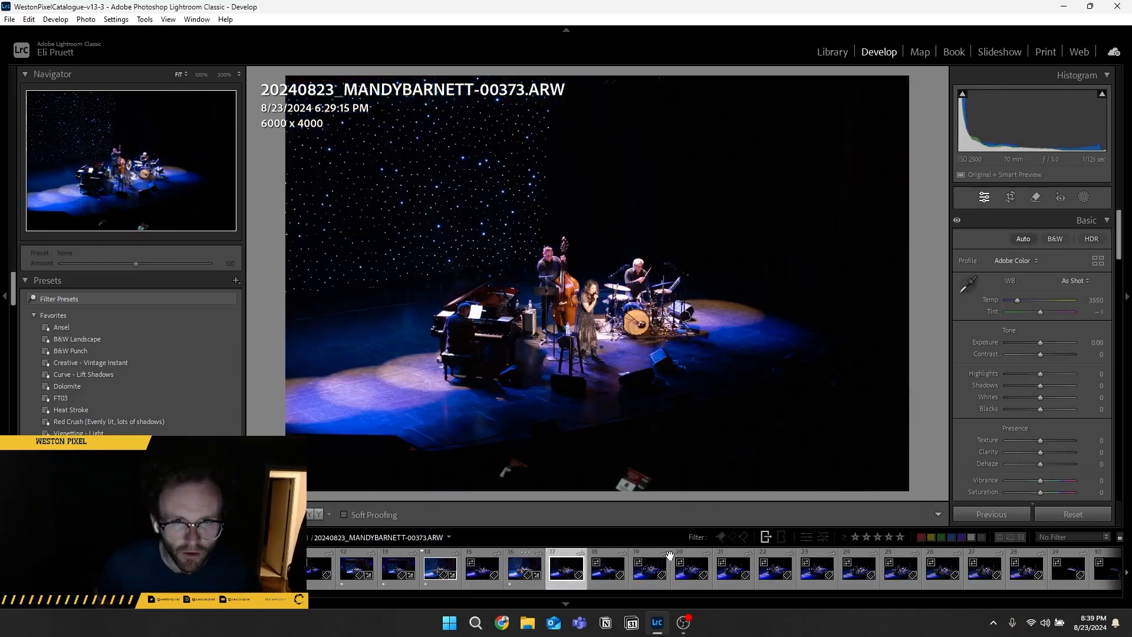
key(f)
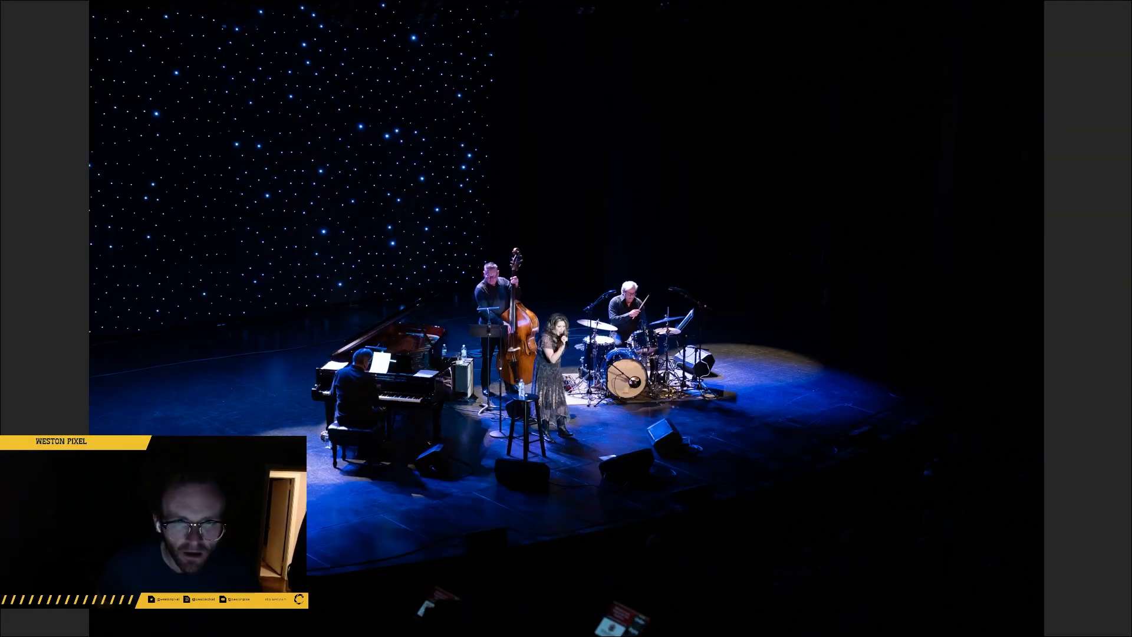
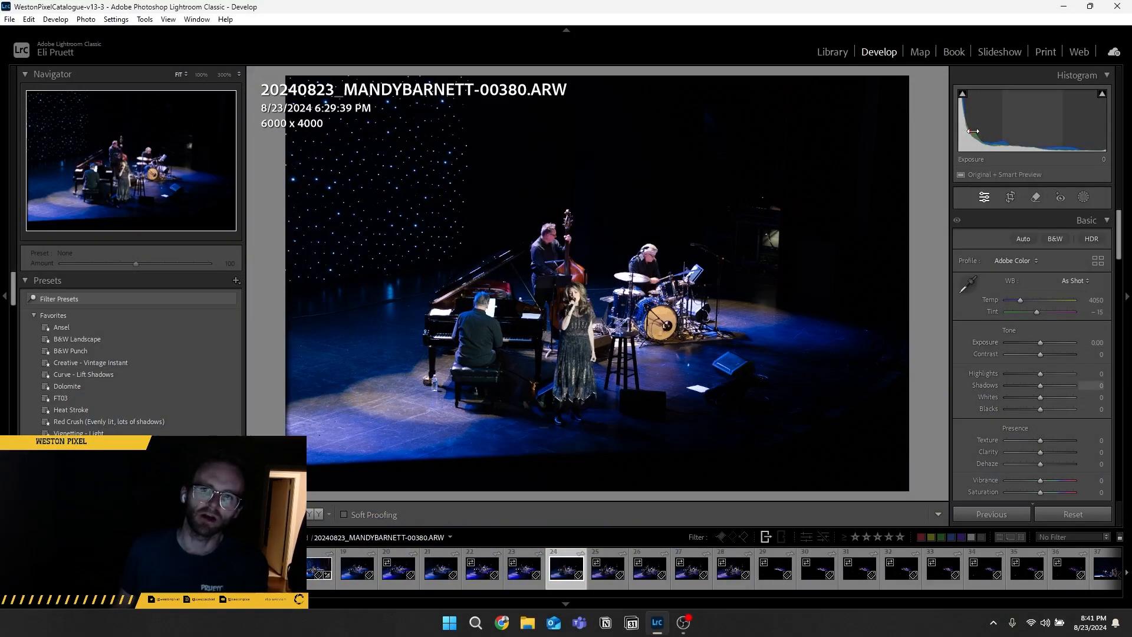
click(1028, 237)
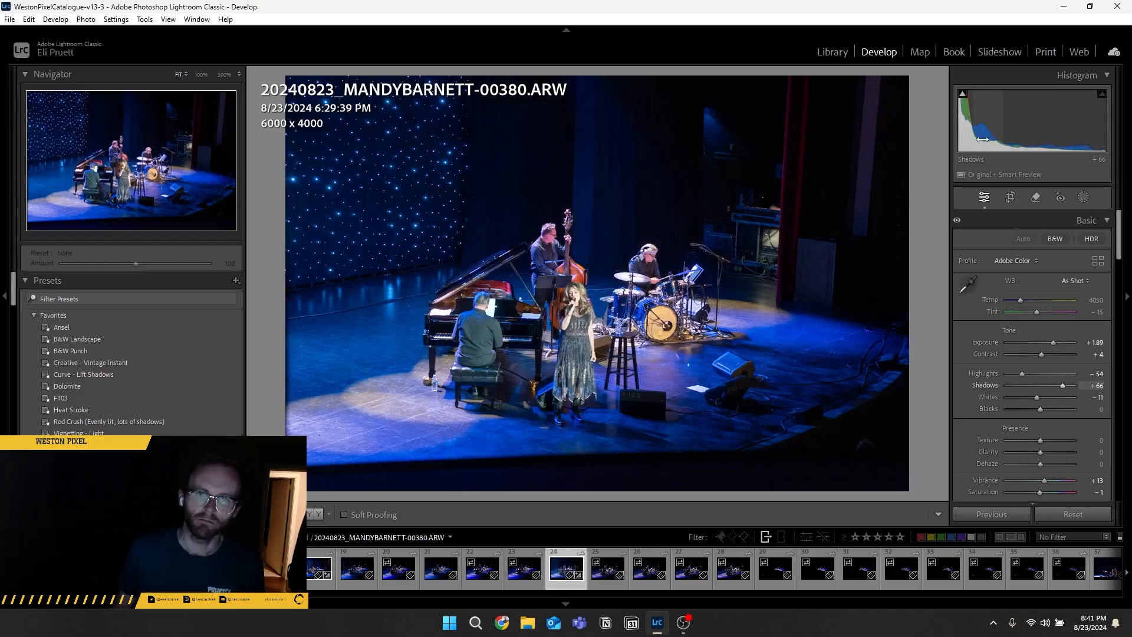
key(f)
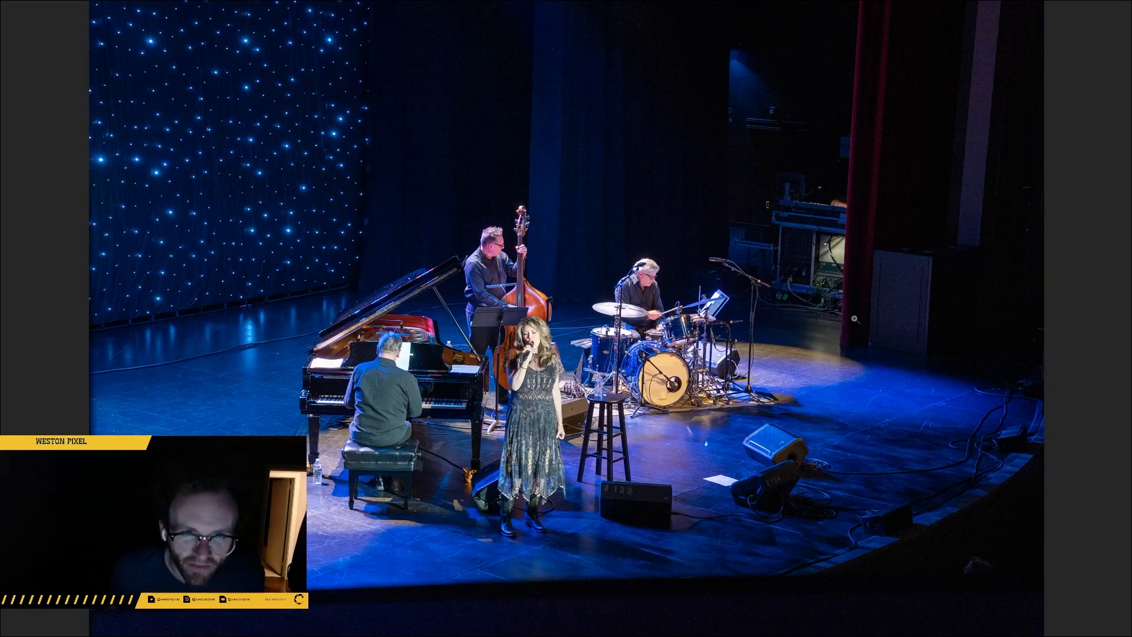
key(f)
key(p)
key(1)
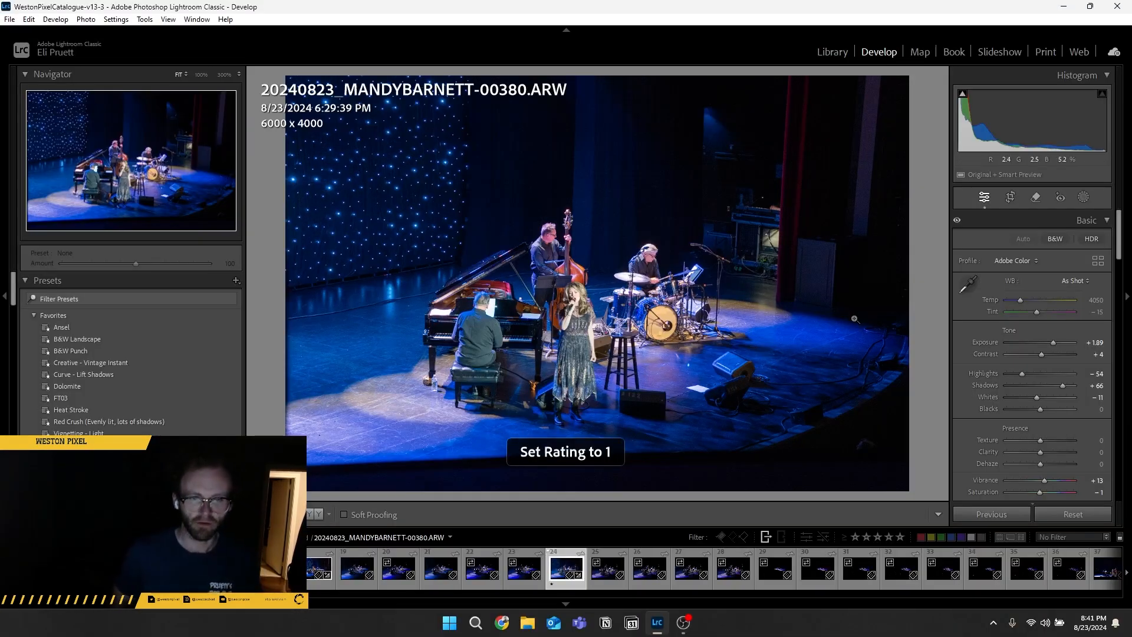
key(Right)
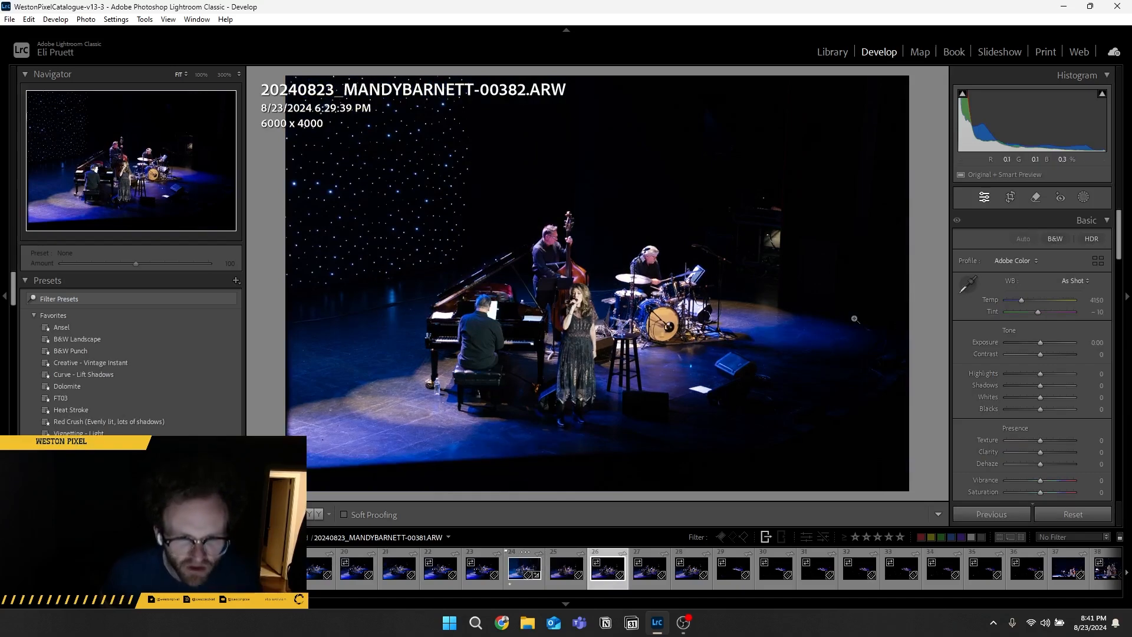
key(Left)
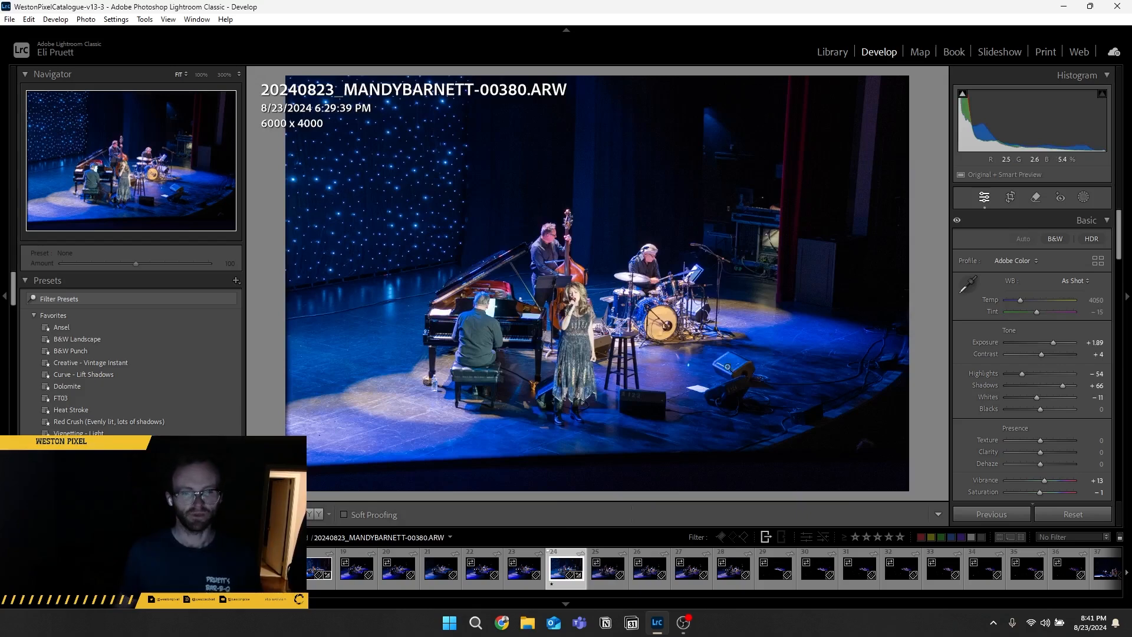
click(609, 555)
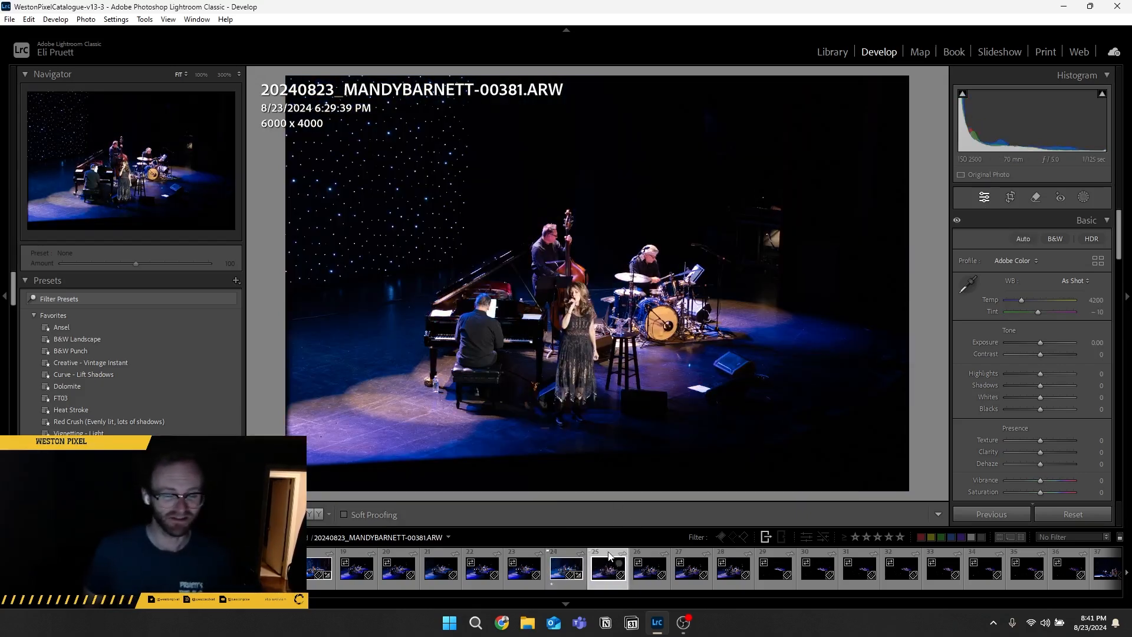
key(f)
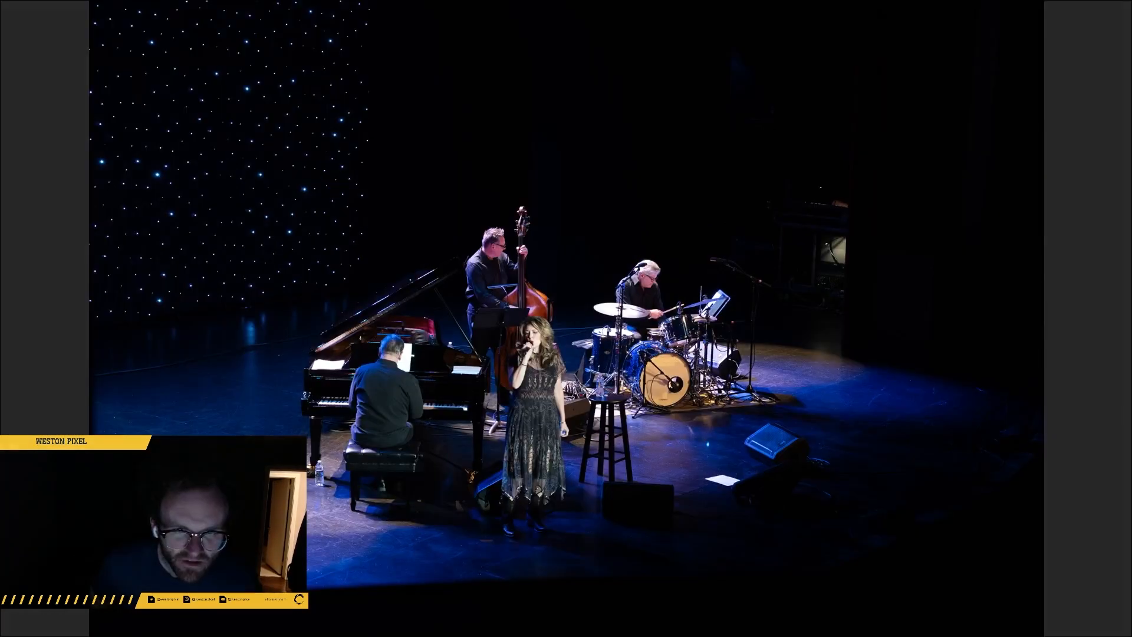
key(ctrl+u)
key(f)
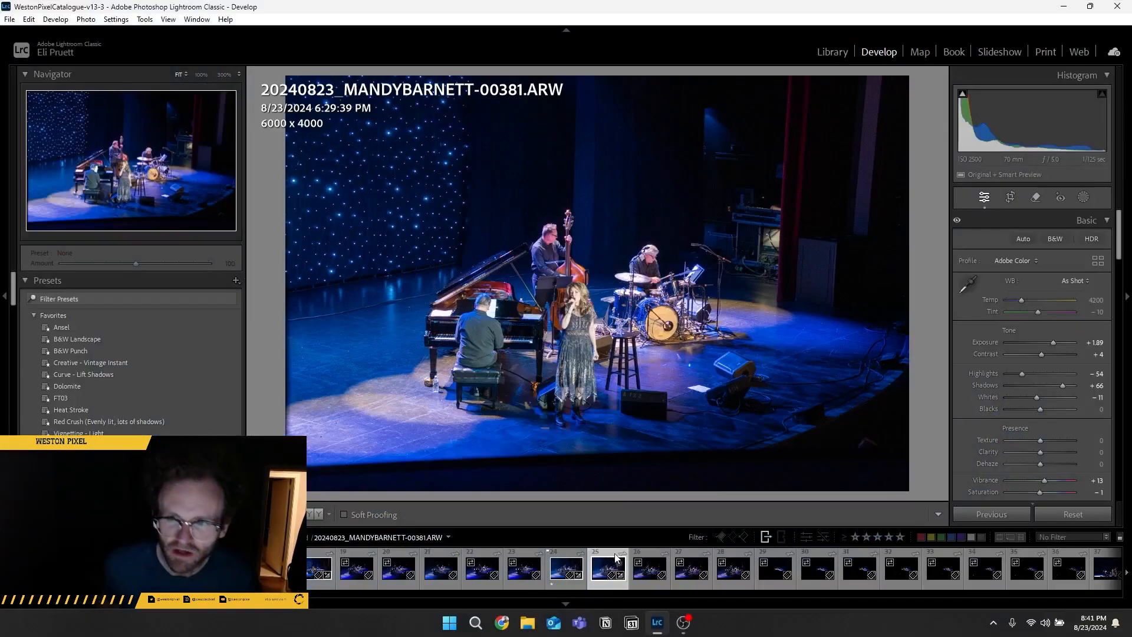
click(1016, 236)
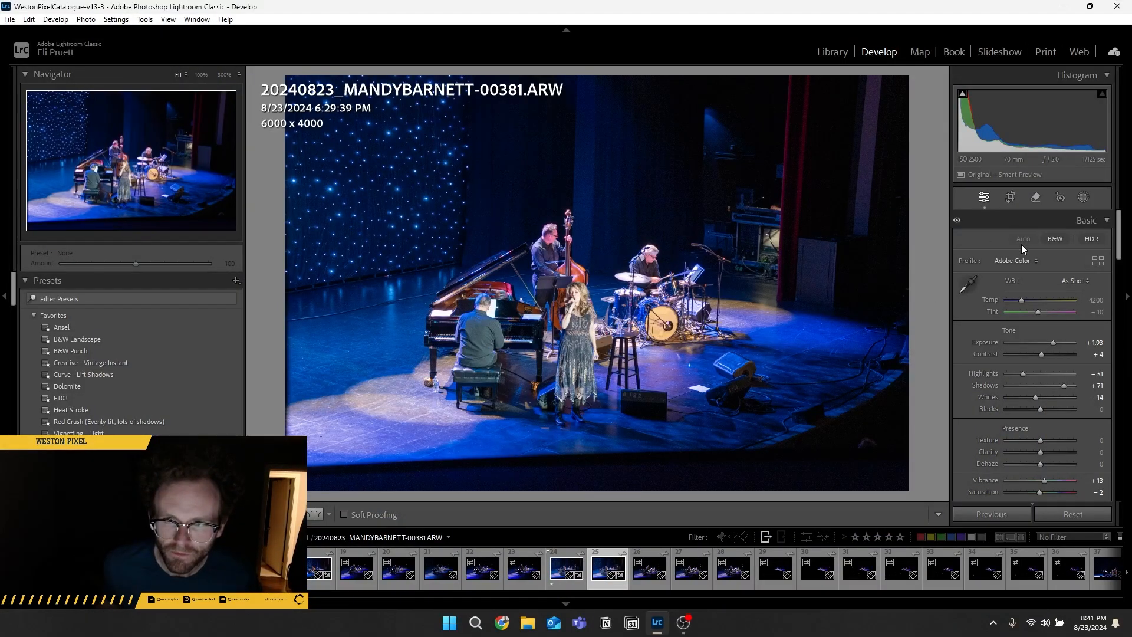
key(shift+p)
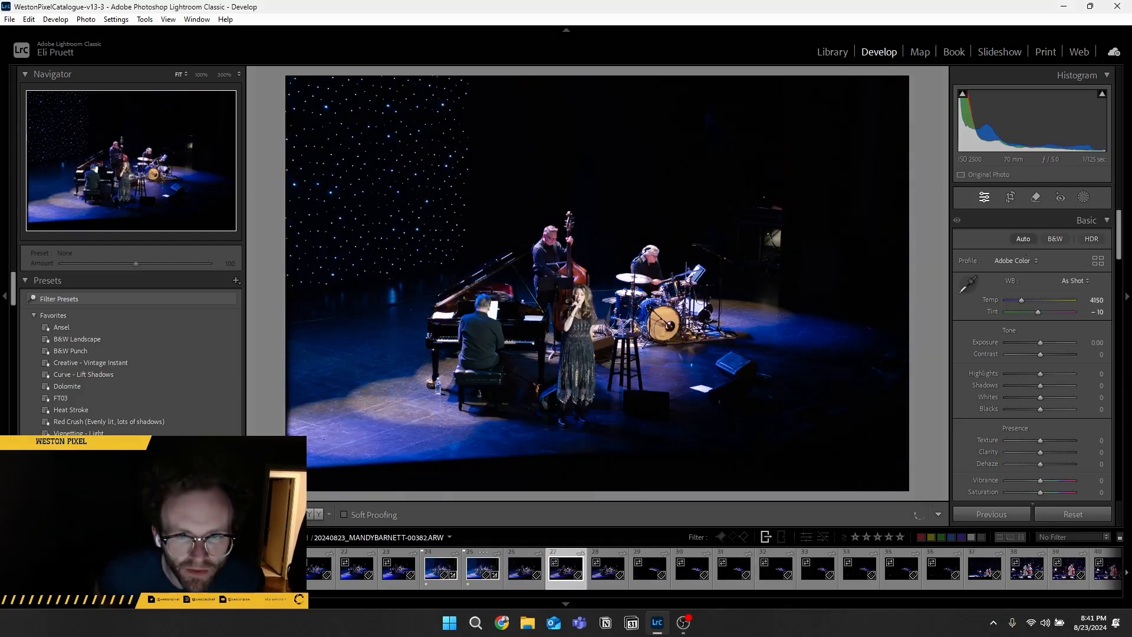
- Rate the next close stage photo one star and browse at full screen to the wide shots of the hall
click(1020, 238)
key(f)
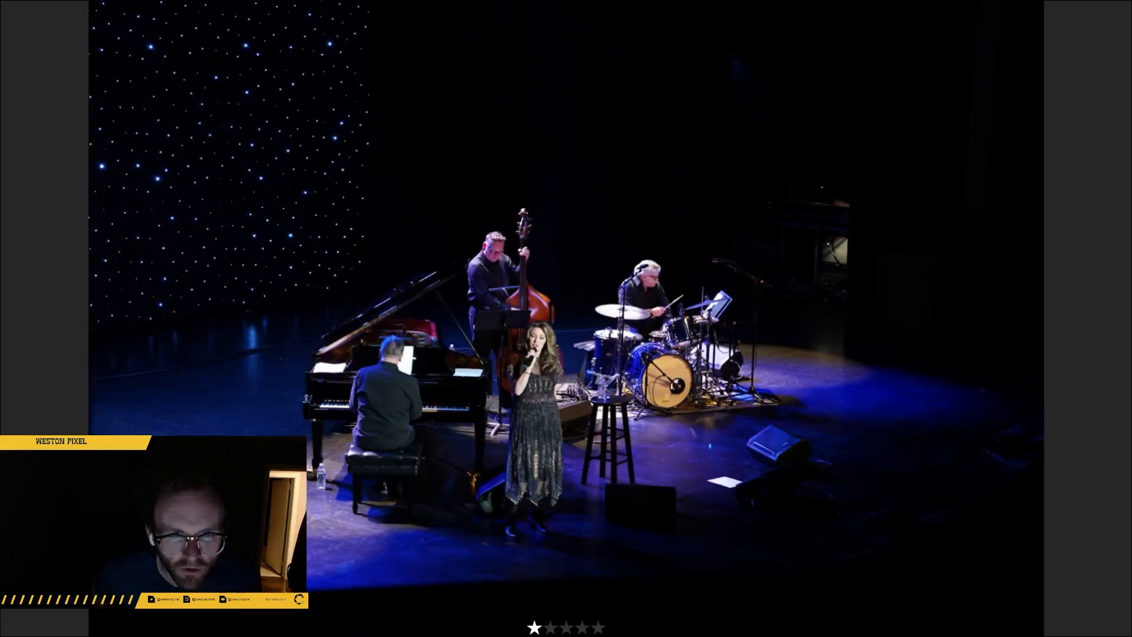
key(Right)
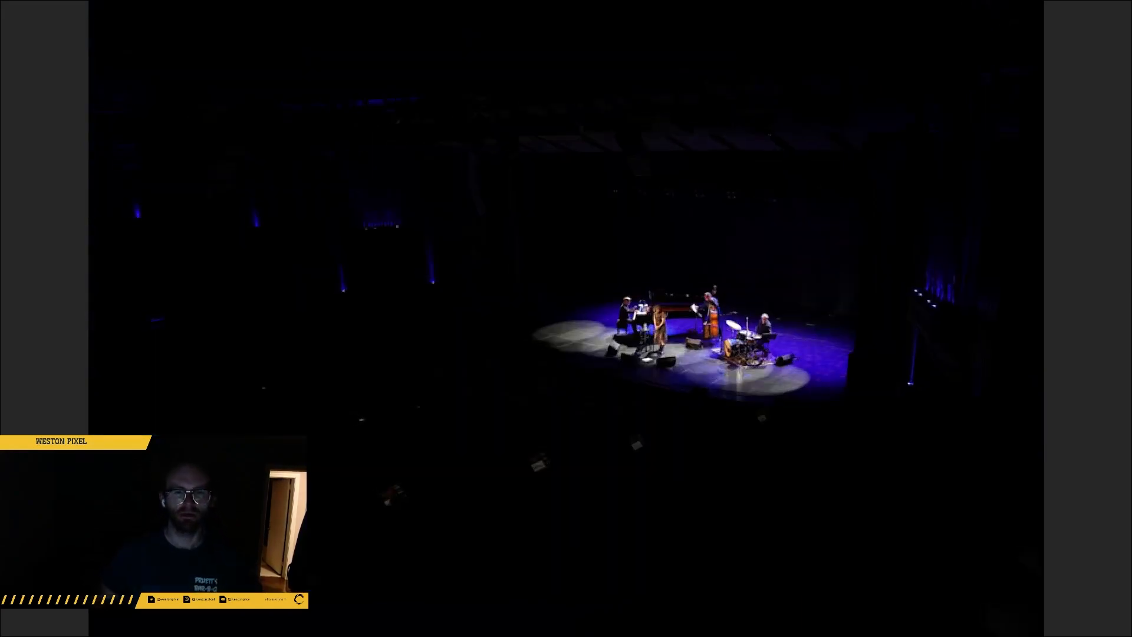
key(f)
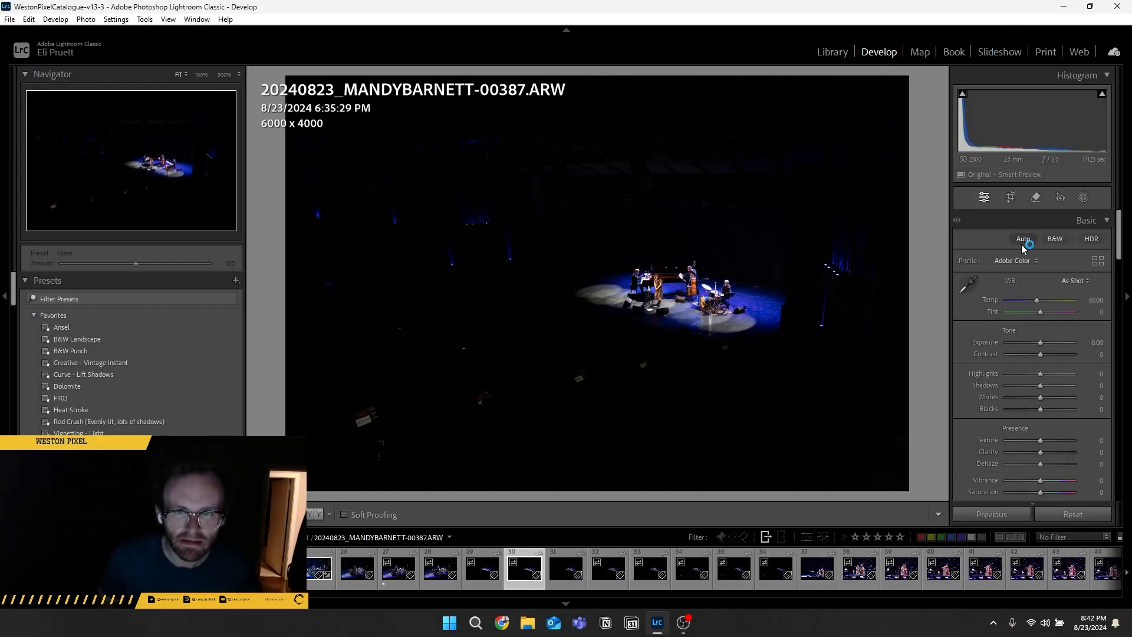
- Apply Auto tone to wide shot 20240823_MANDYBARNETT-00386, lower Highlights to −47, and check it at full screen
key(Left)
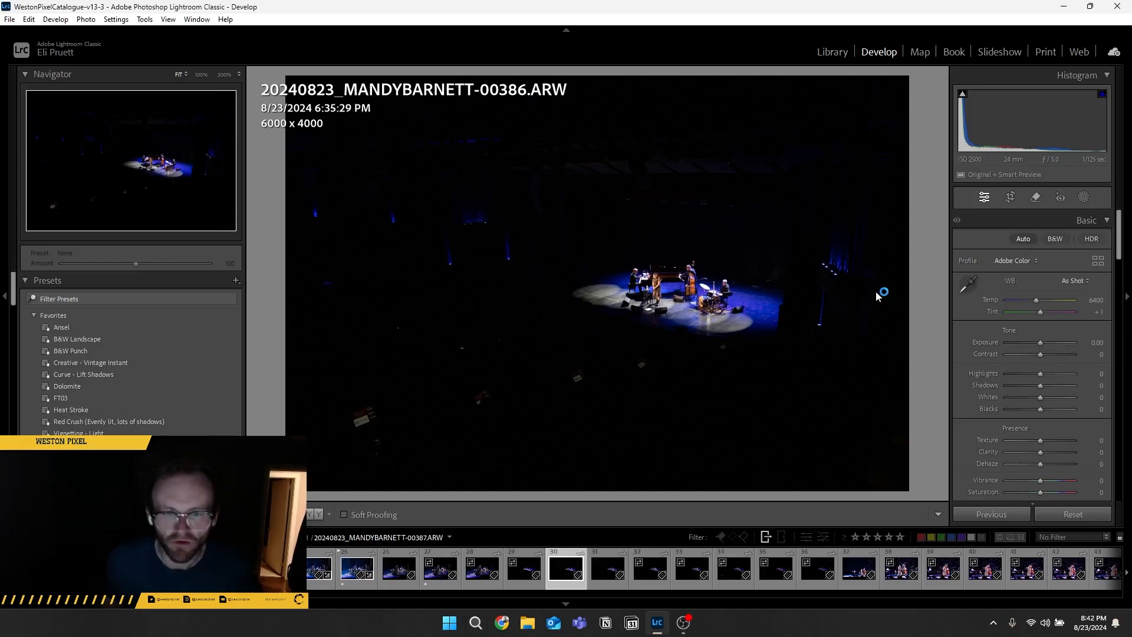
click(1022, 239)
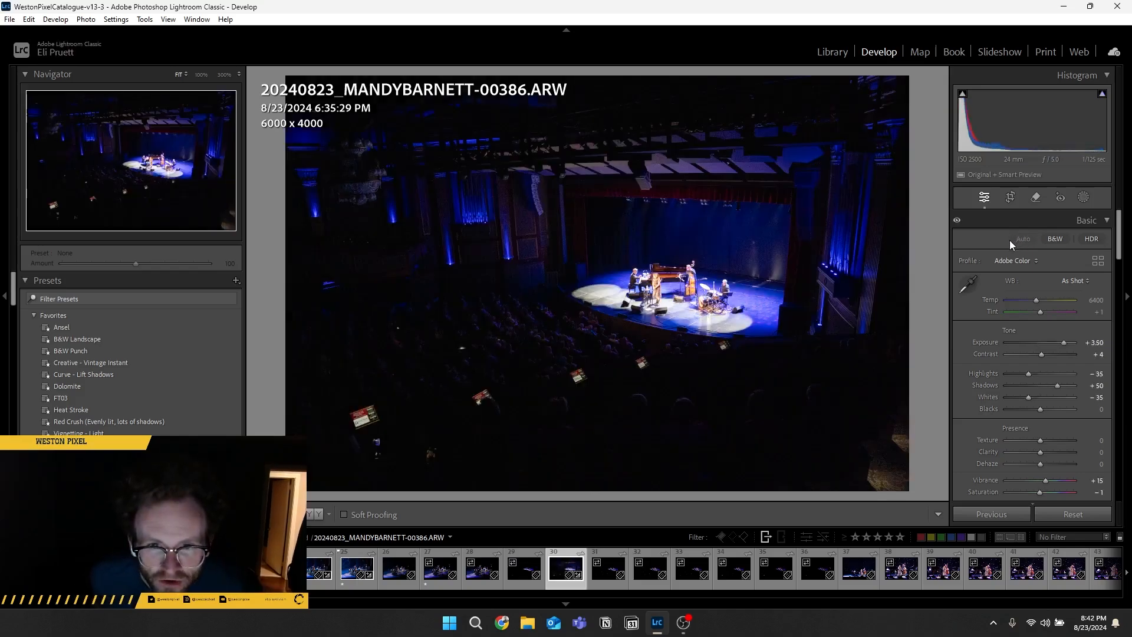
drag(1035, 376, 1023, 374)
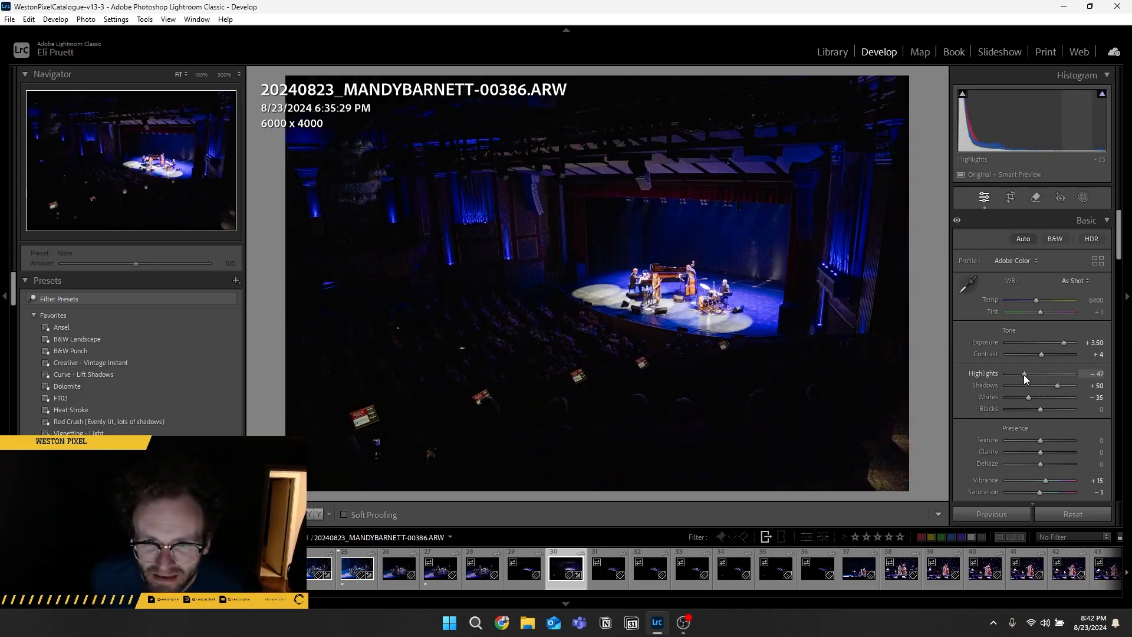
key(f)
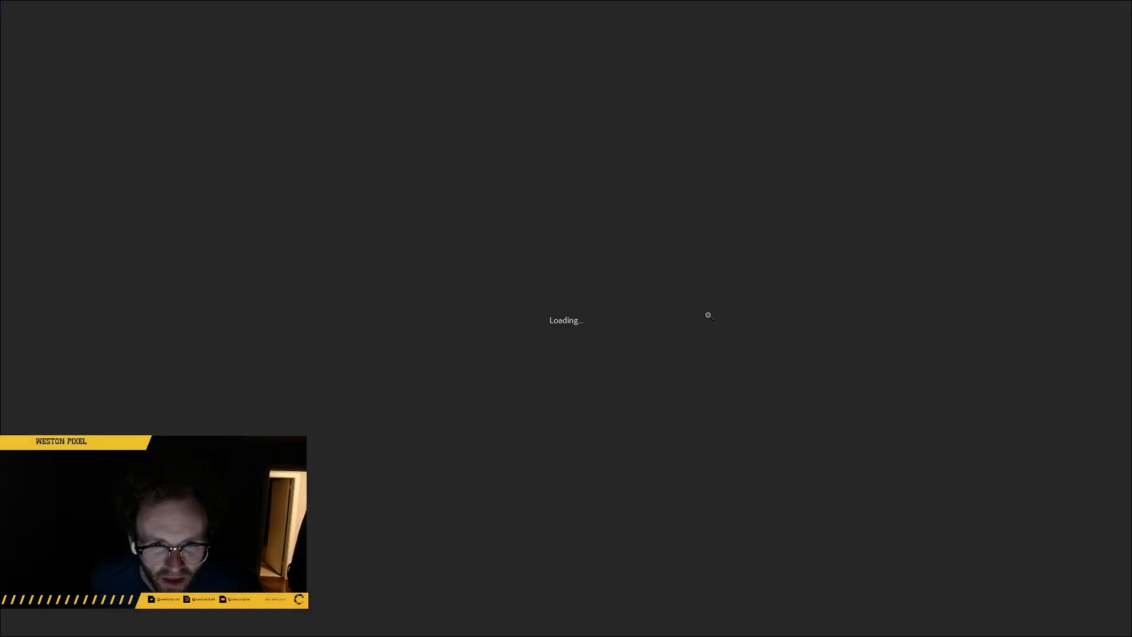
key(f)
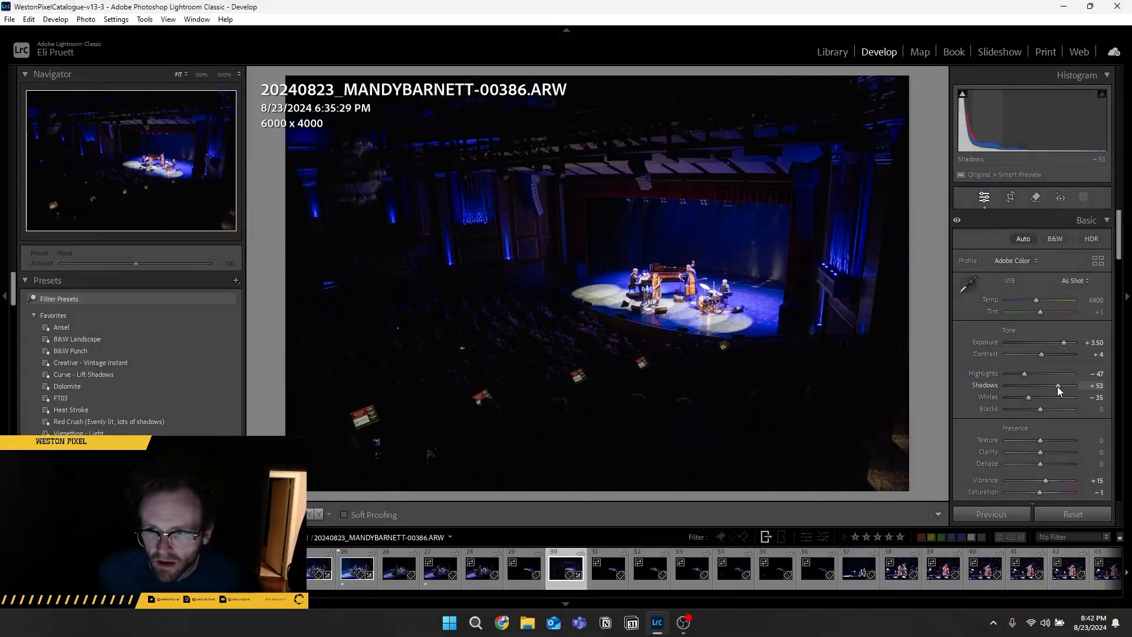
- Set Shadows to +70, Whites to −37 and Blacks to +11 on the wide shot, with the exposure info overlay shown
drag(1057, 385, 1061, 386)
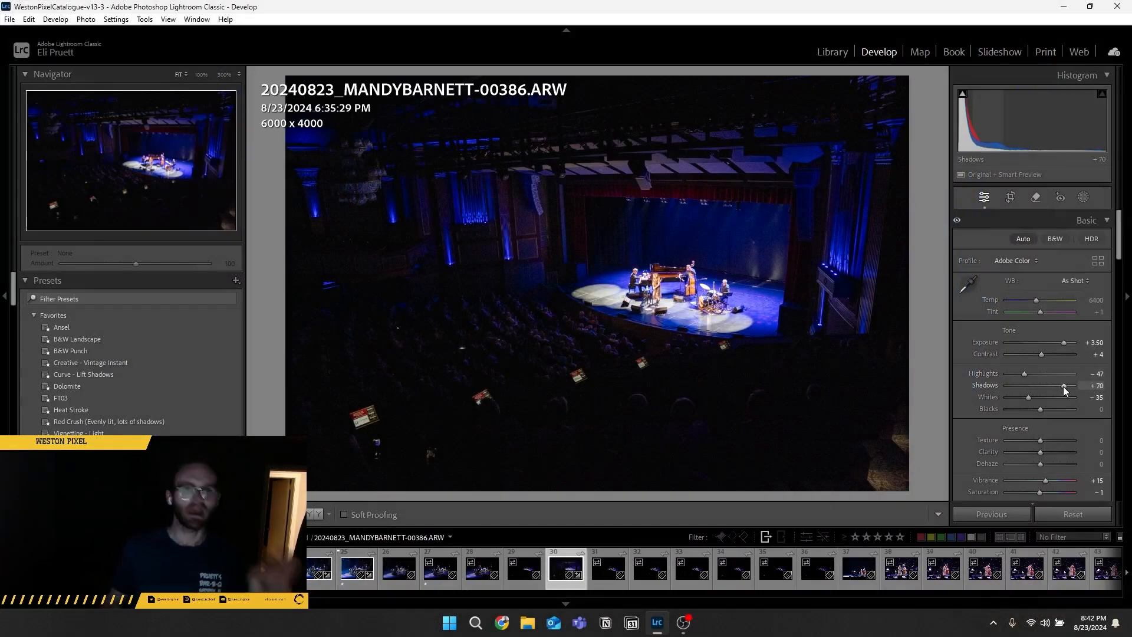
key(i)
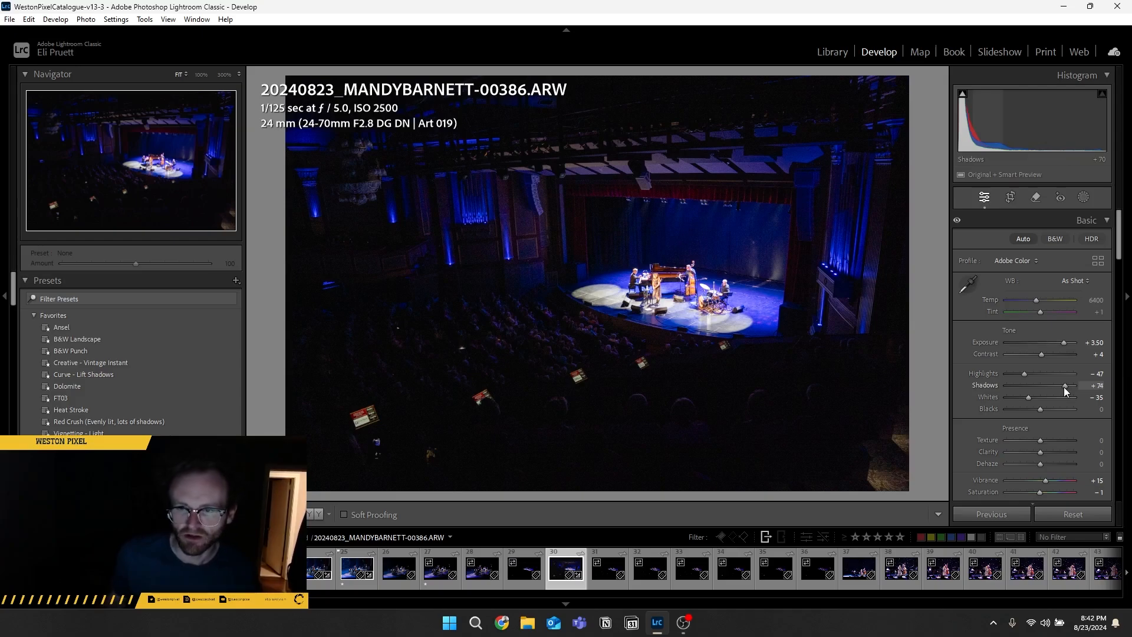
drag(1063, 387, 1046, 408)
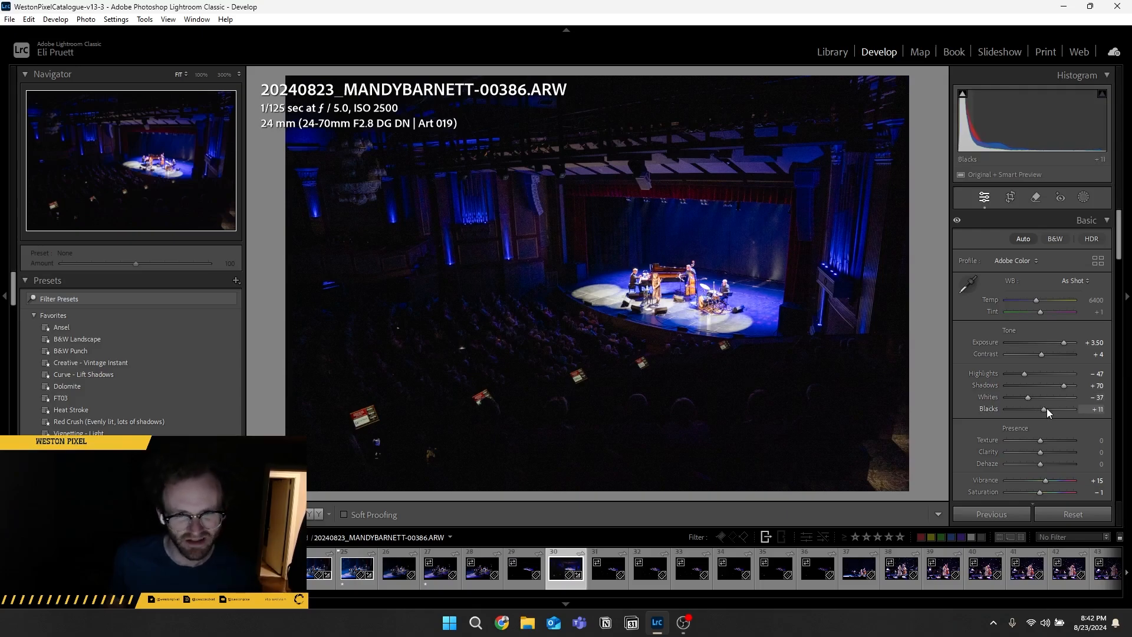
scroll(1020, 448, down, 5)
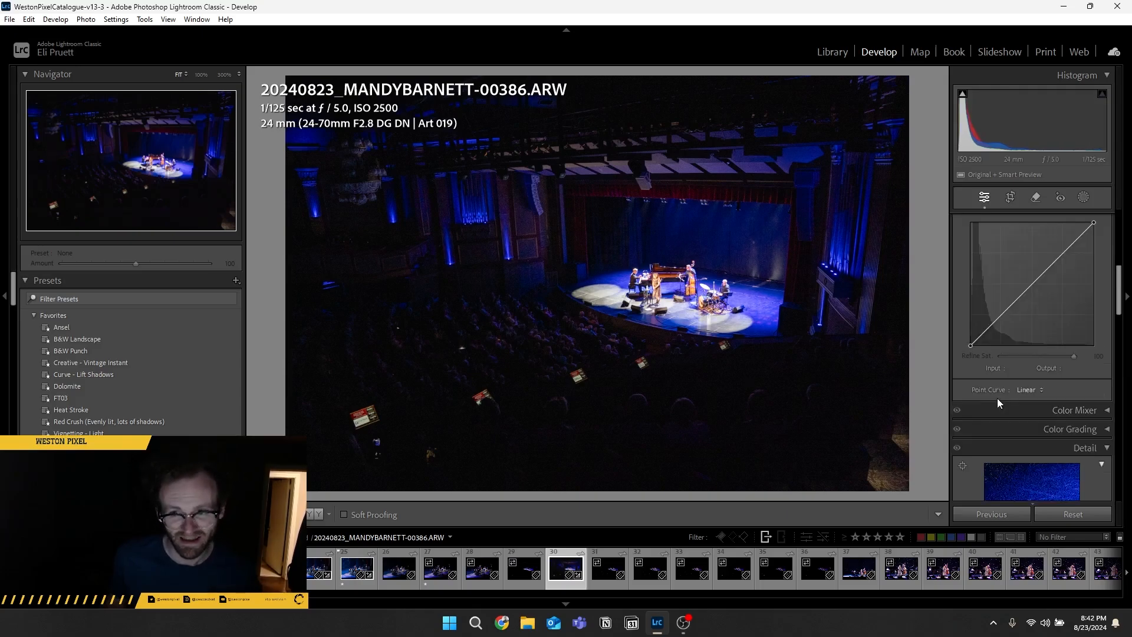
- Rate wide shot 20240823_MANDYBARNETT-00386 one star and browse past the remaining dark wide shots to photo 09943
scroll(997, 398, down, 6)
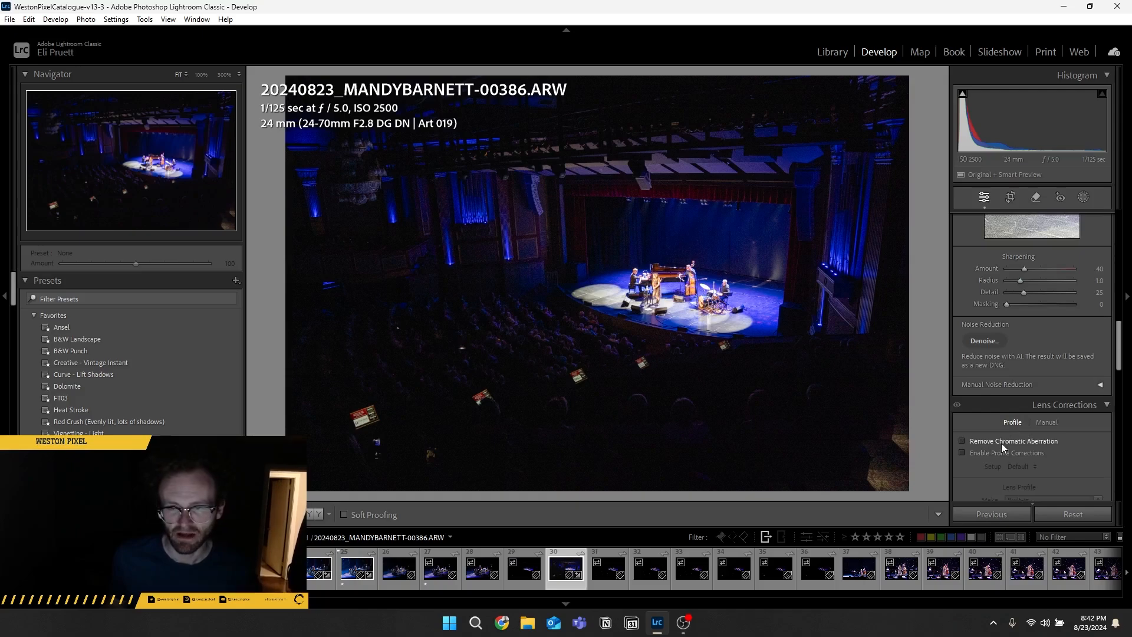
key(1)
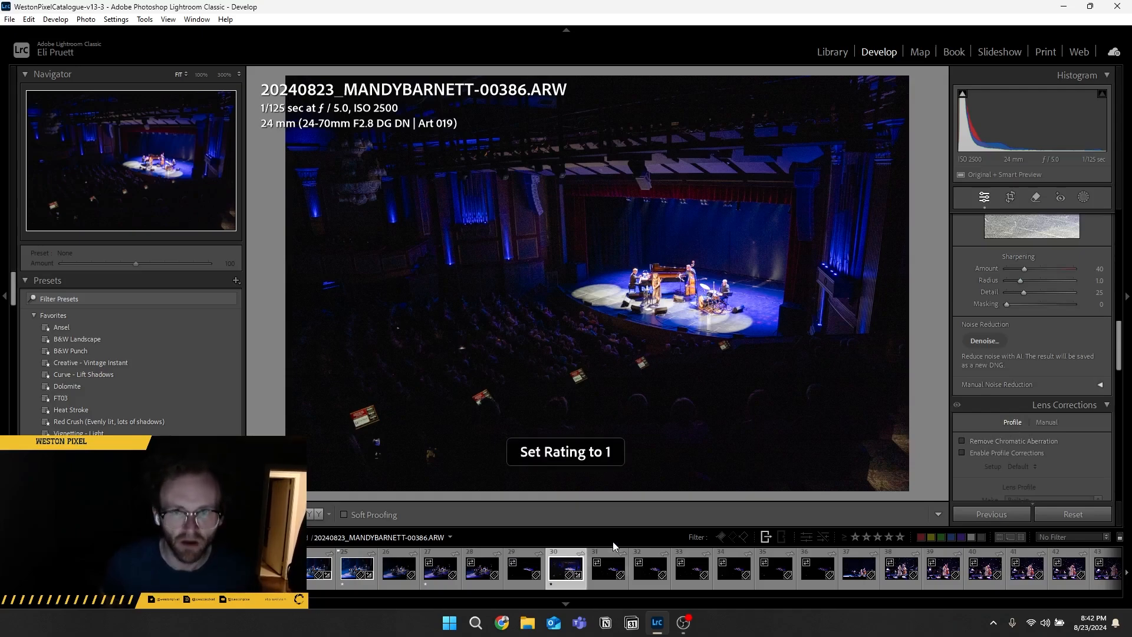
key(Right)
key(Right)
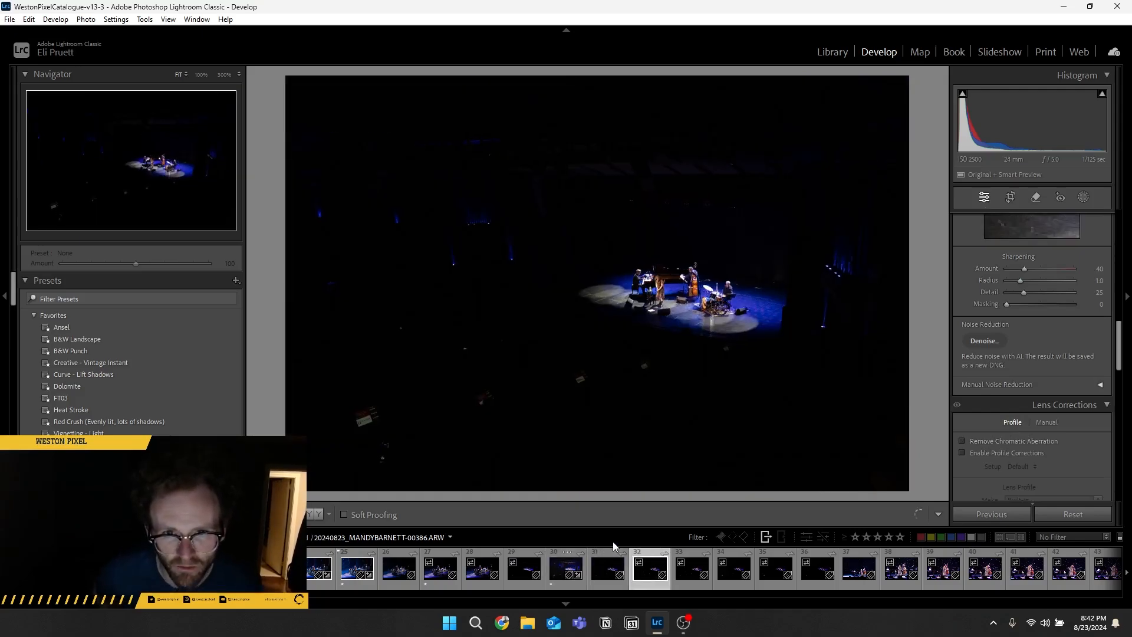
key(Right)
key(Right)
key(Right)
key(Right)
key(Right)
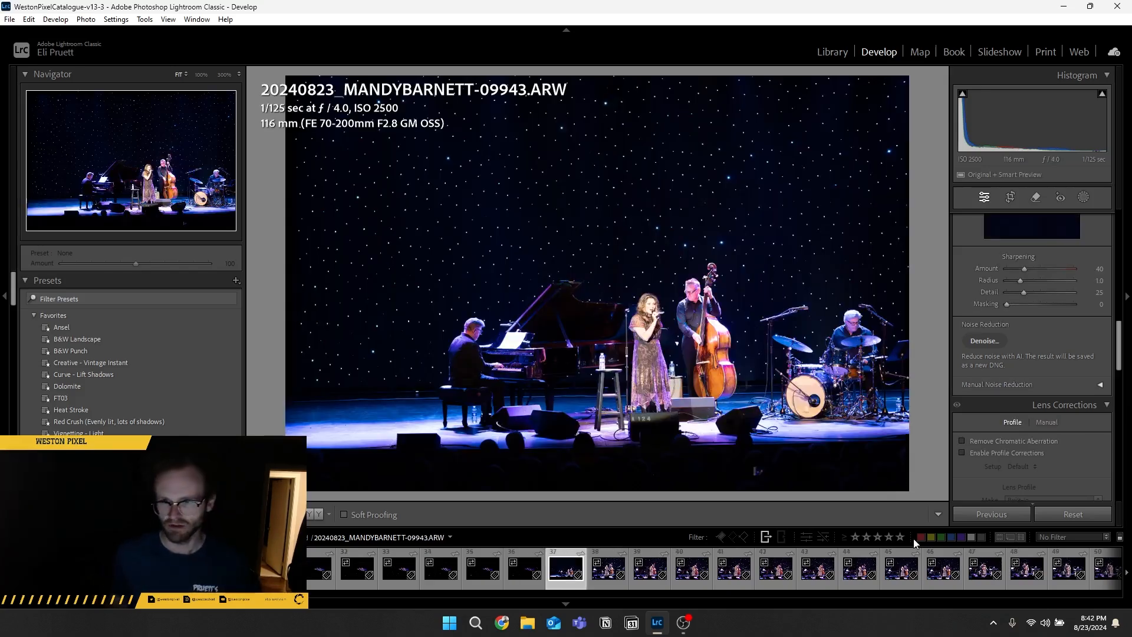
scroll(1057, 335, up, 5)
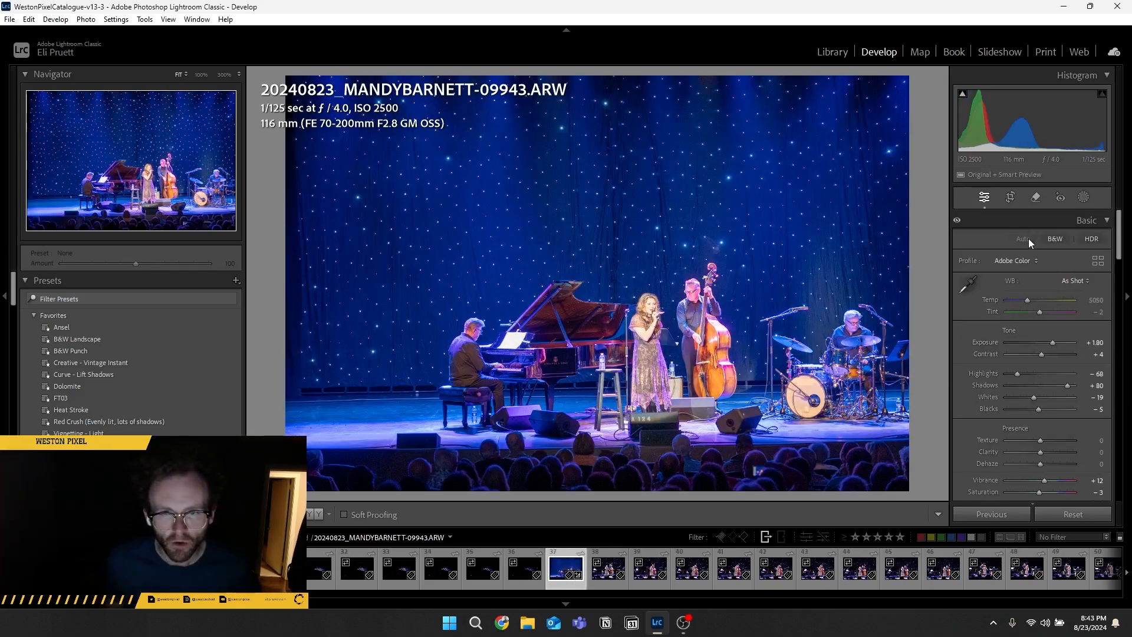
key(1)
key(Right)
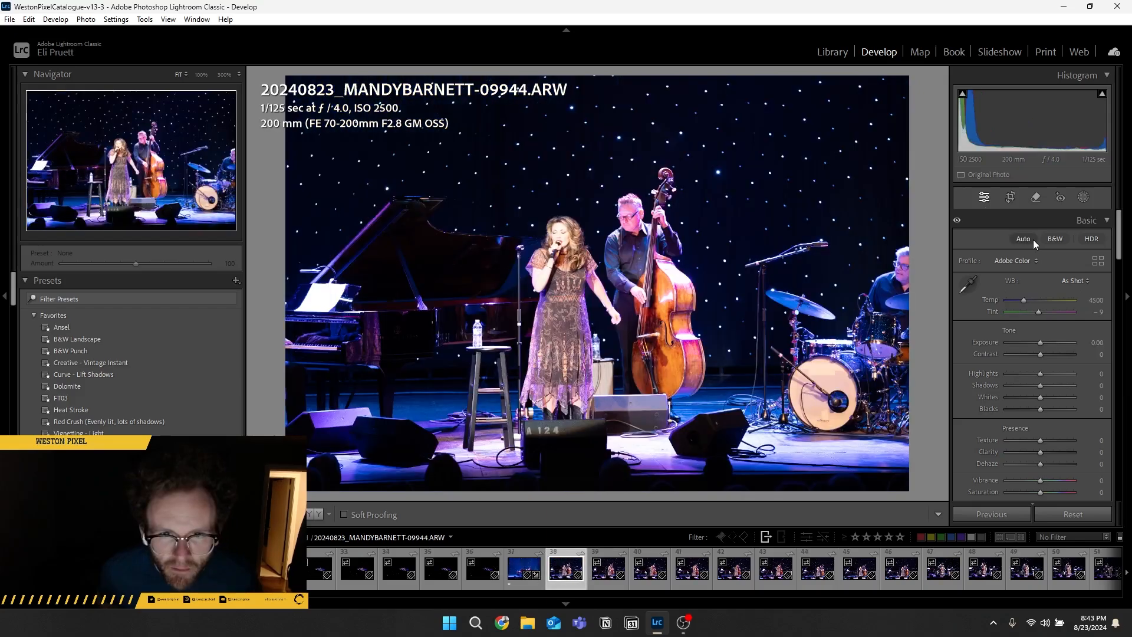
click(1024, 238)
key(1)
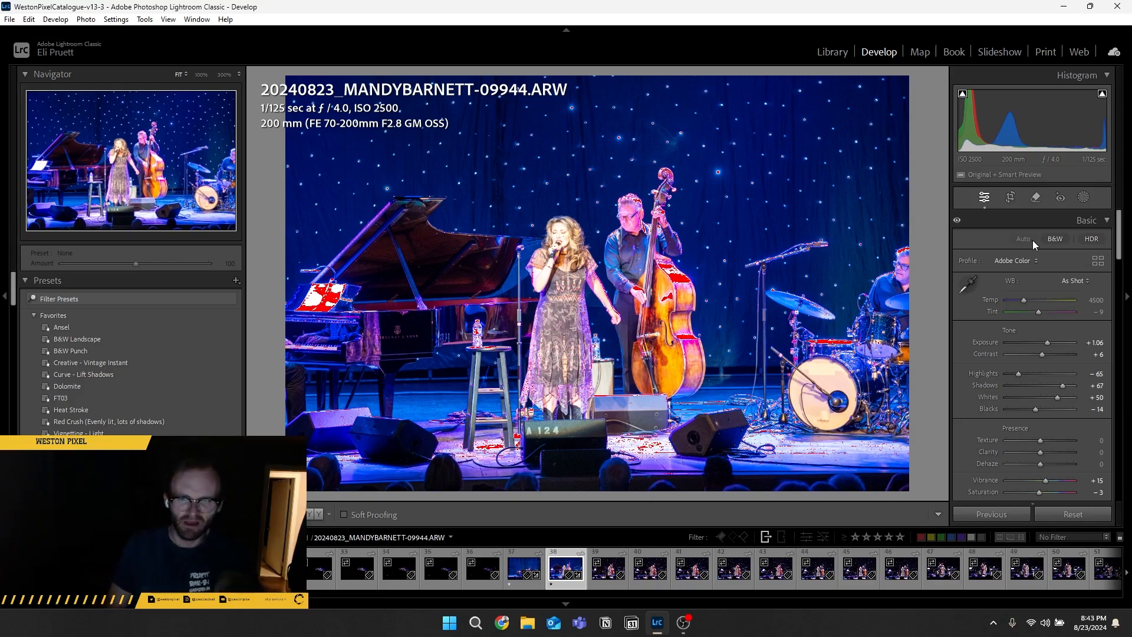
key(j)
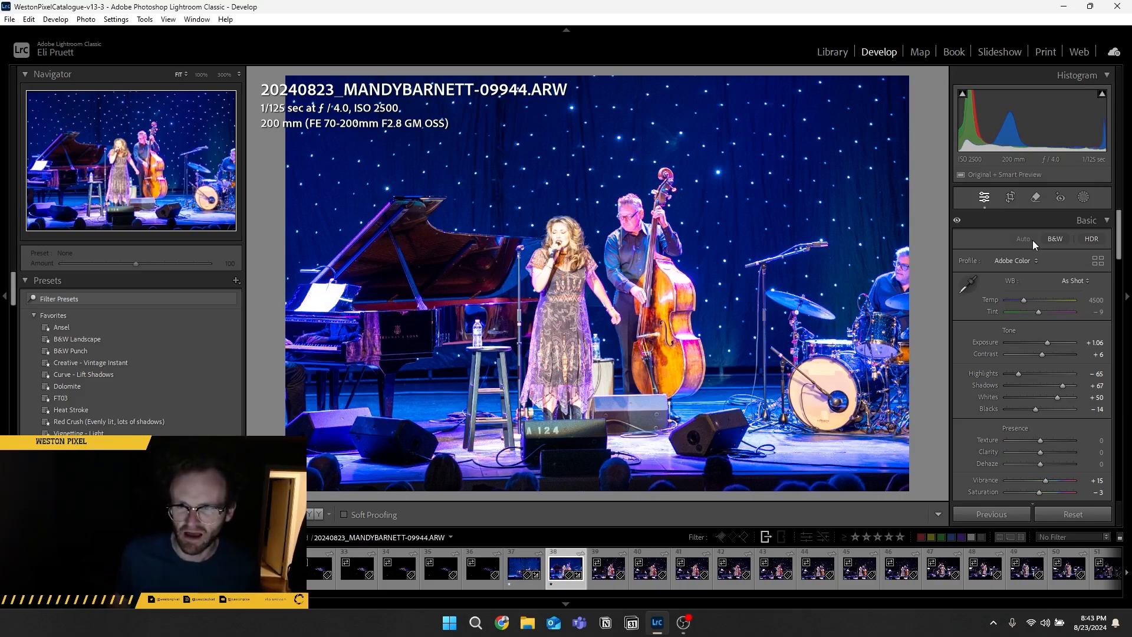
key(Right)
key(1)
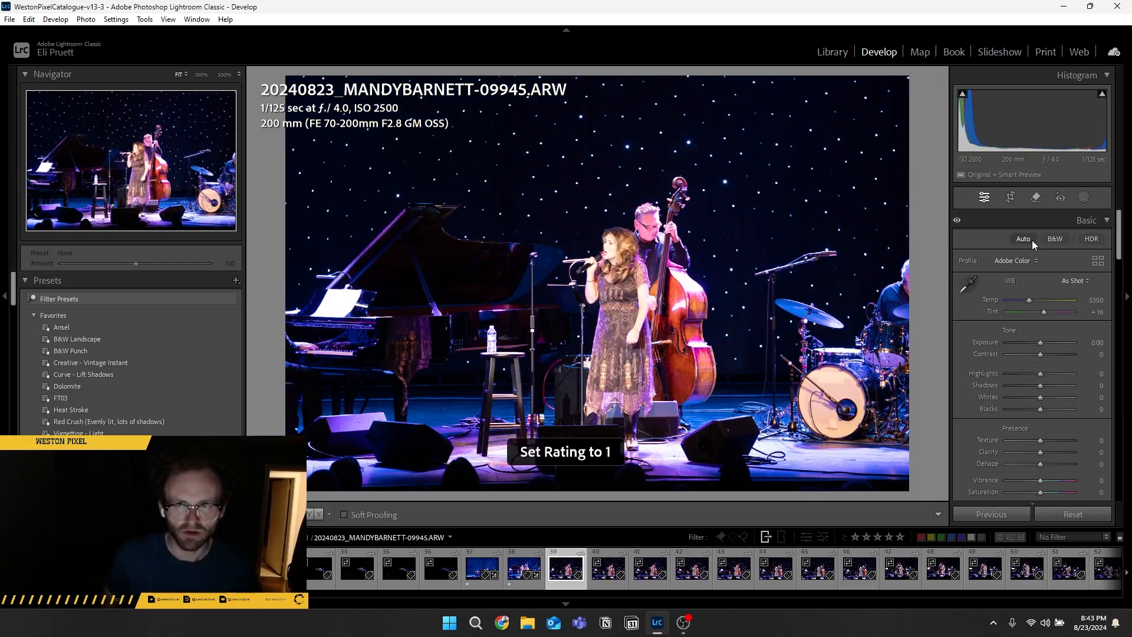
click(1029, 240)
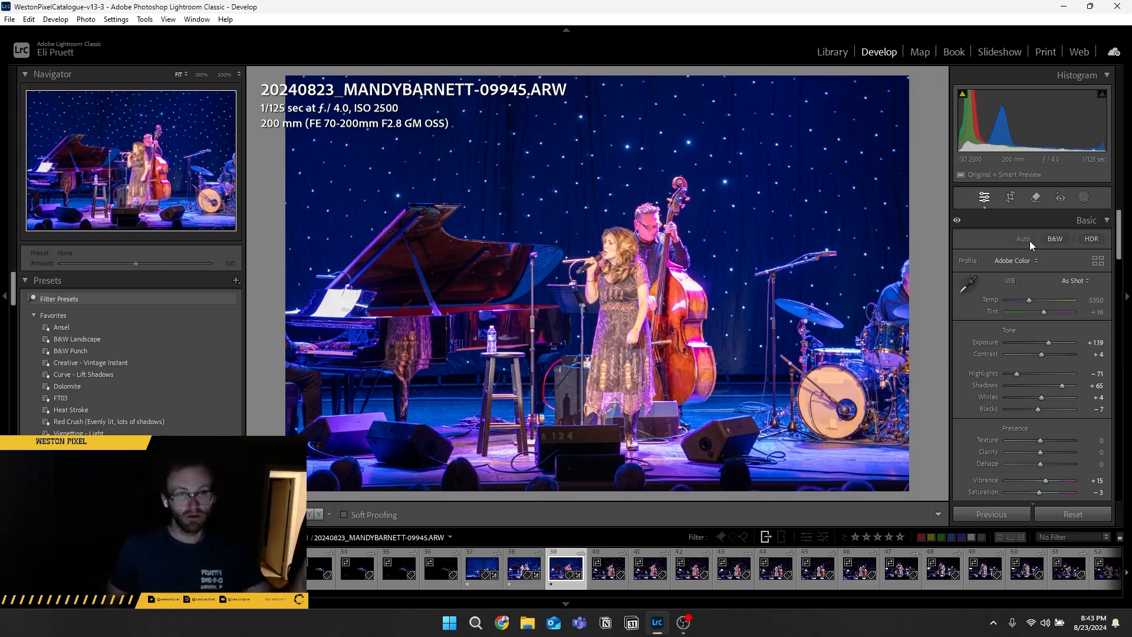
key(Right)
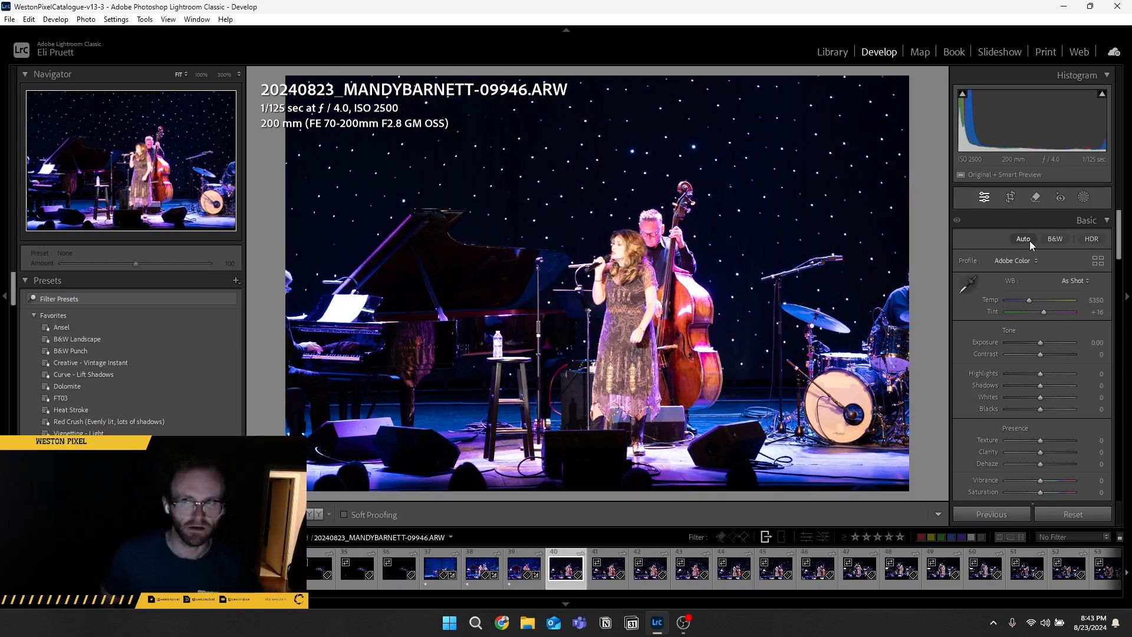
click(1029, 240)
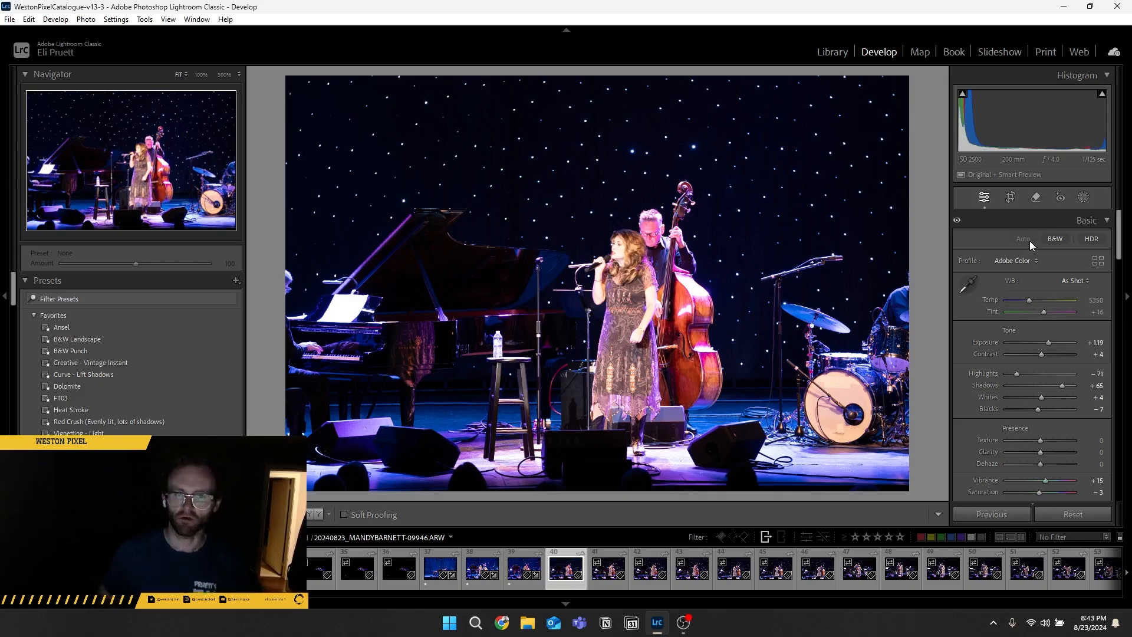
key(ctrl+z)
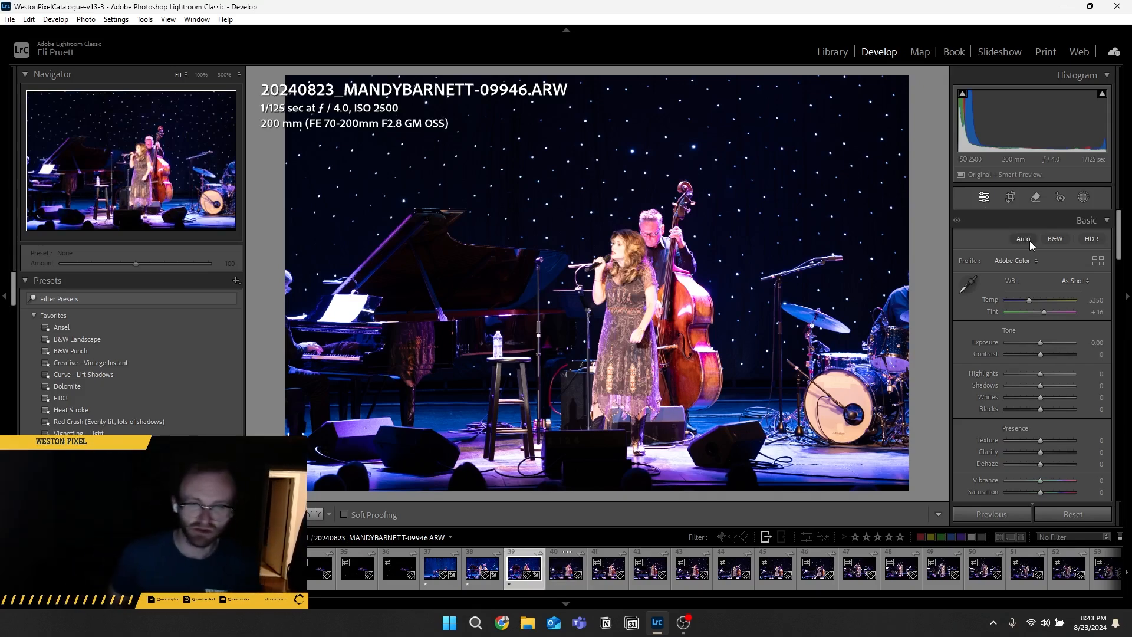
key(Left)
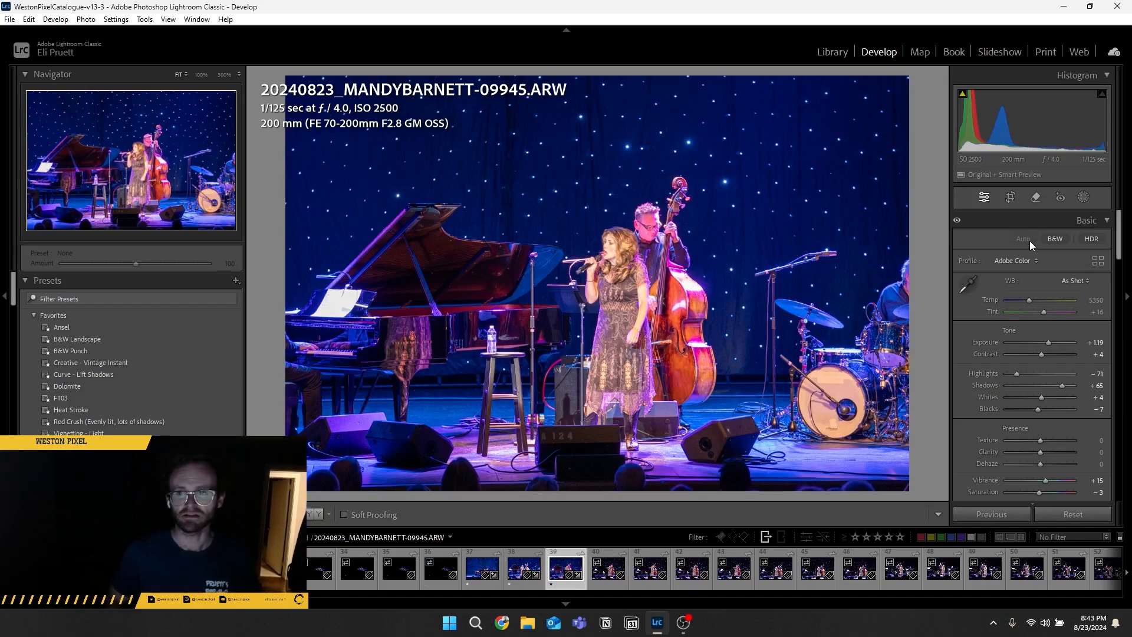
key(Right)
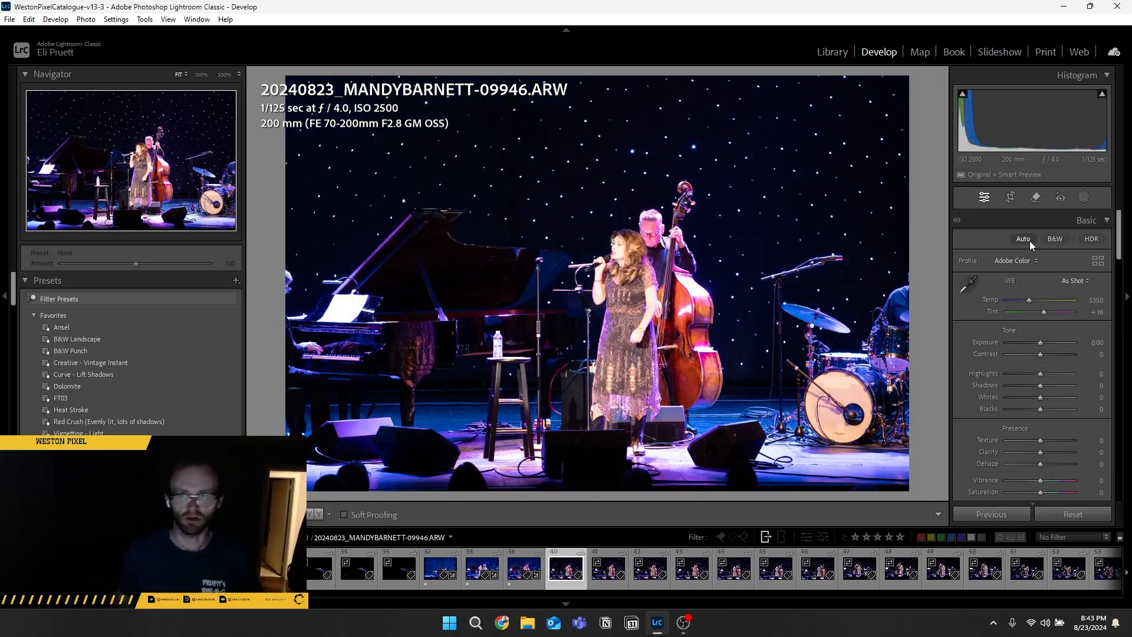
click(1029, 240)
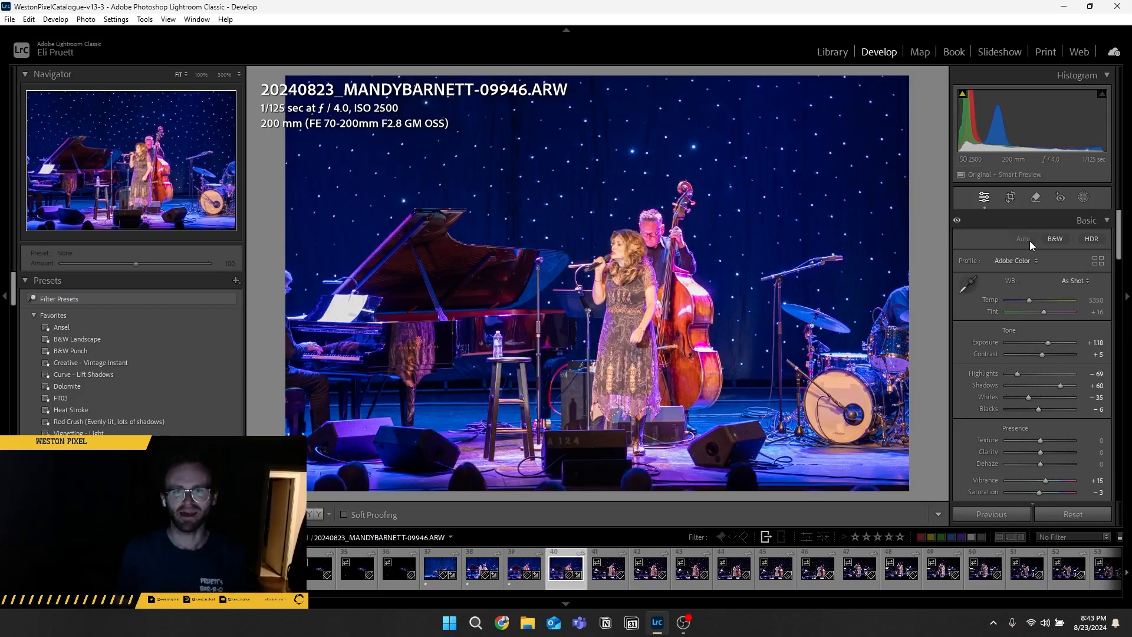
key(Left)
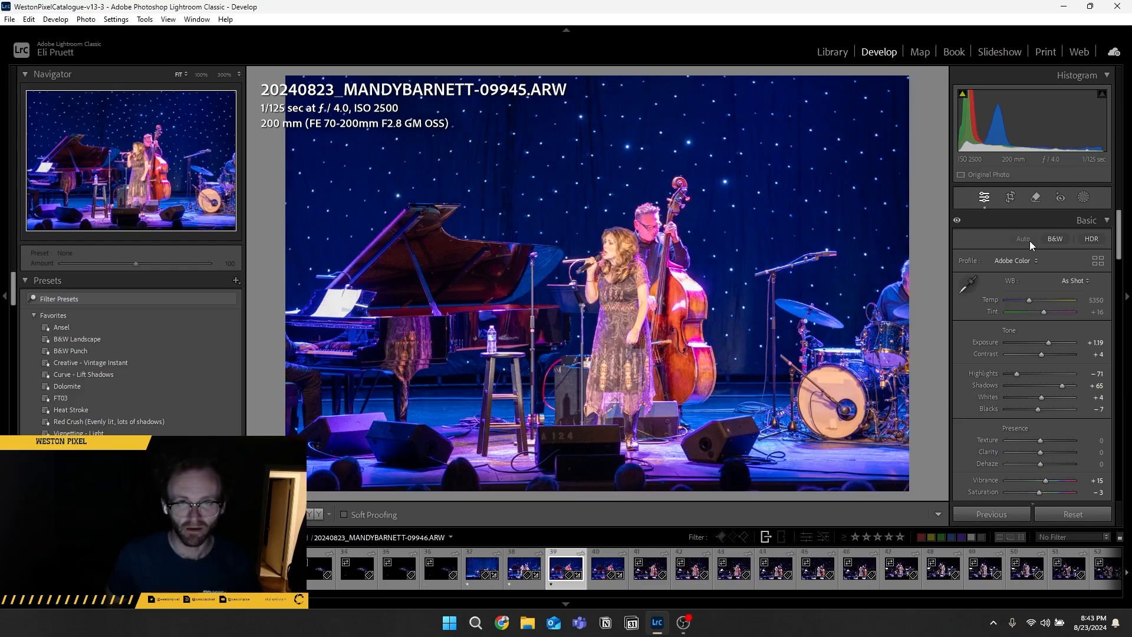
key(Left)
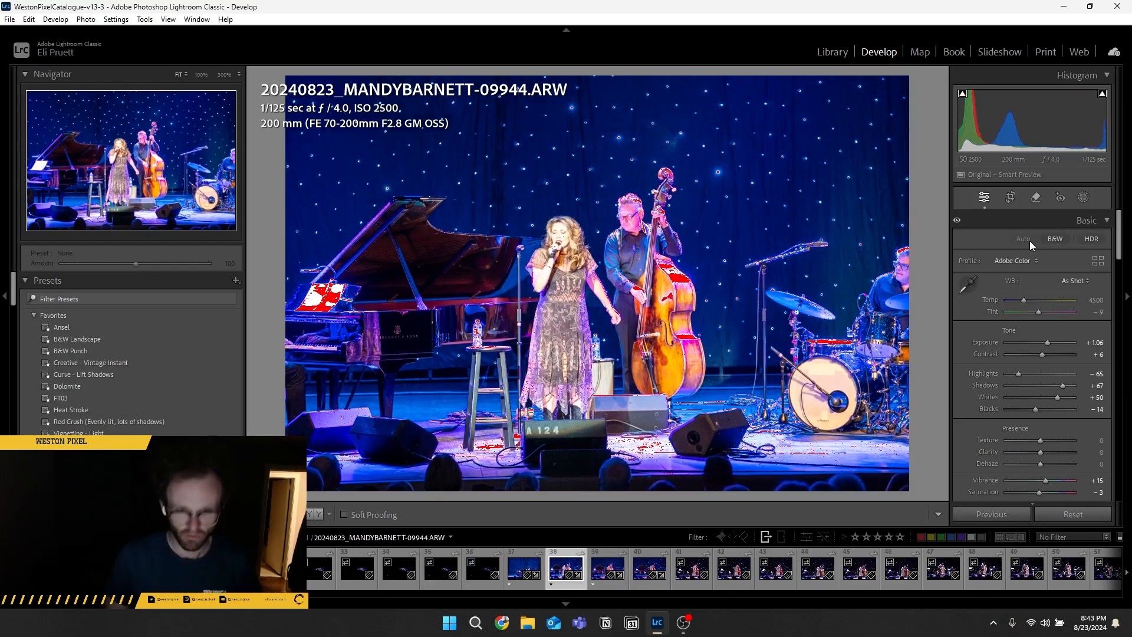
key(p)
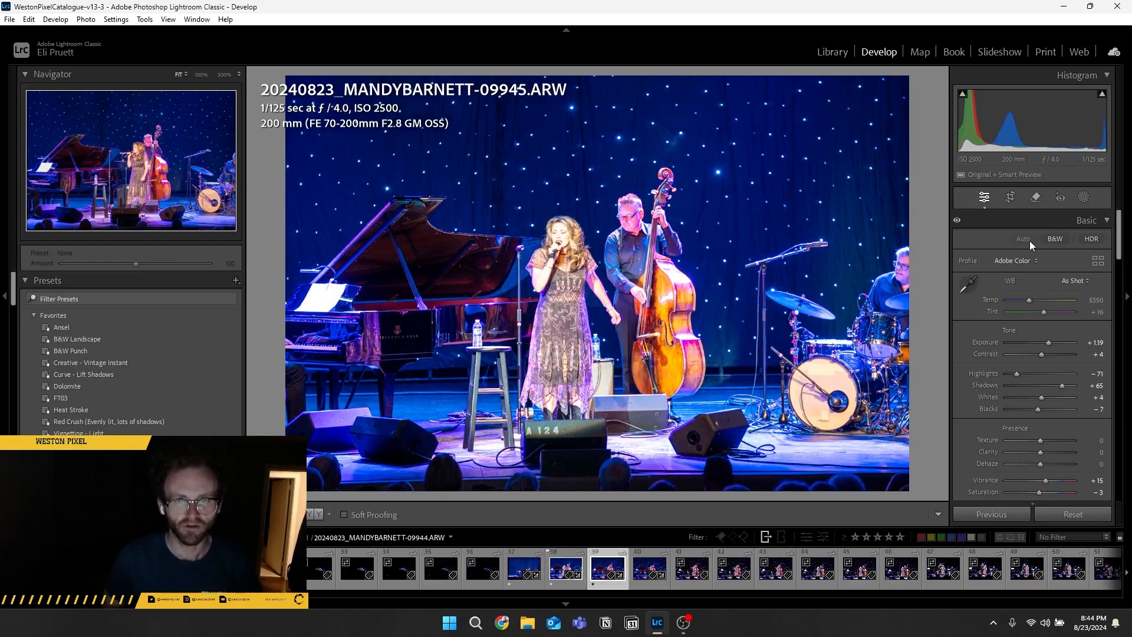
- Browse ahead through the similar stage shots to photo 20240823_MANDYBARNETT-09951 and apply Auto tone to it
key(Right)
key(Right)
key(Right)
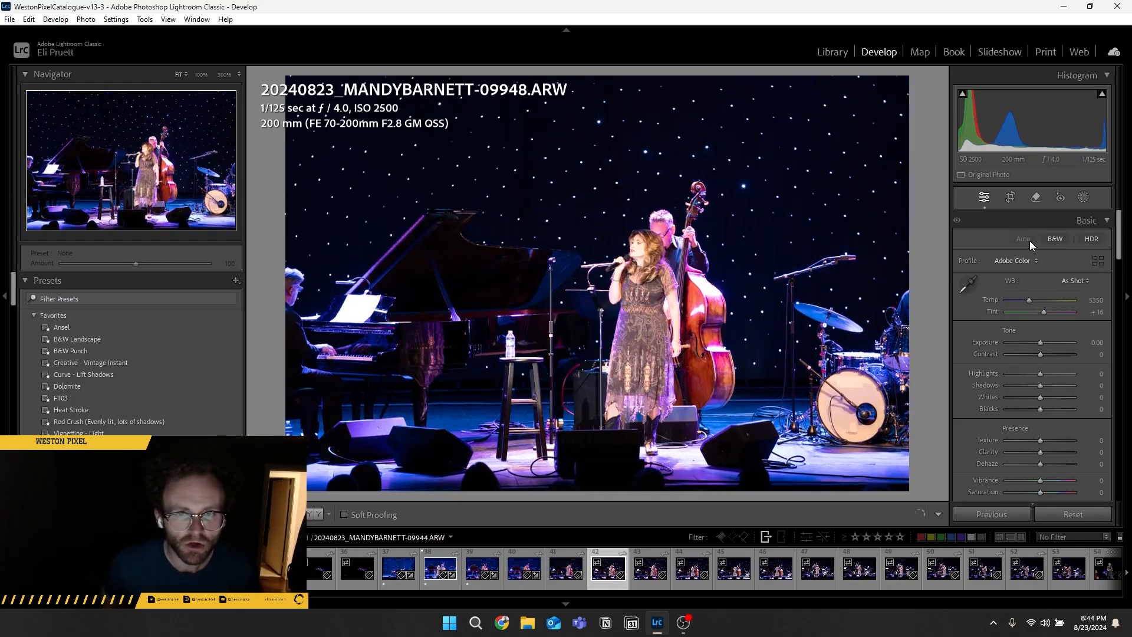
key(Right)
key(Right)
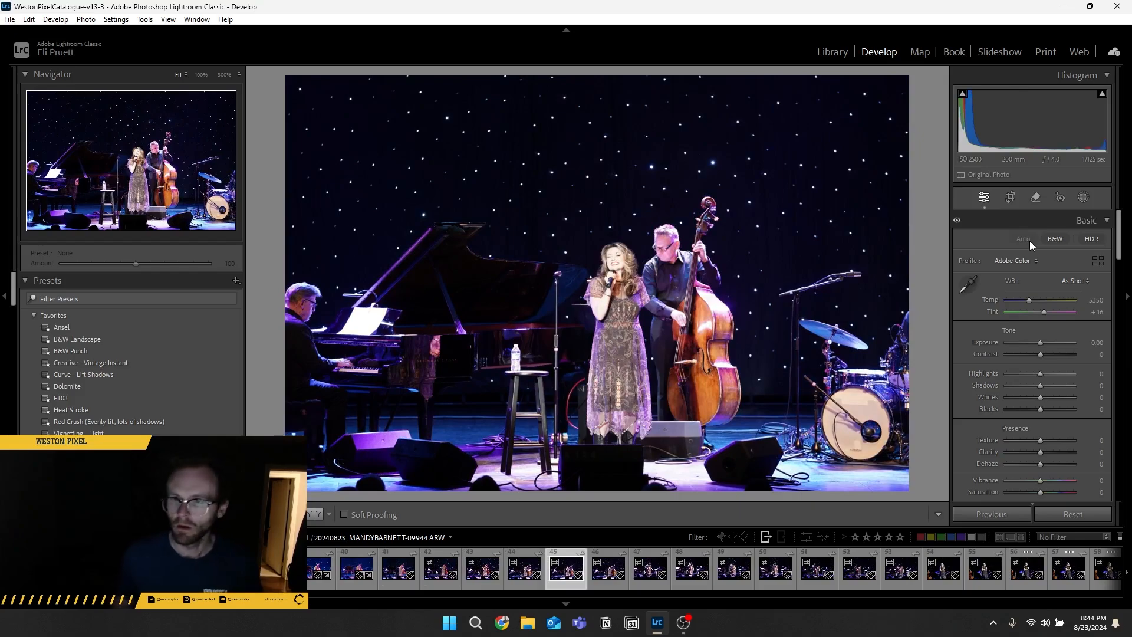
key(Right)
click(1023, 239)
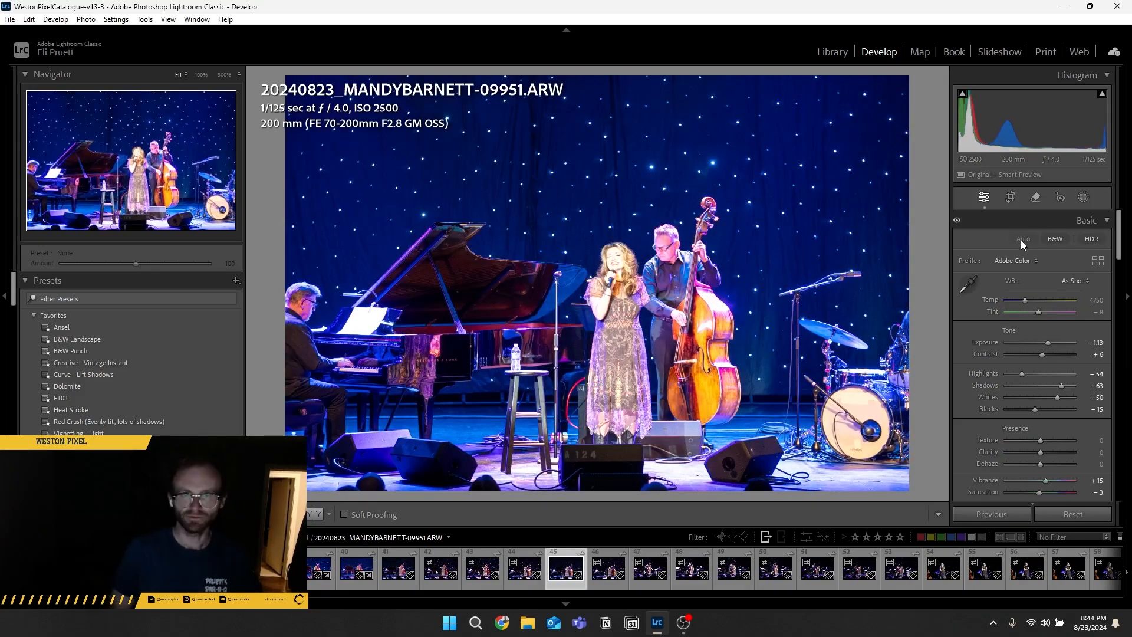
- Check photo 09951 at full screen, hide its clipping overlay, and rate it one star
key(f)
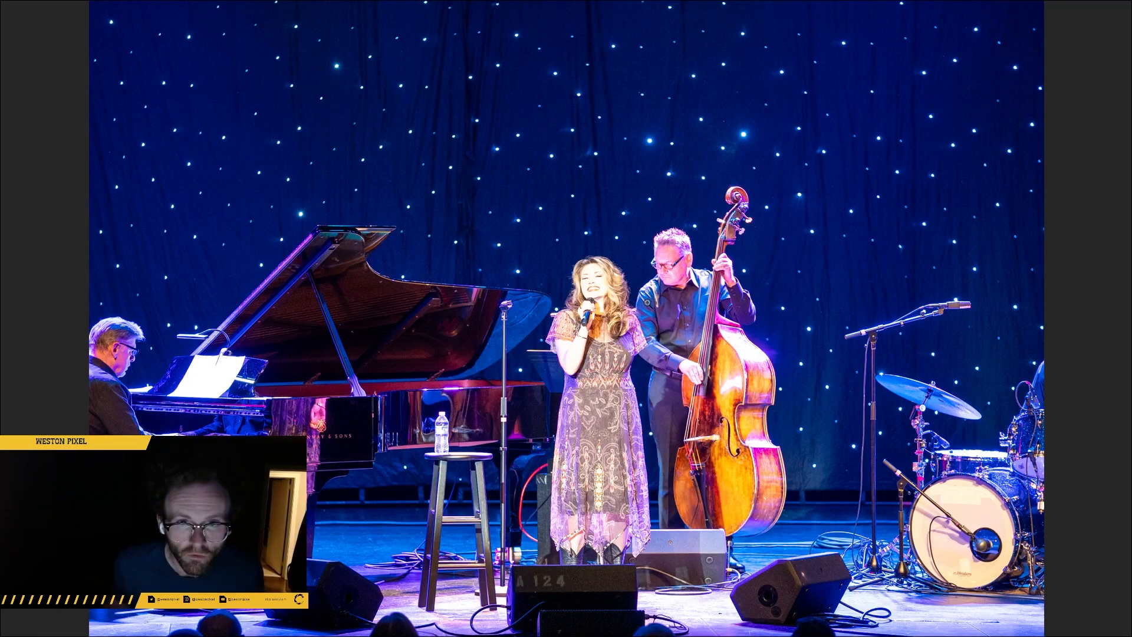
key(f)
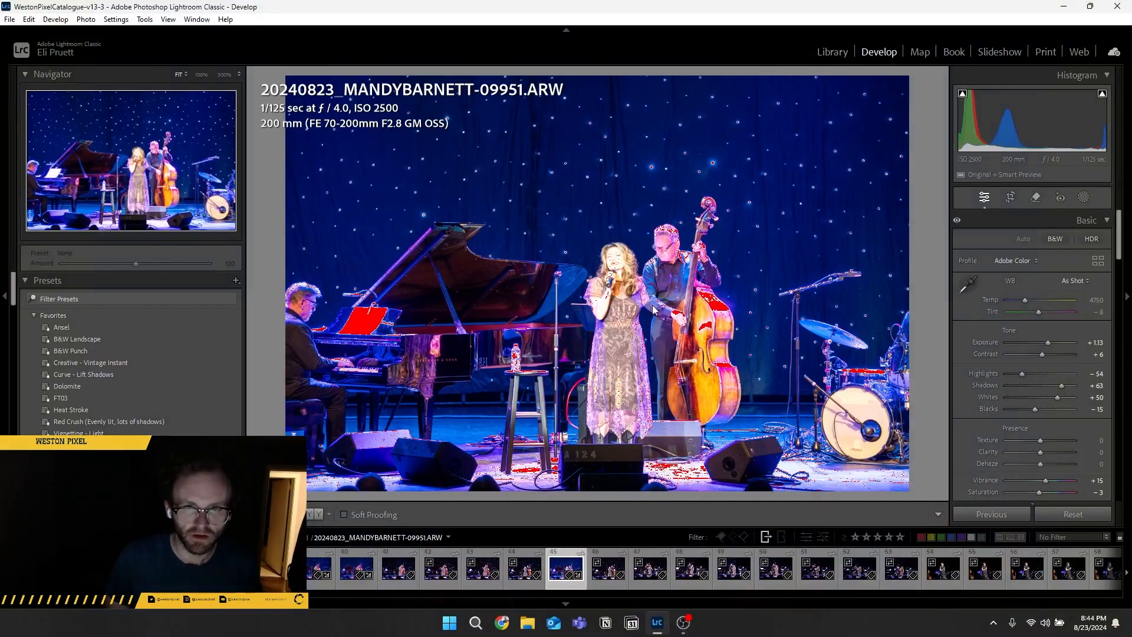
key(j)
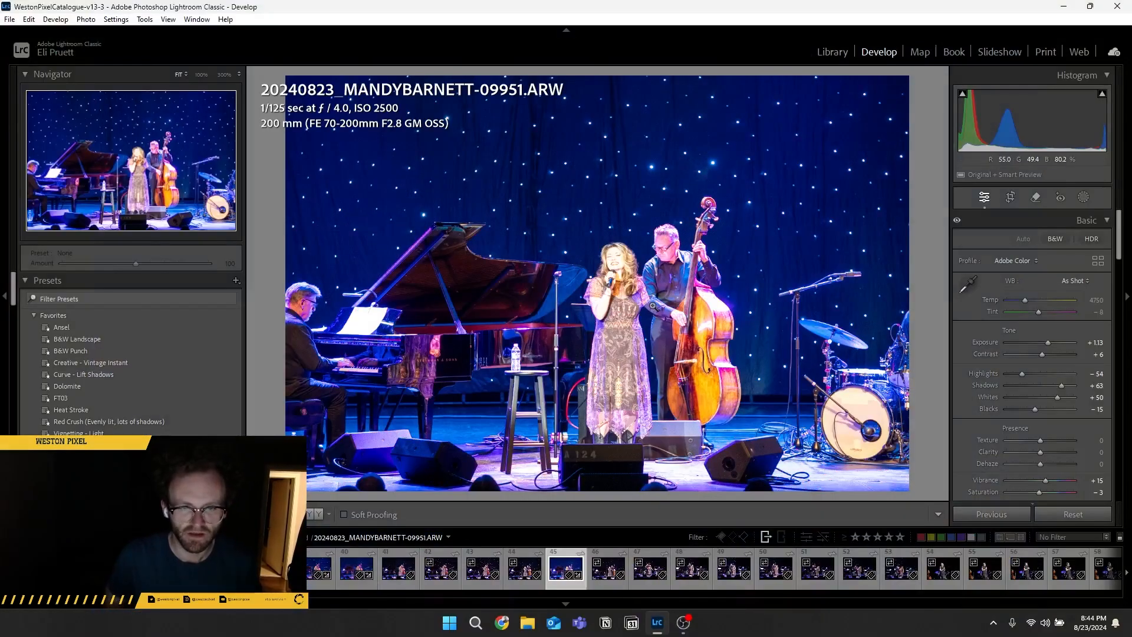
key(1)
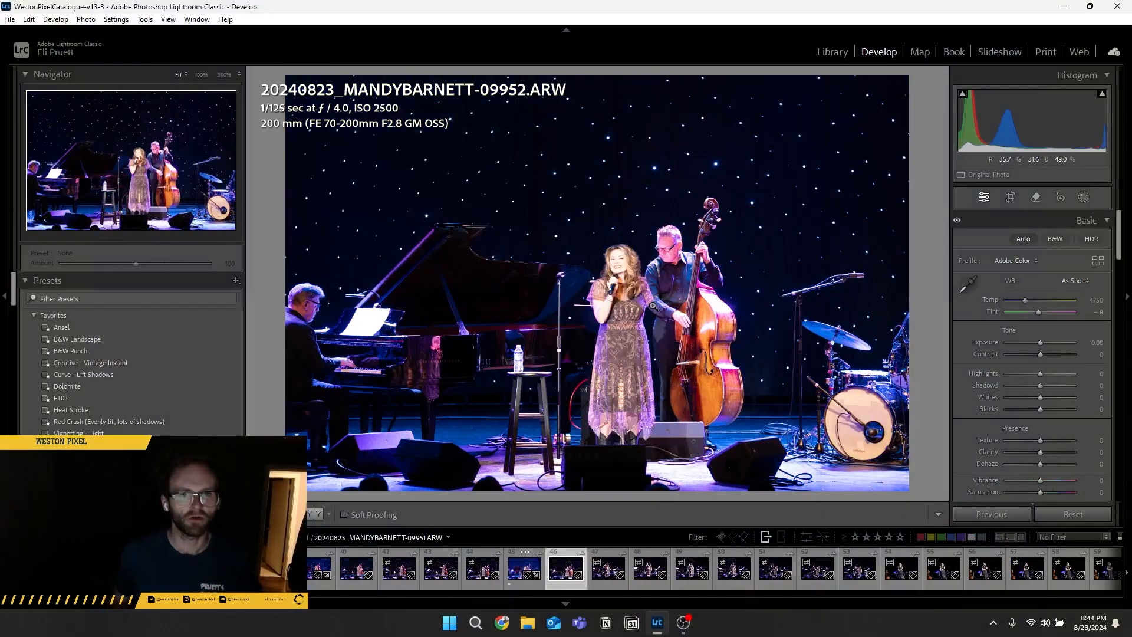
key(j)
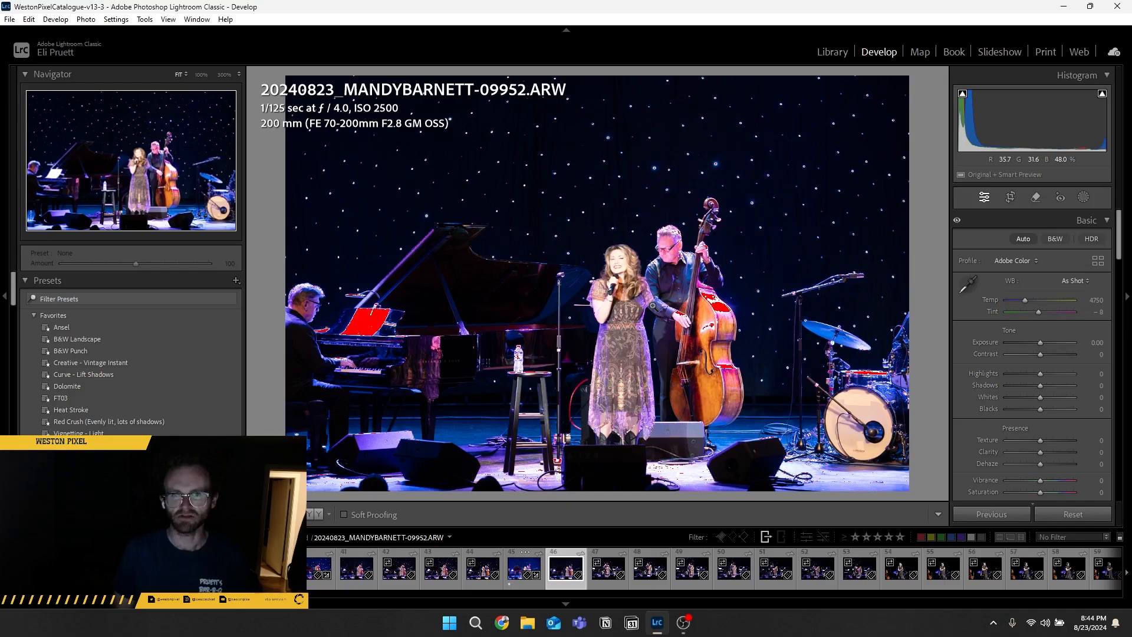
key(j)
key(Right)
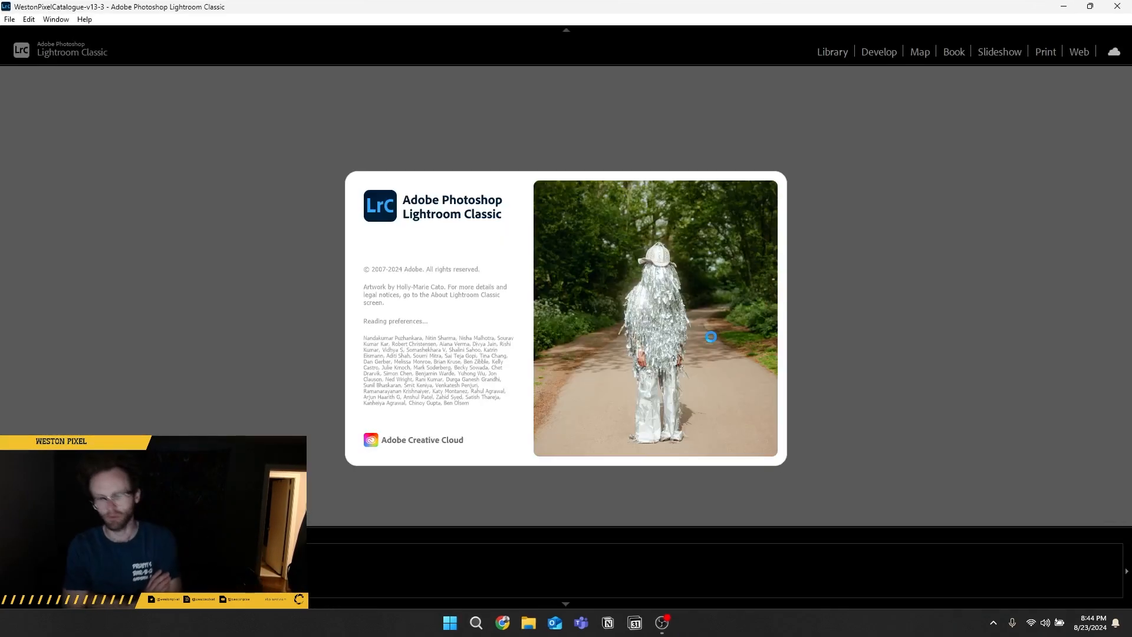
- Switch to Chrome and open Metricool, checking the restarted Lightroom Classic and minimizing it again
click(502, 624)
click(165, 58)
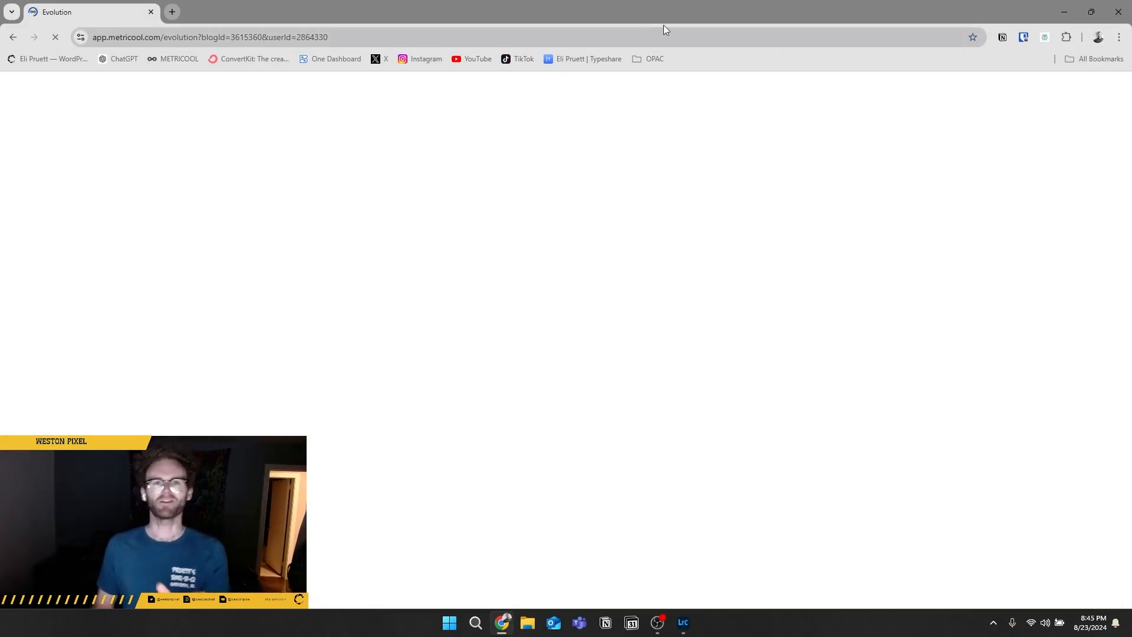
click(685, 623)
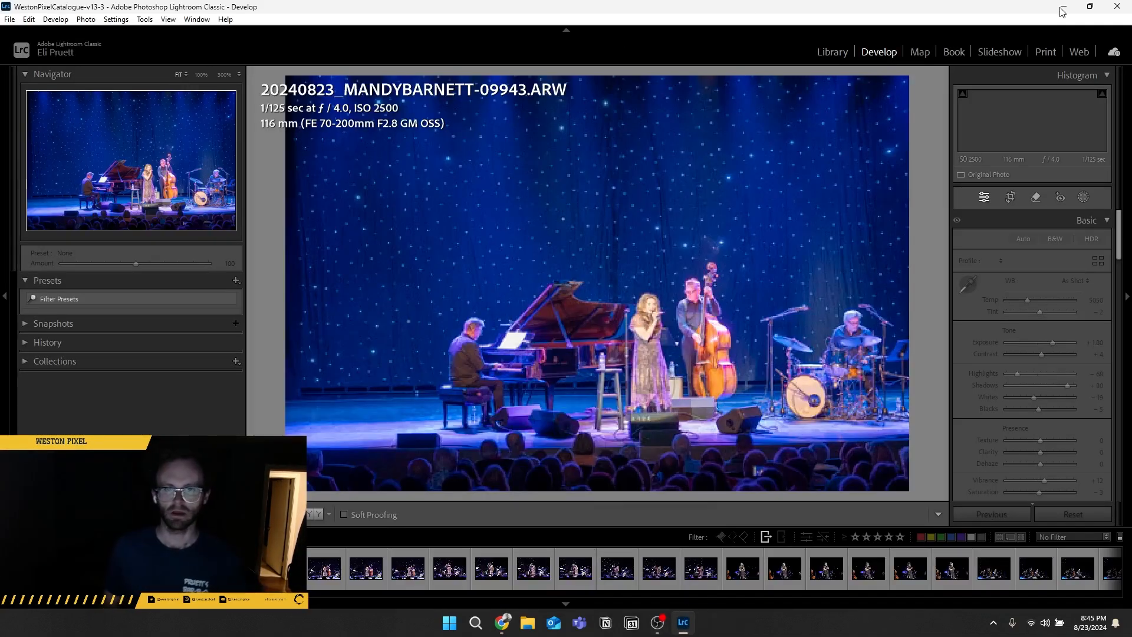
click(1062, 12)
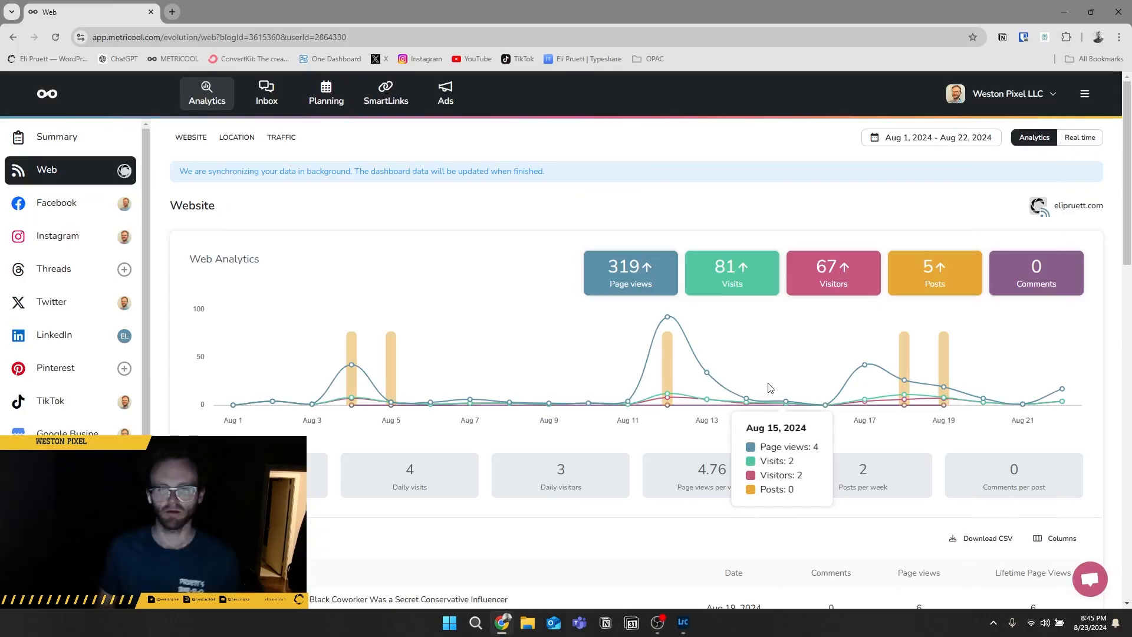
- Show the Oxford Performing brand's planning calendar and open its Mandy Barnett draft post of Aug 23, 9:30 PM for editing
click(325, 95)
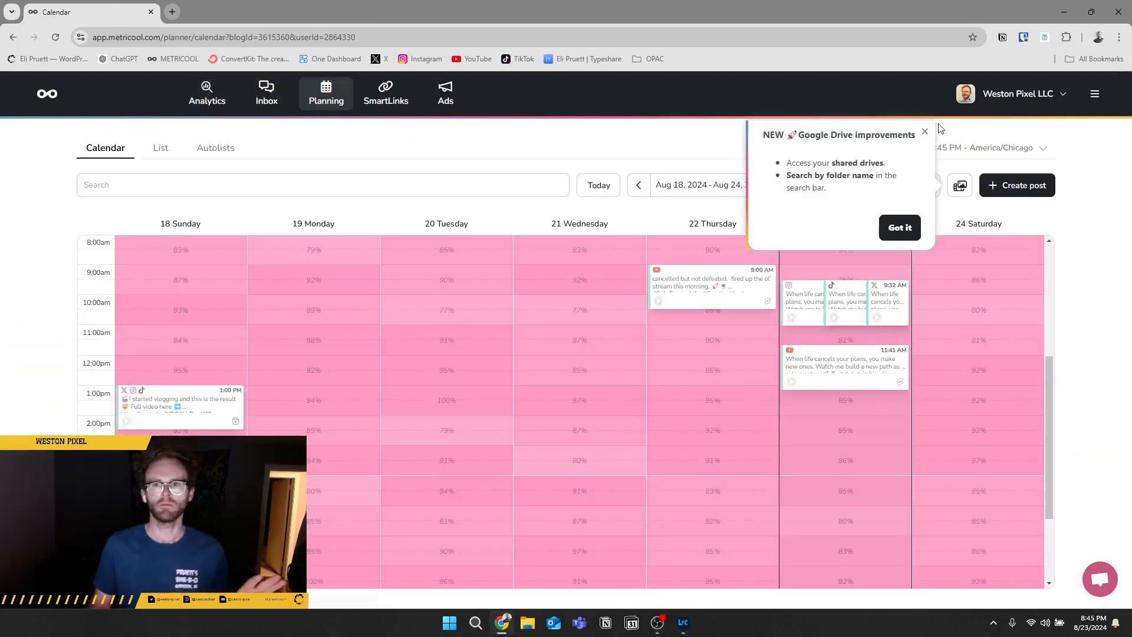
click(1011, 94)
click(970, 184)
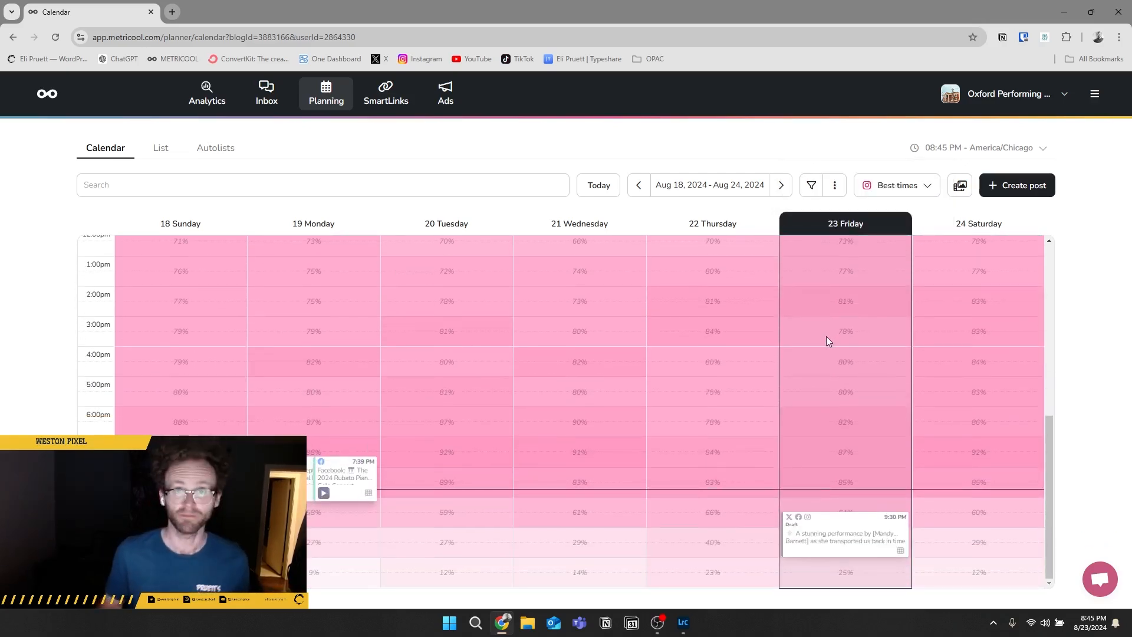
mouse_move(855, 527)
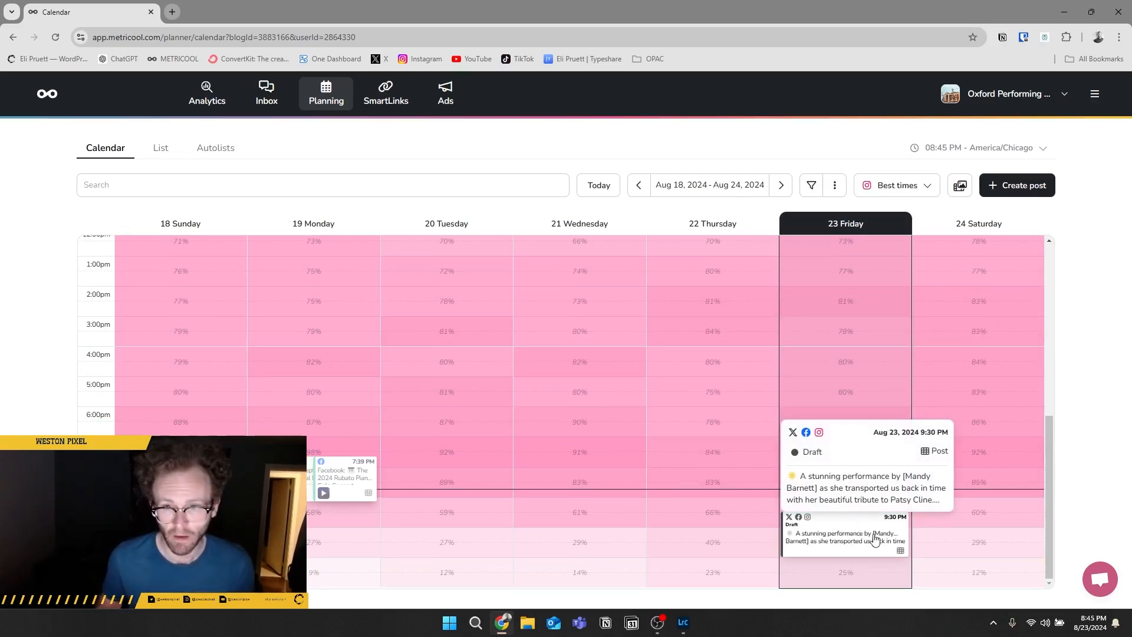
click(823, 540)
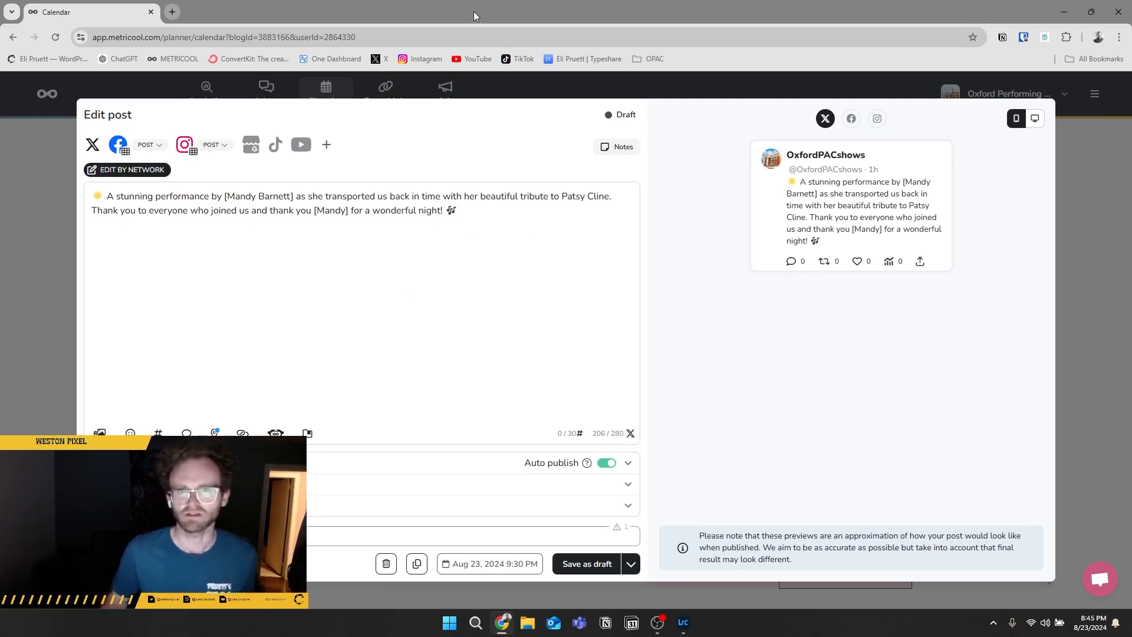
click(693, 634)
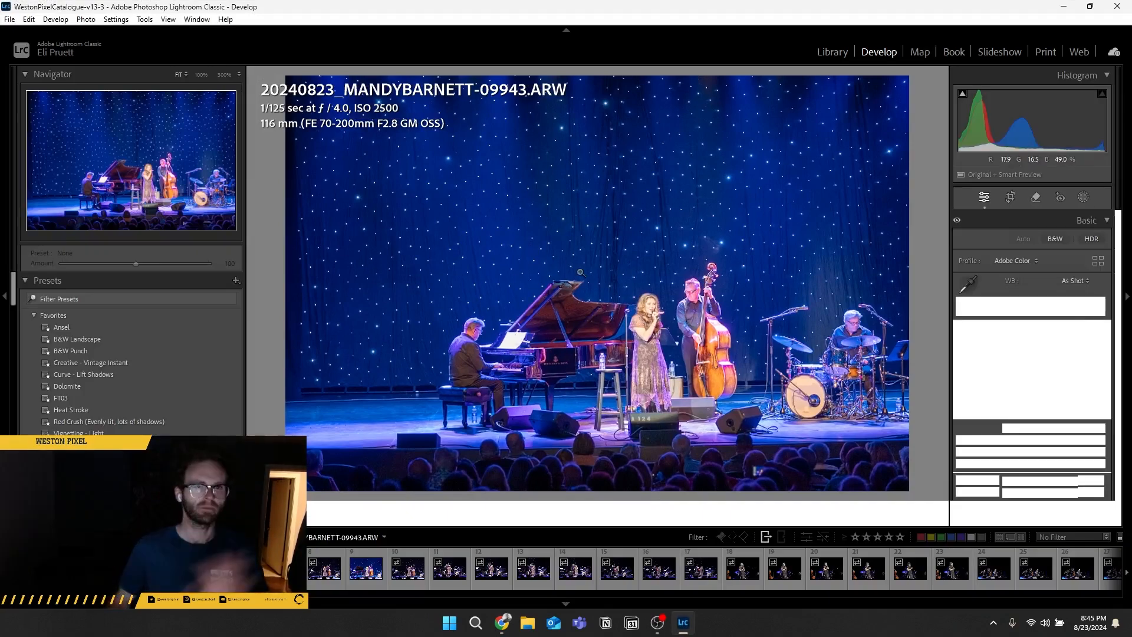
scroll(826, 566, down, 10)
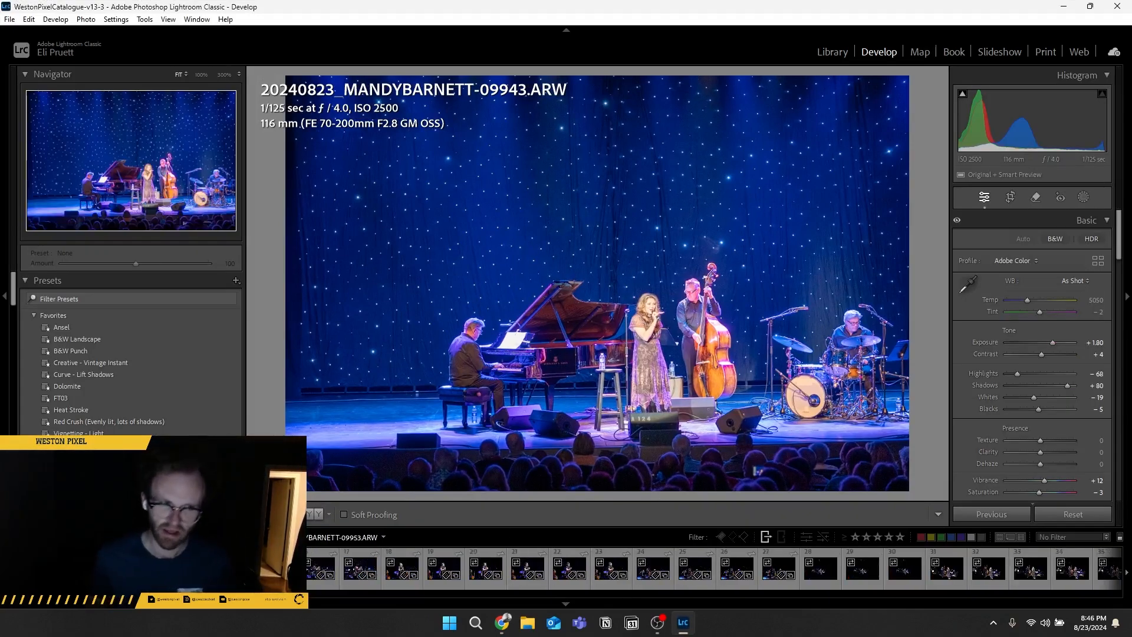
scroll(808, 563, up, 10)
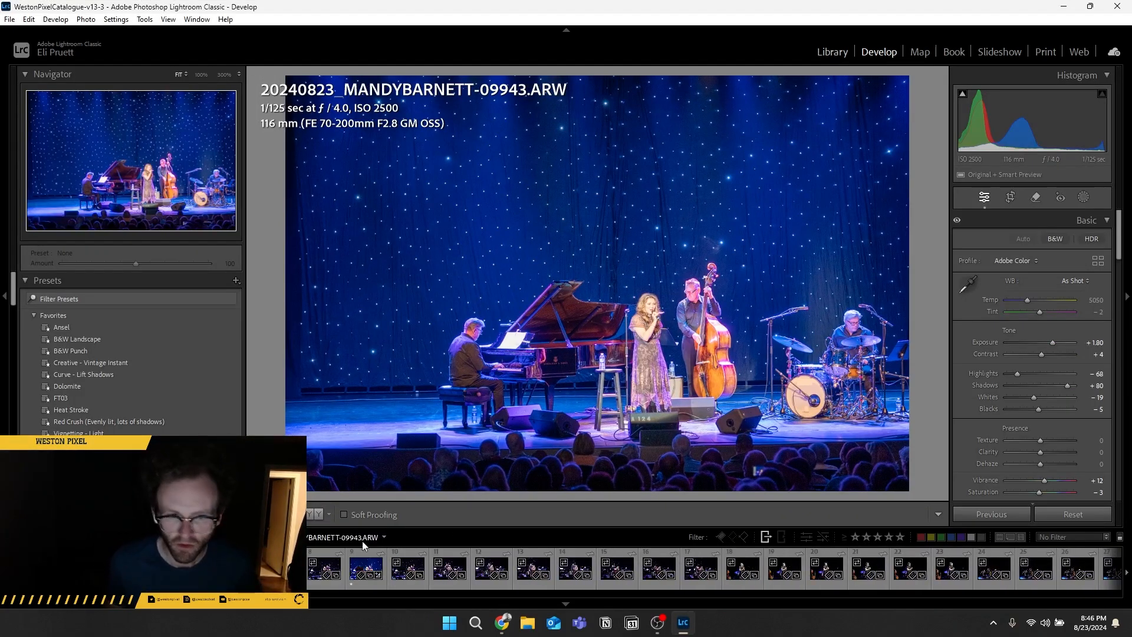
key(g)
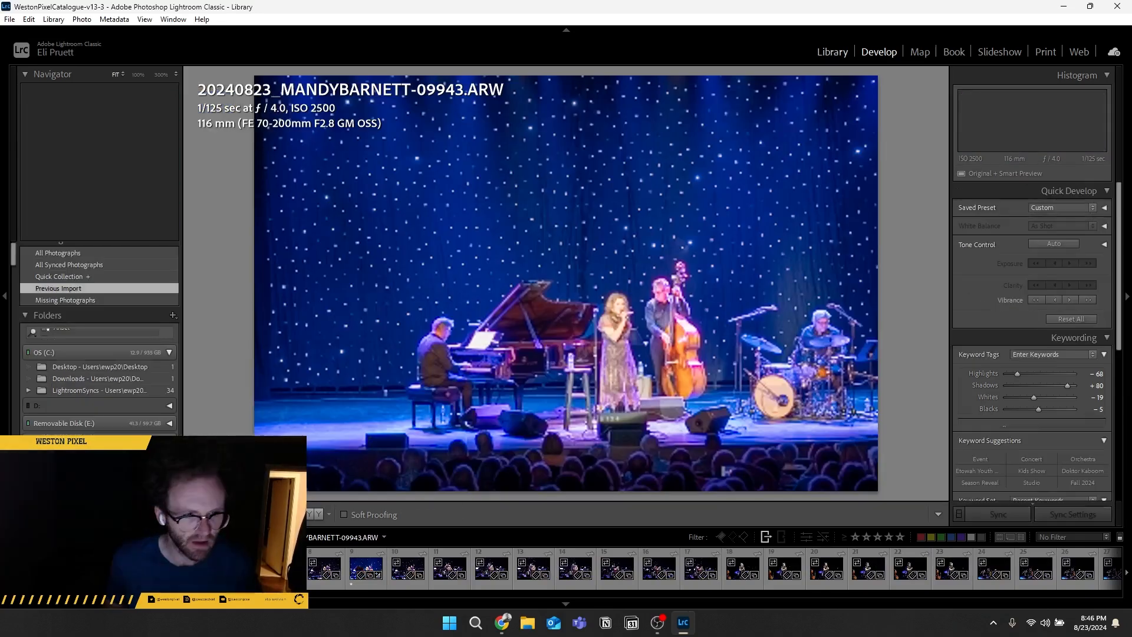
scroll(94, 383, down, 10)
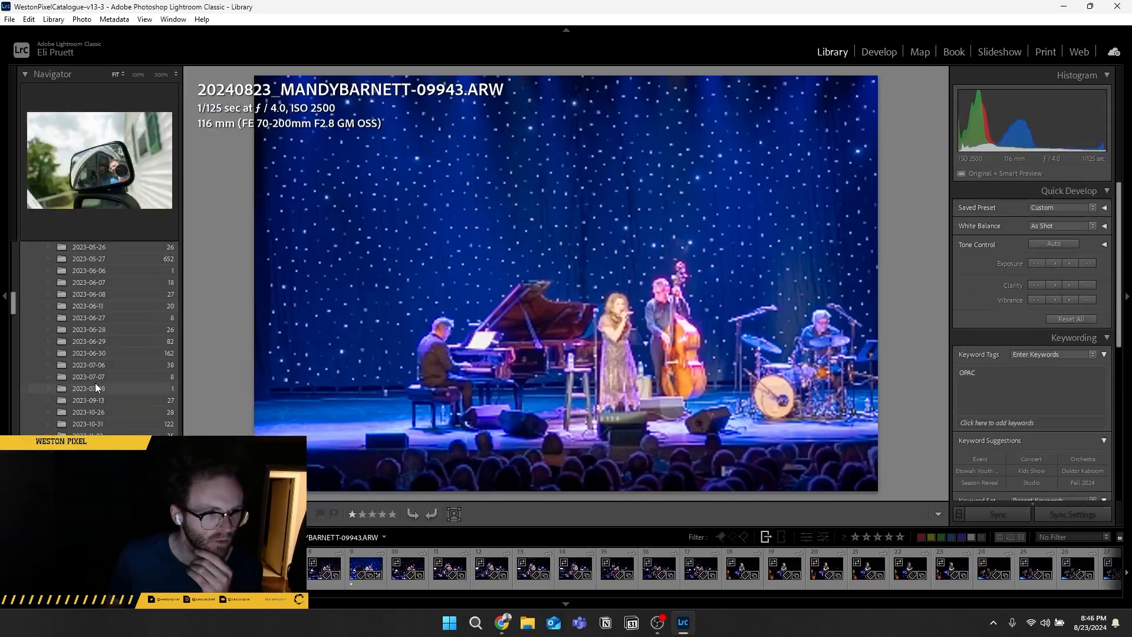
scroll(110, 390, down, 10)
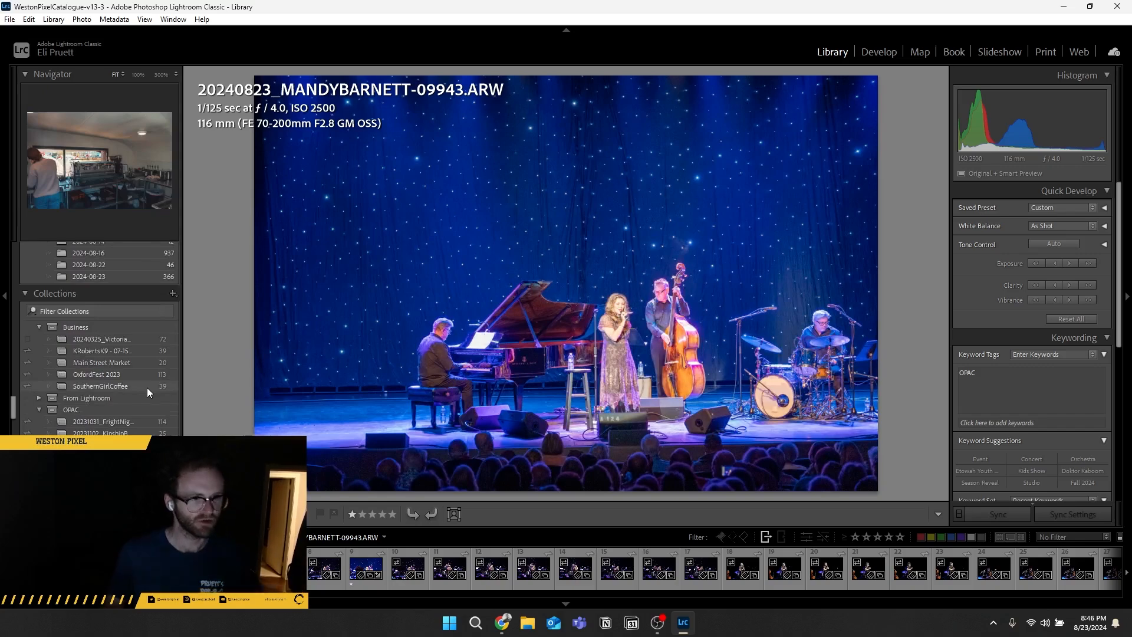
scroll(147, 387, down, 8)
scroll(133, 407, down, 5)
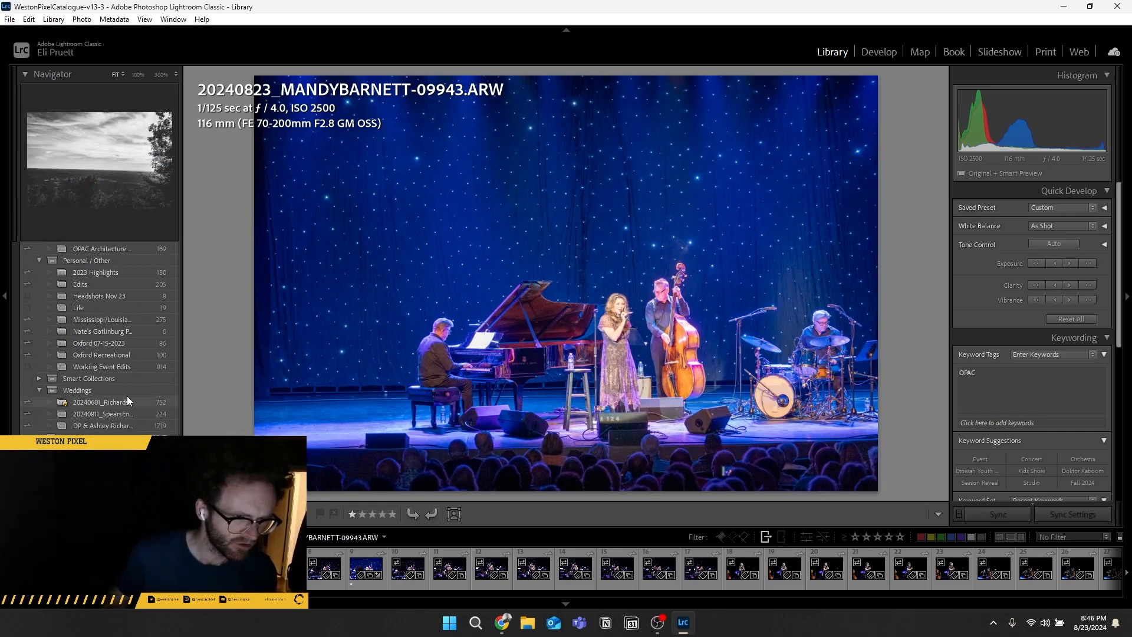
scroll(134, 373, up, 15)
scroll(134, 373, down, 3)
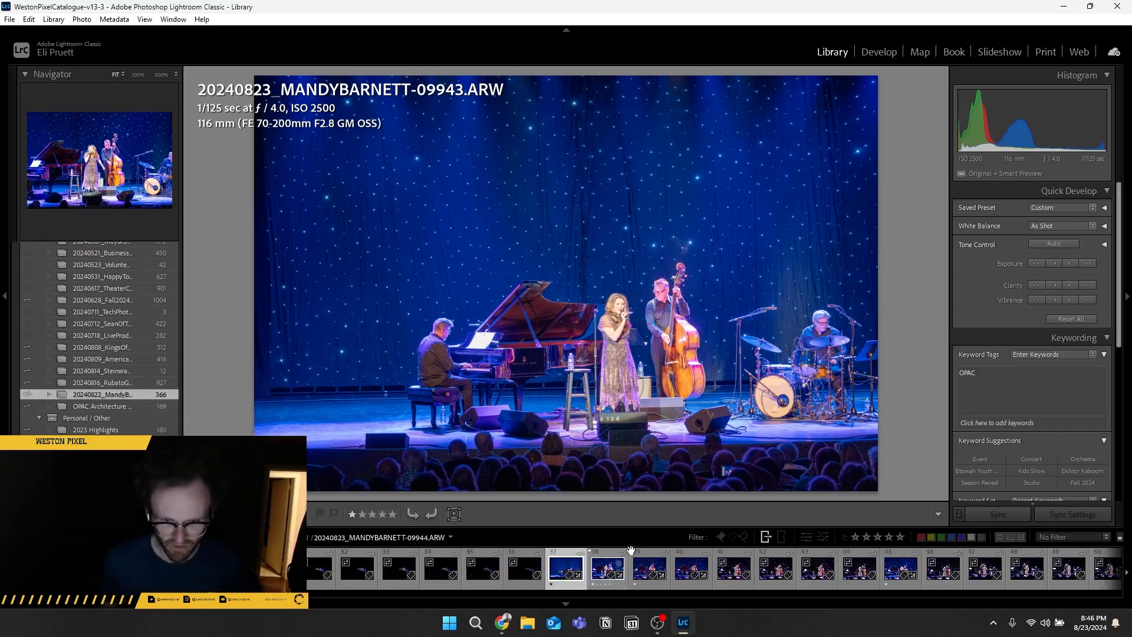
click(607, 557)
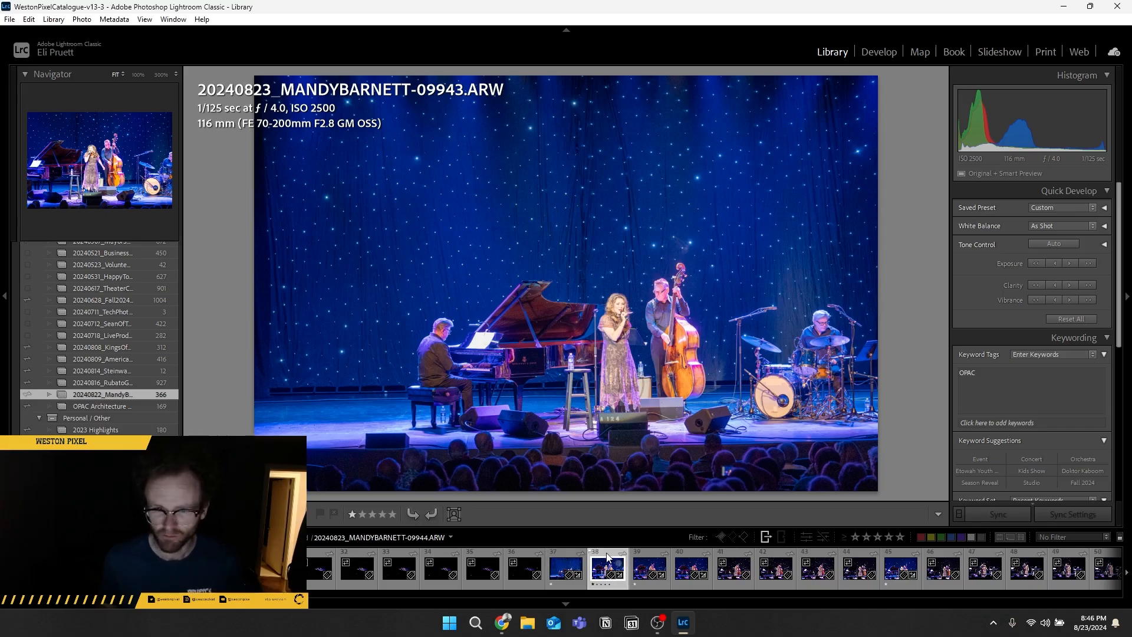
click(893, 58)
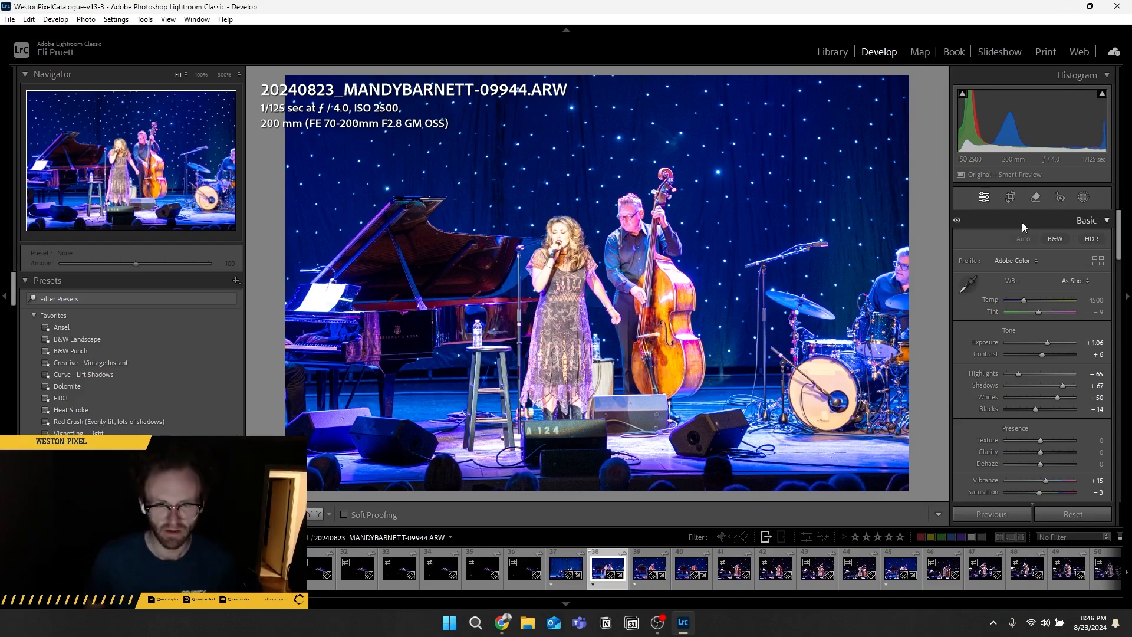
key(Right)
key(Right)
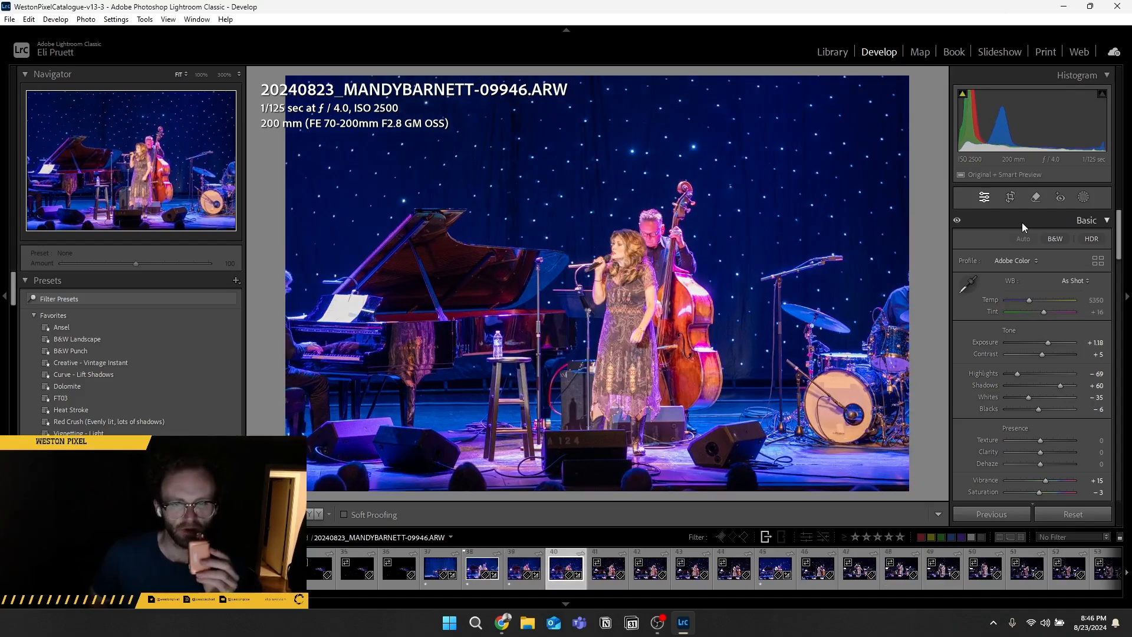
key(Right)
key(Right)
key(Right)
key(Right)
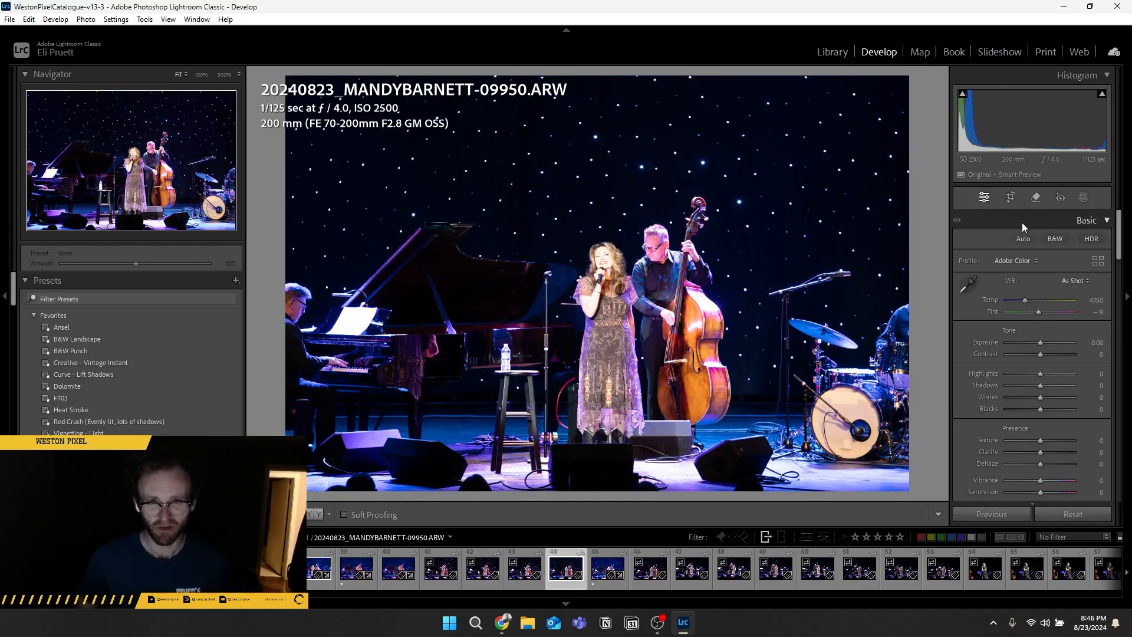
key(Right)
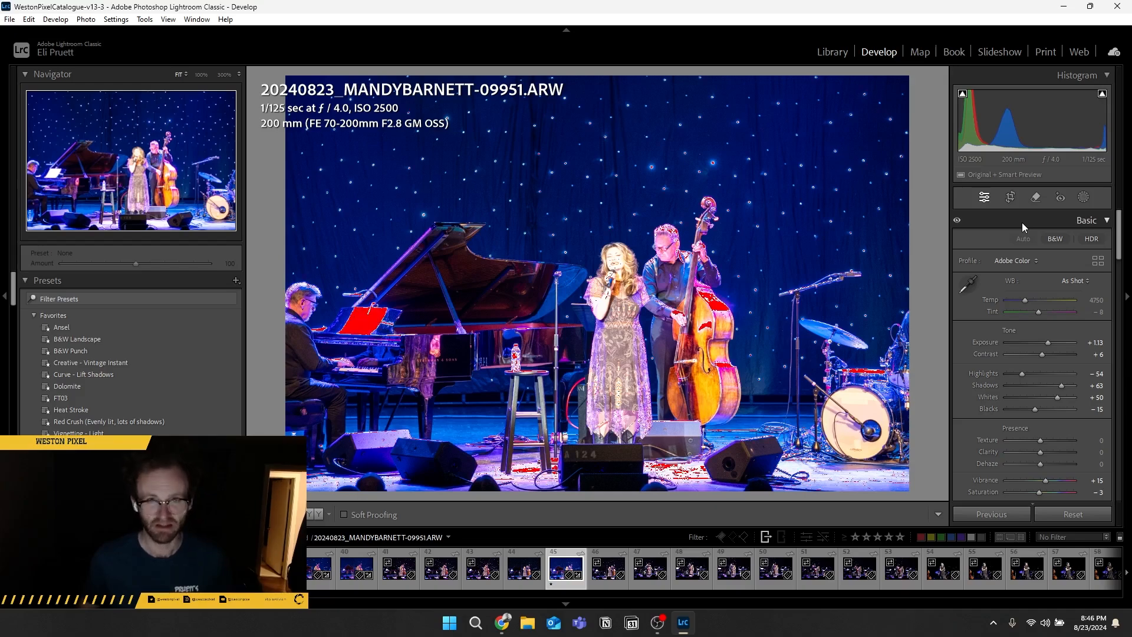
- Return to photo 09950, try the auto tone settings on it, and undo them
key(Left)
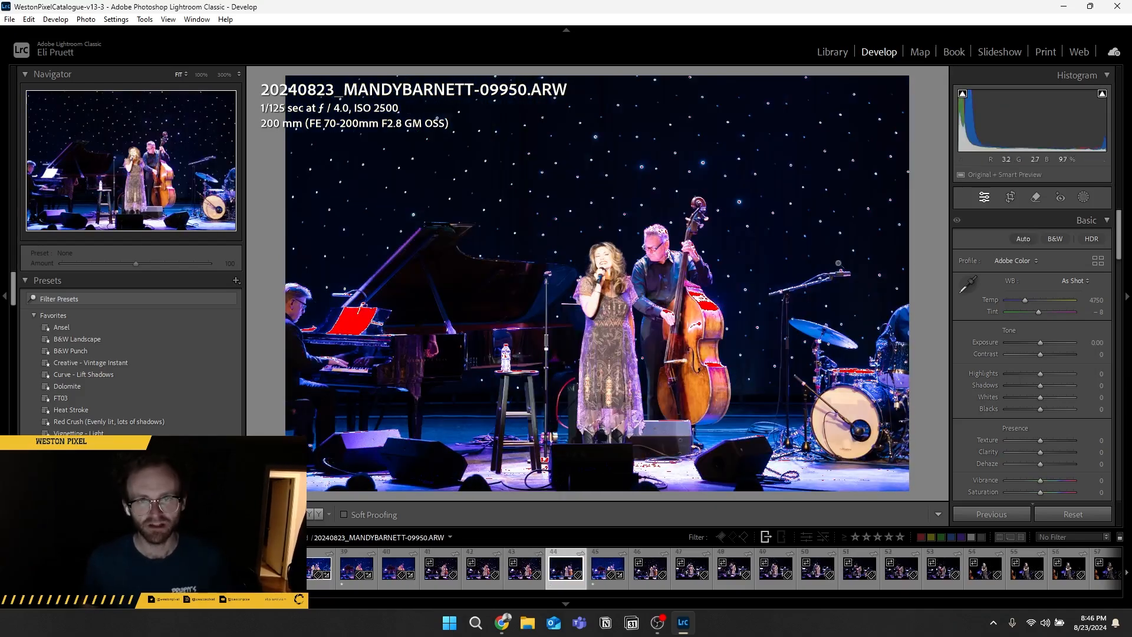
click(1022, 239)
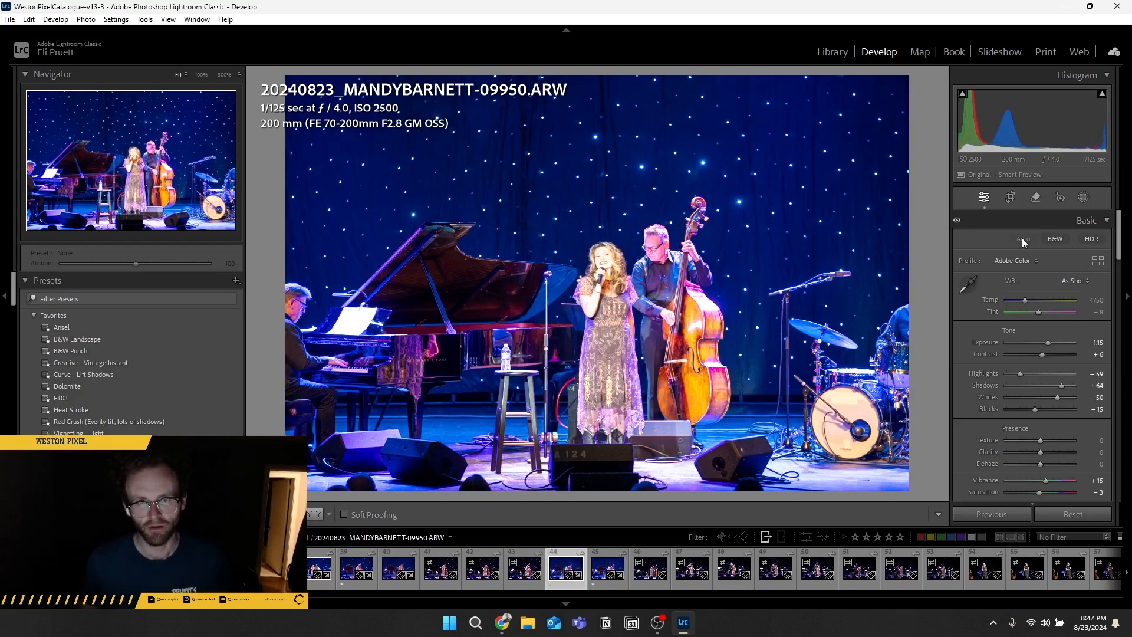
key(ctrl+z)
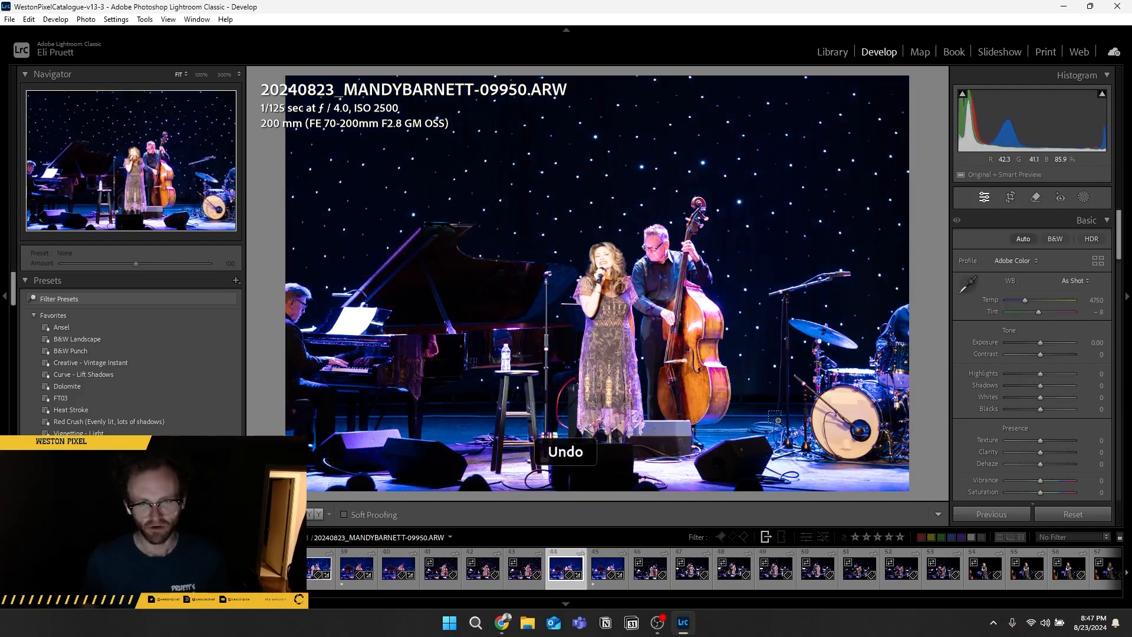
- Apply auto tone to photo 09952, then set Highlights to −61, Shadows to +37, Whites to +28 and Blacks to −32
key(Right)
key(Right)
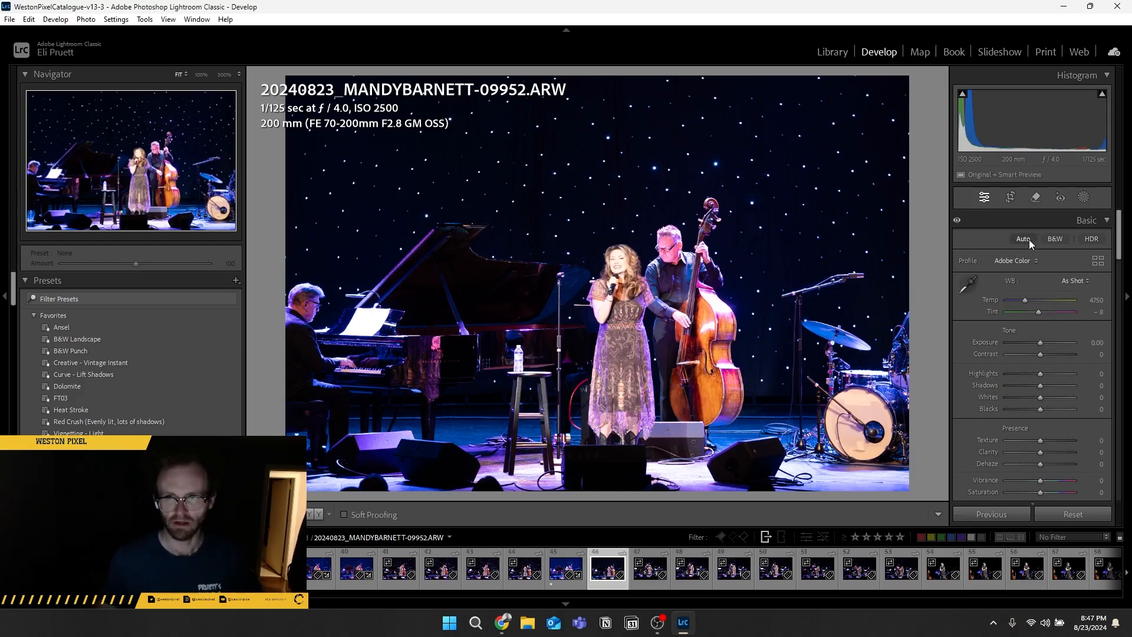
click(1028, 239)
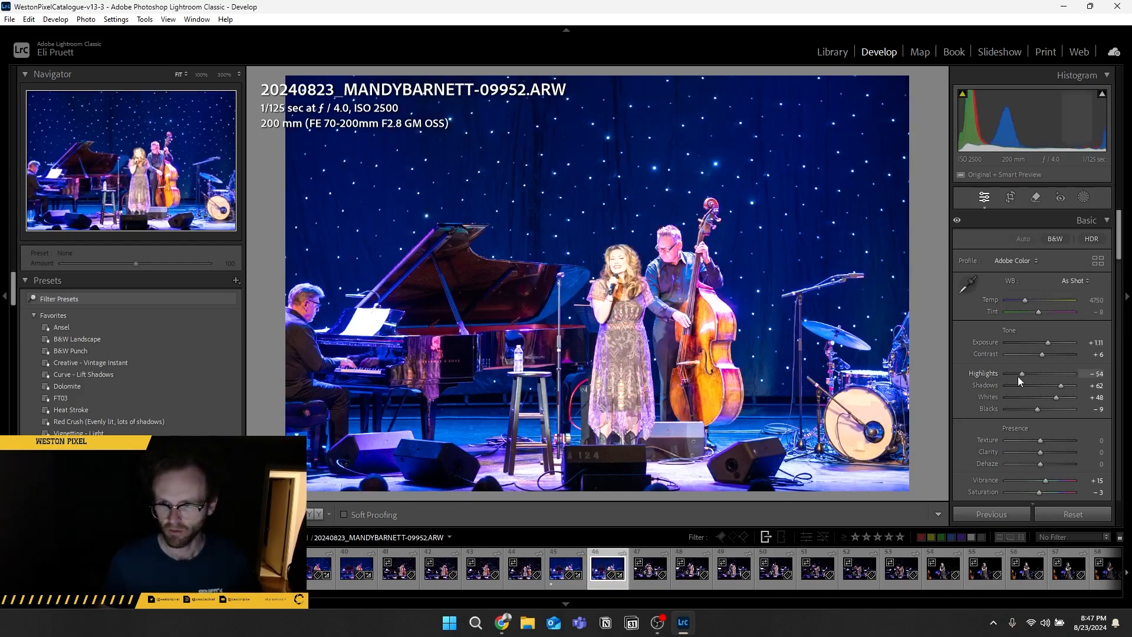
drag(1061, 386, 1034, 410)
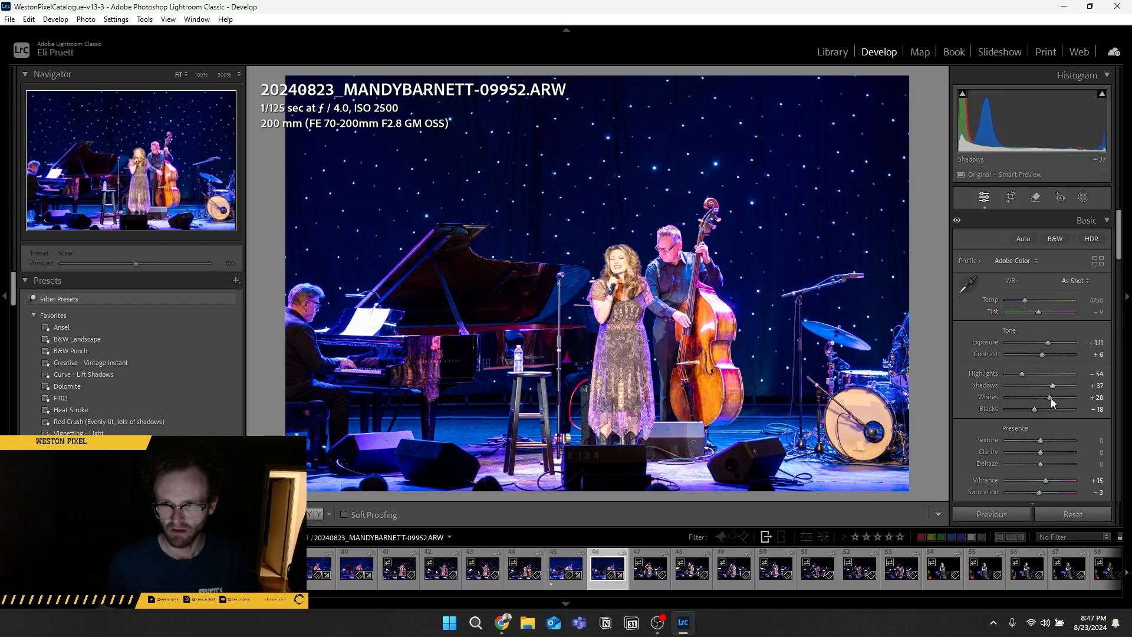
drag(1021, 374, 1018, 374)
drag(1034, 408, 1029, 408)
- Rate photo 09952 one star, flag it as a pick, and copy its develop settings
key(1)
key(p)
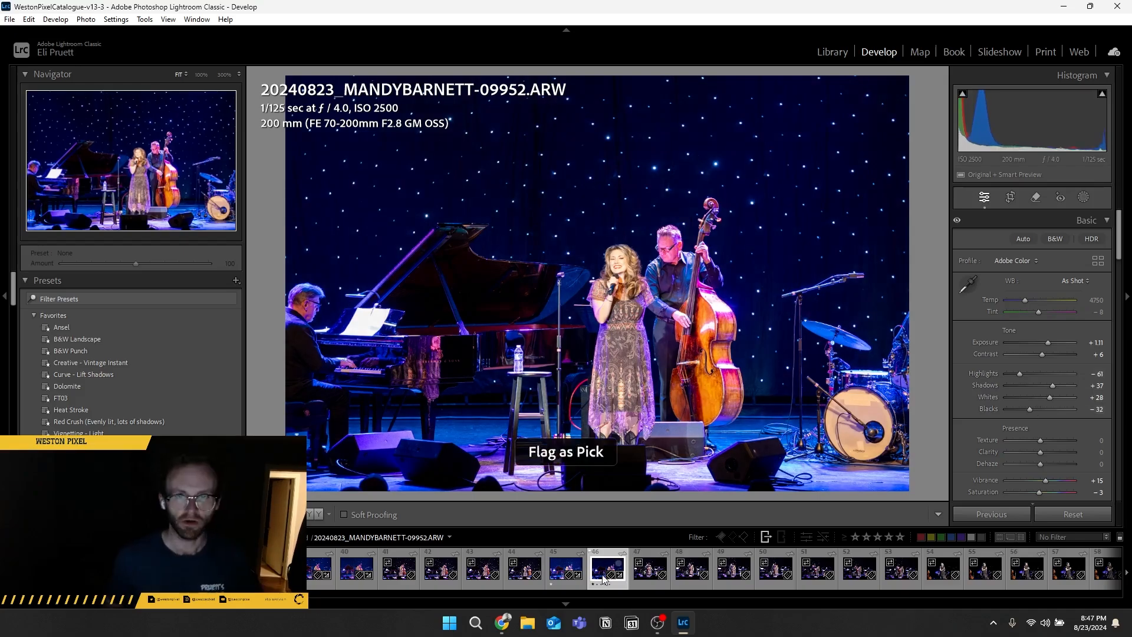
click(637, 571)
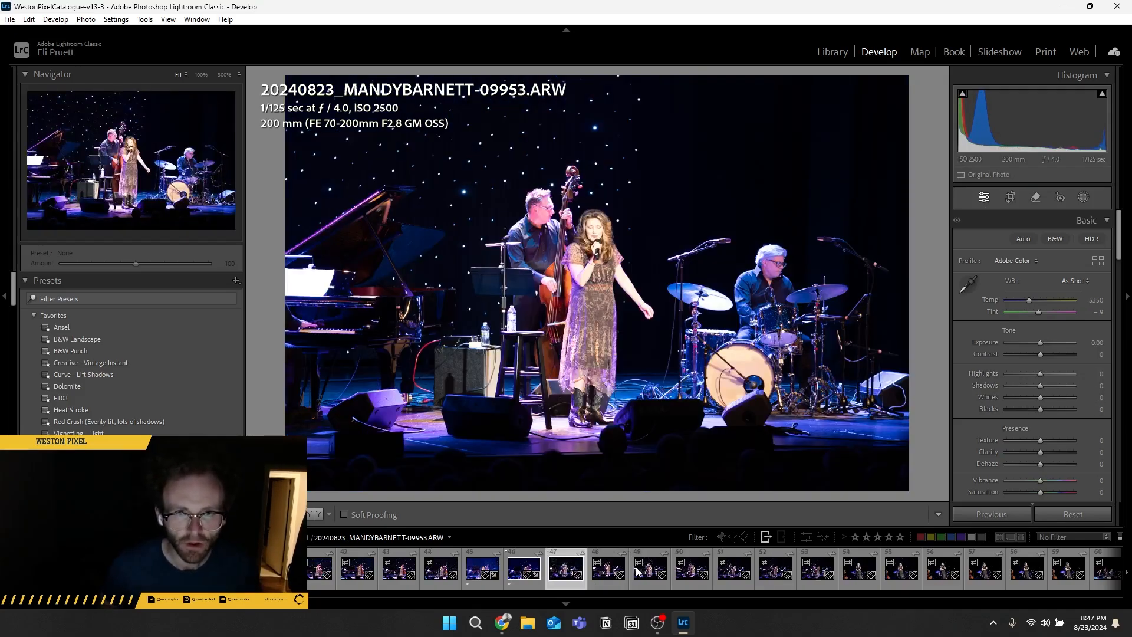
key(Left)
key(Left)
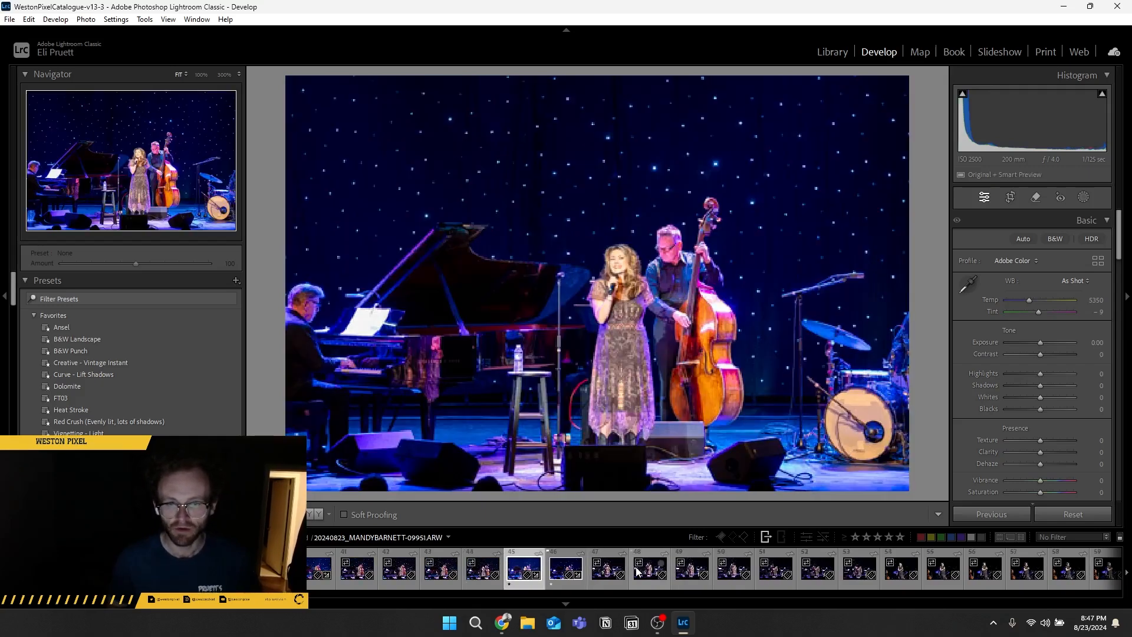
key(Right)
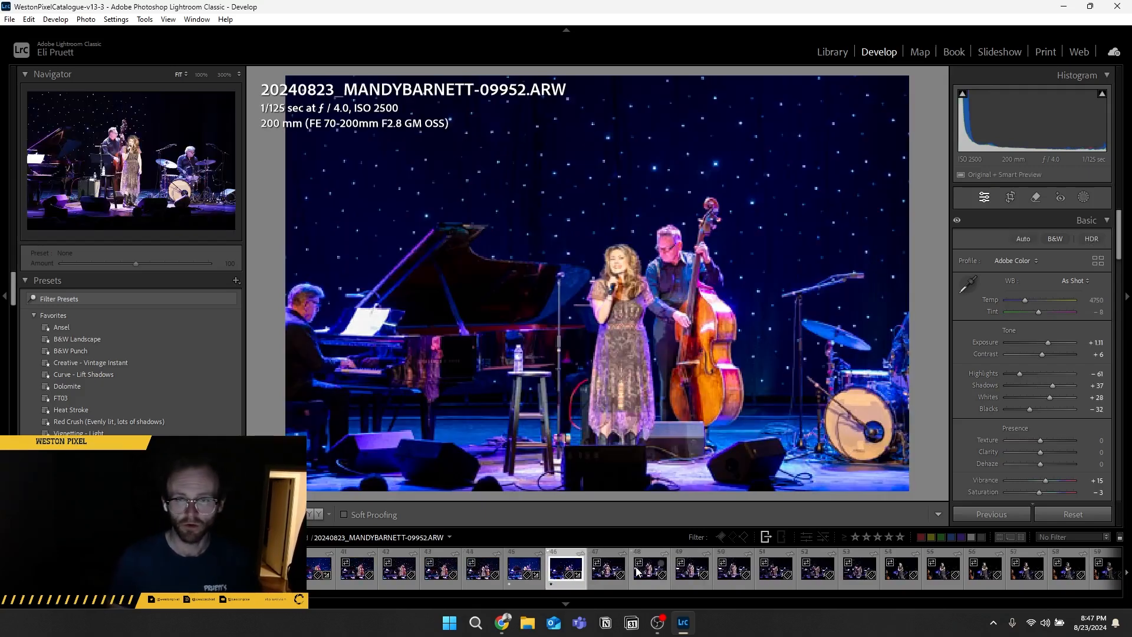
key(ctrl+shift+c)
key(Return)
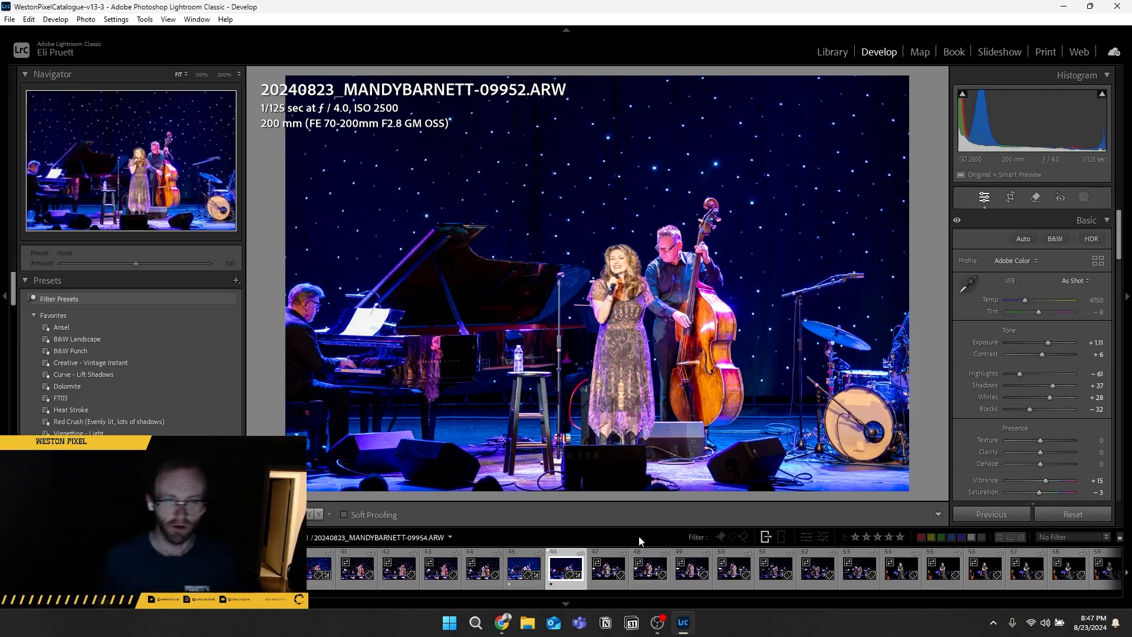
- Review the photos from 09953 through 09967 one by one to find the next shot worth editing
click(623, 557)
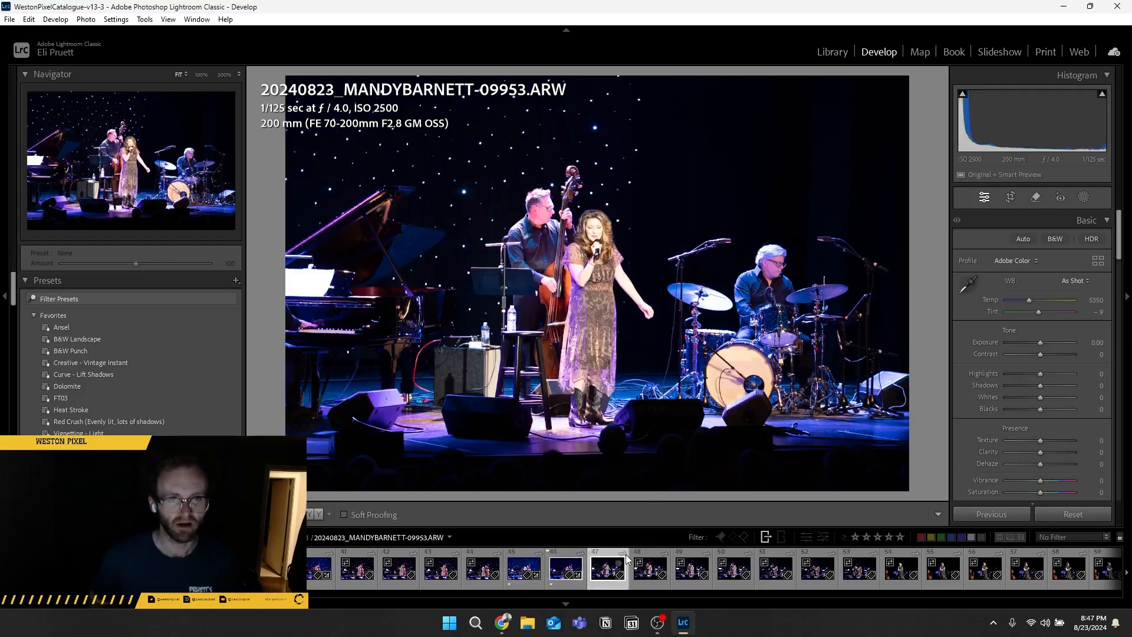
key(Right)
key(Right)
key(Right)
key(Right)
key(Right)
key(Right)
key(Right)
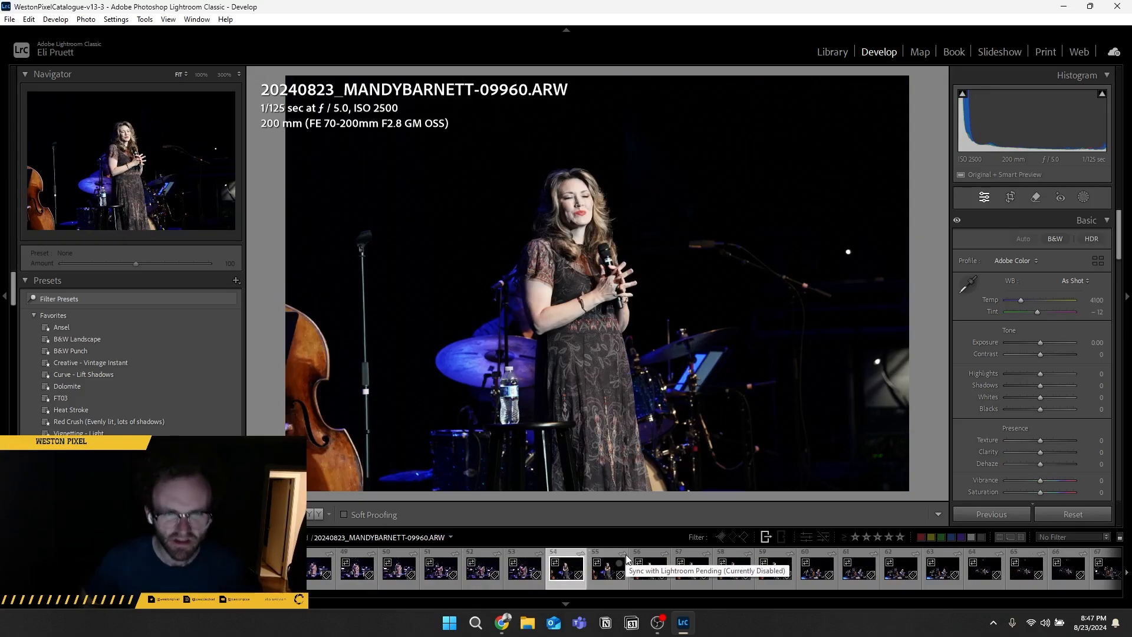
key(Right)
key(Right)
key(Right)
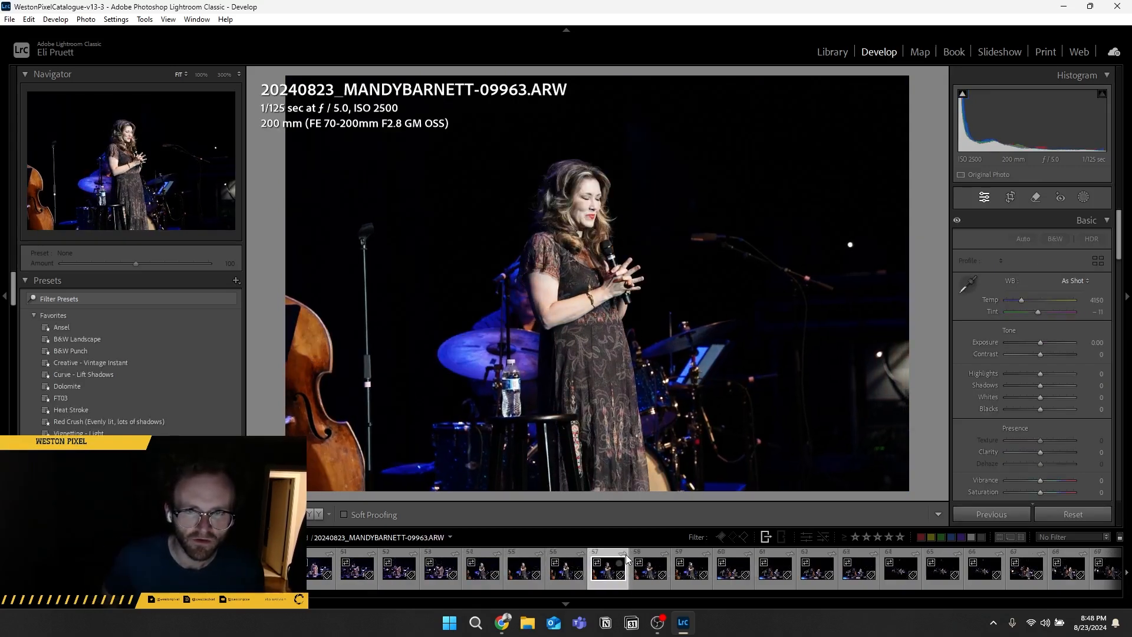
key(Left)
key(Right)
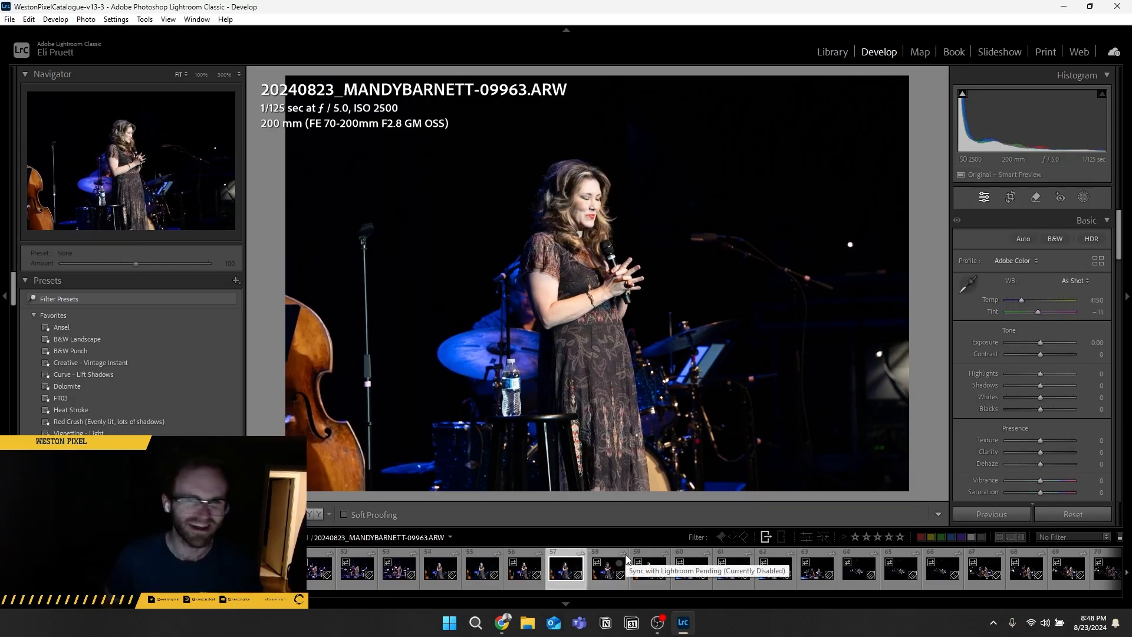
key(Right)
key(Right)
key(Right)
key(Right)
- Check photo 09966 at full screen, apply auto tone, set Shadows +35, Whites +21 and Blacks −30, and flag it as a pick
key(f)
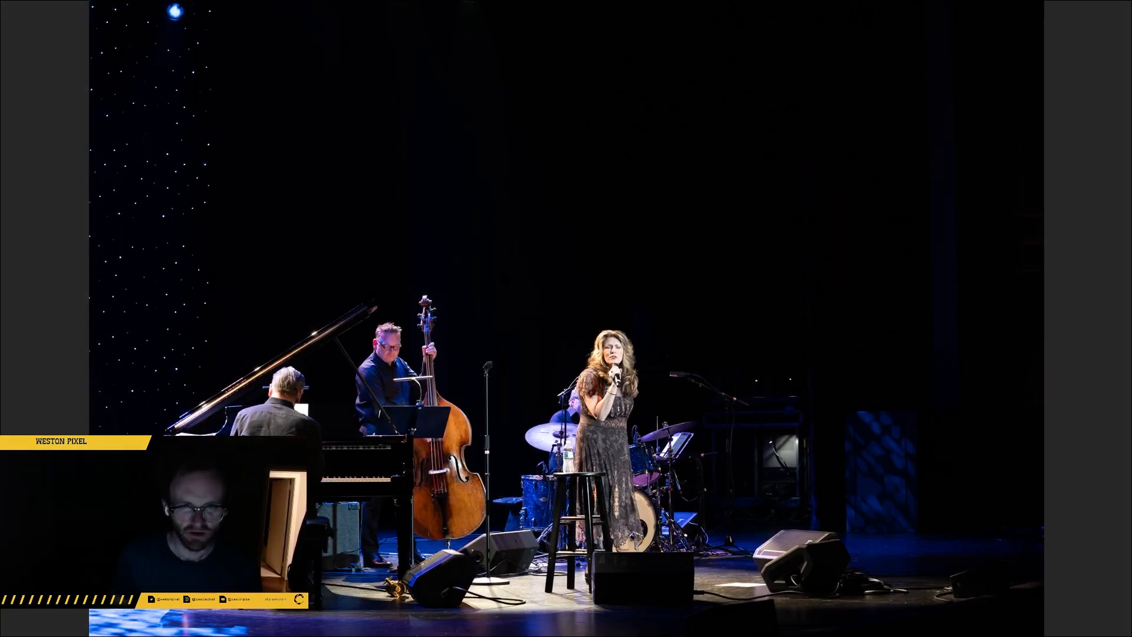
key(Left)
key(Escape)
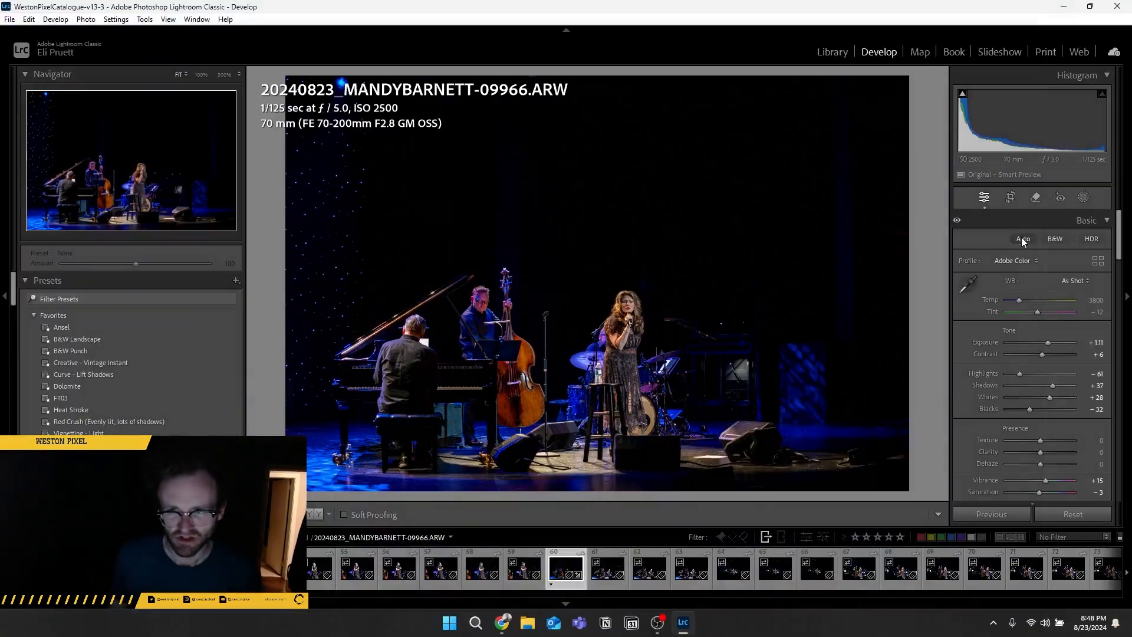
click(1021, 237)
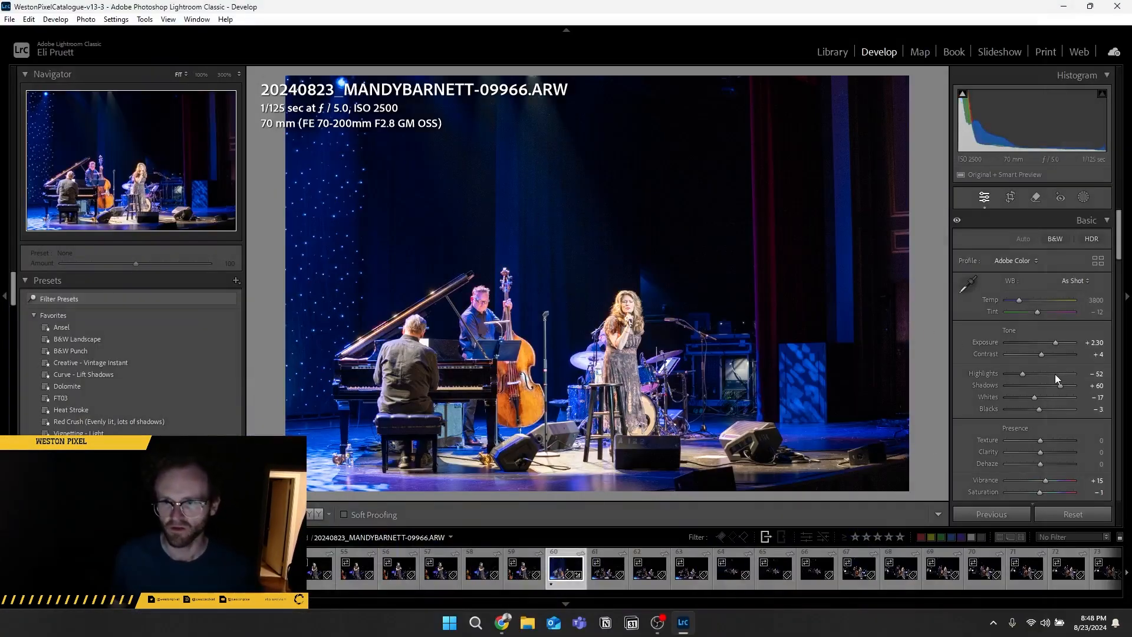
drag(1058, 391, 1030, 410)
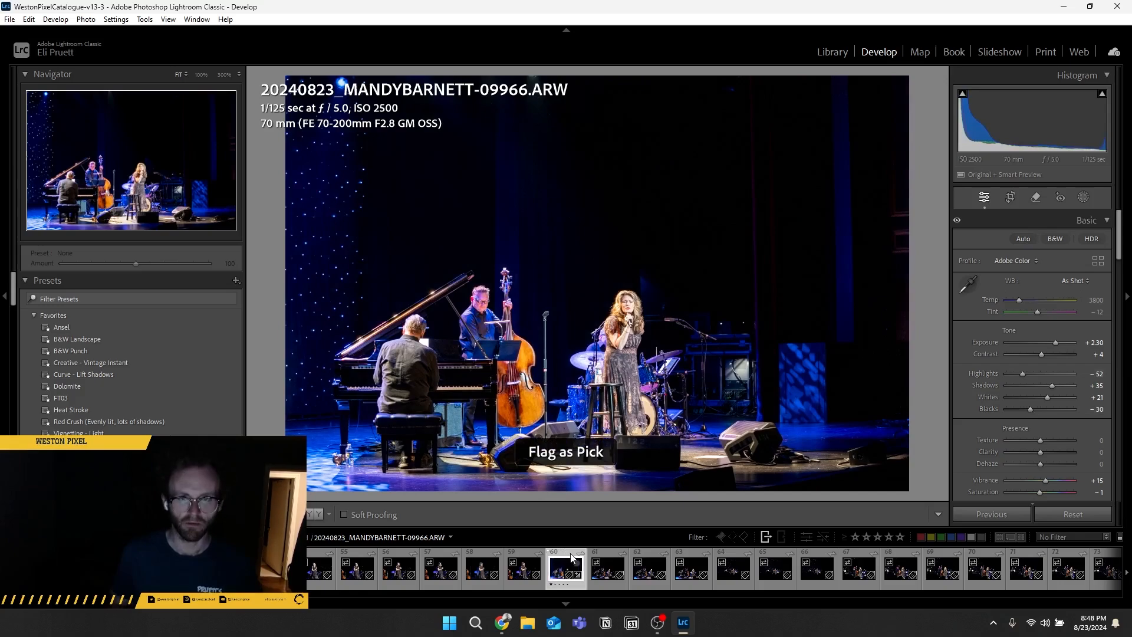
- Examine the wide stage shots following photo 09966 at full screen
key(Right)
key(f)
key(Right)
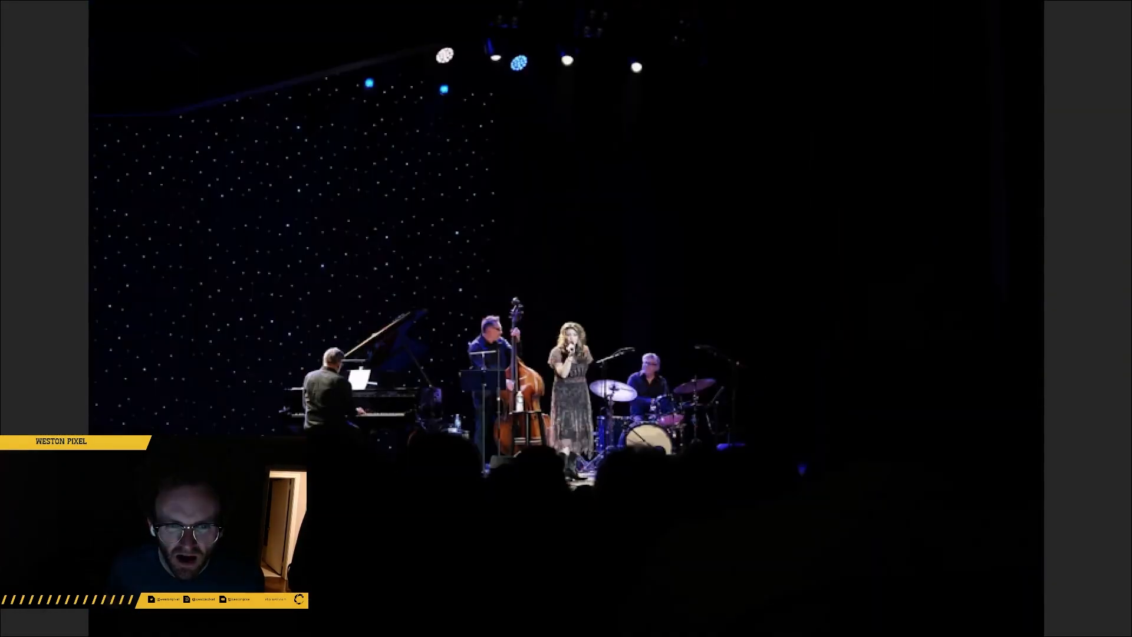
key(Right)
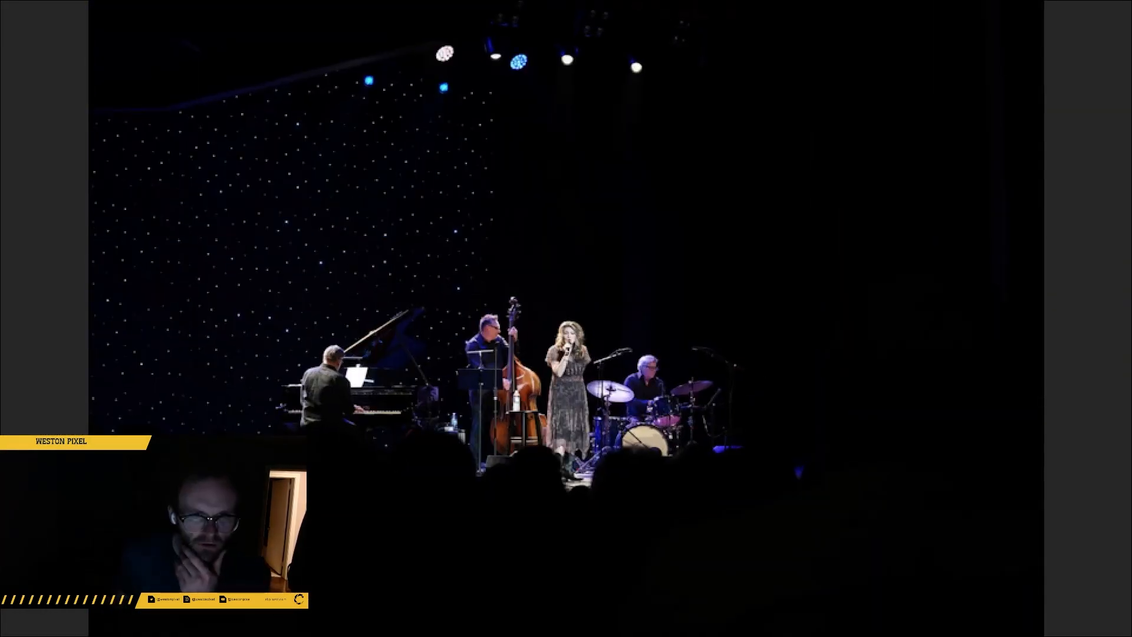
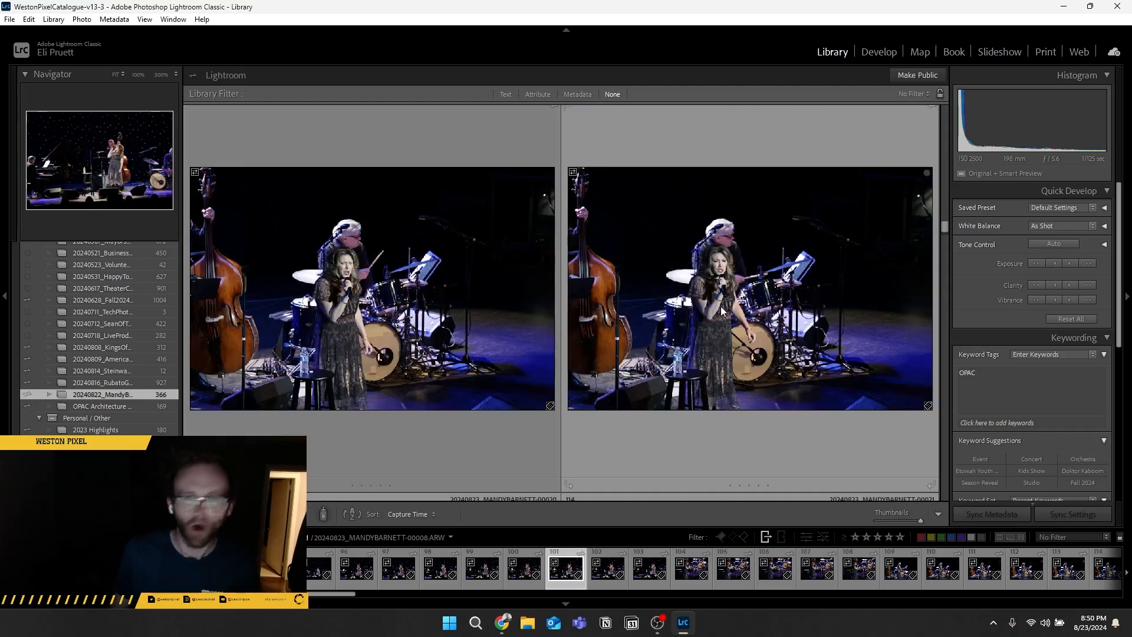
- Rate photo 00016 one star and flag photo 00036 as a pick
scroll(666, 303, down, 2)
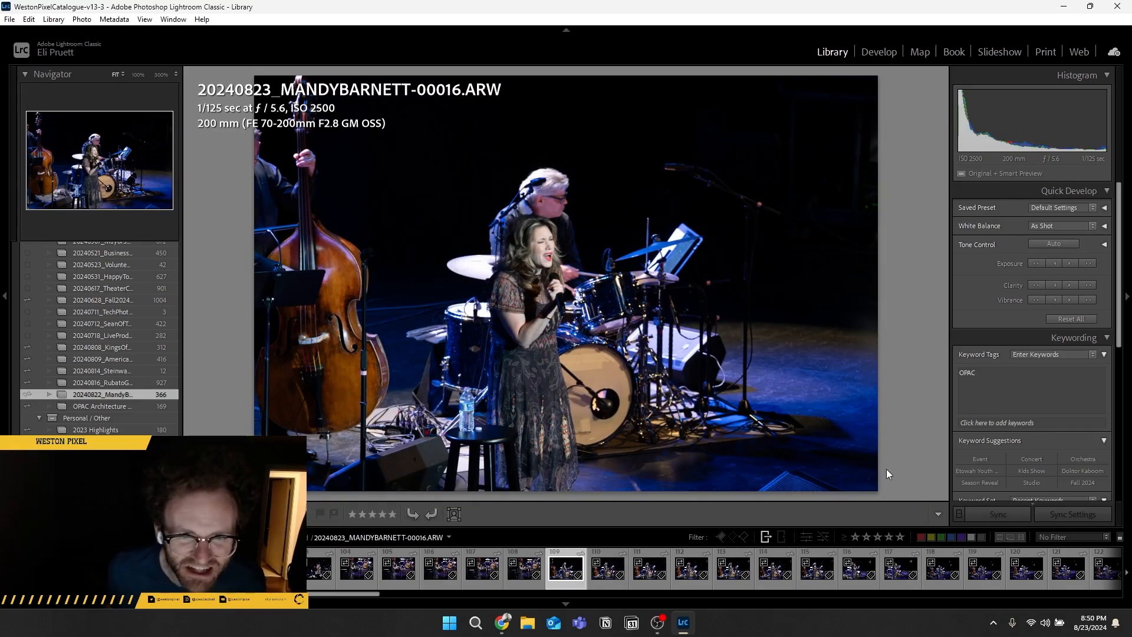
key(1)
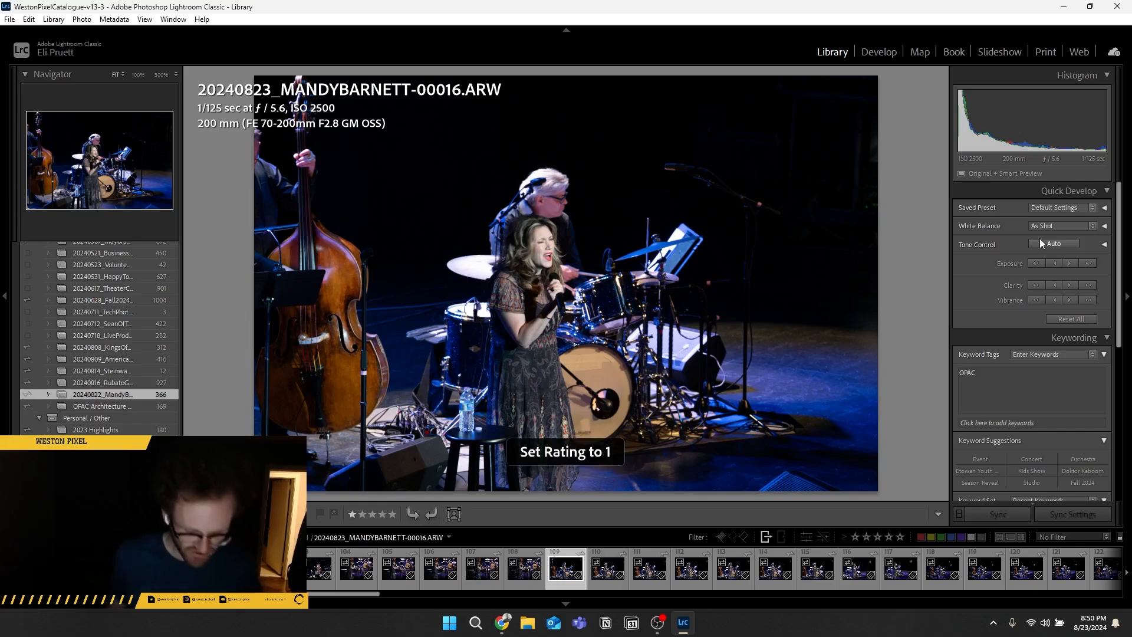
key(g)
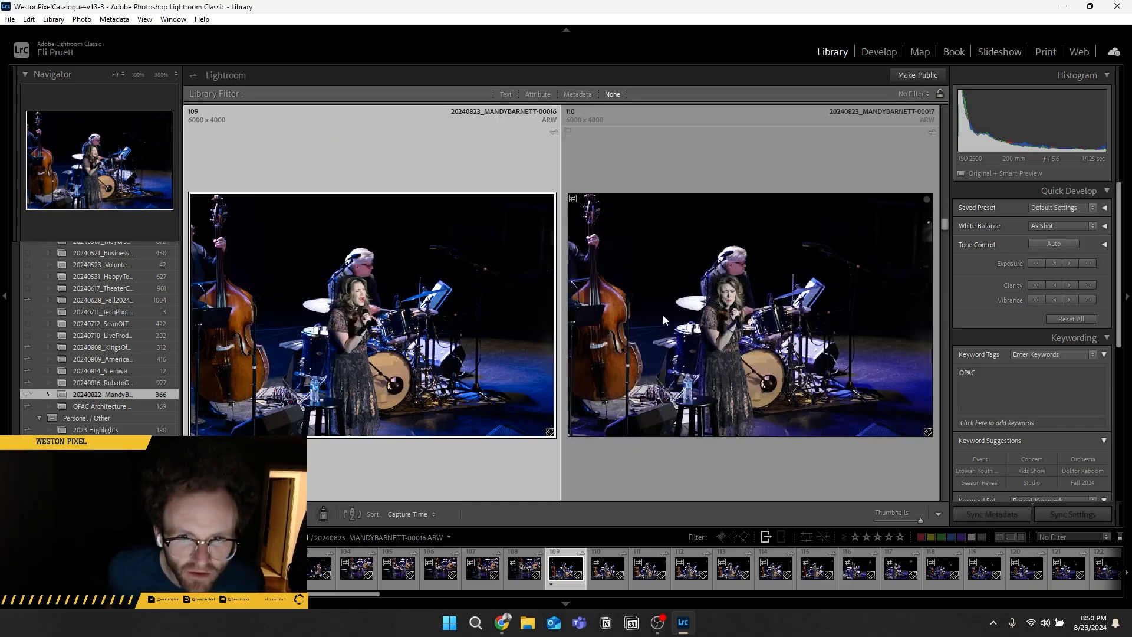
scroll(663, 313, down, 3)
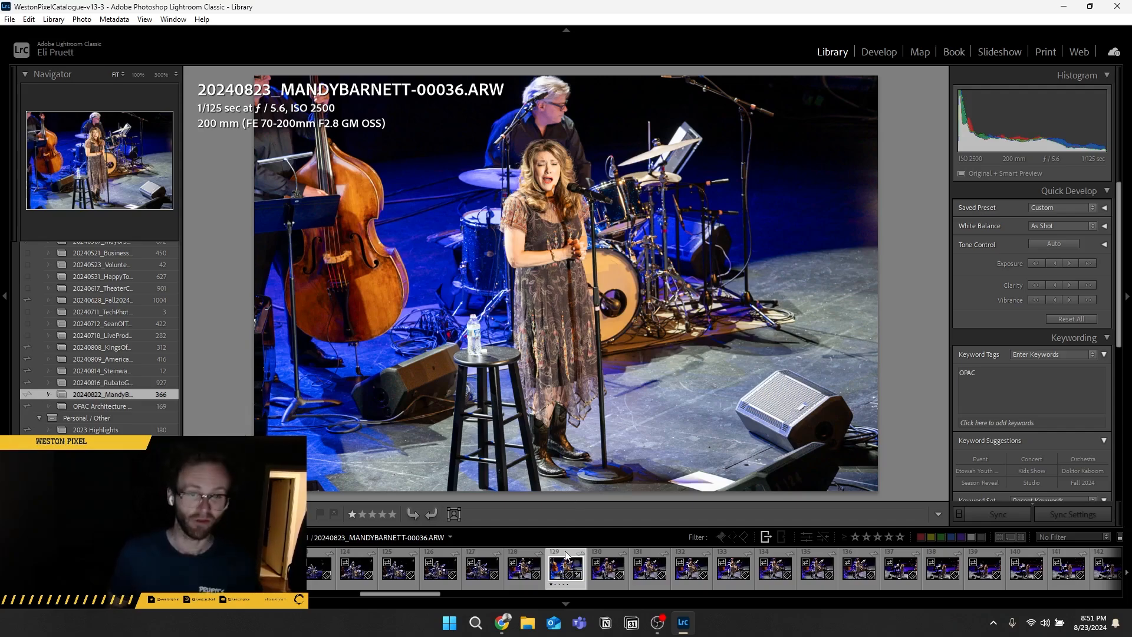
key(p)
- Apply auto tone to photo 00039, flag it as a one-star pick, and paste the copied develop settings onto it
key(Right)
key(Right)
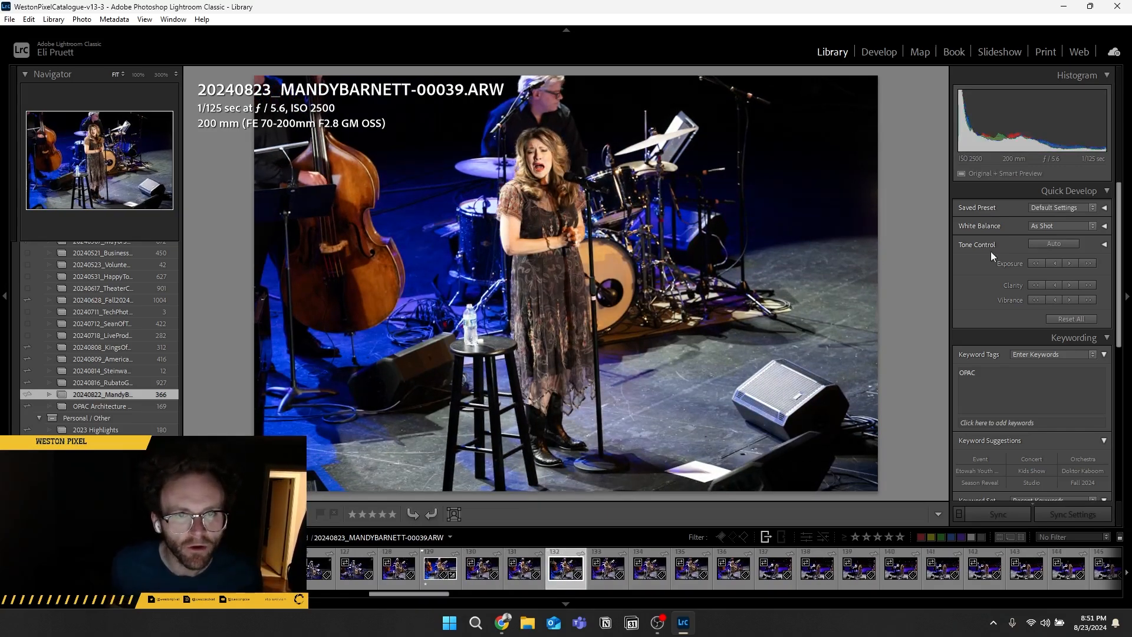
click(1052, 245)
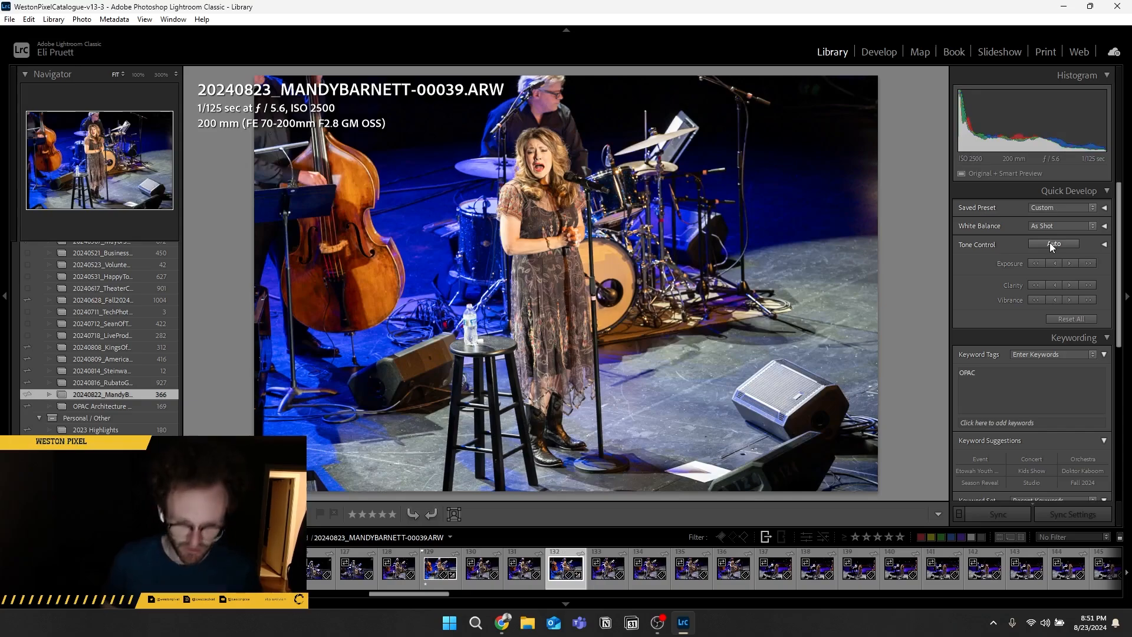
key(p)
key(Left)
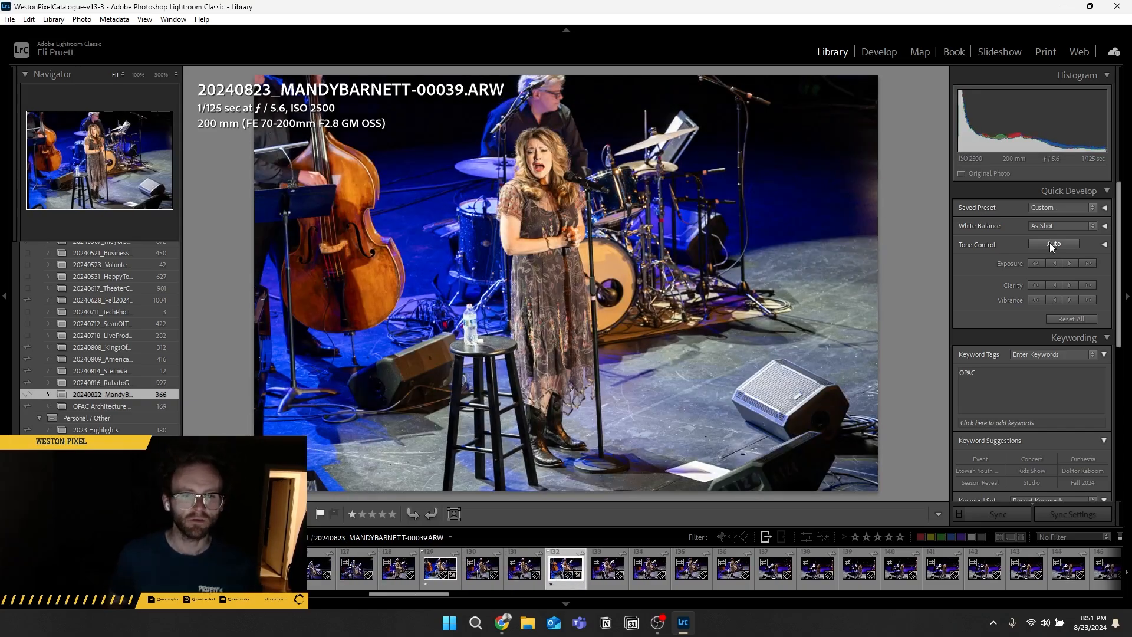
key(ctrl+shift+v)
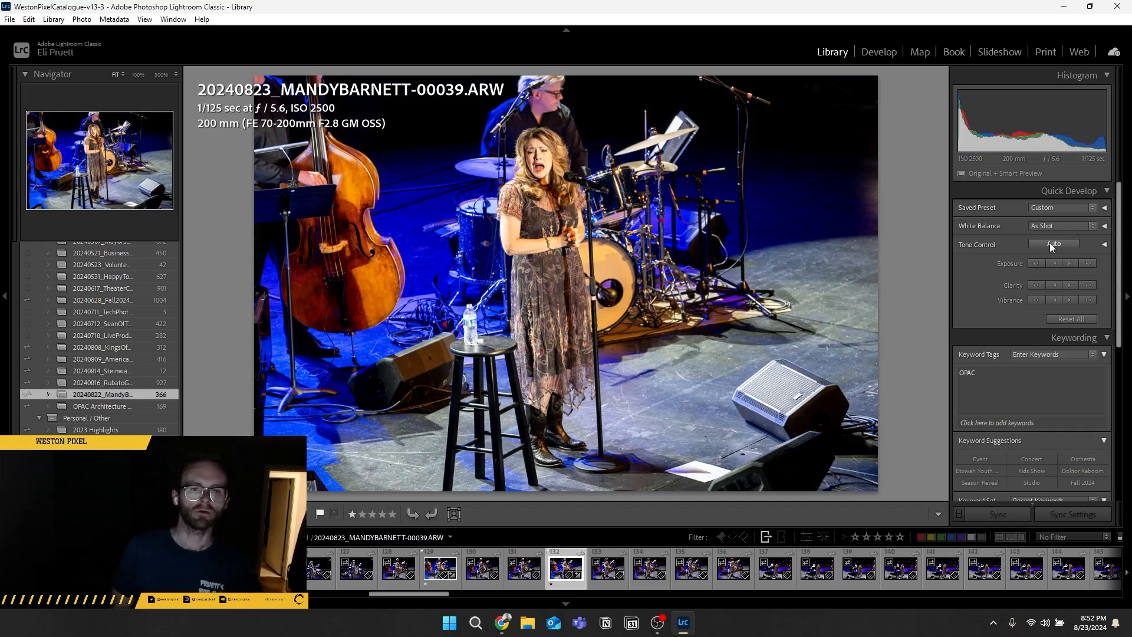
- Return to photo 00036 and paste the copied develop settings onto it
key(Left)
key(Left)
key(Left)
key(ctrl+shift+v)
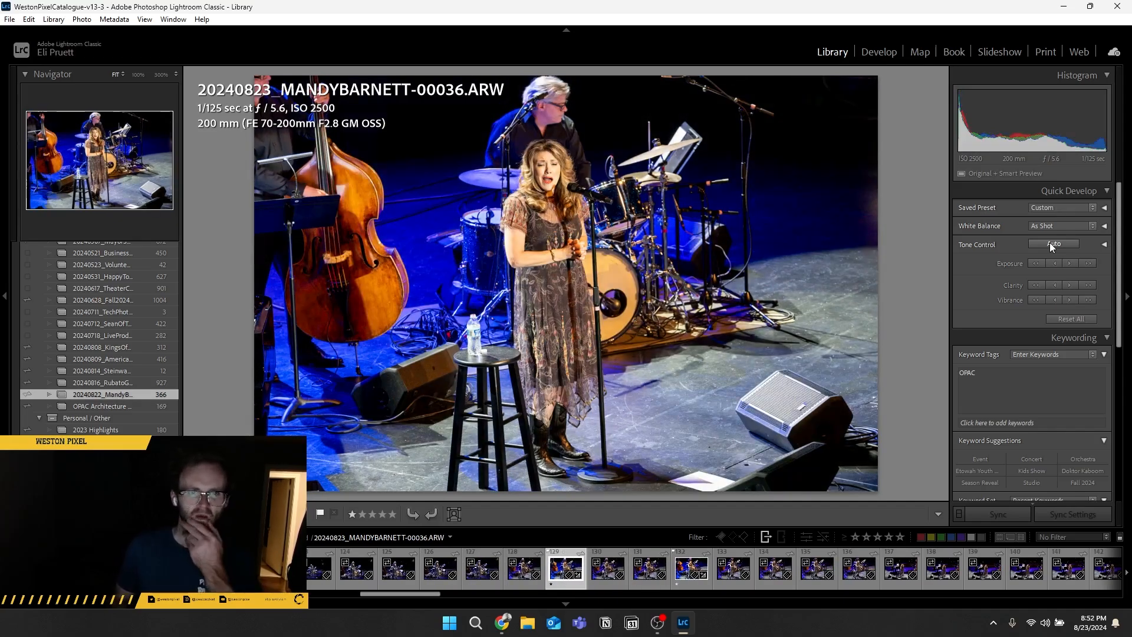
- Review the photos after 00036 through 00049 one by one for a good shot of the singer beside the piano
key(Right)
key(Right)
key(Right)
key(Right)
key(Right)
key(Right)
key(Right)
key(Right)
key(Right)
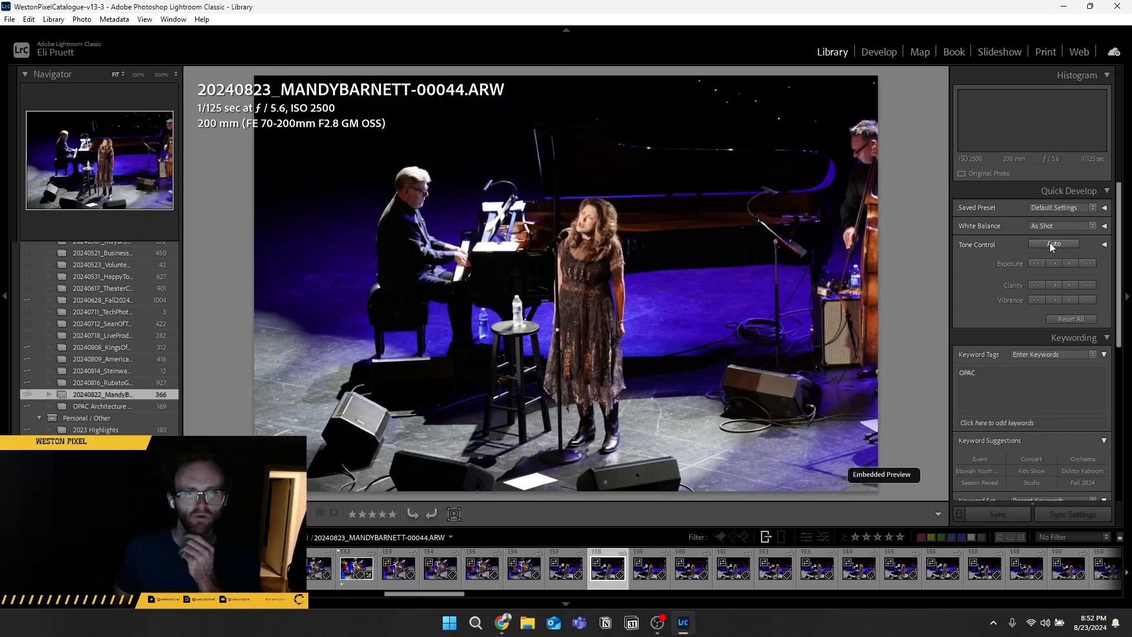
key(Right)
key(Right)
key(Right)
key(Right)
key(Right)
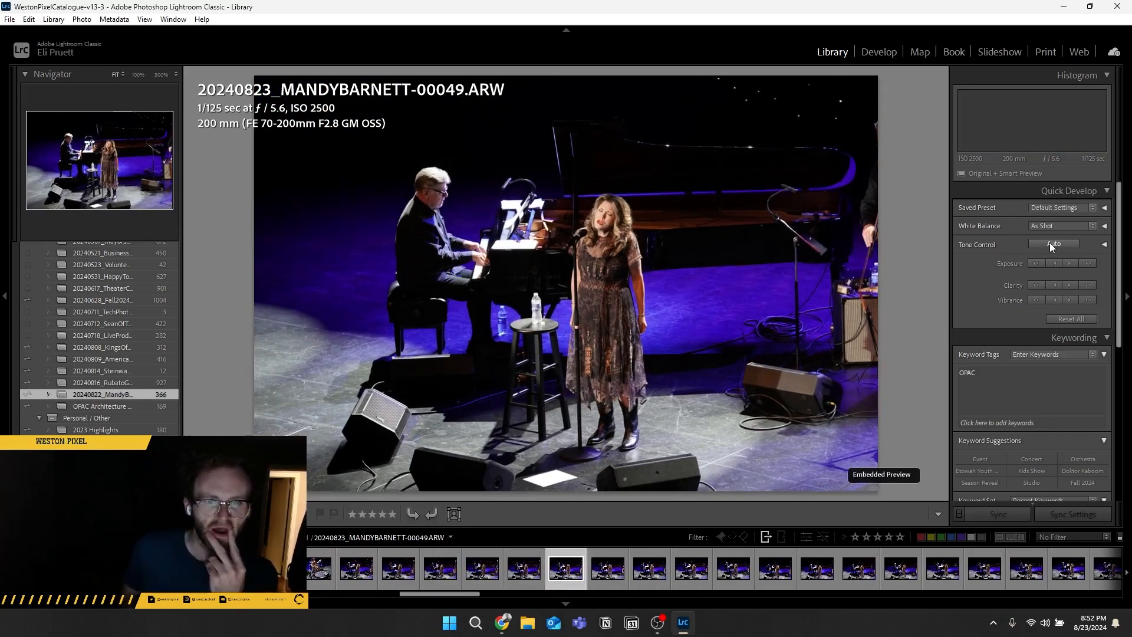
- Go back to photo 00046 and paste the copied develop settings onto it
key(Left)
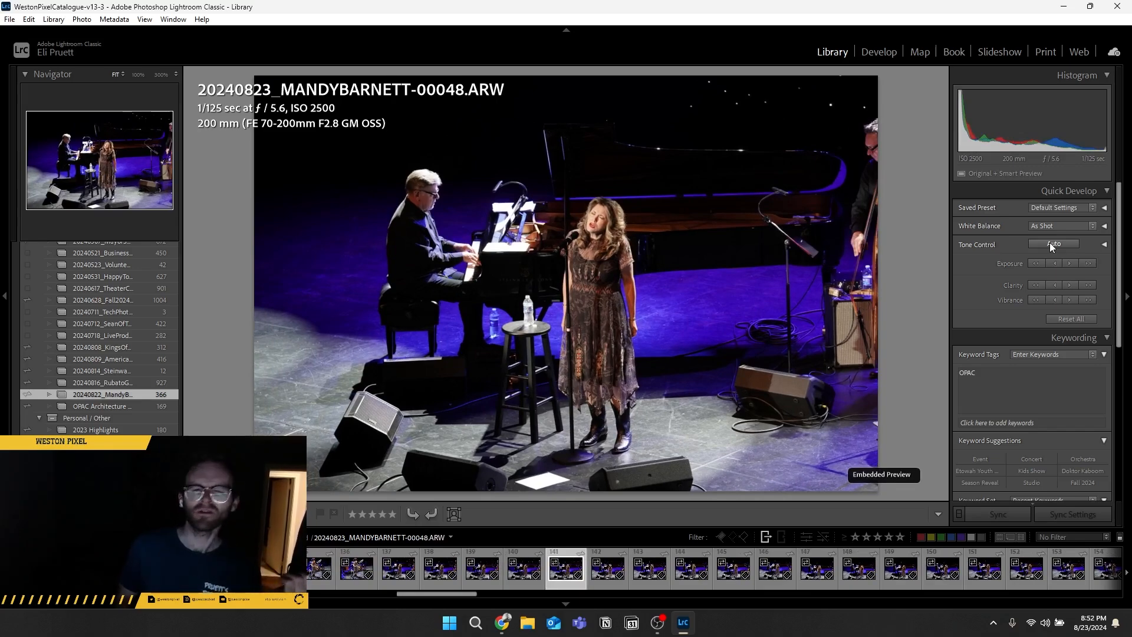
key(Left)
key(Left)
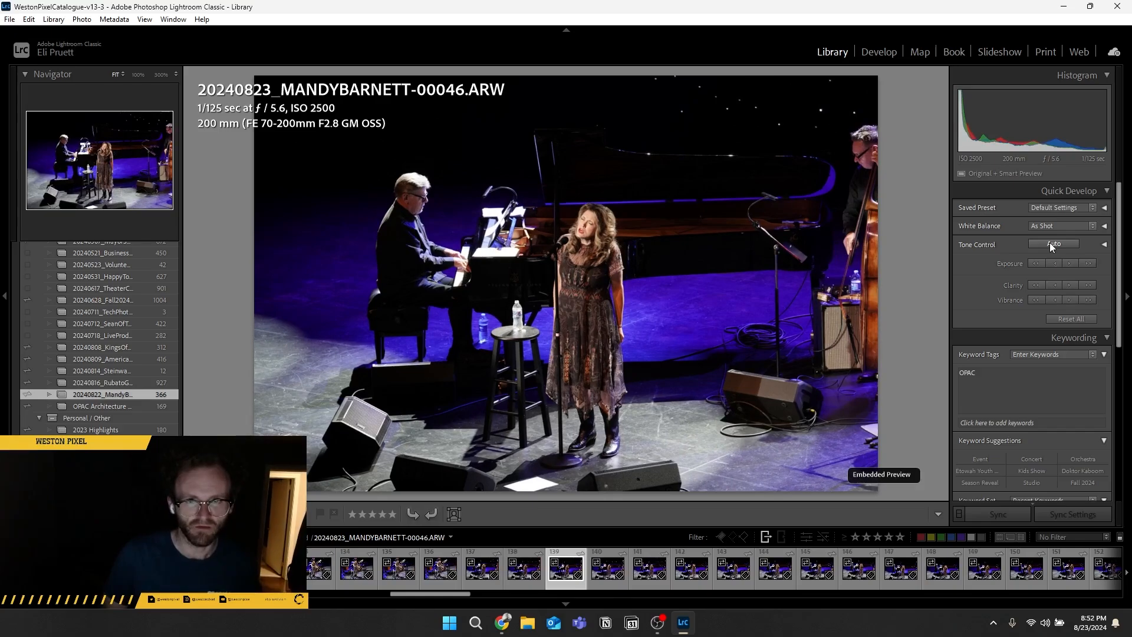
key(ctrl+shift+v)
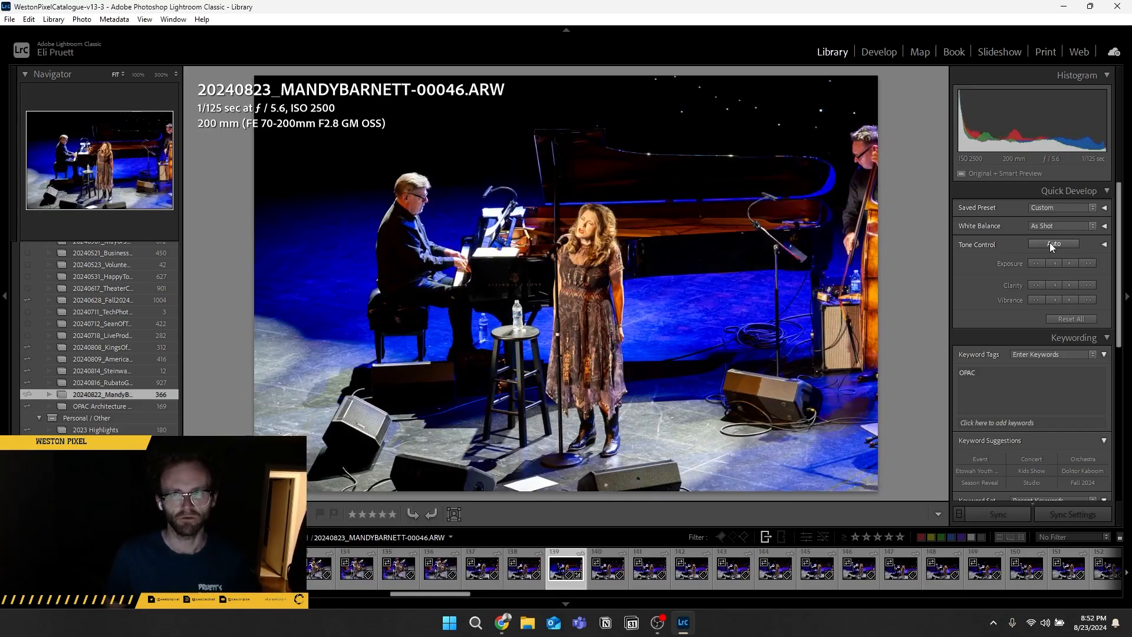
- Review the singer and pianist shots from 00047 through 00062 one by one
key(Right)
key(Right)
key(Right)
key(Right)
key(Right)
key(Right)
key(Right)
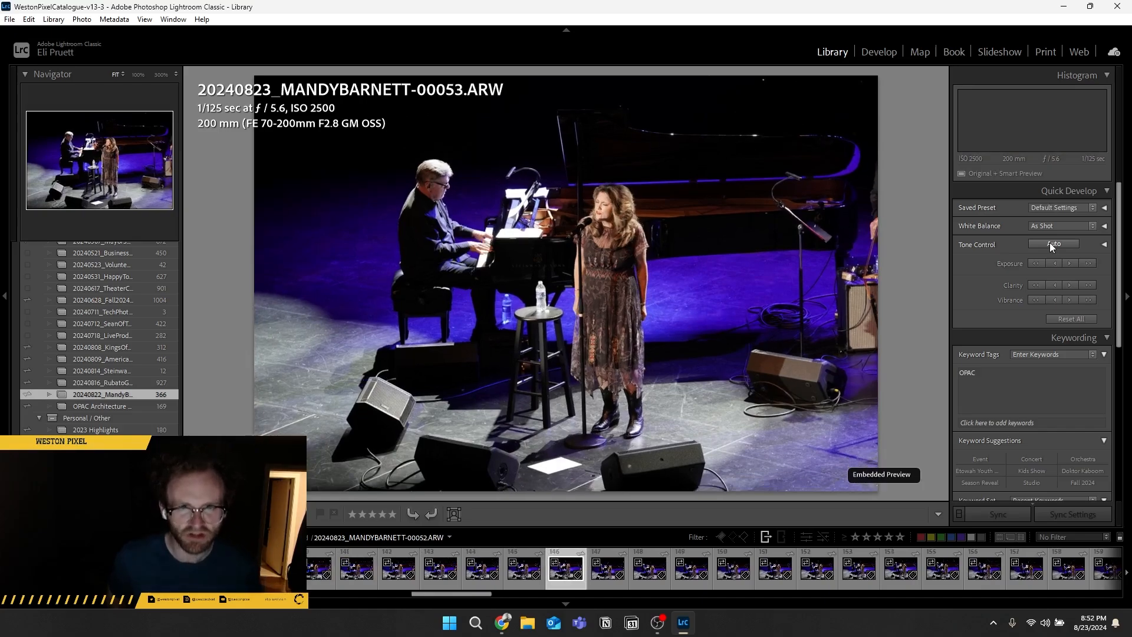
key(Right)
key(Right)
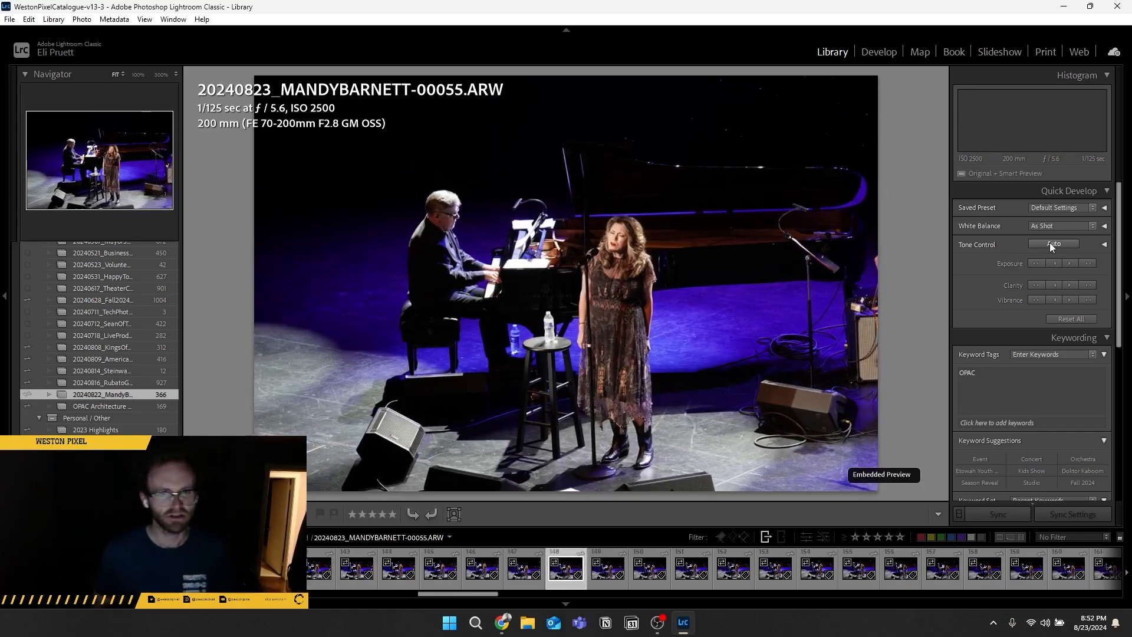
key(Right)
key(Right)
key(Right)
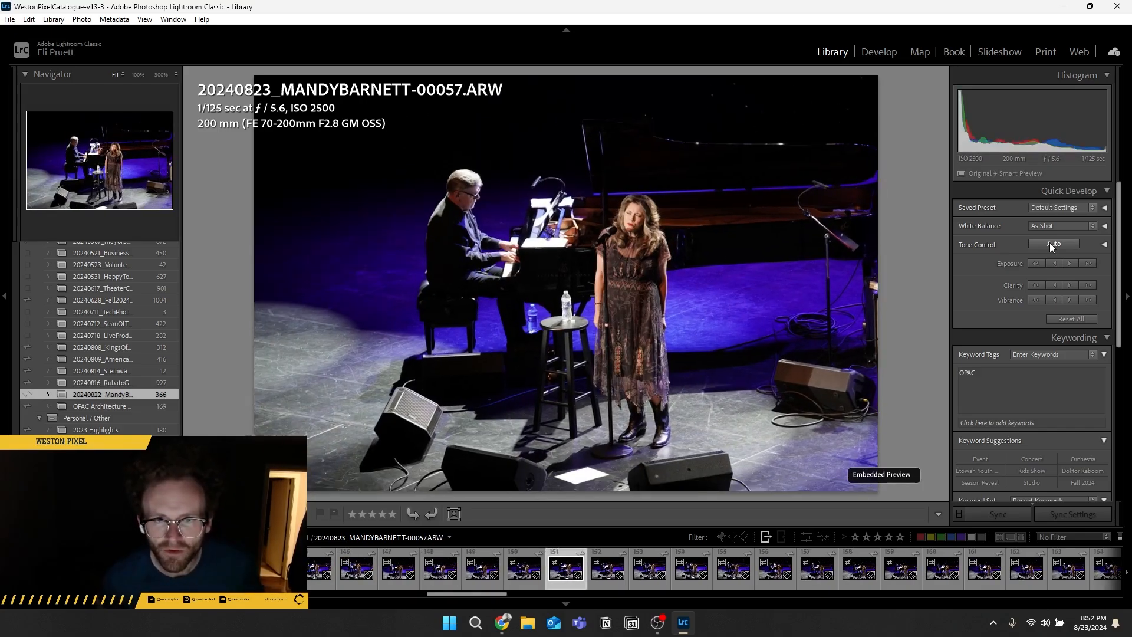
key(Right)
key(Right)
key(Right)
key(Right)
key(Right)
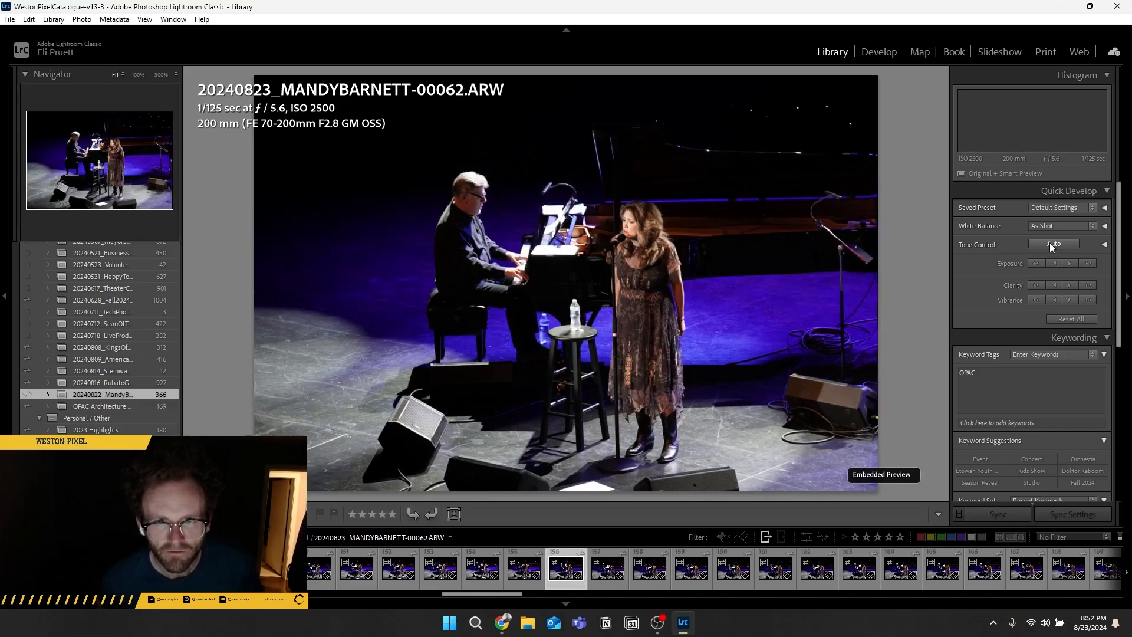
- Check the edited piano shot near 00062 at full screen and rate it one star
key(f)
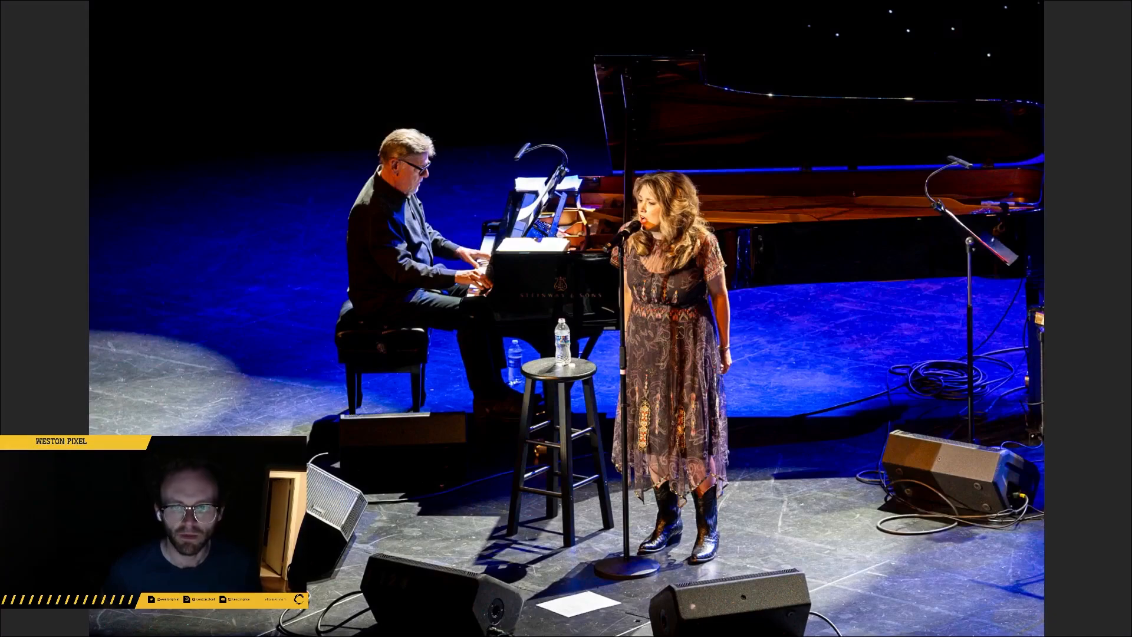
key(1)
key(f)
- Compare the following piano shots at full screen, apply the copied develop settings to photo 00081, and flag it as a pick
key(Right)
key(Right)
key(Right)
key(Right)
key(Right)
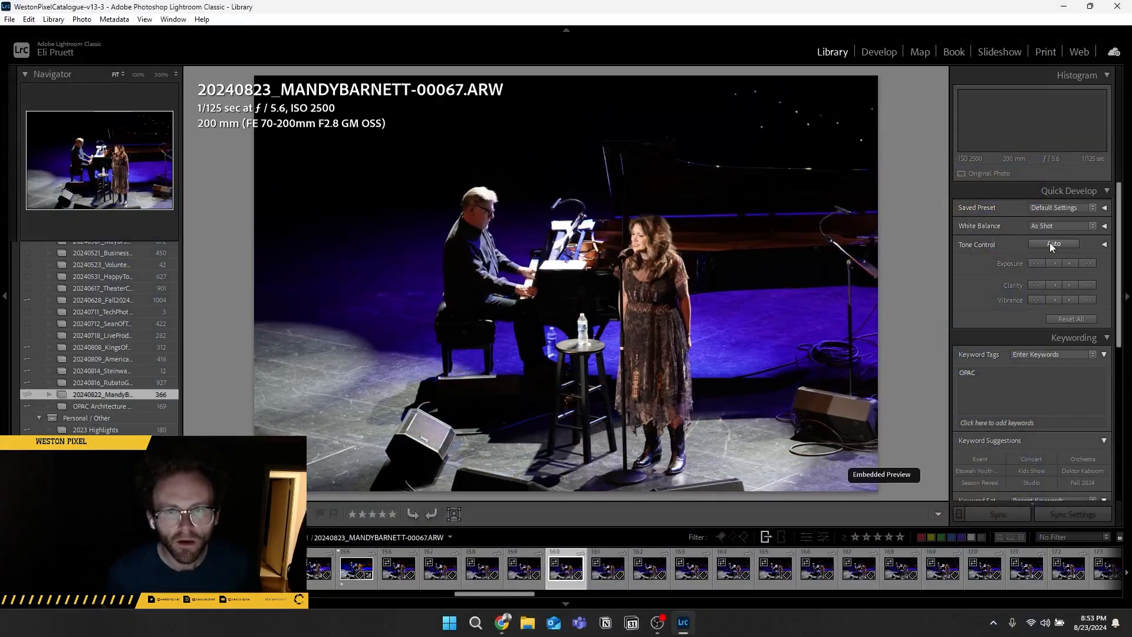
key(f)
key(Right)
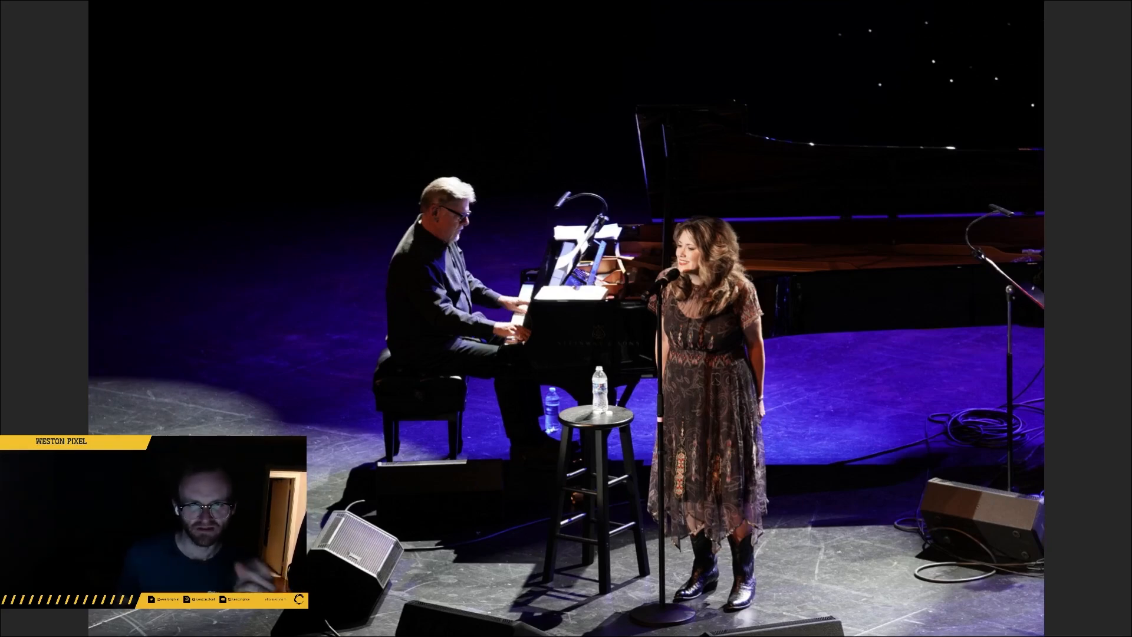
key(Right)
key(Left)
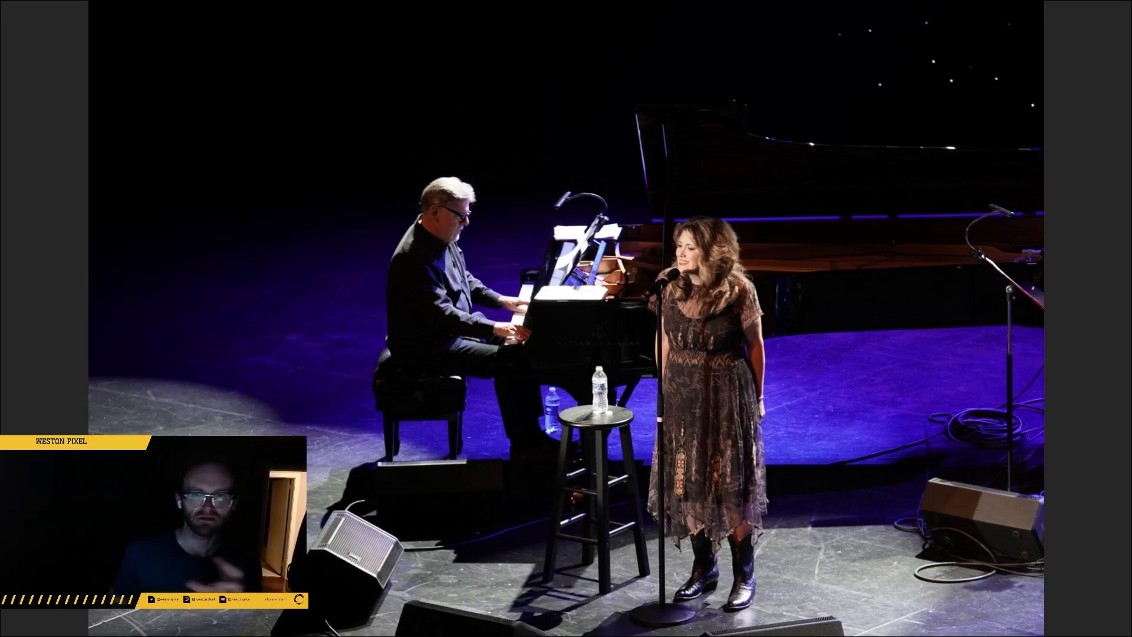
key(Right)
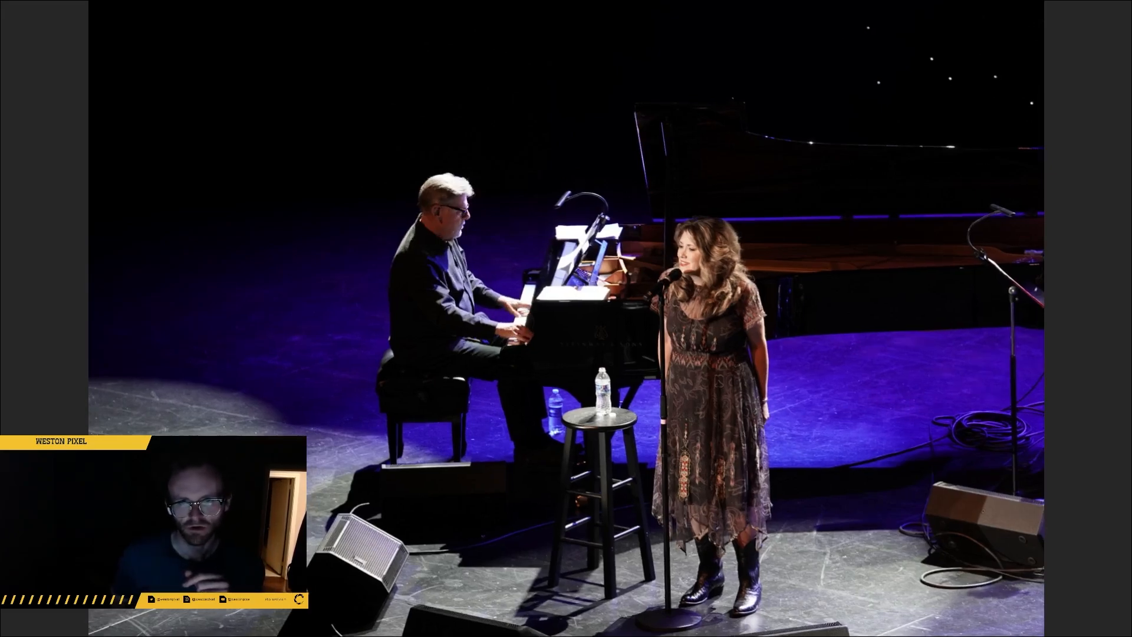
key(Right)
key(Right)
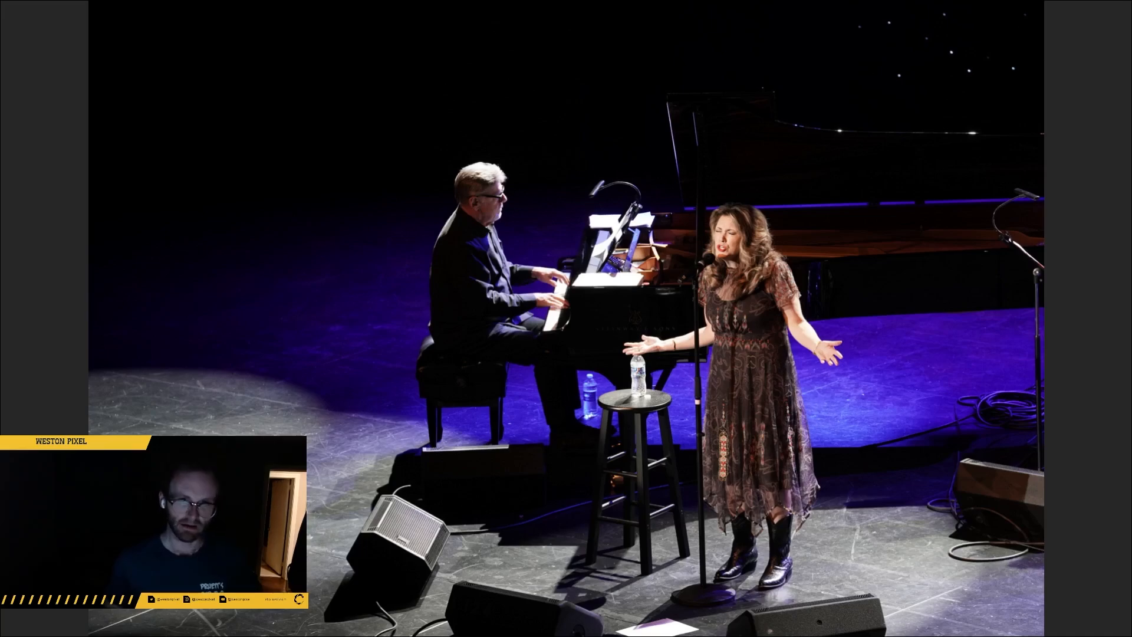
key(Escape)
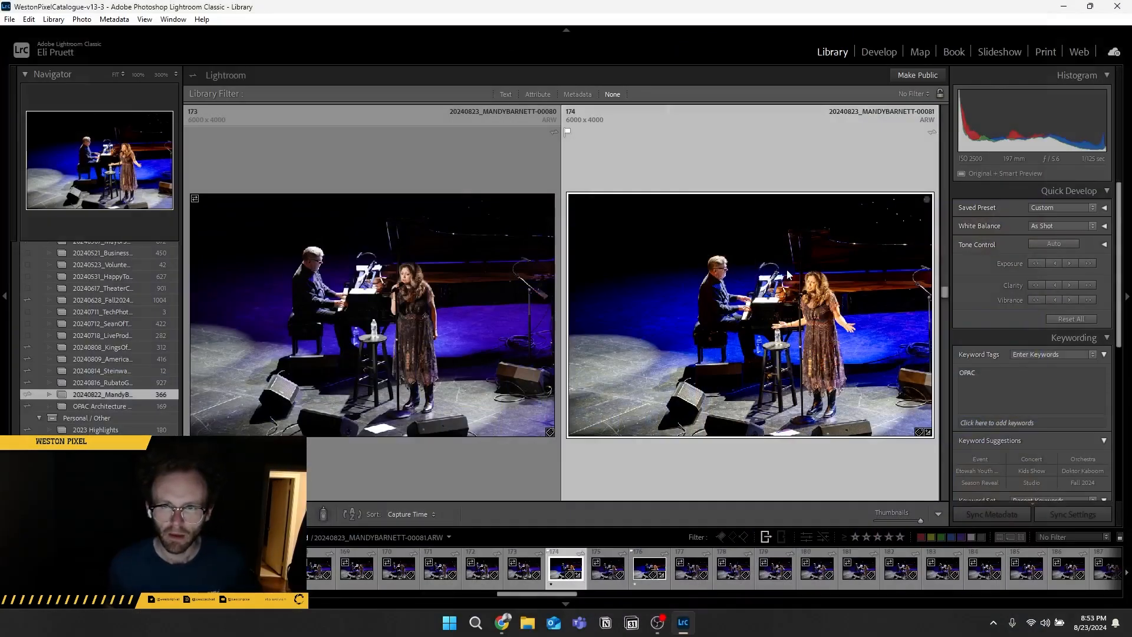
- Review the photos after 00081 one by one up to the wide stage shots around 00100
key(Right)
key(Right)
key(e)
key(Right)
key(Right)
key(Right)
key(Right)
key(Right)
key(Right)
key(Right)
key(Right)
key(Right)
key(Right)
key(Right)
key(Right)
key(Right)
key(Right)
key(Right)
key(Right)
key(Right)
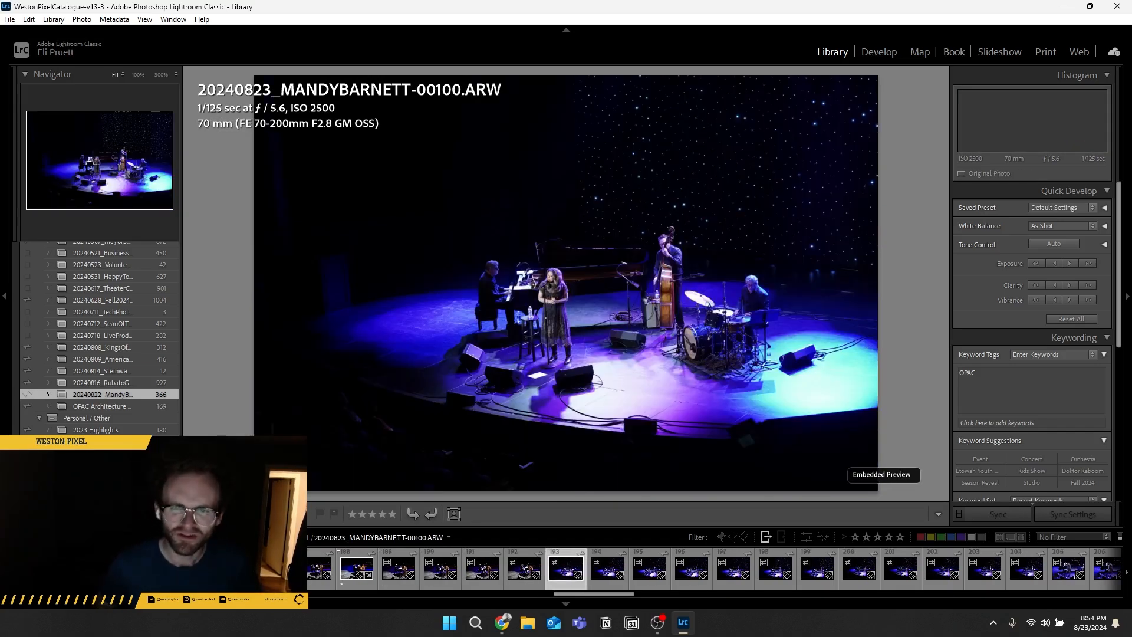
- Paste the copied develop settings onto wide stage photo 00102, apply auto tone, and rate it one star
key(Right)
key(Right)
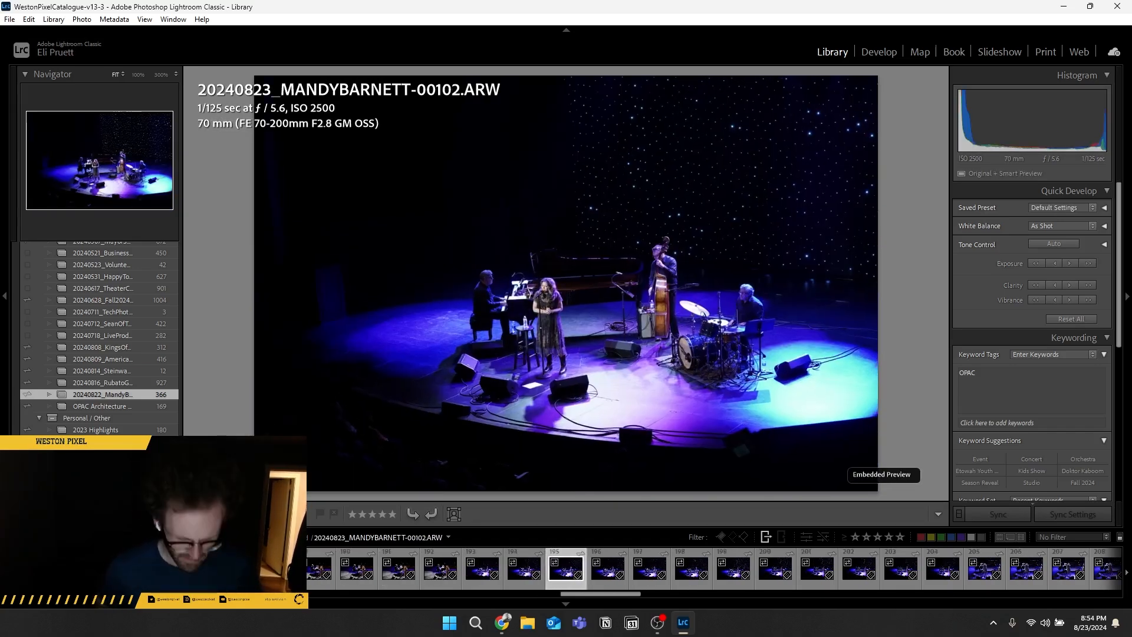
key(ctrl+shift+v)
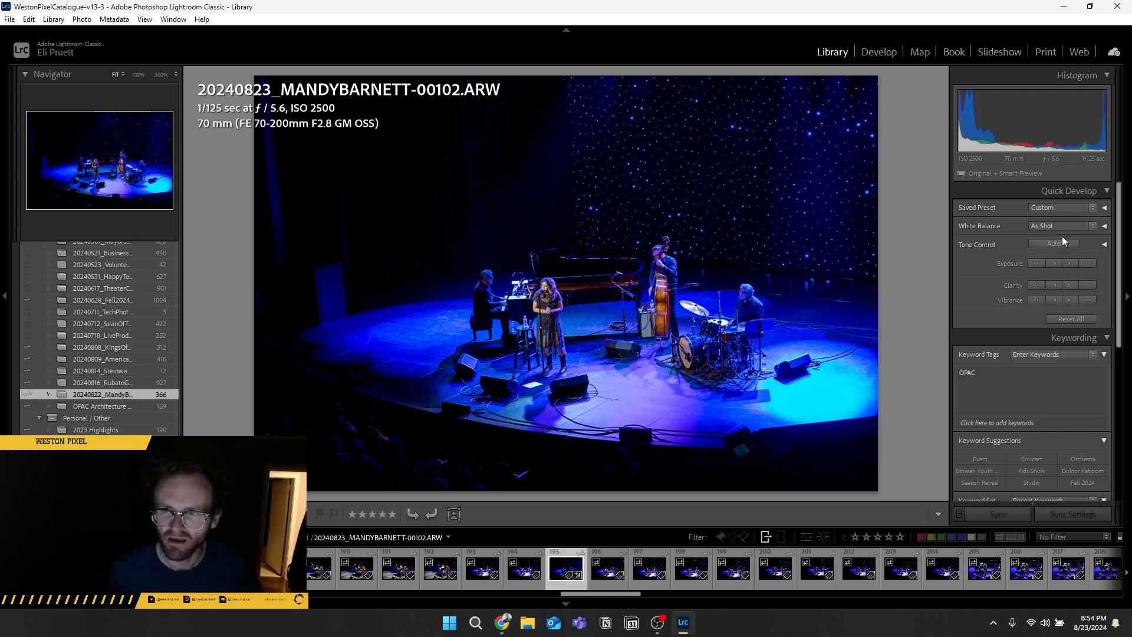
click(1063, 242)
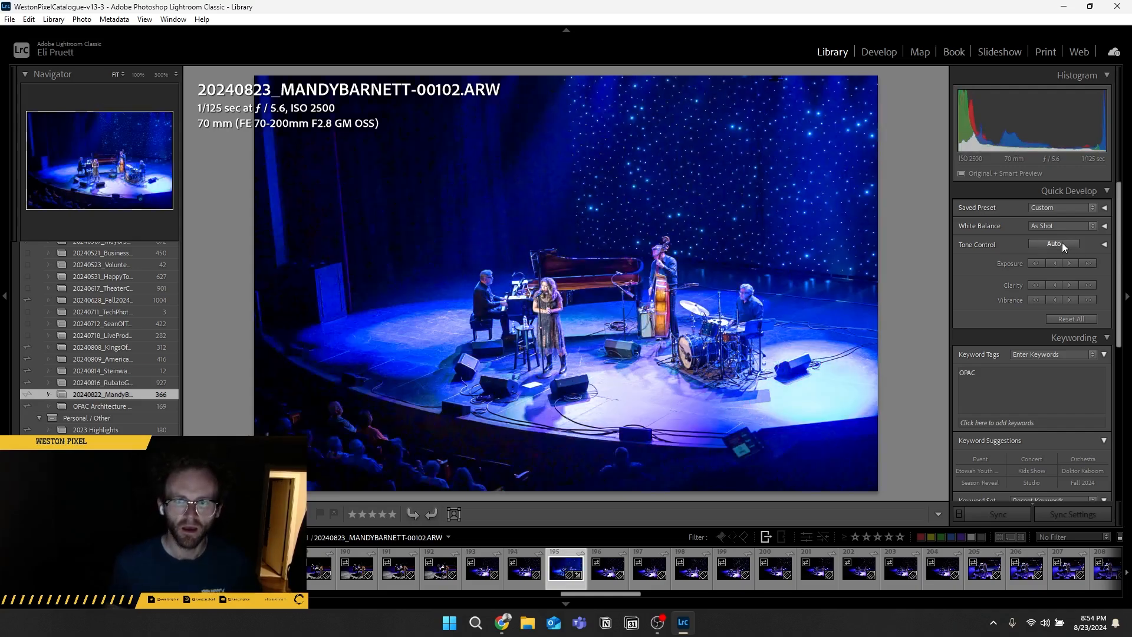
key(1)
- Review the wide stage shots and closer piano shots from 00103 through 00147 to find the next photo worth editing
key(Right)
key(Right)
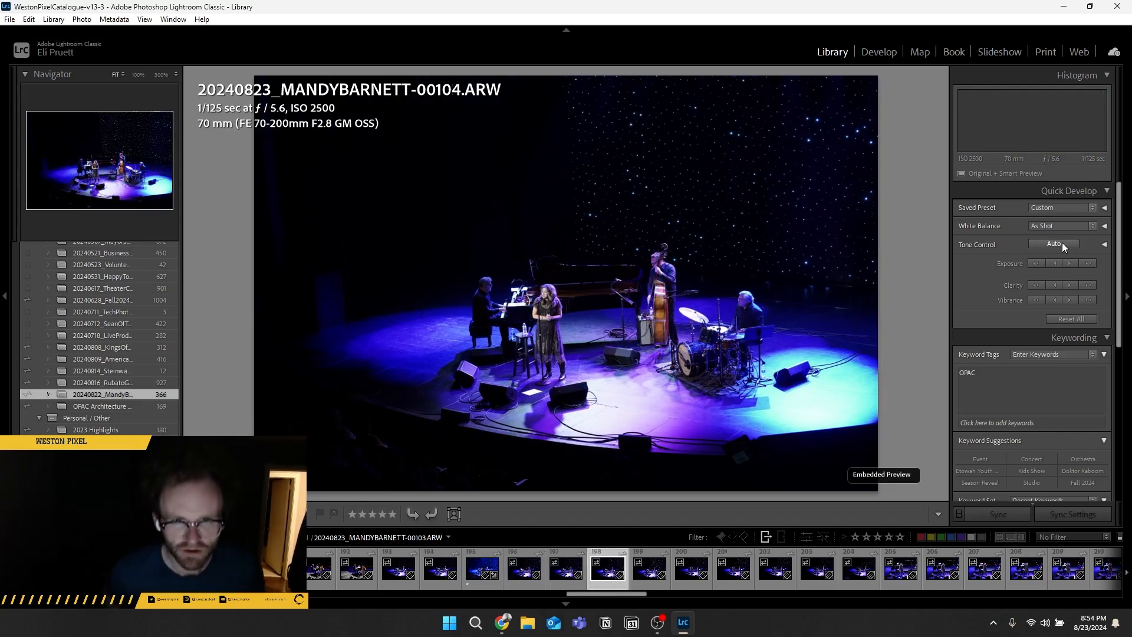
key(Right)
key(Right)
key(Right)
key(Right)
key(Right)
key(Right)
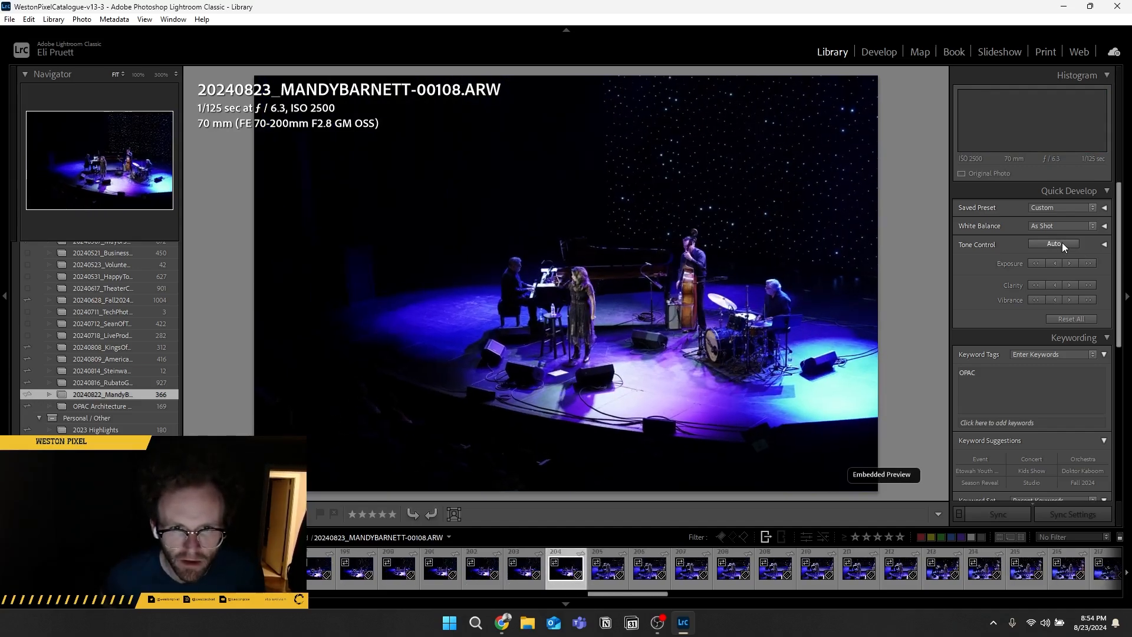
key(Right)
key(Right)
key(Right)
key(Right)
key(Right)
key(Right)
key(Right)
key(Right)
key(Right)
key(Right)
key(Right)
key(Right)
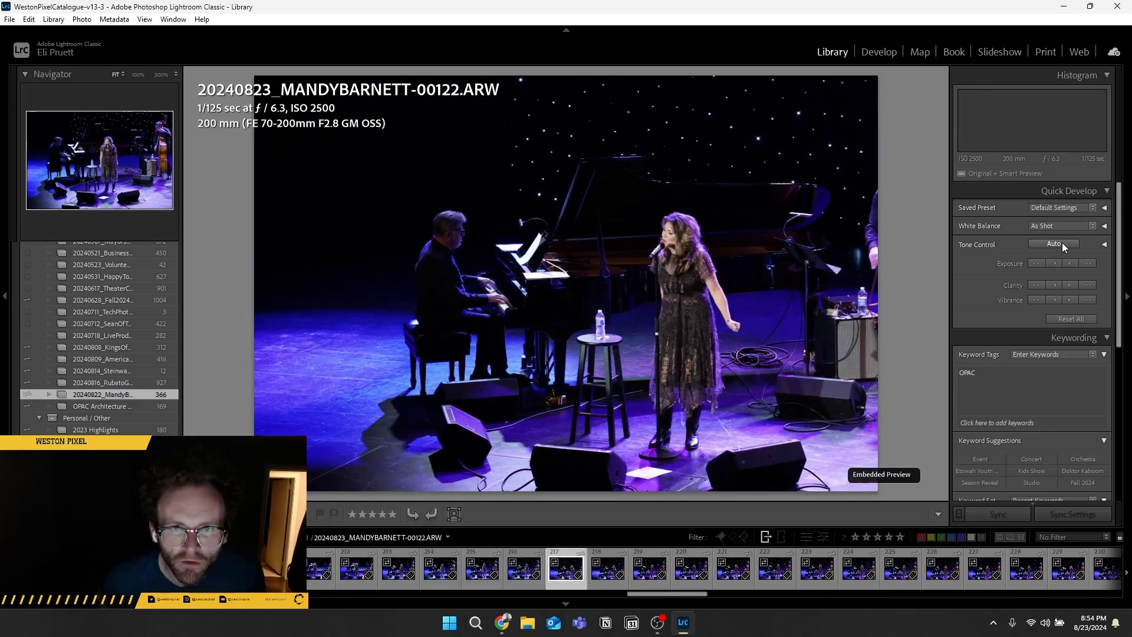
key(Right)
key(Right)
key(Right)
key(Right)
key(Right)
key(Right)
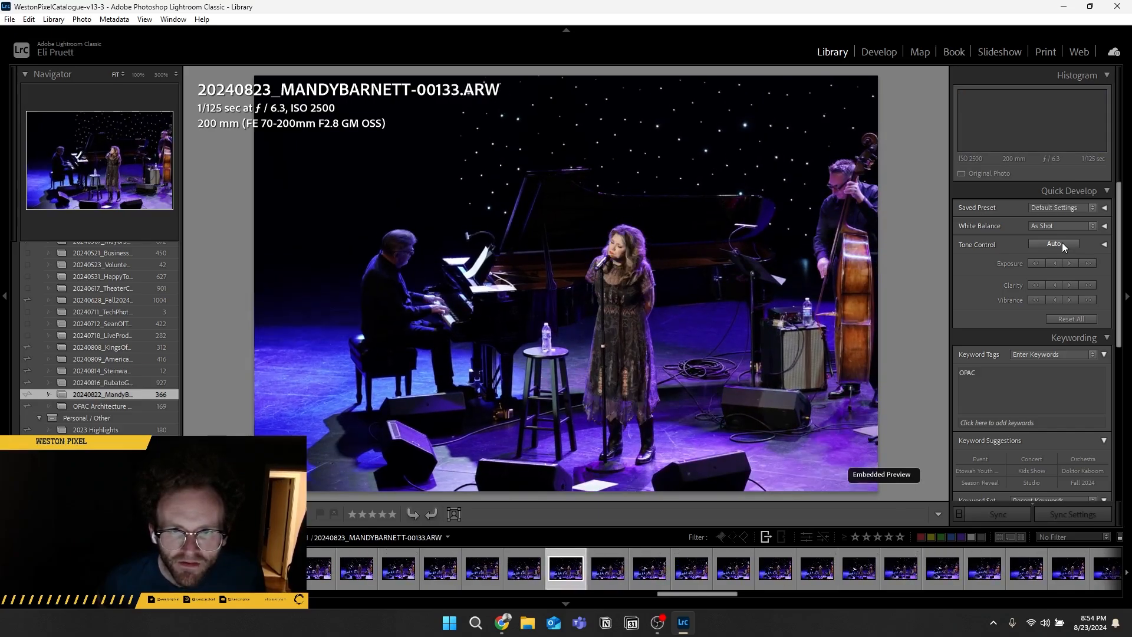
key(Right)
key(Right)
key(Right)
key(Right)
key(Right)
key(Right)
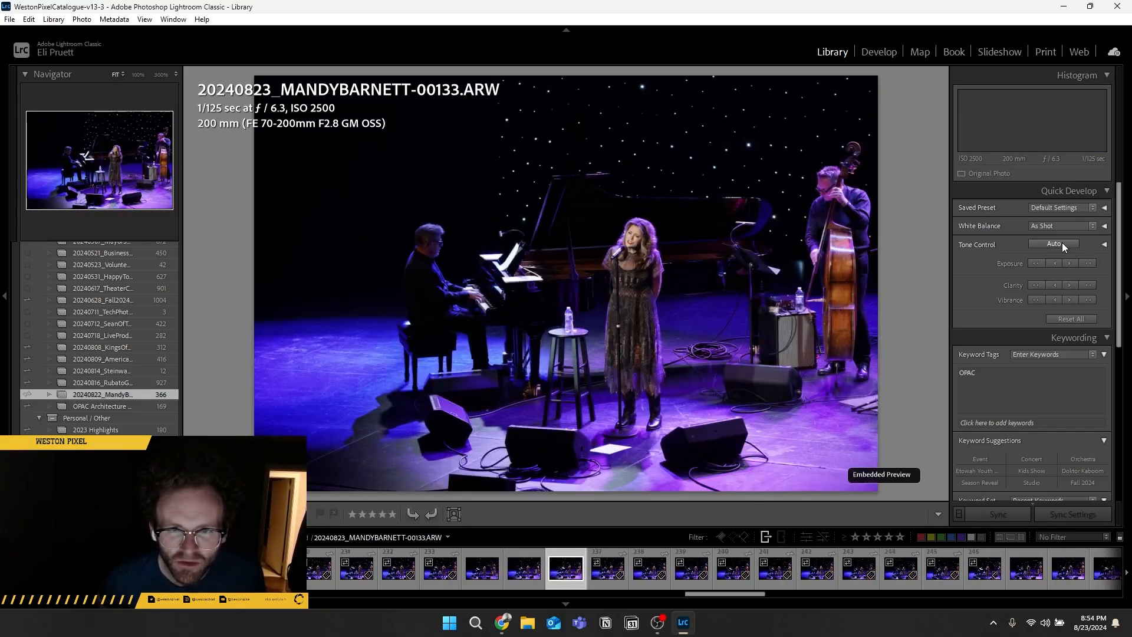
key(Right)
key(Right)
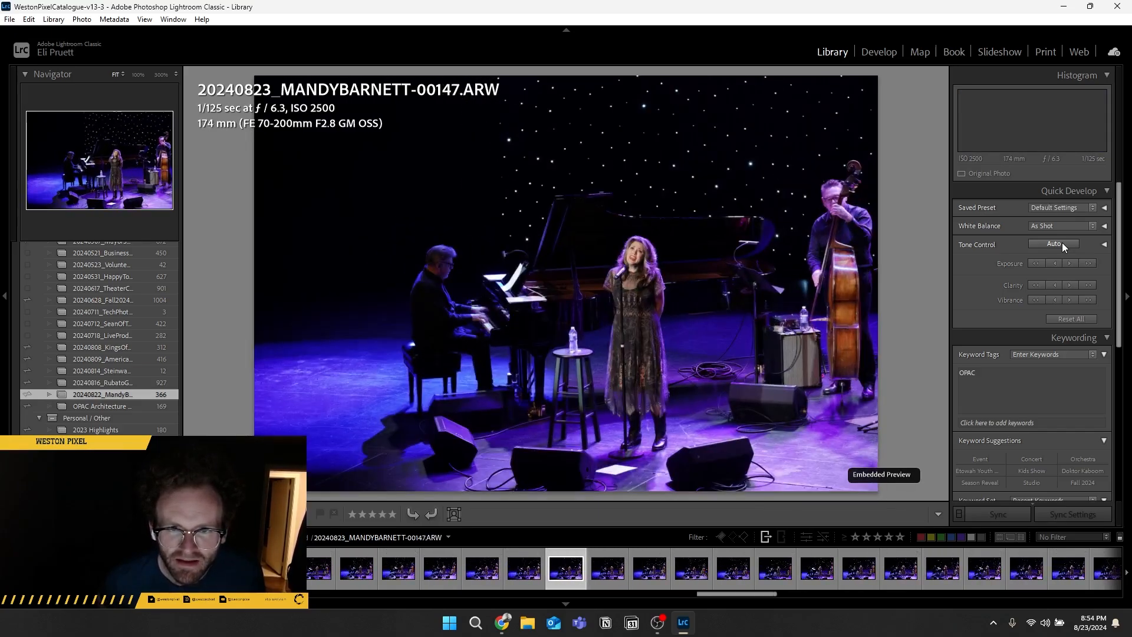
- Compare piano shot 00146 with the following shots at full screen, continuing to the dark singer and bassist photo 00173
key(Left)
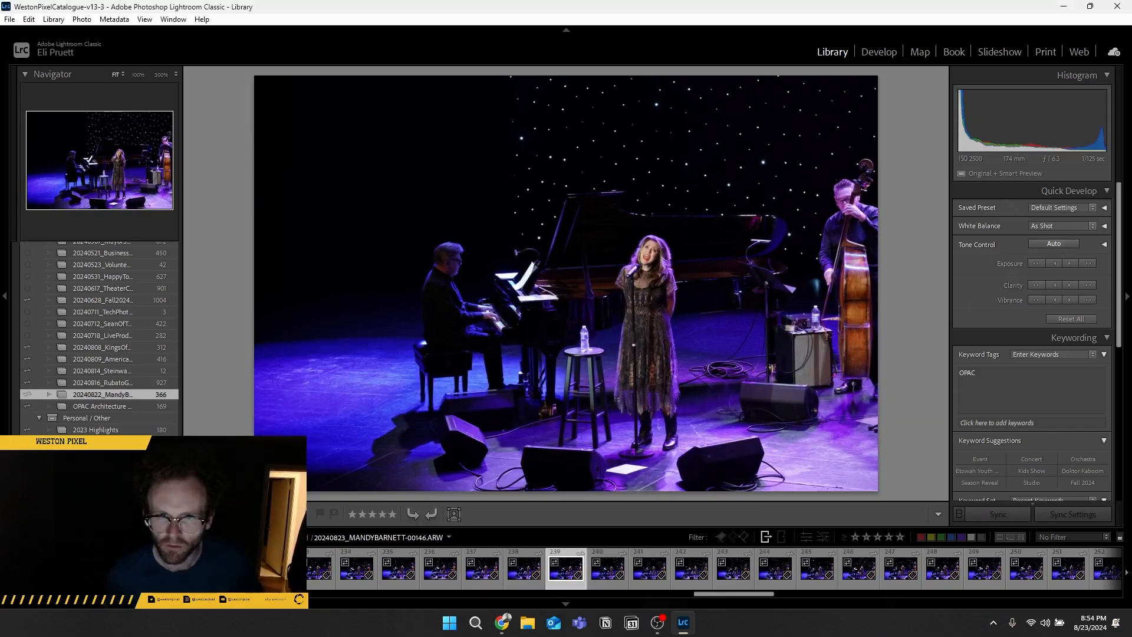
key(f)
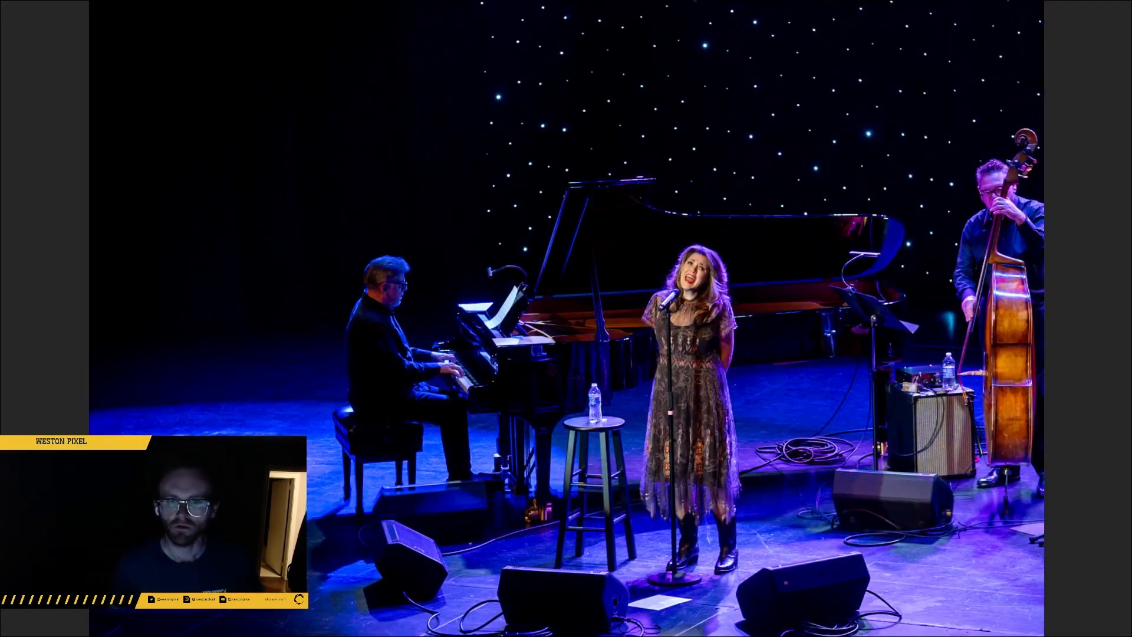
key(Right)
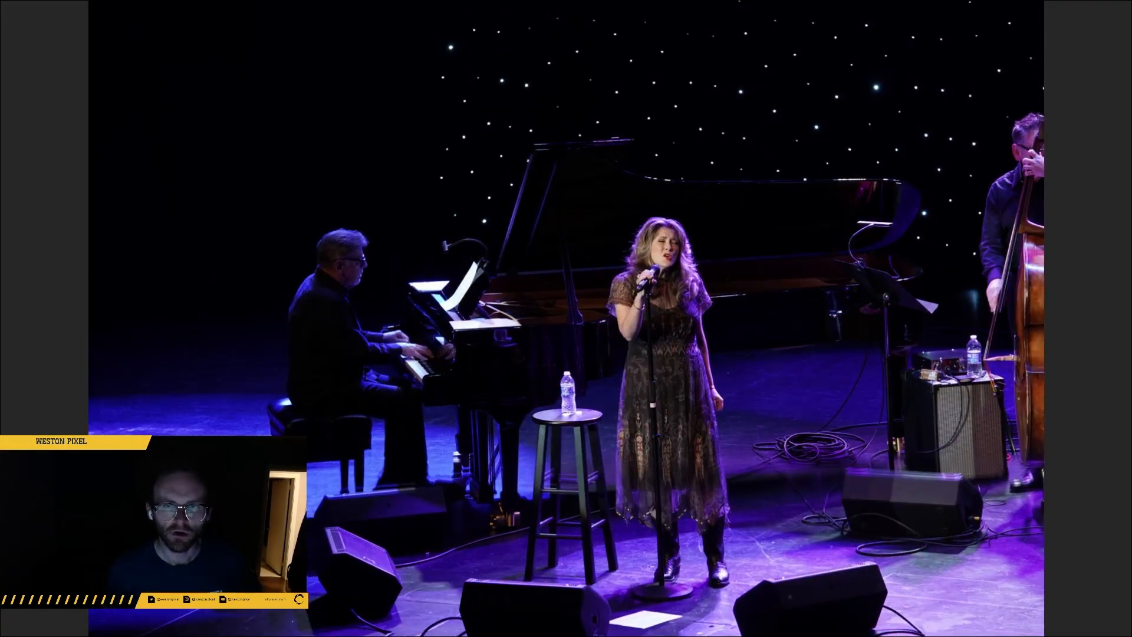
key(Right)
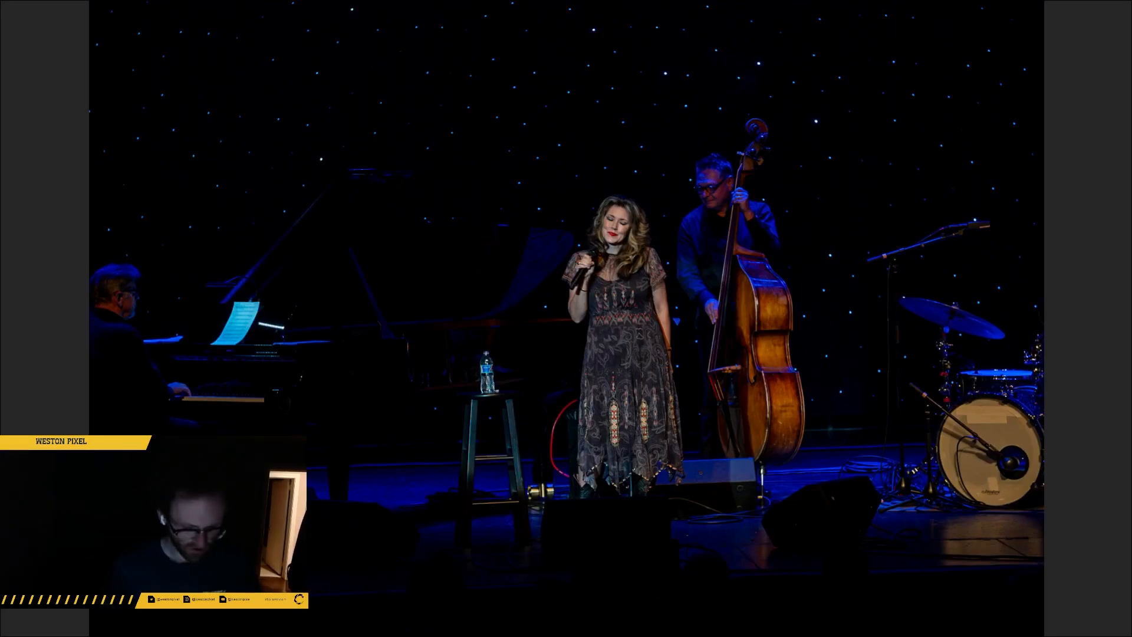
- Apply auto tone to photo 00173 and copy its develop settings
key(Escape)
click(1059, 244)
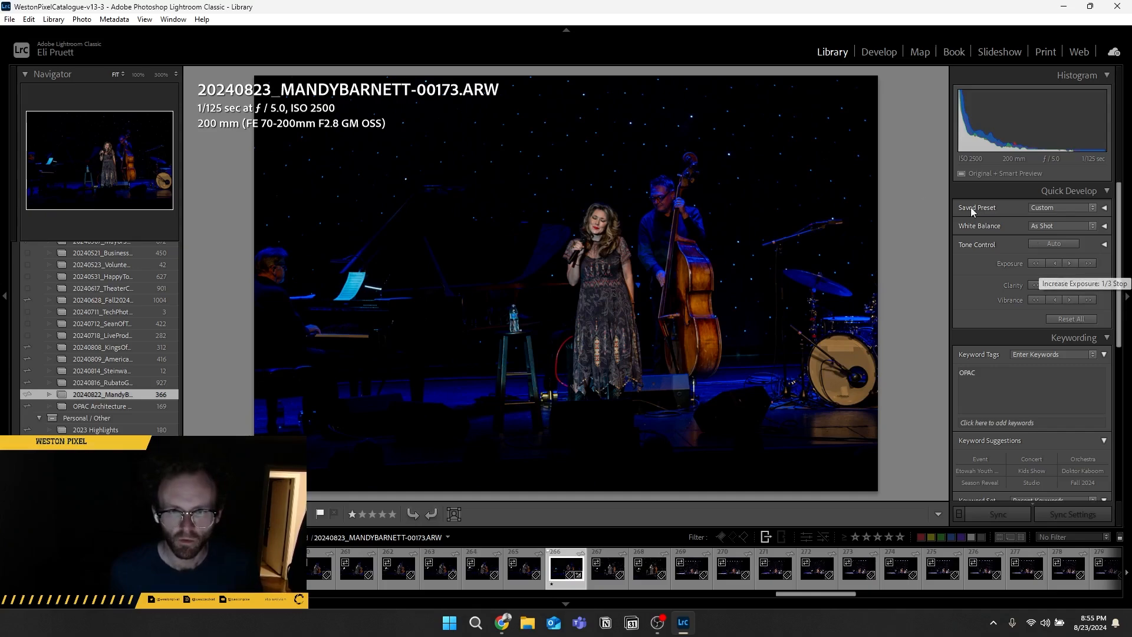
click(879, 49)
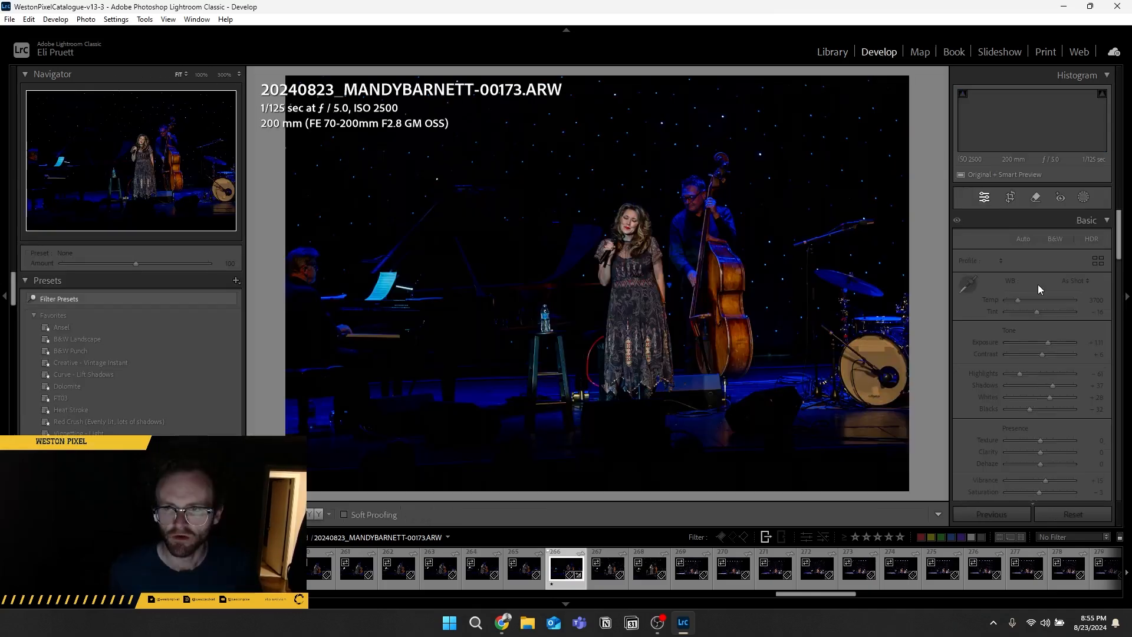
key(ctrl+shift+c)
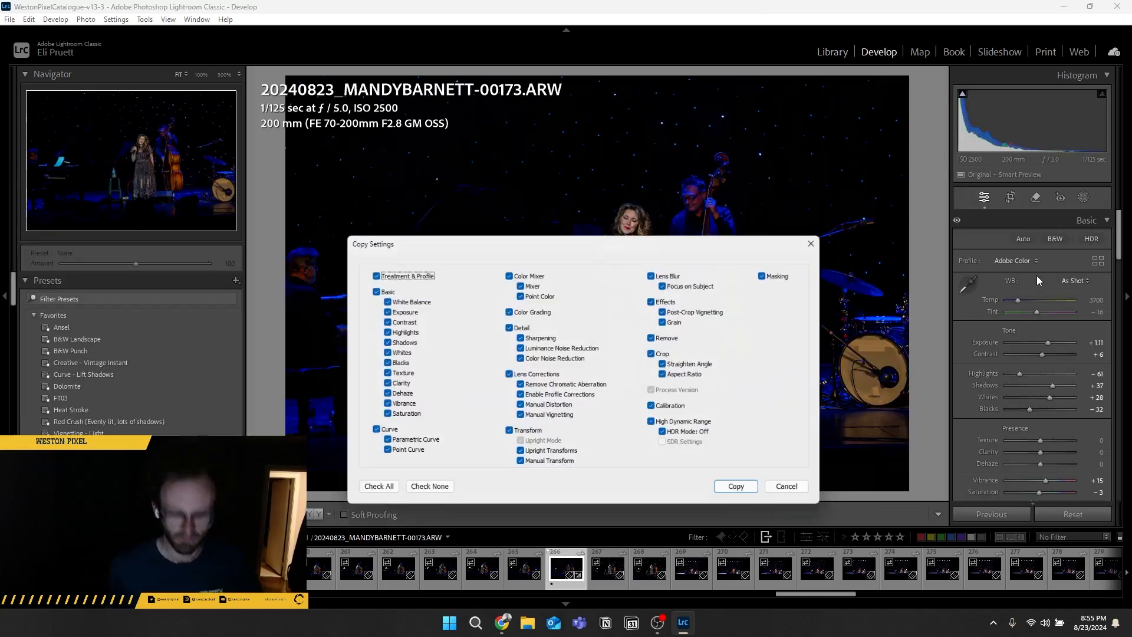
key(Return)
- Set photo 00173 to exposure +1.58, highlights -46, shadows +54, whites +35 and blacks -12, and check its clipping
drag(1048, 342, 1057, 387)
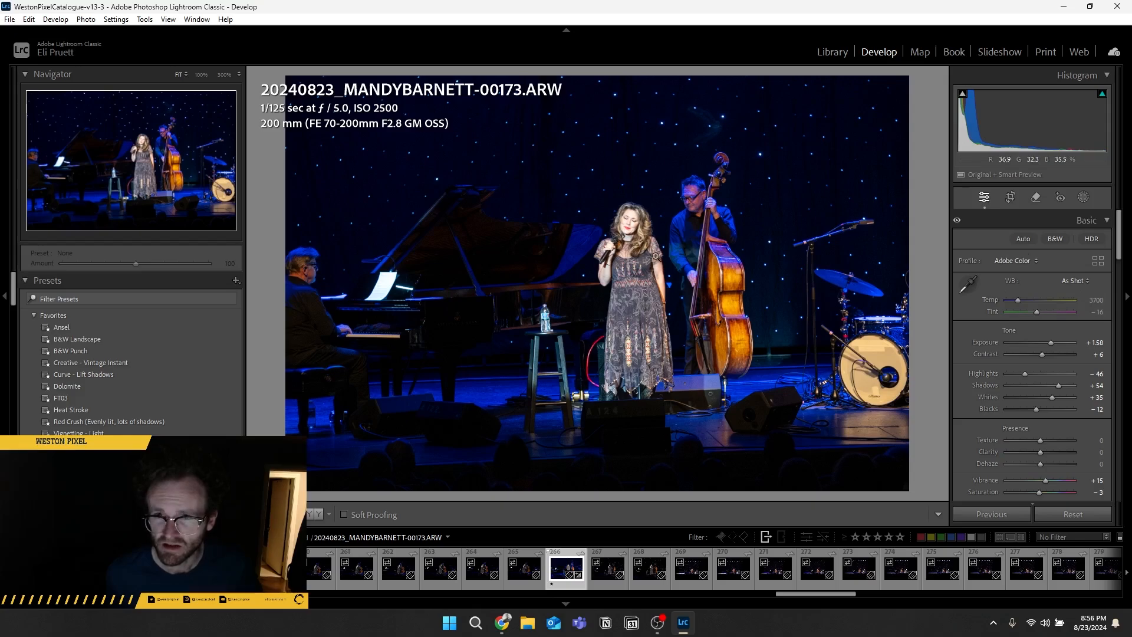
key(j)
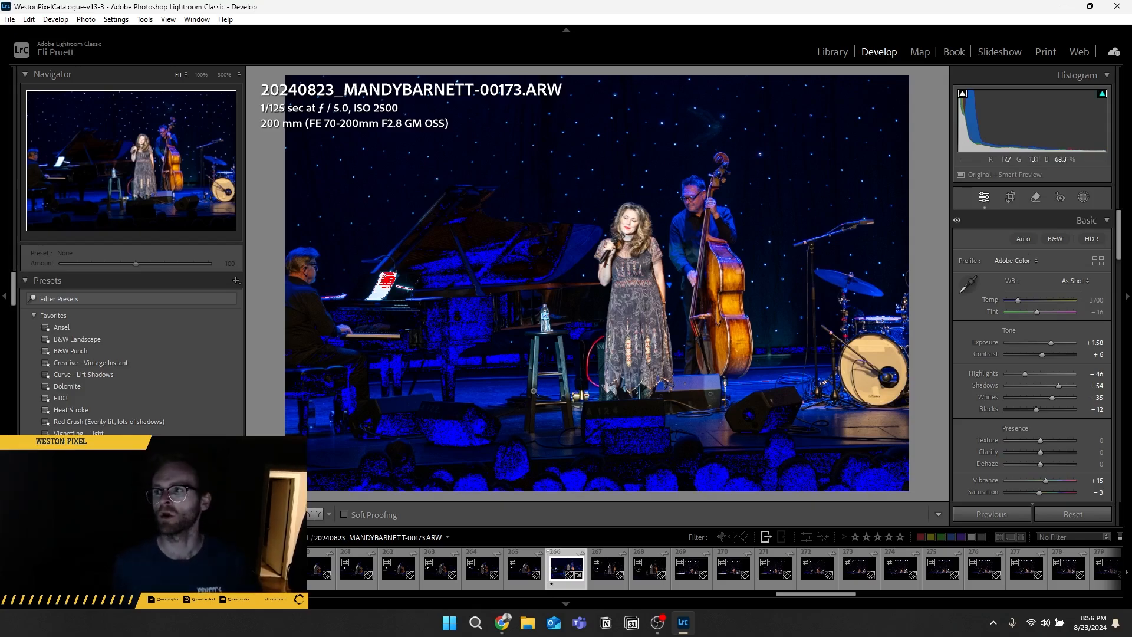
key(j)
key(j)
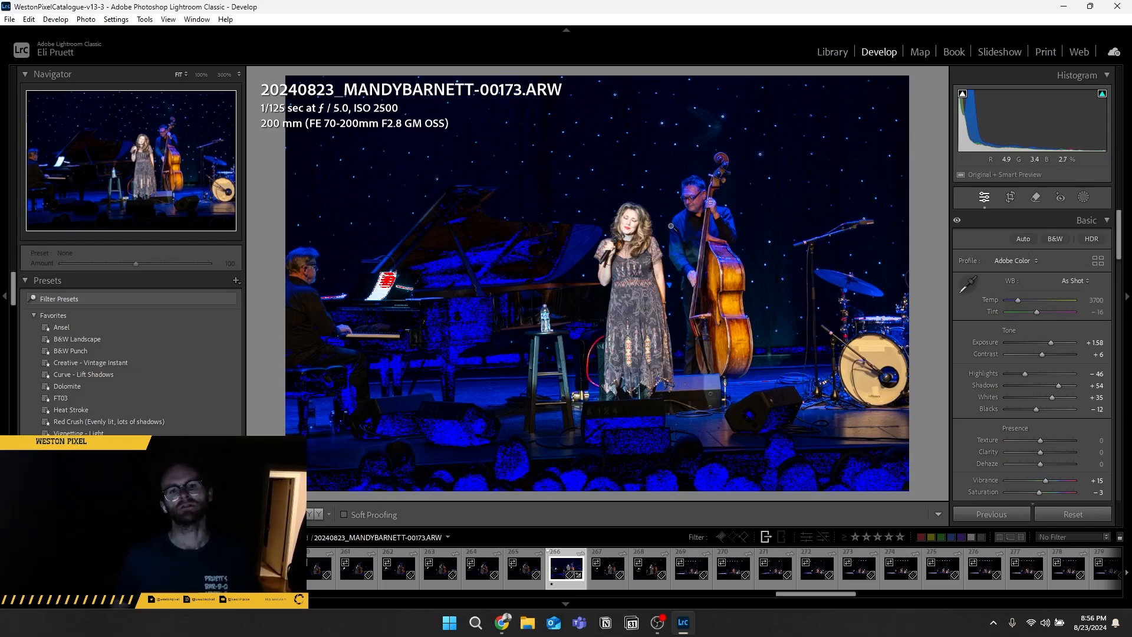
drag(628, 198, 681, 383)
click(694, 242)
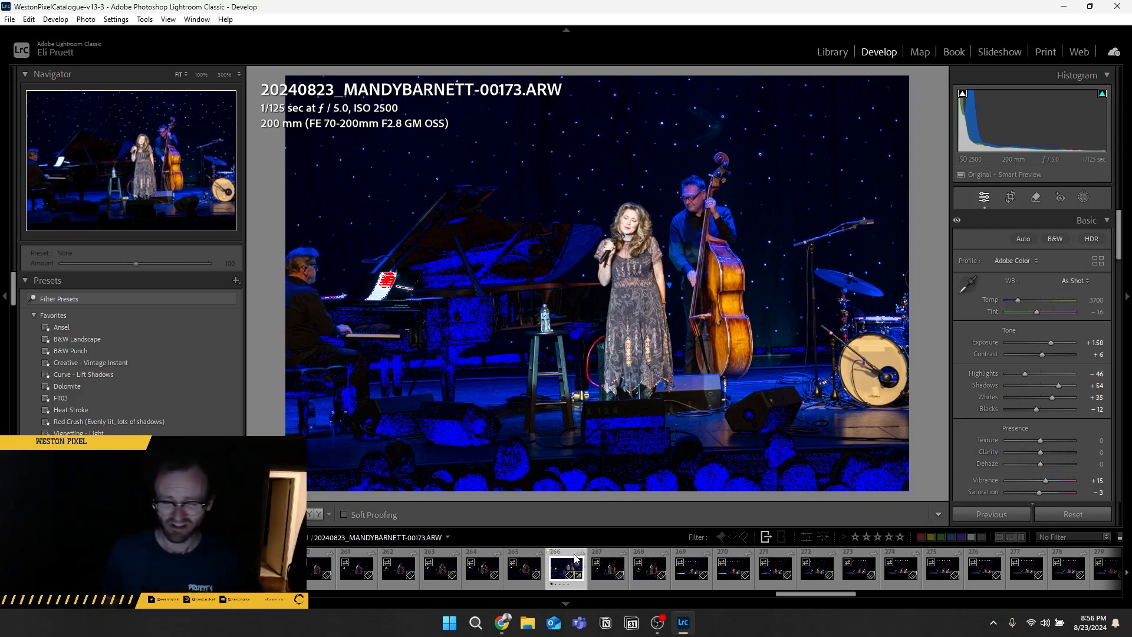
- Review the photos after 00173, apply auto tone to wide stage photo 00176, and check it at full screen
click(607, 557)
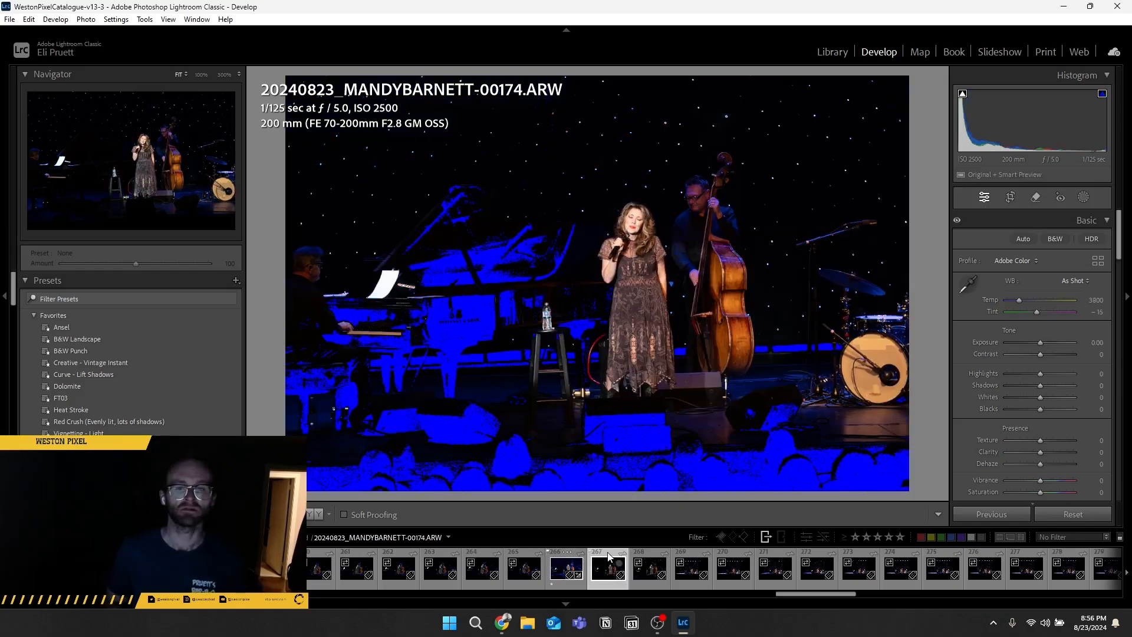
key(Right)
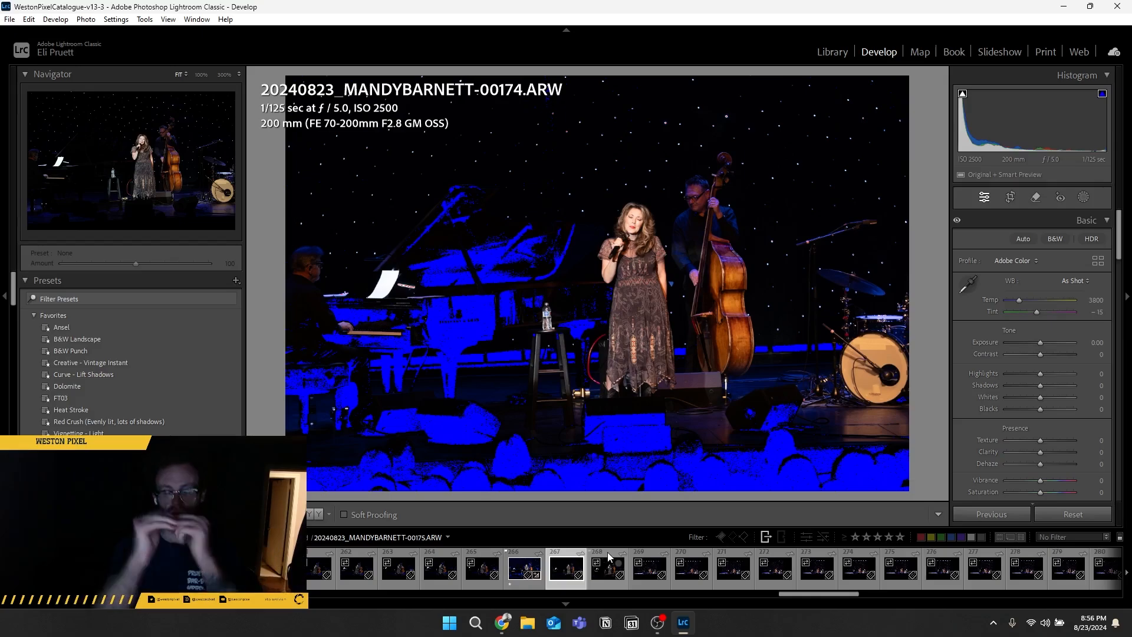
key(Right)
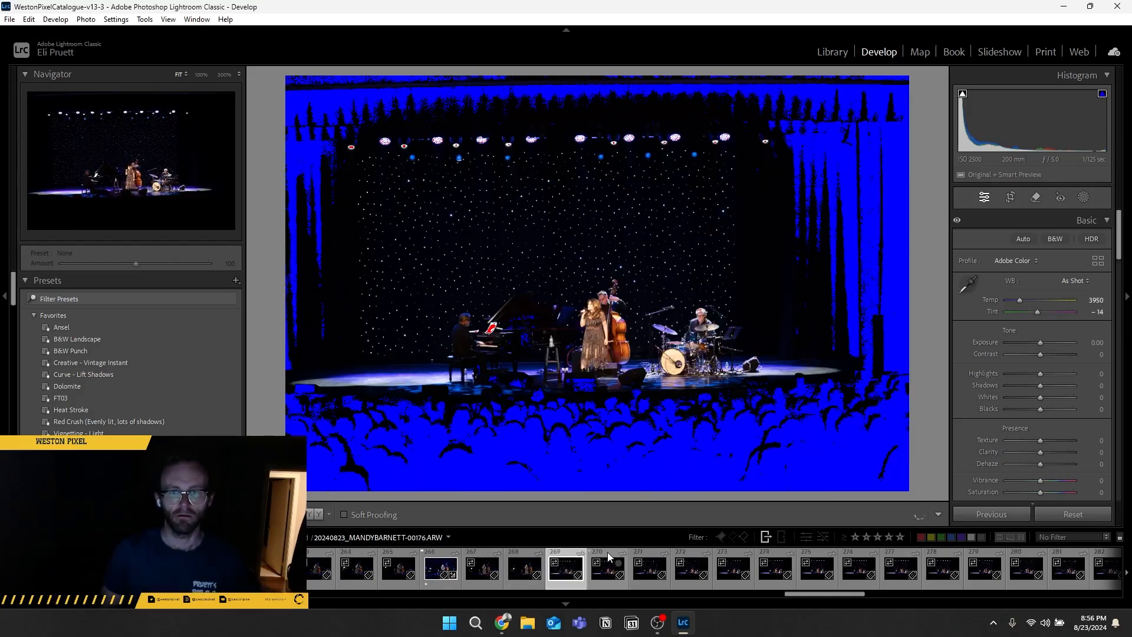
key(j)
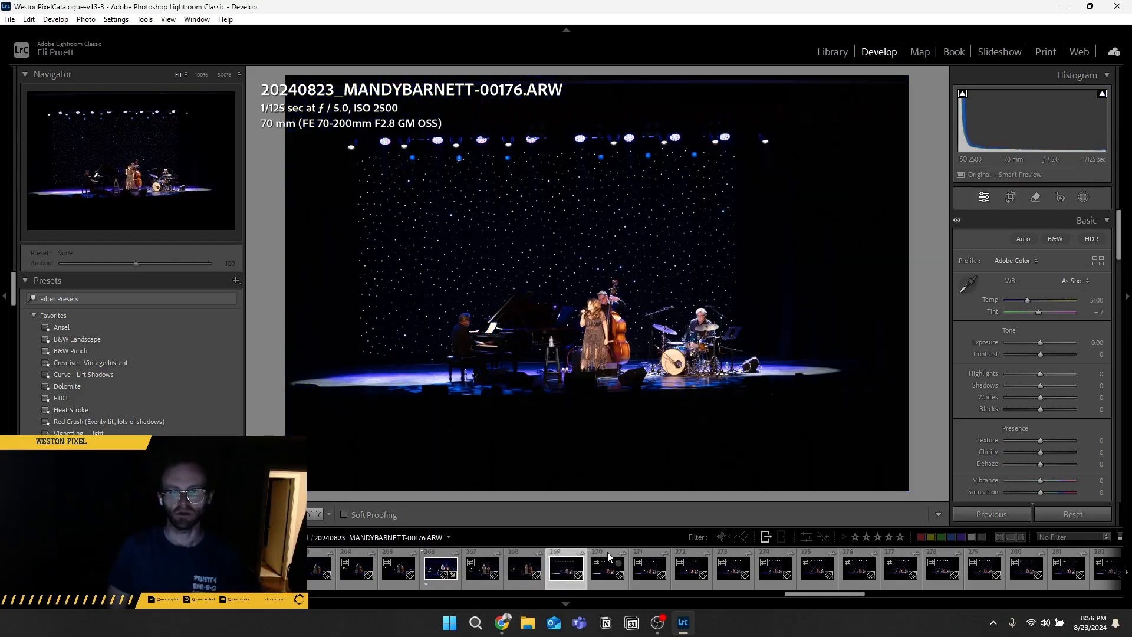
click(1023, 239)
key(f)
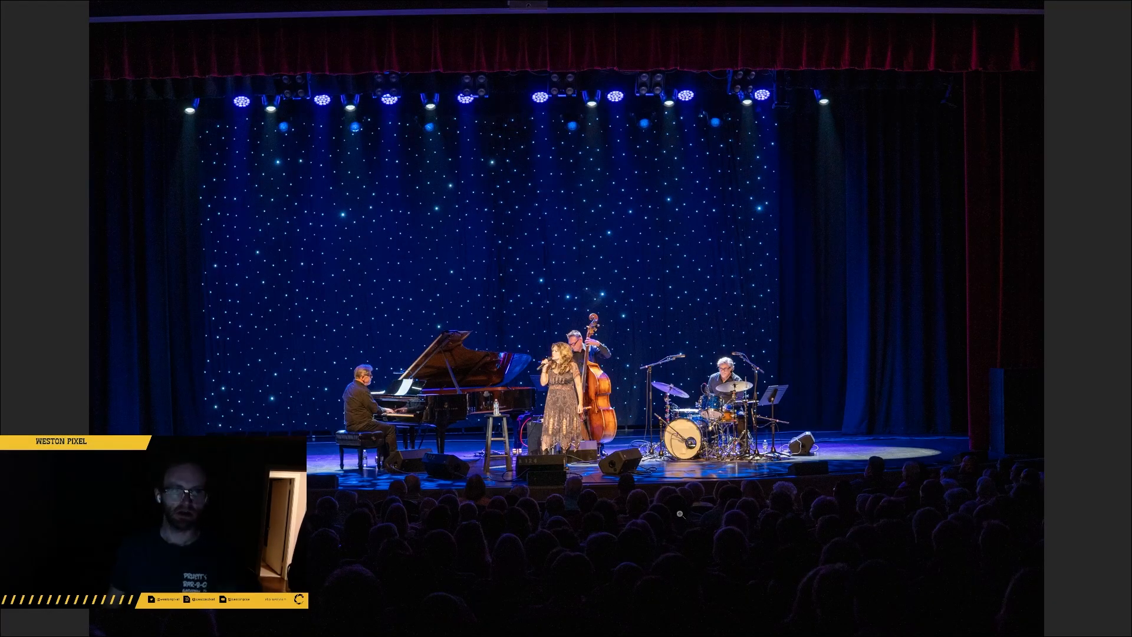
key(f)
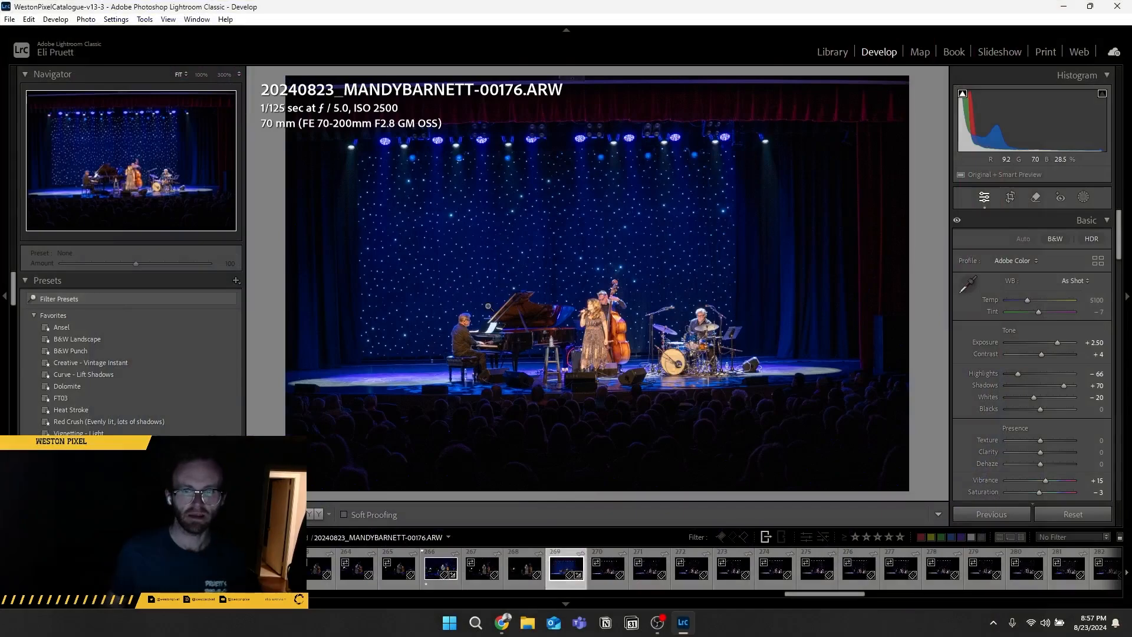
key(f)
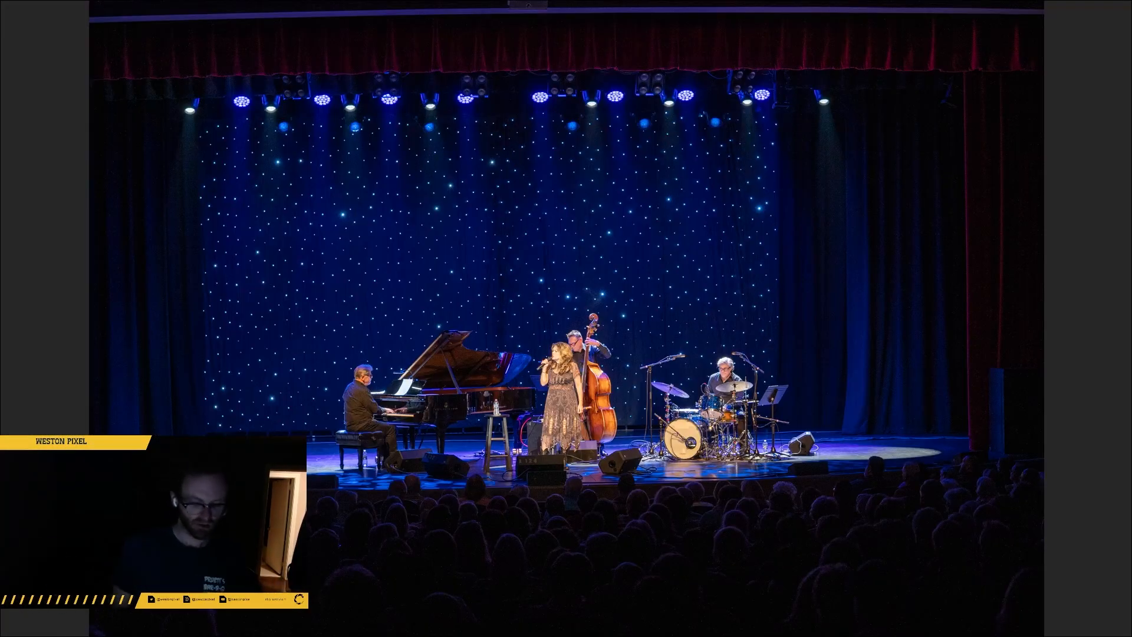
key(f)
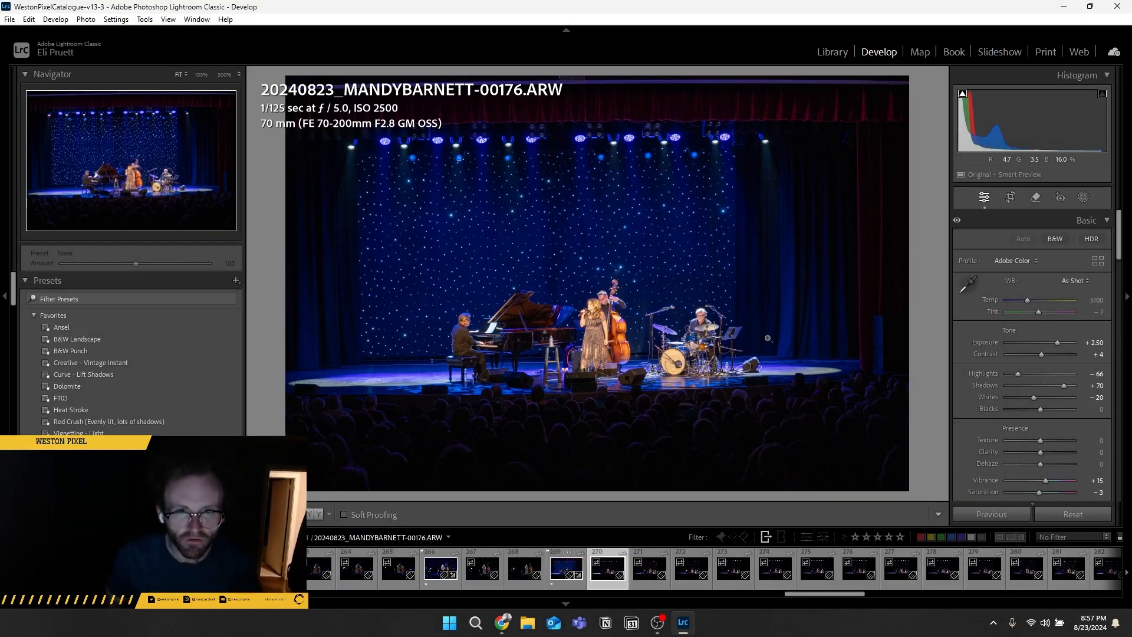
- Apply auto tone to wide stage photo 00177 and inspect the singer and bassist up close
key(Right)
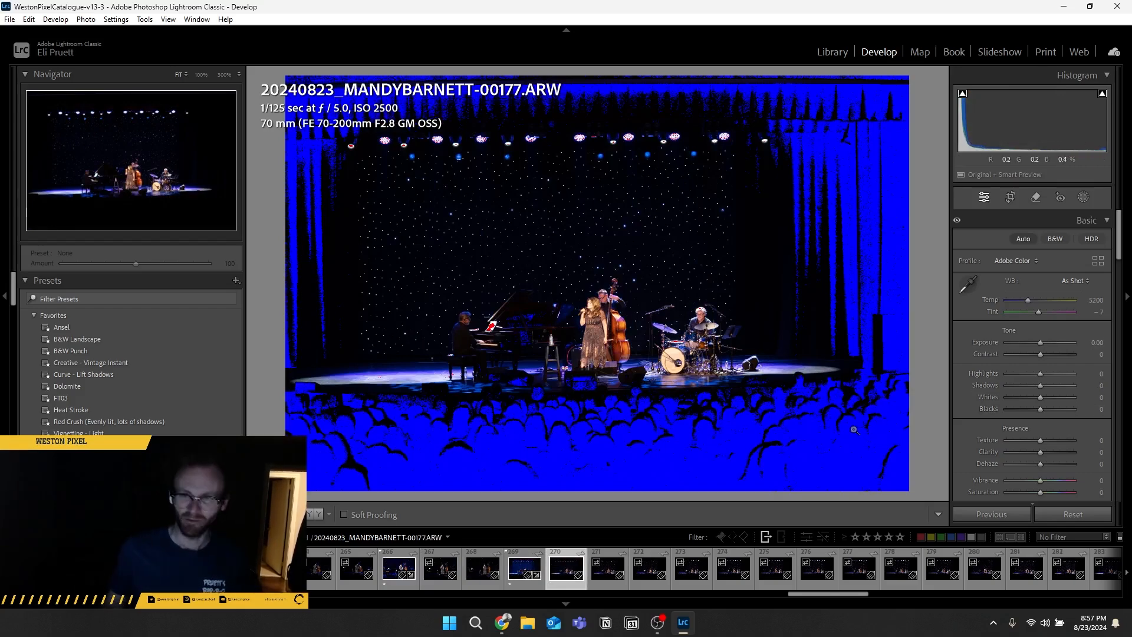
key(ctrl+z)
click(1025, 239)
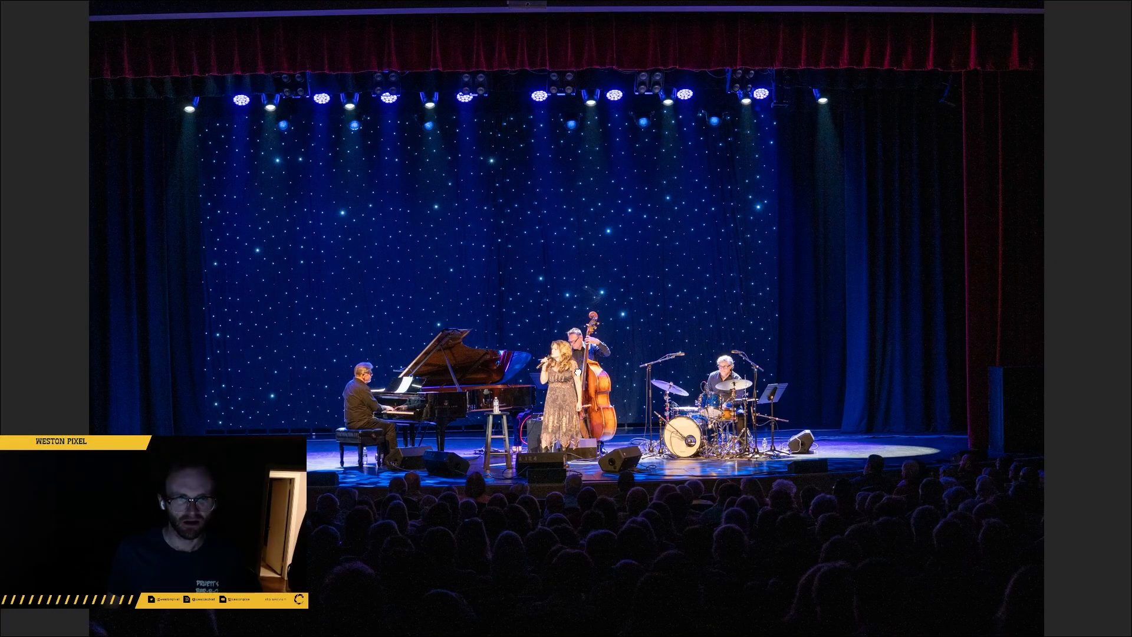
click(577, 371)
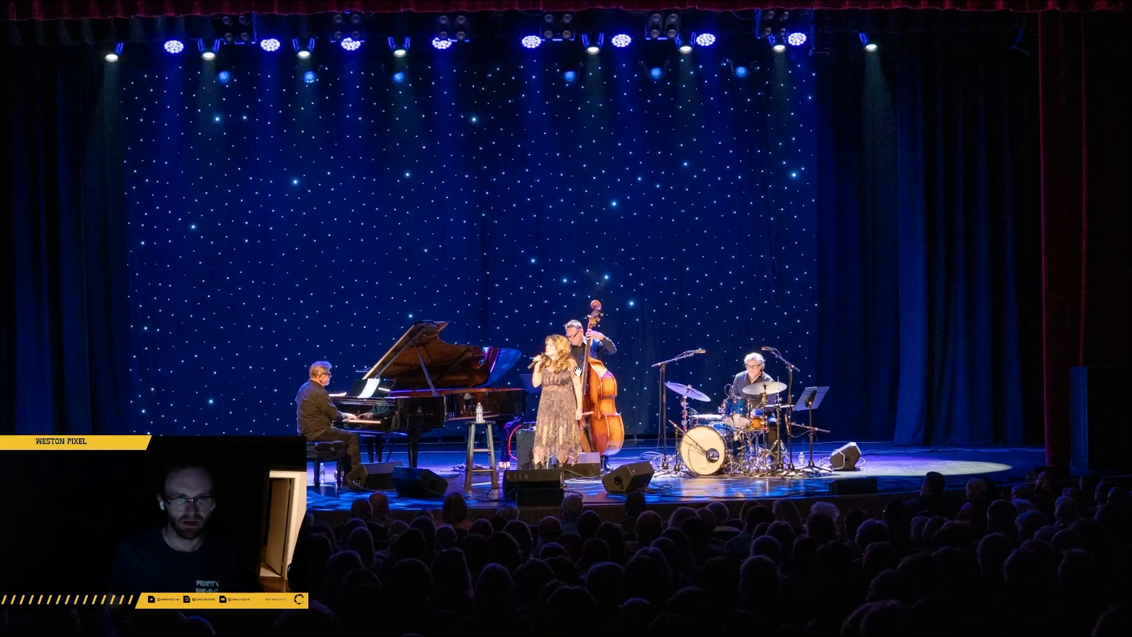
key(f)
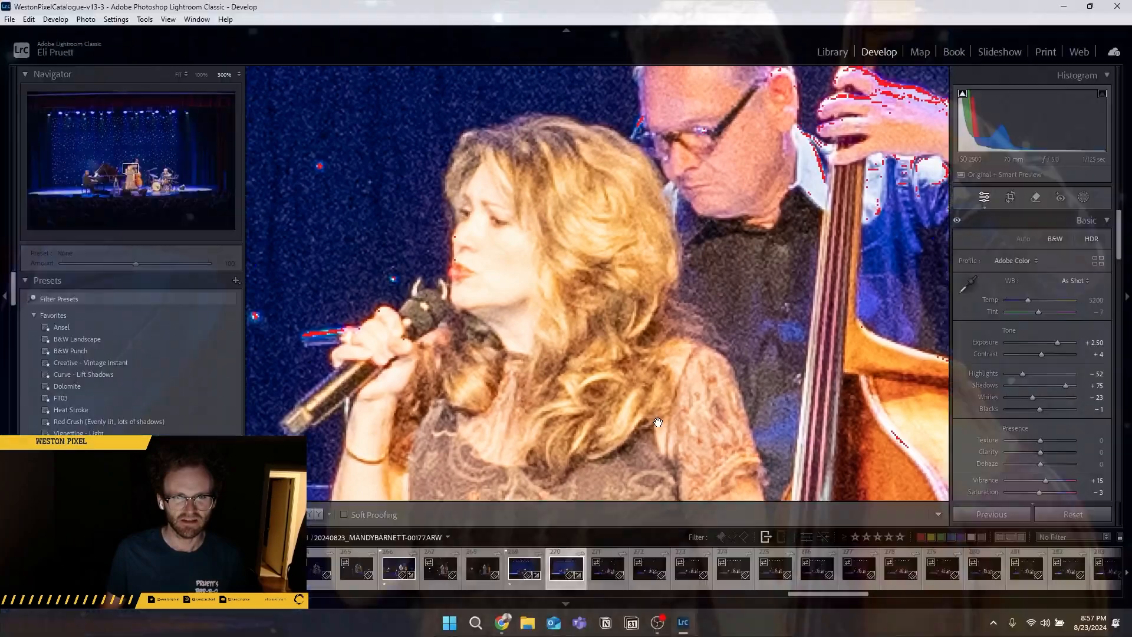
click(652, 384)
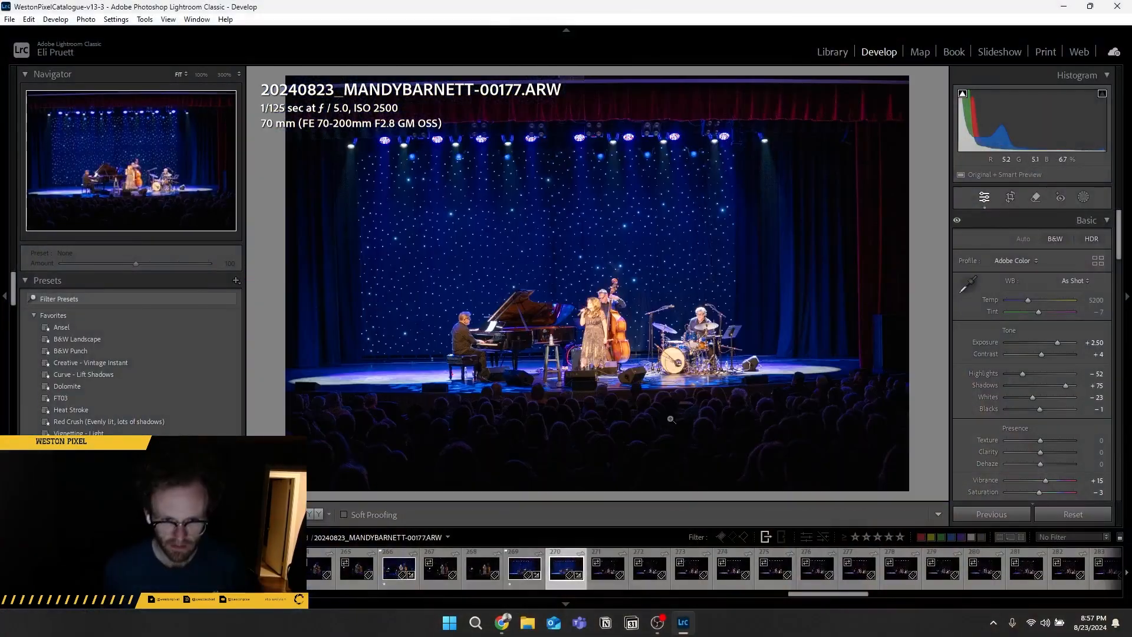
- Pass over photo 00178, apply auto tone to wide stage photo 00179, and rate it one star
key(Right)
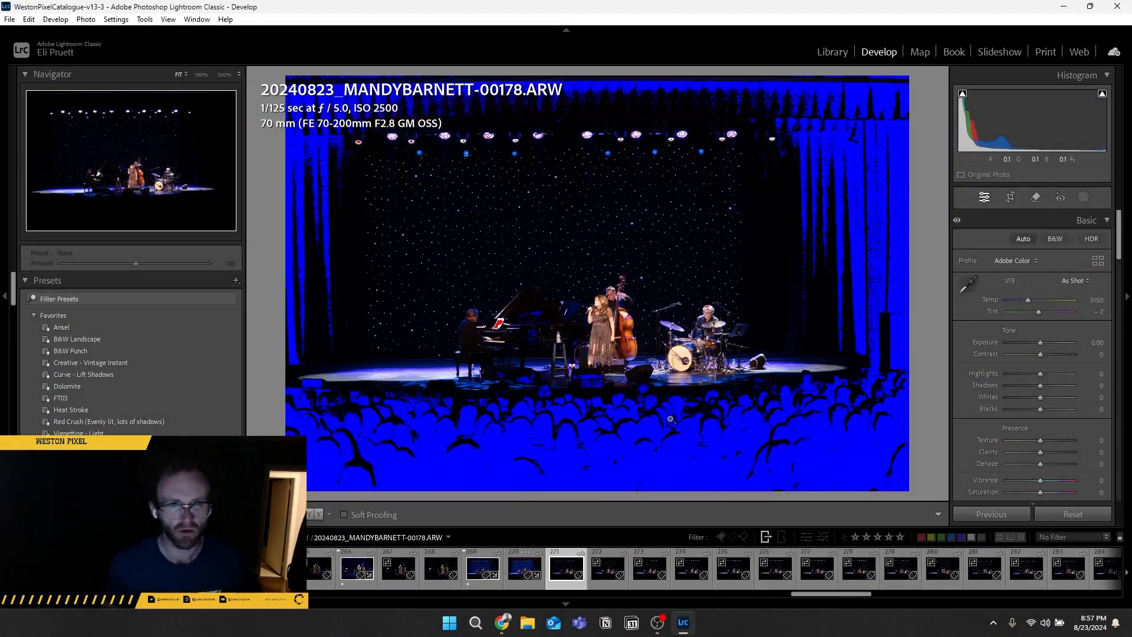
key(Right)
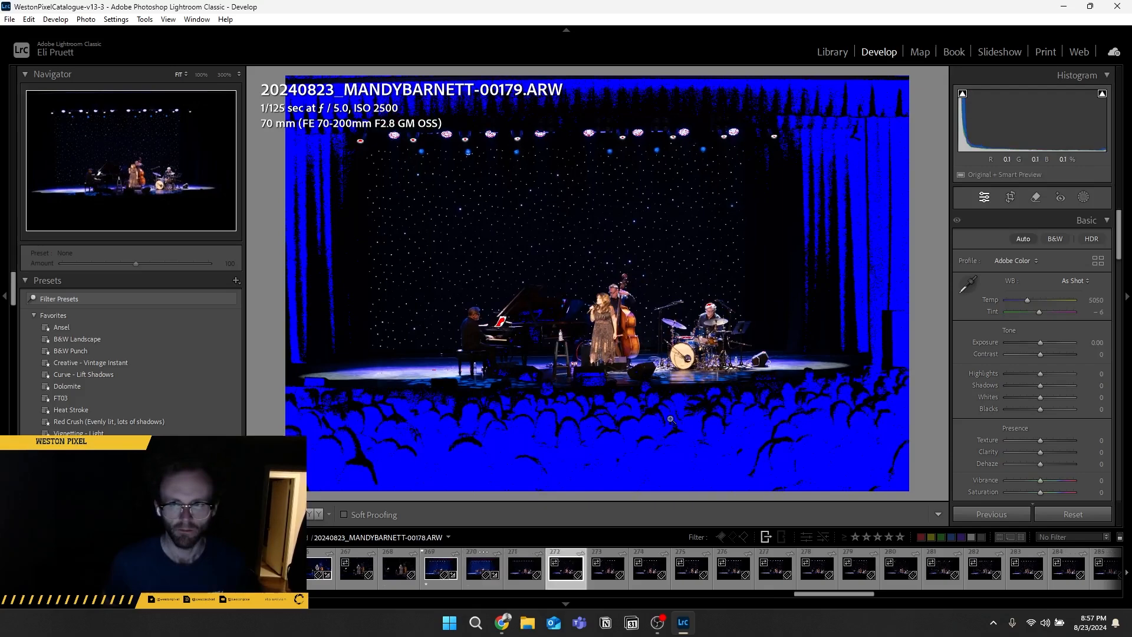
click(1024, 239)
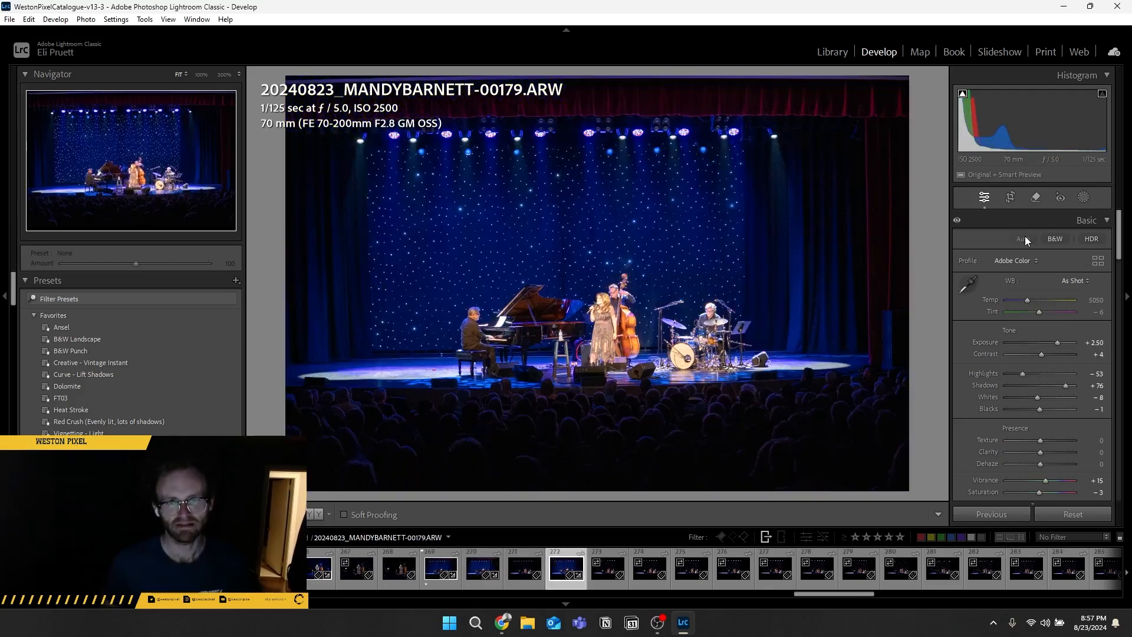
key(1)
- Review the wide stage shots from 00180 through 00189 to find another one worth editing
key(Right)
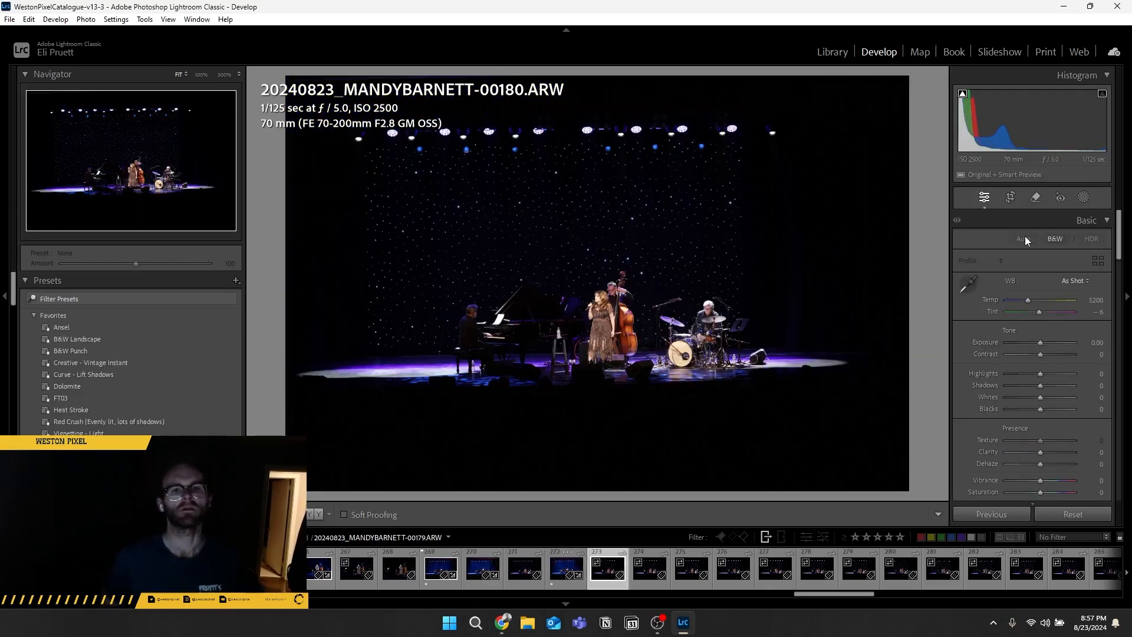
key(Right)
key(Right)
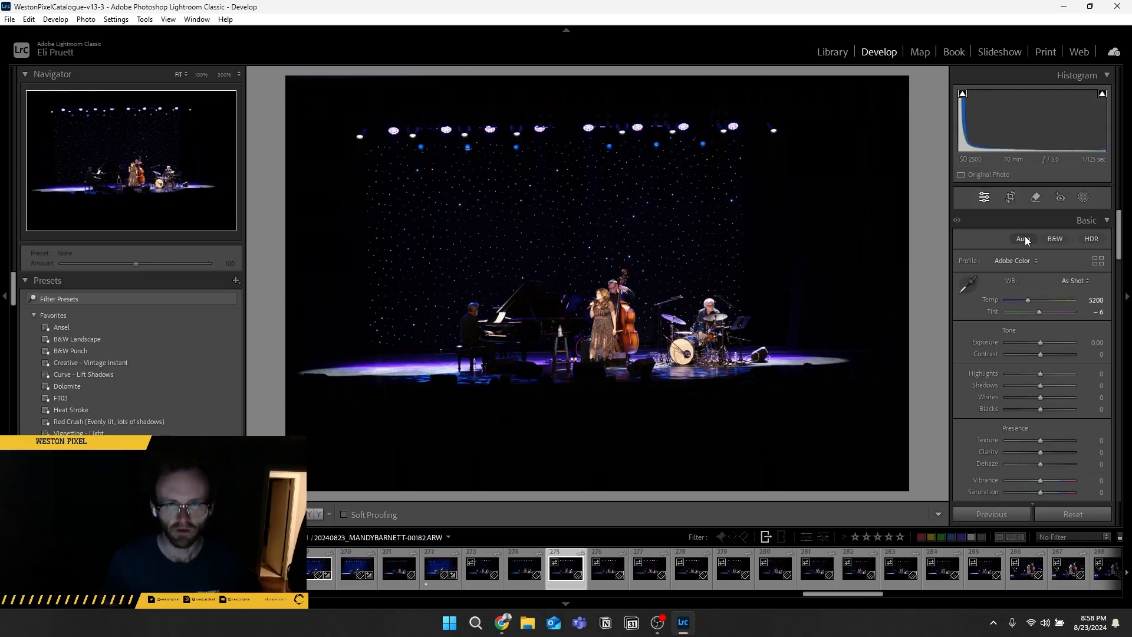
key(Right)
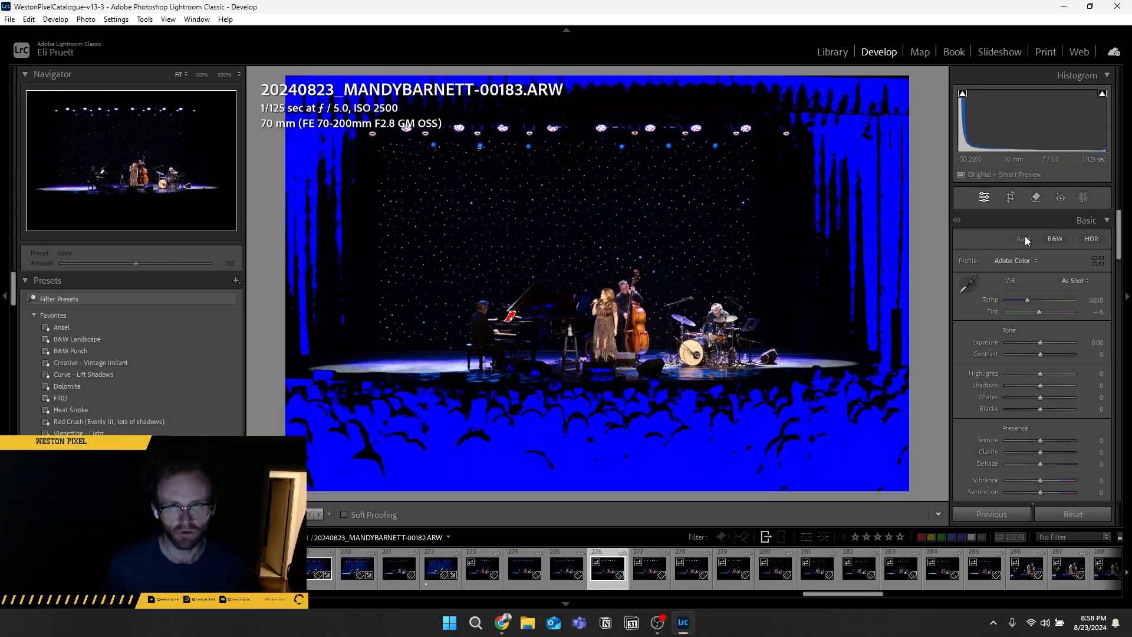
key(Right)
key(Right)
key(Right)
key(Right)
key(Right)
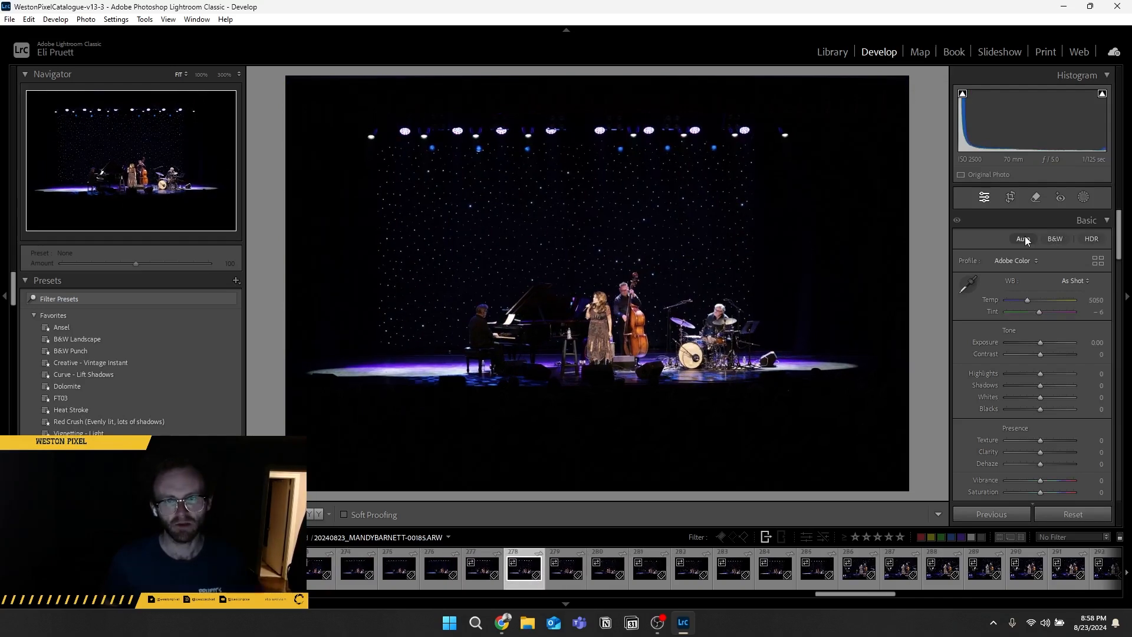
key(Right)
key(Right)
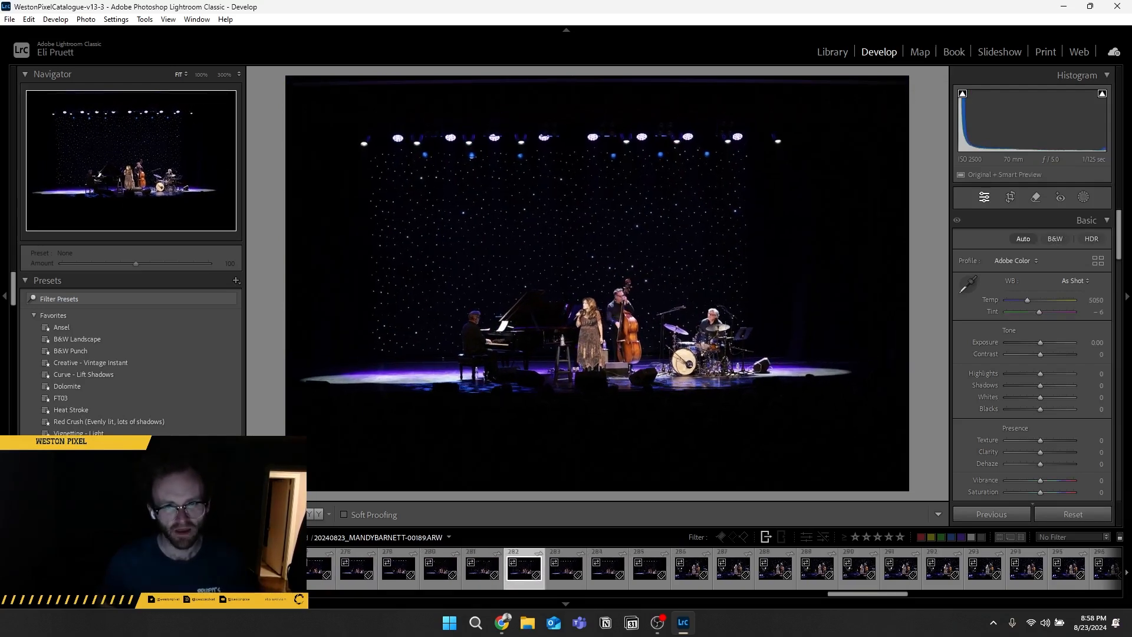
- Review the shots after 00189 at full screen and flag the closer shot of singer, pianist and bassist as a pick
key(f)
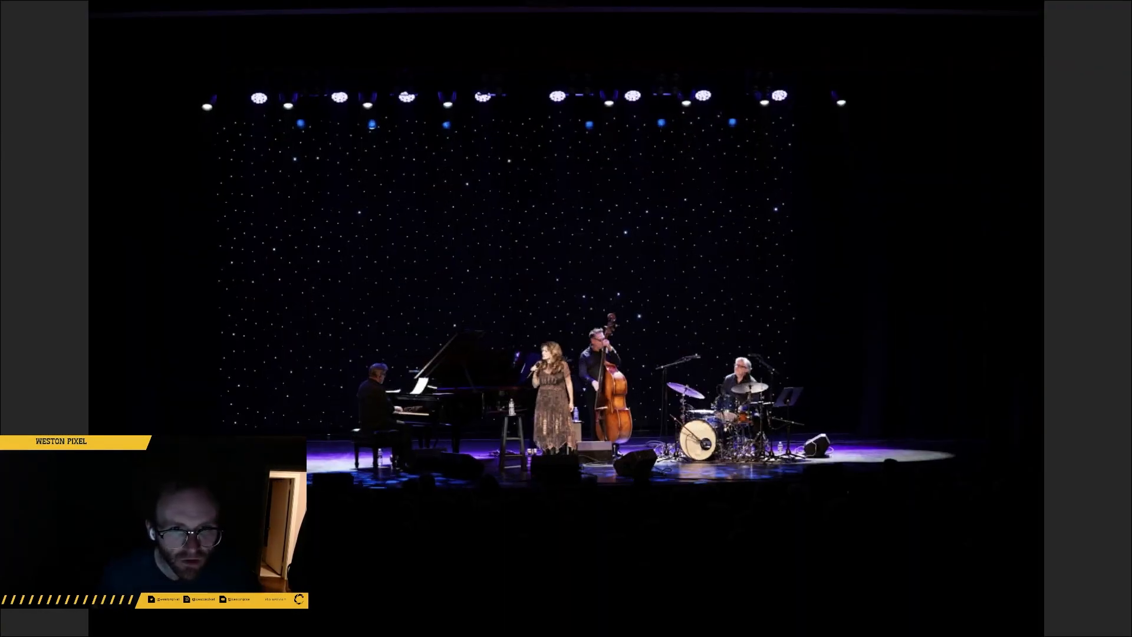
key(Right)
key(Right)
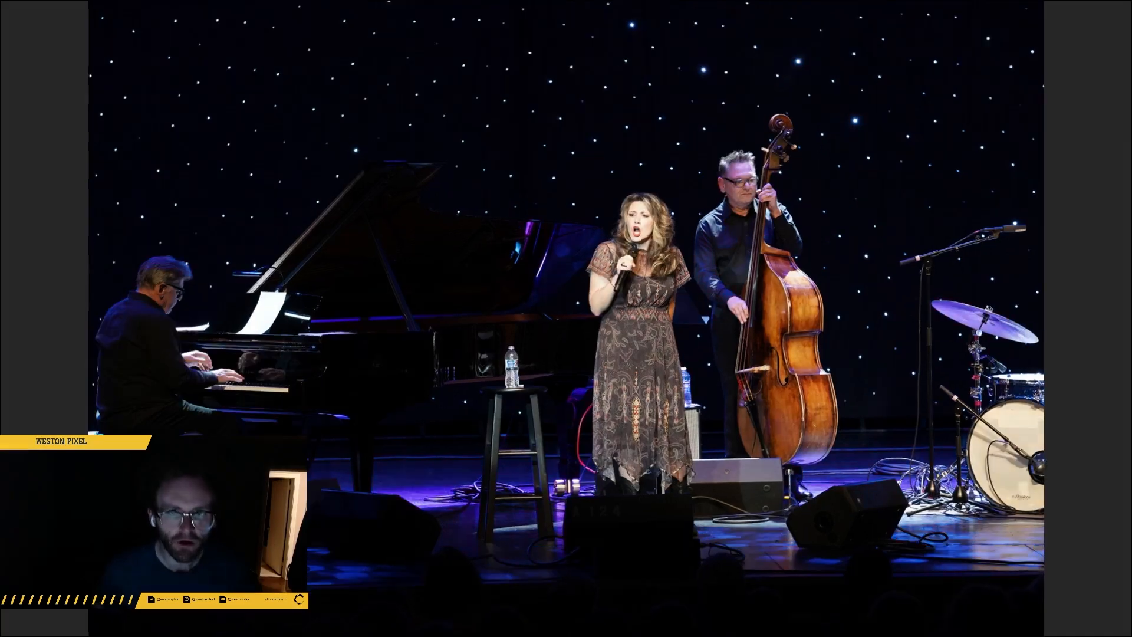
key(Right)
key(p)
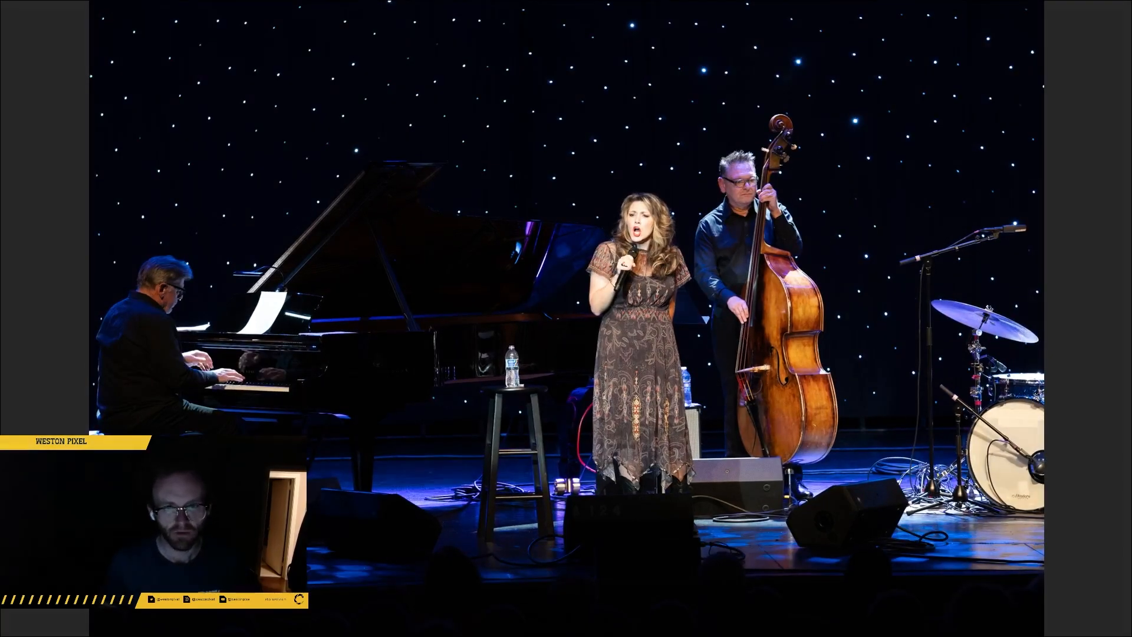
- Apply auto tone to photo 00194 and set highlights to -56, shadows to +68, whites to +21 and blacks to -12
key(d)
key(ctrl+shift+v)
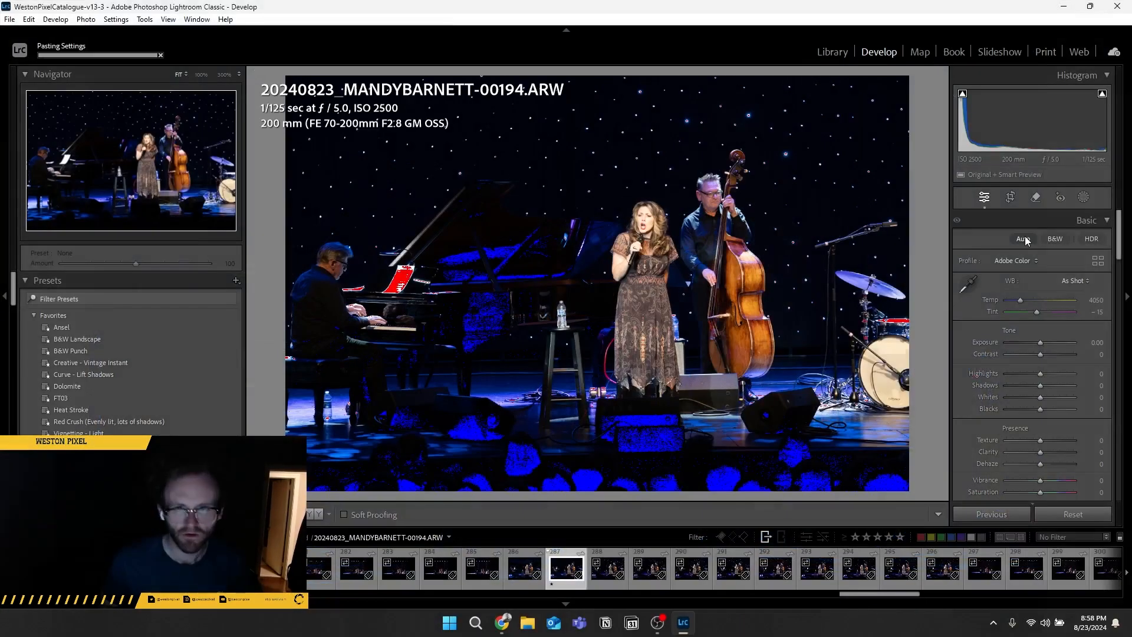
key(ctrl+z)
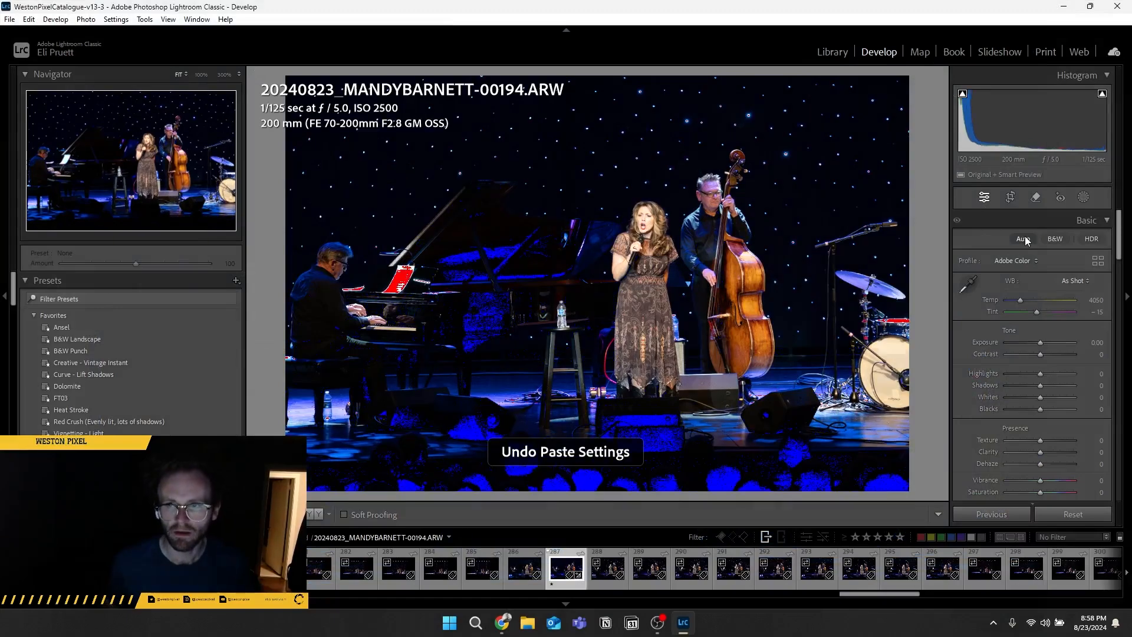
key(ctrl+y)
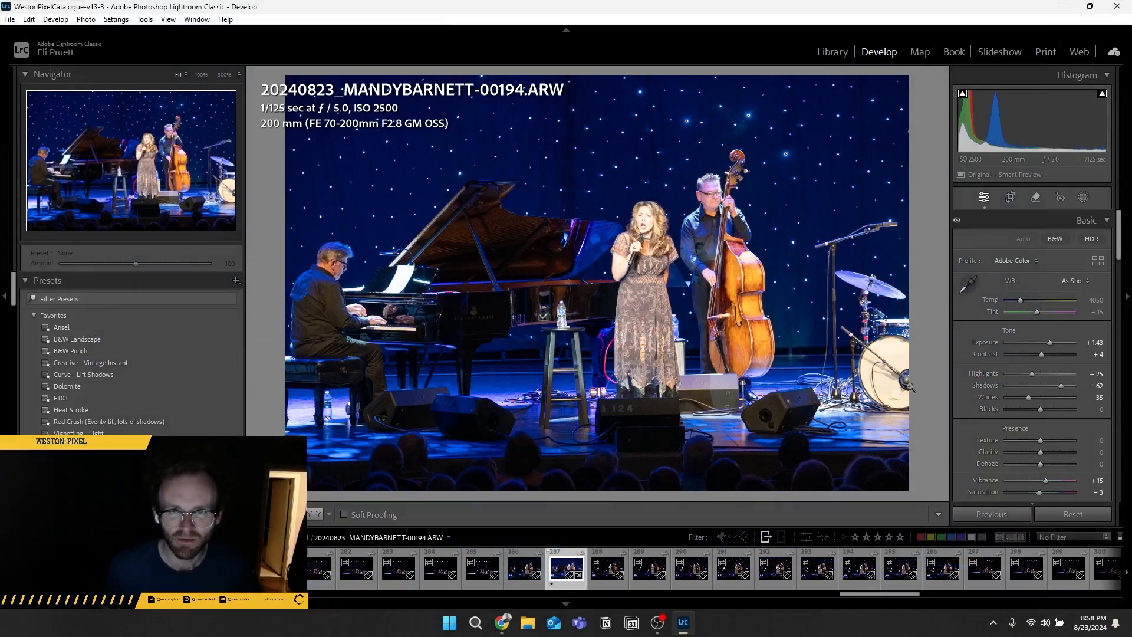
click(1031, 373)
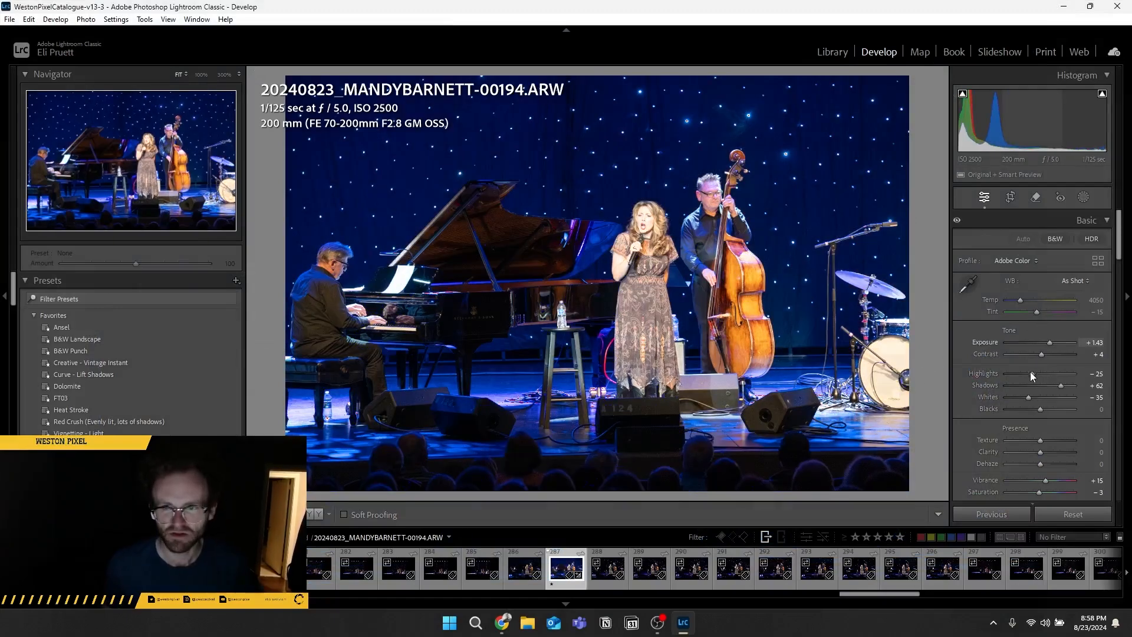
mouse_move(1032, 377)
mouse_down()
mouse_move(1049, 399)
mouse_move(1022, 374)
mouse_move(1038, 411)
mouse_move(1061, 387)
mouse_move(1022, 376)
mouse_up()
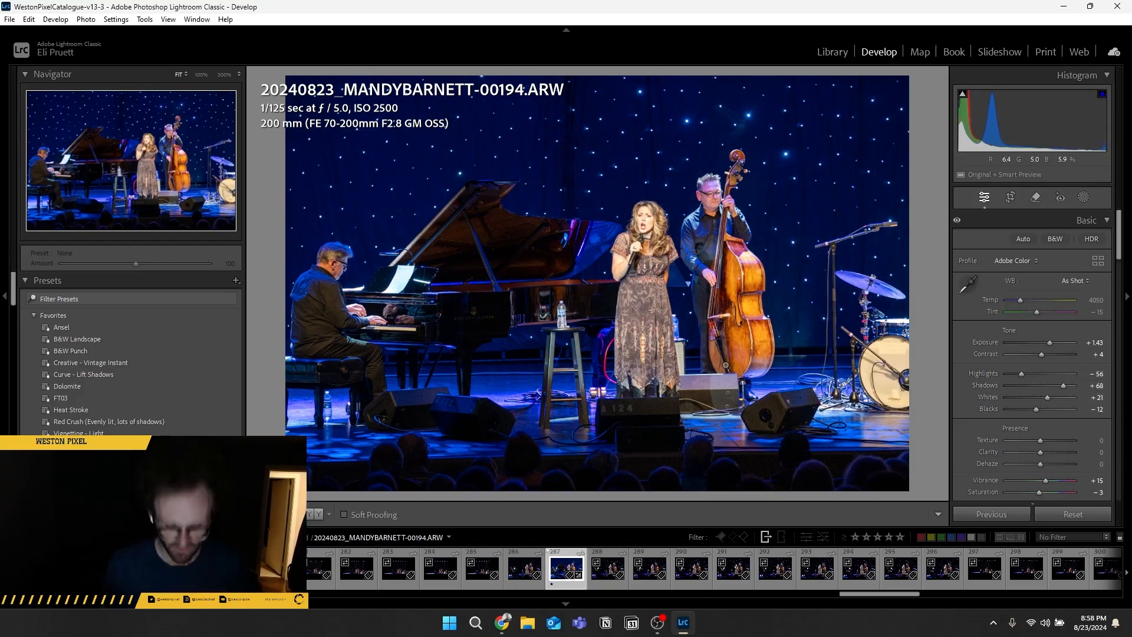
- Review the similar shots of singer, pianist and bassist from 00195 through 00204 and back to compare her expressions
key(Right)
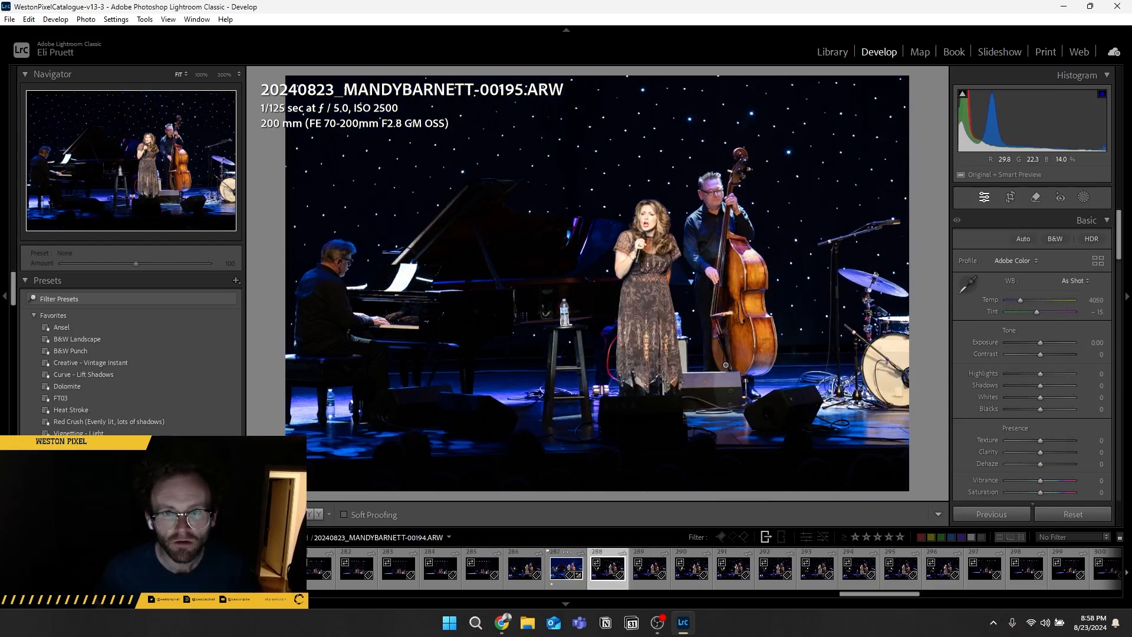
key(Right)
key(Right)
key(Right)
key(Right)
key(Right)
key(Right)
key(Right)
key(Right)
key(Right)
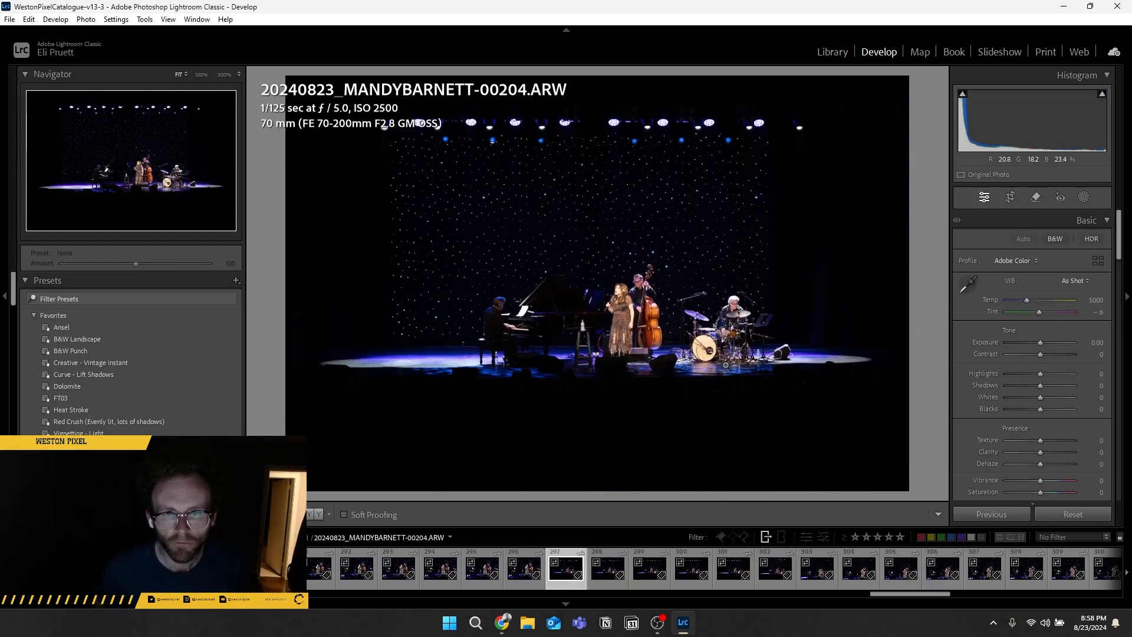
key(Left)
key(Left)
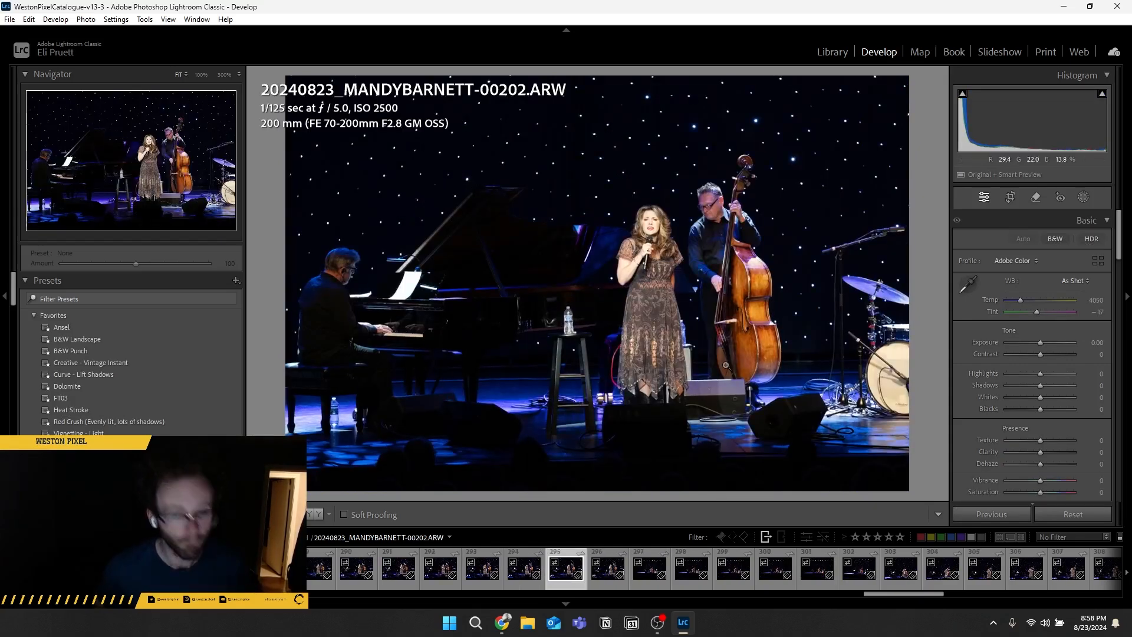
key(Left)
key(Left)
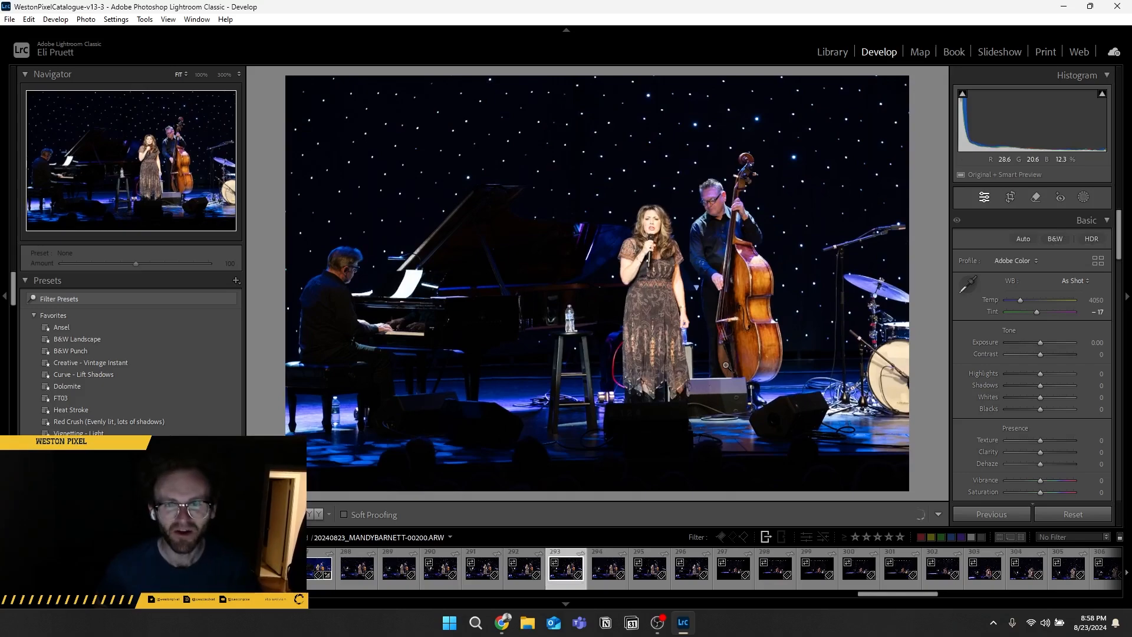
key(Left)
key(Left)
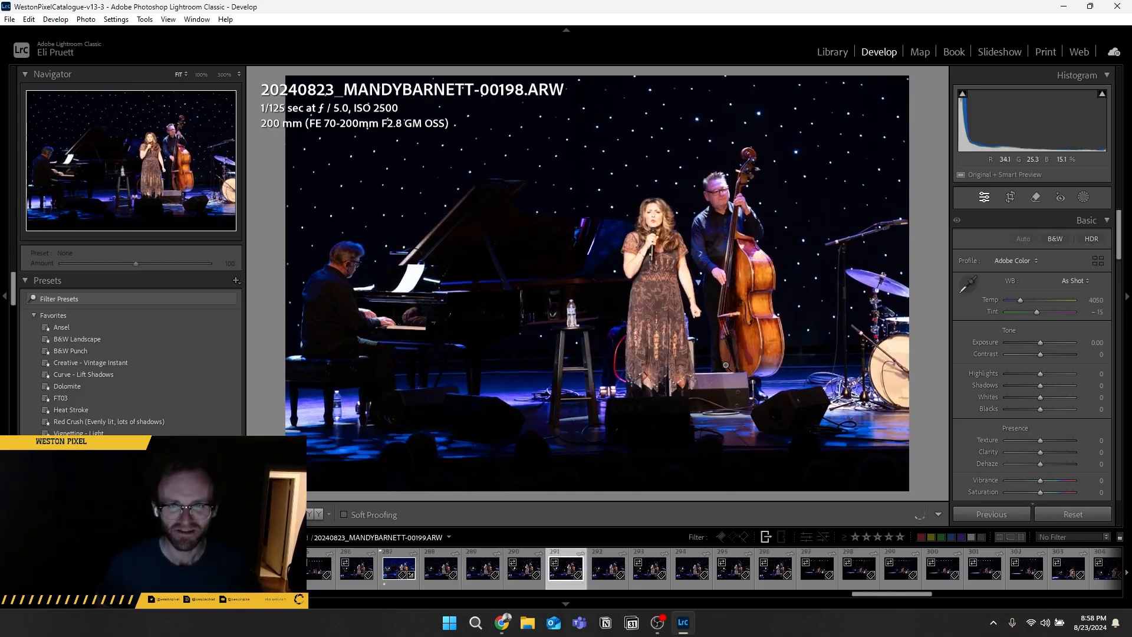
key(Left)
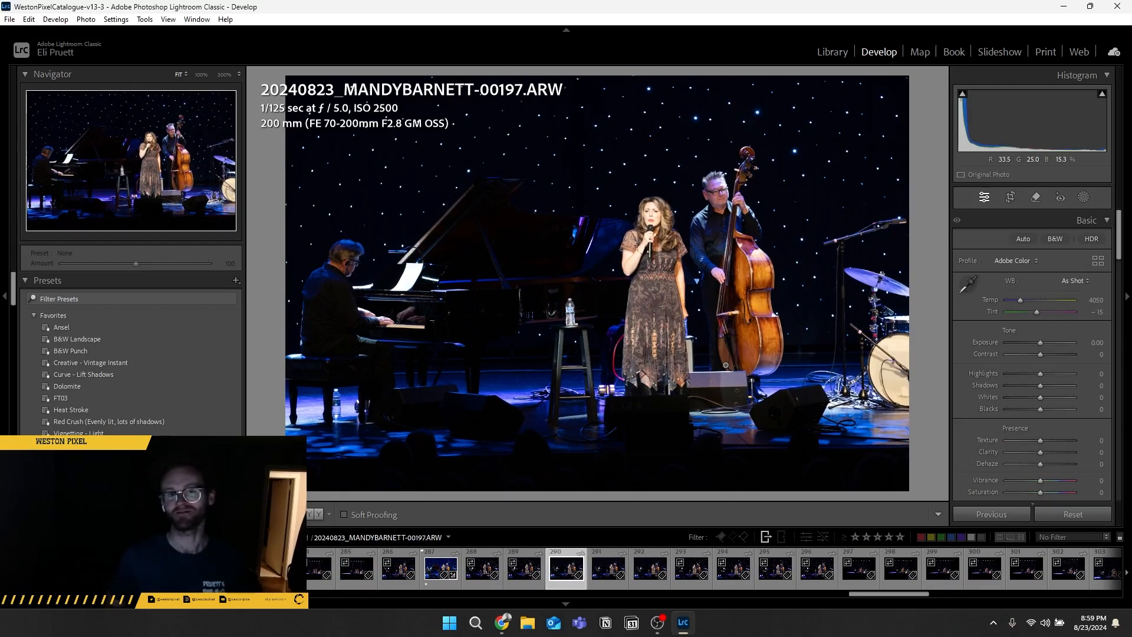
key(Left)
key(Left)
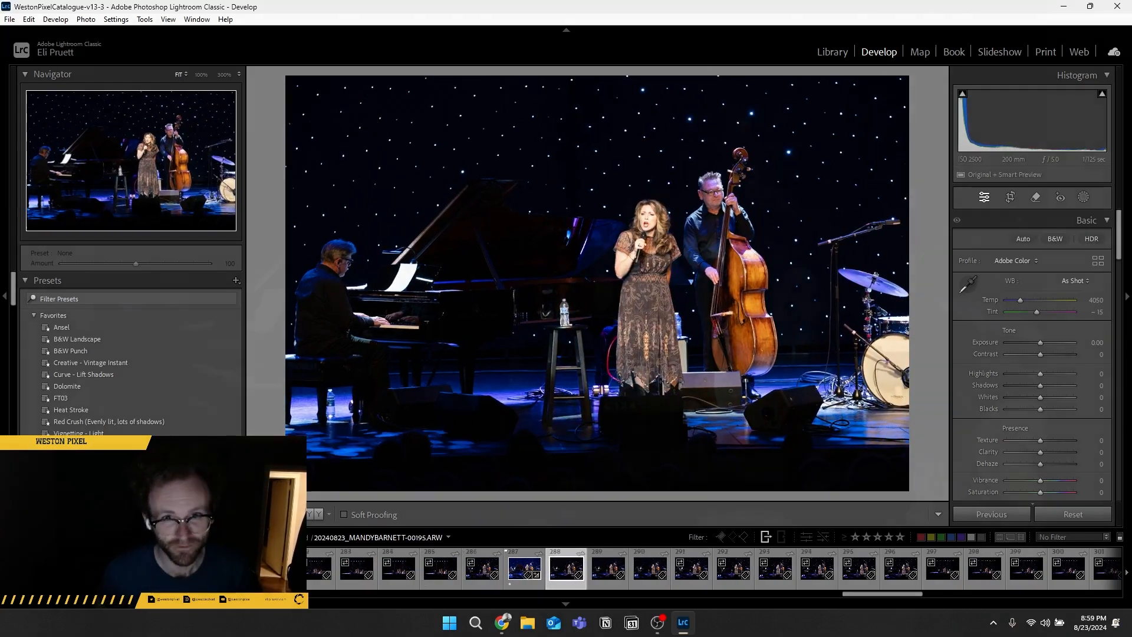
- Go through the shots from 00195 again and flag photo 00203 as a pick
key(f)
key(f)
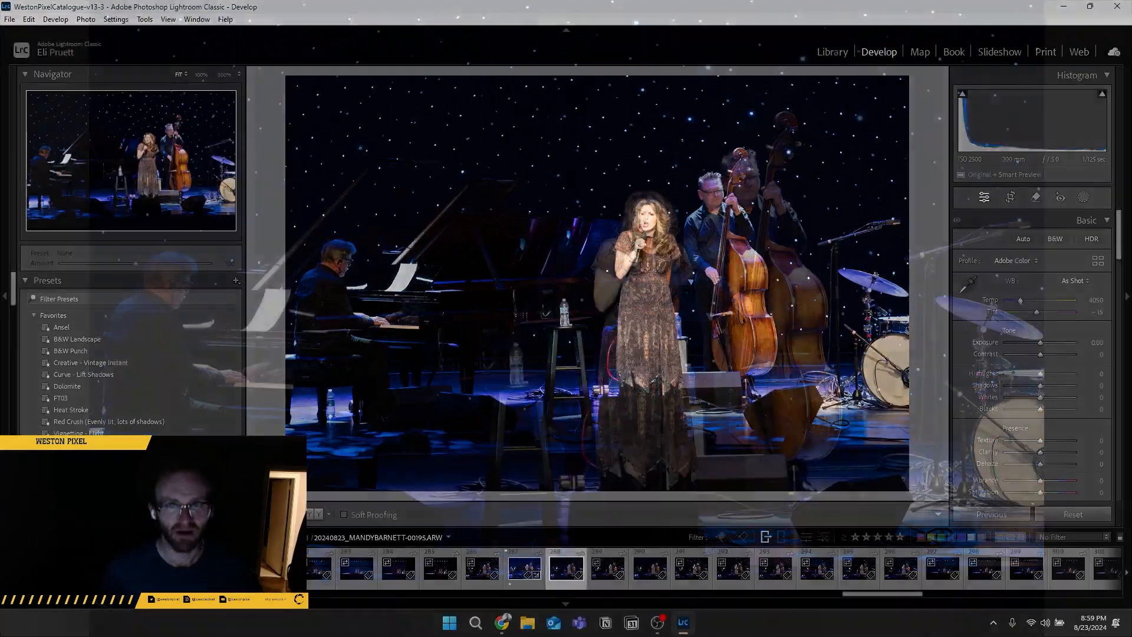
key(Right)
key(Right)
key(Right)
key(Right)
key(Right)
key(Right)
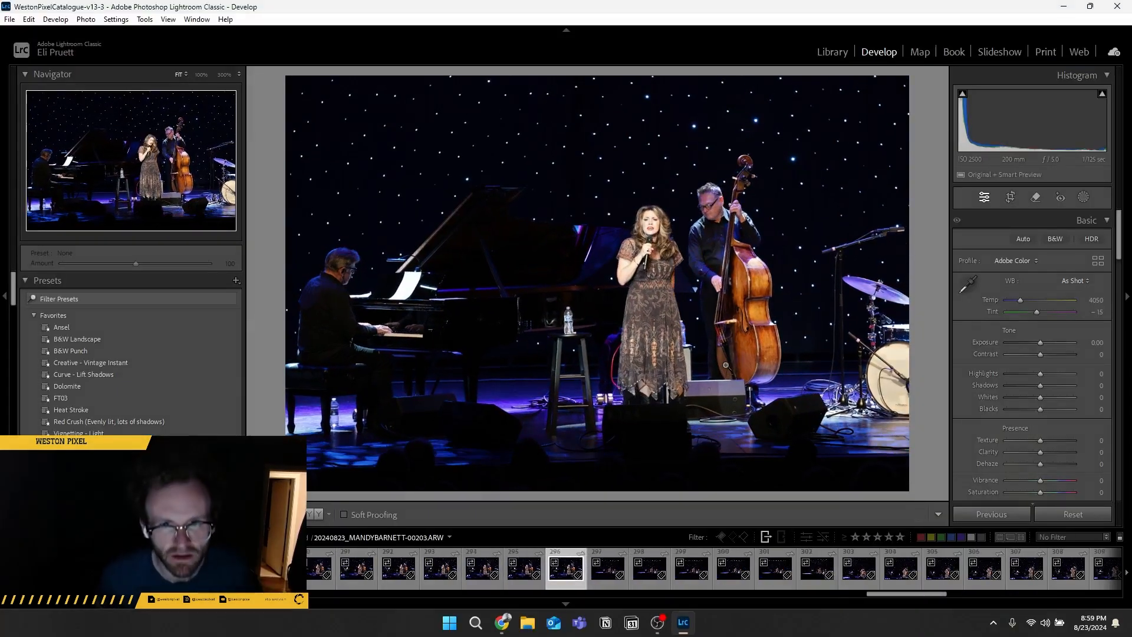
key(Right)
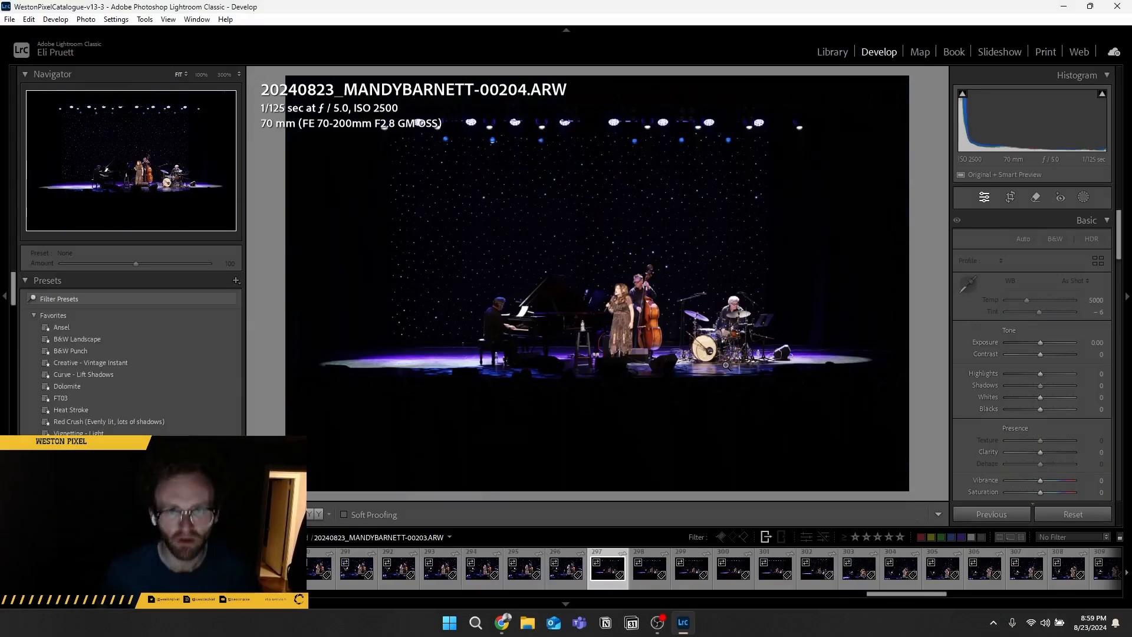
key(Left)
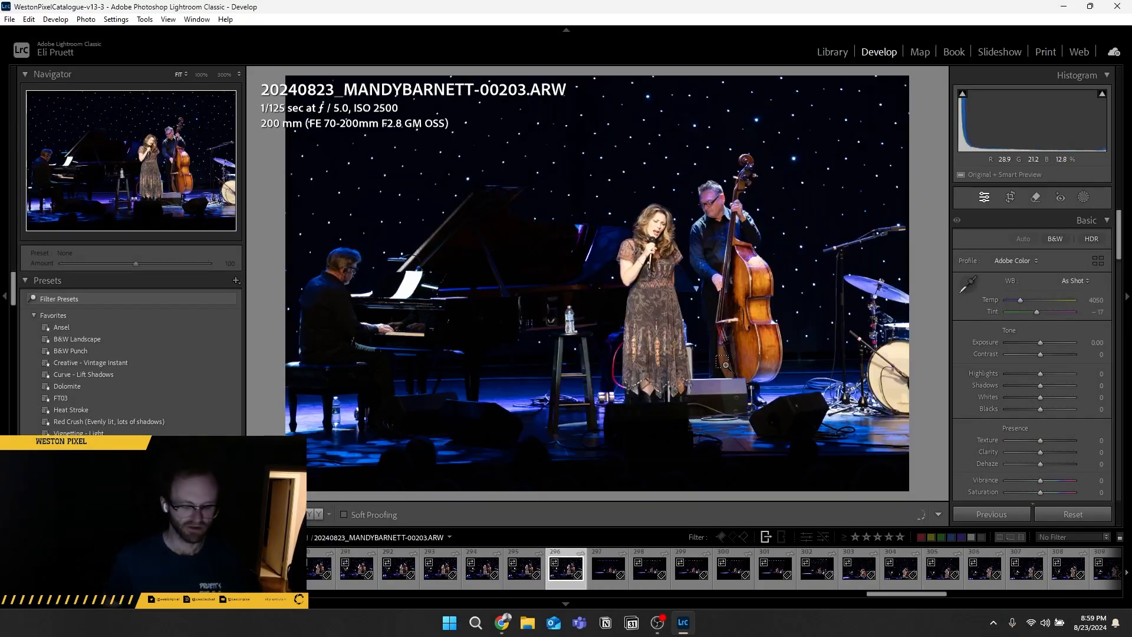
key(p)
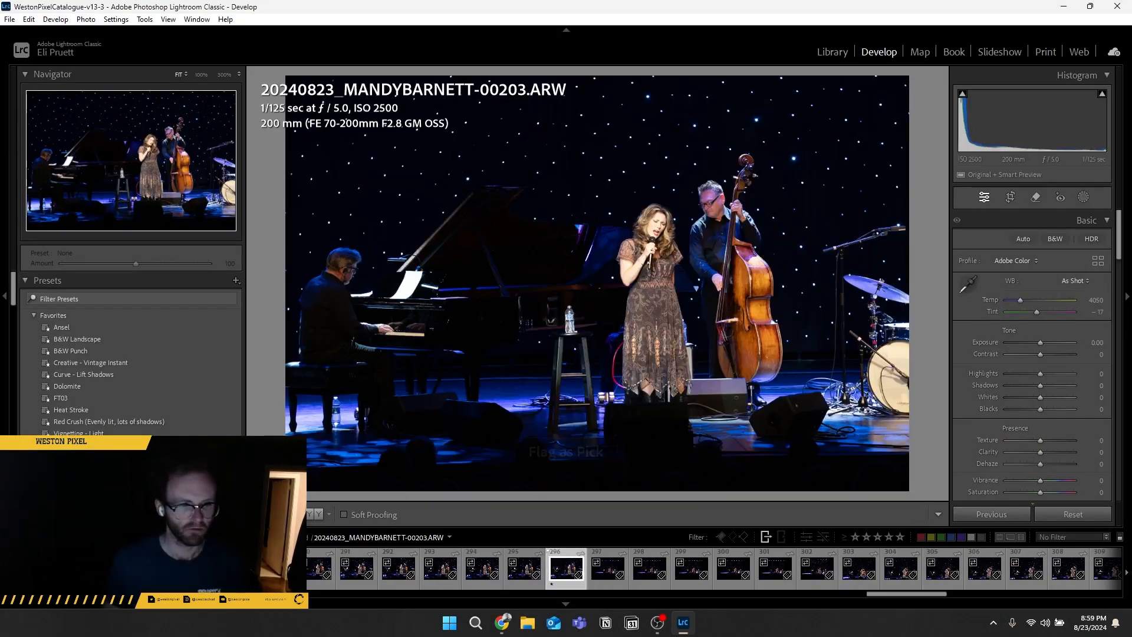
- Synchronize all develop settings from photo 00194 to photo 00203
click(190, 569)
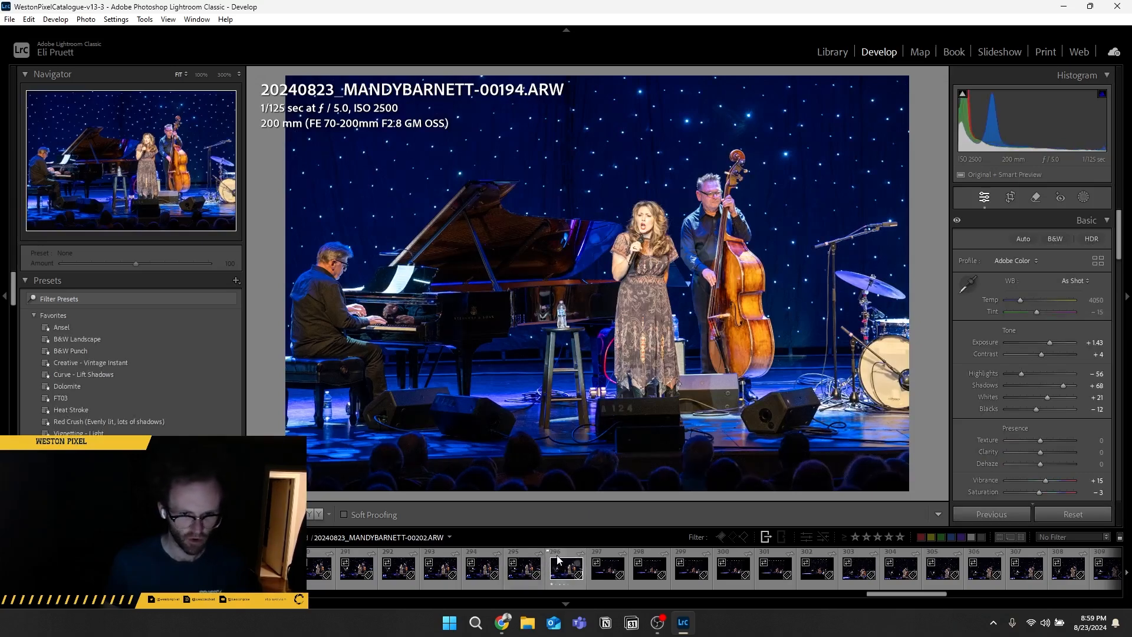
click(567, 558)
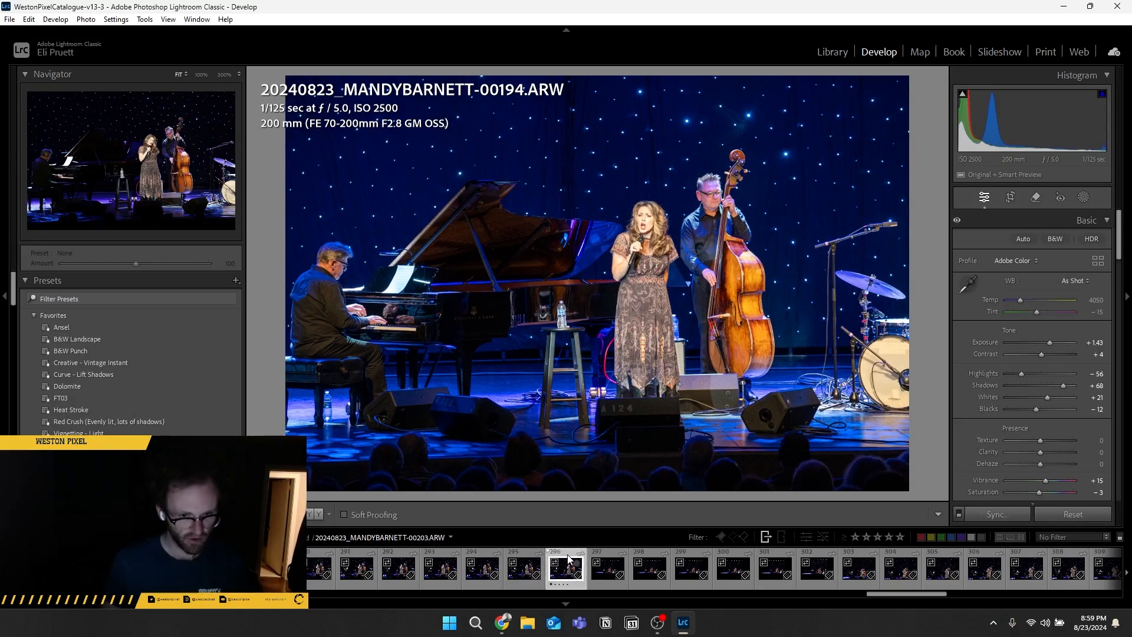
click(1015, 516)
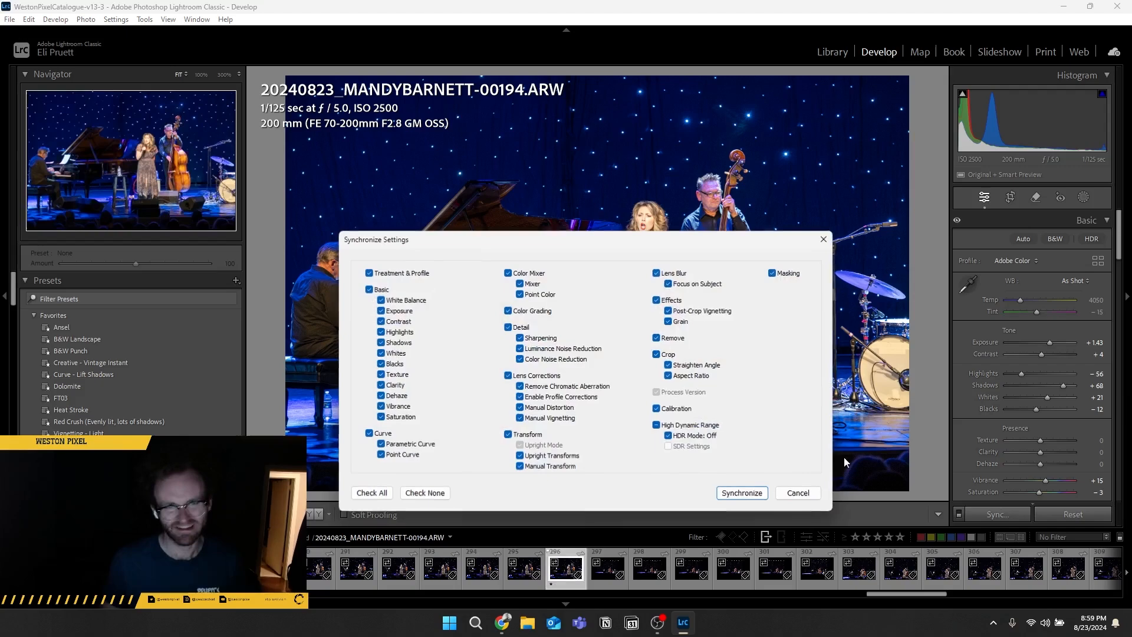
click(755, 498)
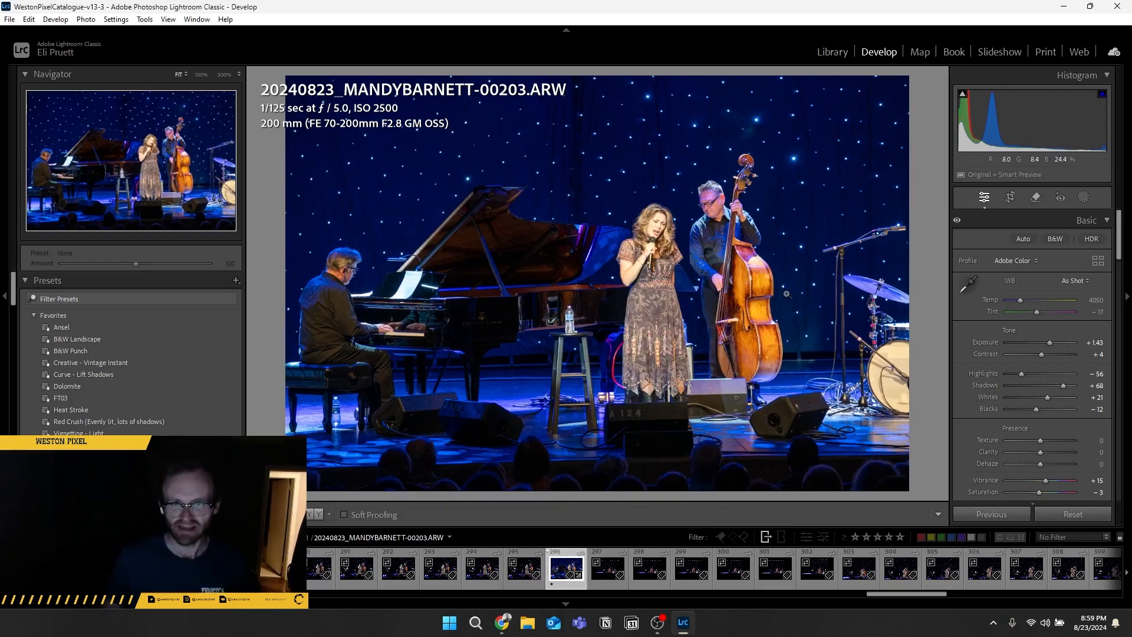
- Check the singer's face up close in the wide full-stage shots up to photo 00206
key(Right)
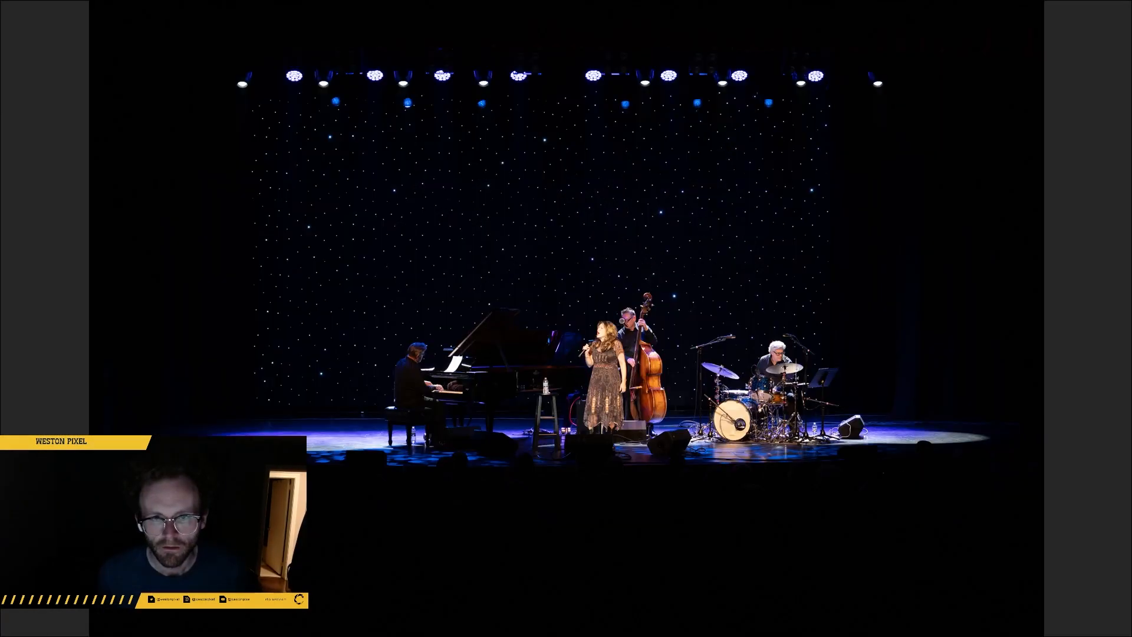
click(596, 340)
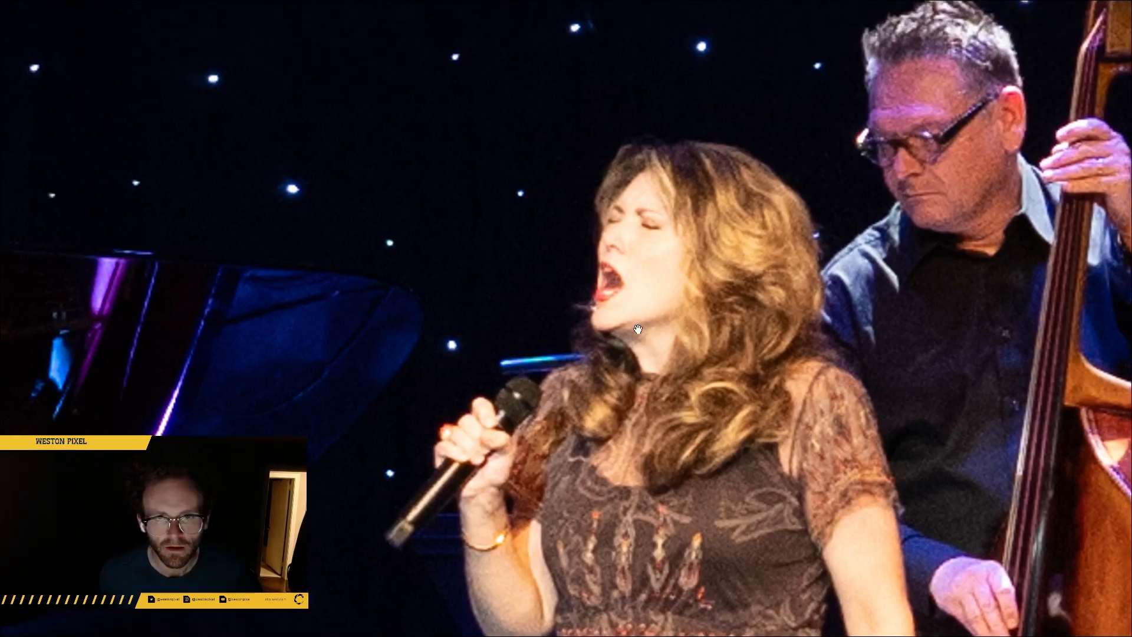
key(f)
click(625, 326)
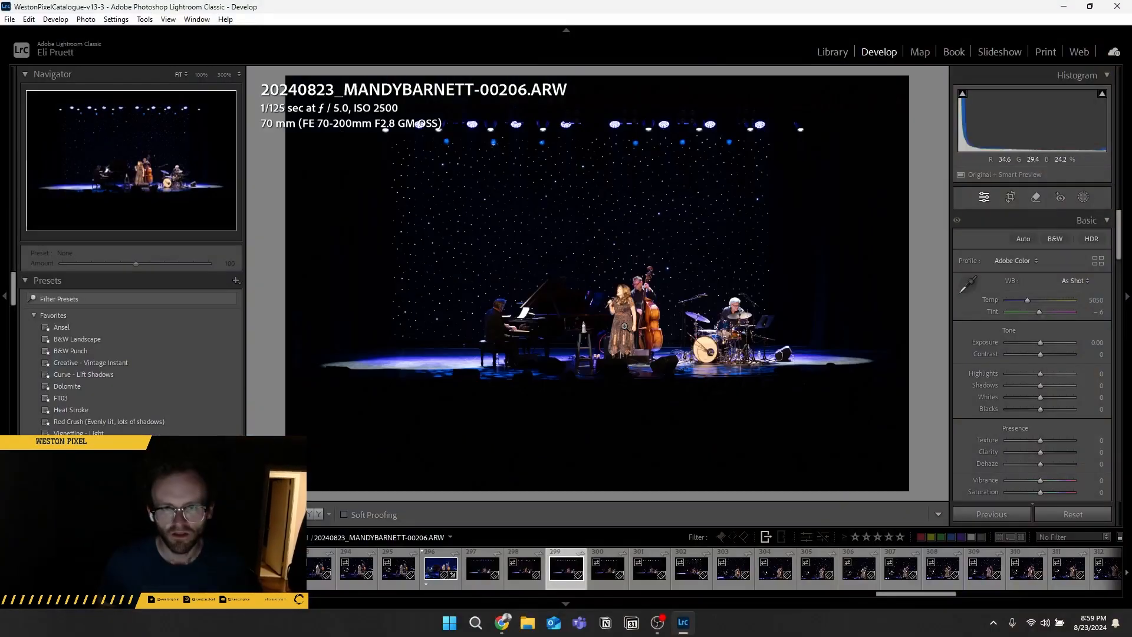
key(Right)
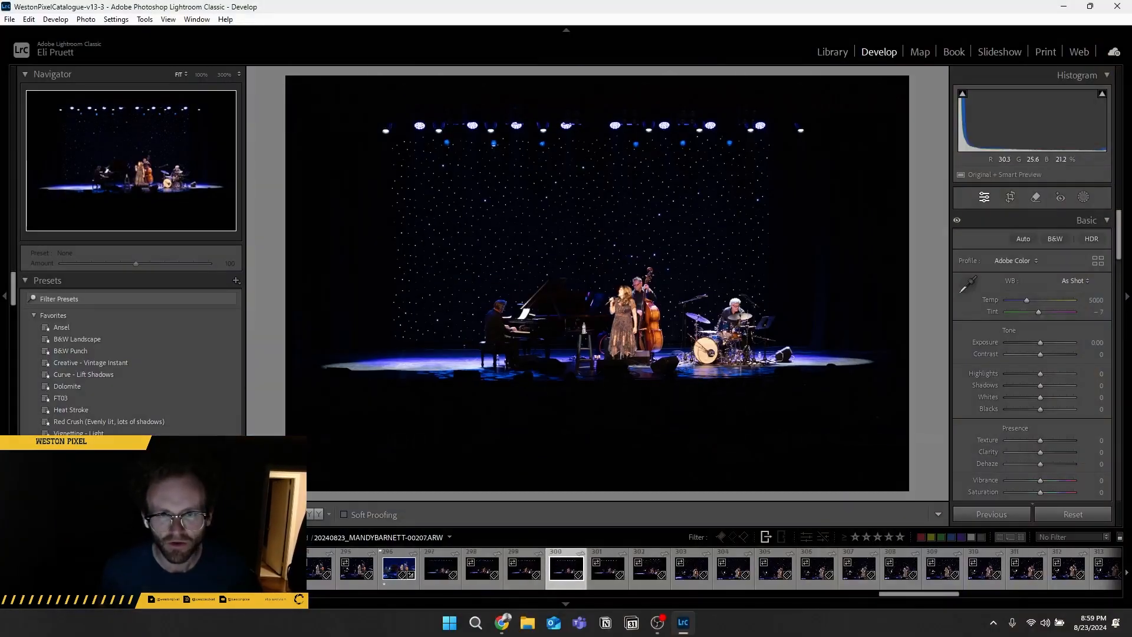
- Inspect the singer and bassist up close at full screen in the wide stage shots after 00206
key(f)
key(Right)
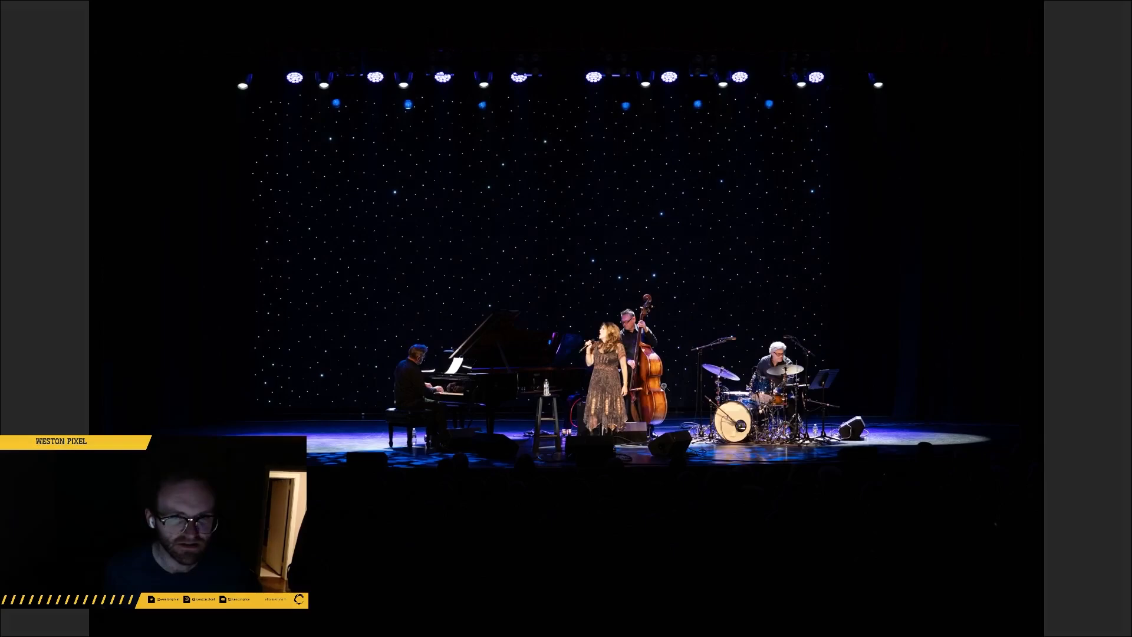
click(598, 357)
drag(603, 333, 624, 494)
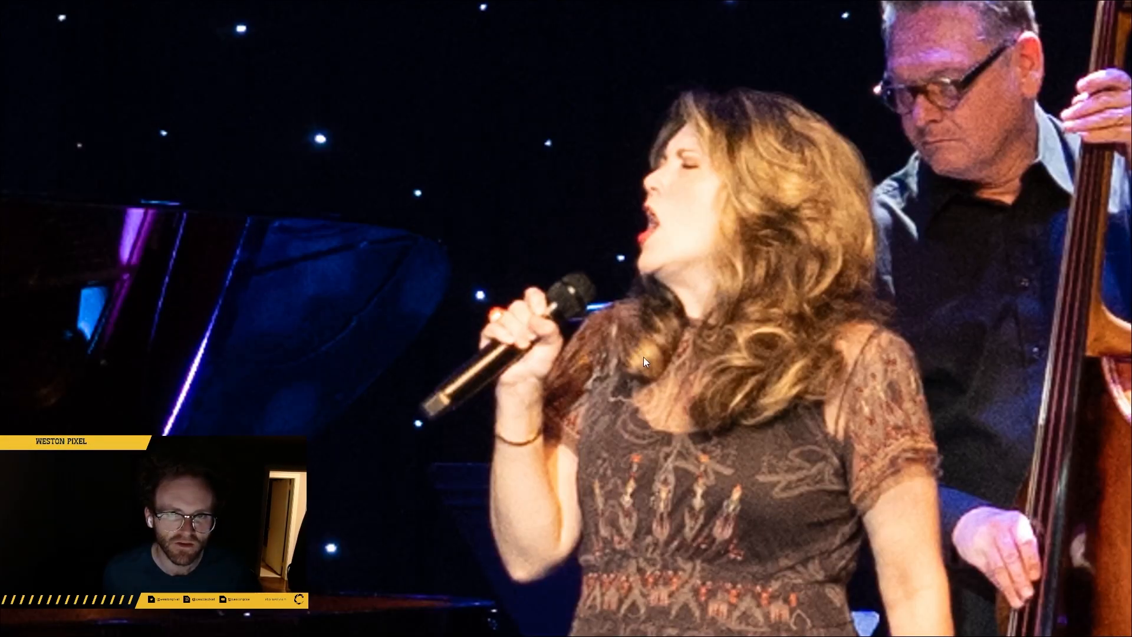
key(Escape)
key(Right)
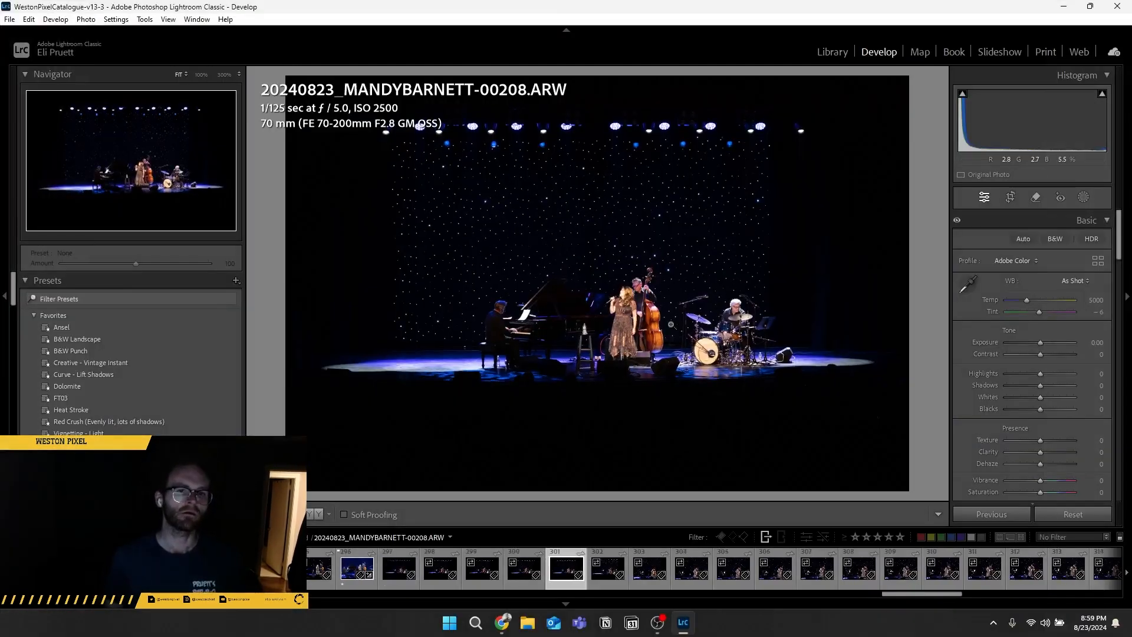
- Inspect the singer up close in wide stage photo 00208 and apply auto tone to it
key(f)
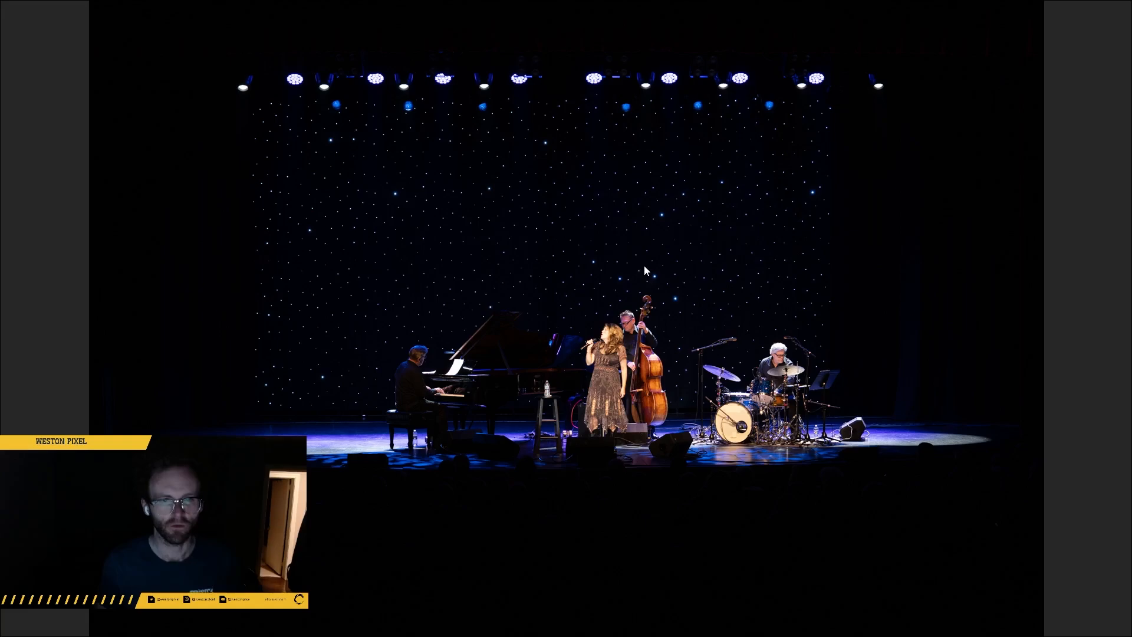
click(605, 324)
click(733, 350)
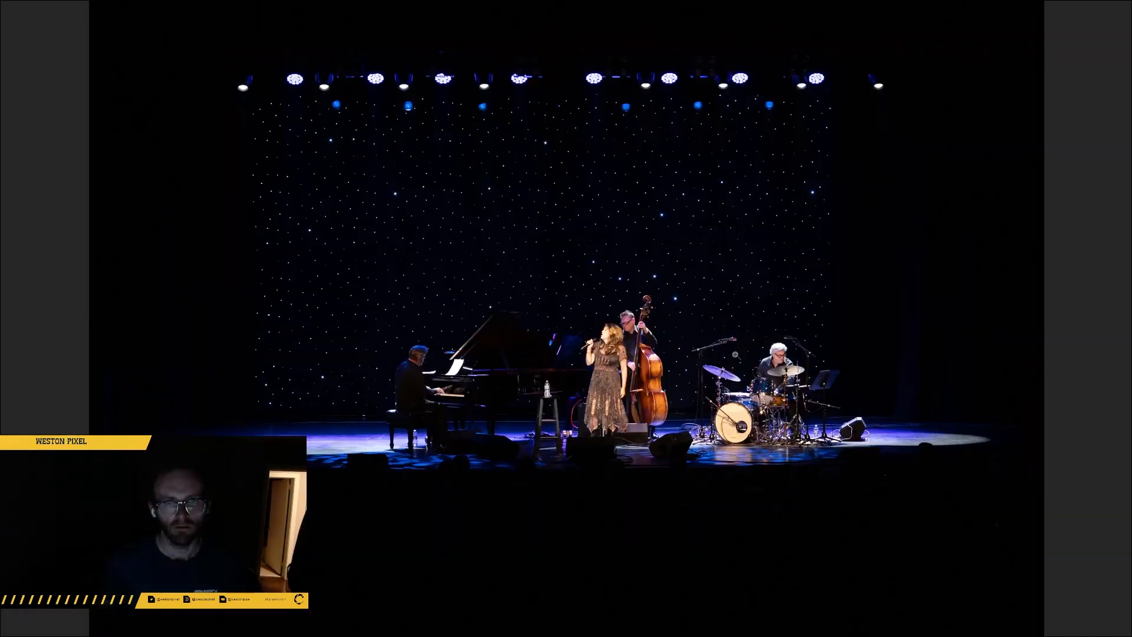
key(Escape)
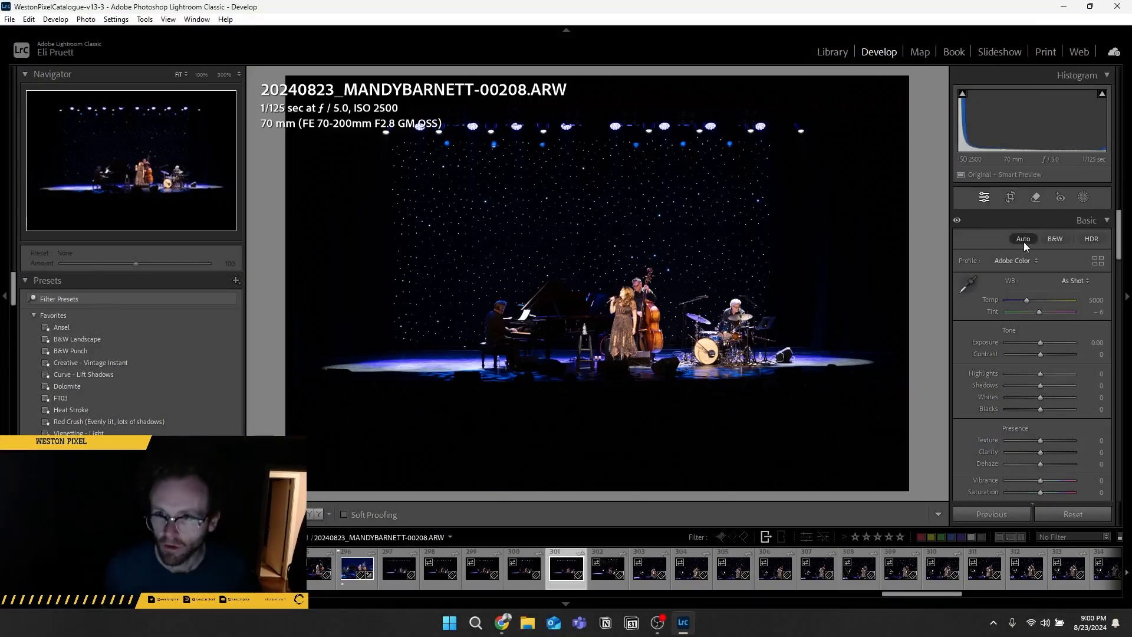
click(1023, 239)
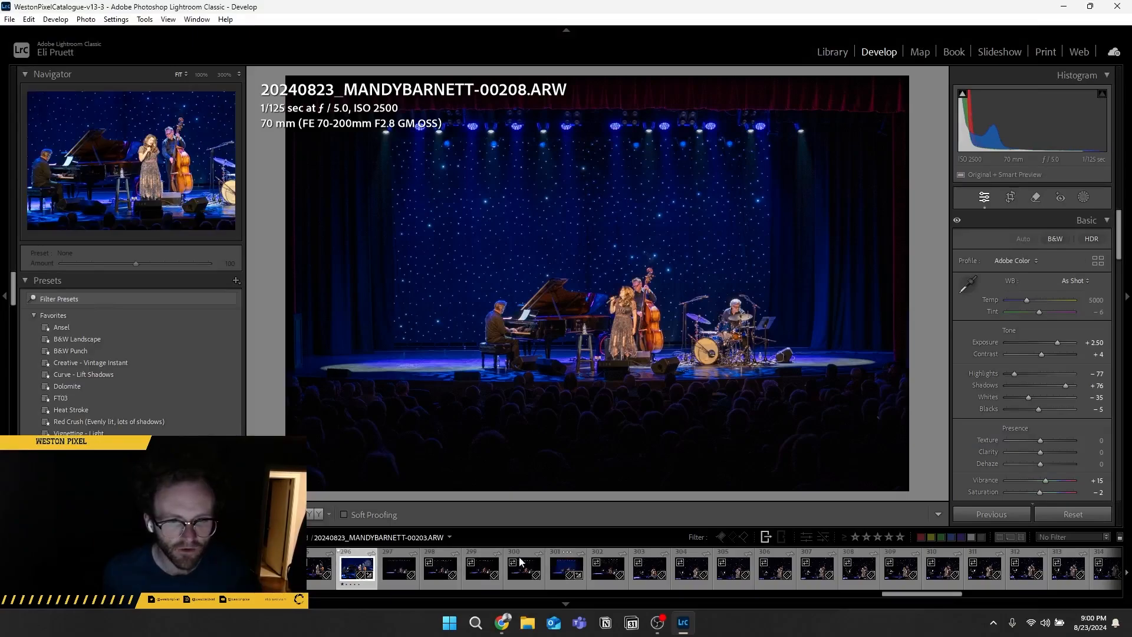
- Try to synchronize the develop settings of photo 00203 onto wide stage photo 00208
ctrl+click(564, 560)
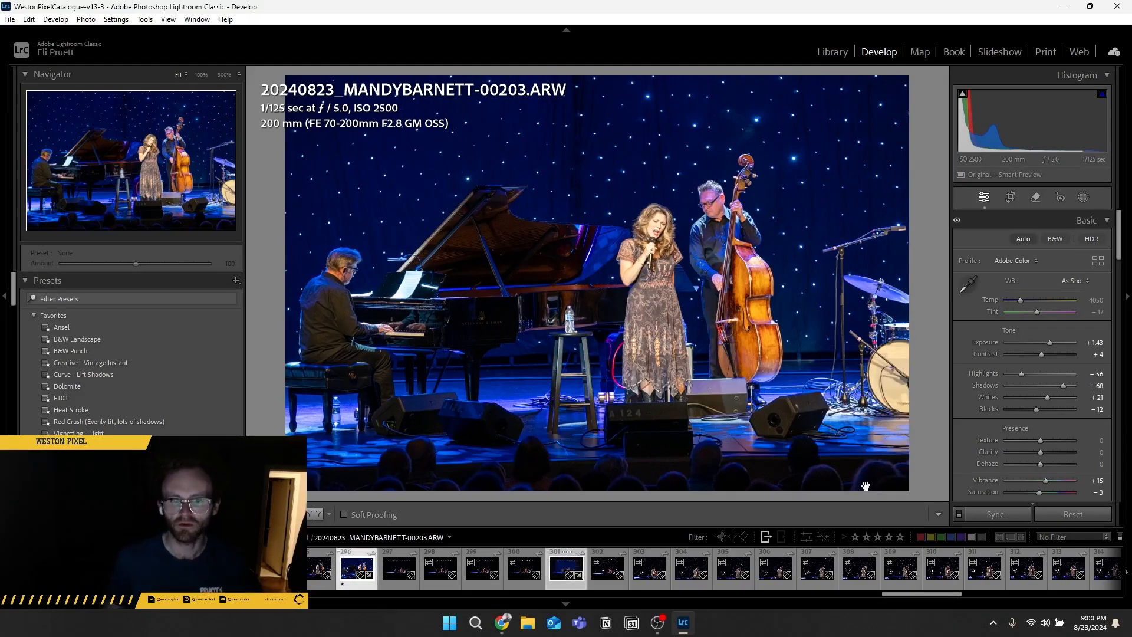
alt+click(997, 512)
click(566, 568)
key(ctrl+z)
- Look through the shots after 00208 up to photo 00224 for the next one worth editing
key(Right)
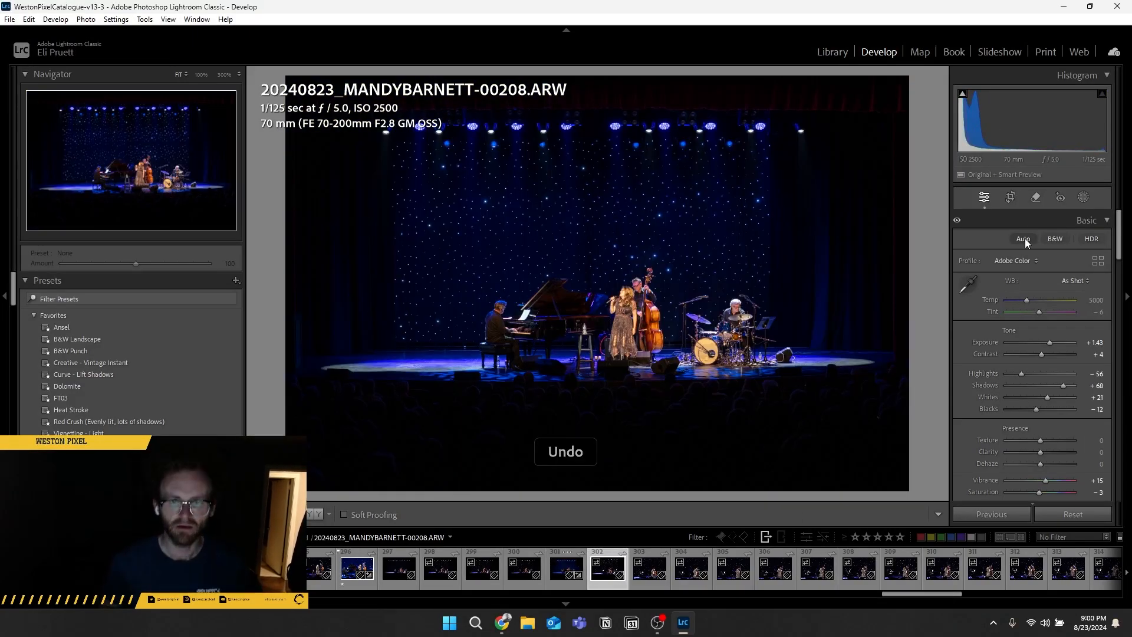
key(Right)
key(Right)
key(Right)
key(Right)
key(Right)
key(Right)
key(Right)
key(Right)
key(Right)
key(Right)
key(Right)
key(Right)
key(Right)
key(Right)
key(Right)
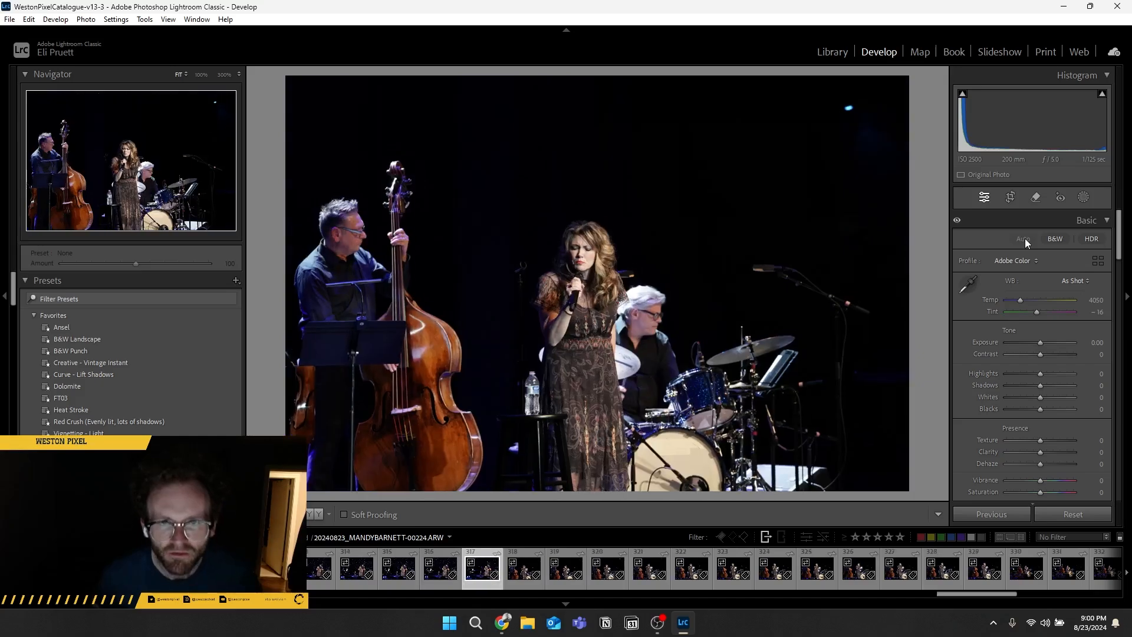
- Look through the stage shots after 00224 up to the wider photo 00237 for one worth editing
key(Right)
key(Right)
key(Right)
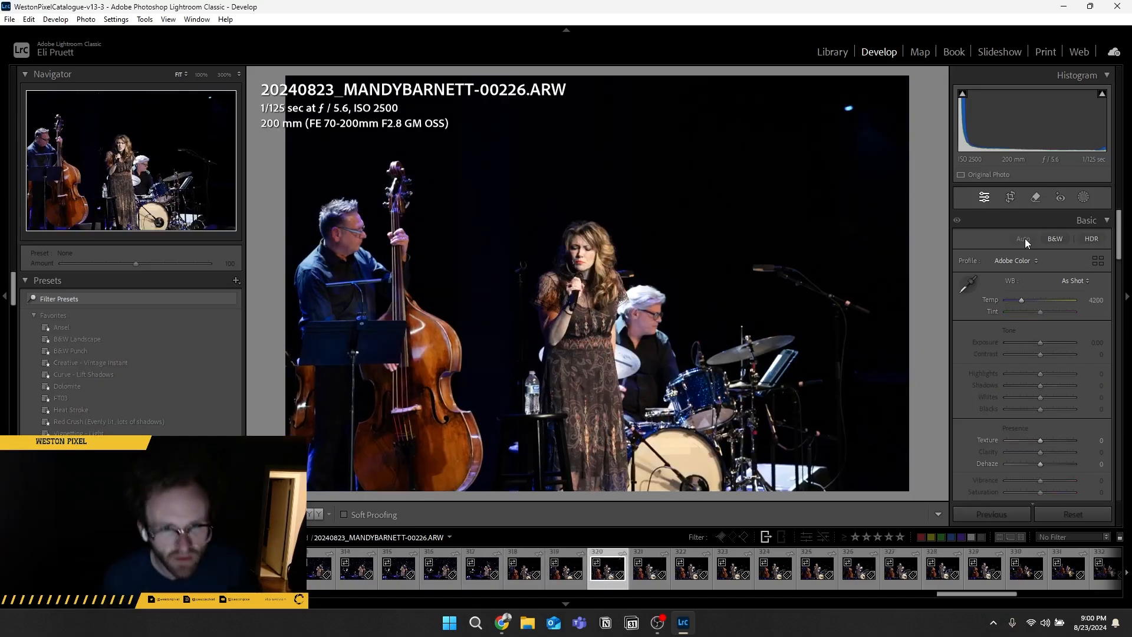
key(Right)
key(Right)
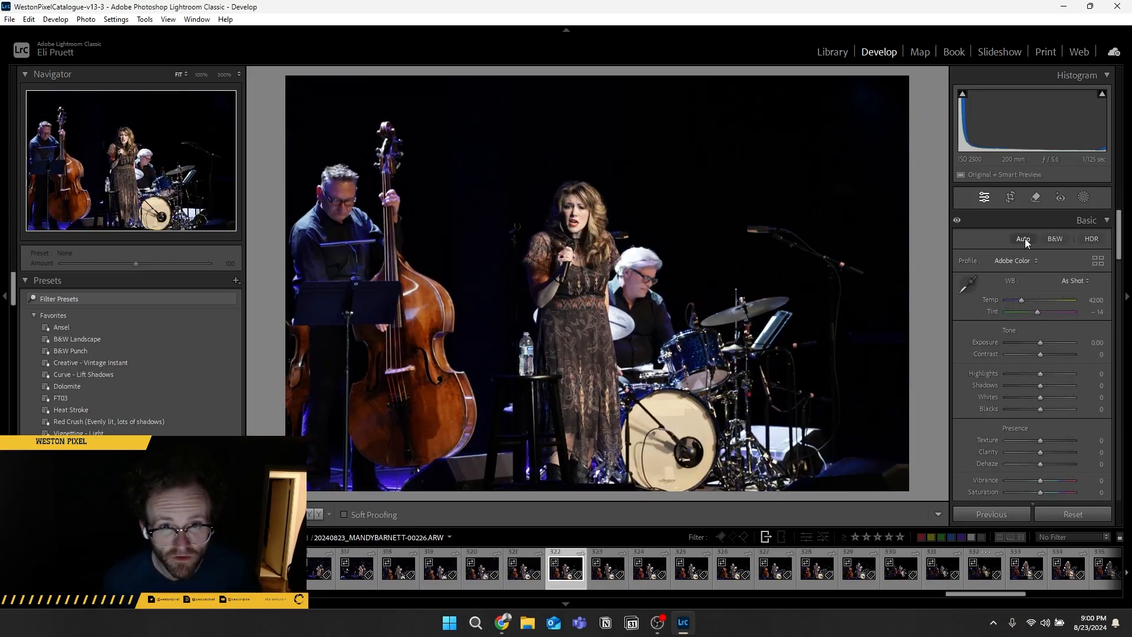
key(Right)
key(Right)
key(Right)
key(Right)
key(Right)
key(Right)
key(Right)
key(Right)
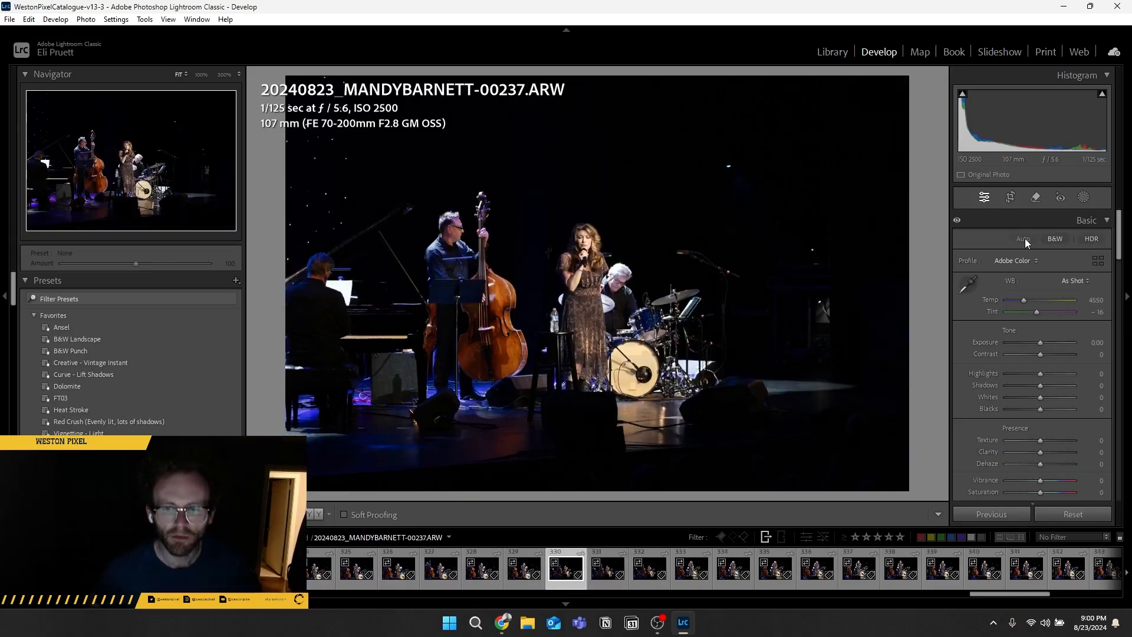
- Compare the singer's expression and the bassist across the similar shots between 00235 and 00225
key(Left)
key(Left)
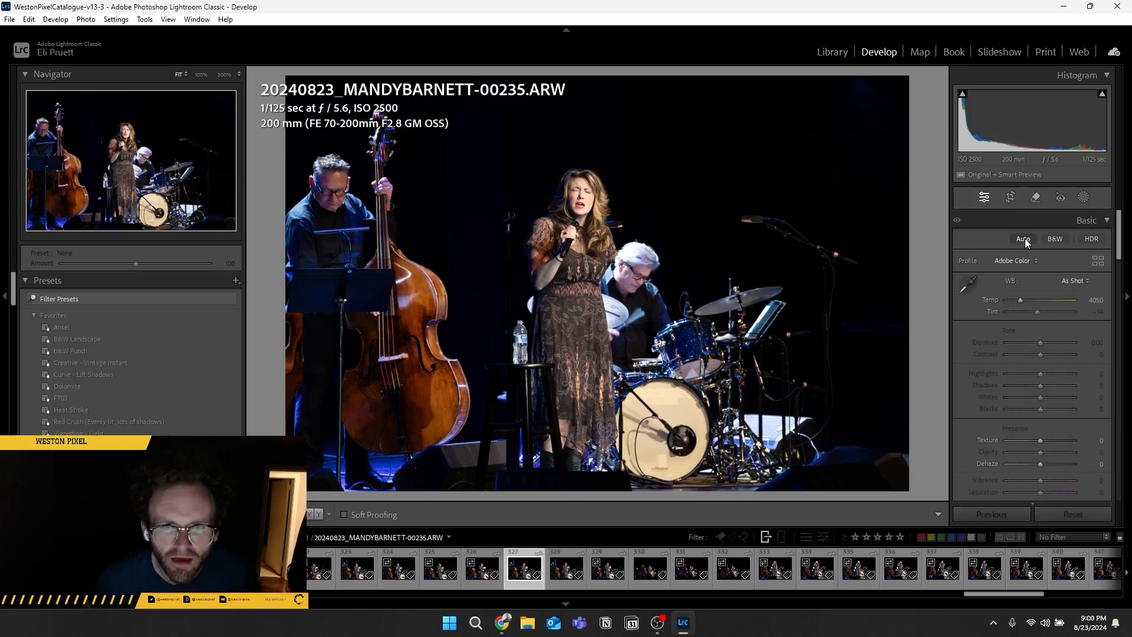
key(Left)
key(Left)
key(Left)
key(Left)
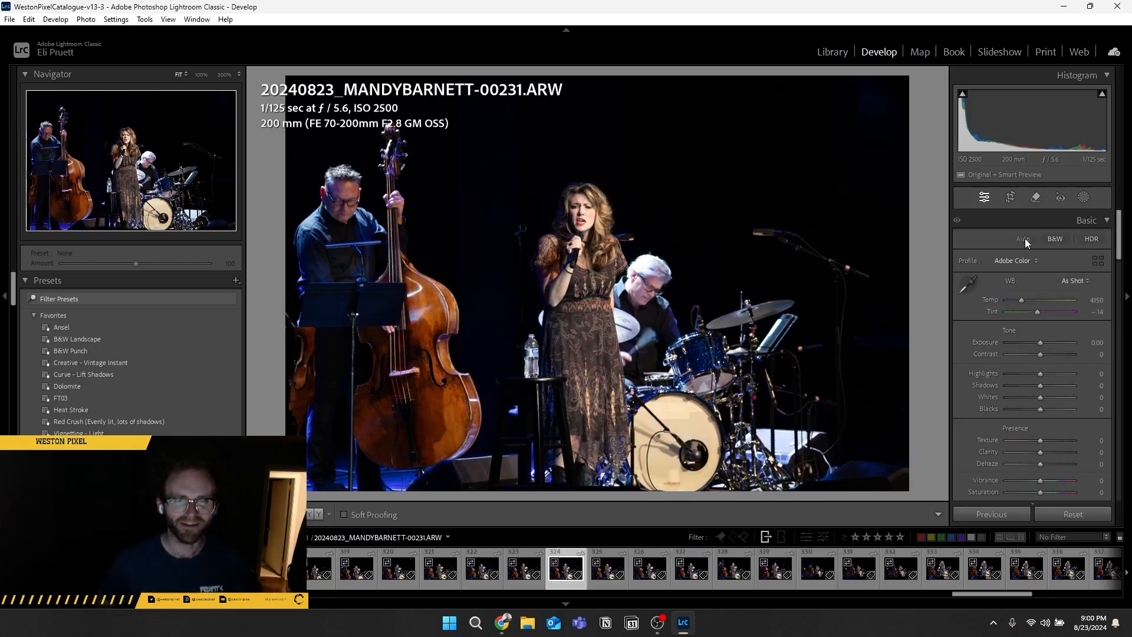
key(Left)
key(Right)
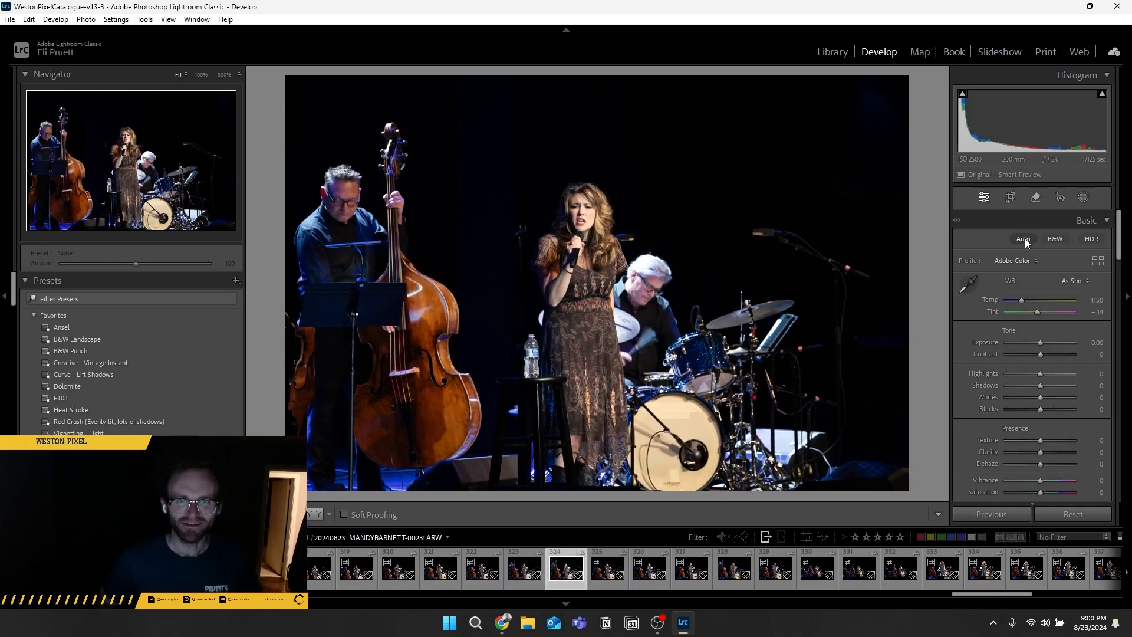
key(Right)
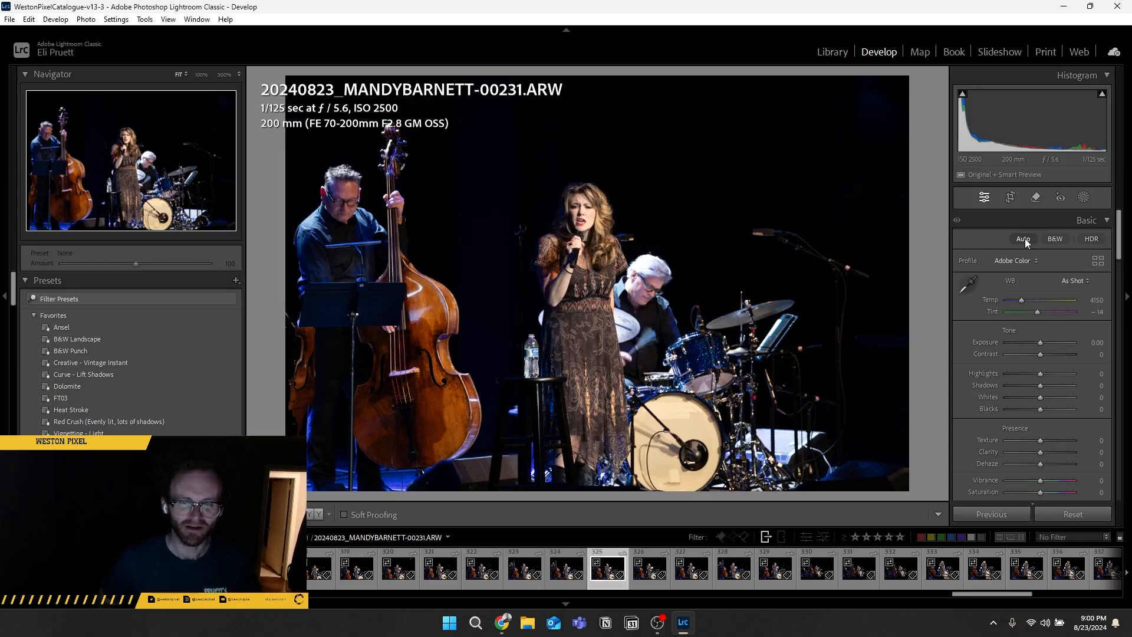
key(Right)
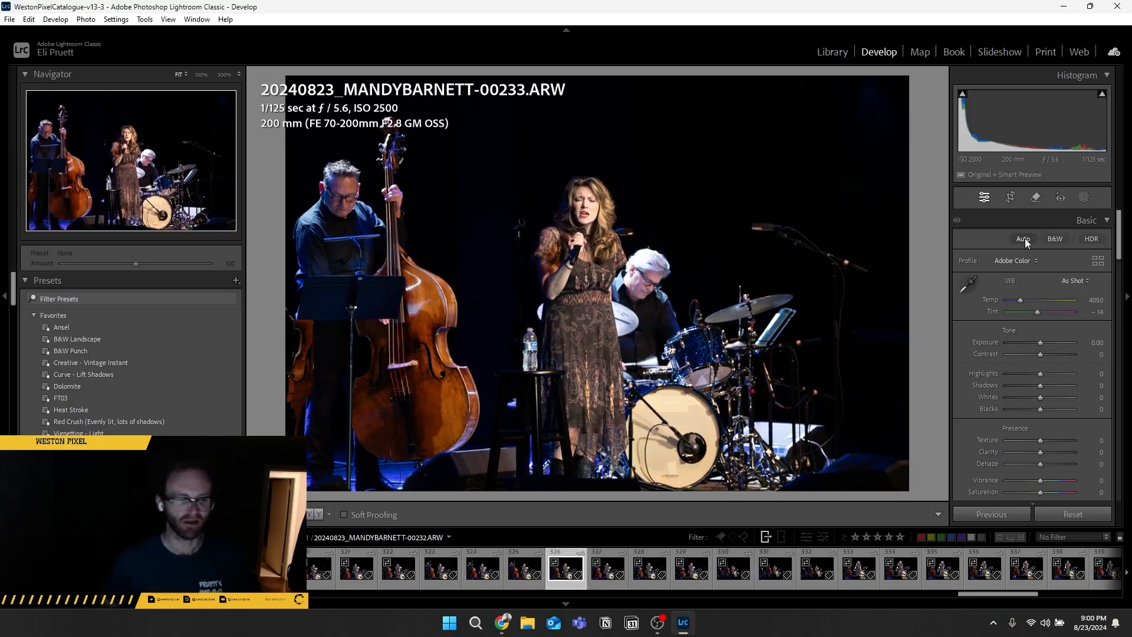
key(Right)
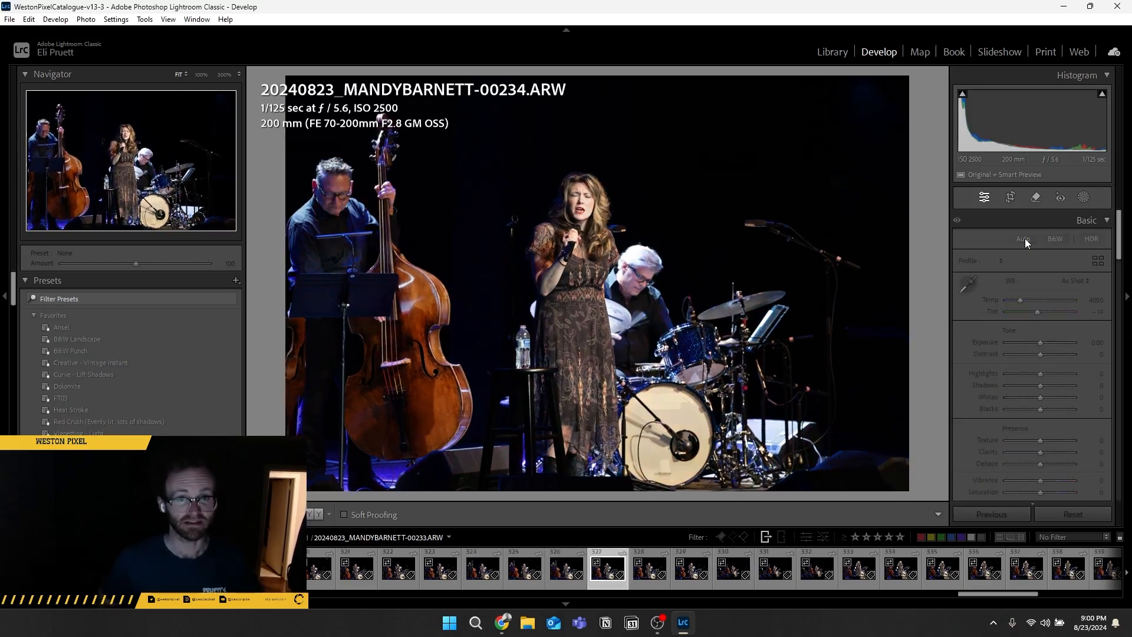
key(Left)
key(Left)
key(Left)
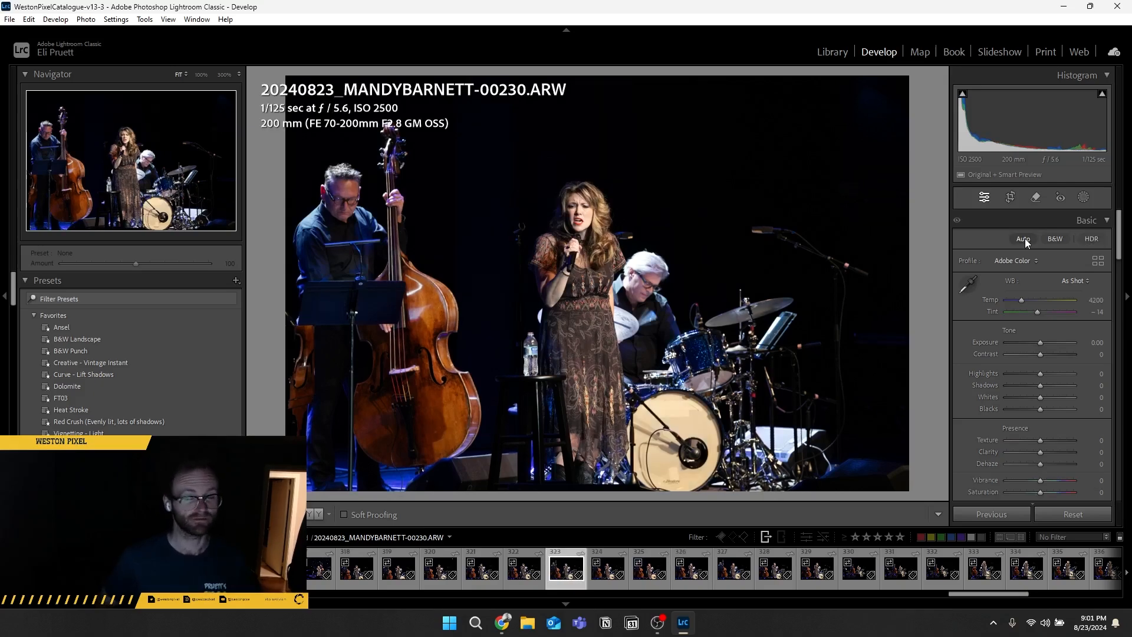
key(Left)
key(Left)
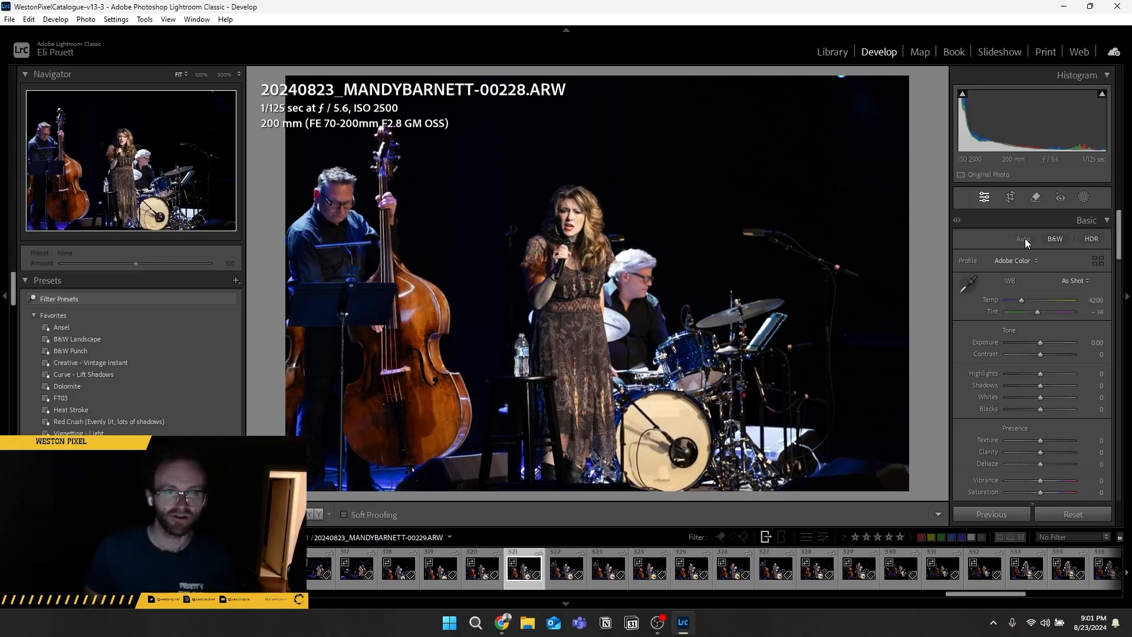
key(Left)
key(Left)
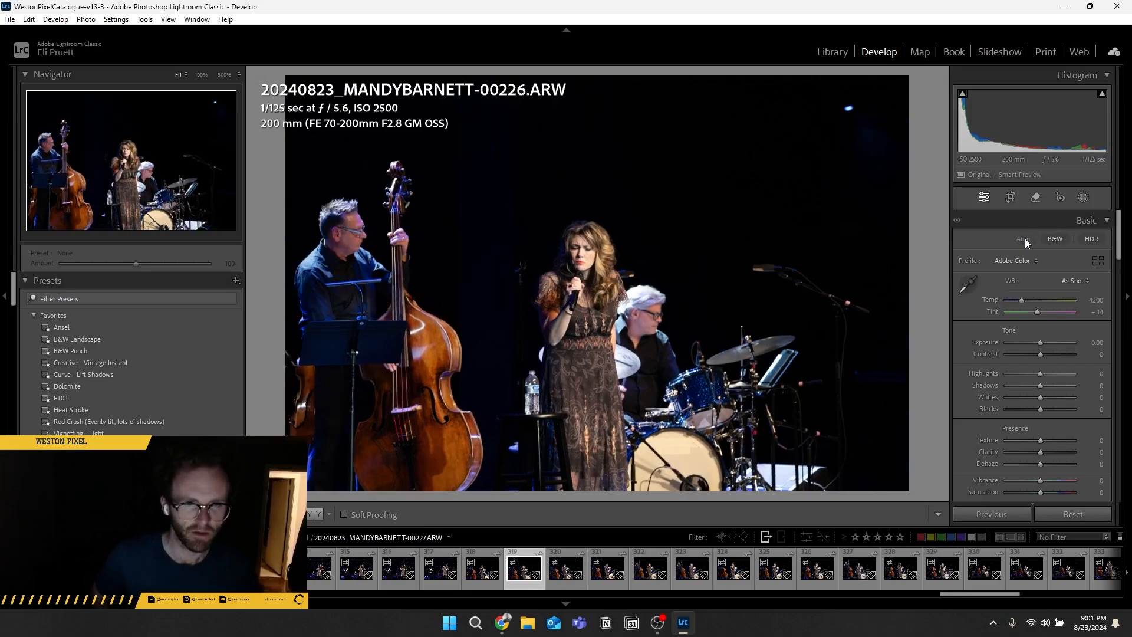
key(Left)
key(Left)
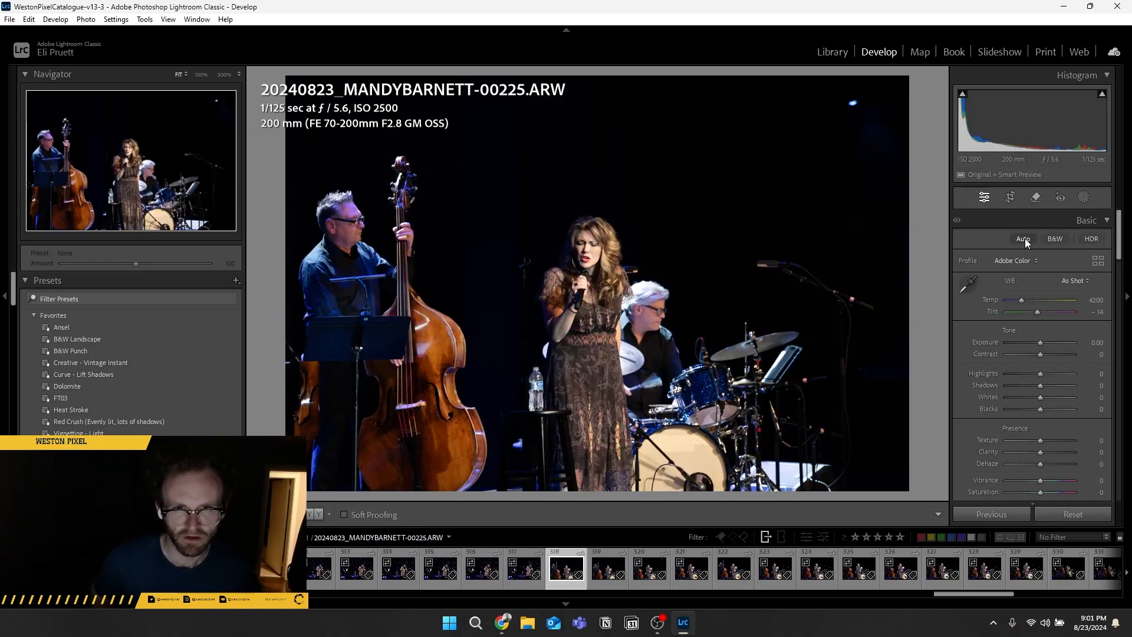
- Apply auto tone to stage photo 00233 and rate it one star
key(Right)
key(Right)
key(Right)
key(Right)
key(Right)
key(Right)
key(Right)
key(Right)
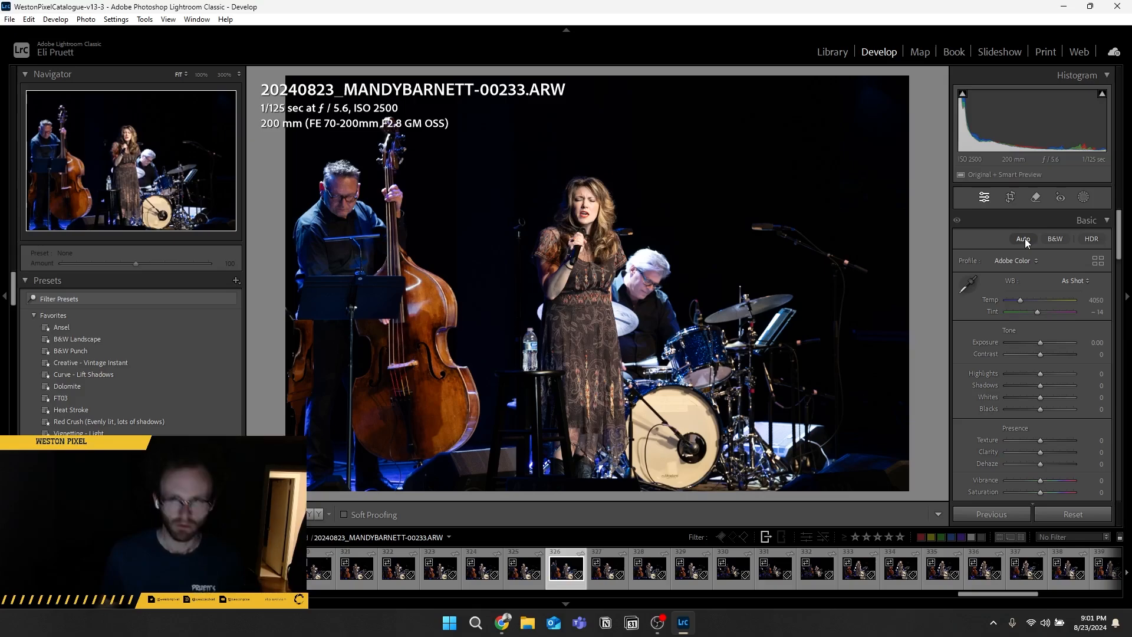
click(1023, 238)
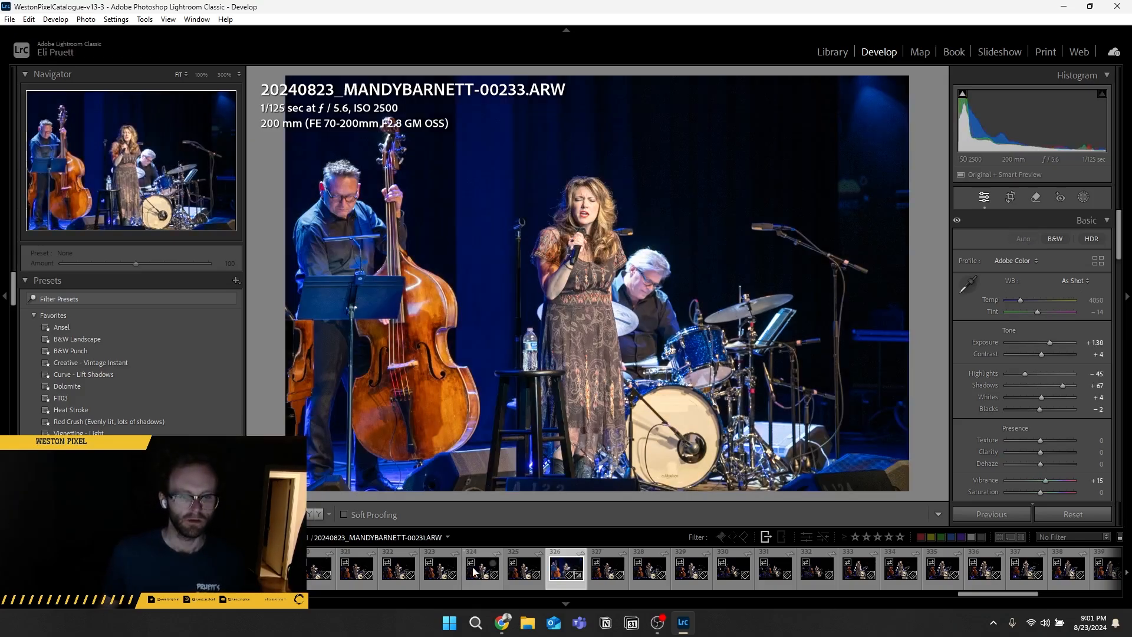
key(1)
- Synchronize the develop settings of photo 00203 onto photo 00233
scroll(479, 568, up, 3)
scroll(478, 568, down, 3)
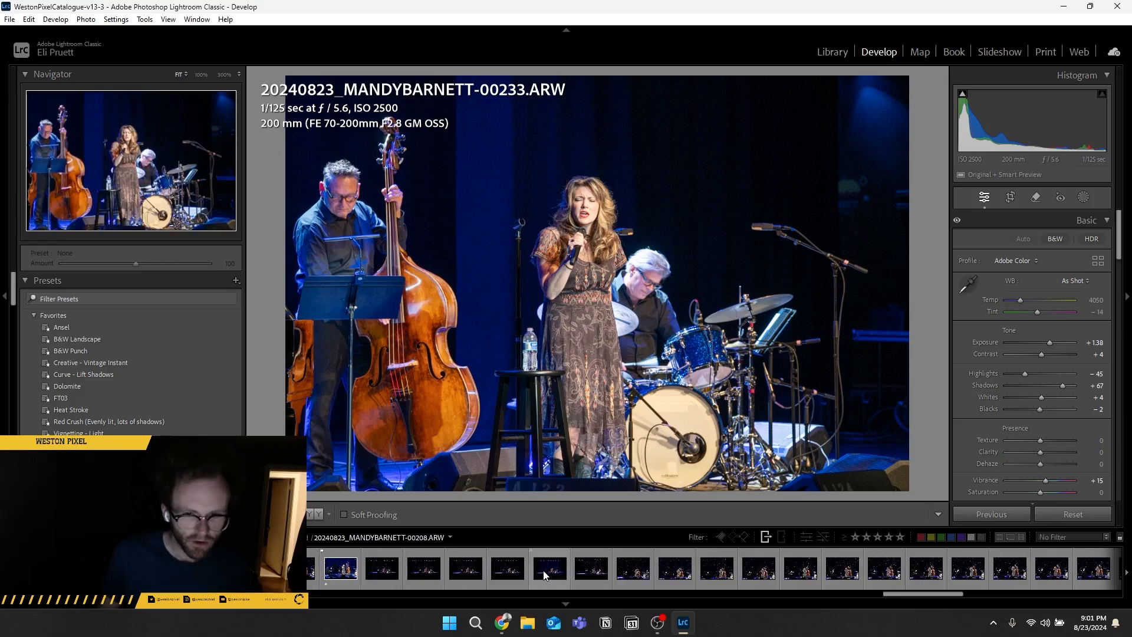
click(653, 569)
scroll(653, 569, down, 4)
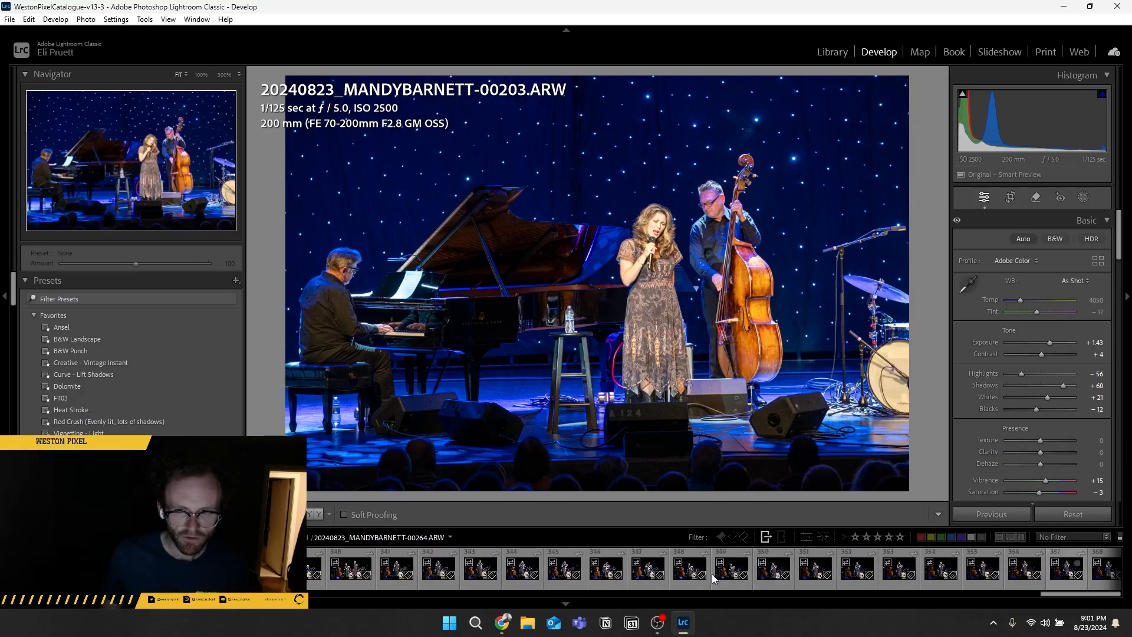
scroll(712, 574, up, 4)
ctrl+click(457, 558)
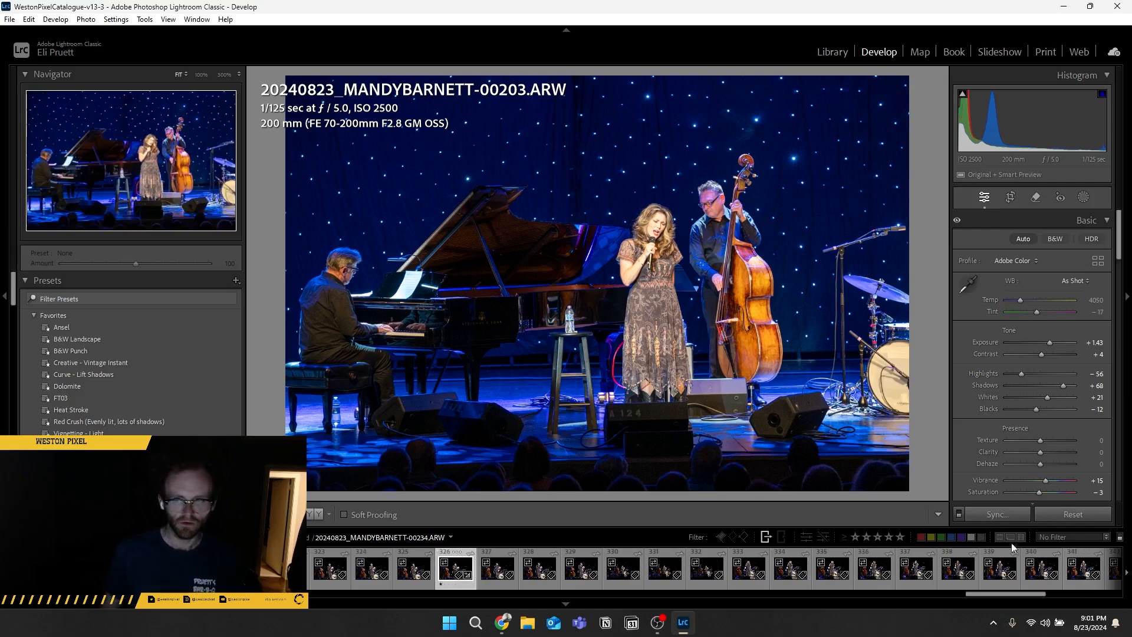
click(999, 515)
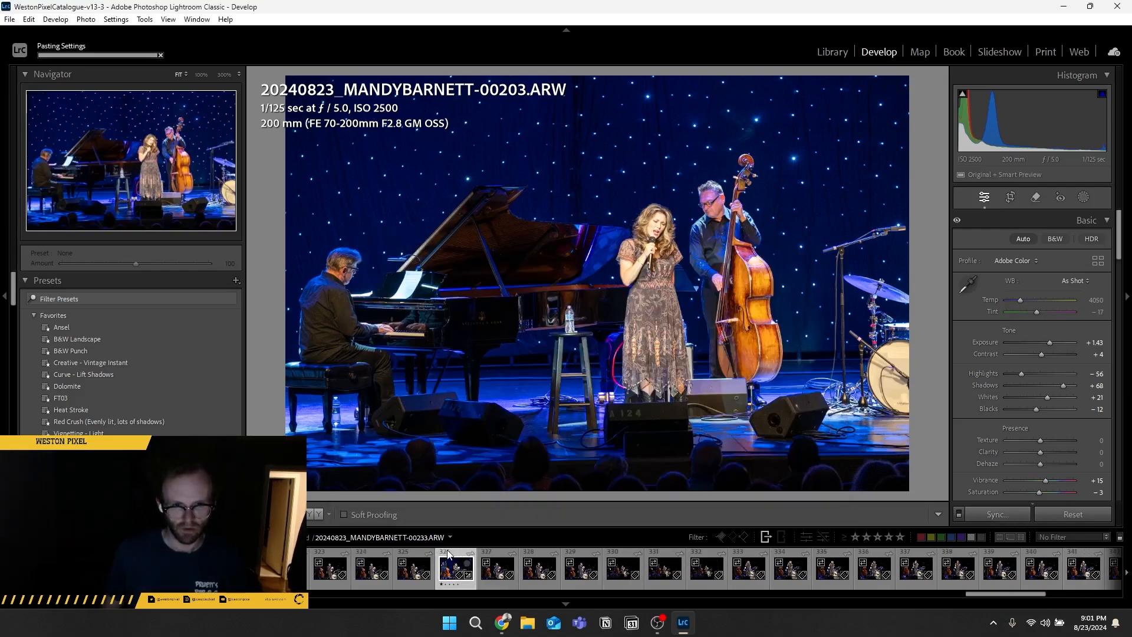
click(457, 569)
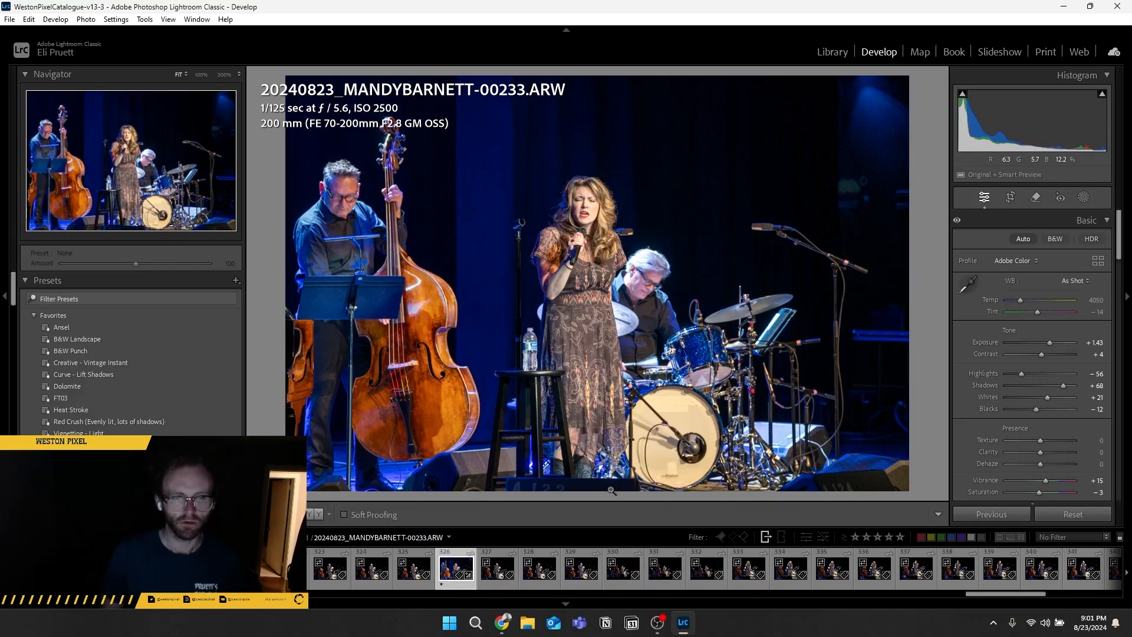
- Look through the shots after 00233 and synchronize the develop settings of 00233 onto photo 00243
key(Right)
key(Right)
key(Right)
key(Right)
key(Right)
key(Right)
key(Right)
key(Right)
key(Right)
key(Right)
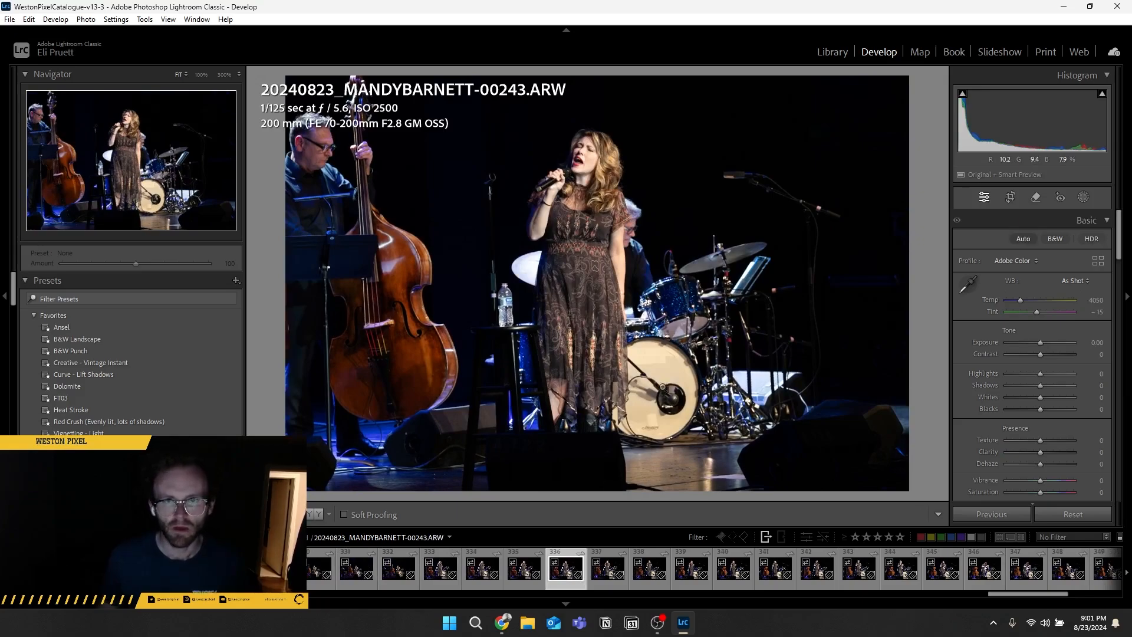
ctrl+click(575, 559)
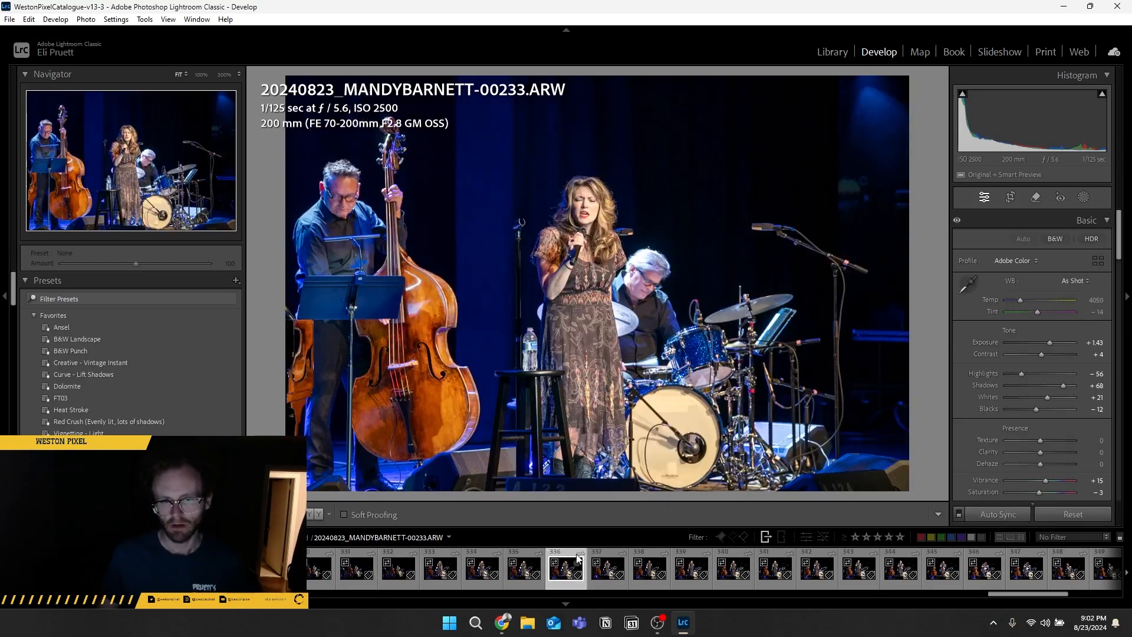
click(1003, 515)
key(Return)
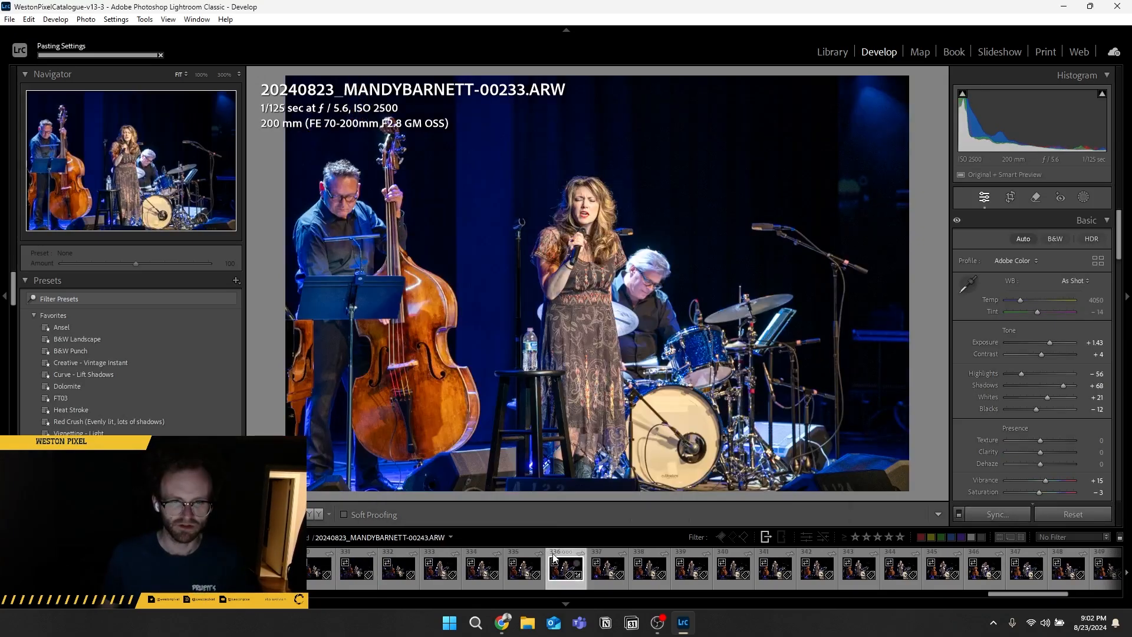
- Apply auto tone to photo 00243 and flag it as a pick
click(1017, 241)
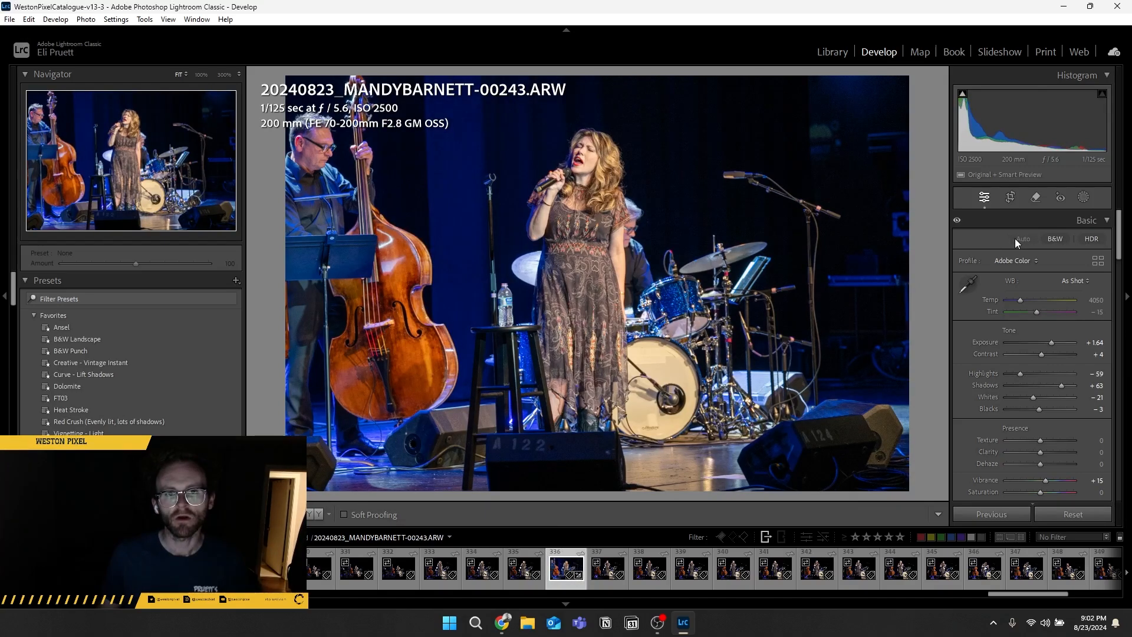
key(p)
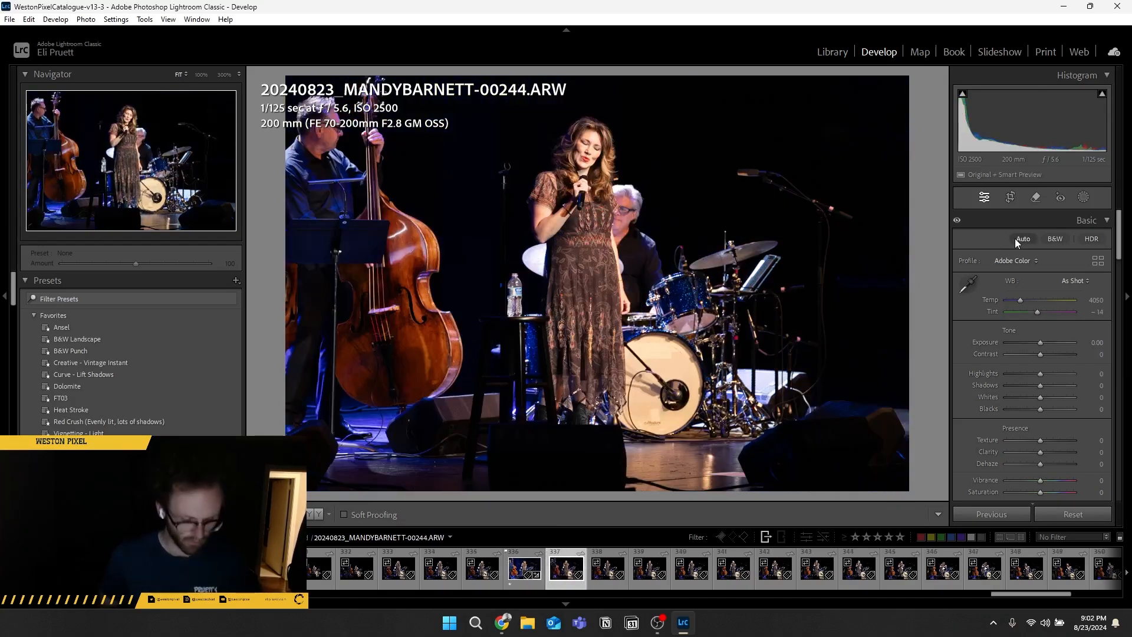
- Synchronize the develop settings of photo 00243 onto photo 00244 and flag 00244 as a pick
key(Left)
key(shift+Right)
click(990, 510)
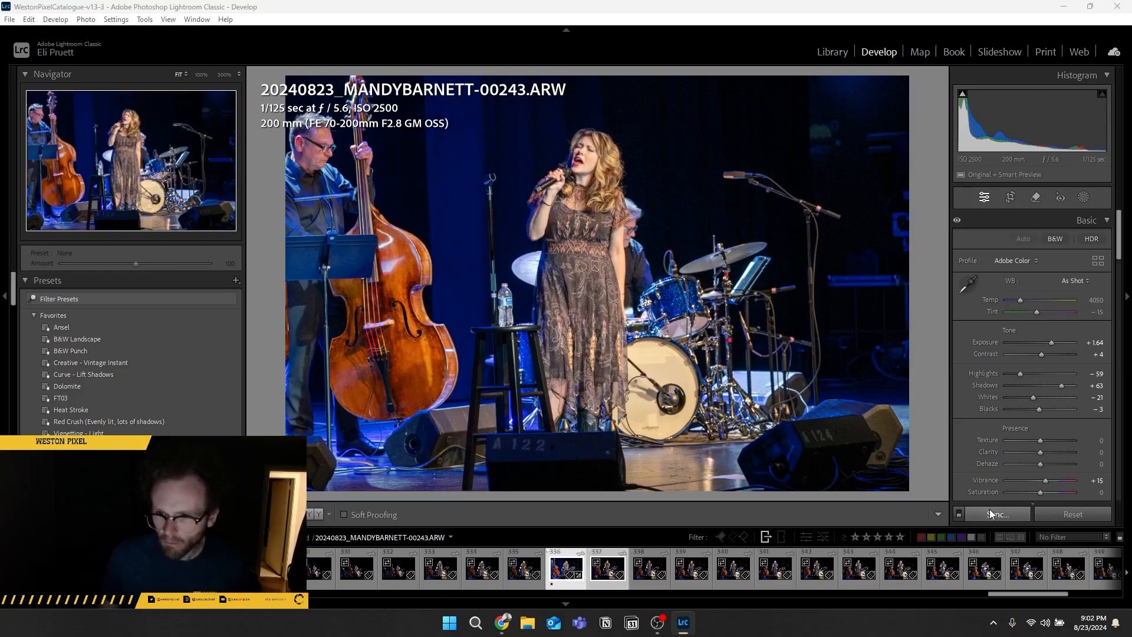
key(Return)
click(607, 557)
key(p)
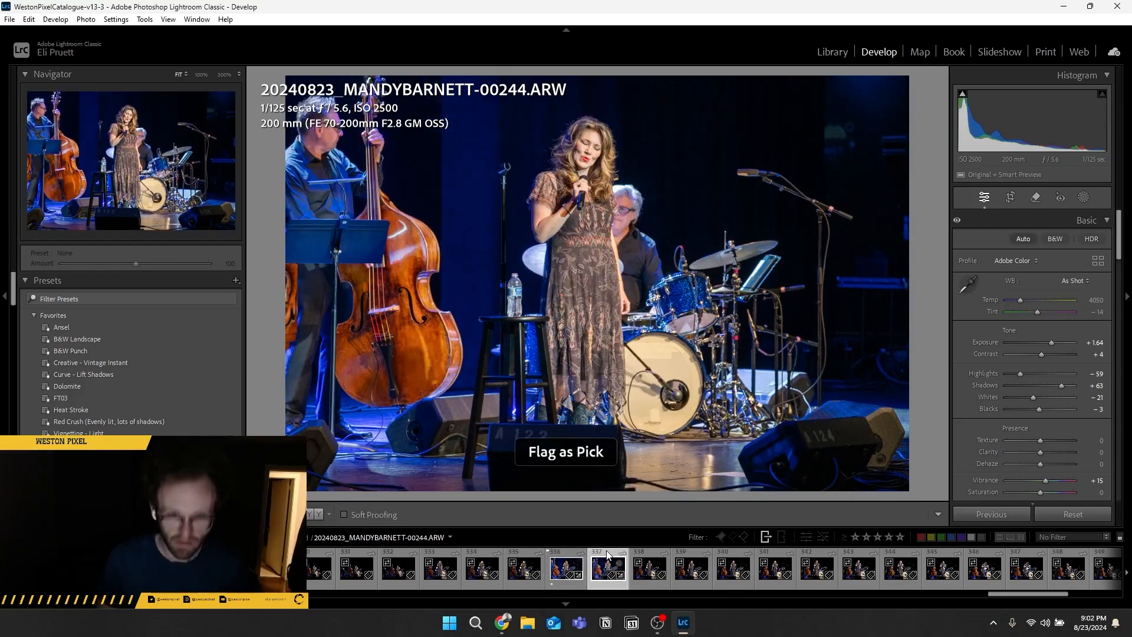
- Synchronize the develop settings of photo 00244 onto photo 00245 and flag 00245 as a pick
key(Right)
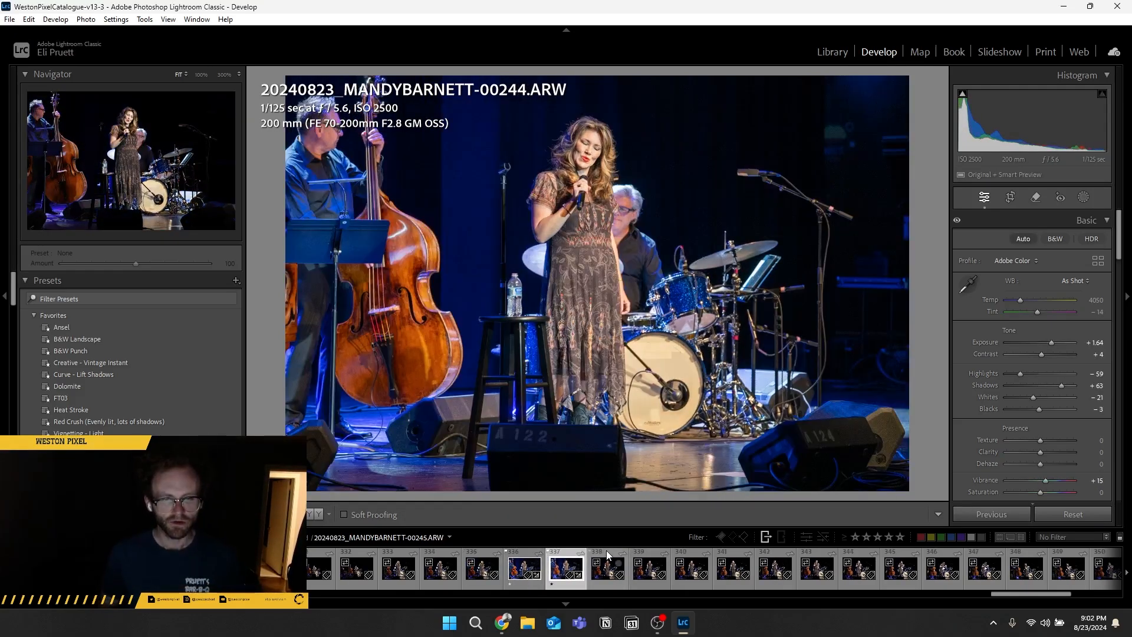
shift+click(608, 557)
click(996, 514)
click(738, 498)
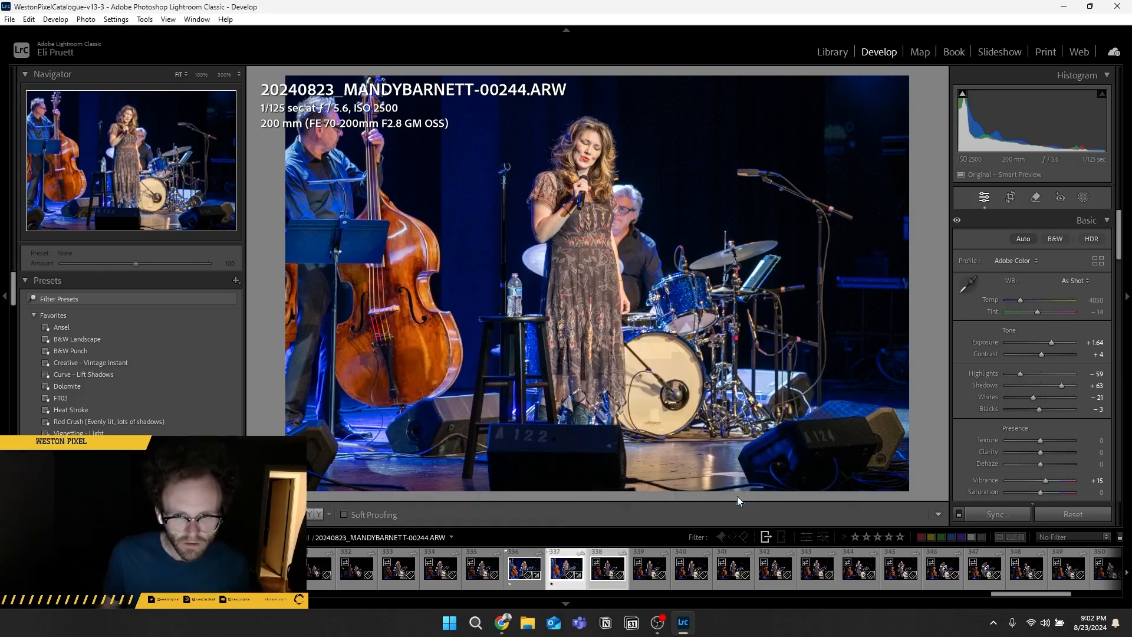
click(608, 557)
key(p)
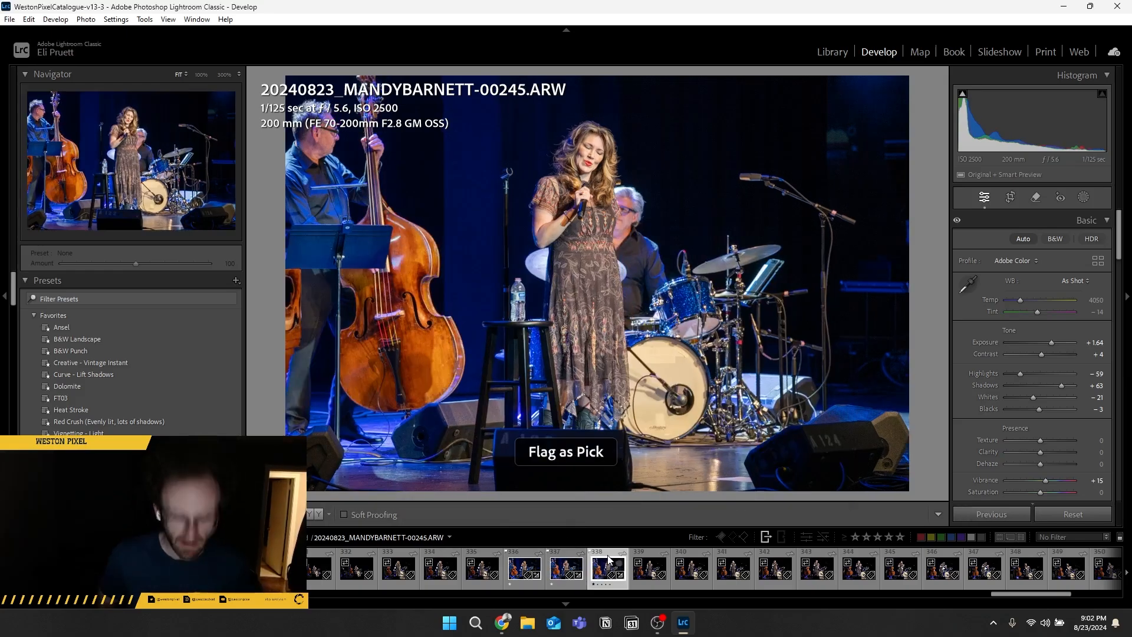
- Compare photos 00244 and 00245, and look through the remaining unedited stage shots
key(Left)
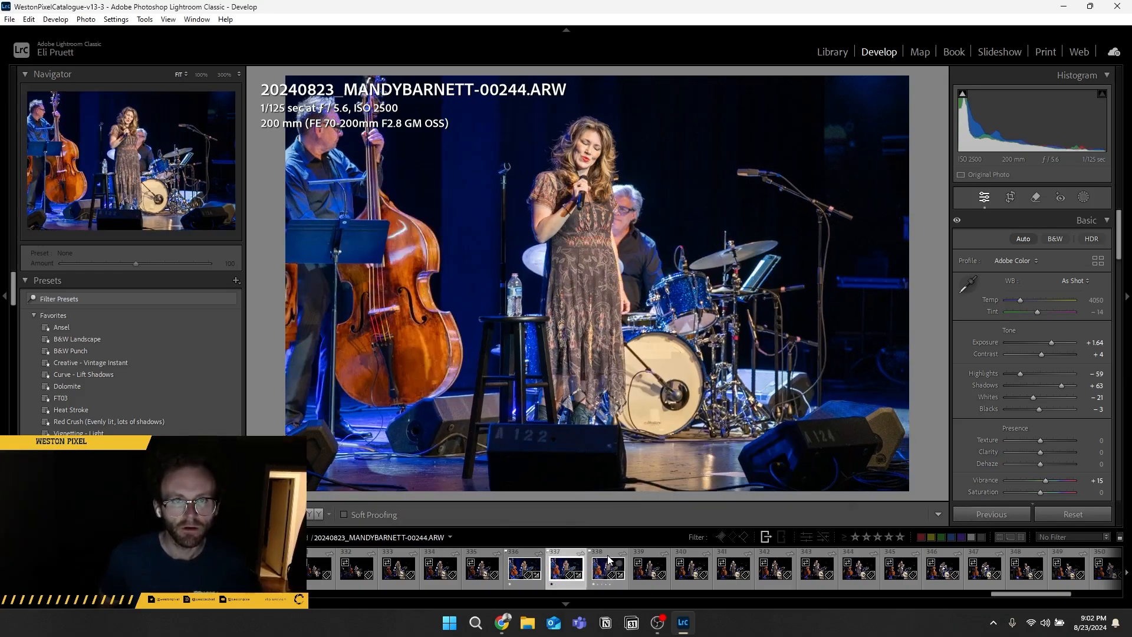
key(Right)
key(Right)
key(Right)
key(Right)
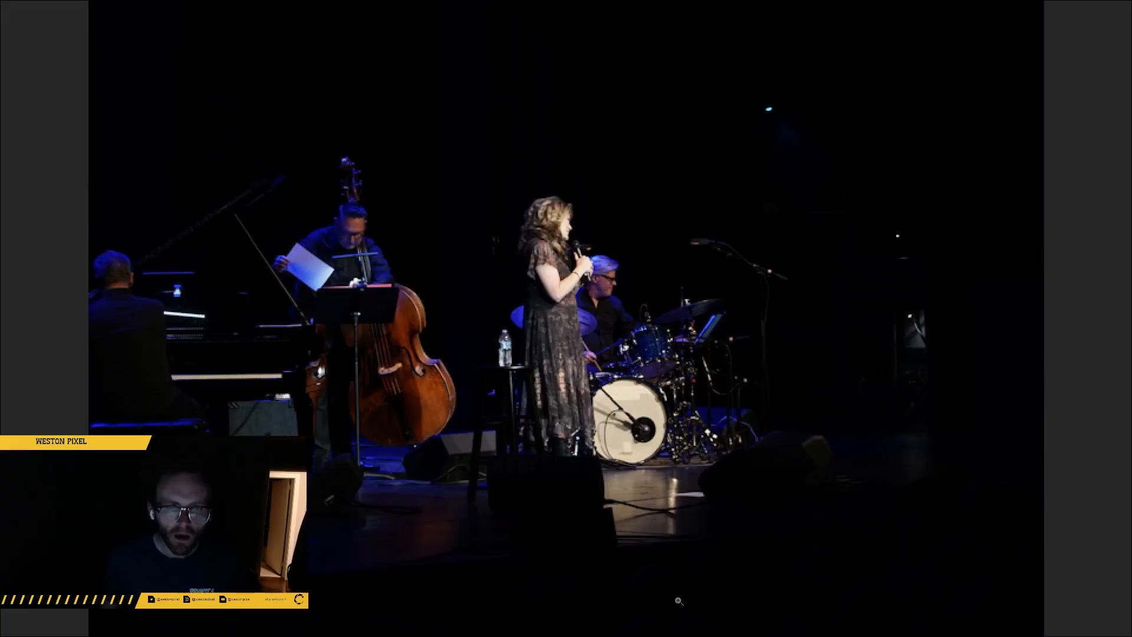
- Return to the Library grid and review the thumbnails around photo 00269 near the end of the set
key(g)
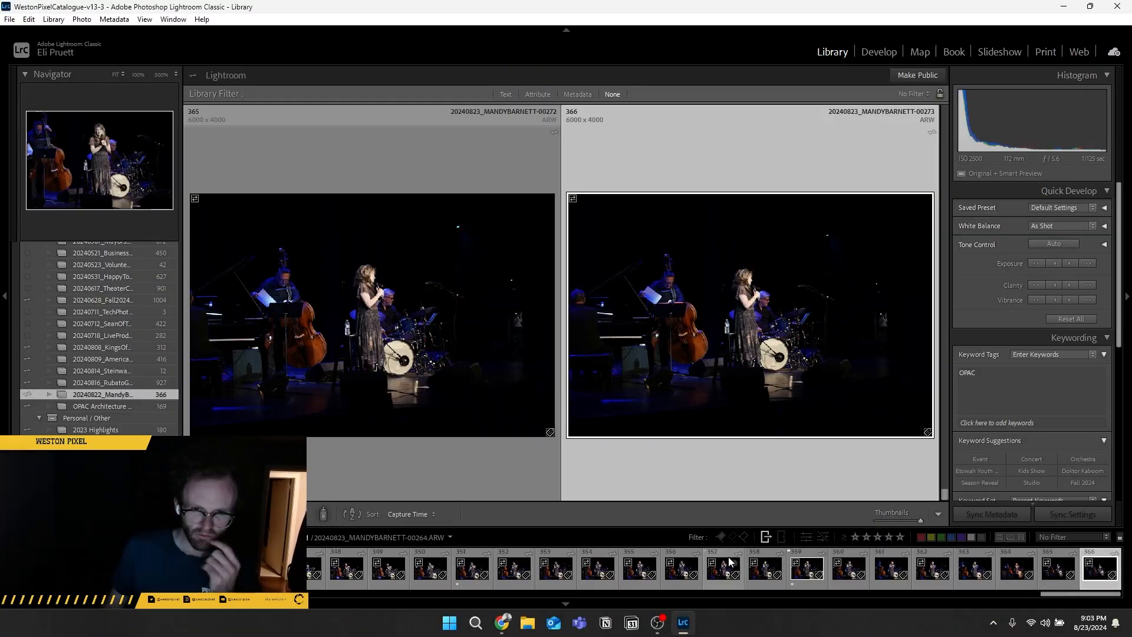
click(933, 560)
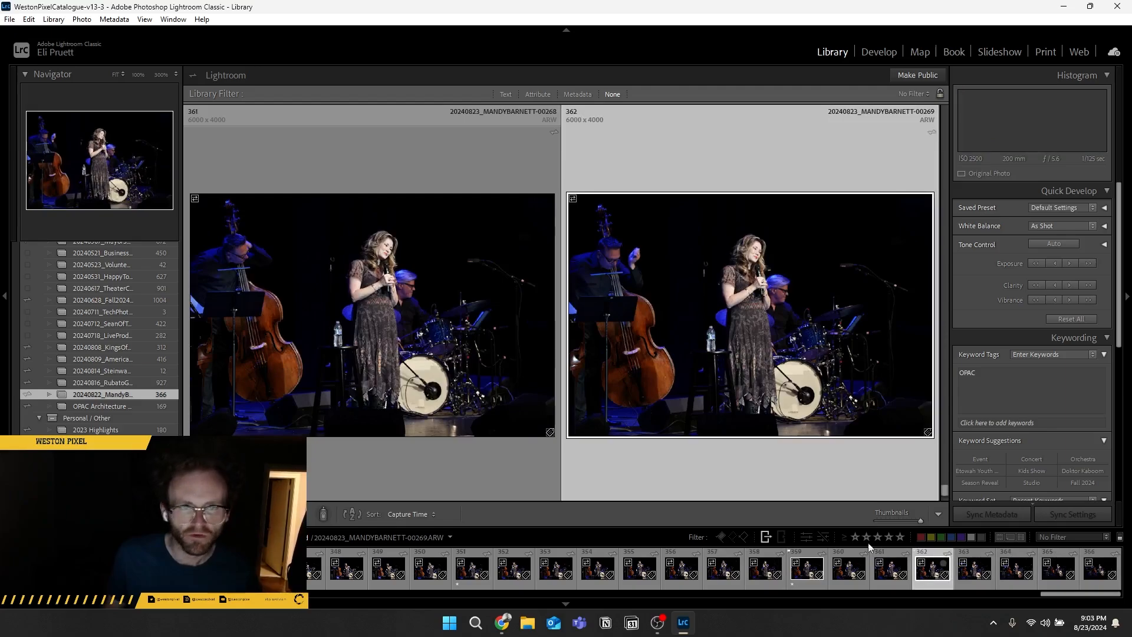
scroll(571, 309, up, 4)
scroll(590, 332, down, 1)
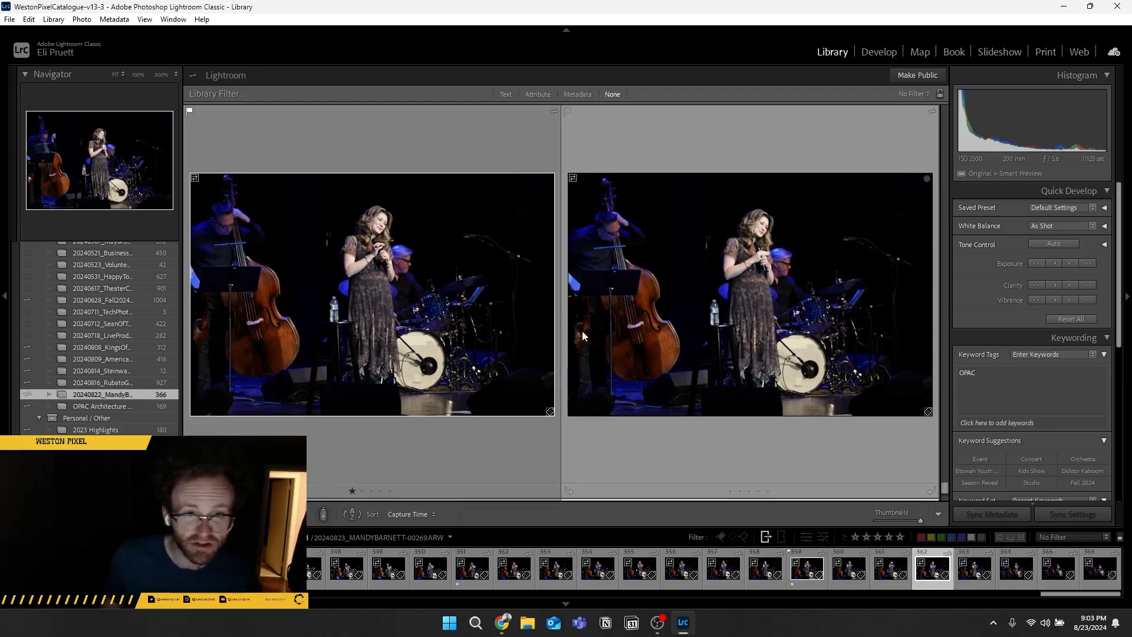
- Clear the export-status filter and show only the folder's photos rated one star or higher
scroll(582, 331, up, 1)
scroll(561, 330, up, 3)
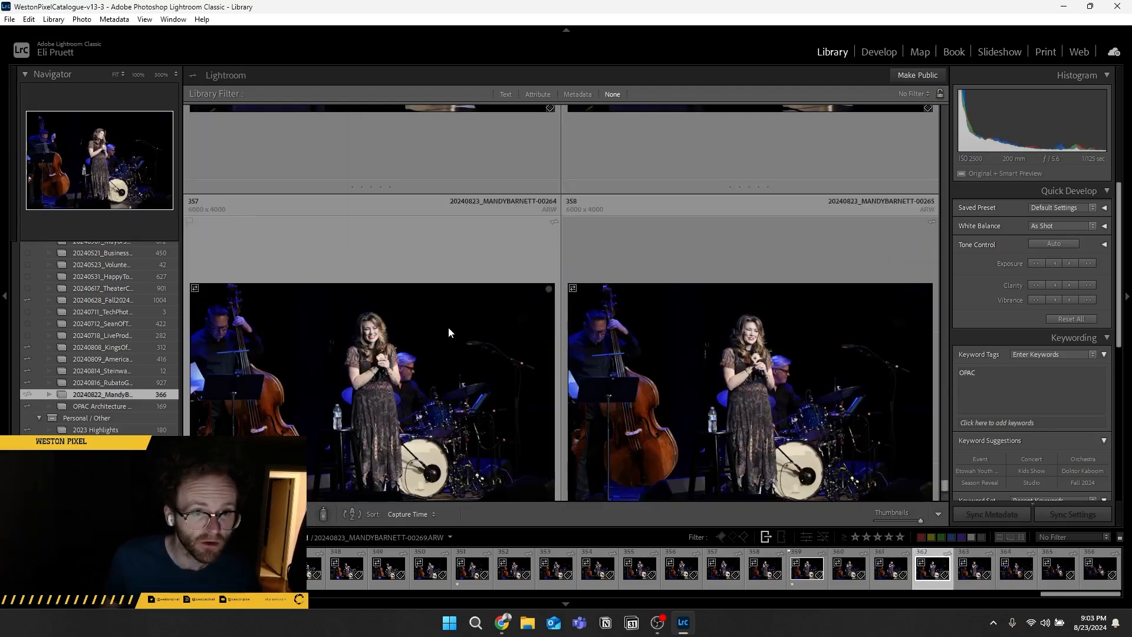
scroll(664, 366, up, 6)
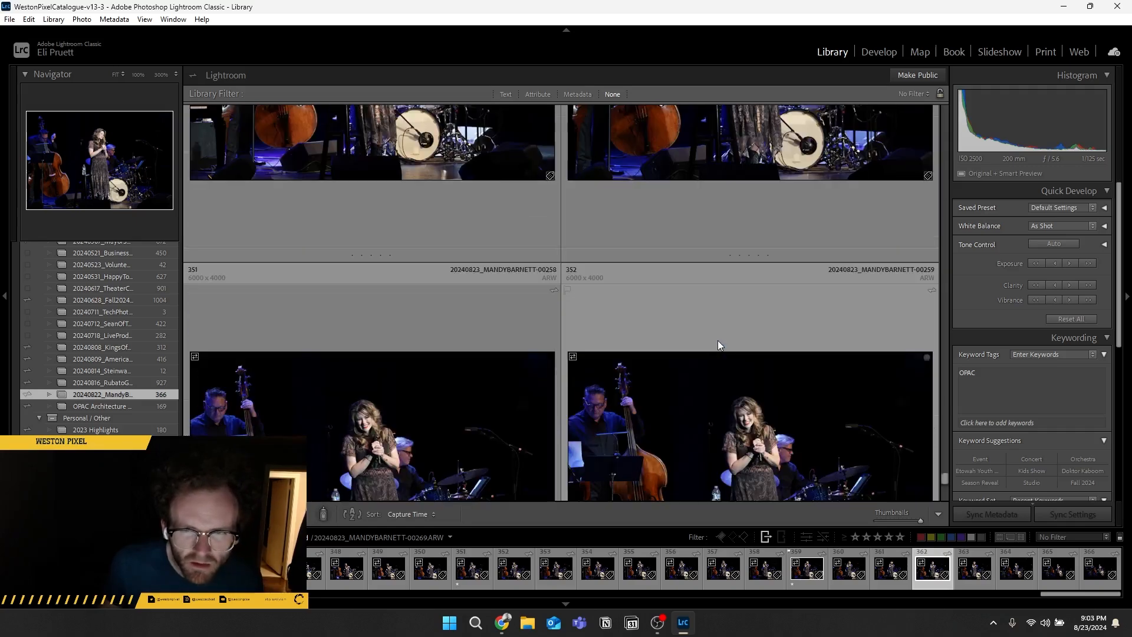
scroll(713, 342, up, 3)
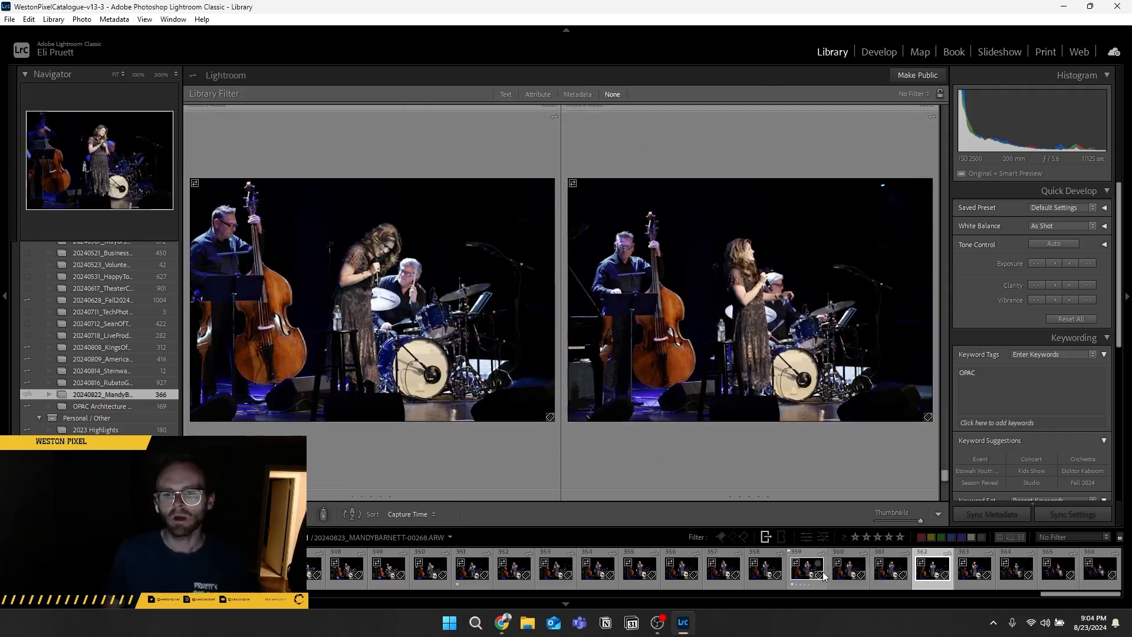
click(805, 564)
click(856, 536)
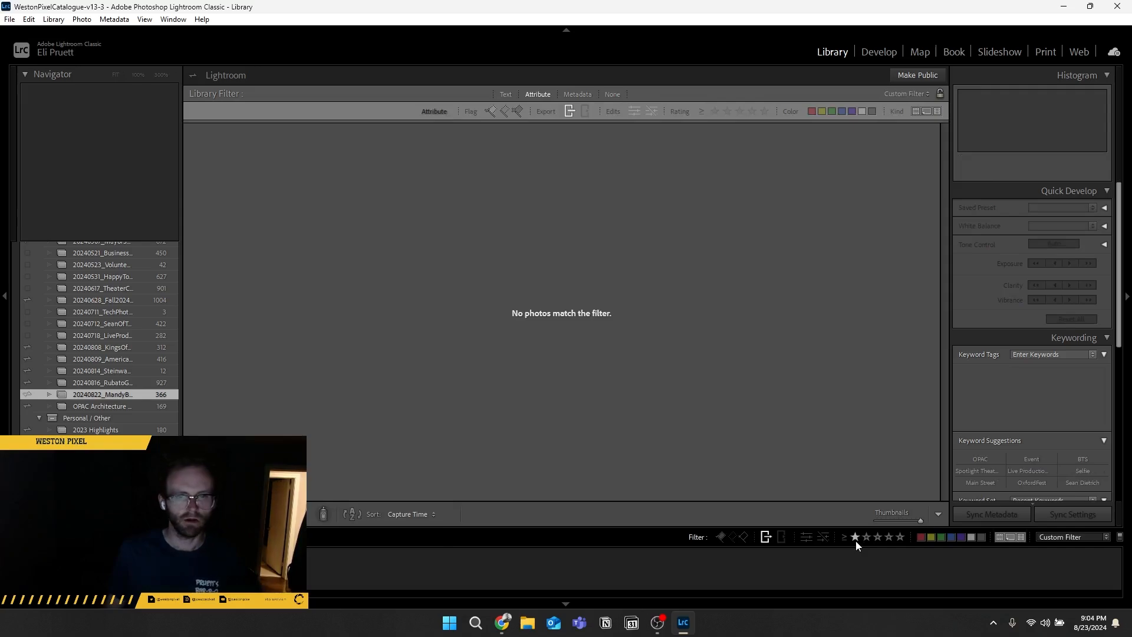
click(765, 539)
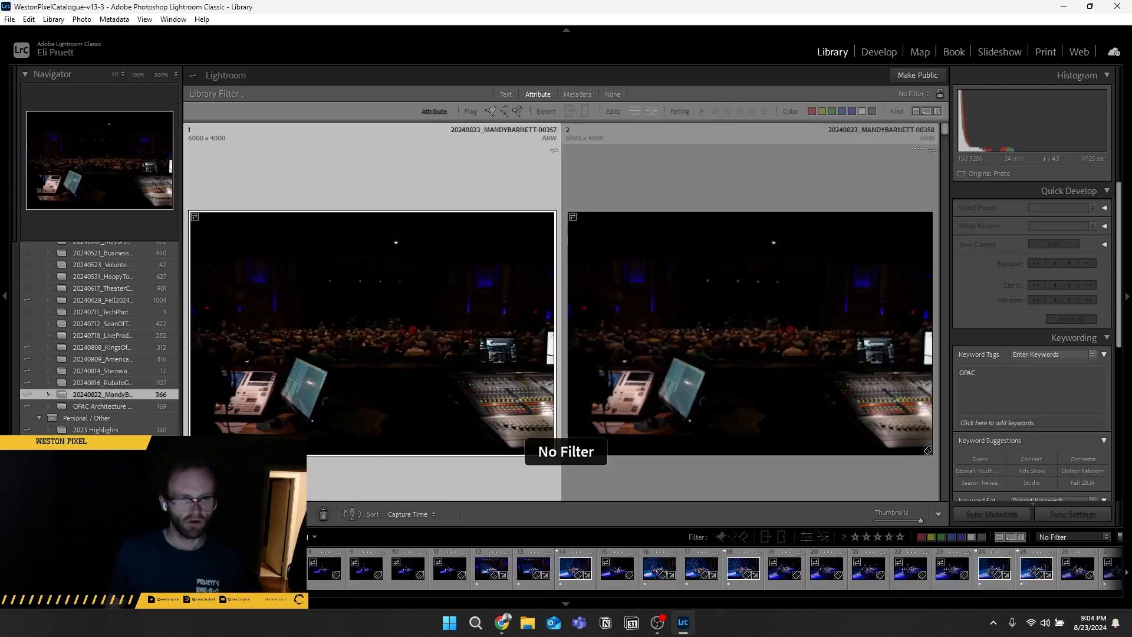
click(856, 537)
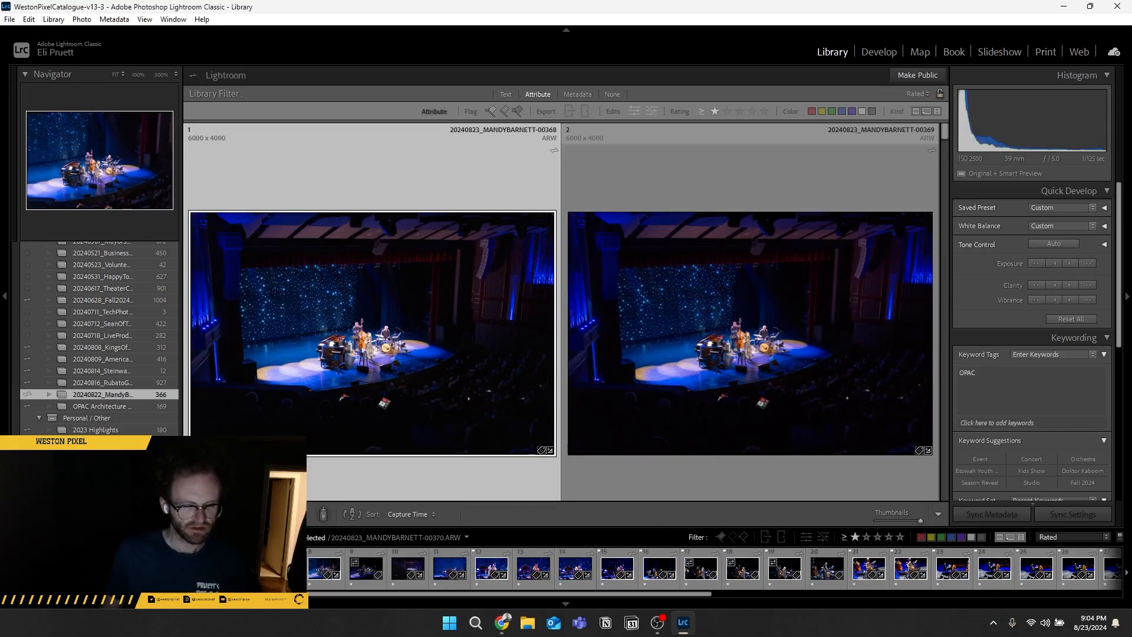
- Limit the rated photos to flagged picks and view the first wide stage shots full screen
key(f)
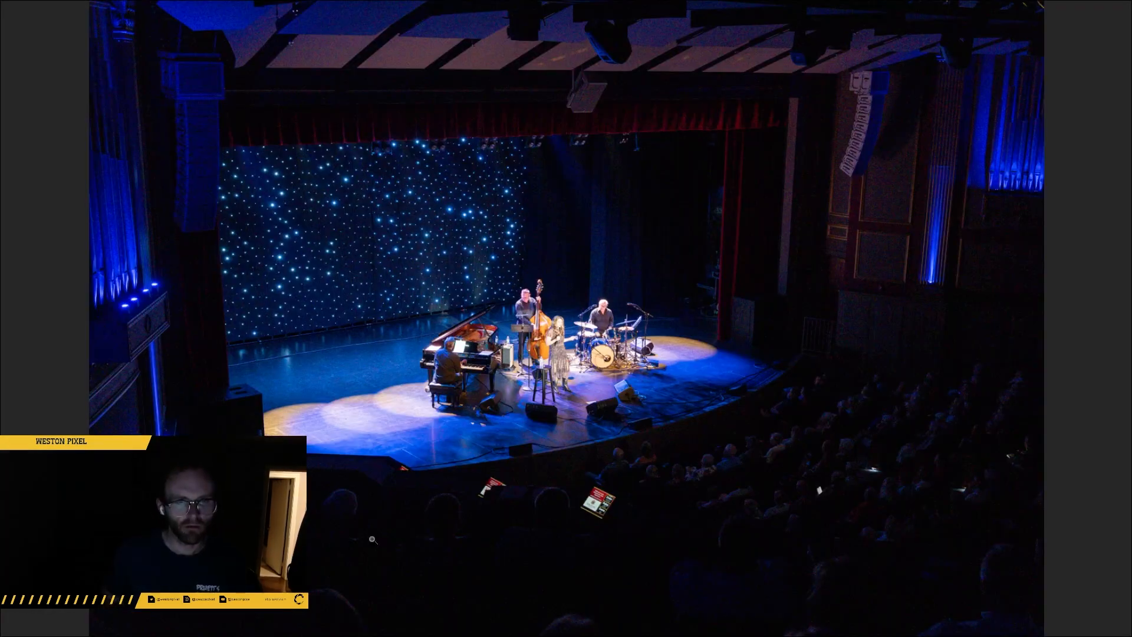
key(f)
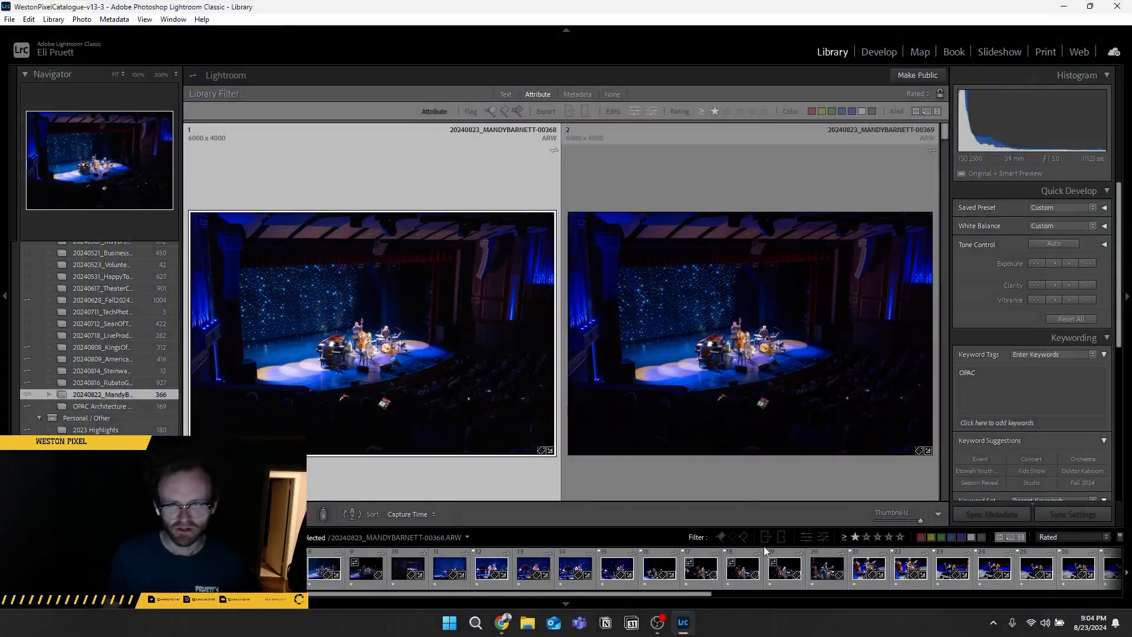
click(722, 537)
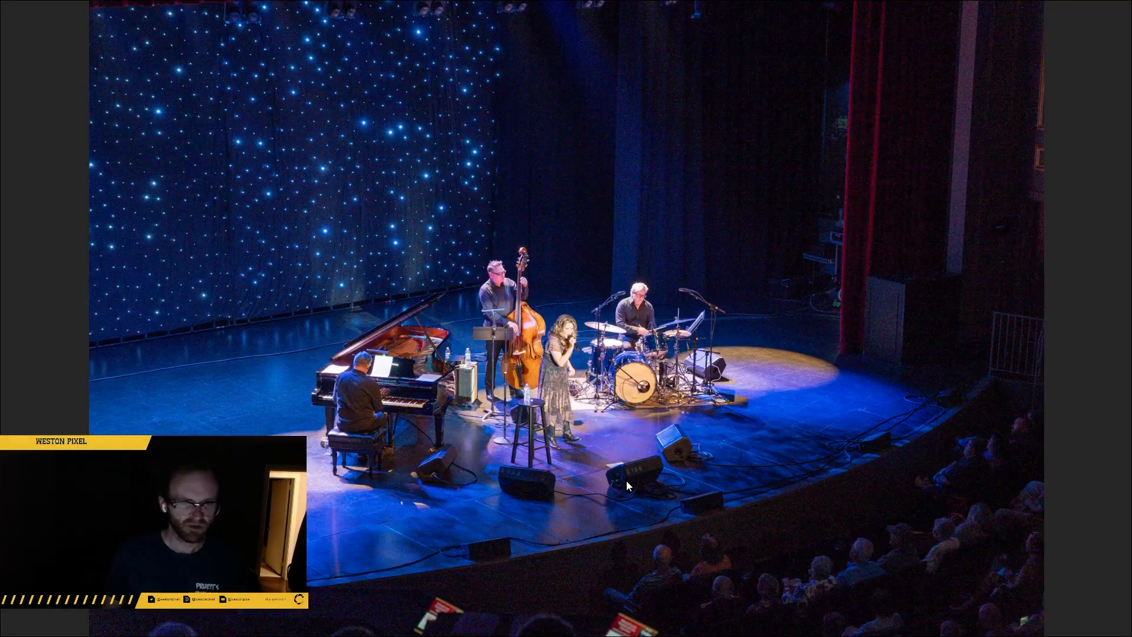
key(f)
key(Right)
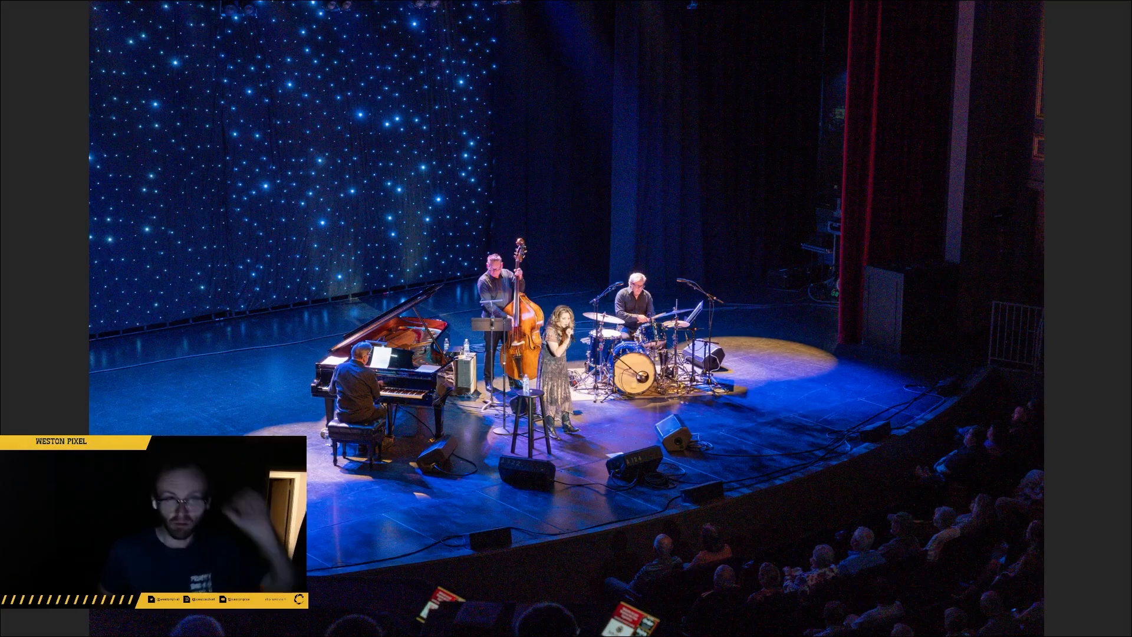
key(Right)
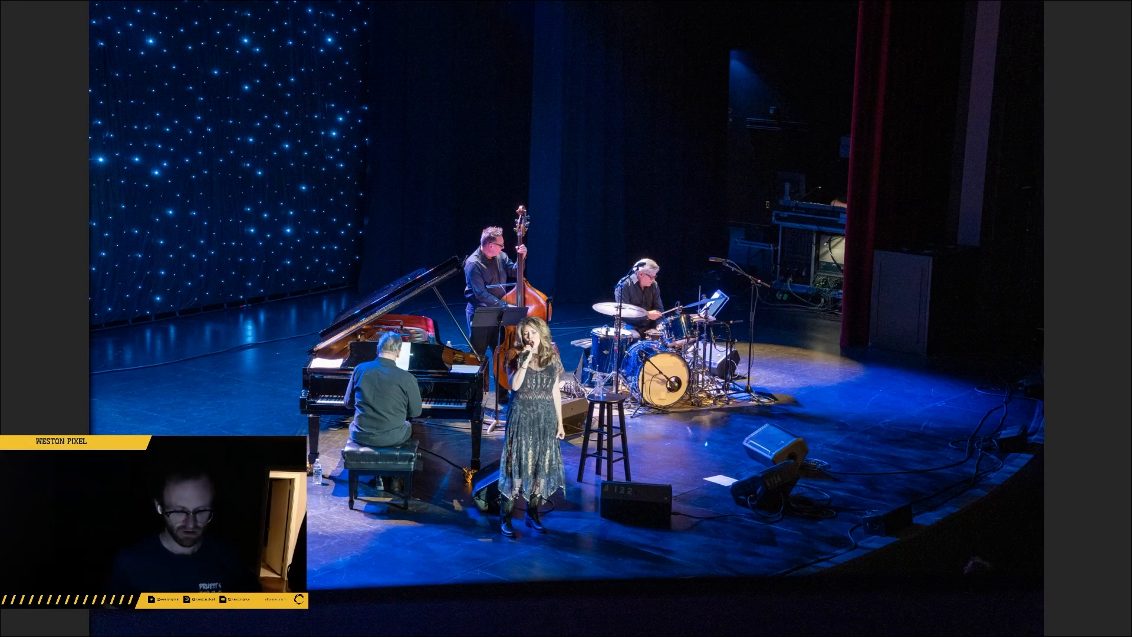
key(Escape)
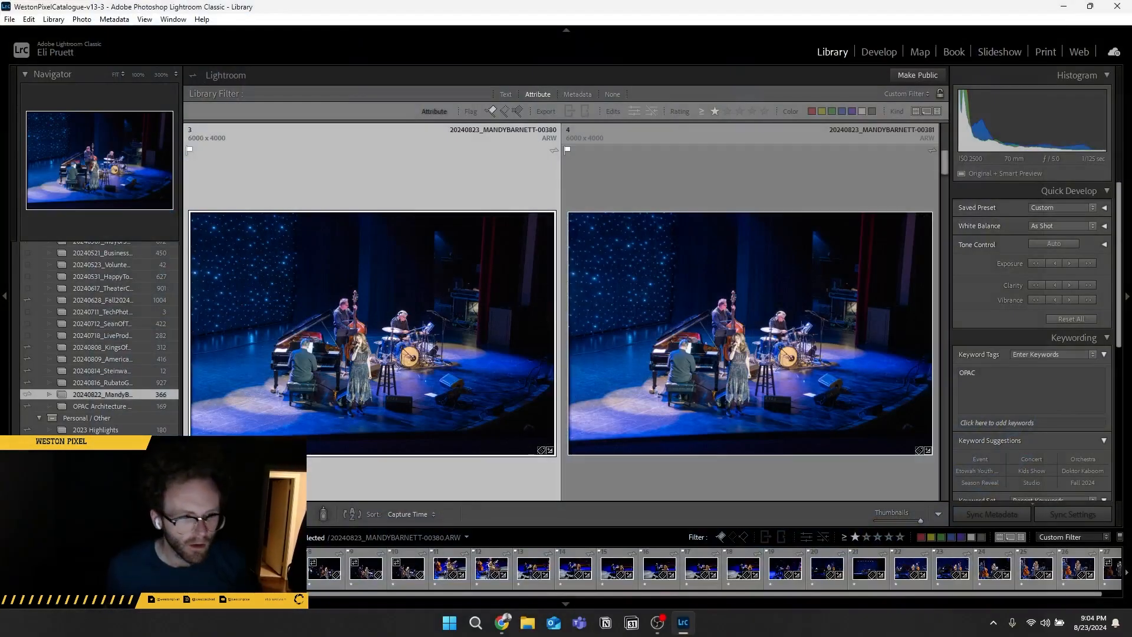
- Rate photo 00380 two stars and look through the following picks full screen, ending on photo 09993 in Develop
key(2)
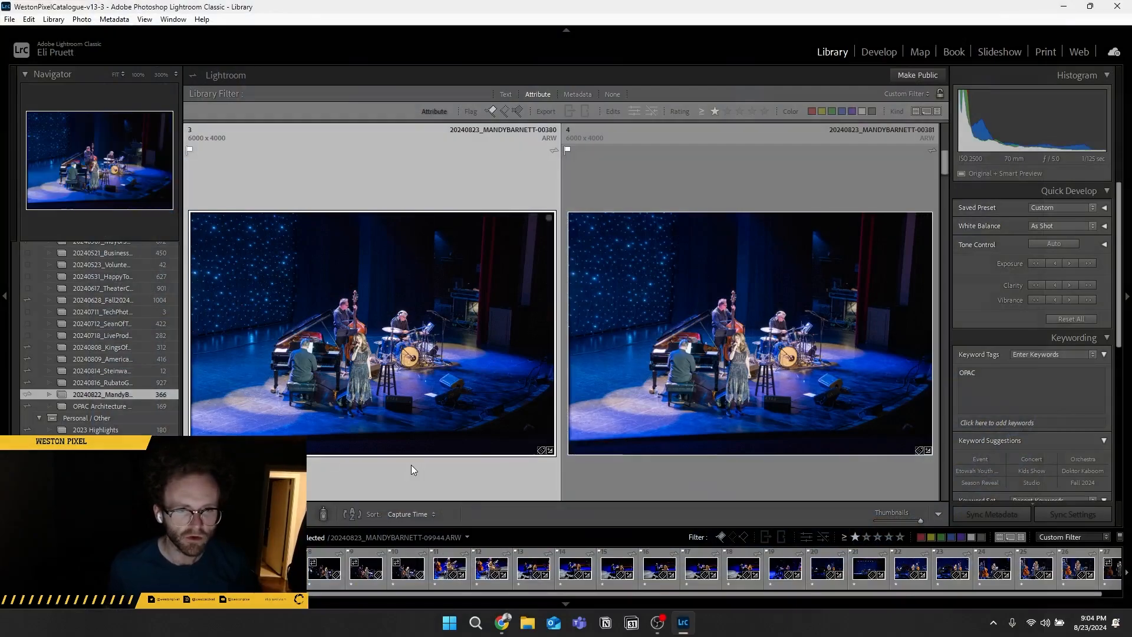
key(f)
key(Right)
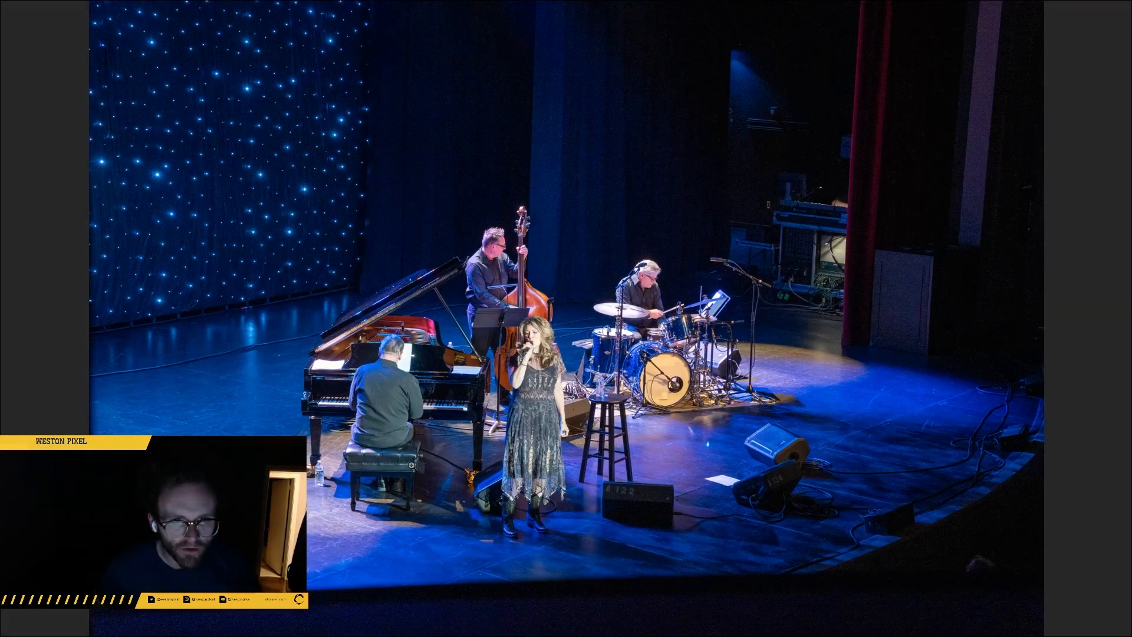
key(Right)
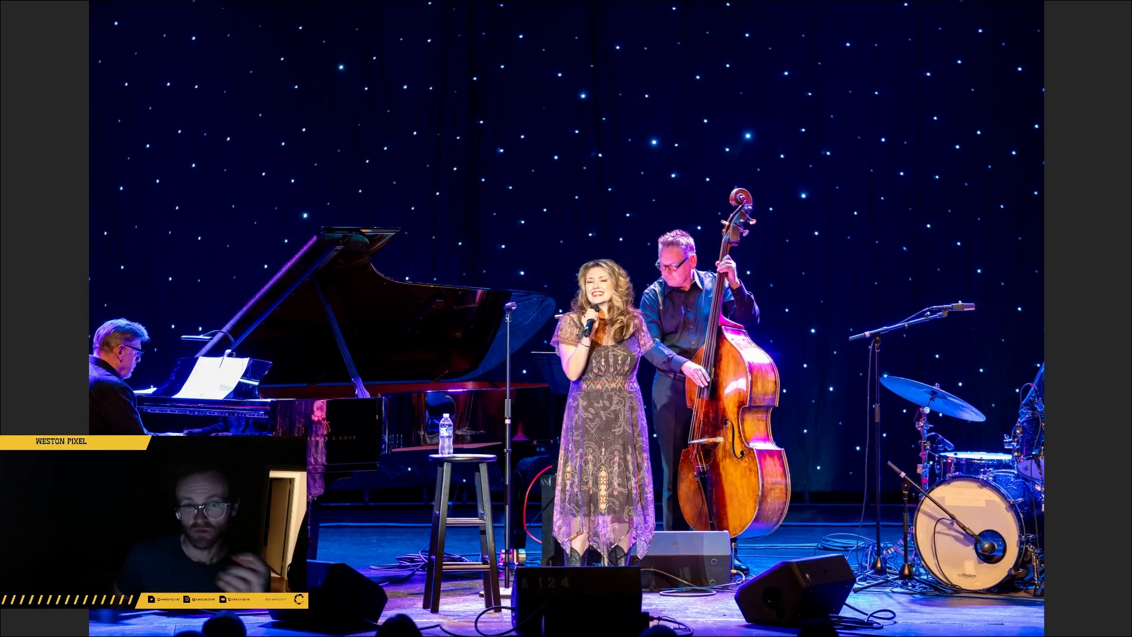
key(Right)
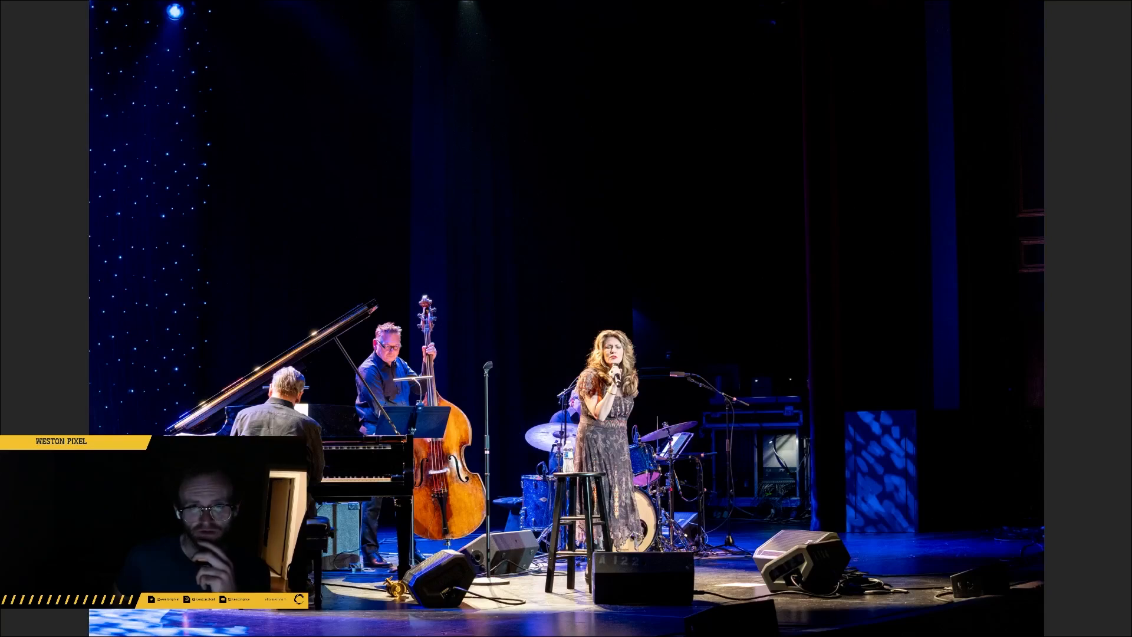
key(Right)
key(Escape)
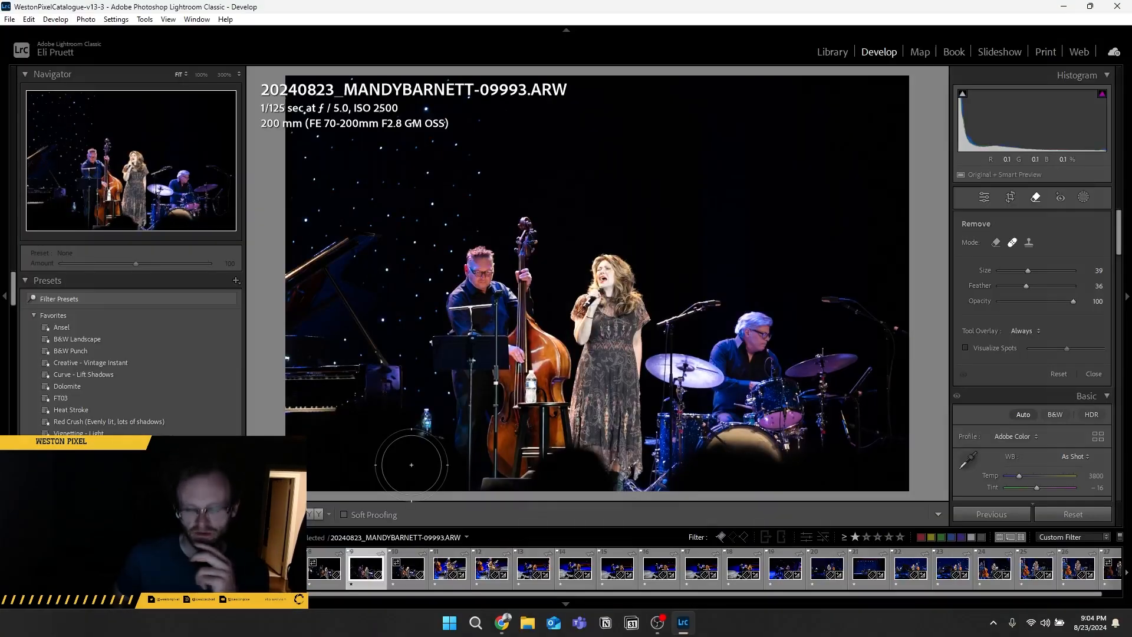
- Close the Remove tool and rate photos 09993 and 09997 two stars each
key(q)
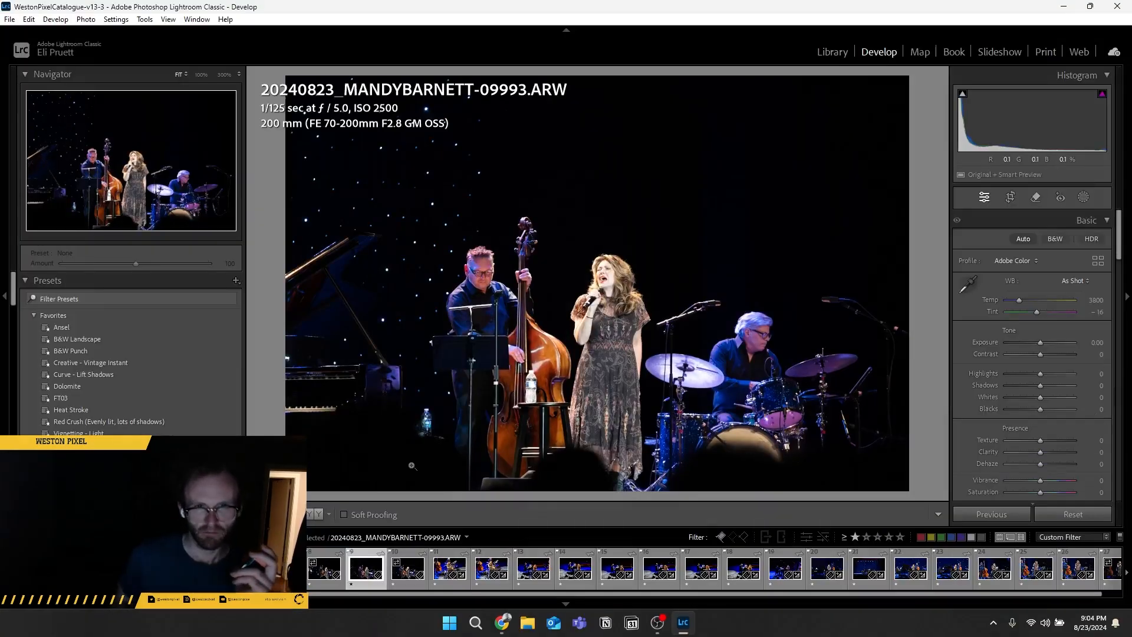
key(Right)
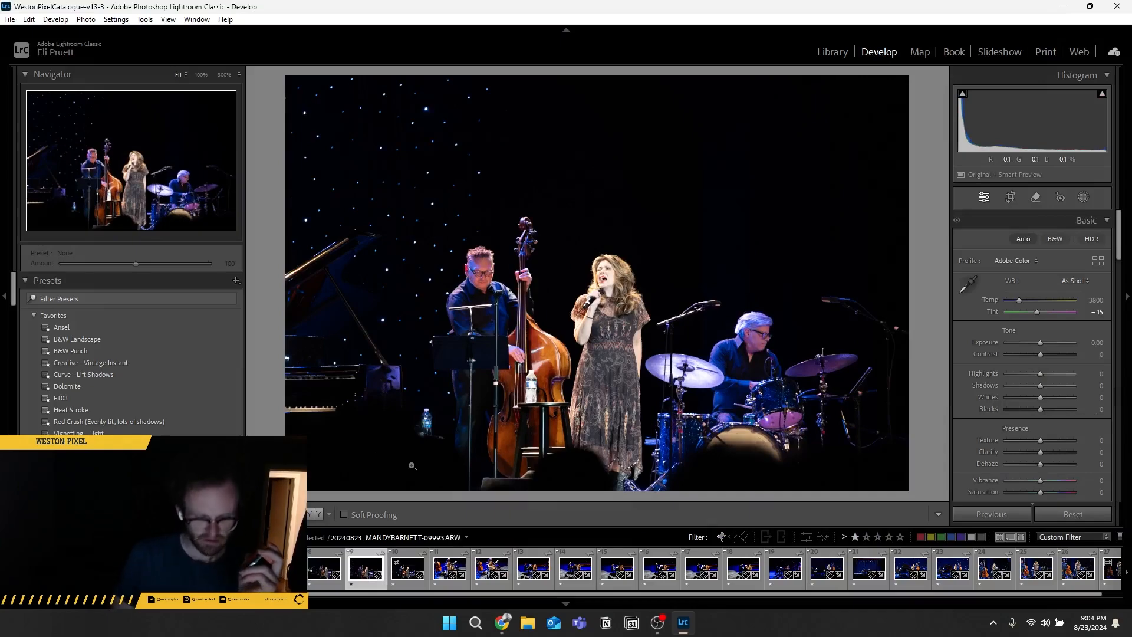
key(2)
key(Right)
key(2)
key(Left)
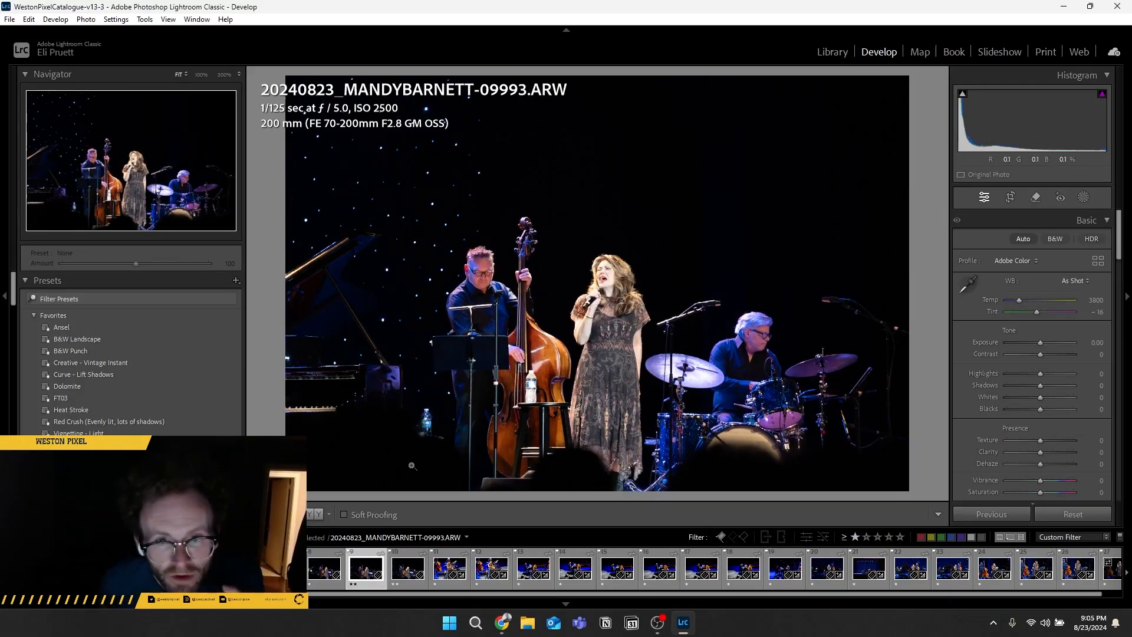
- Lower the rating of photo 09997 to one star and move on to the following photo
key(Right)
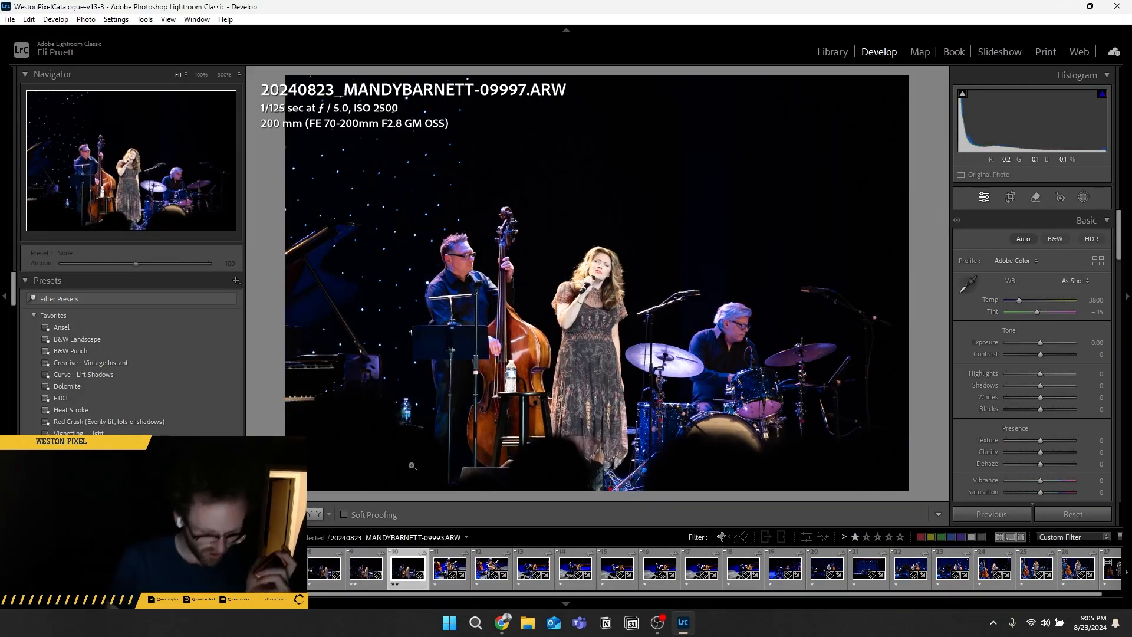
key(1)
key(Right)
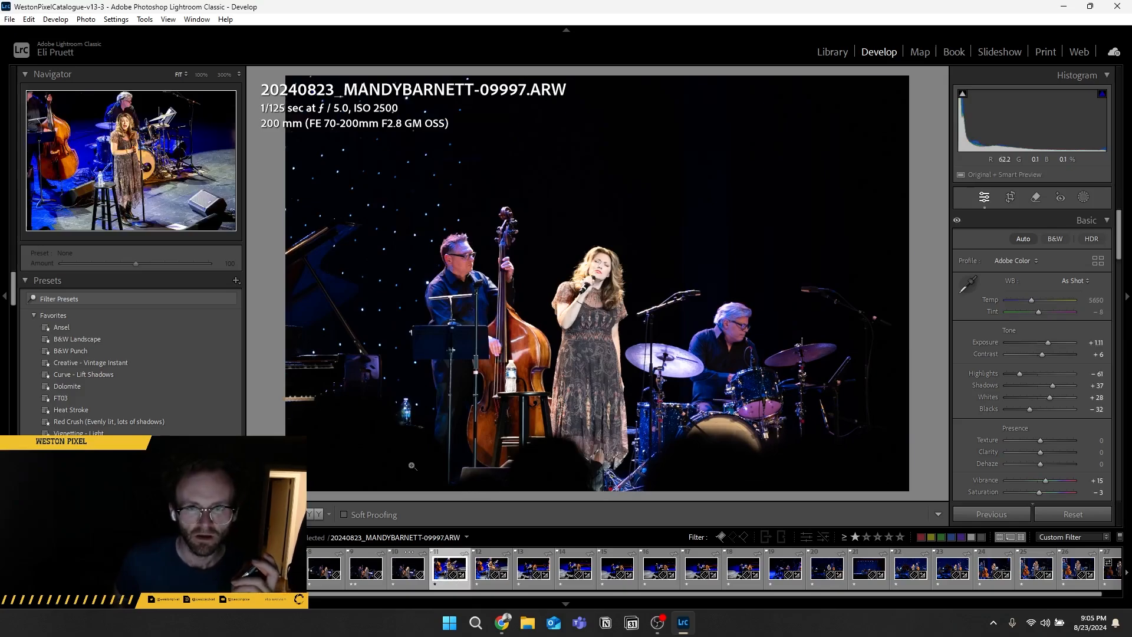
- Rate photo 00062, showing the singer standing beside the pianist, two stars
key(Right)
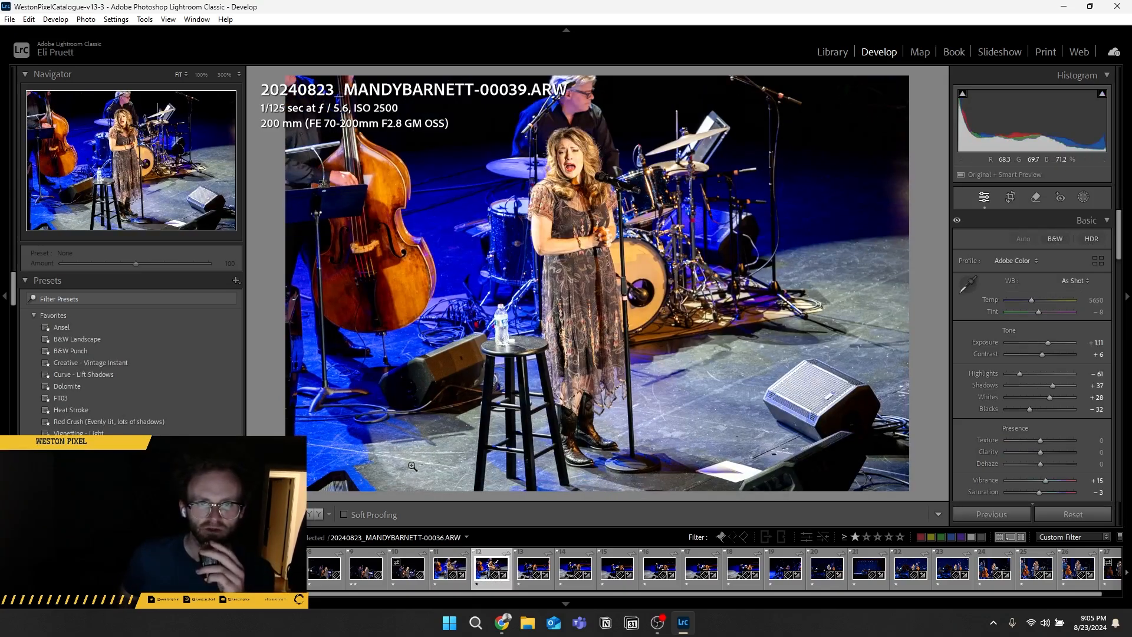
key(Right)
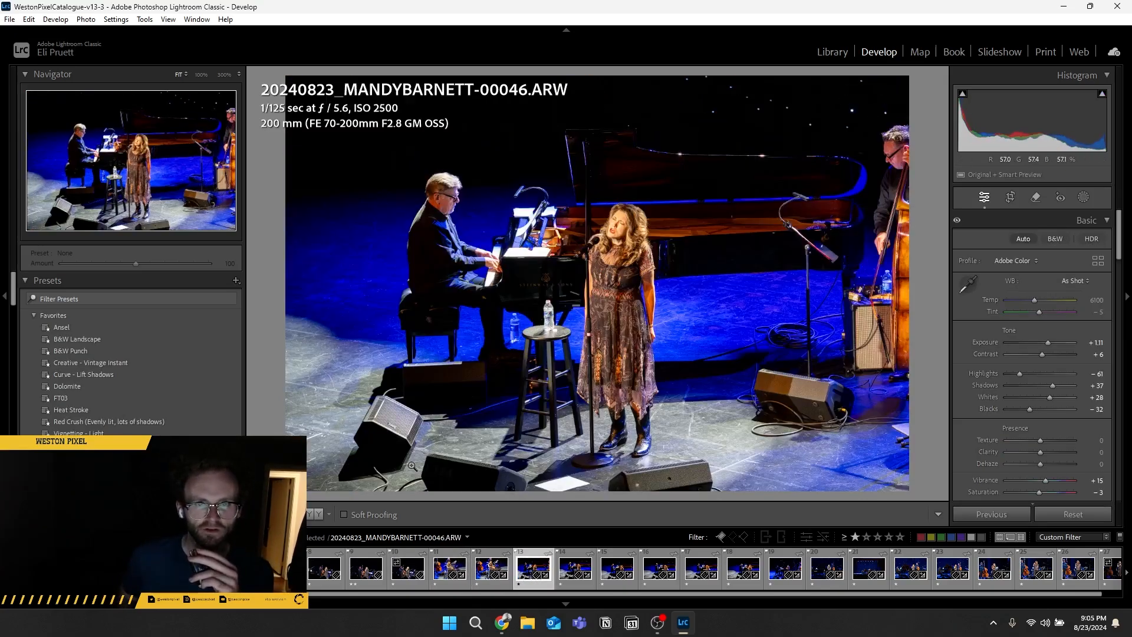
key(Right)
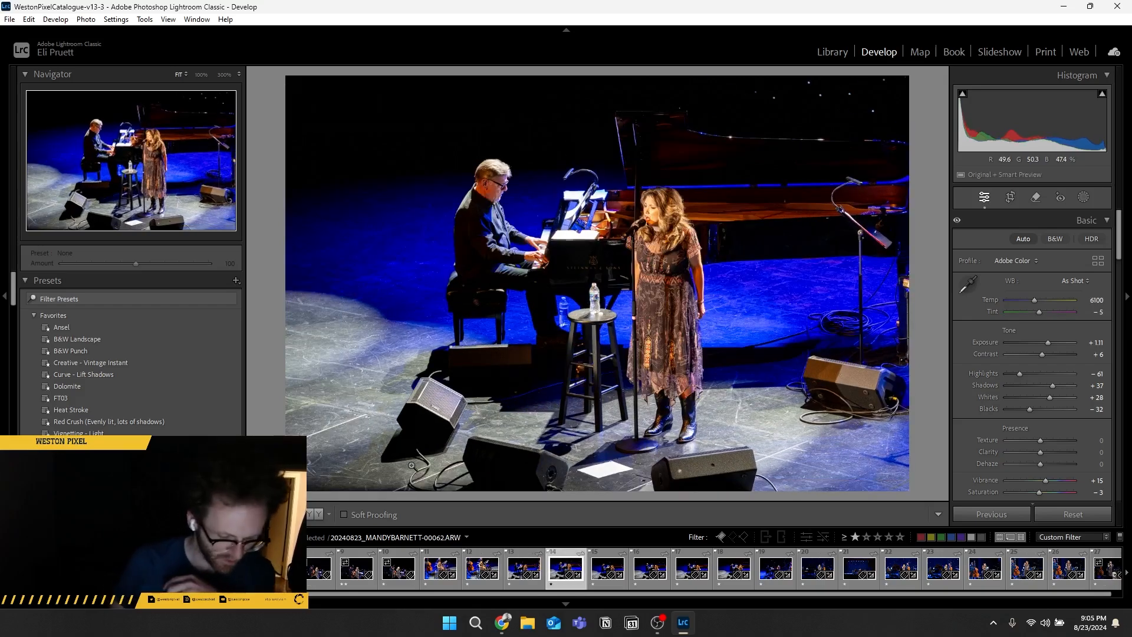
key(2)
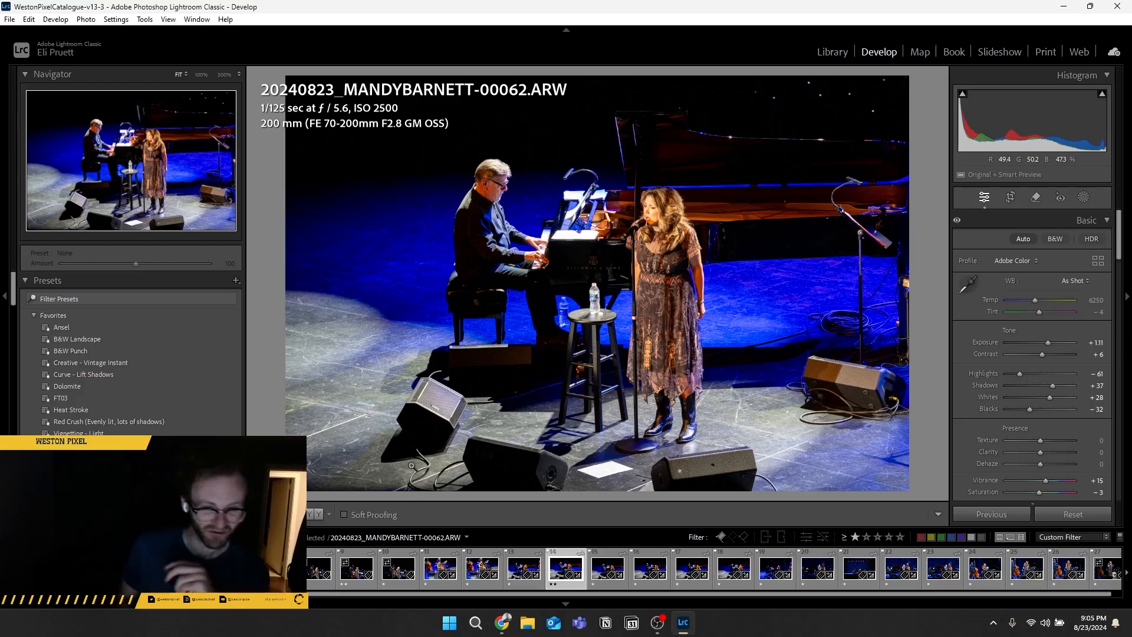
- Compare the two-star photo 00062 with the neighbouring shots of the singer, pianist and band
key(Left)
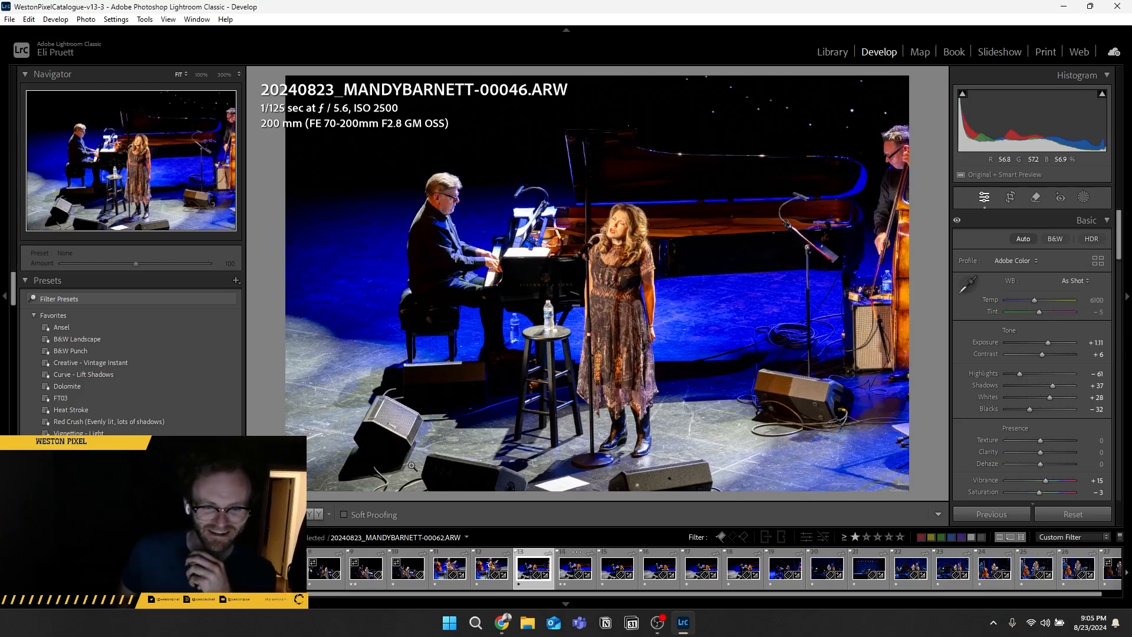
key(Right)
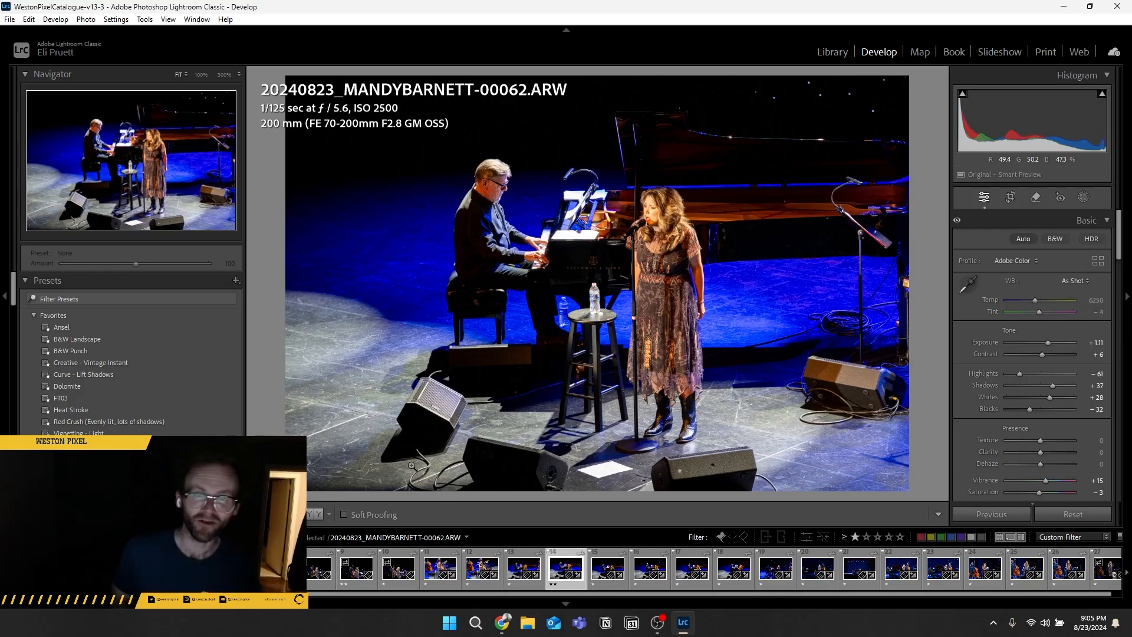
key(Left)
key(Left)
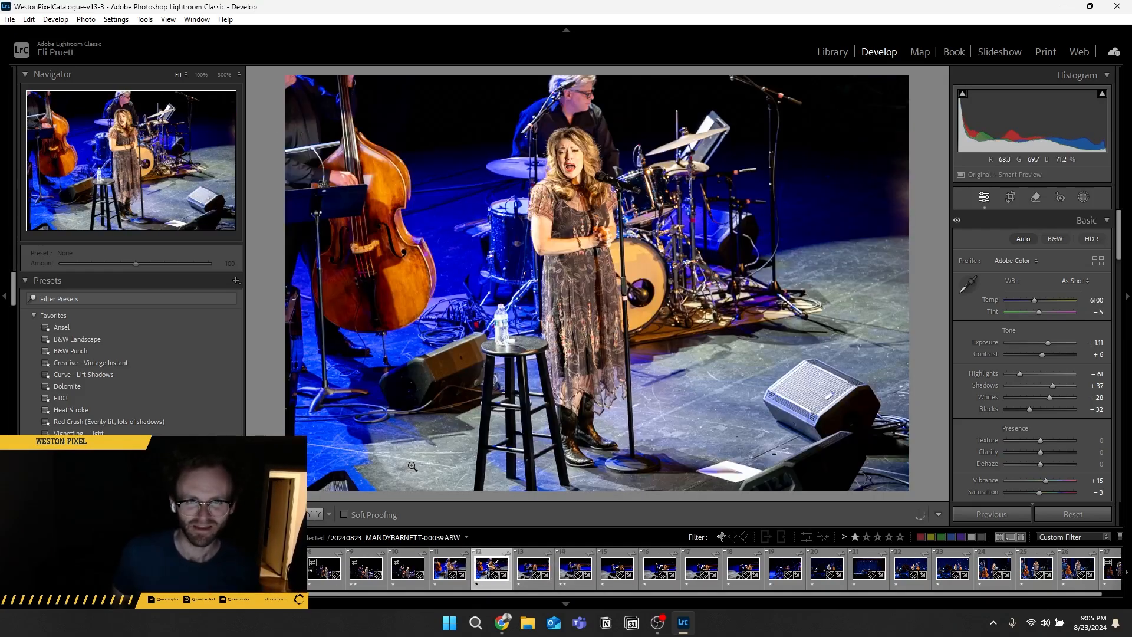
key(Right)
key(Right)
key(Right)
key(Right)
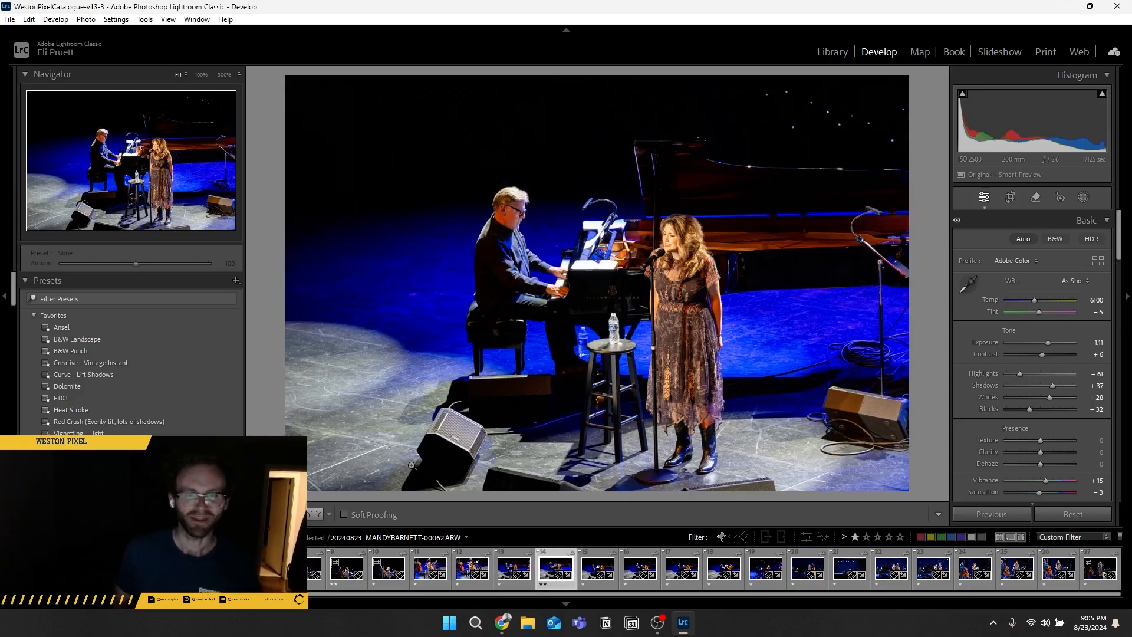
key(Left)
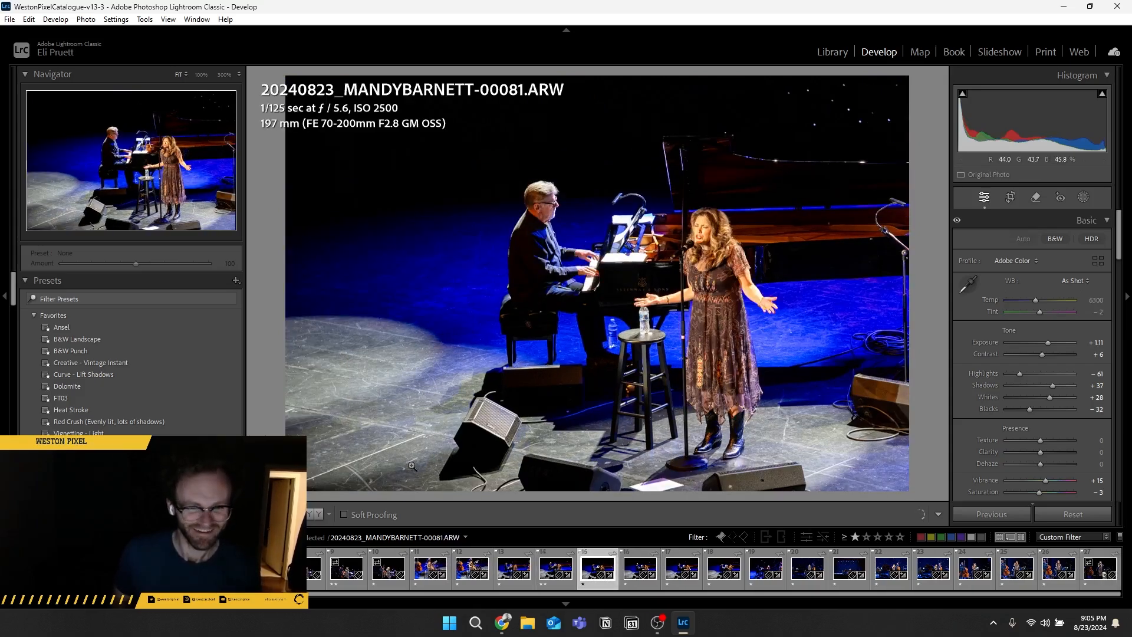
key(Left)
key(Left)
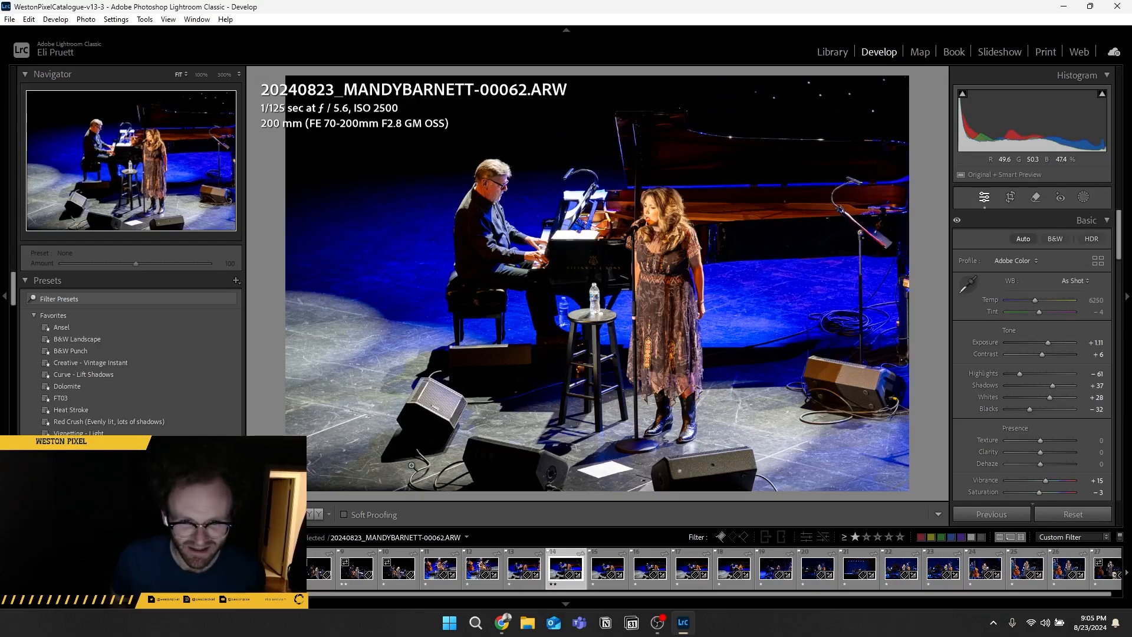
- Examine the shots of the singer and pianist that follow photo 00062 in full-screen view
key(Right)
key(f)
key(Right)
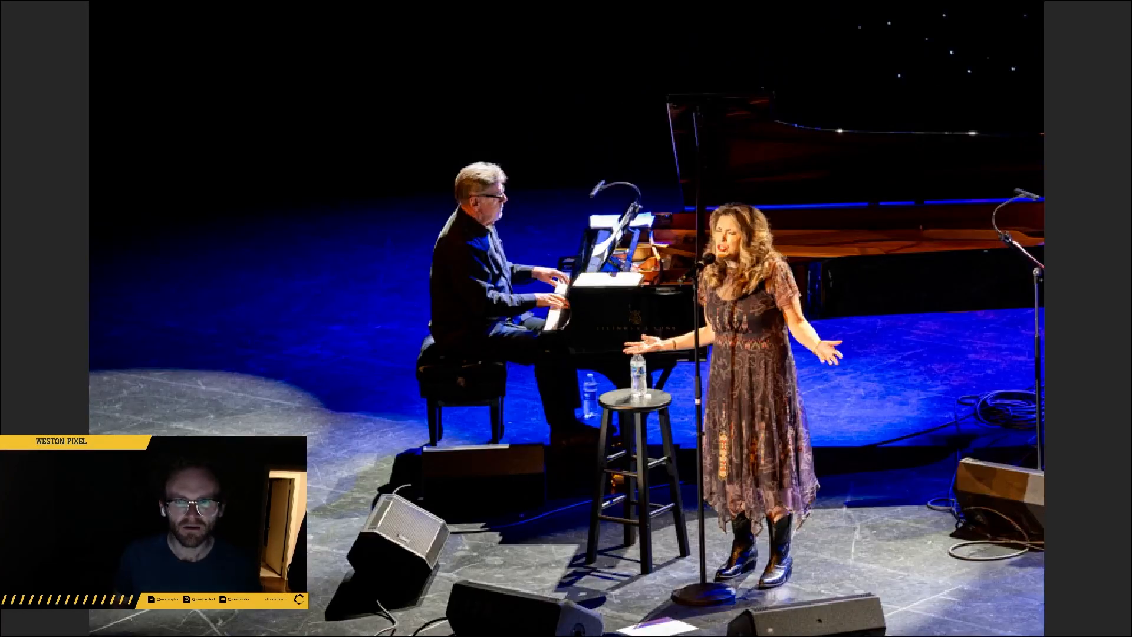
key(Right)
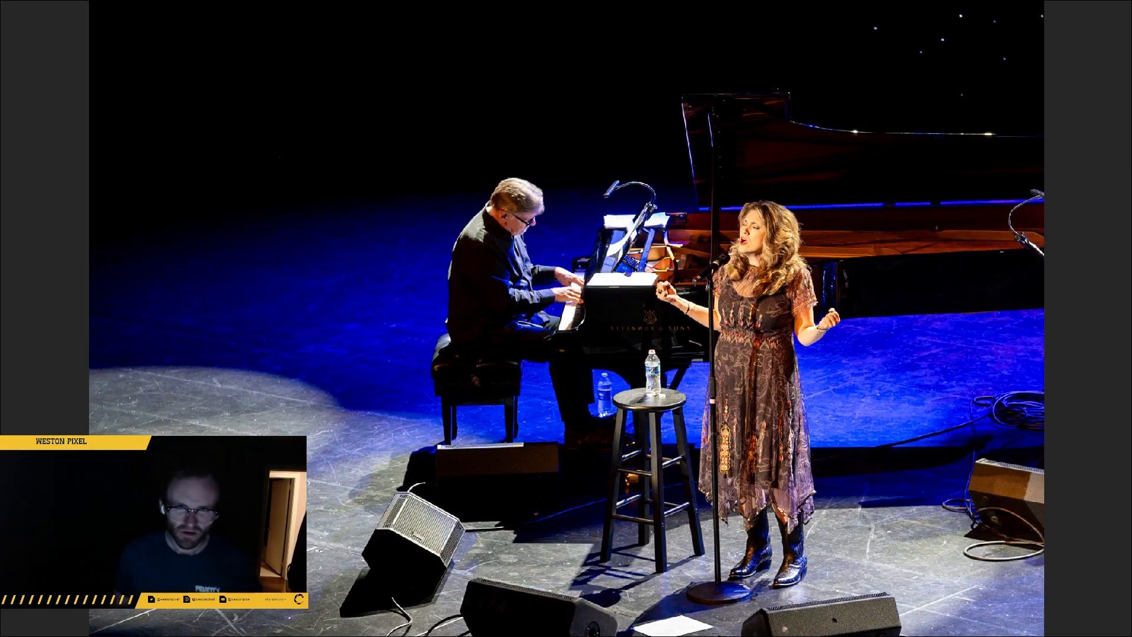
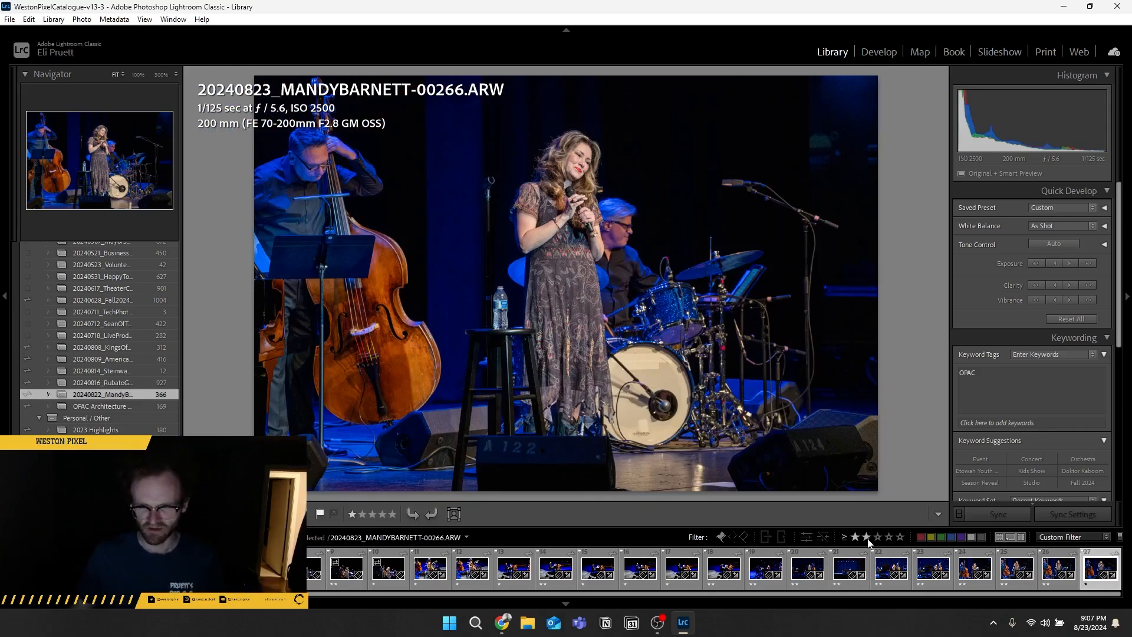
- Filter the photos to a rating of two stars or higher and review the ones that remain
click(867, 537)
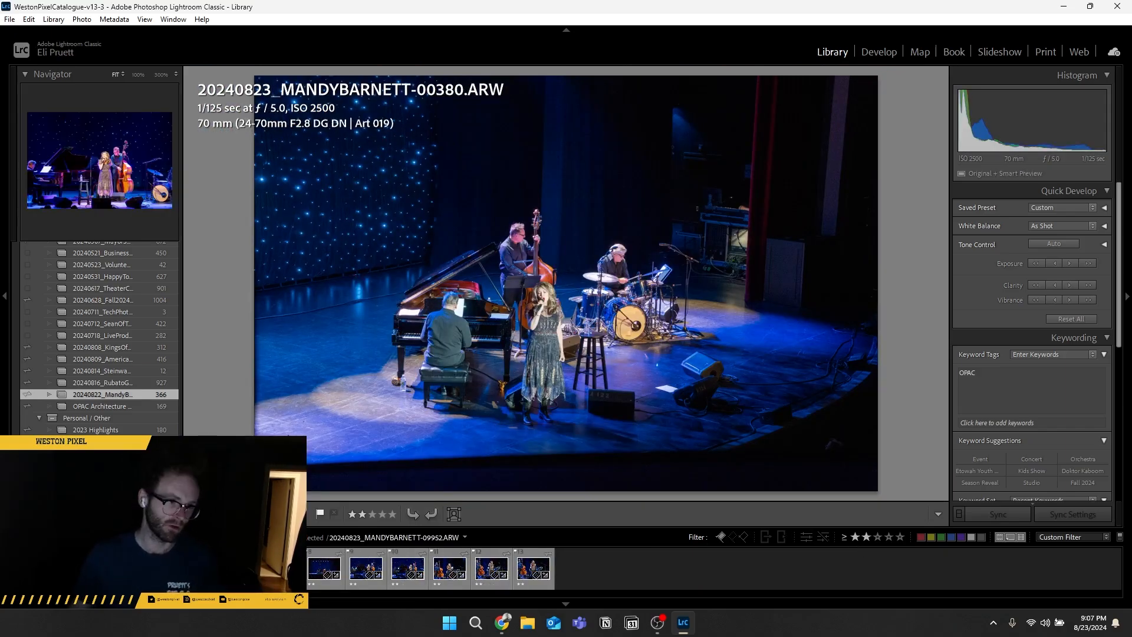
key(Right)
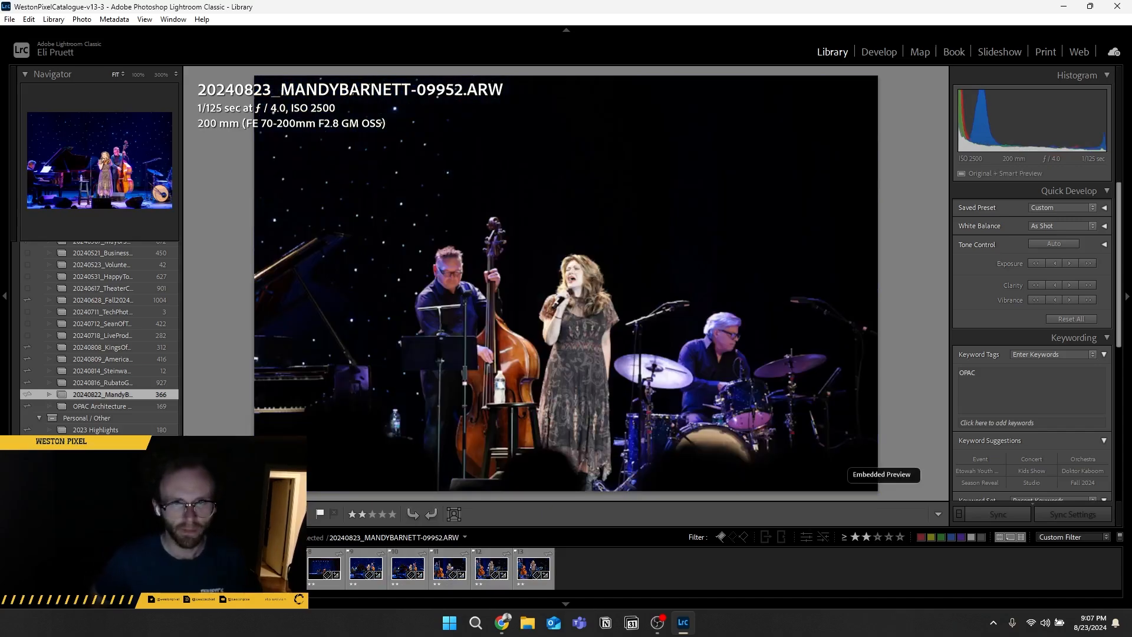
key(Right)
key(Left)
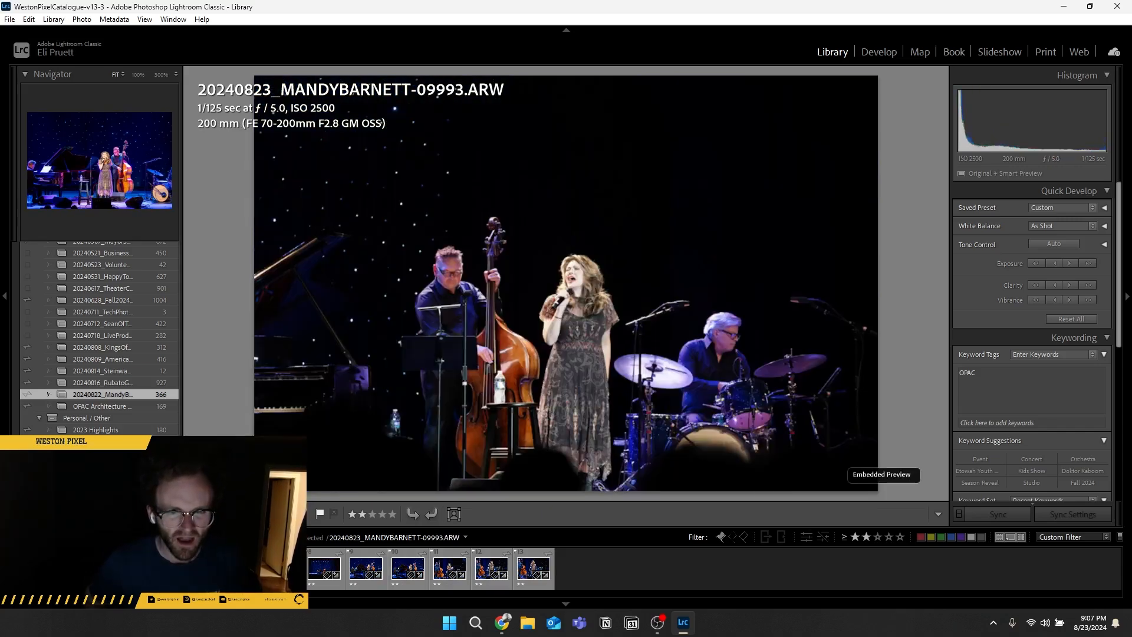
key(Right)
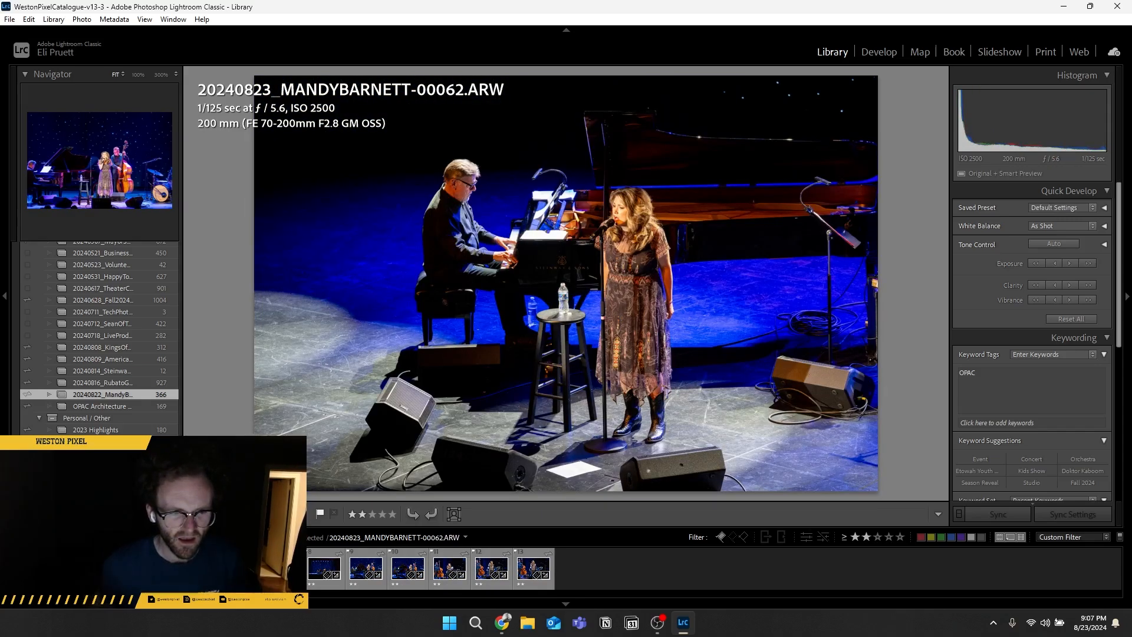
key(Left)
- Synchronize all available develop settings from photo 00245 to the other selected two-star photos
click(532, 556)
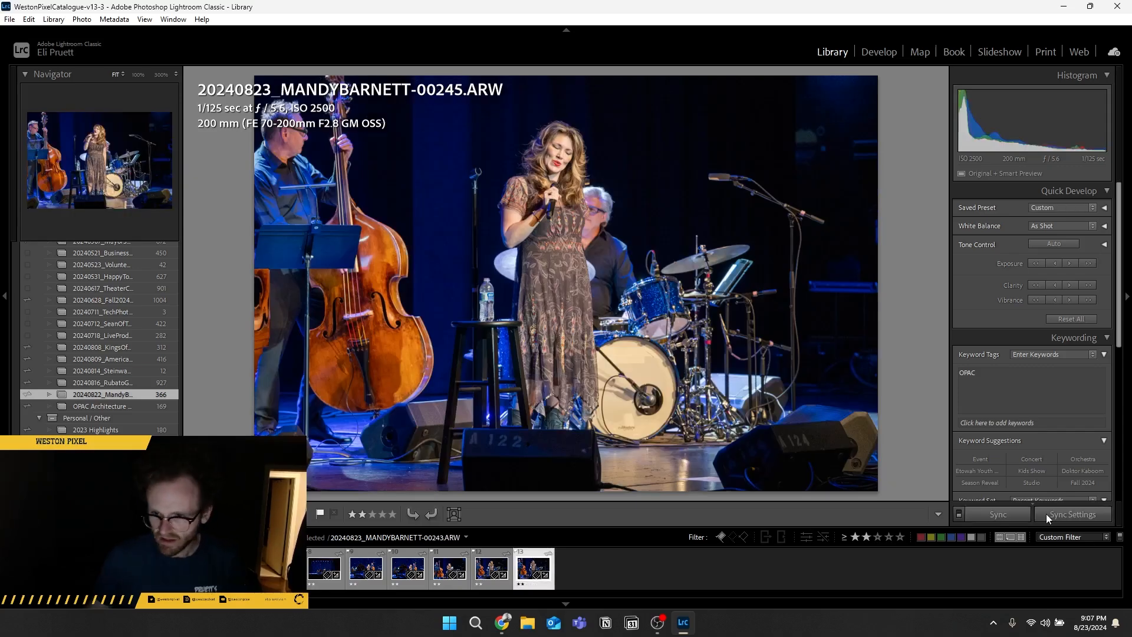
click(1010, 516)
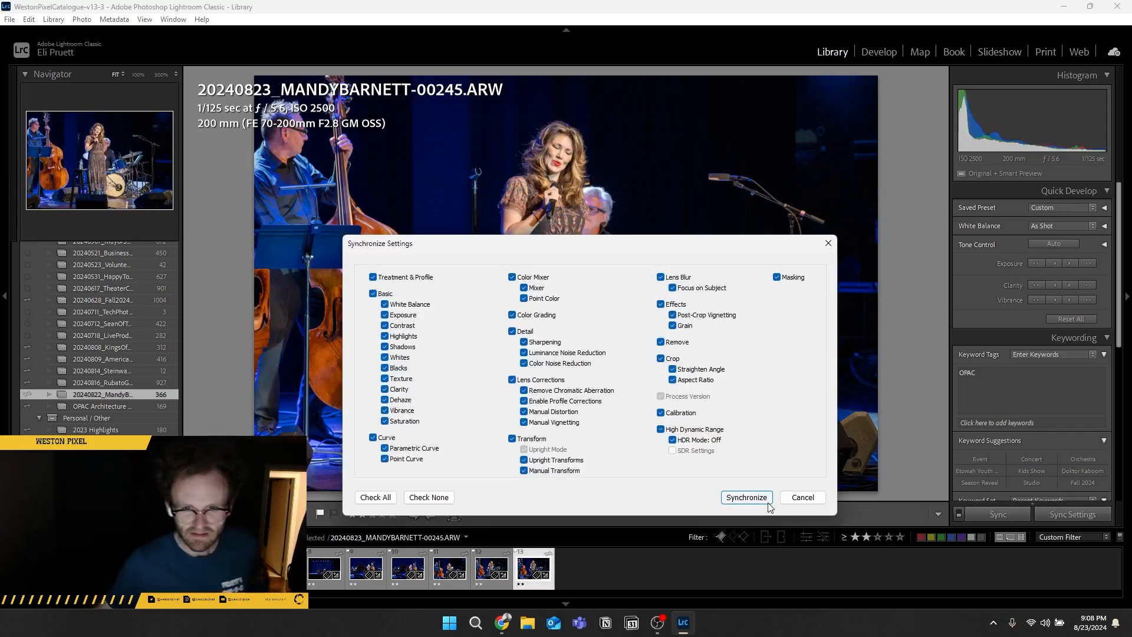
click(746, 498)
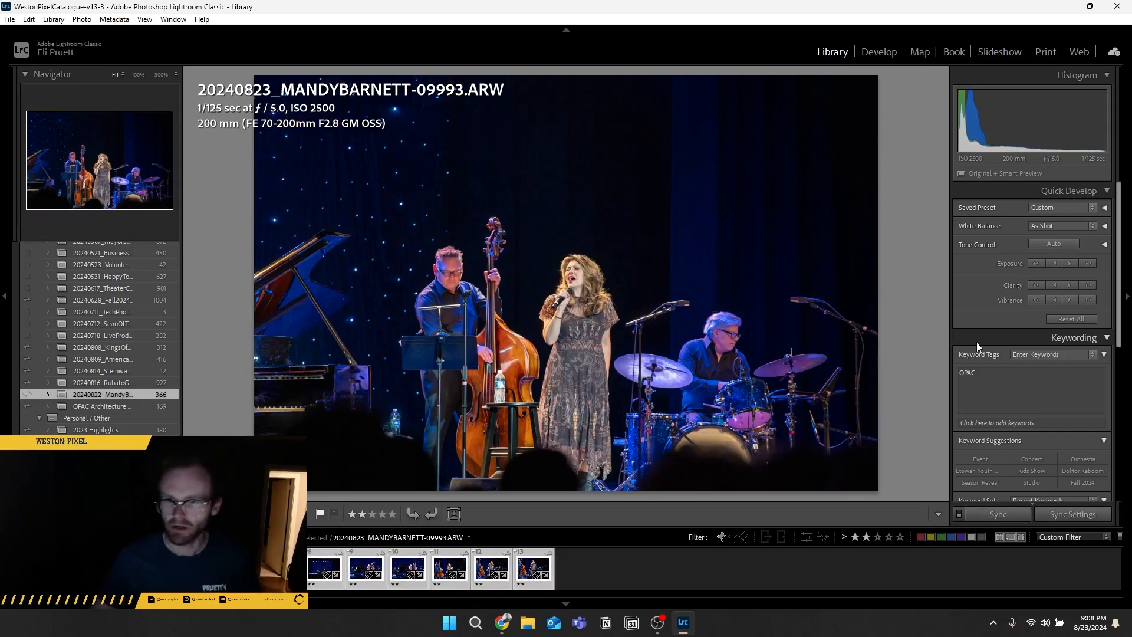
- Enable chromatic aberration removal and lens profile corrections on the wide 70 mm stage photo 00380 in Develop
scroll(1040, 419, down, 5)
scroll(1018, 415, up, 5)
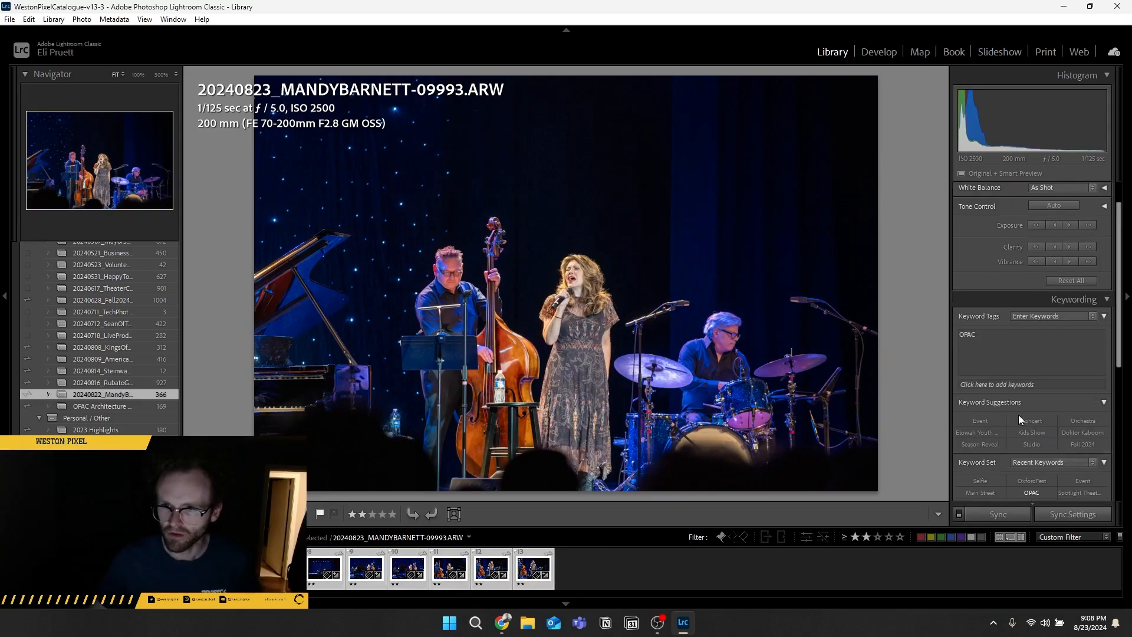
click(877, 53)
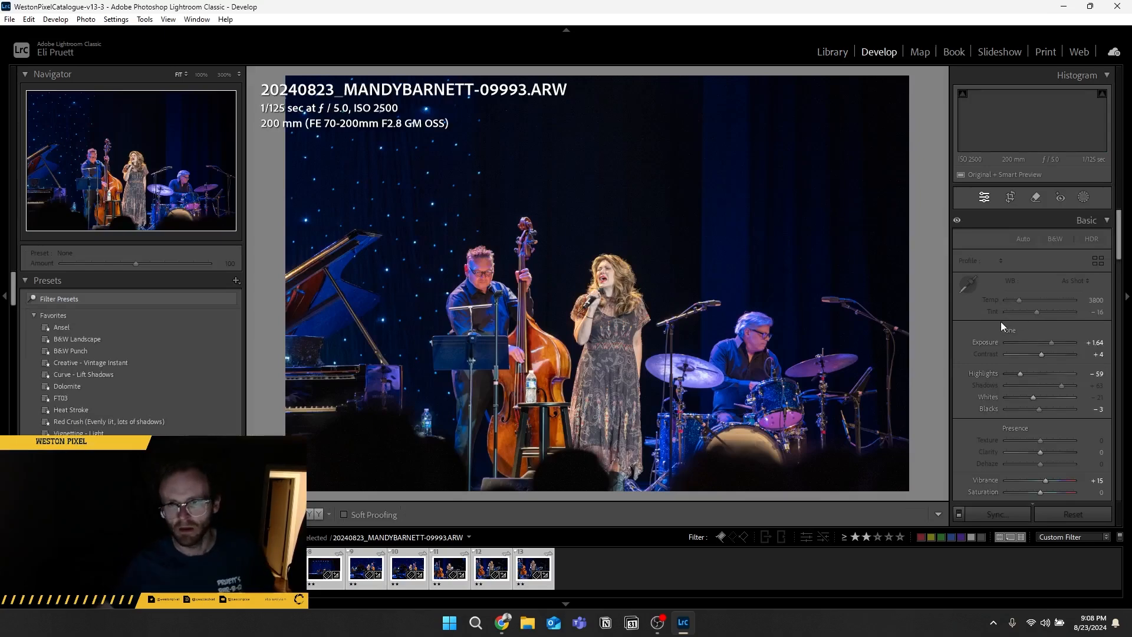
scroll(990, 313, down, 10)
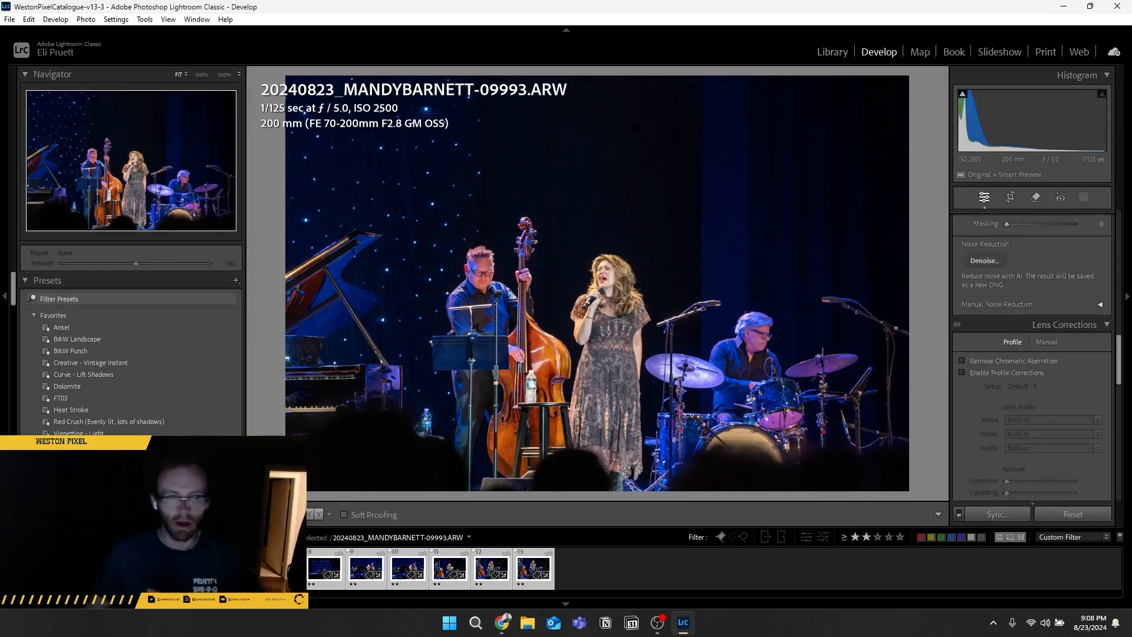
click(31, 569)
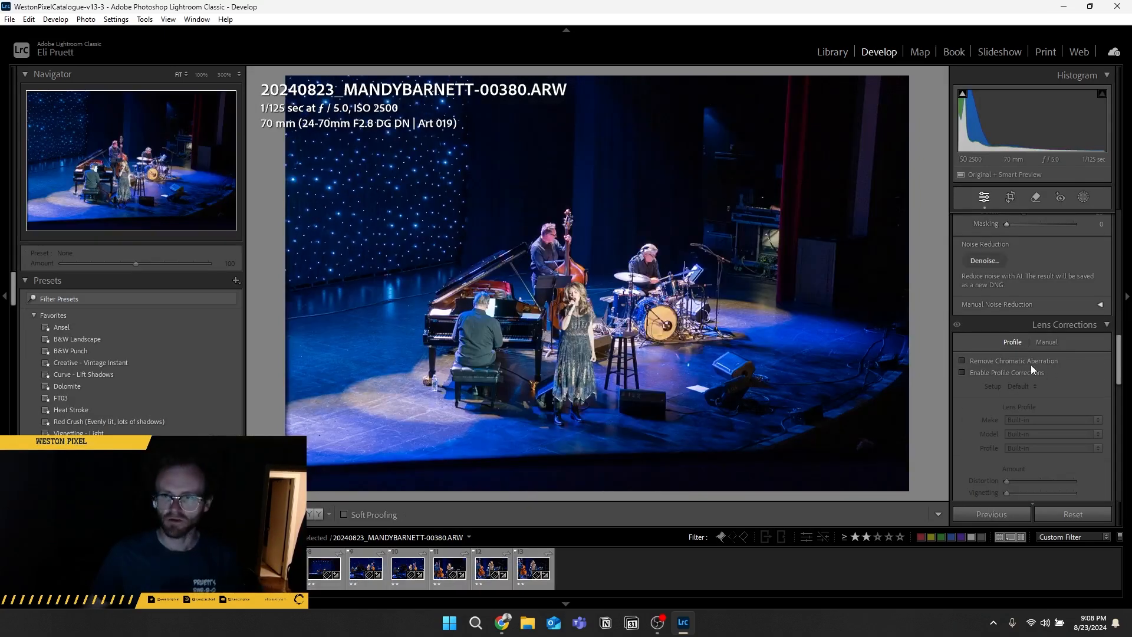
click(981, 361)
click(981, 372)
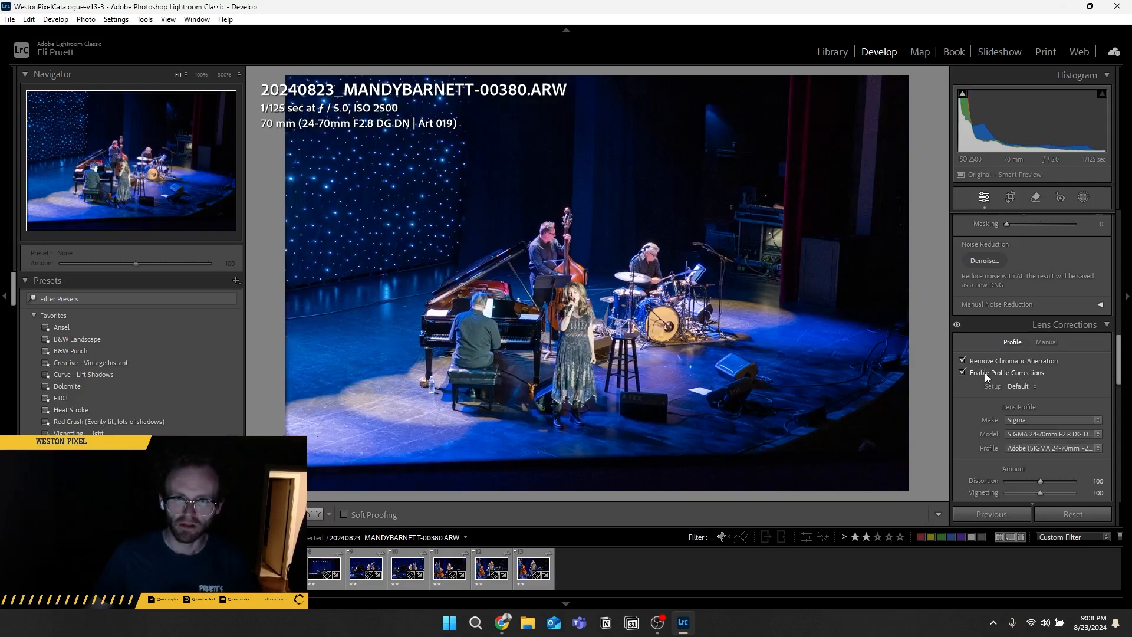
click(991, 374)
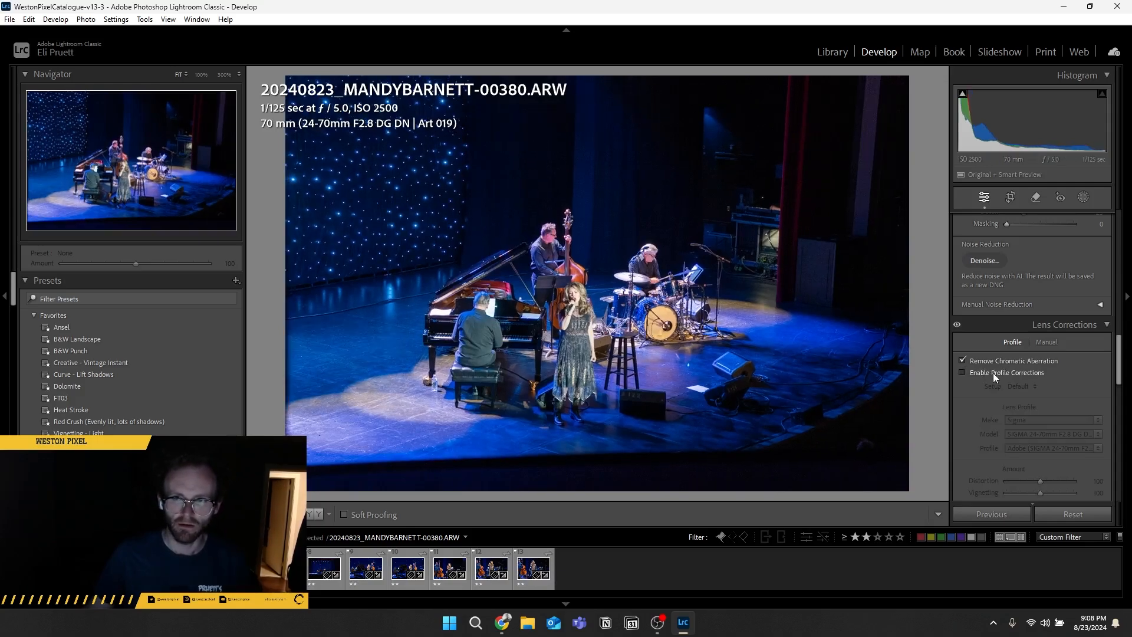
click(990, 373)
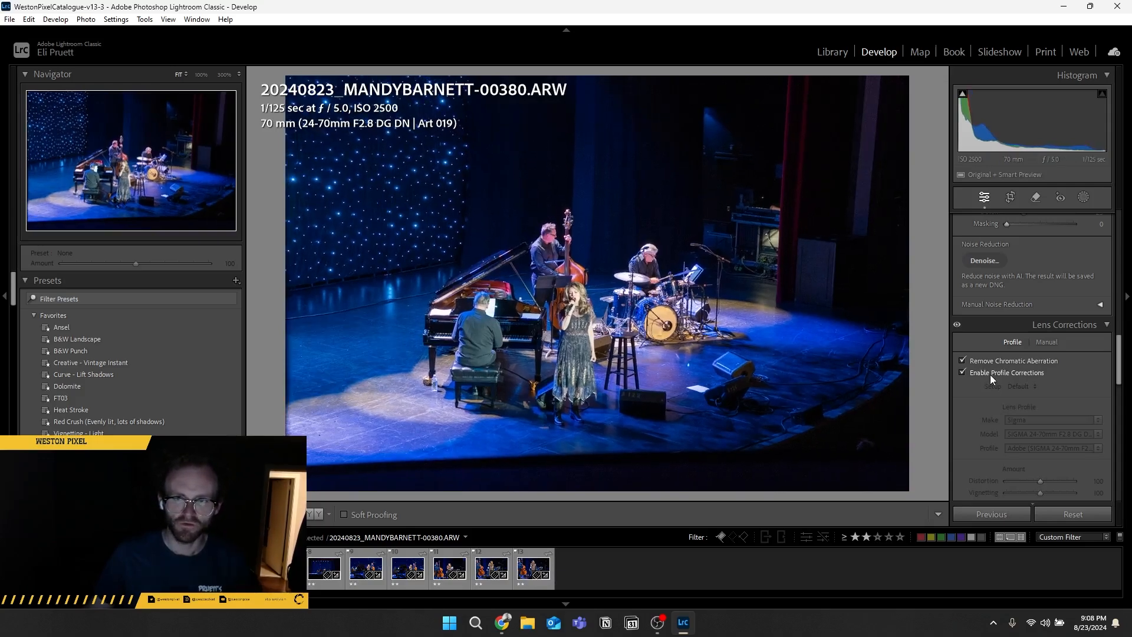
- Apply the Auto Upright perspective correction to the wide stage photo 00380
scroll(1066, 387, down, 3)
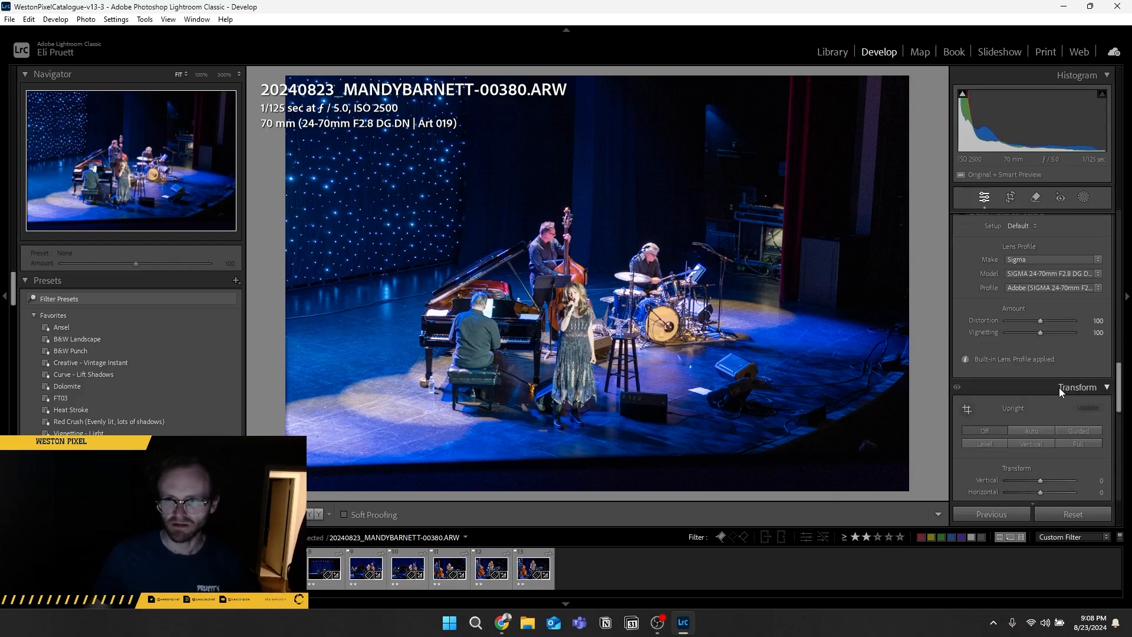
scroll(1046, 385, down, 2)
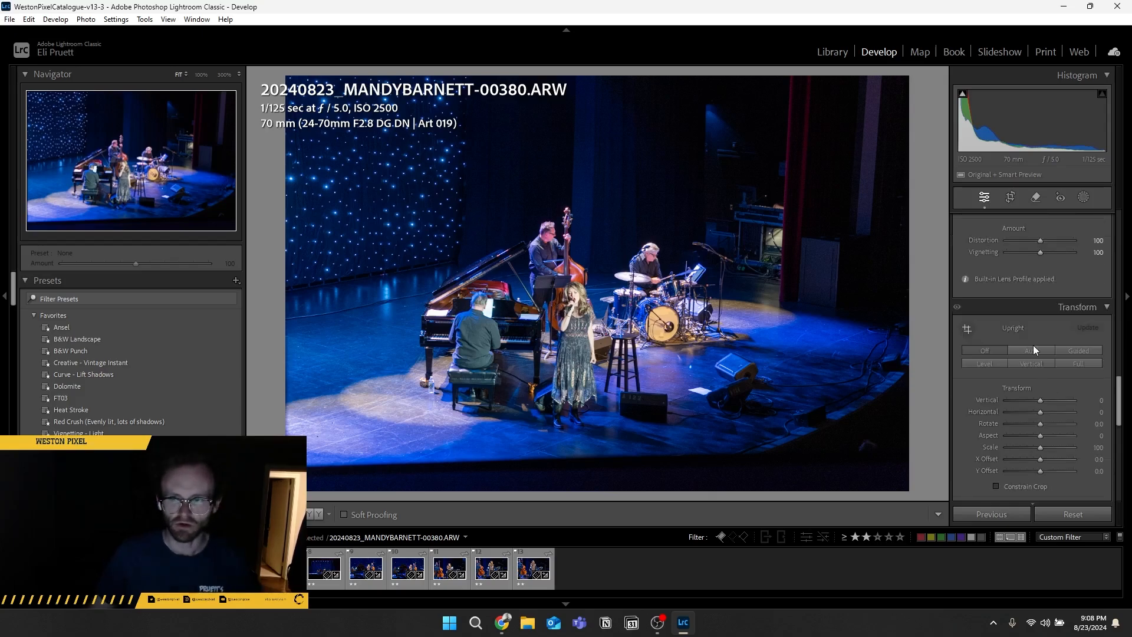
click(1032, 347)
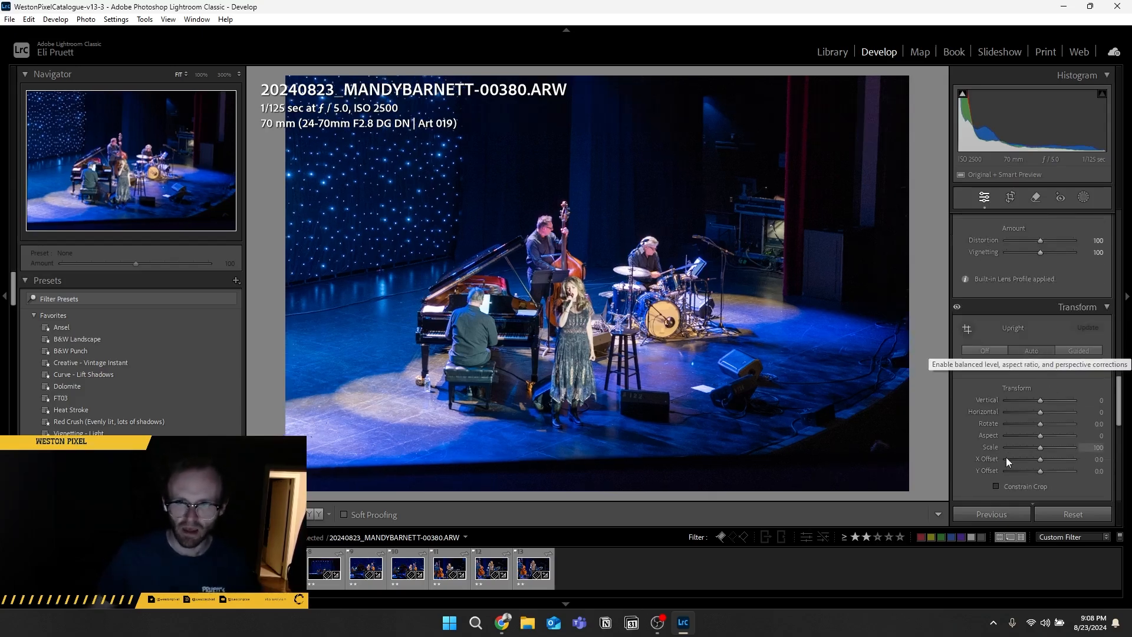
scroll(1038, 402, down, 3)
- Turn on chromatic aberration removal, lens profile corrections and Auto Upright for photo 09952, and go on to the following photo
scroll(1039, 401, up, 5)
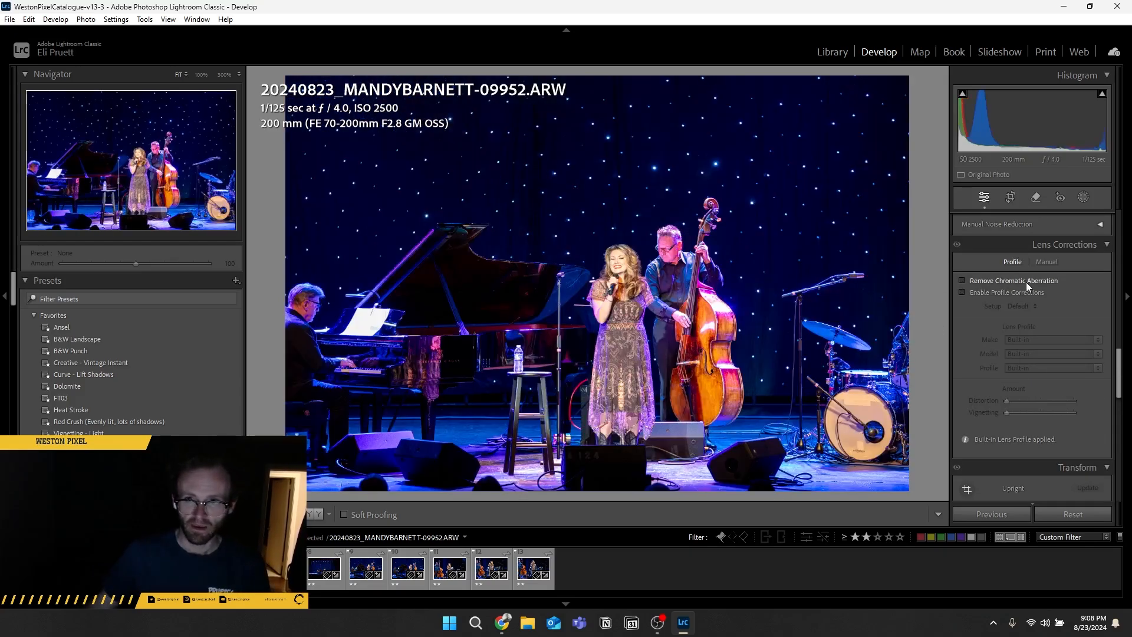
click(1021, 293)
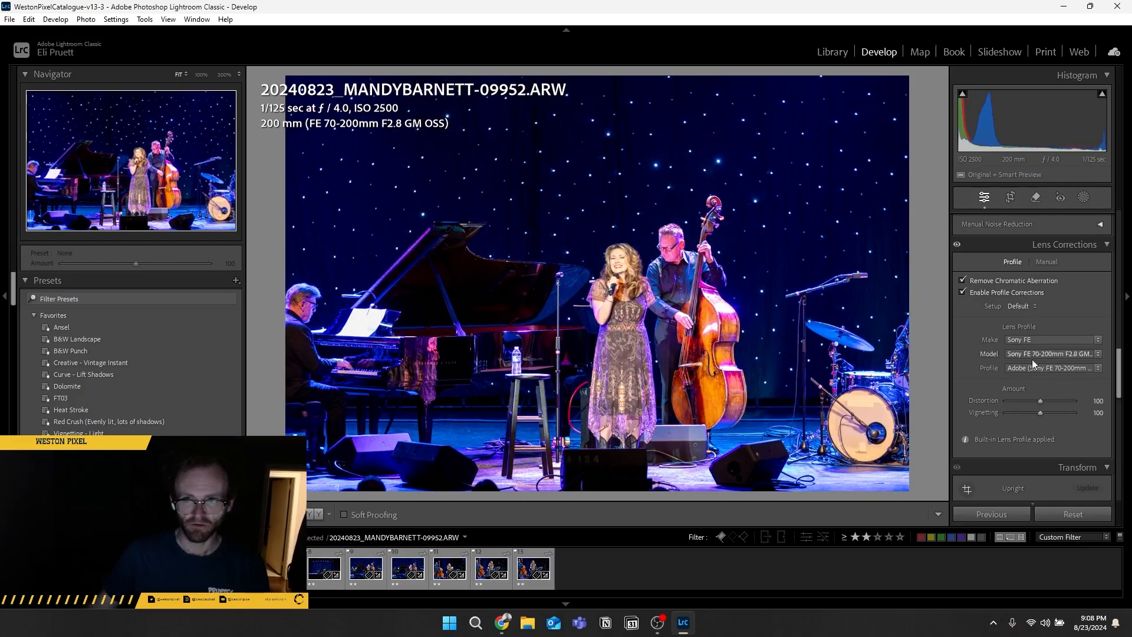
scroll(1047, 401, down, 2)
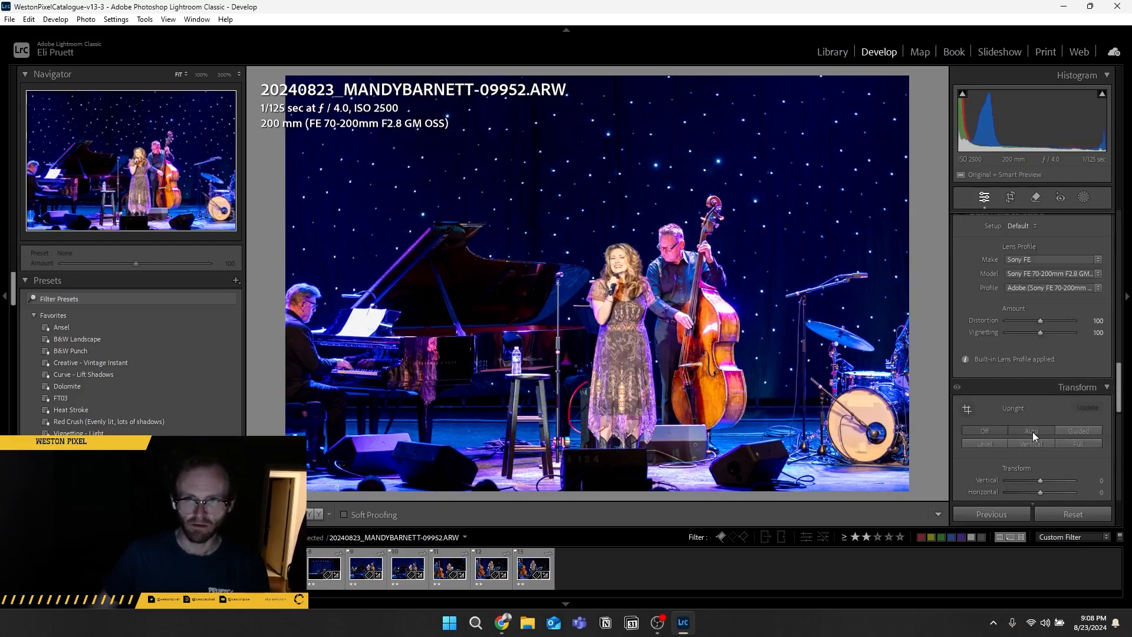
click(1035, 429)
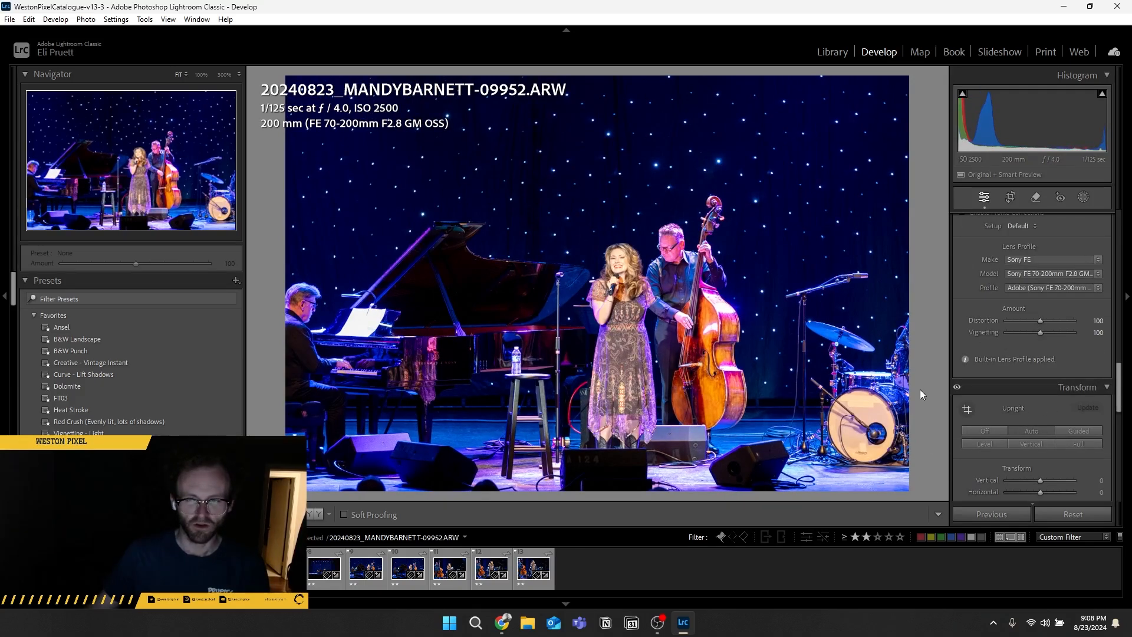
key(Right)
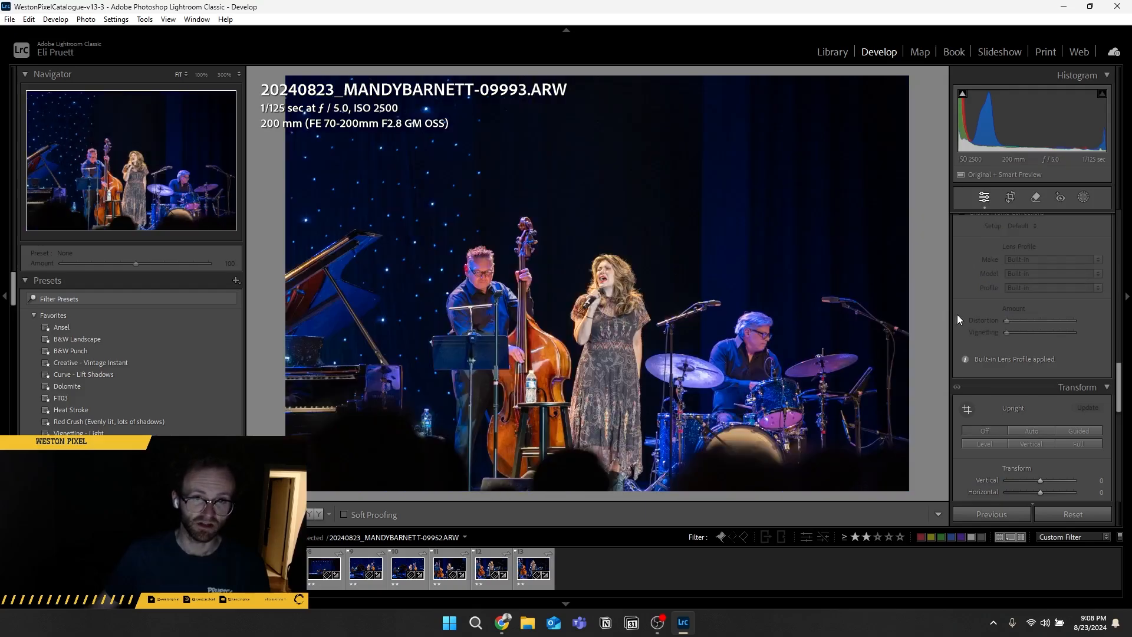
- Enable lens profile corrections for photo 09993 and set Upright to Auto, comparing it with Off
click(1031, 431)
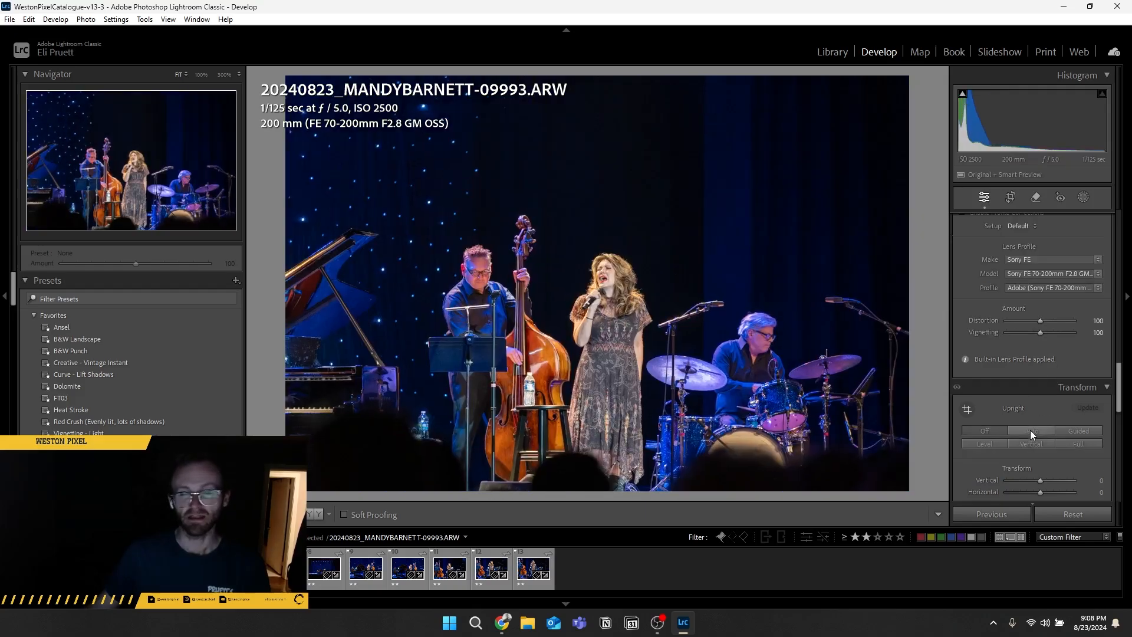
scroll(1033, 429, down, 3)
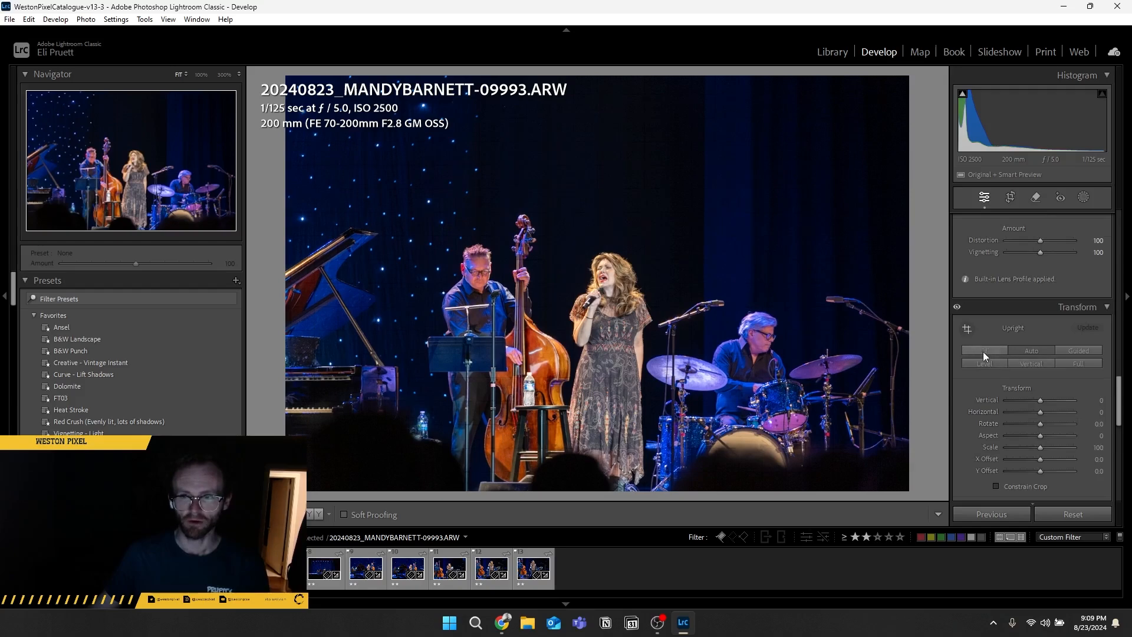
scroll(982, 351, down, 3)
click(990, 269)
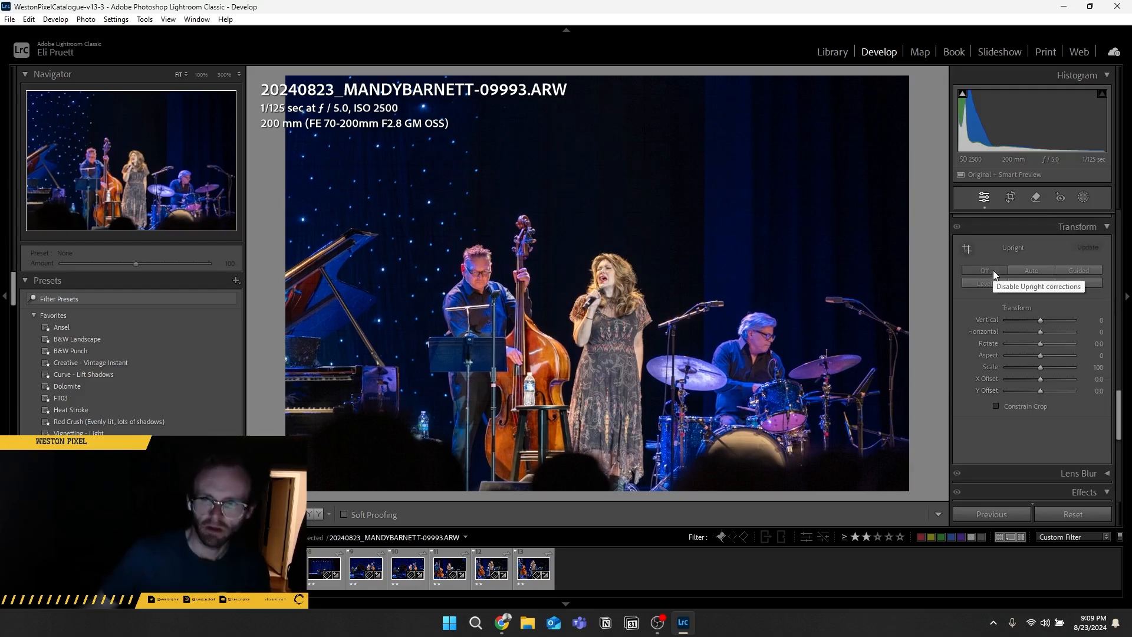
click(1032, 273)
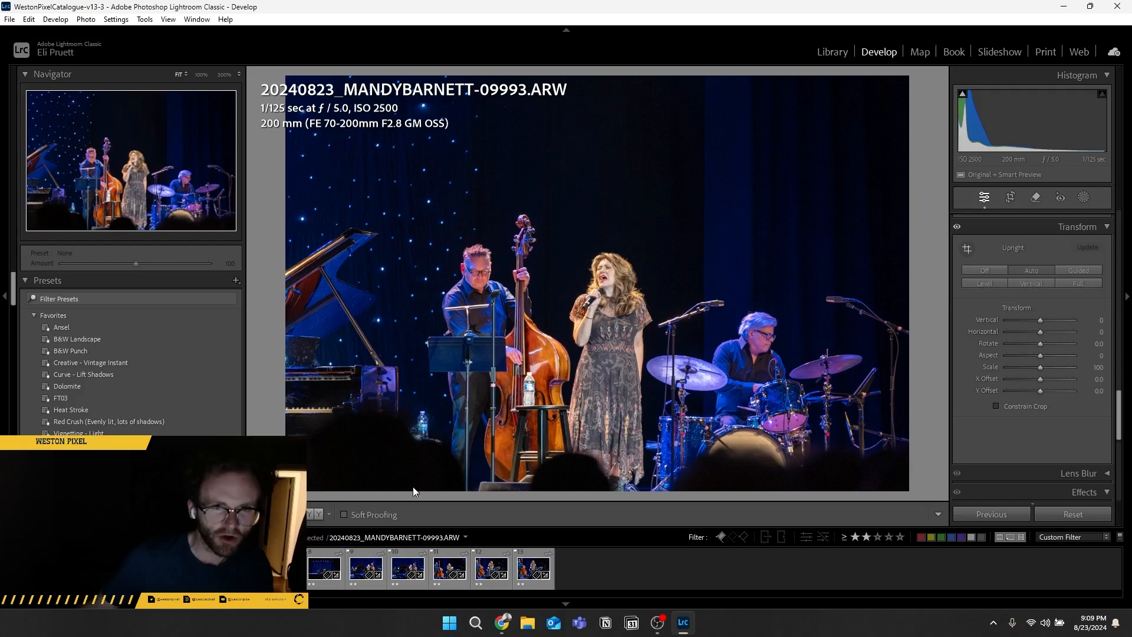
- Turn on chromatic aberration removal, lens profile corrections and Auto Upright for the piano duo photo 00062
key(Right)
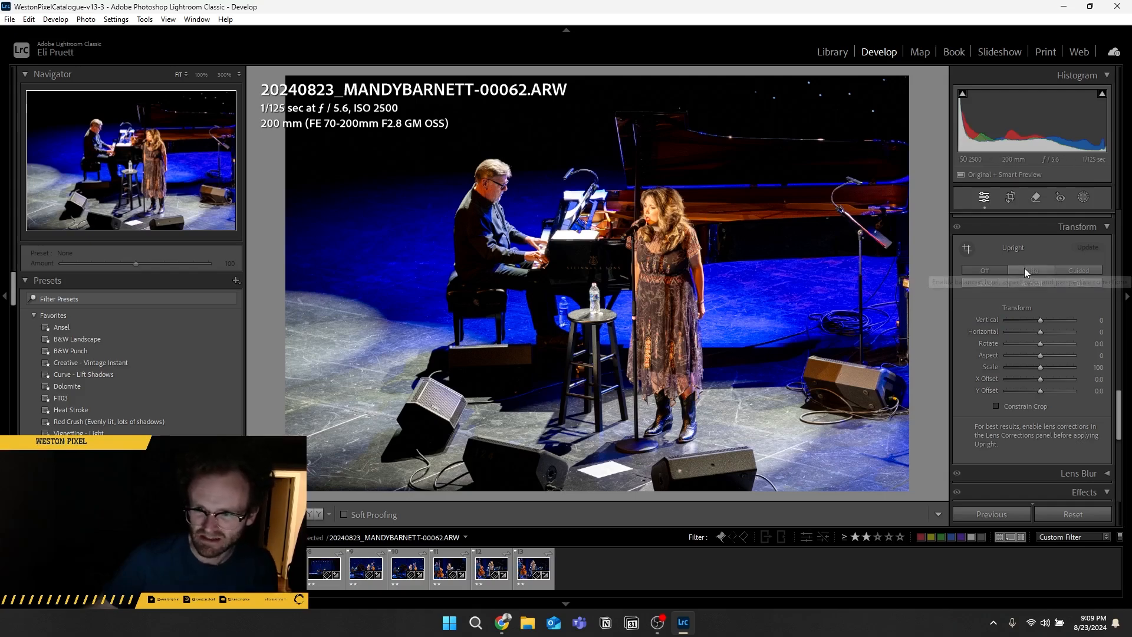
scroll(1024, 268, up, 4)
click(1003, 282)
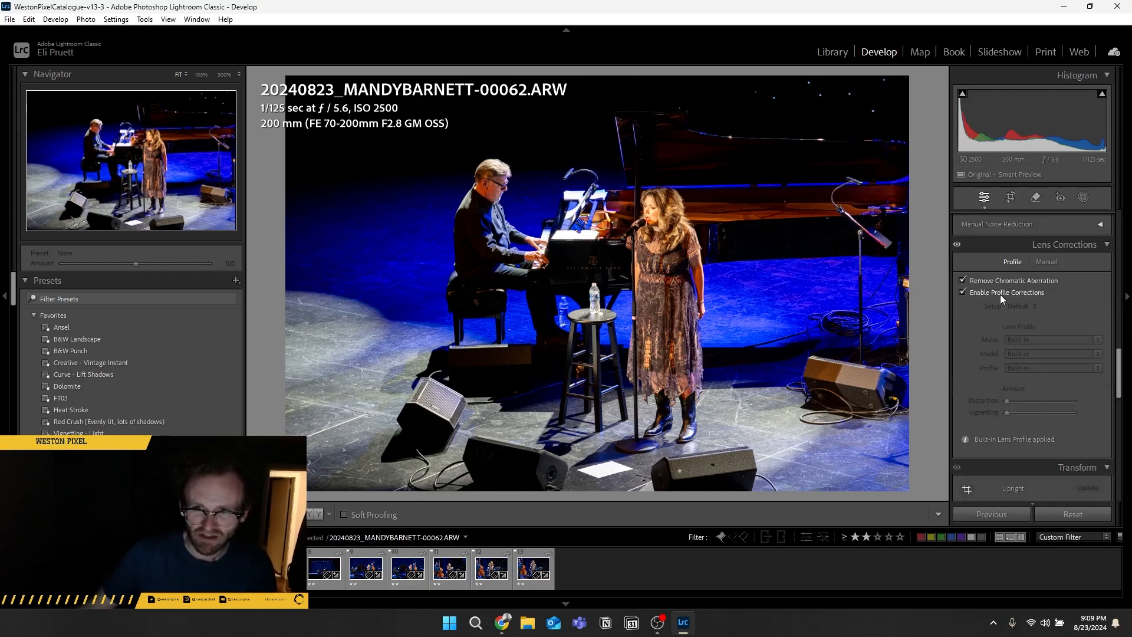
scroll(995, 305, down, 3)
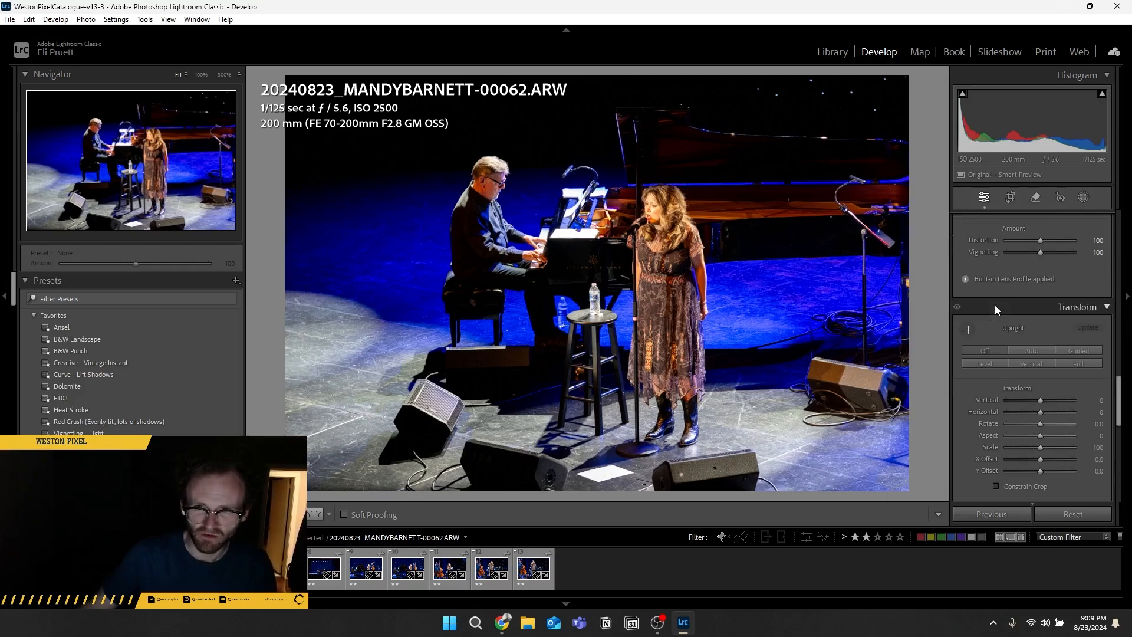
click(1039, 352)
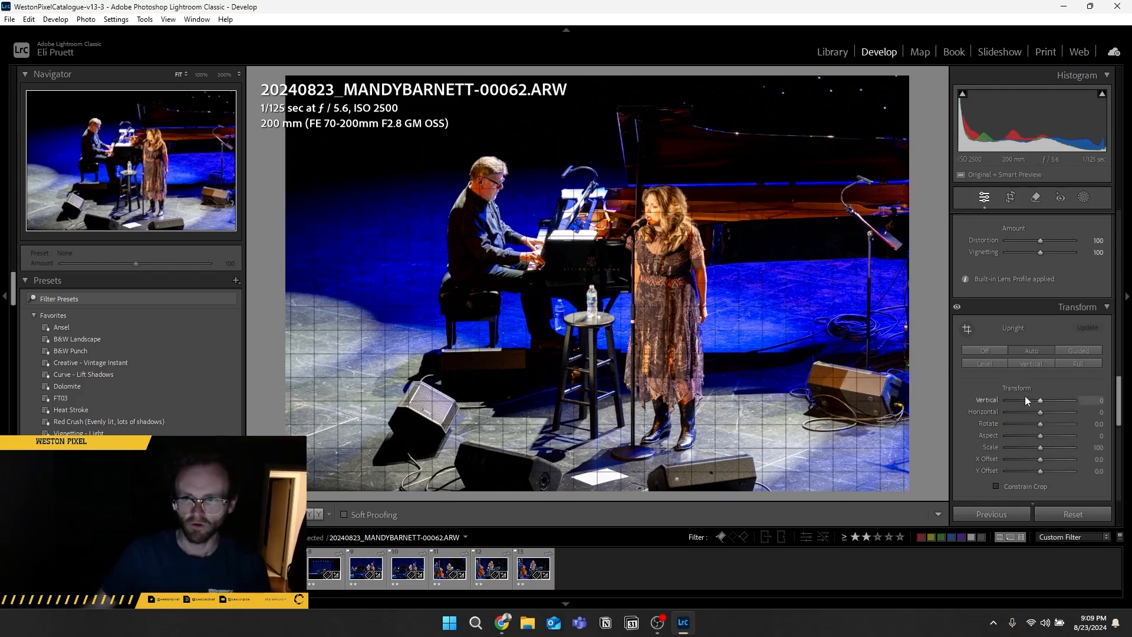
- Turn on chromatic aberration removal, lens profile corrections and Auto Upright for the 197 mm photo 00095
key(Right)
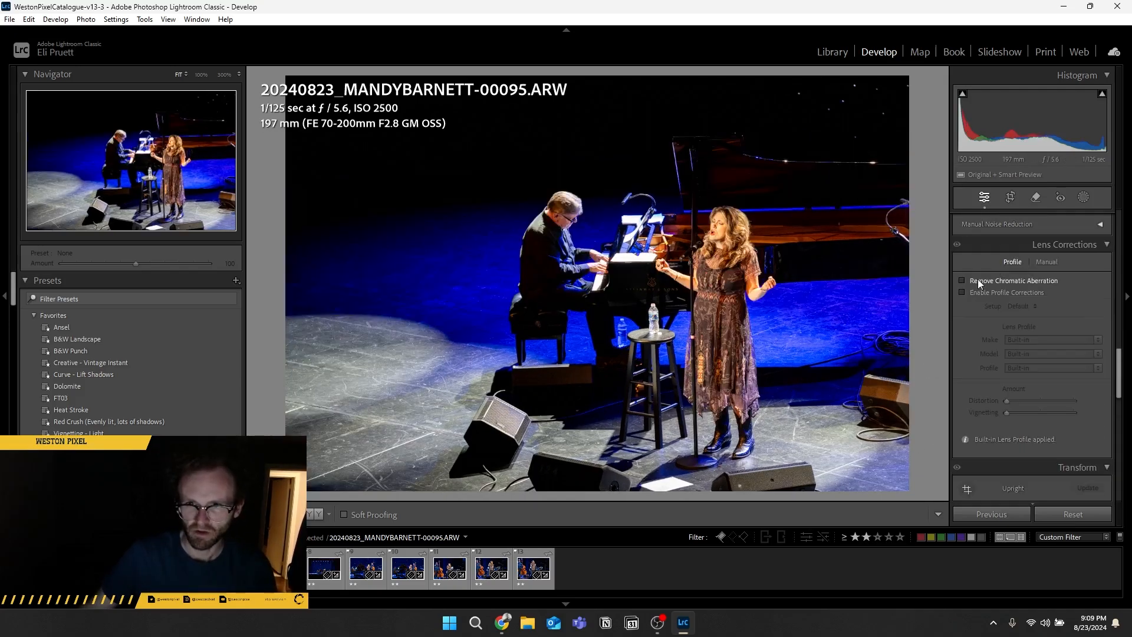
click(976, 293)
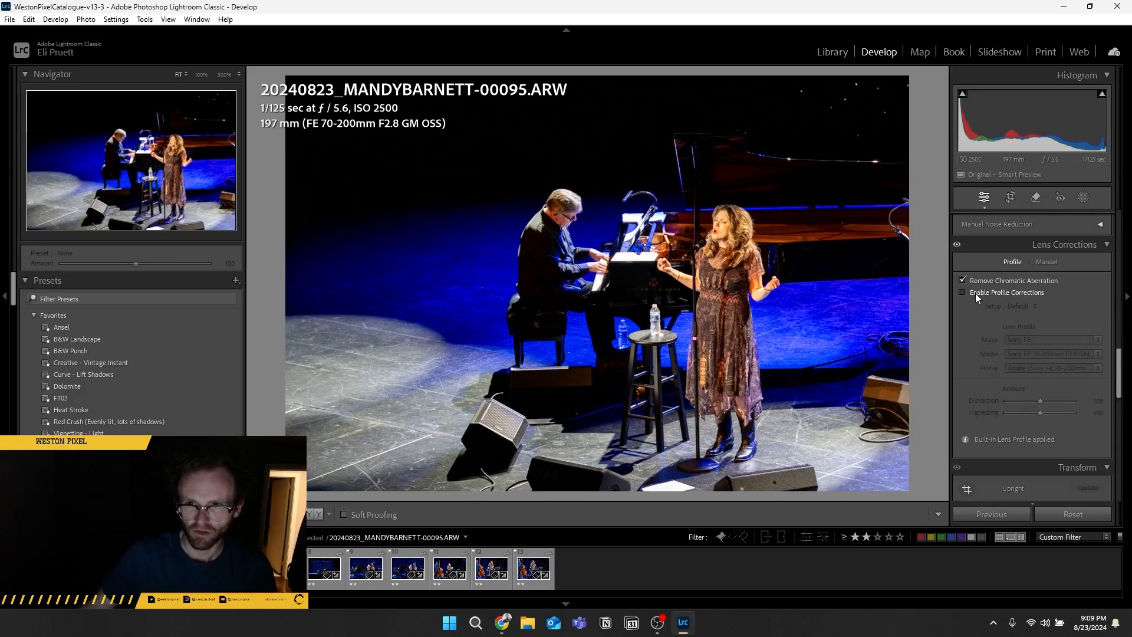
scroll(1002, 339, down, 3)
click(1036, 350)
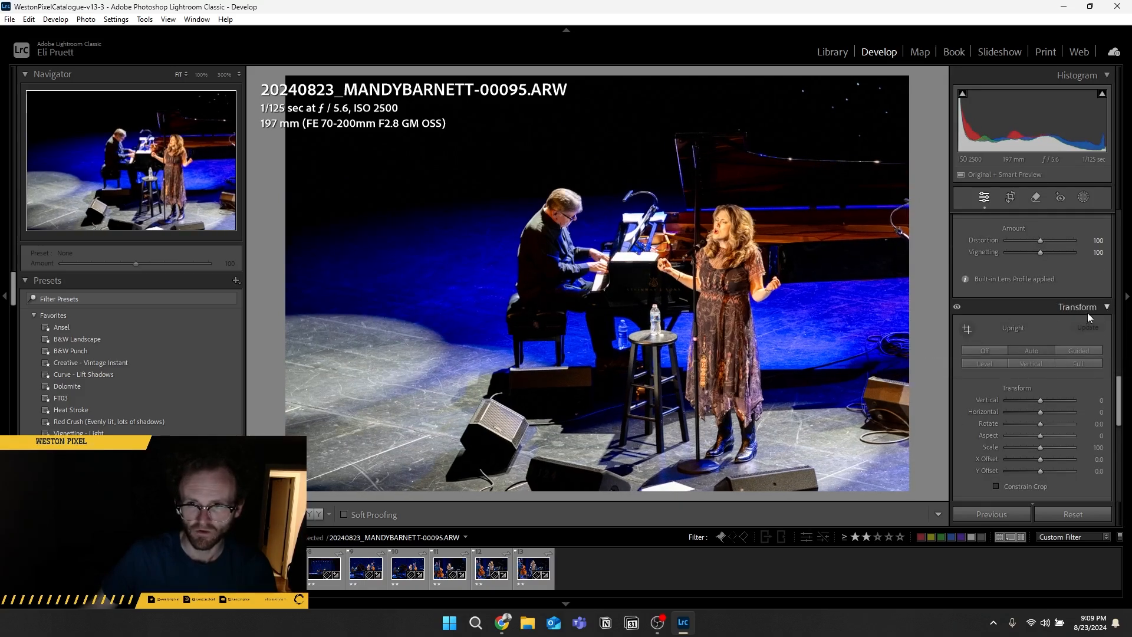
- Go on to photo 00156, briefly inspect it at 300% and apply Auto Upright to it
key(Right)
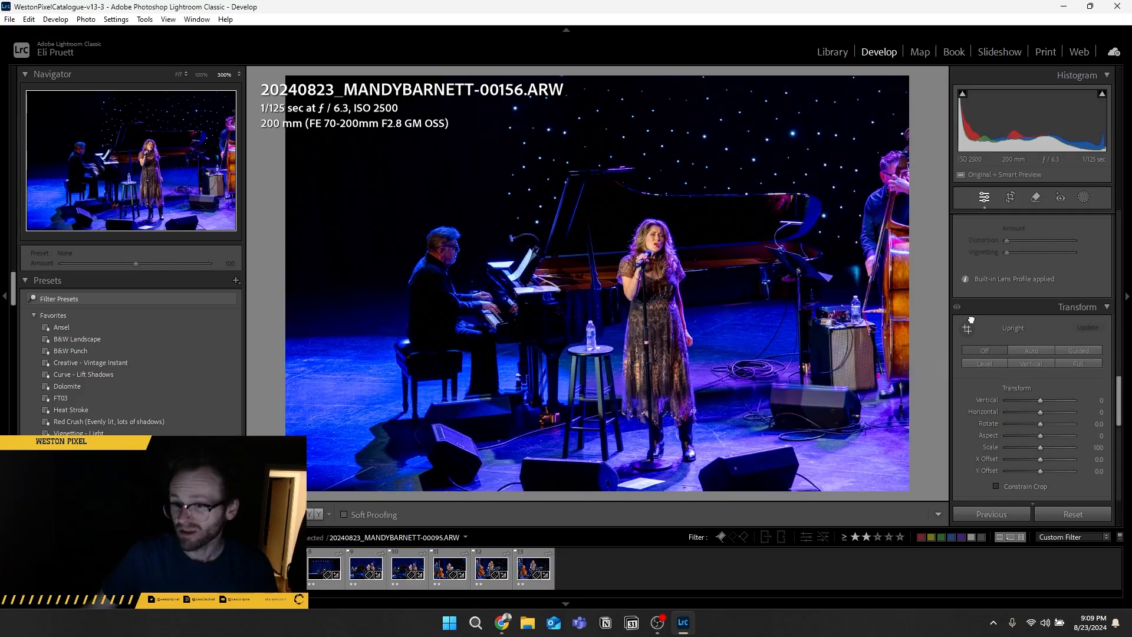
click(714, 180)
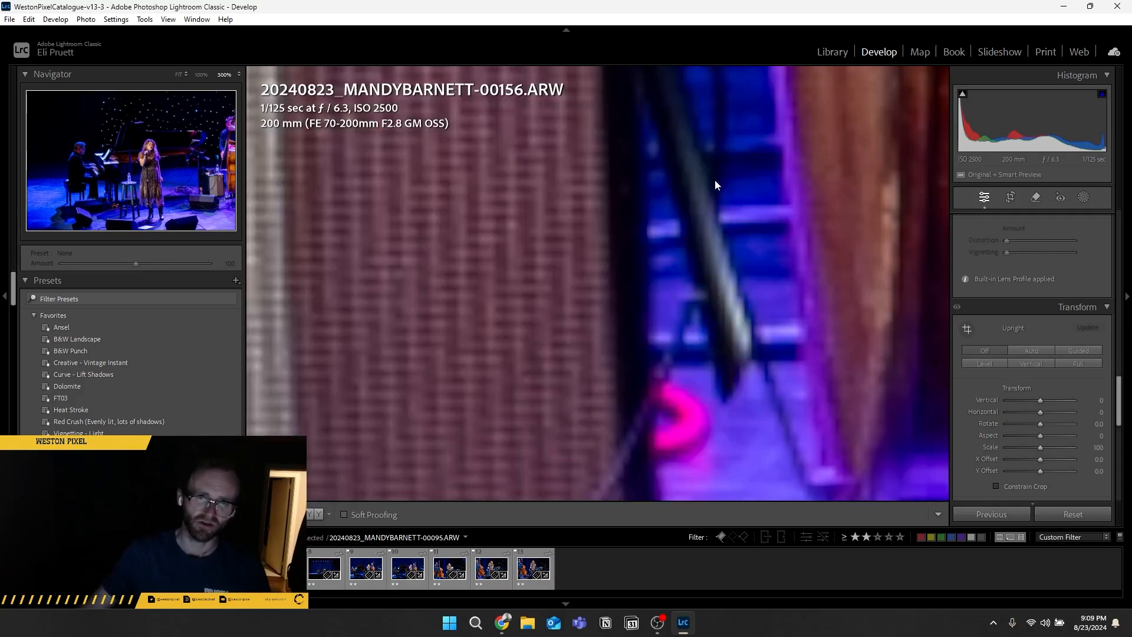
click(715, 180)
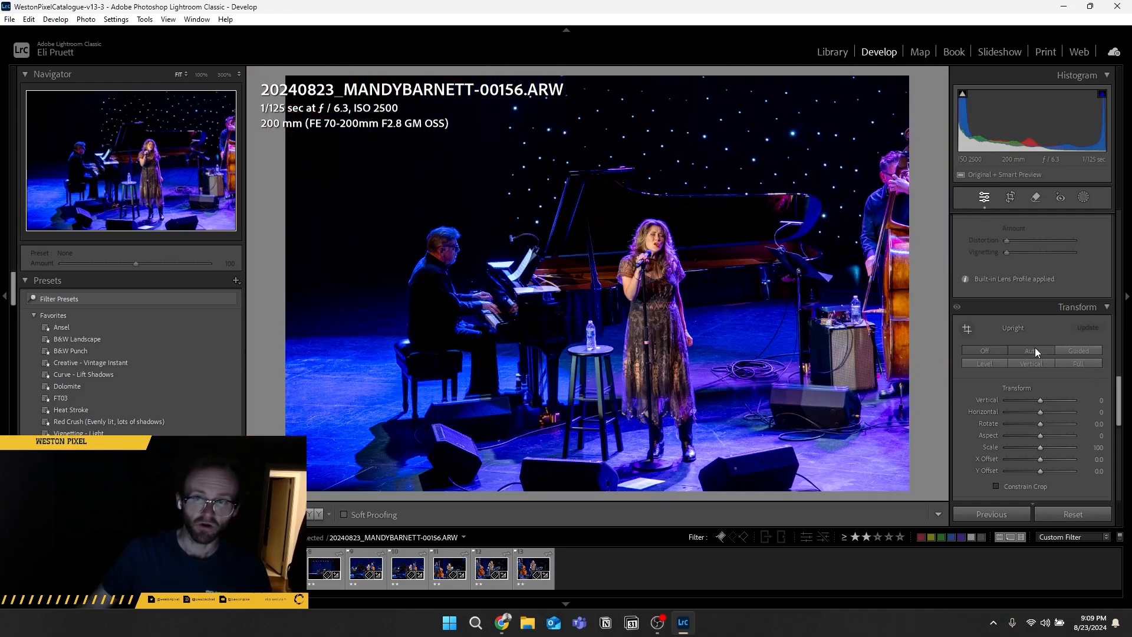
click(1035, 348)
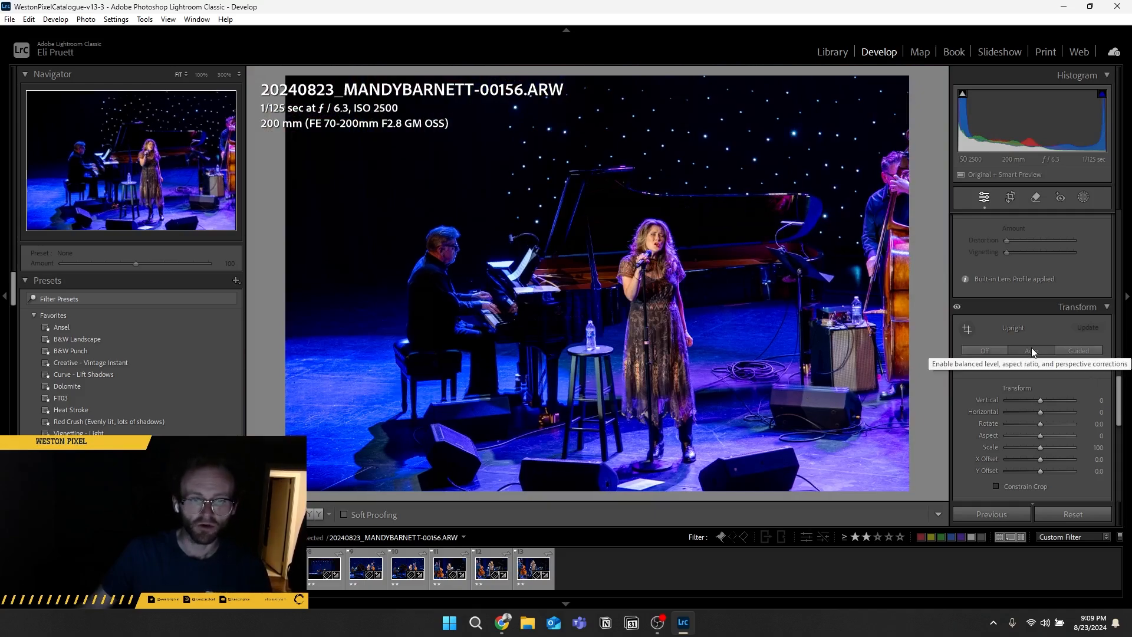
- Apply Auto Upright to photo 00173, comparing the correction with Upright off
key(Right)
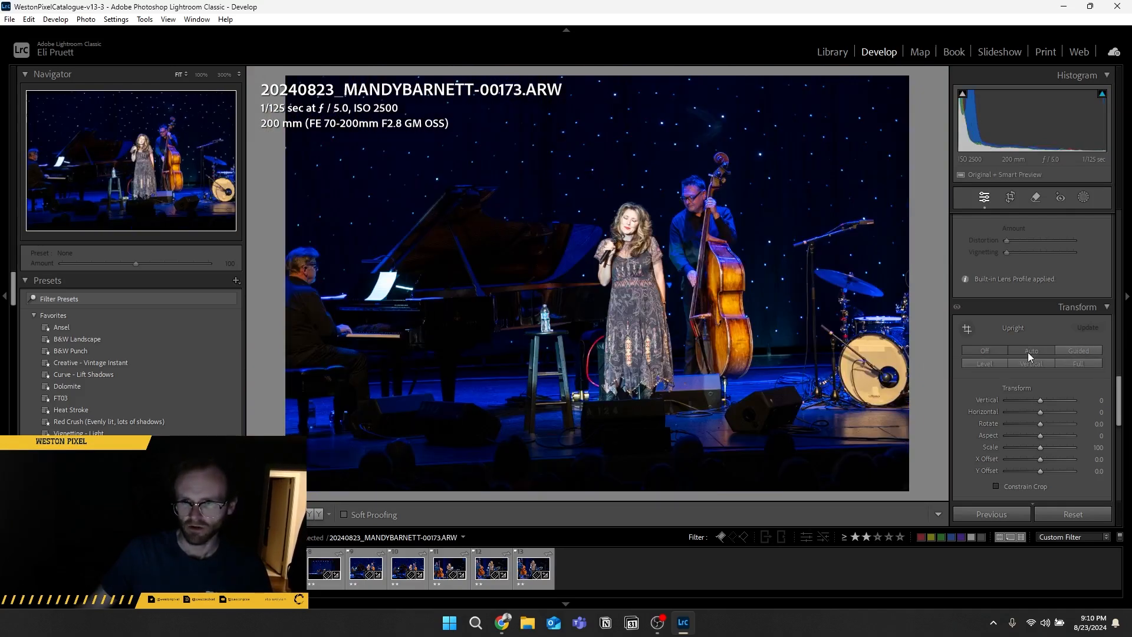
click(1028, 352)
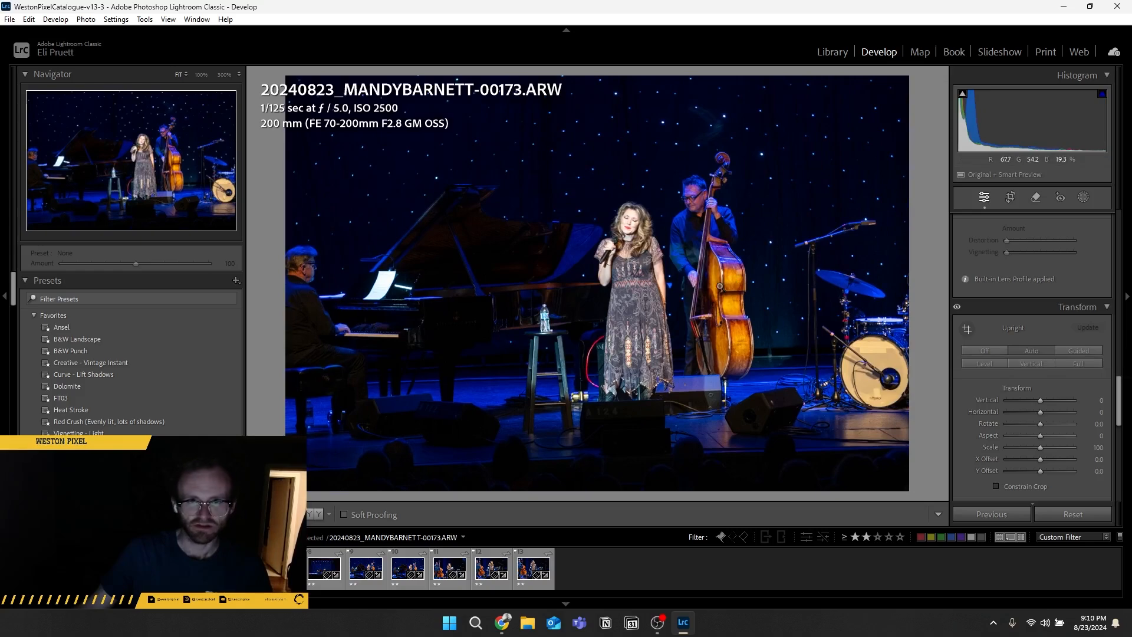
click(992, 352)
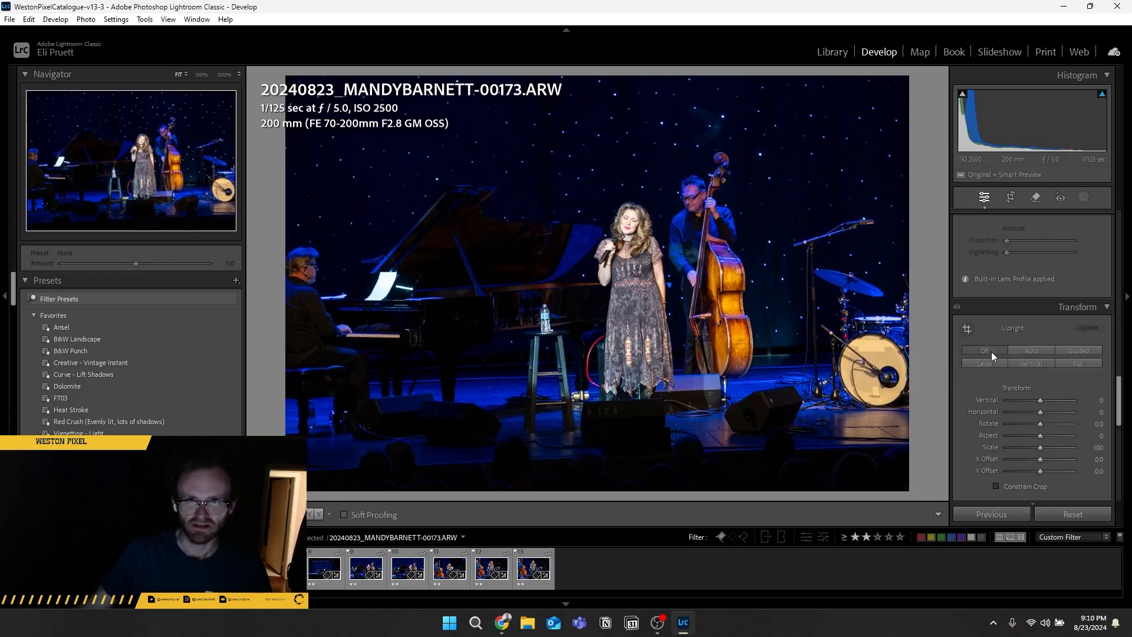
click(1036, 349)
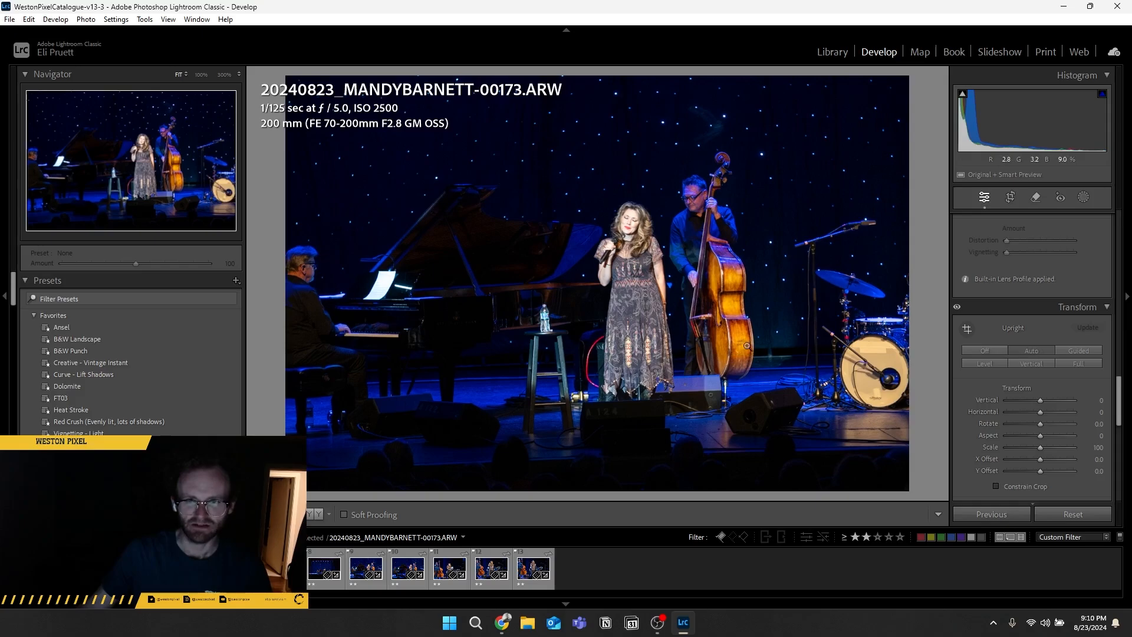
- Return to photo 00156, enable chromatic aberration removal and lens profile corrections, and update its Upright correction
key(Right)
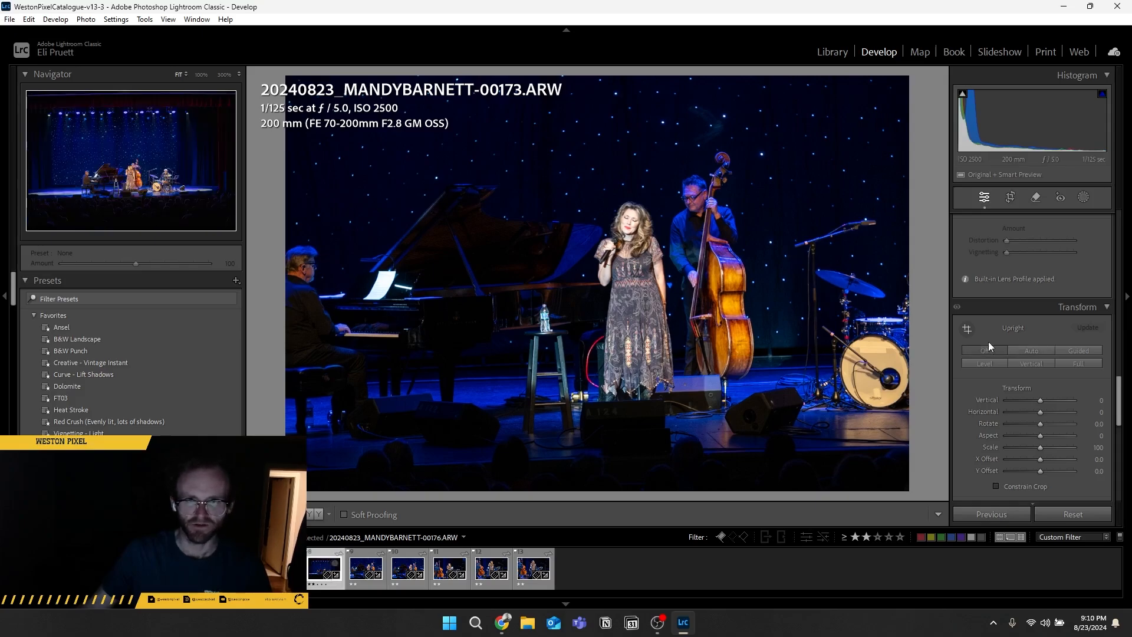
click(235, 567)
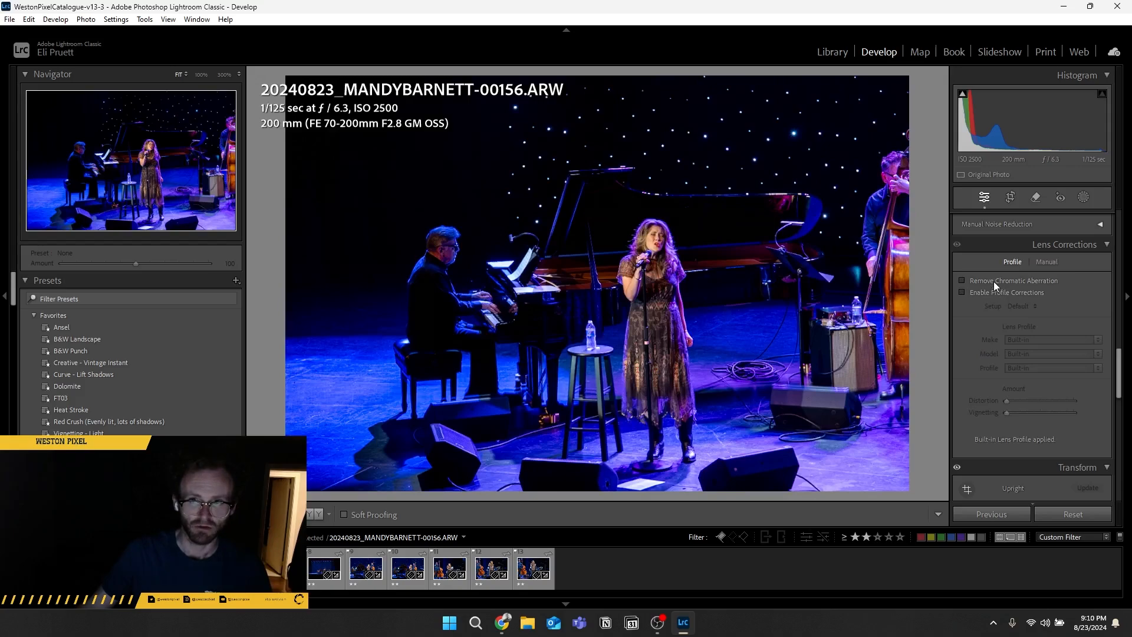
click(993, 281)
click(1002, 292)
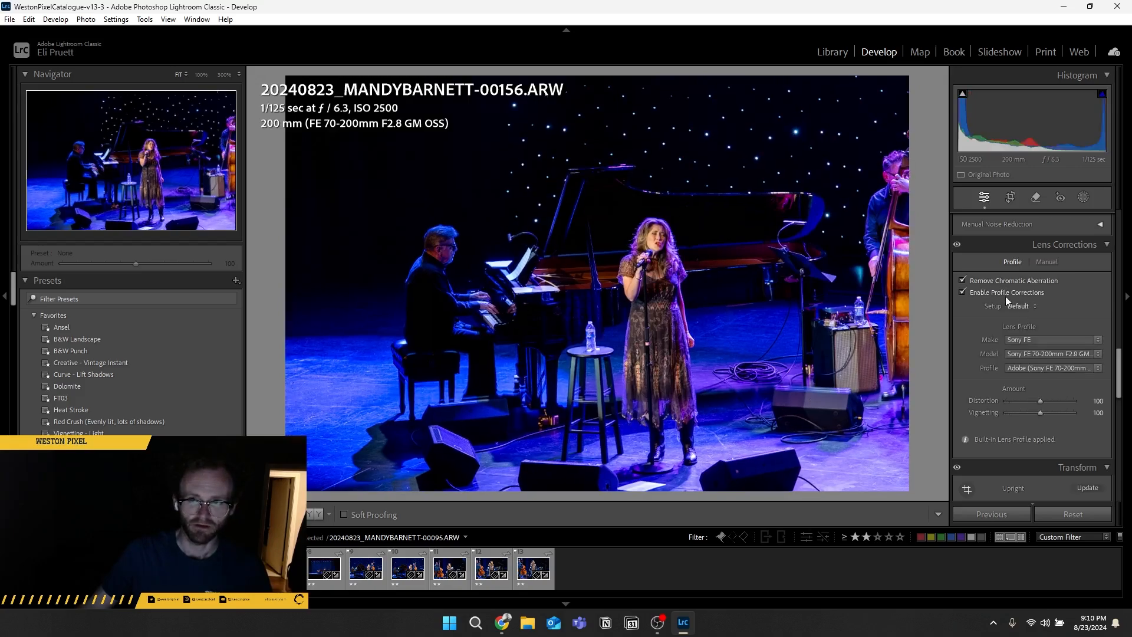
scroll(1061, 365, down, 2)
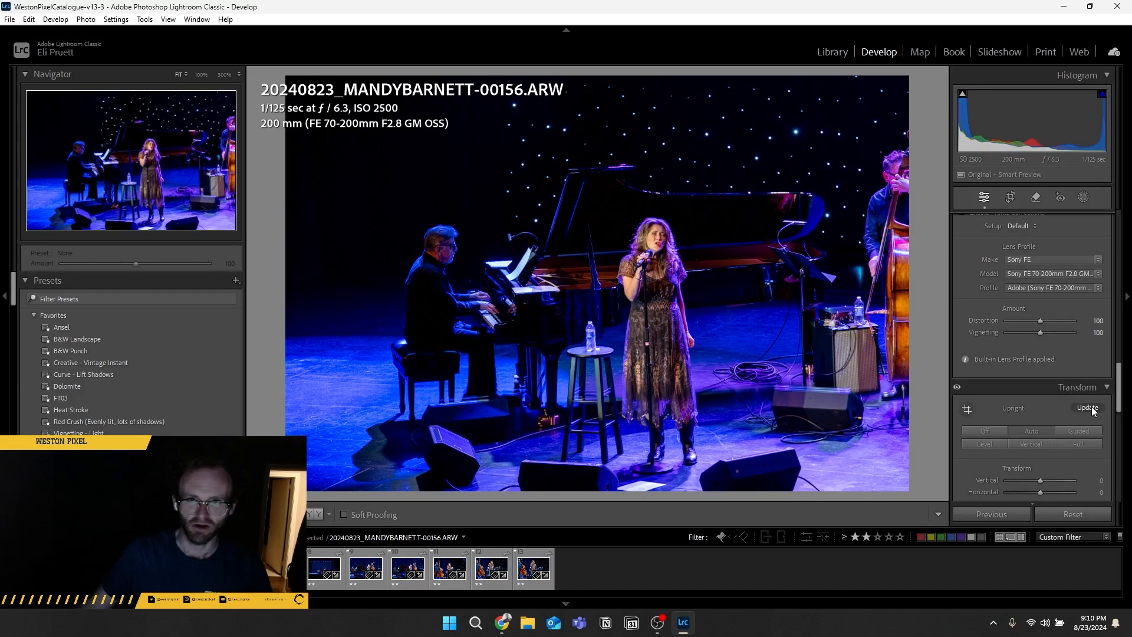
scroll(1091, 406, down, 2)
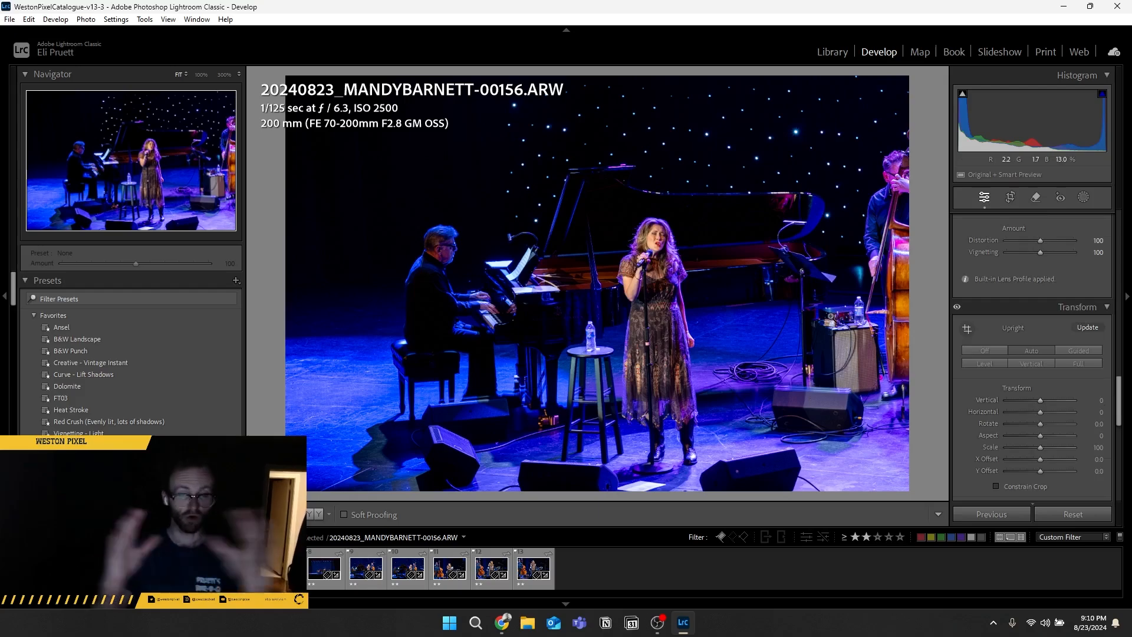
click(1085, 329)
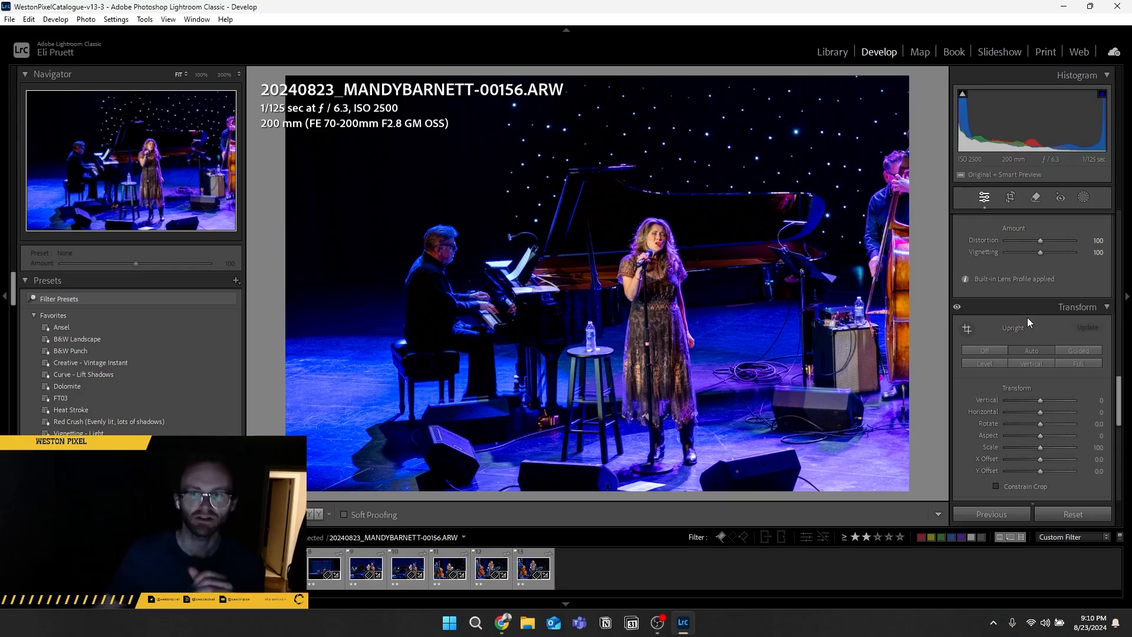
- Enable chromatic aberration removal and lens profile corrections for photo 00173
key(Right)
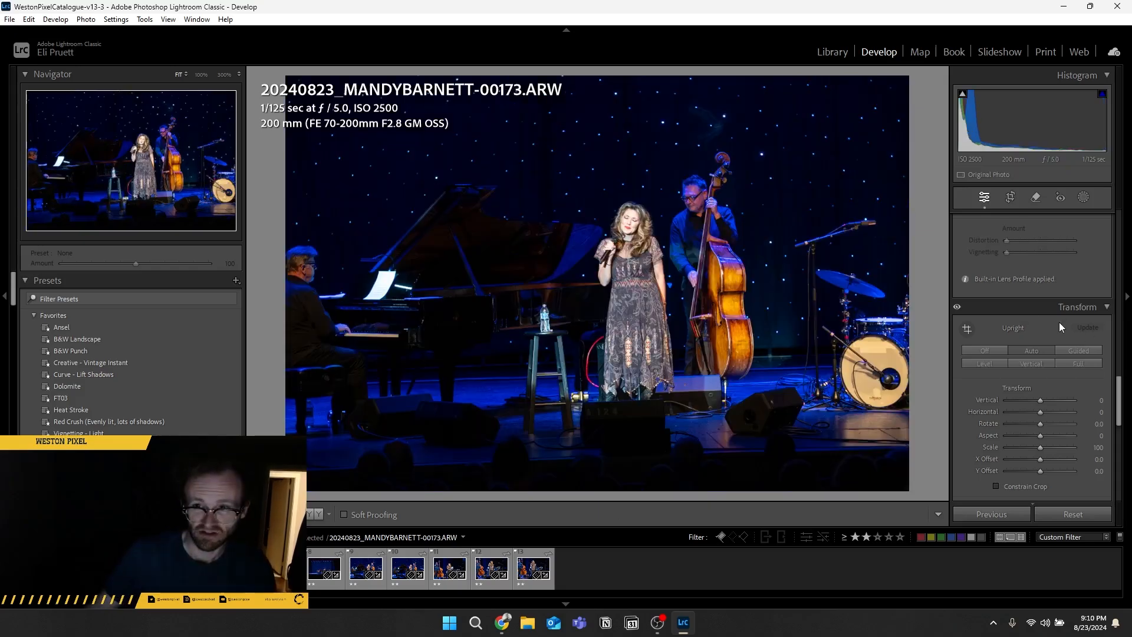
scroll(991, 348, up, 3)
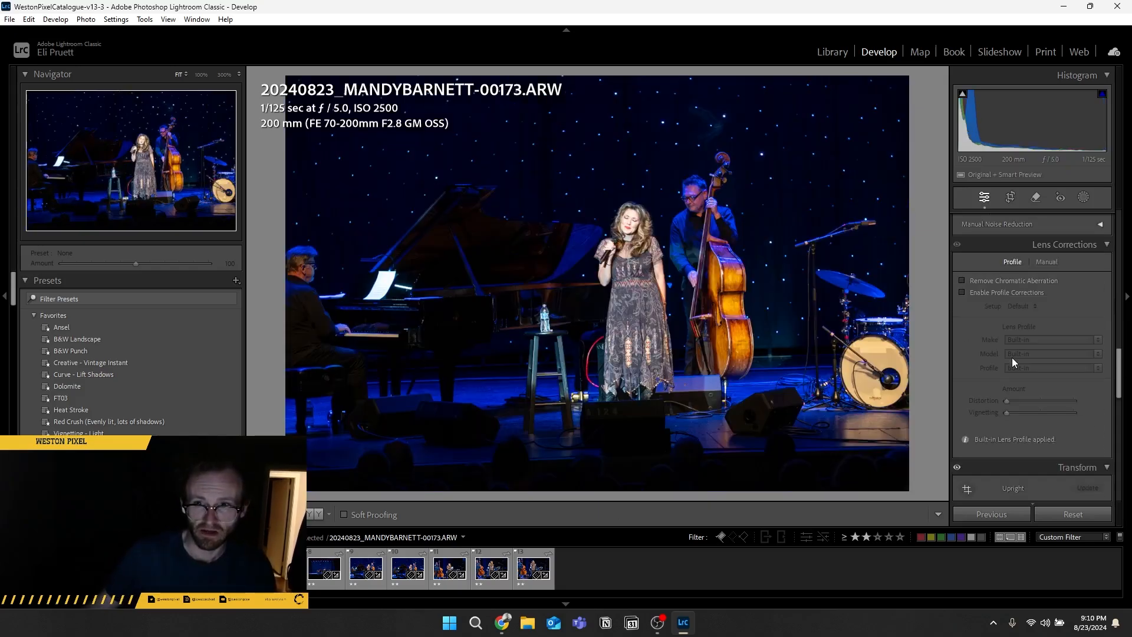
click(986, 281)
click(985, 293)
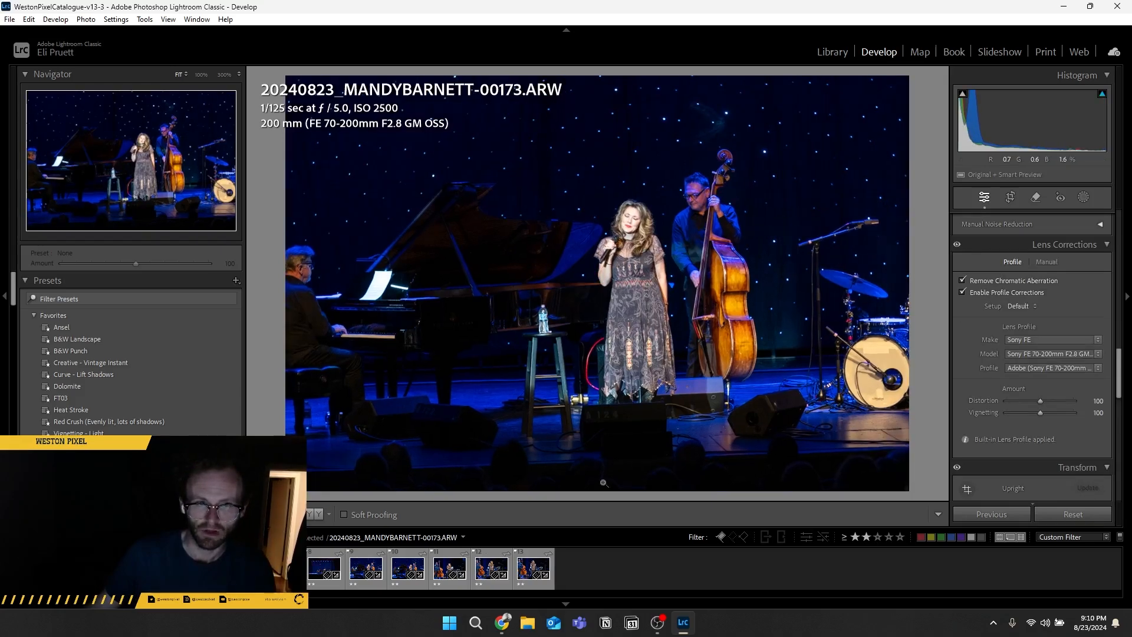
- Turn on lens profile corrections and Auto Upright for the wide stage photo 00176 and the following photo 00194
key(Right)
click(1036, 430)
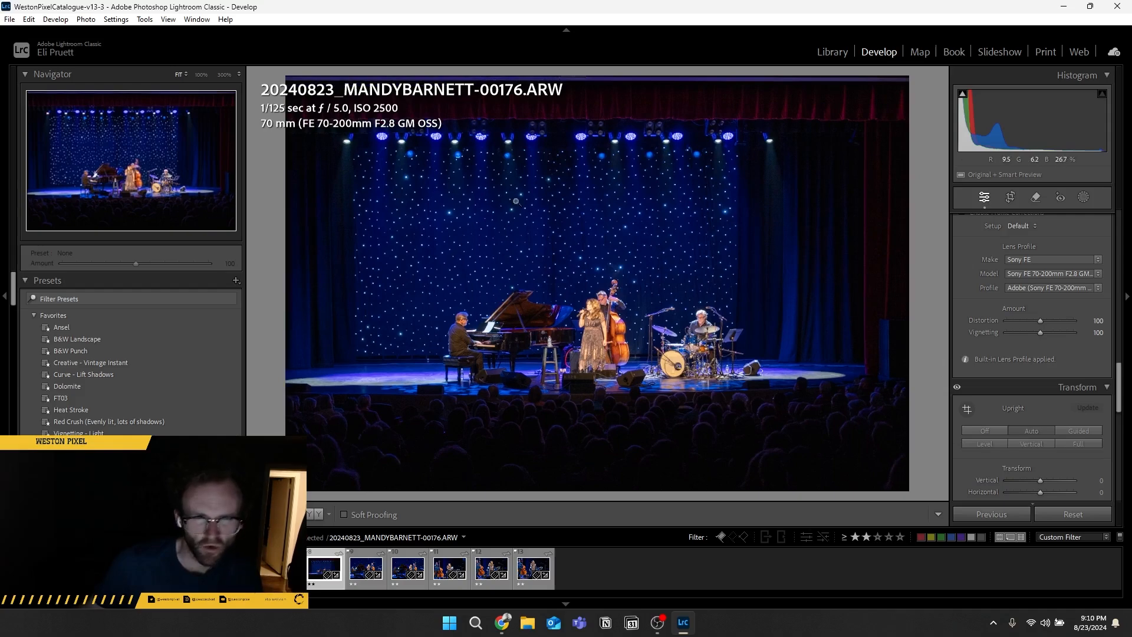
key(Right)
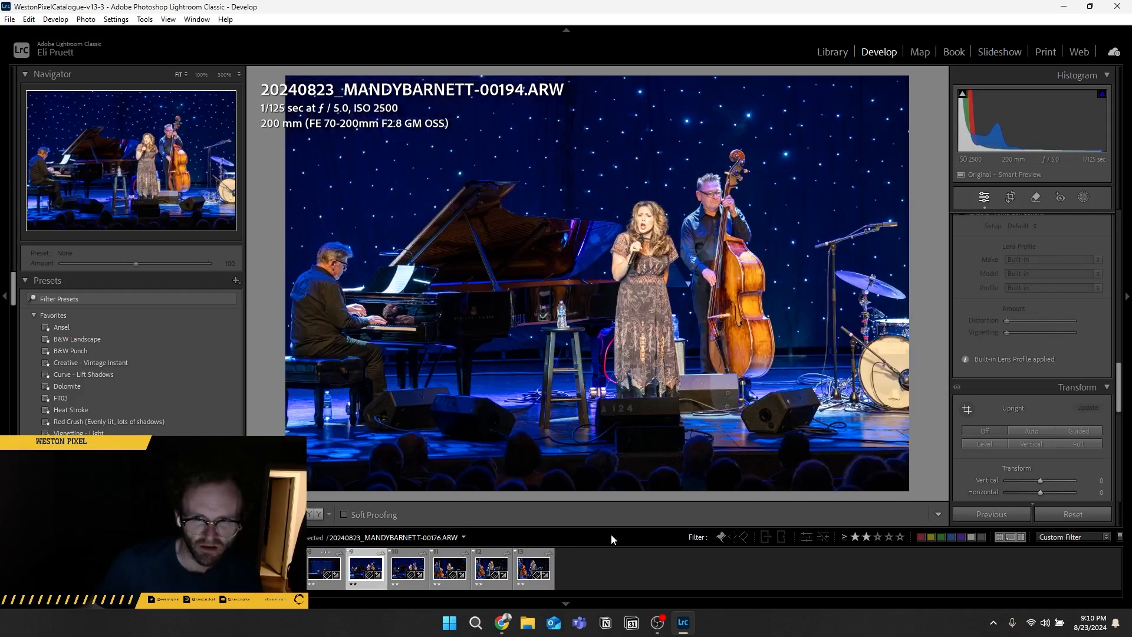
scroll(981, 280, up, 2)
scroll(1038, 425, down, 2)
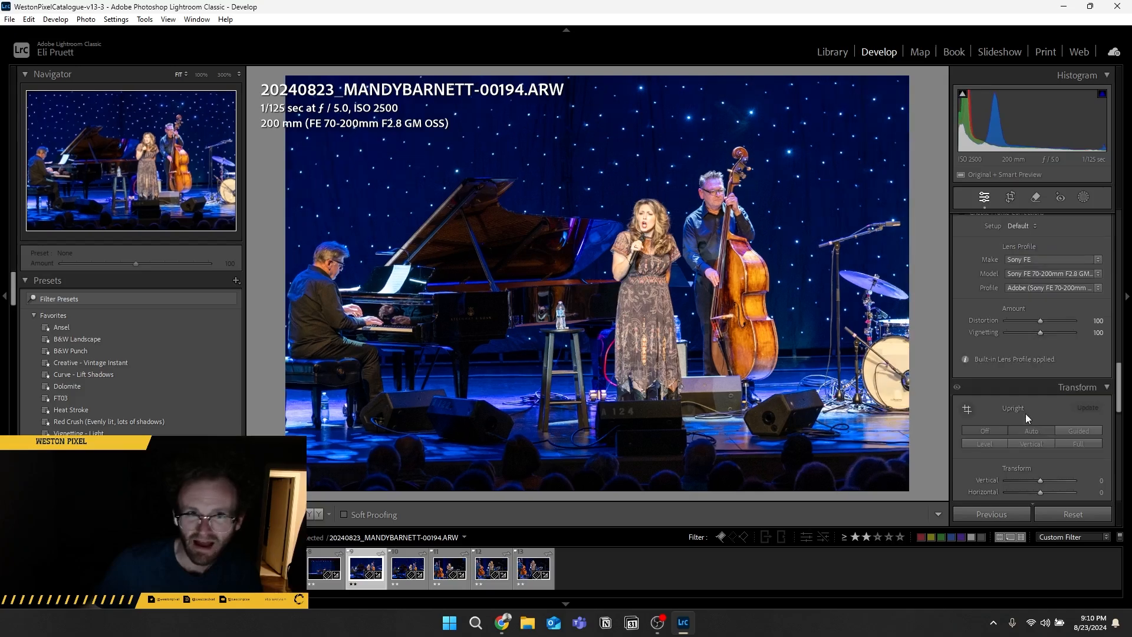
- Turn on chromatic aberration removal, lens profile corrections and Auto Upright for photo 00203, and return to its basic tone settings
key(Right)
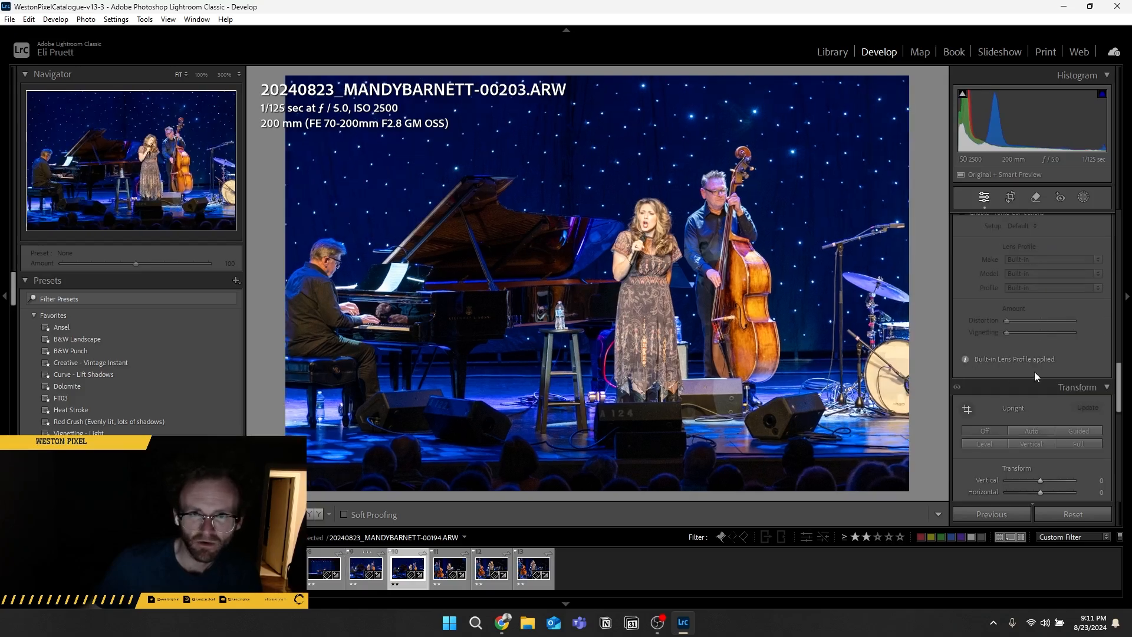
scroll(1049, 414, up, 2)
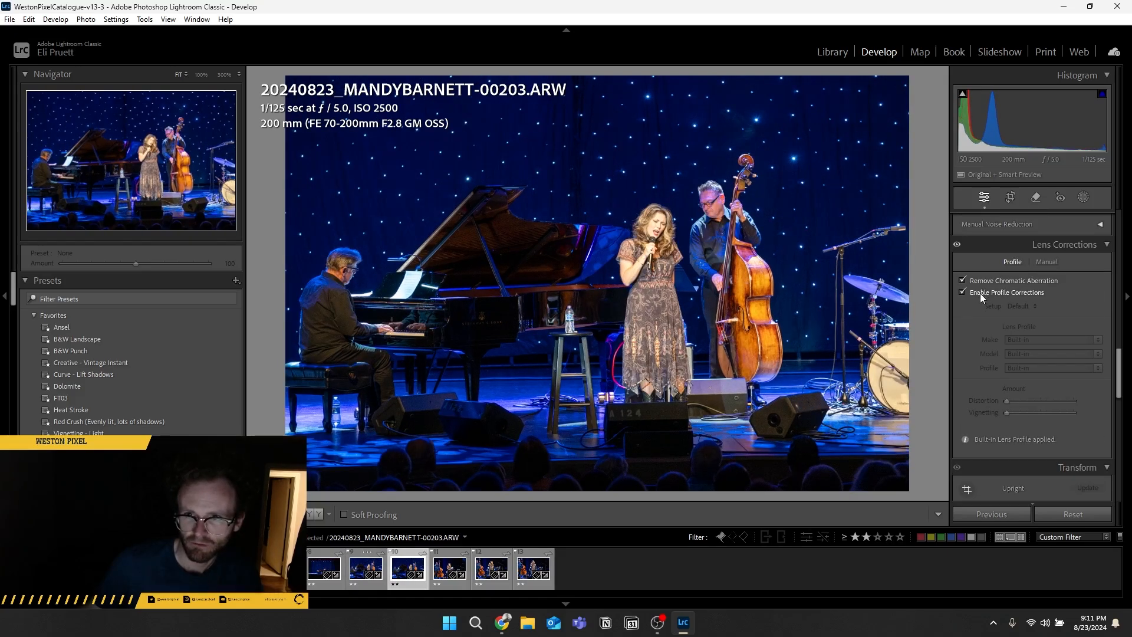
scroll(1032, 436, down, 3)
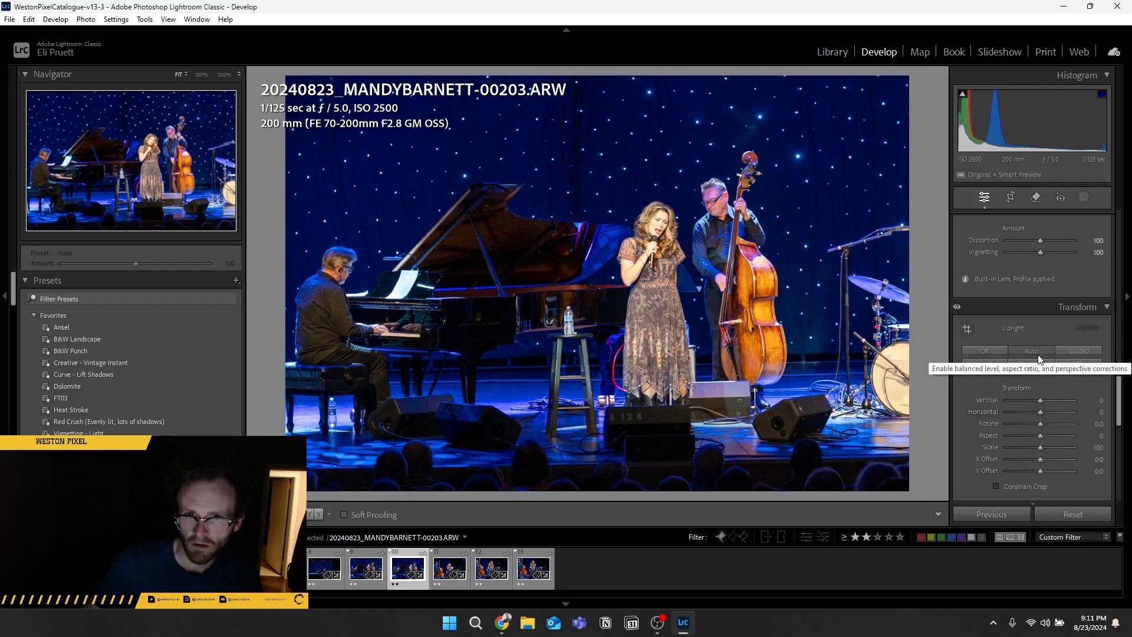
scroll(1039, 359, up, 10)
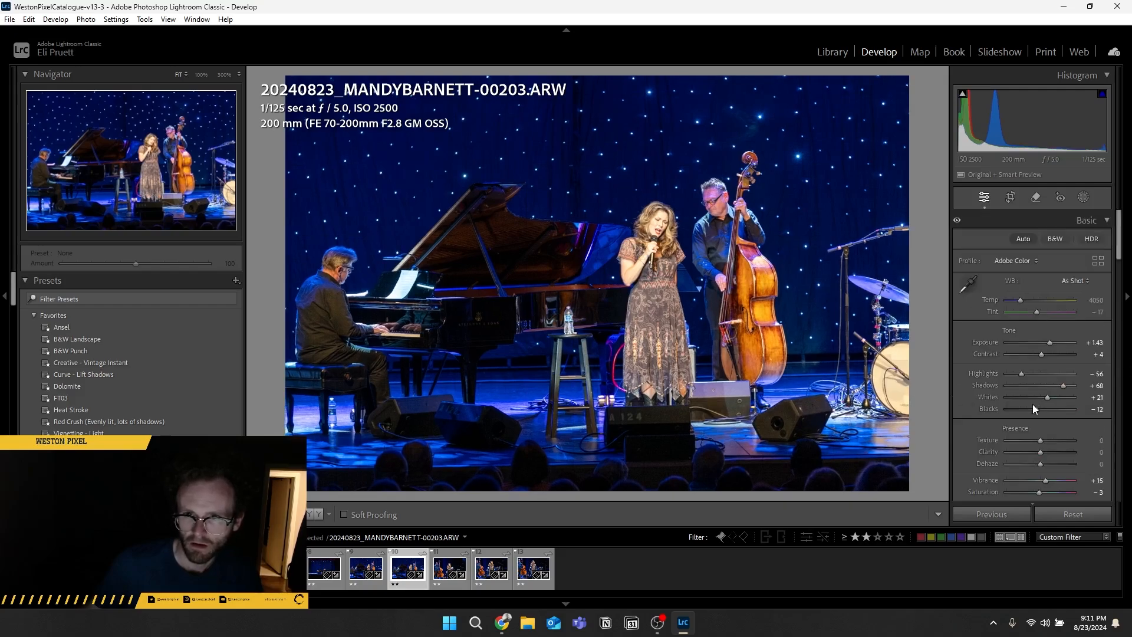
- Move on to photo 00243 and turn on its lens profile corrections and Auto Upright
key(Right)
key(Right)
scroll(1013, 400, down, 10)
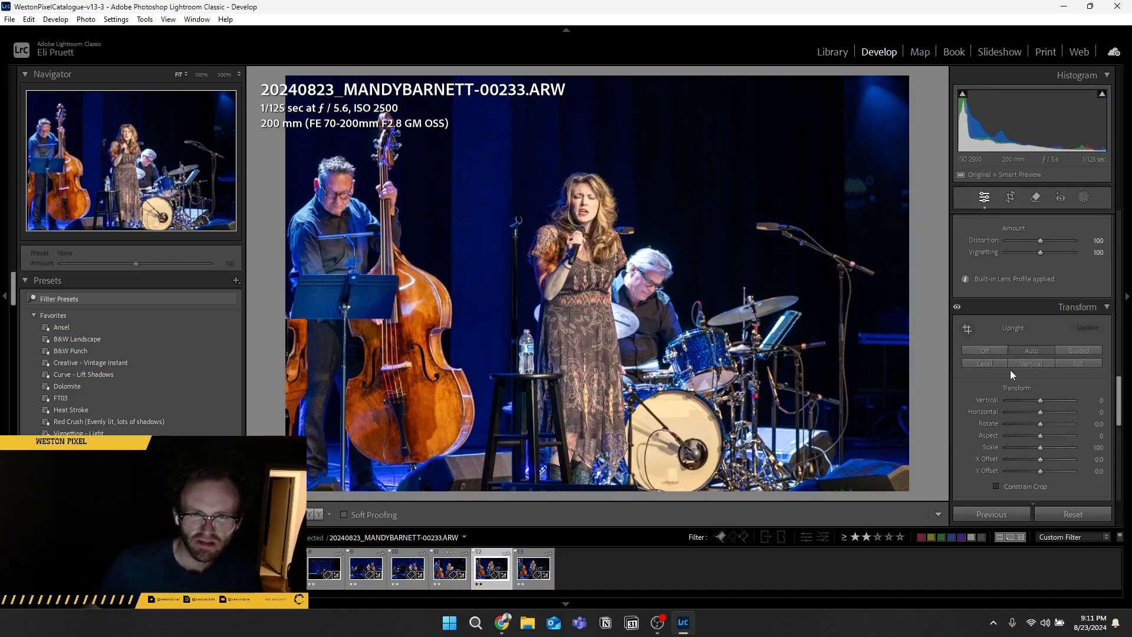
key(Right)
scroll(1029, 353, up, 3)
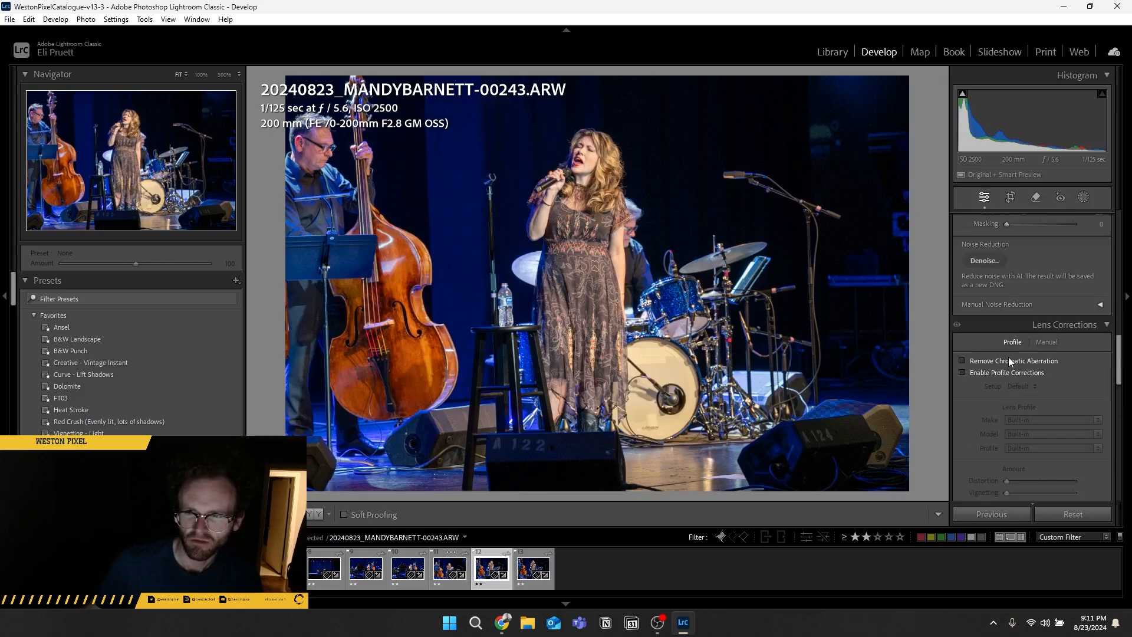
click(1007, 372)
scroll(1025, 353, down, 3)
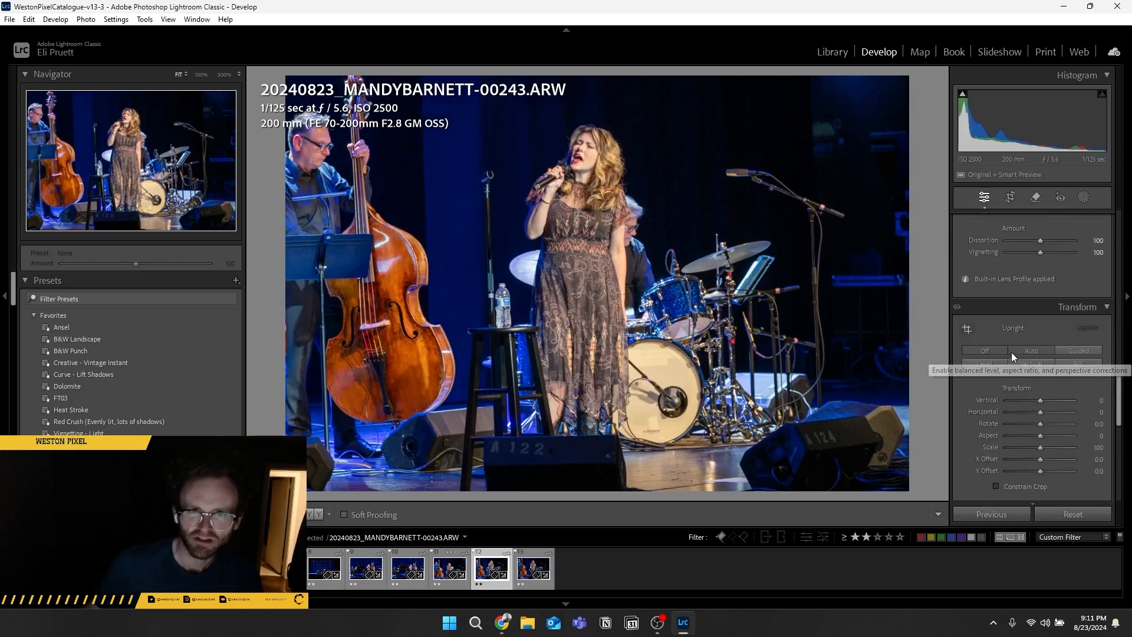
click(1012, 353)
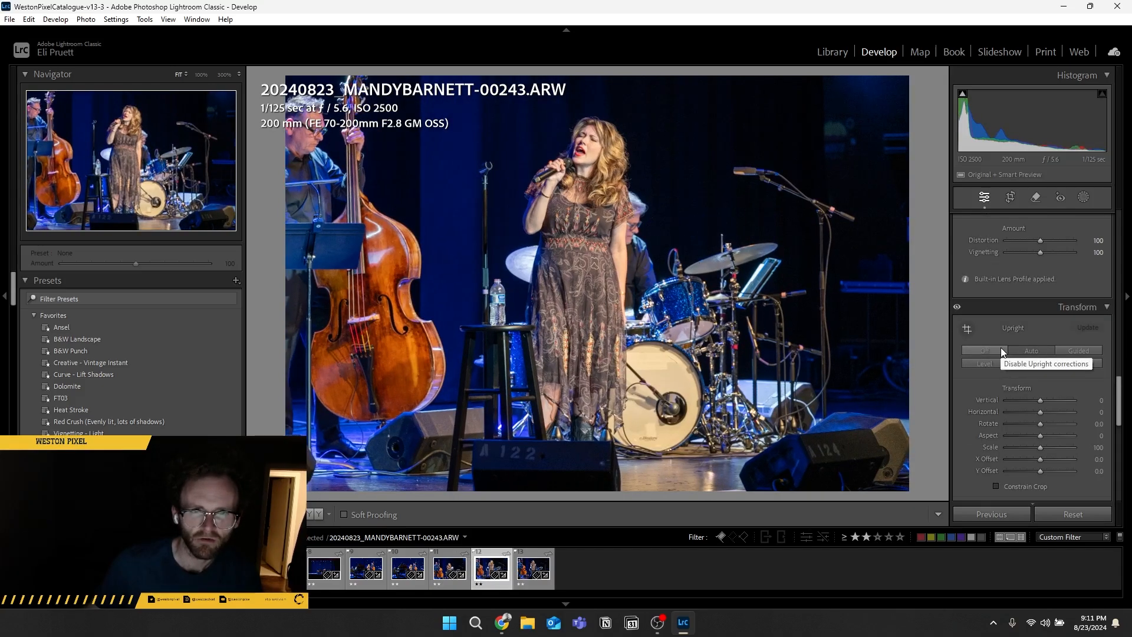
- Turn on lens profile corrections and Auto Upright for photo 00245
key(Right)
scroll(1018, 319, up, 3)
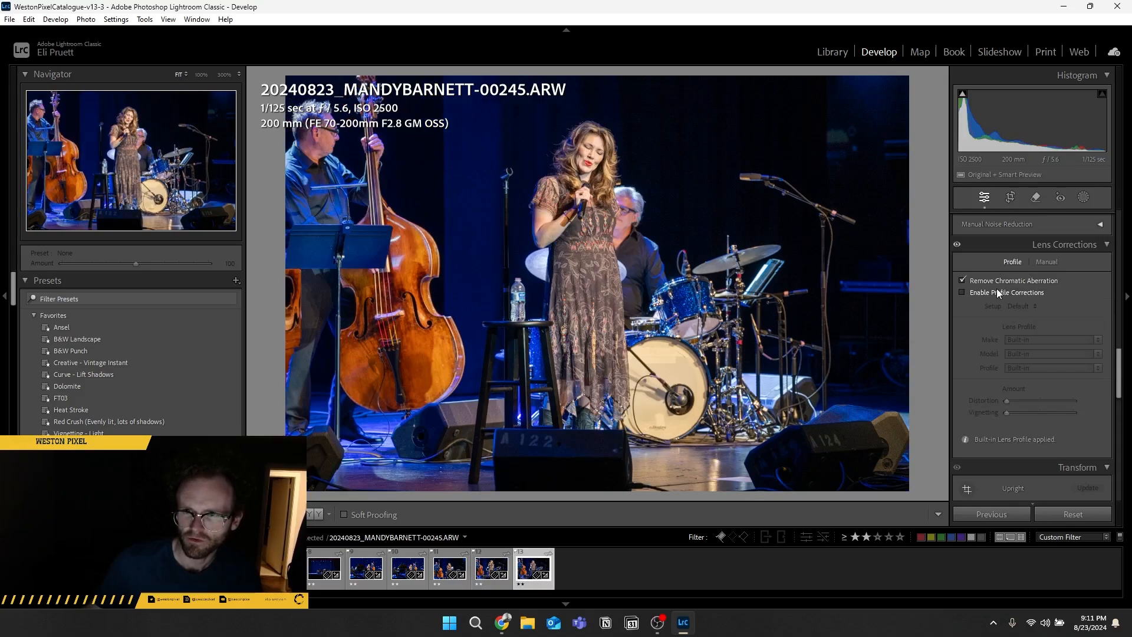
click(999, 293)
scroll(1024, 369, down, 2)
click(1037, 429)
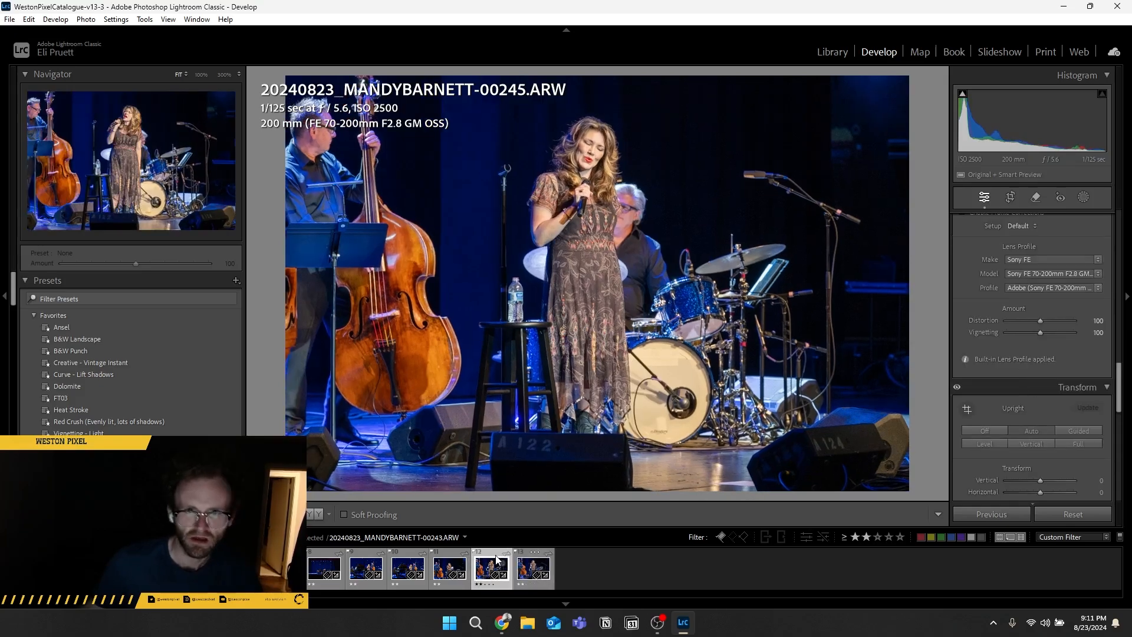
- Compare photo 00243 with its neighbour 00233 and lower photo 00233 to one star
click(495, 563)
key(1)
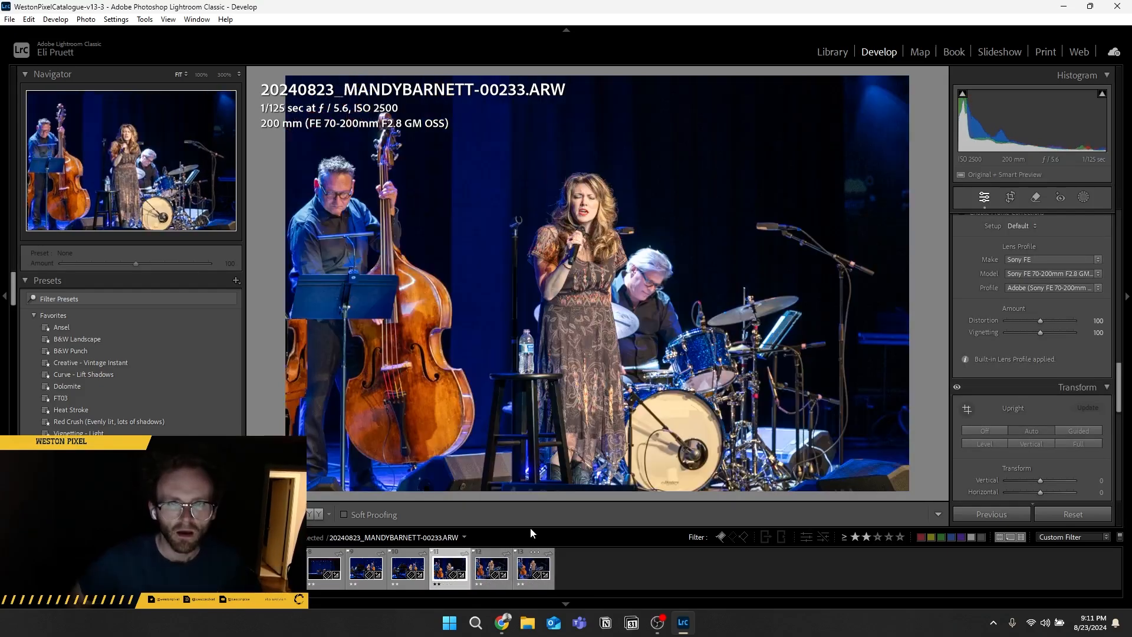
key(Left)
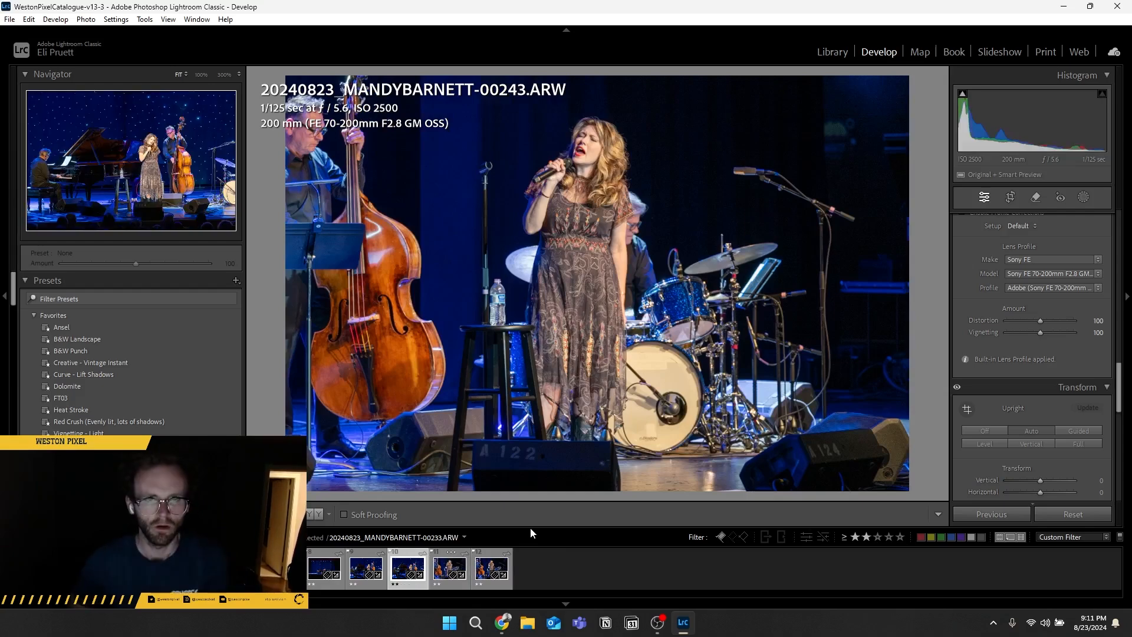
- Compare the similar stage photos 00194 and 00203, and lower photos 00203 and 00062 to one star
key(Left)
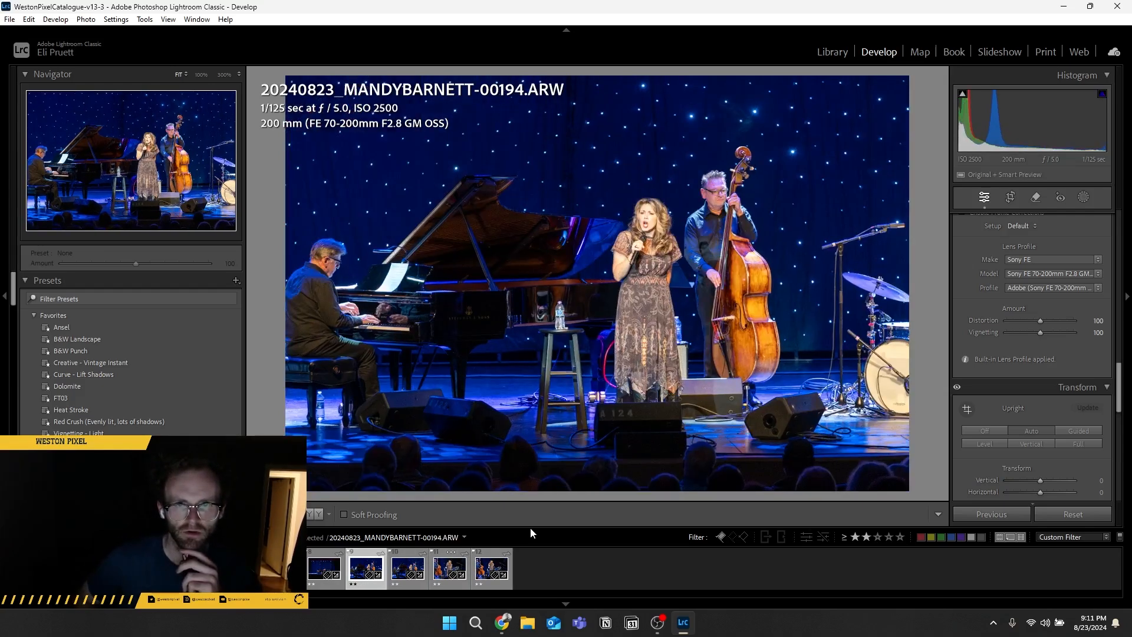
key(Right)
key(Left)
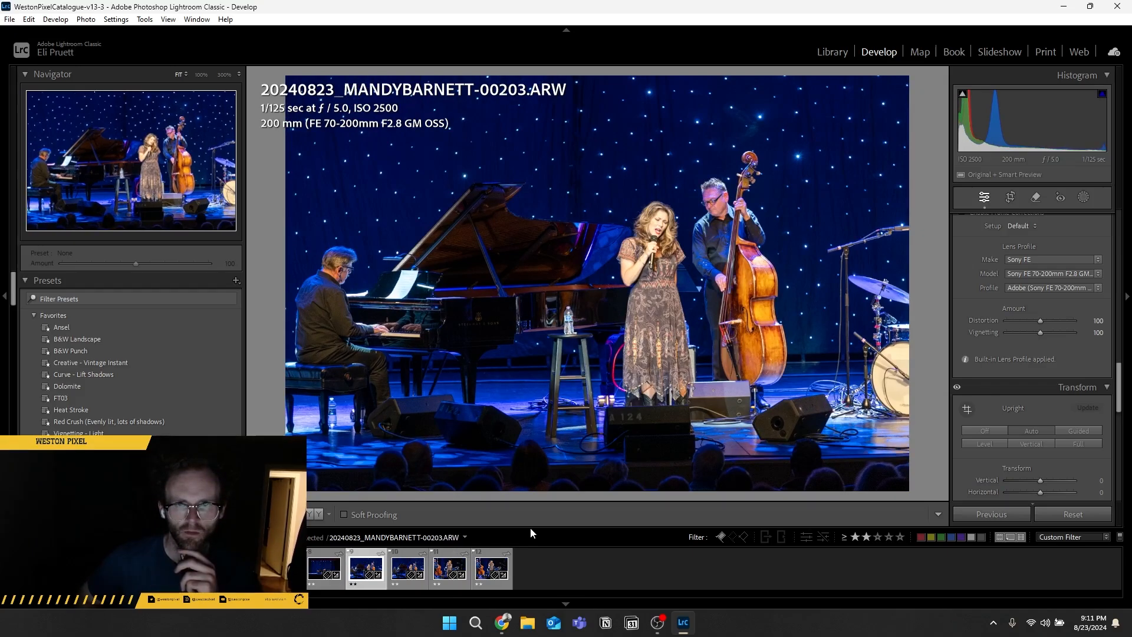
key(Right)
key(1)
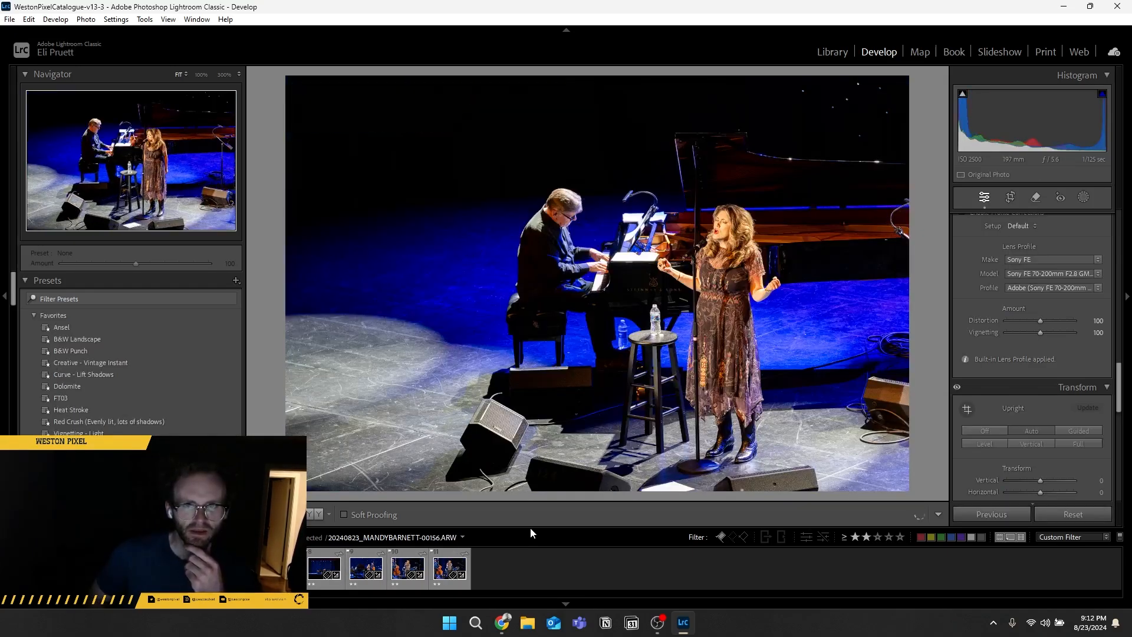
key(Right)
key(1)
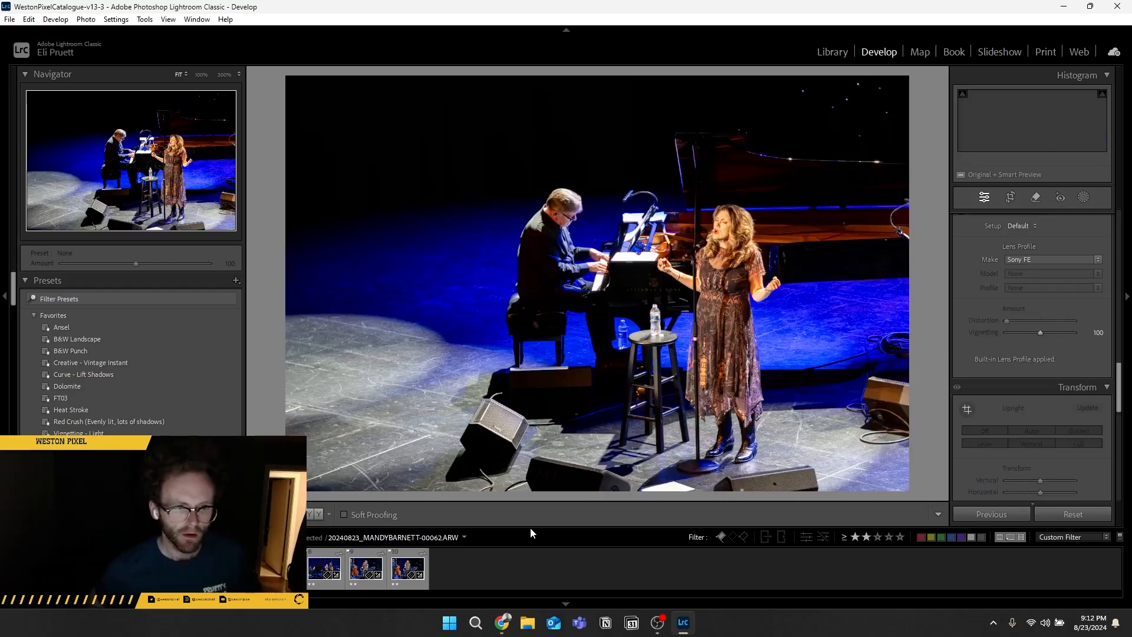
key(Right)
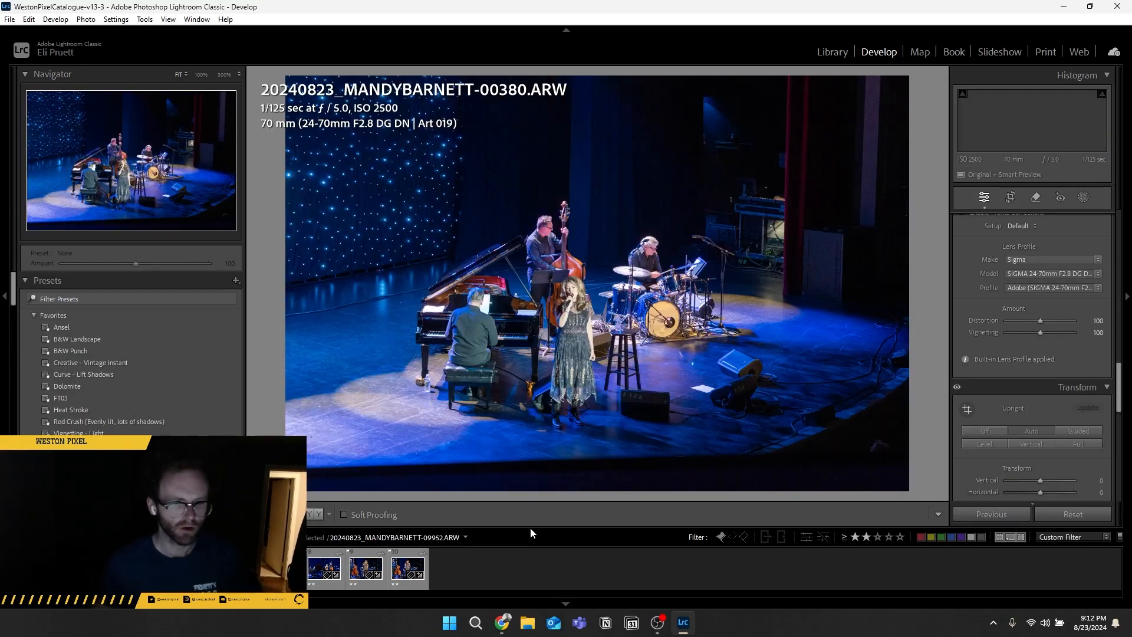
key(ctrl+a)
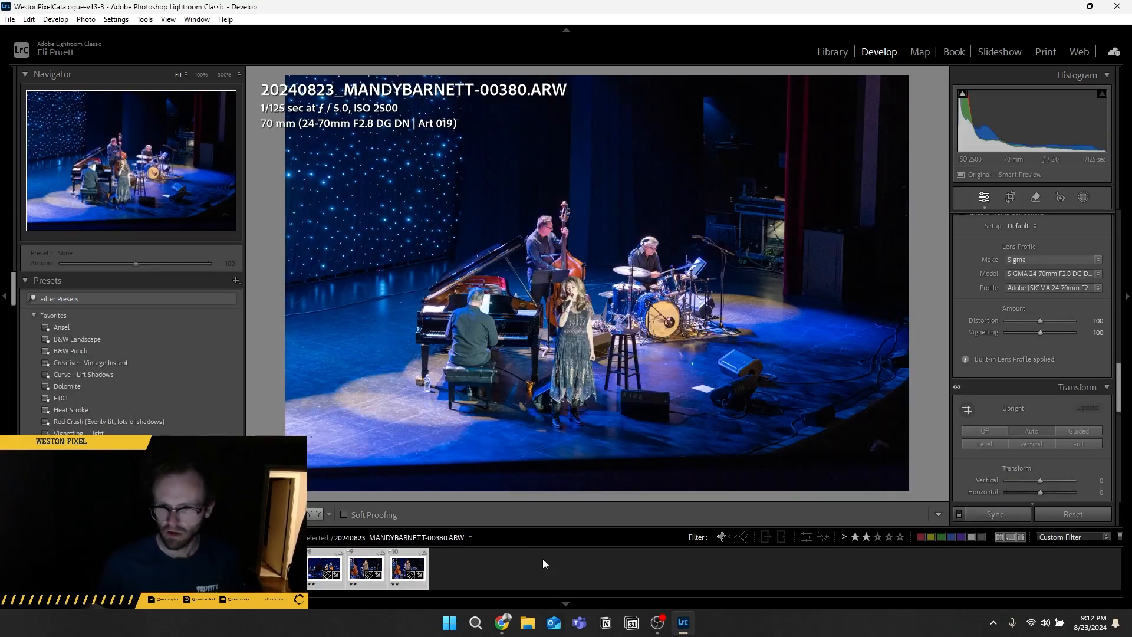
click(502, 623)
key(alt+Tab)
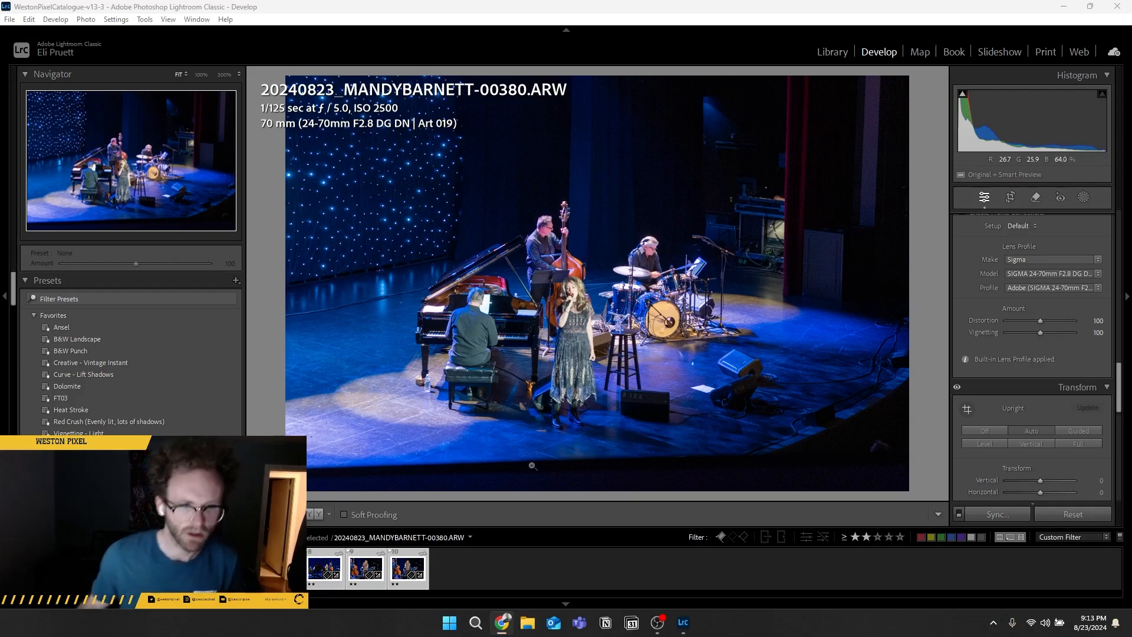
click(444, 563)
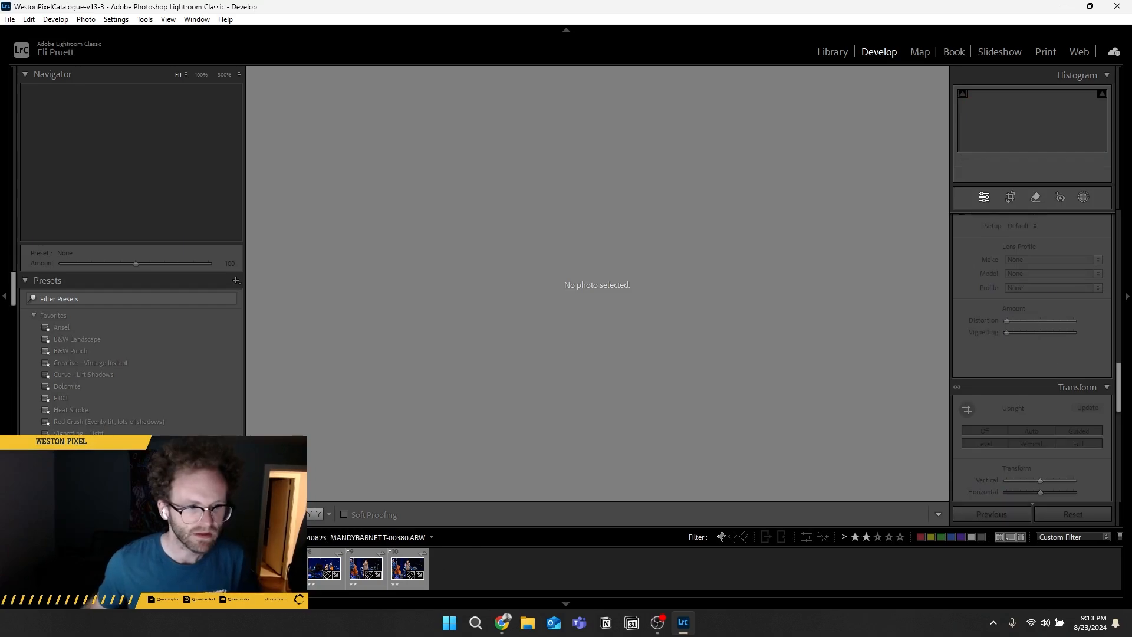
- Review the remaining two-star photos from the first one on, starting in full-screen preview, and check the basic tone settings of photo 00243
click(31, 569)
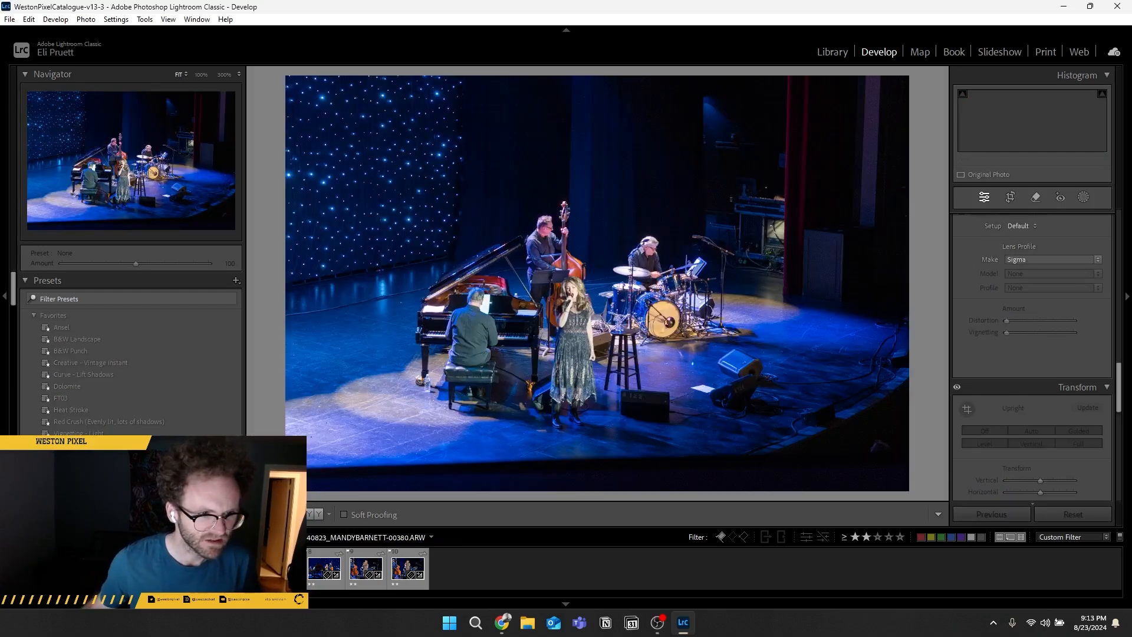
key(f)
key(Right)
key(Right)
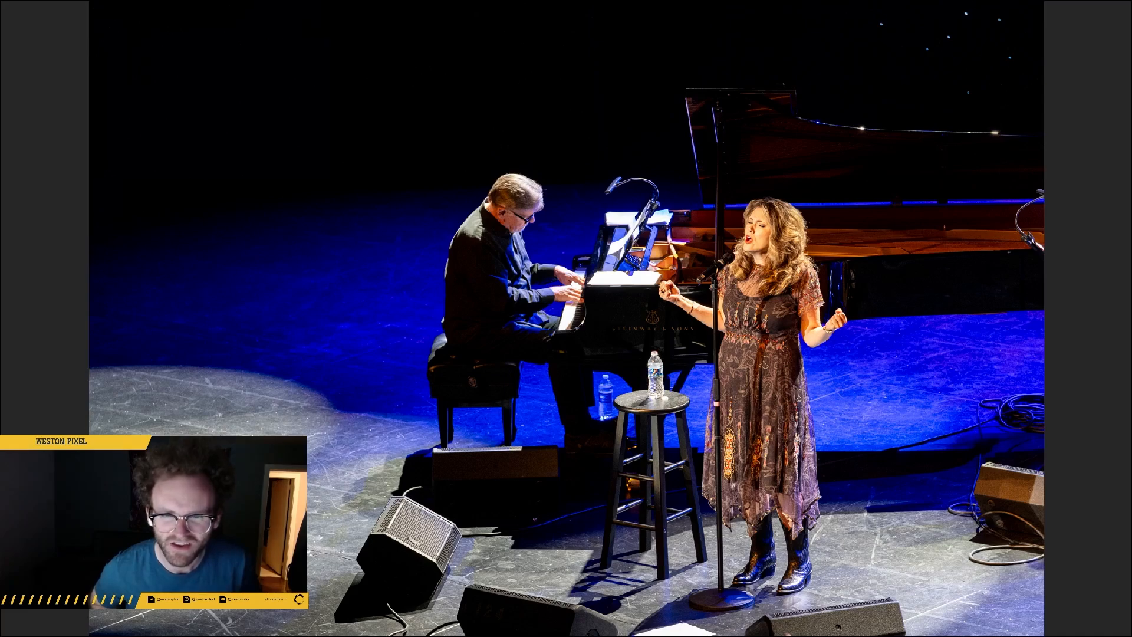
key(Right)
key(Escape)
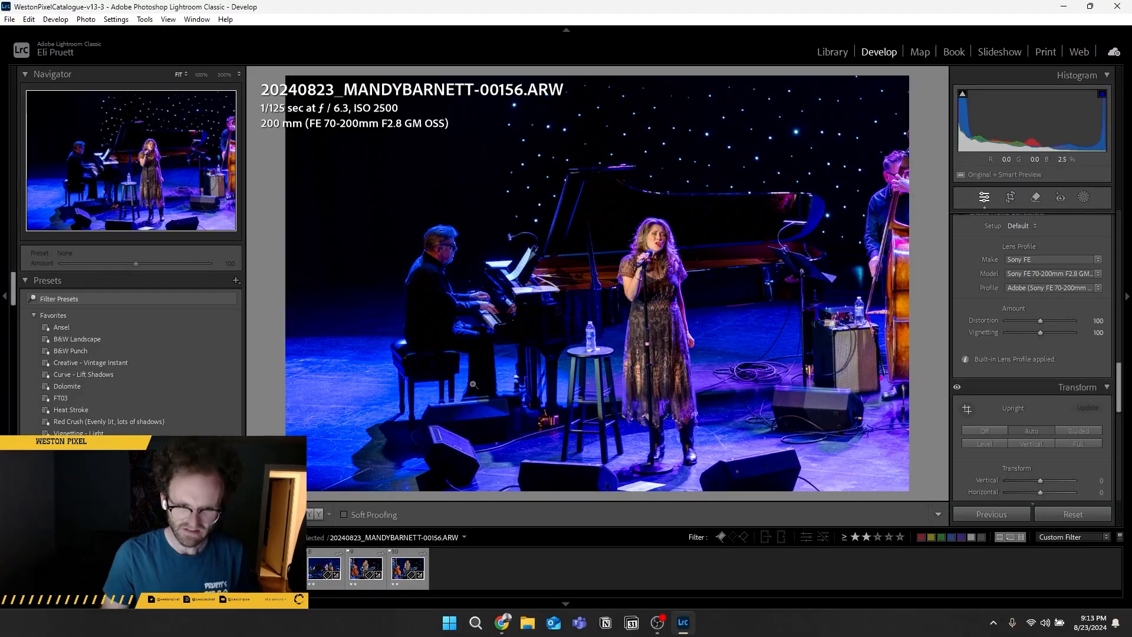
key(Right)
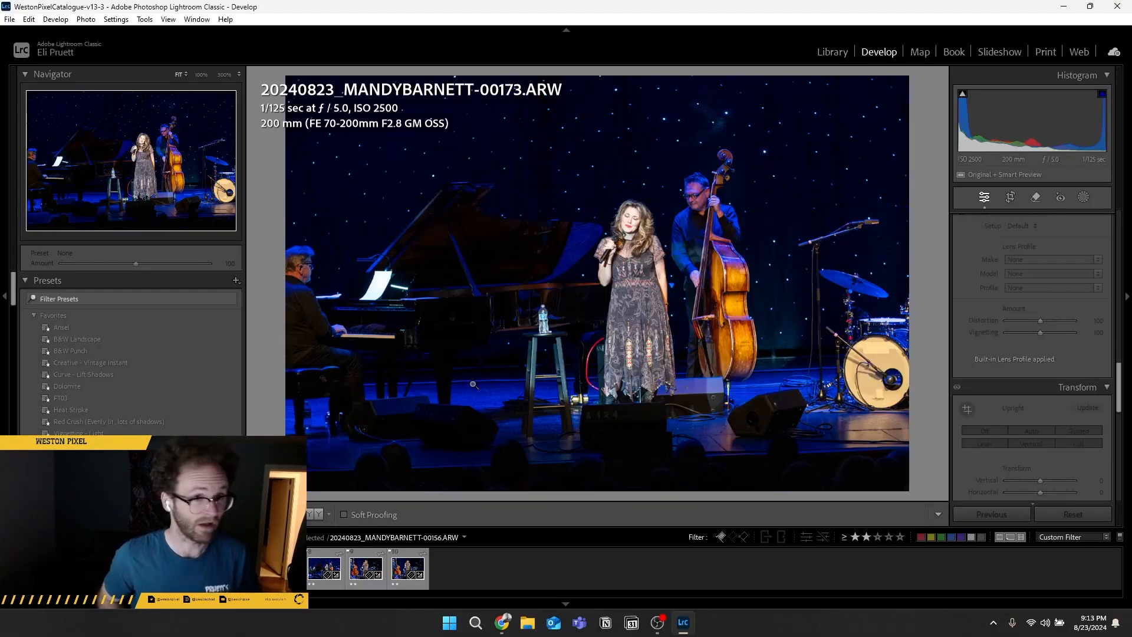
key(Right)
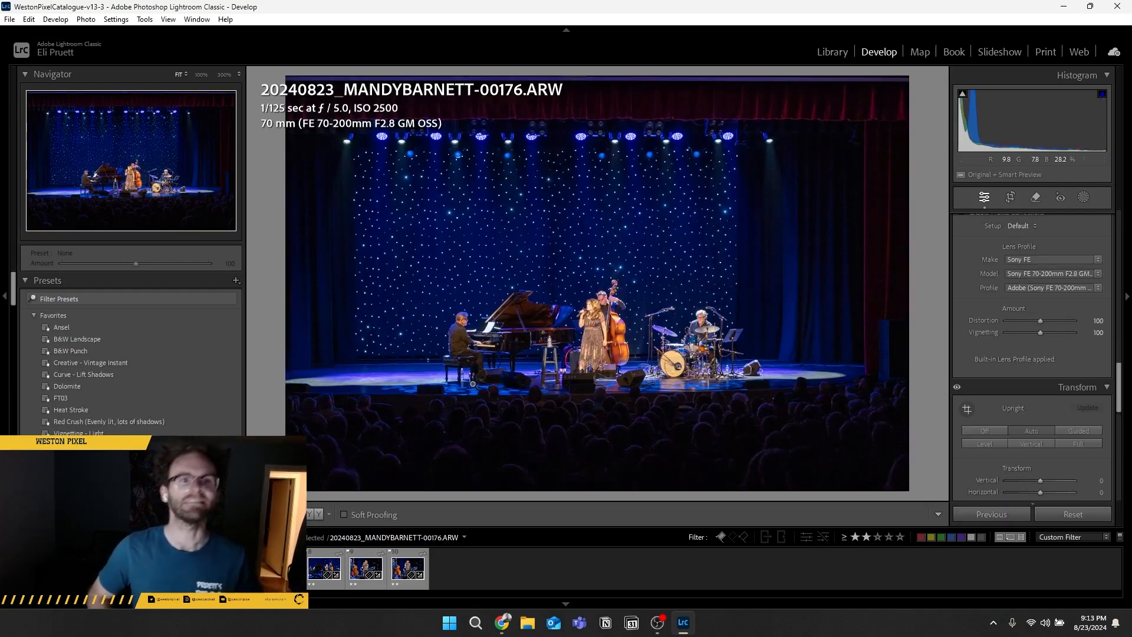
key(Right)
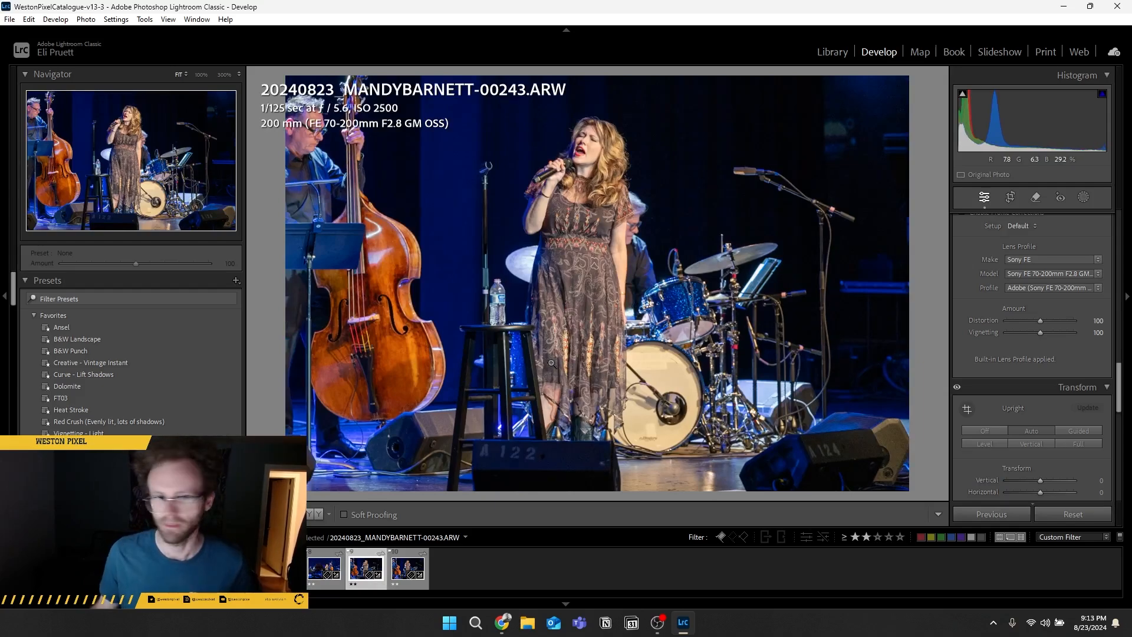
scroll(1040, 297, up, 15)
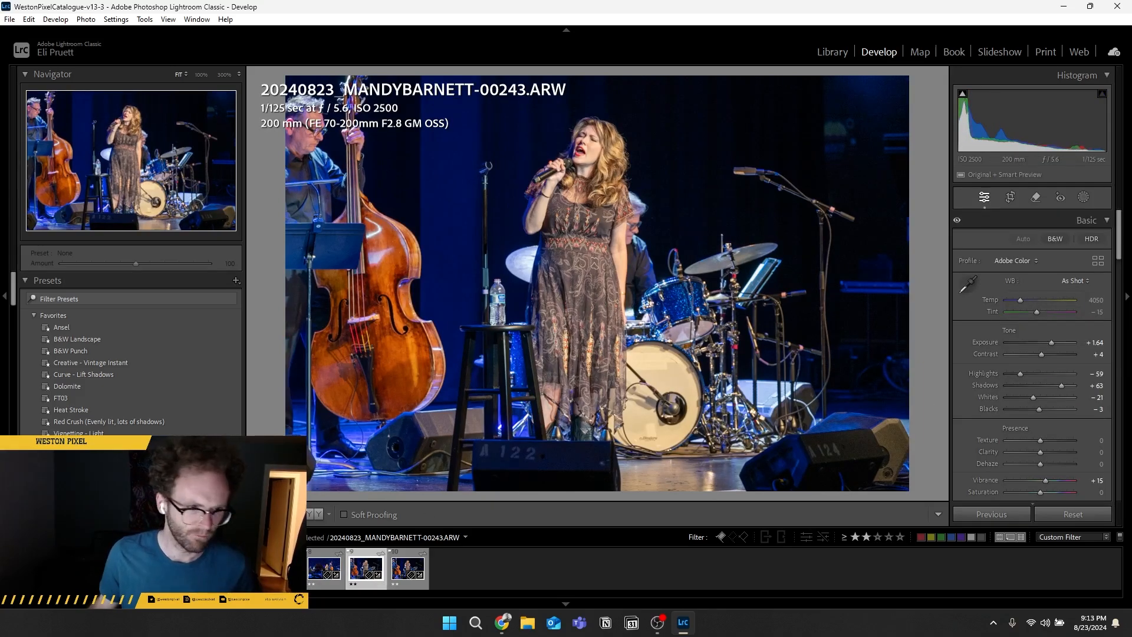
- Select all the filtered photos, start an export and browse to the 2024Fall folder for its destination
key(ctrl+a)
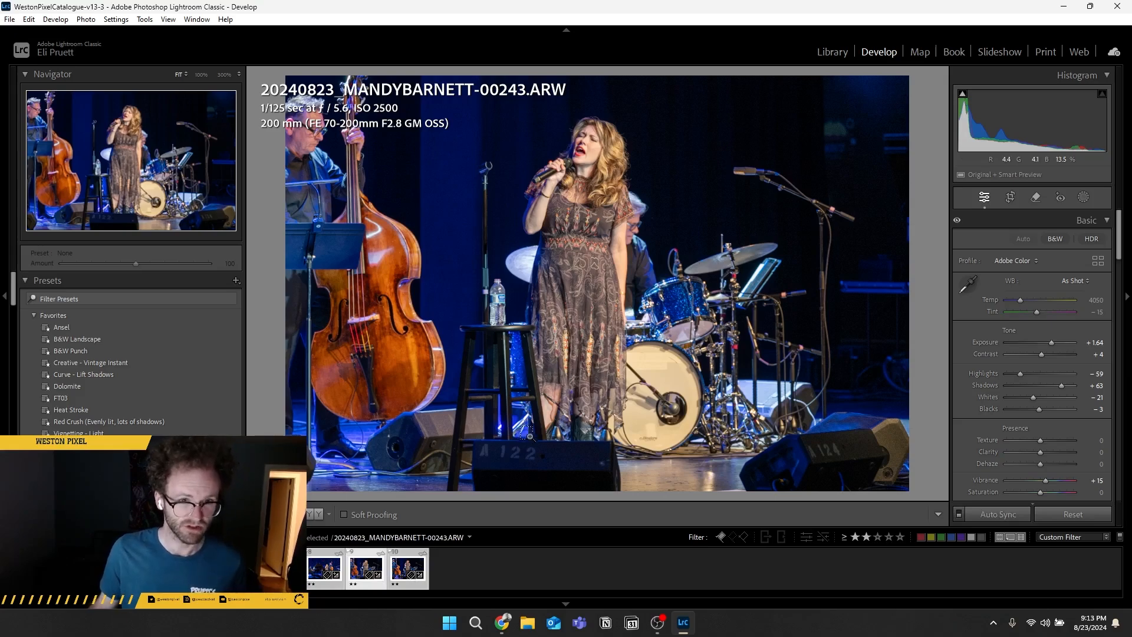
key(ctrl+shift+e)
click(692, 190)
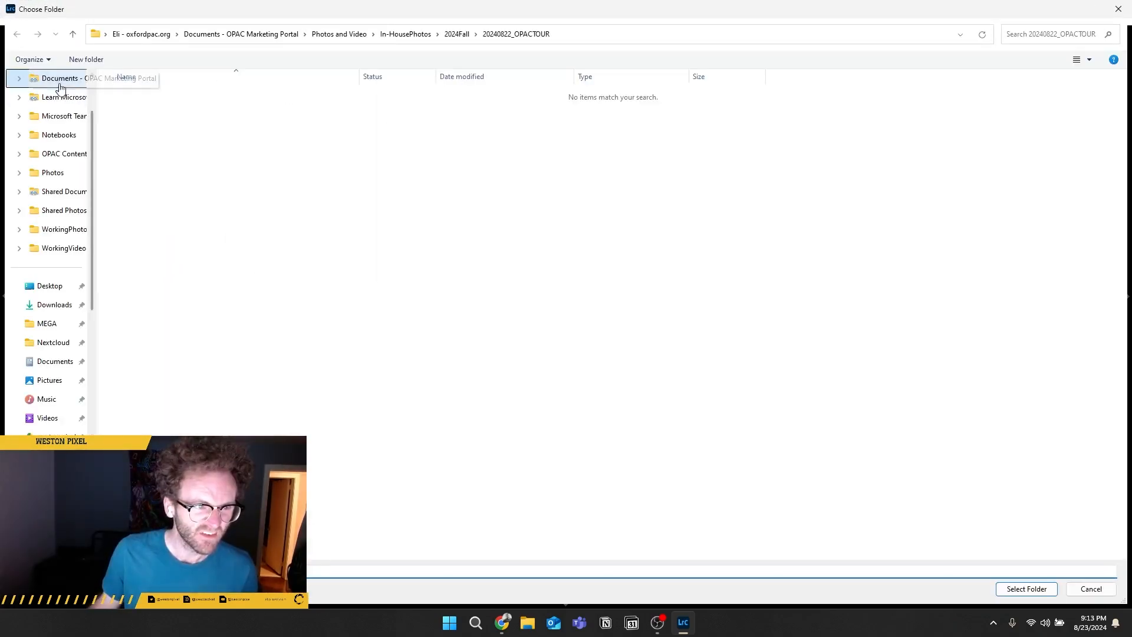
click(456, 35)
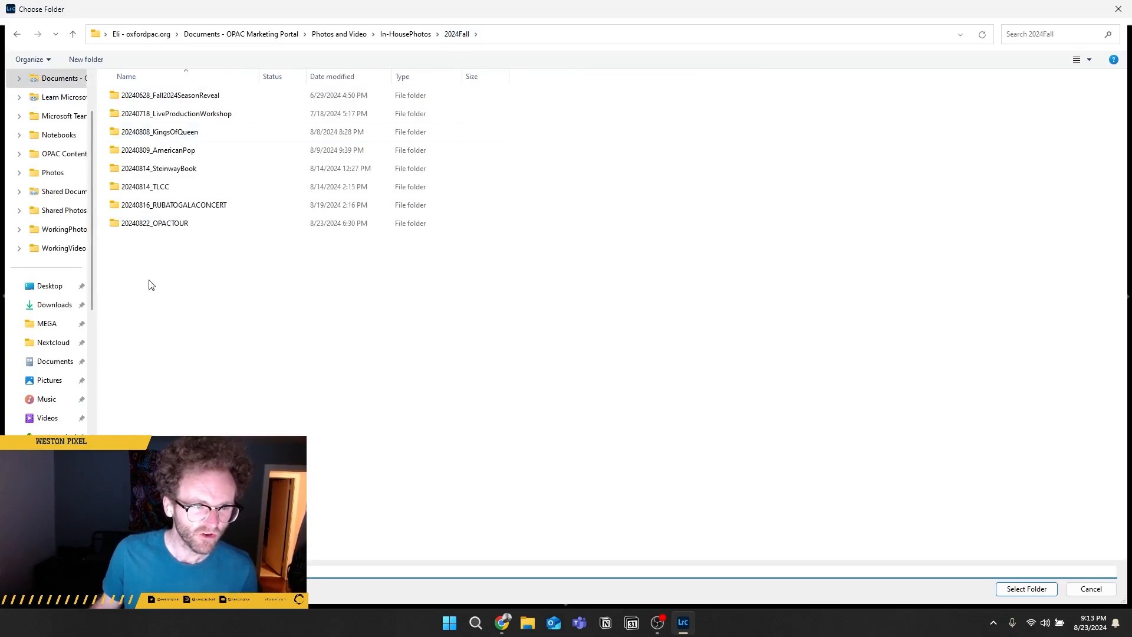
click(83, 60)
text(2024082)
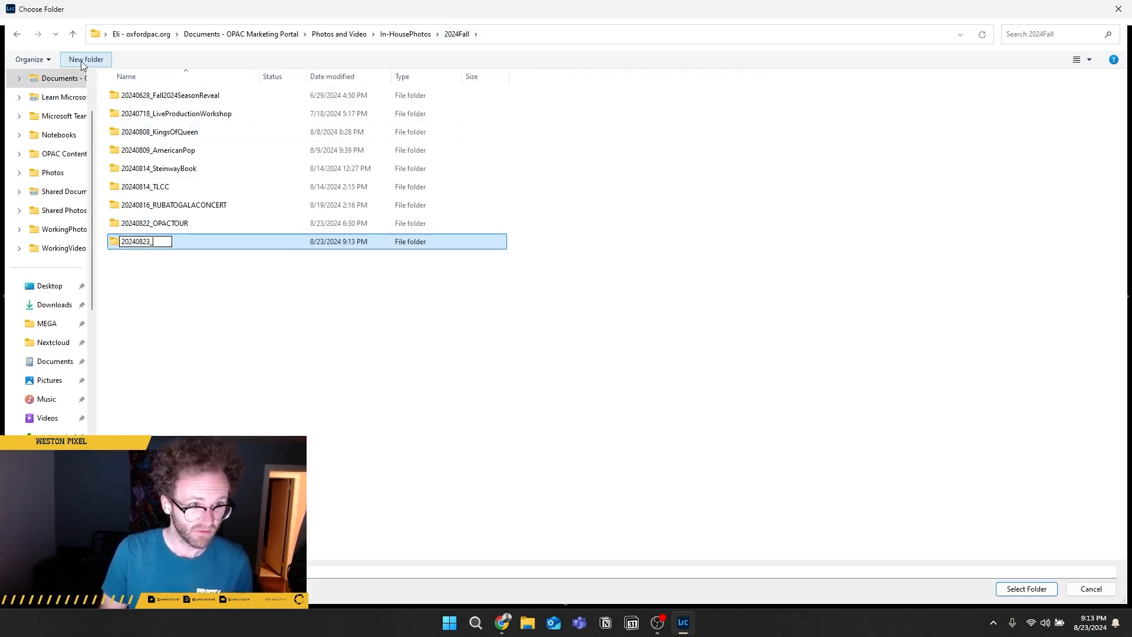
text(3_)
key(Caps_Lock)
text(MANDYBARNETT)
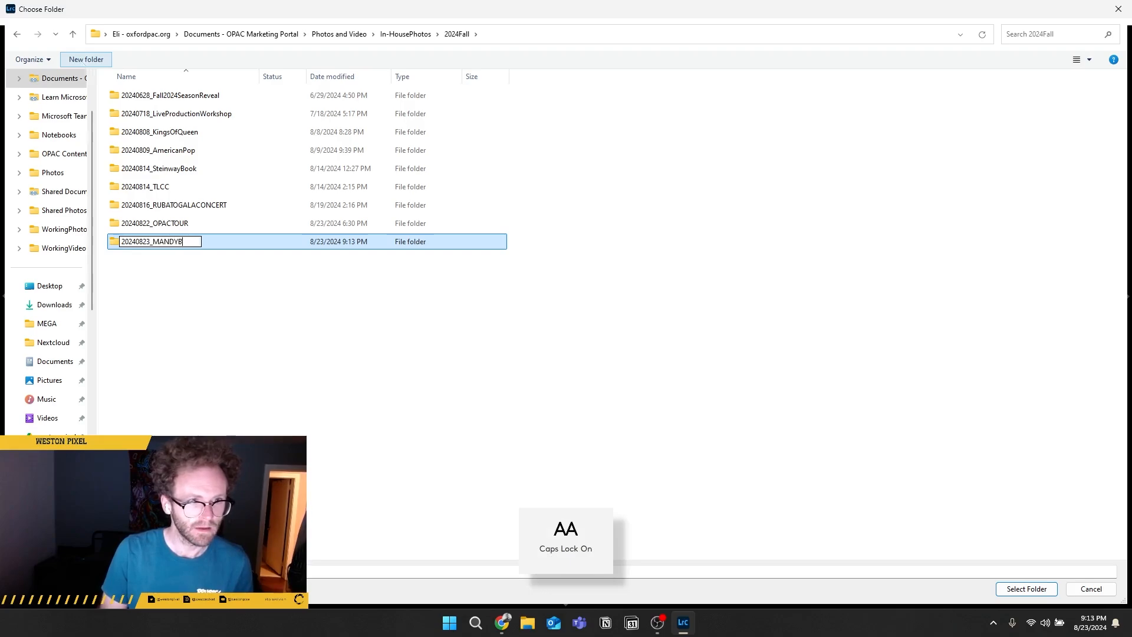
key(Return)
key(Return)
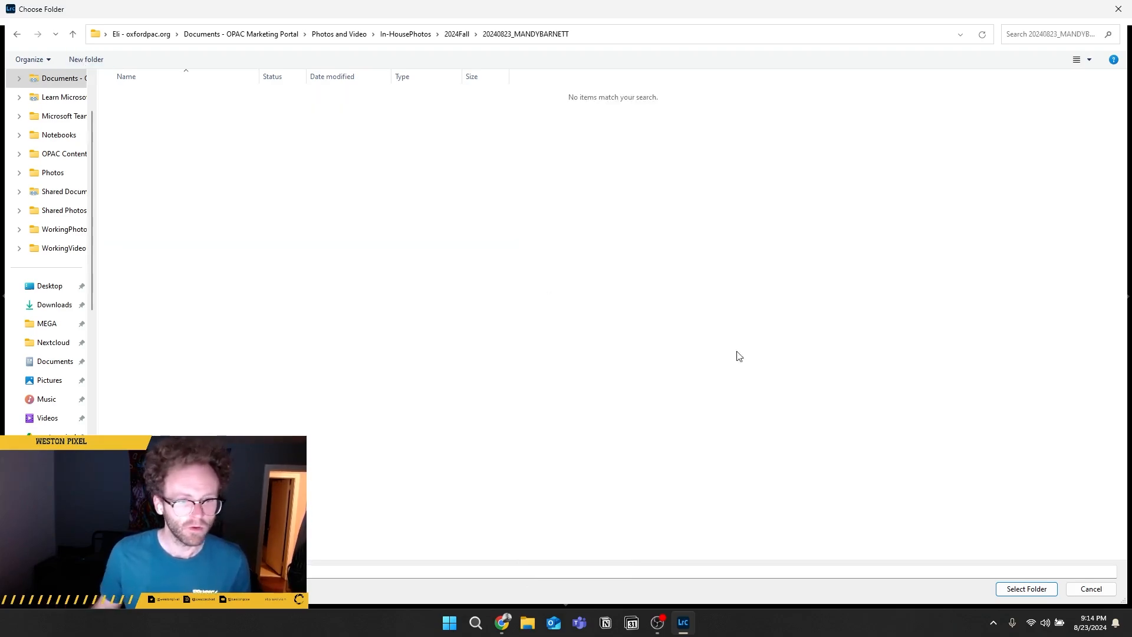
click(1027, 589)
scroll(649, 247, down, 10)
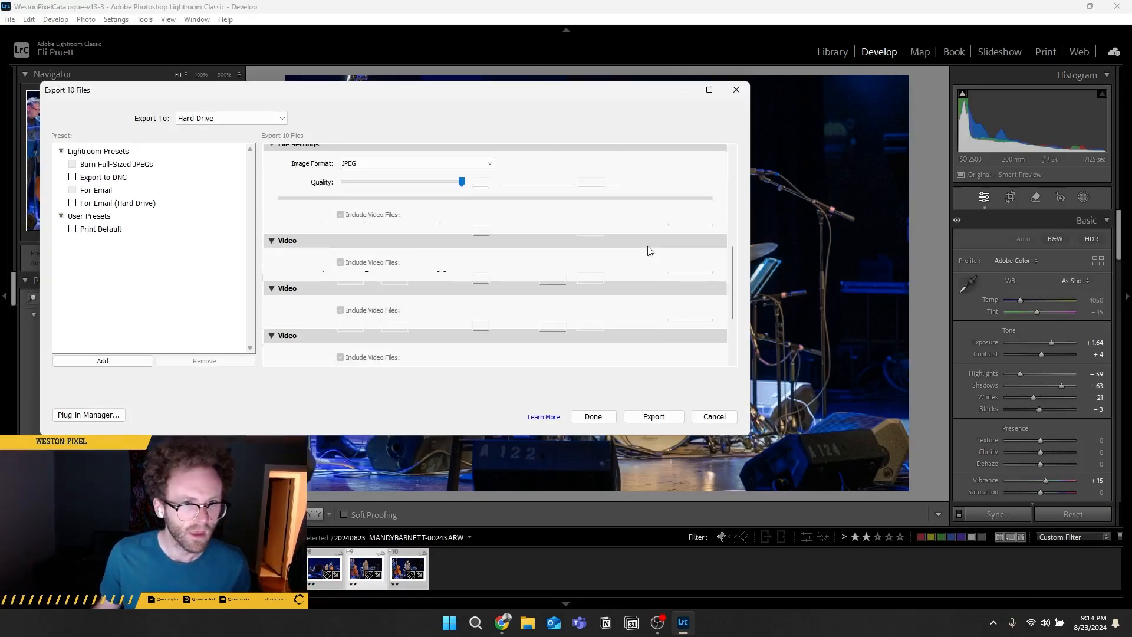
click(653, 417)
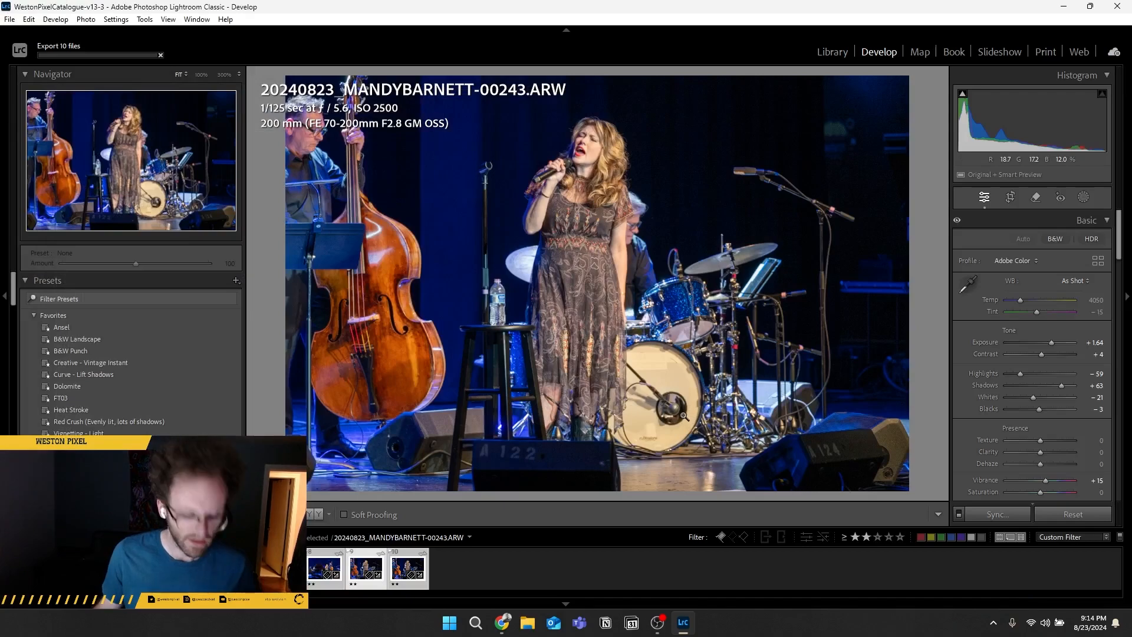
key(super)
key(super)
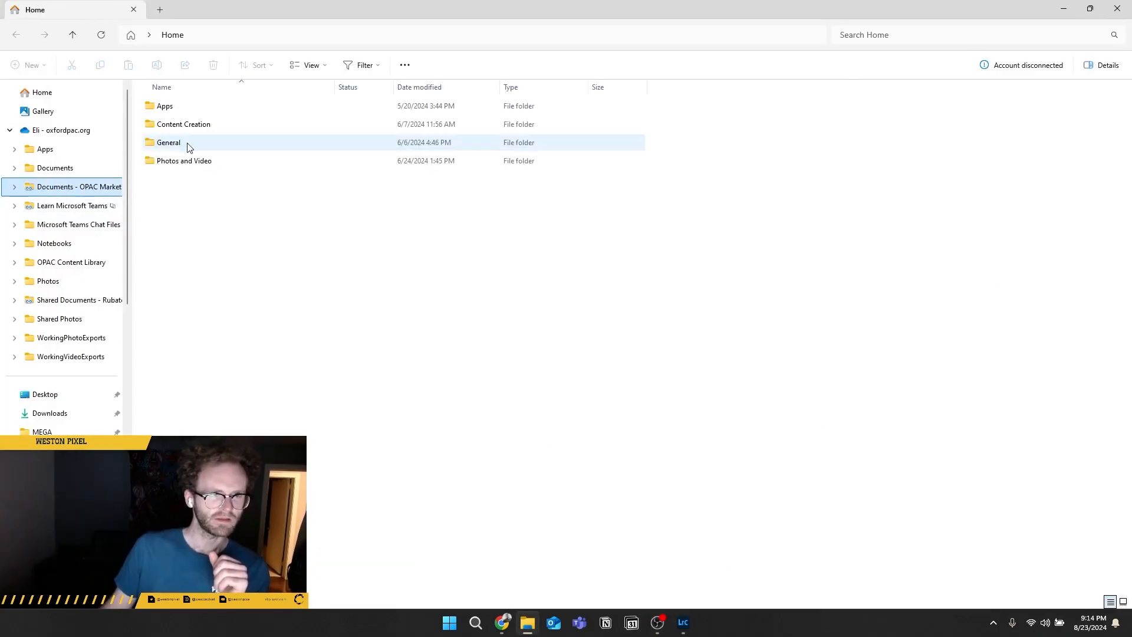
click(180, 162)
double_click(180, 164)
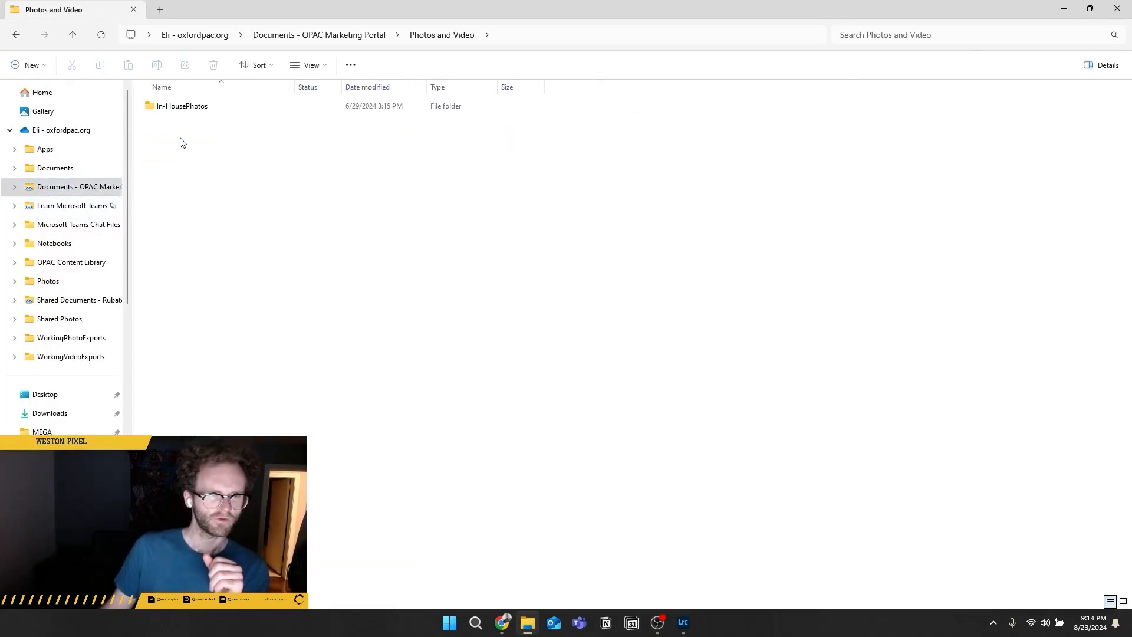
double_click(184, 108)
click(184, 125)
double_click(184, 126)
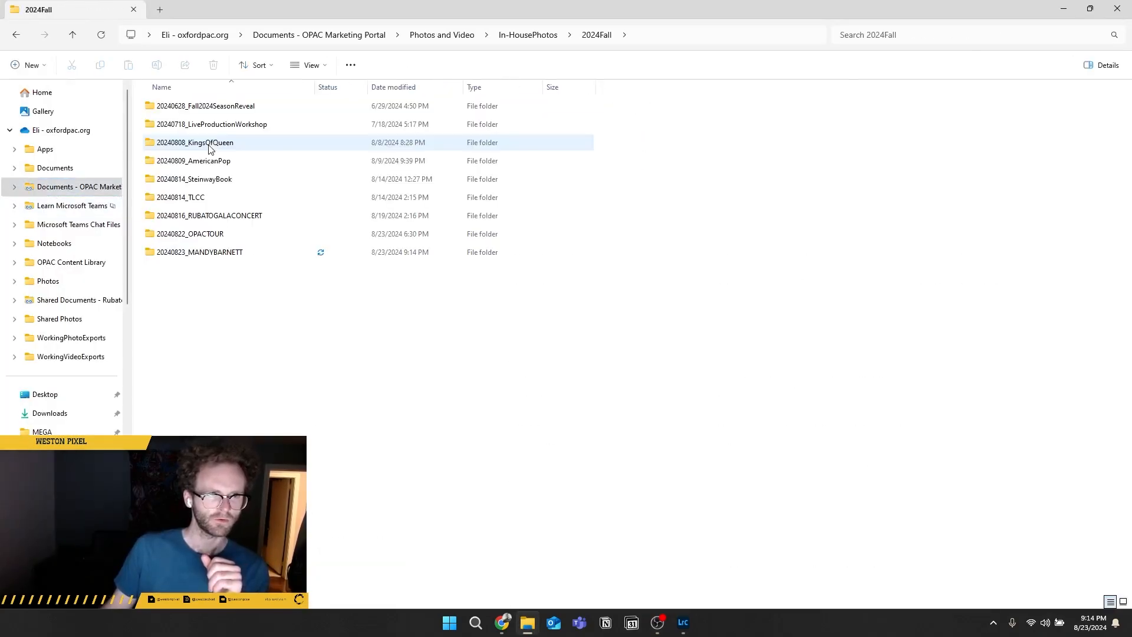
double_click(212, 142)
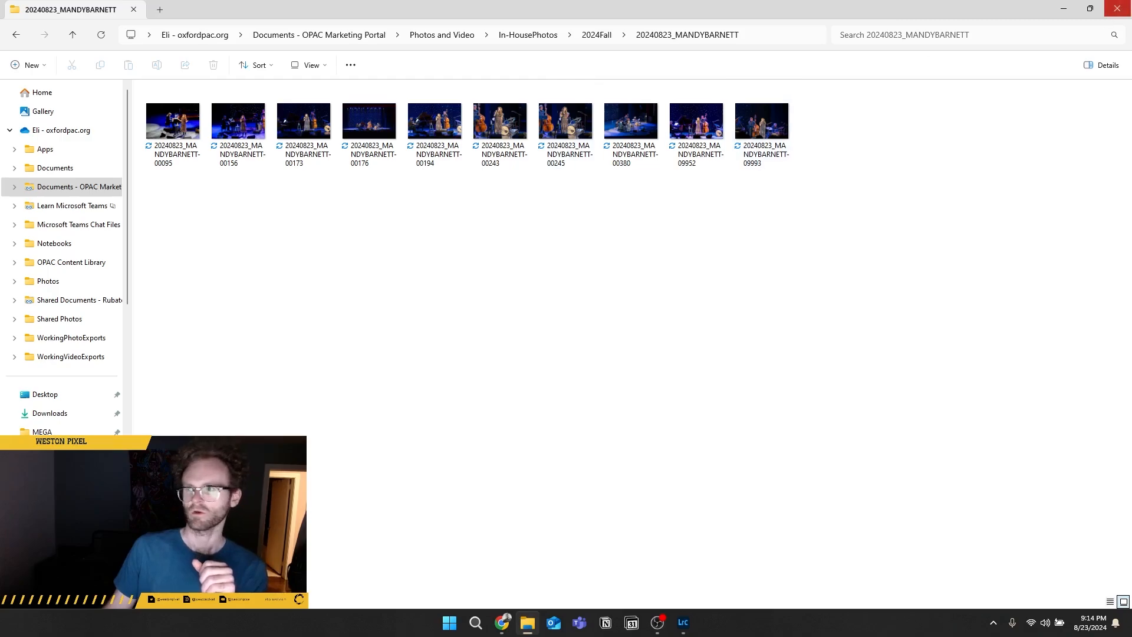
- Switch to the Metricool draft post in Chrome, attach the ten exported concert photos and rearrange their order
drag(524, 9, 1131, 136)
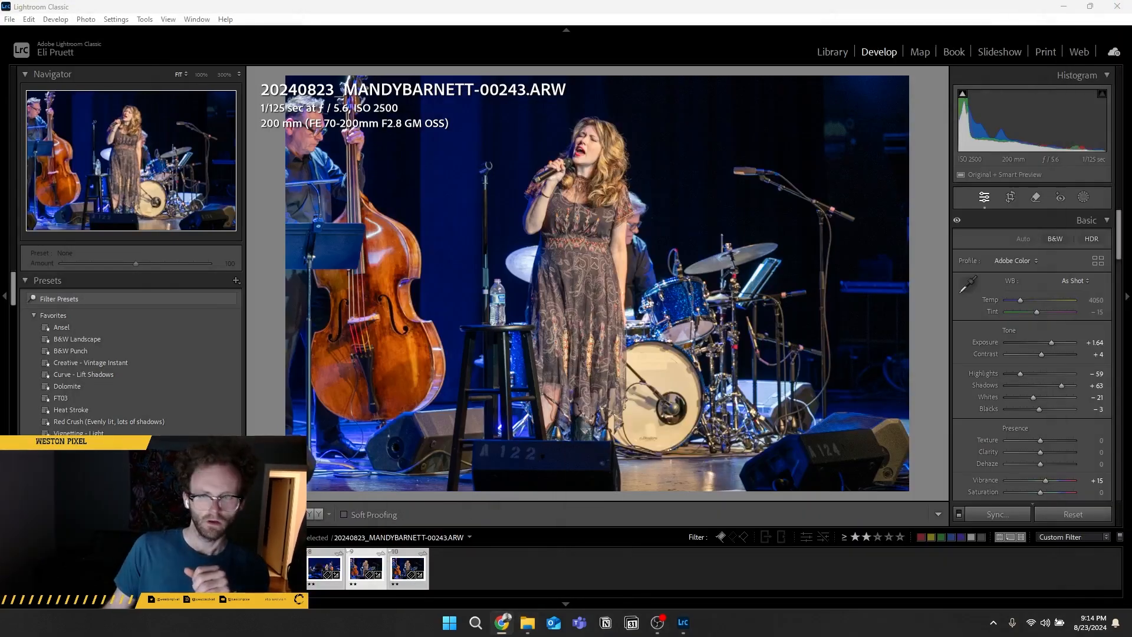
click(502, 623)
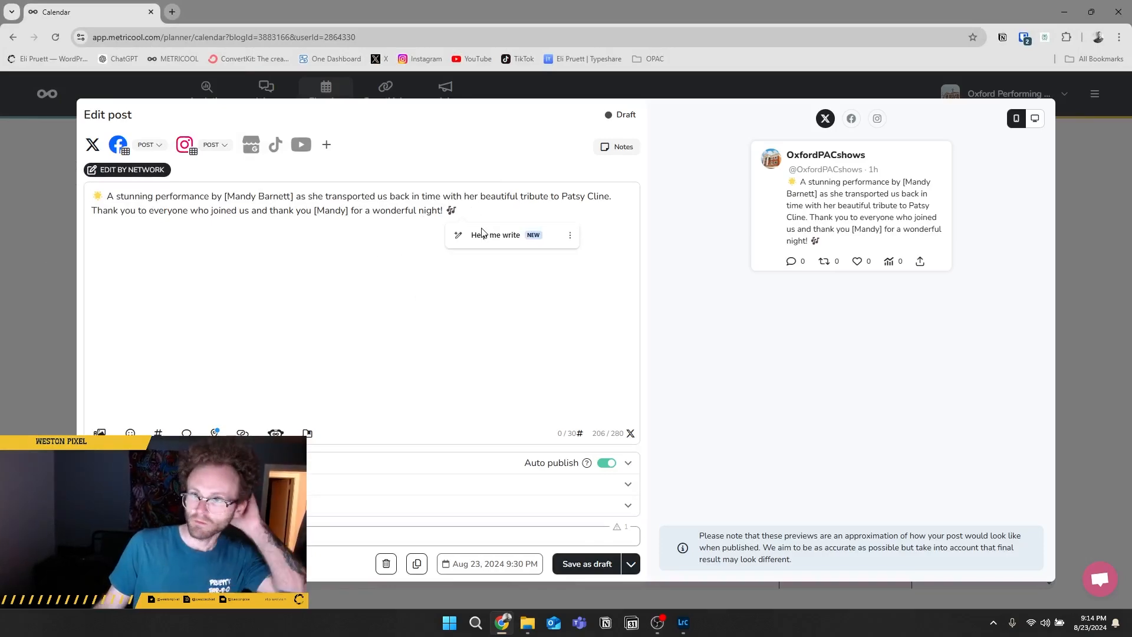
key(alt+Tab)
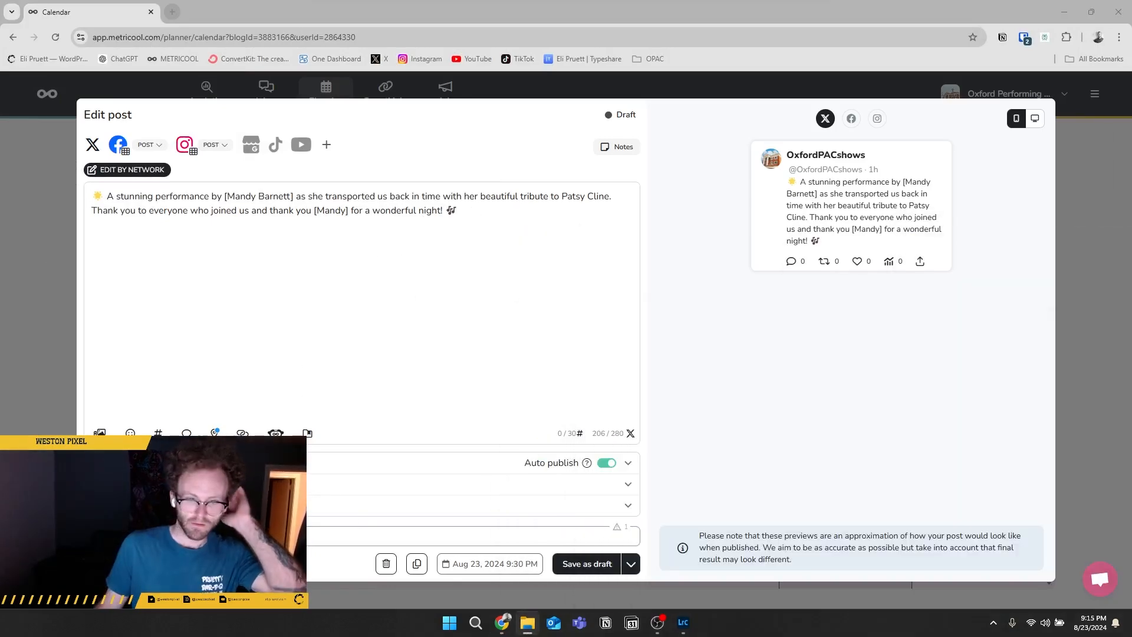
click(411, 301)
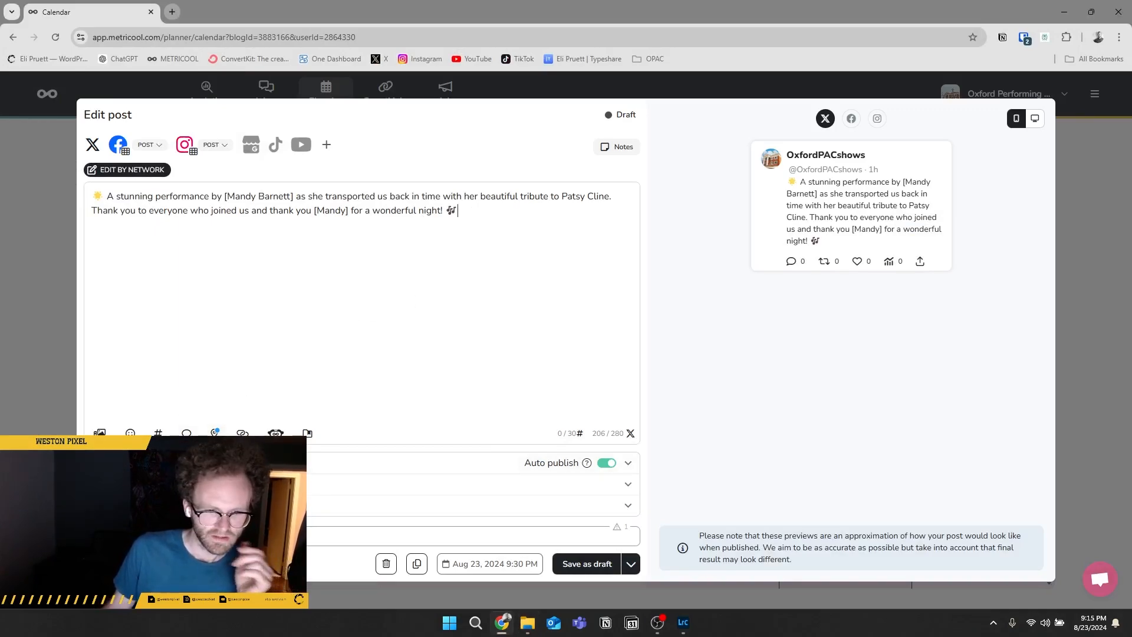
key(alt+Tab)
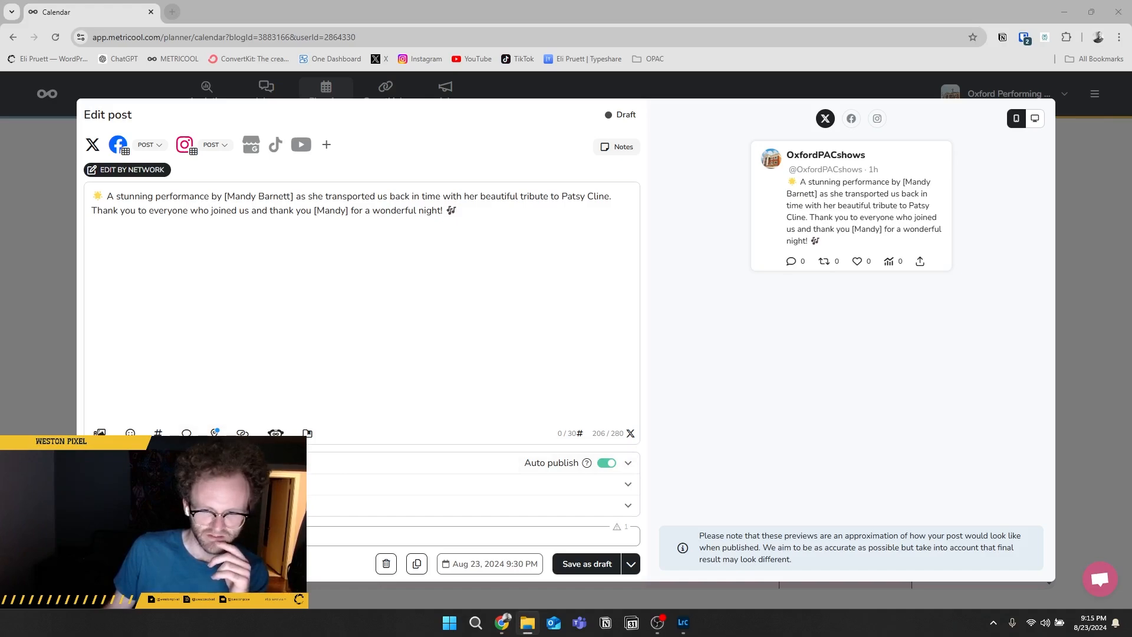
key(alt+Tab)
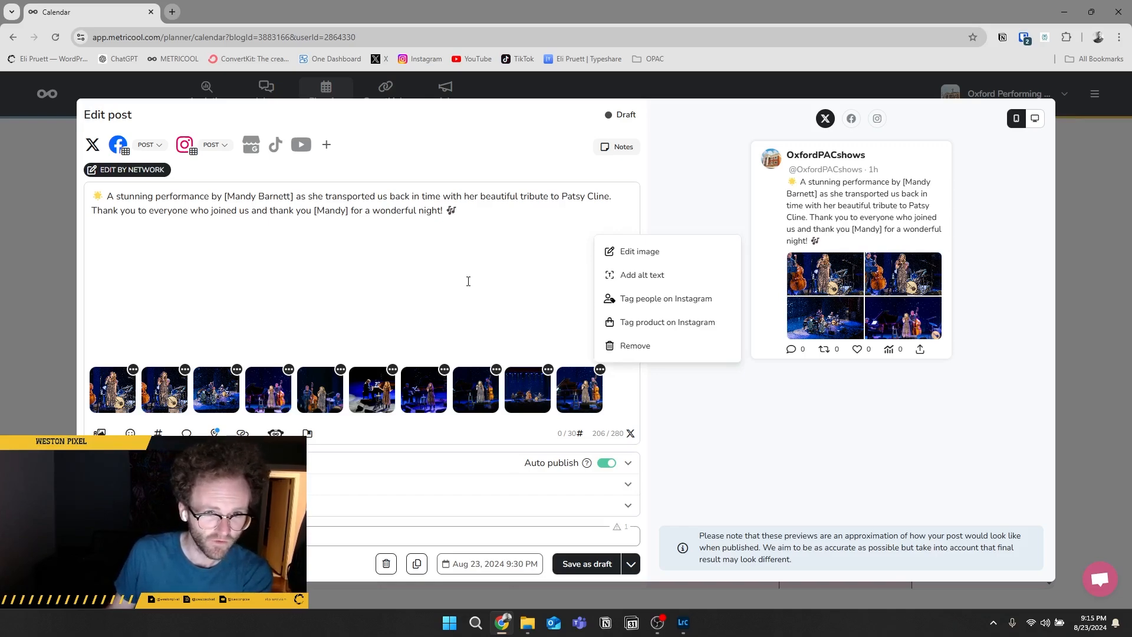
click(488, 228)
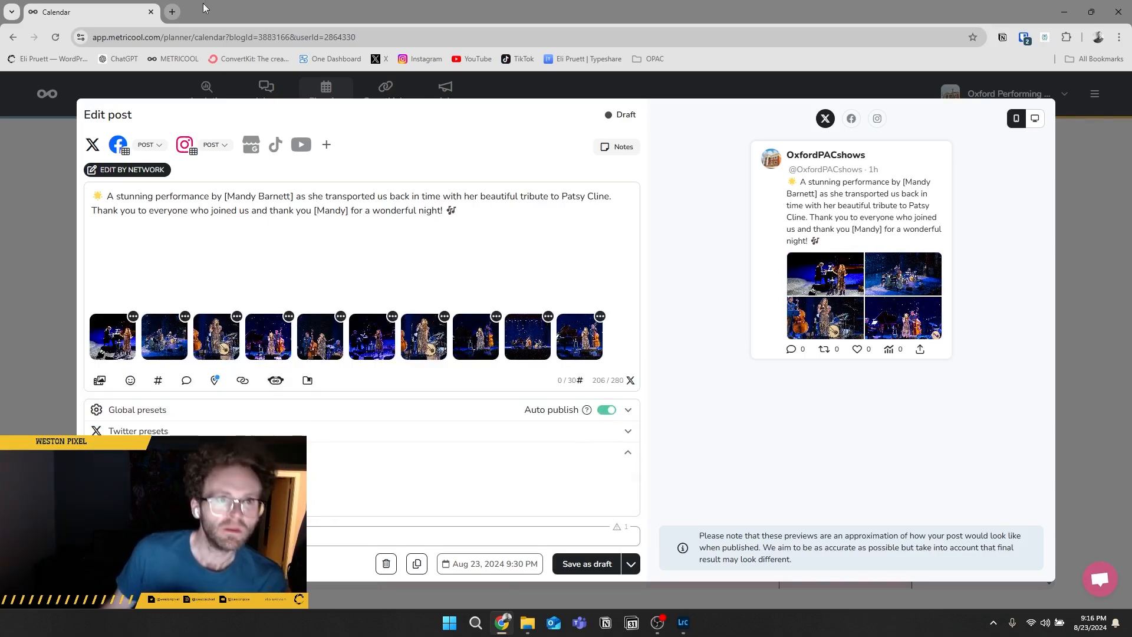
- Open Facebook, Instagram and X, each in its own new browser tab
key(ctrl+t)
text(fac)
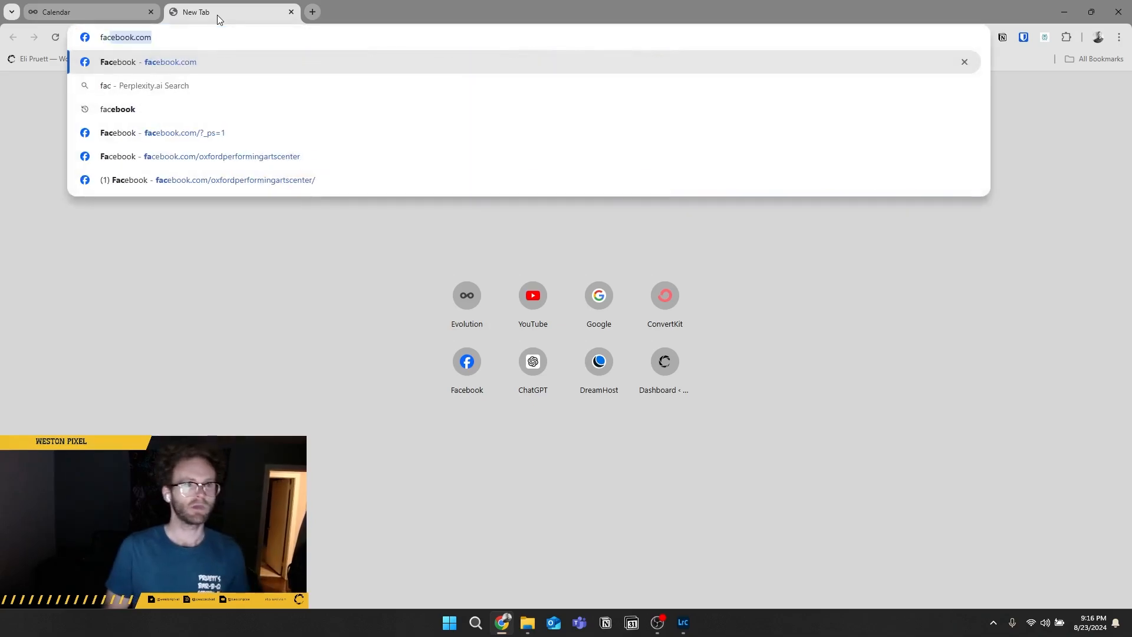
key(Return)
key(ctrl+t)
text(instagram.com)
key(Return)
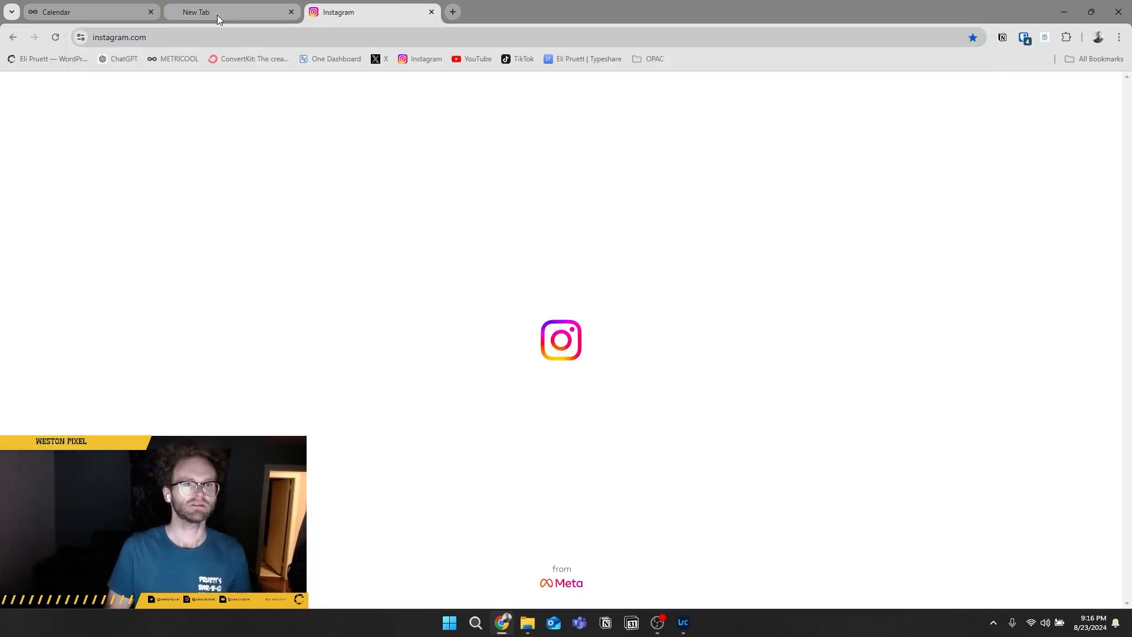
key(ctrl+t)
text(x)
key(Return)
- Find Mandy Barnett's verified artist page on Facebook to check the page name, and return to the Metricool post
click(217, 15)
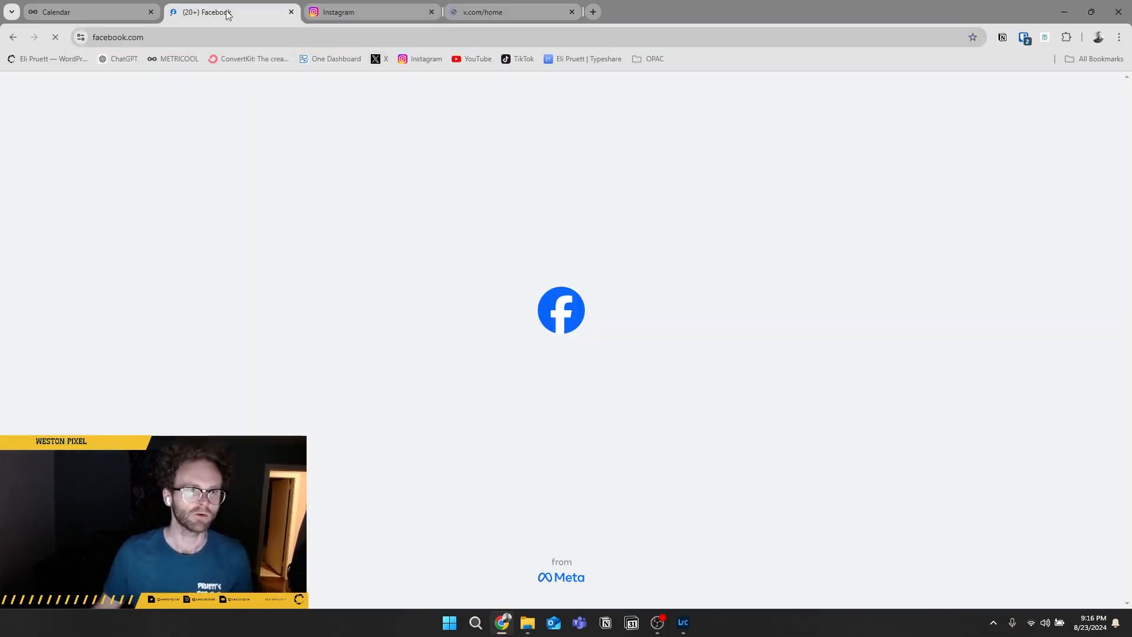
click(110, 90)
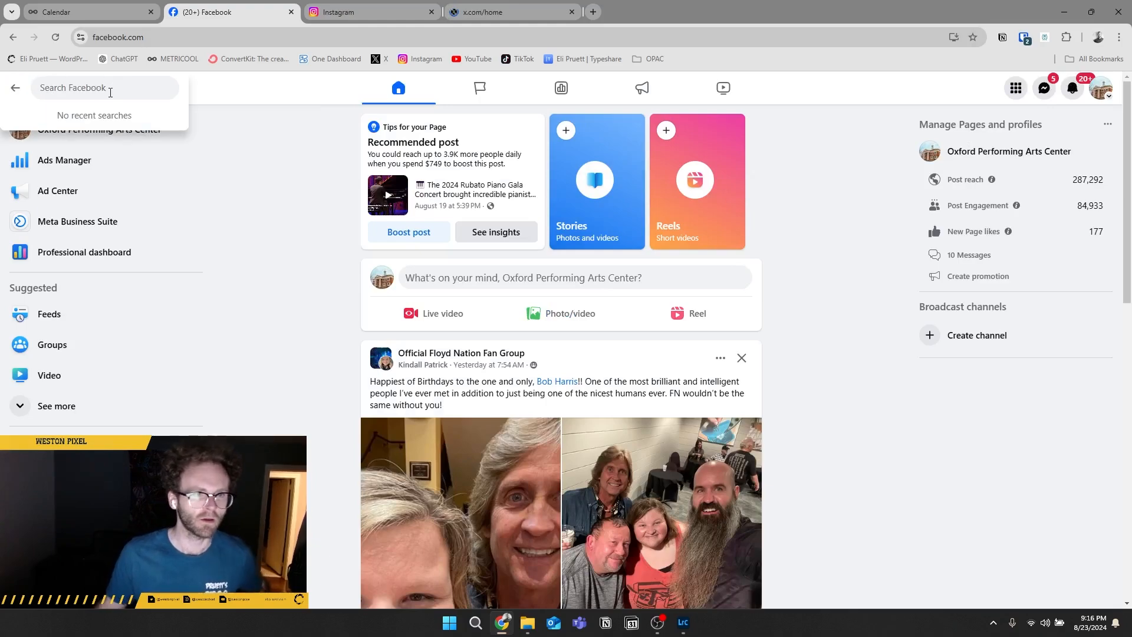
text(mandy barnett)
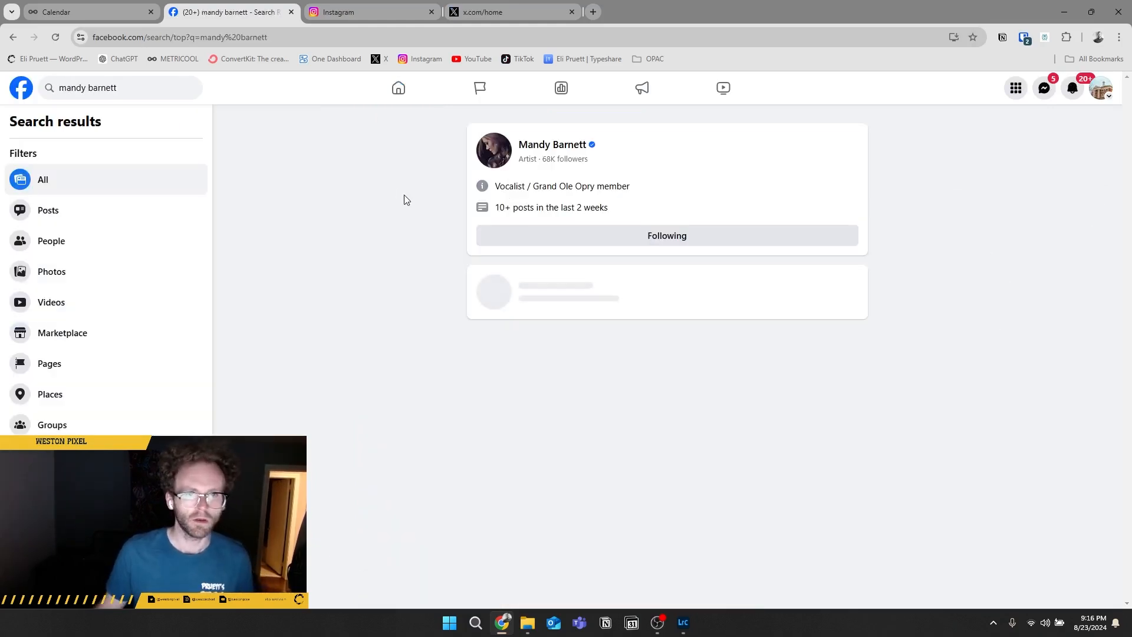
drag(458, 403, 331, 401)
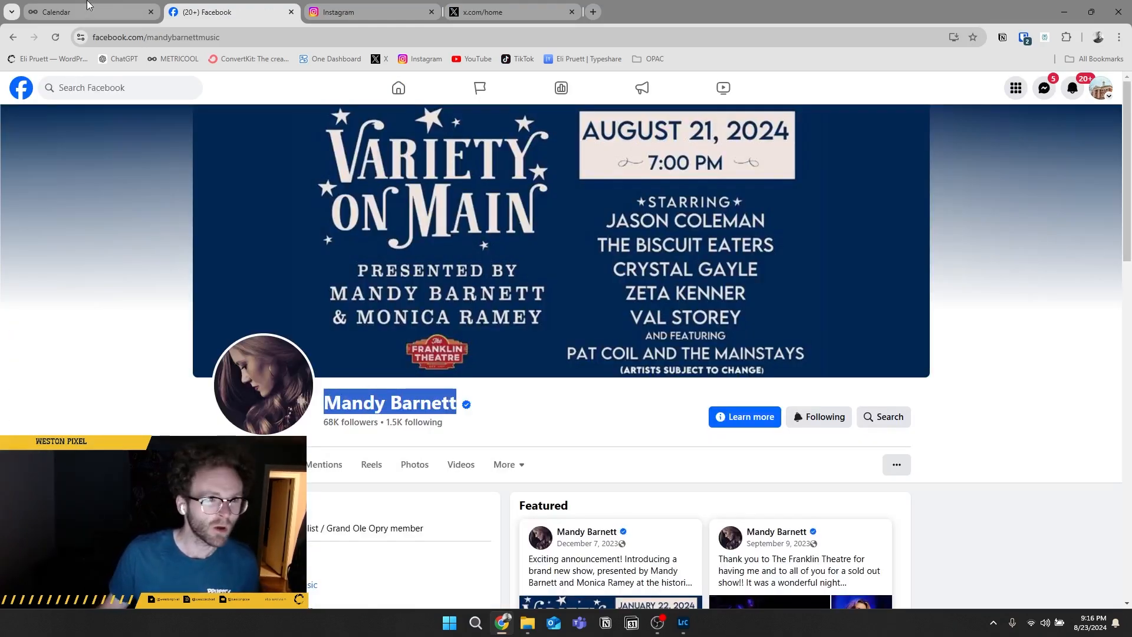
click(68, 10)
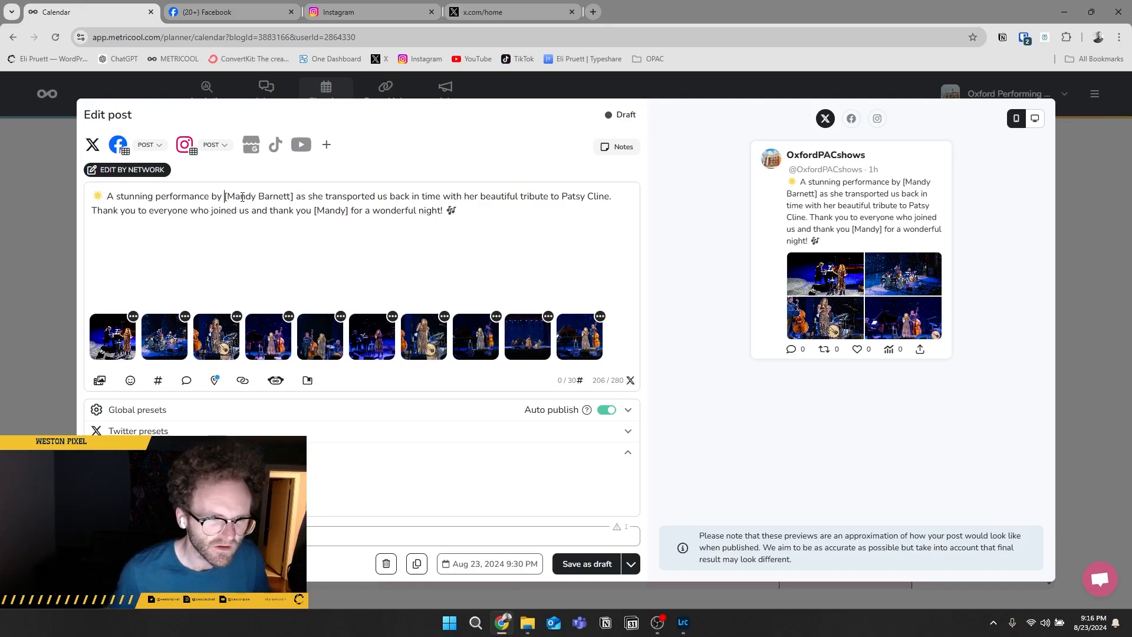
- Try to replace the [Mandy Barnett] placeholder in the shared caption with an @ mention
shift+click(293, 197)
key(ctrl+c)
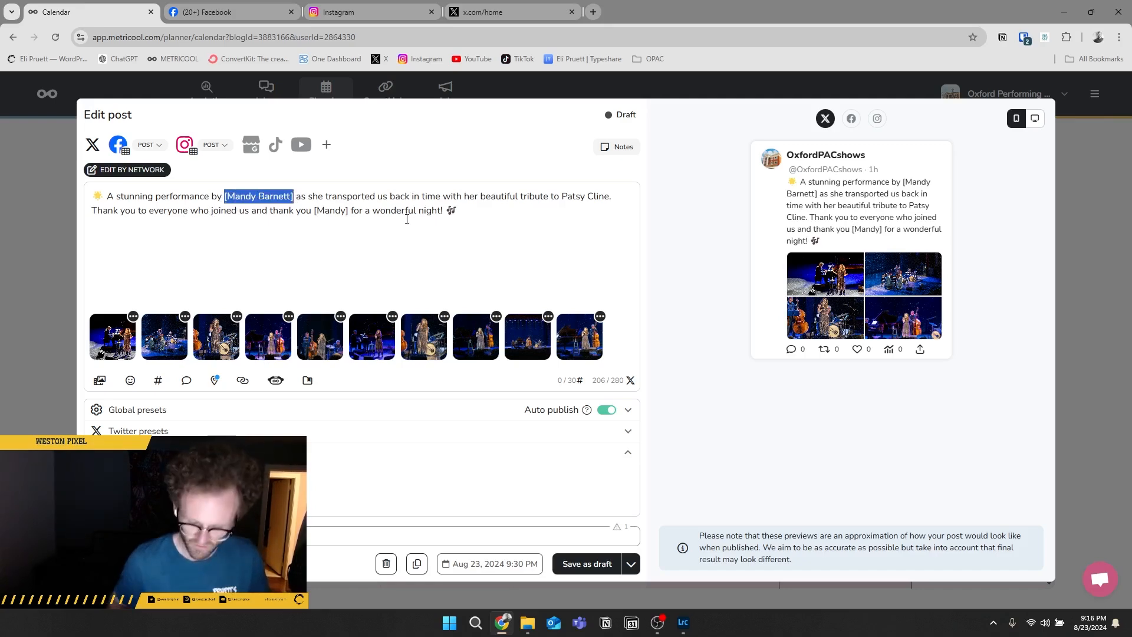
key(BackSpace)
text(@)
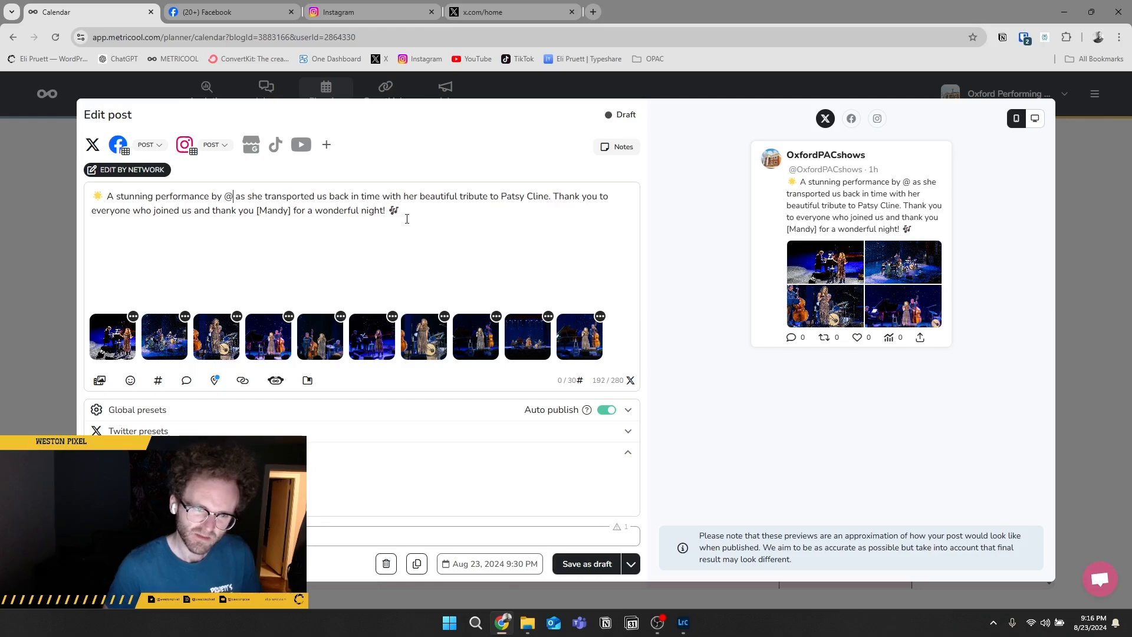
text(mandy)
key(BackSpace)
key(BackSpace)
key(BackSpace)
key(BackSpace)
key(BackSpace)
key(BackSpace)
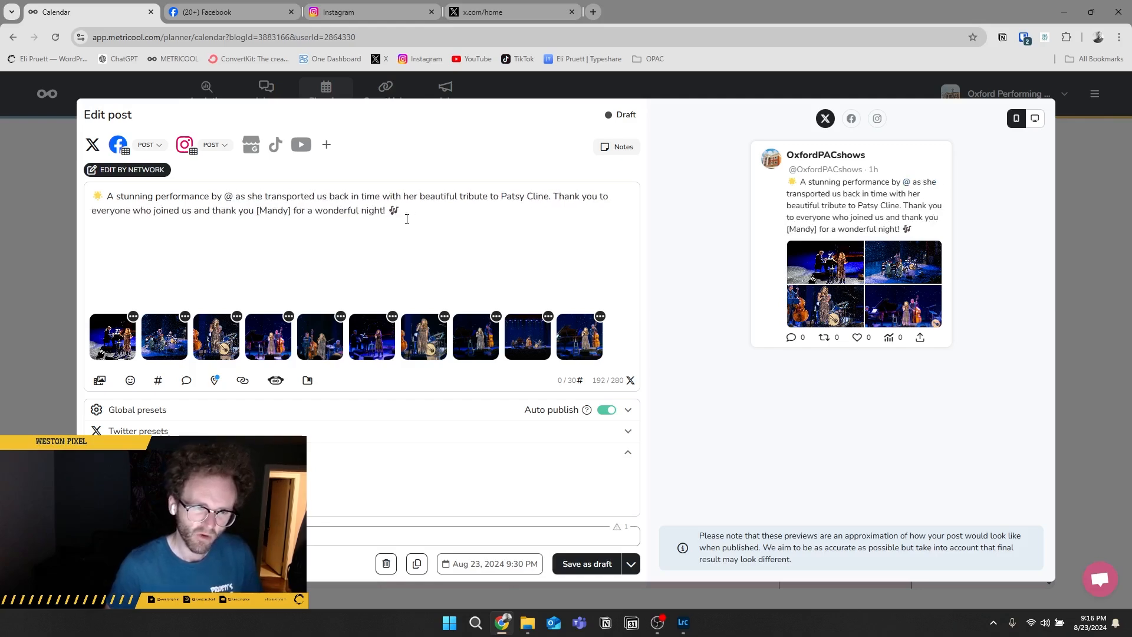
text(@man)
key(BackSpace)
key(BackSpace)
key(BackSpace)
key(BackSpace)
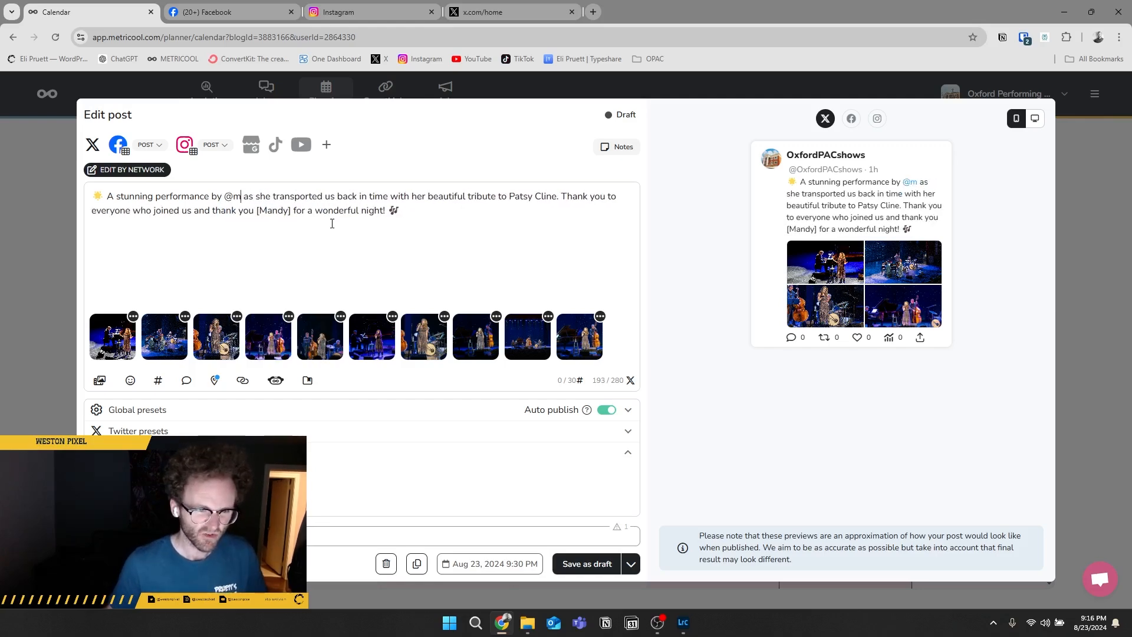
key(ctrl+v)
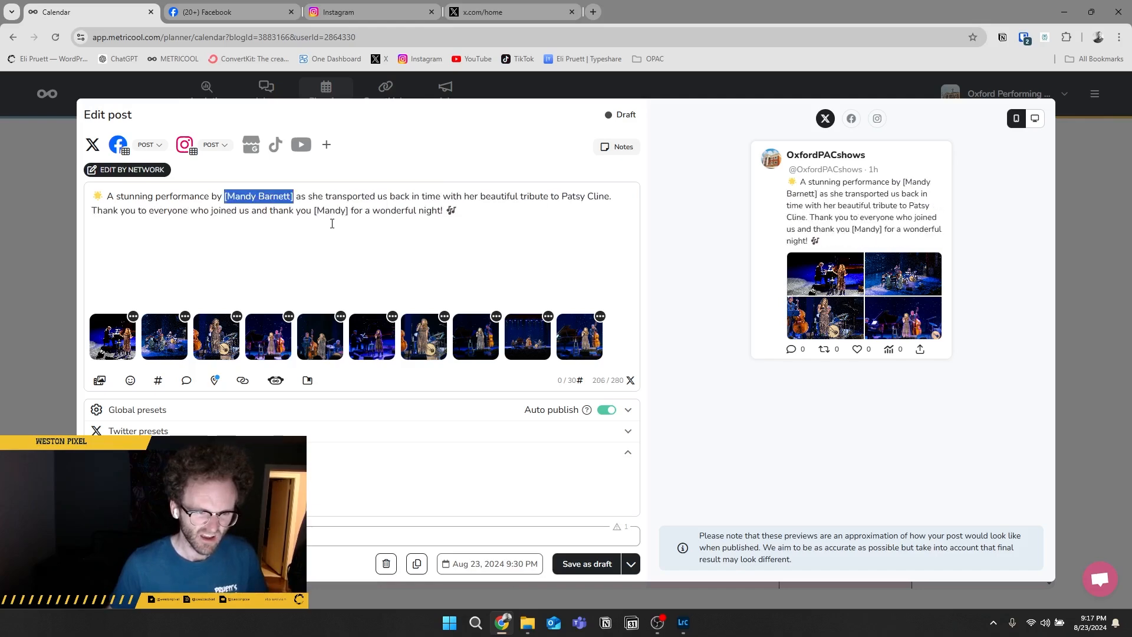
- Turn on editing by network for the post and show its X version
click(100, 172)
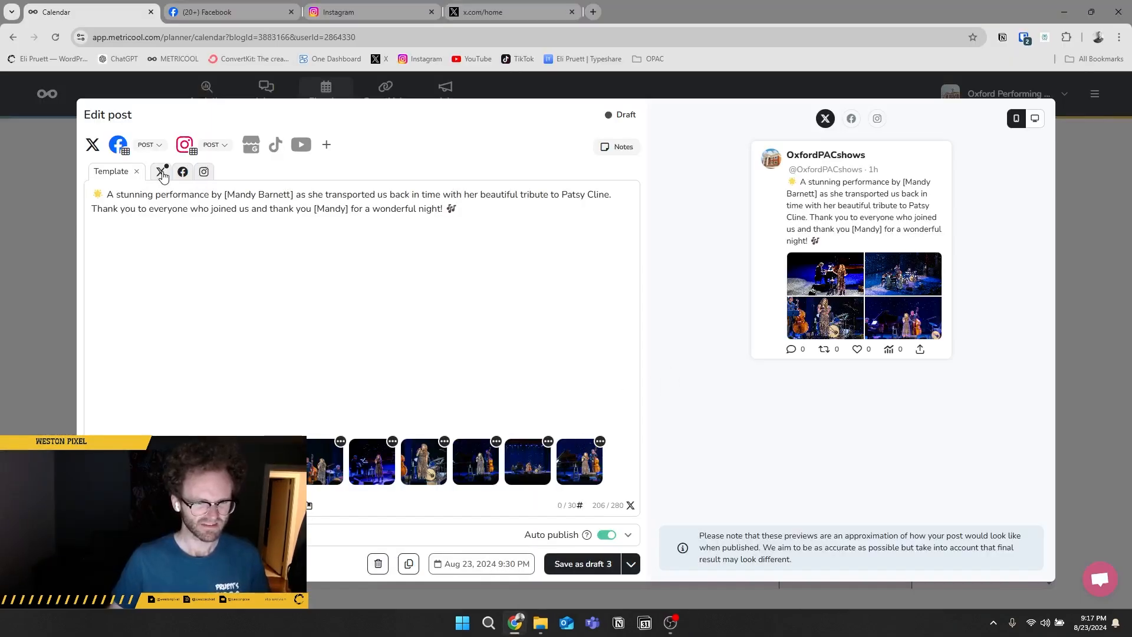
click(160, 172)
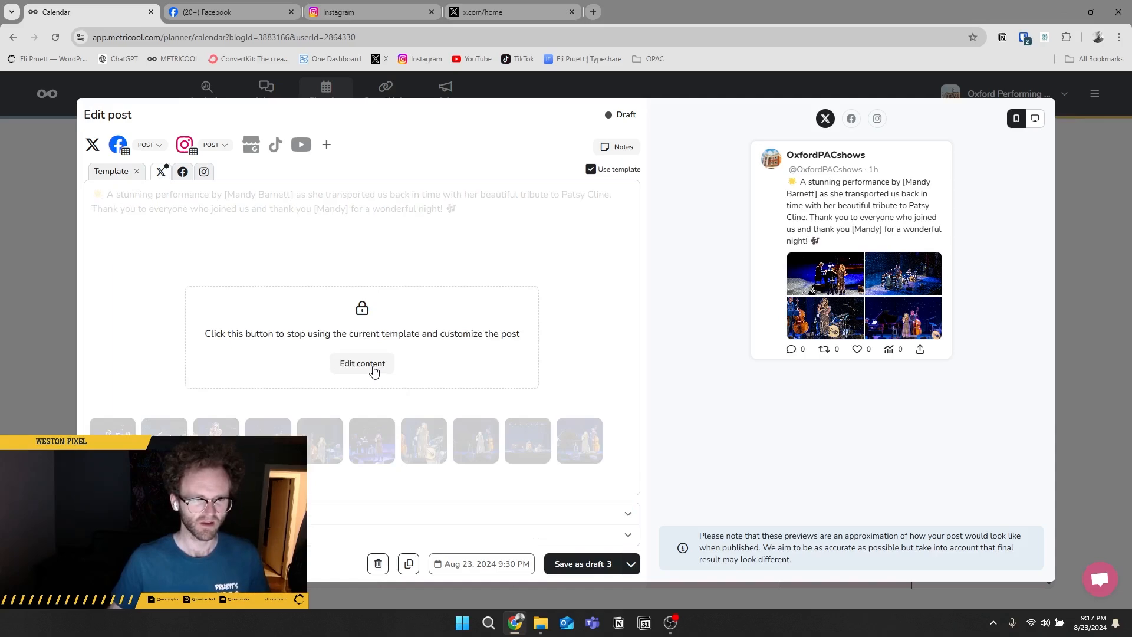
key(ctrl+4)
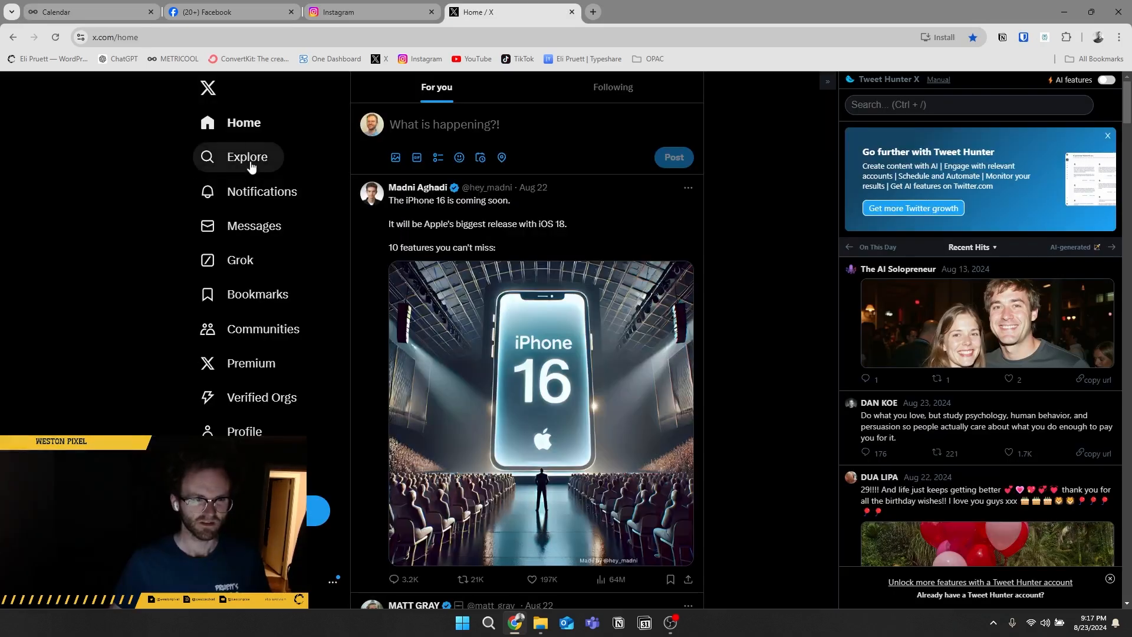
click(248, 157)
click(463, 88)
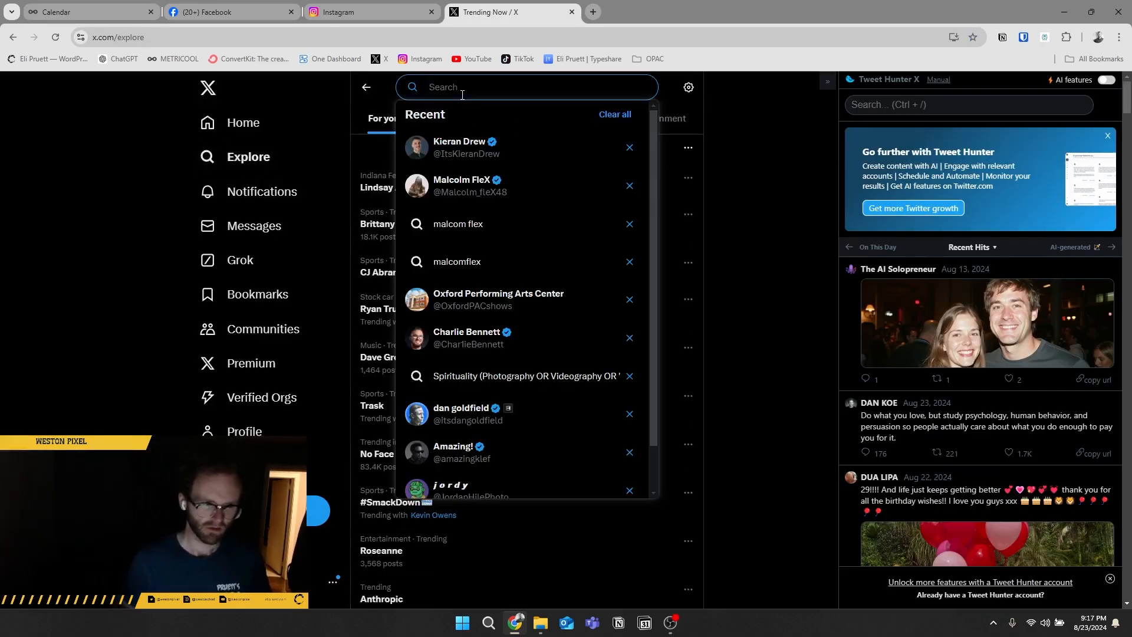
text(mandy)
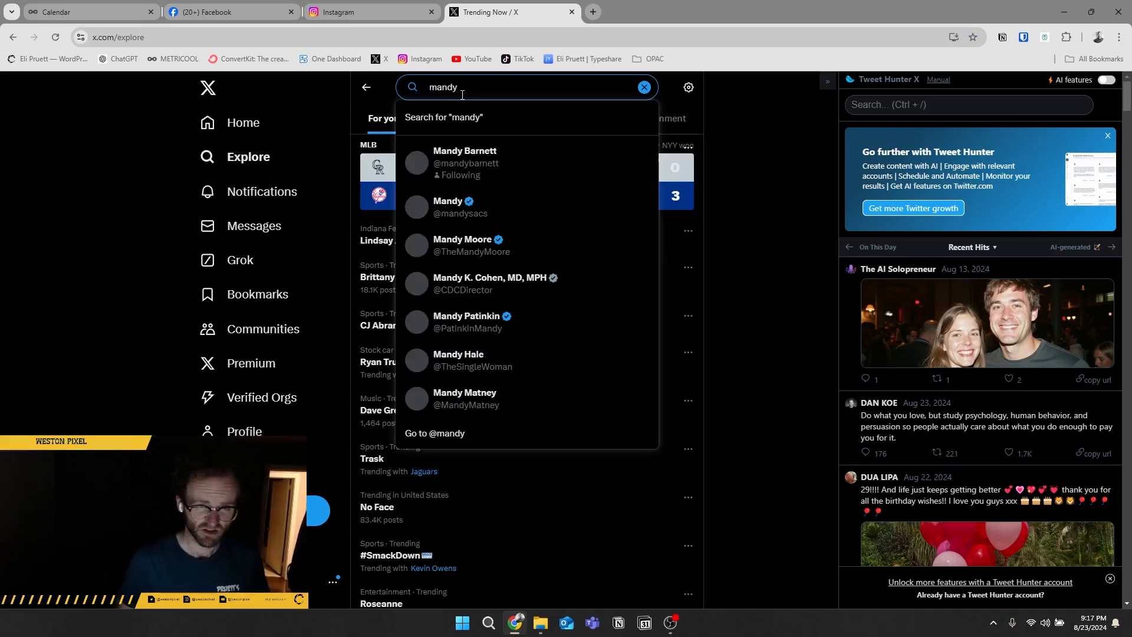
click(495, 163)
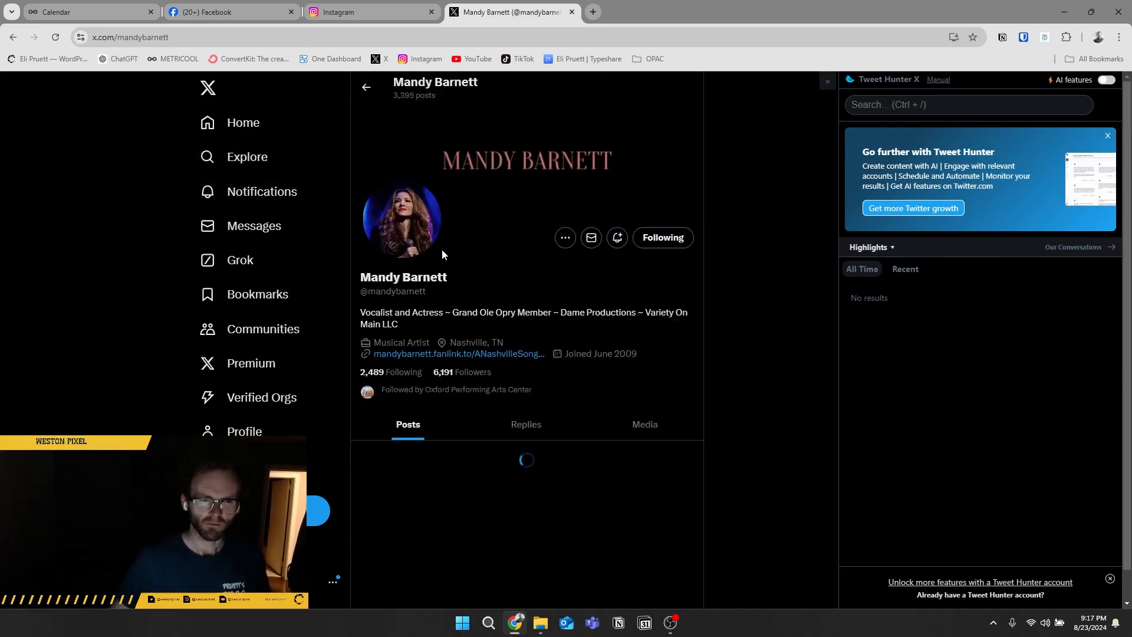
click(133, 18)
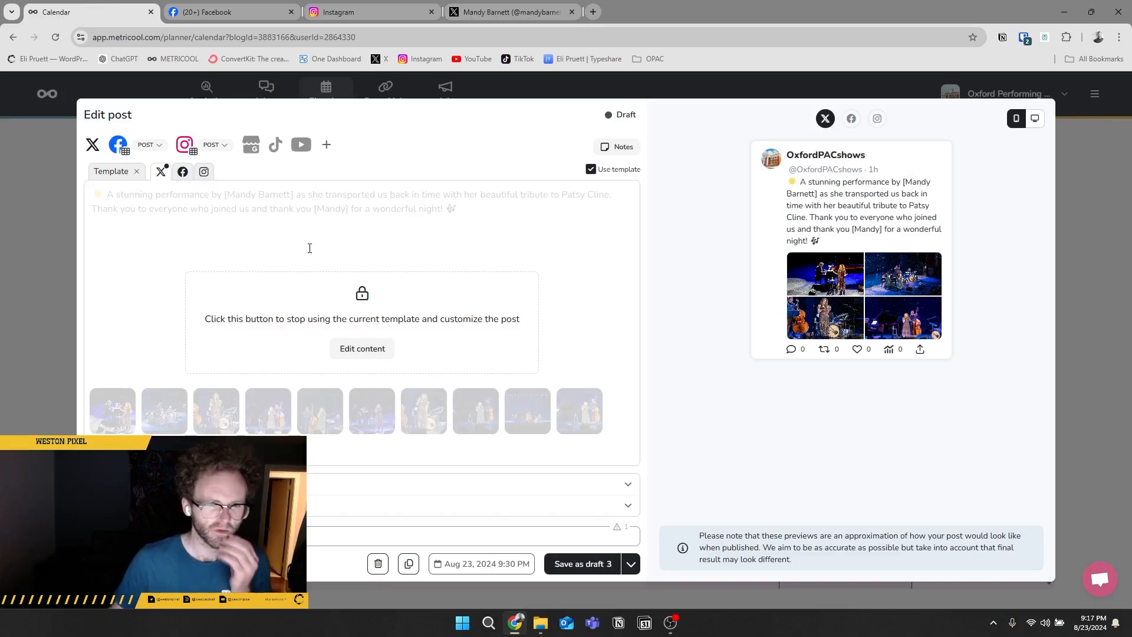
click(362, 348)
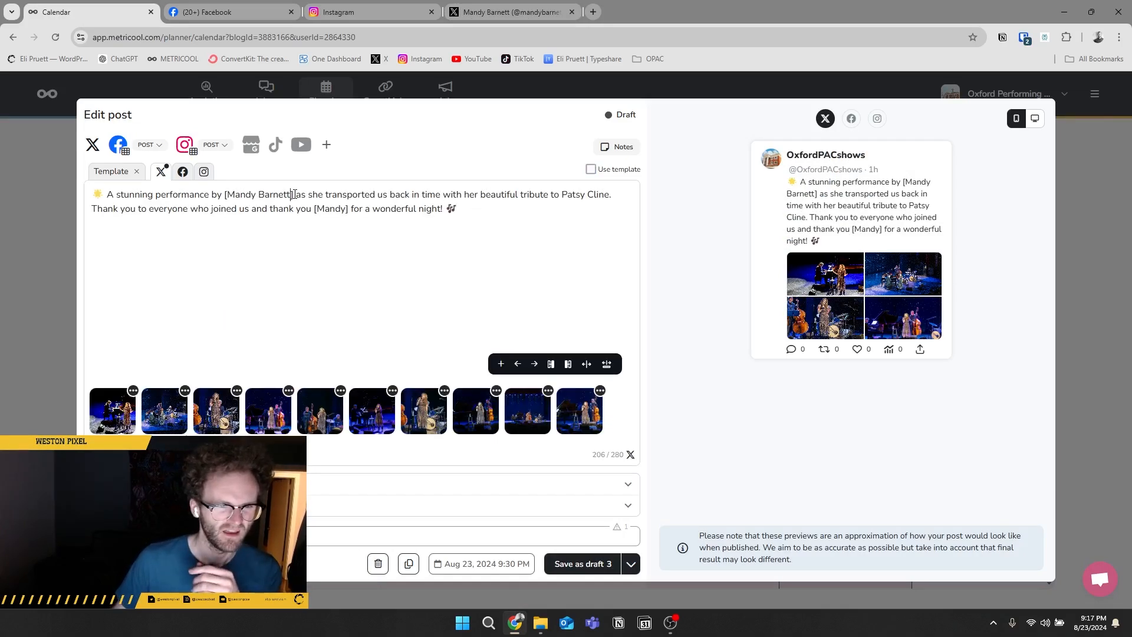
key(shift+Left)
key(shift+Left)
key(shift+Left)
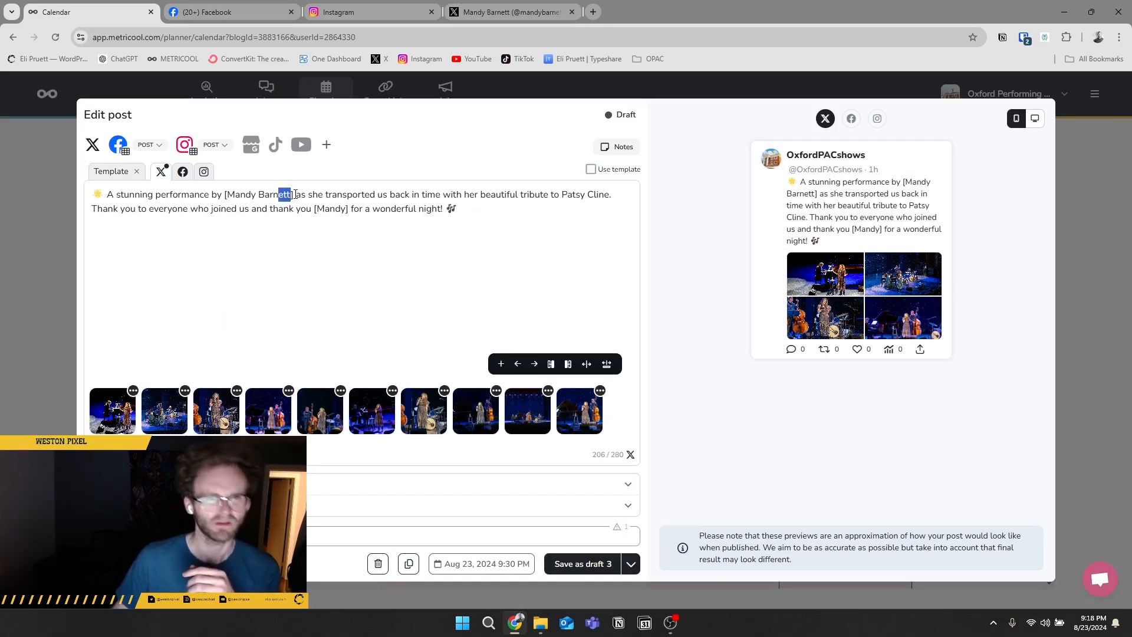
right_click(227, 200)
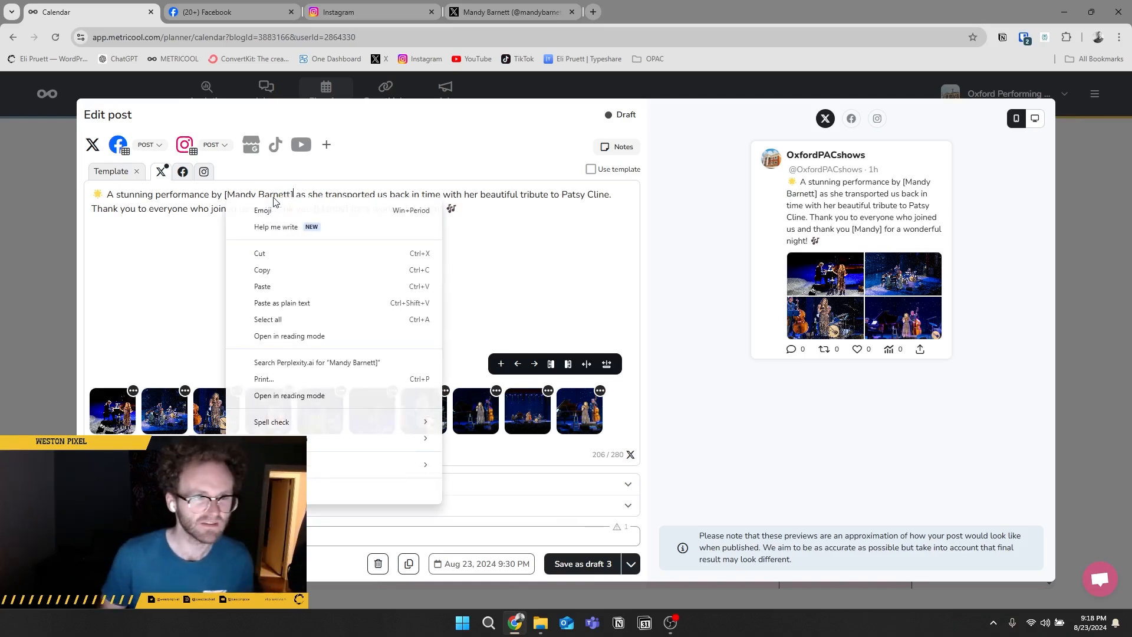
key(Escape)
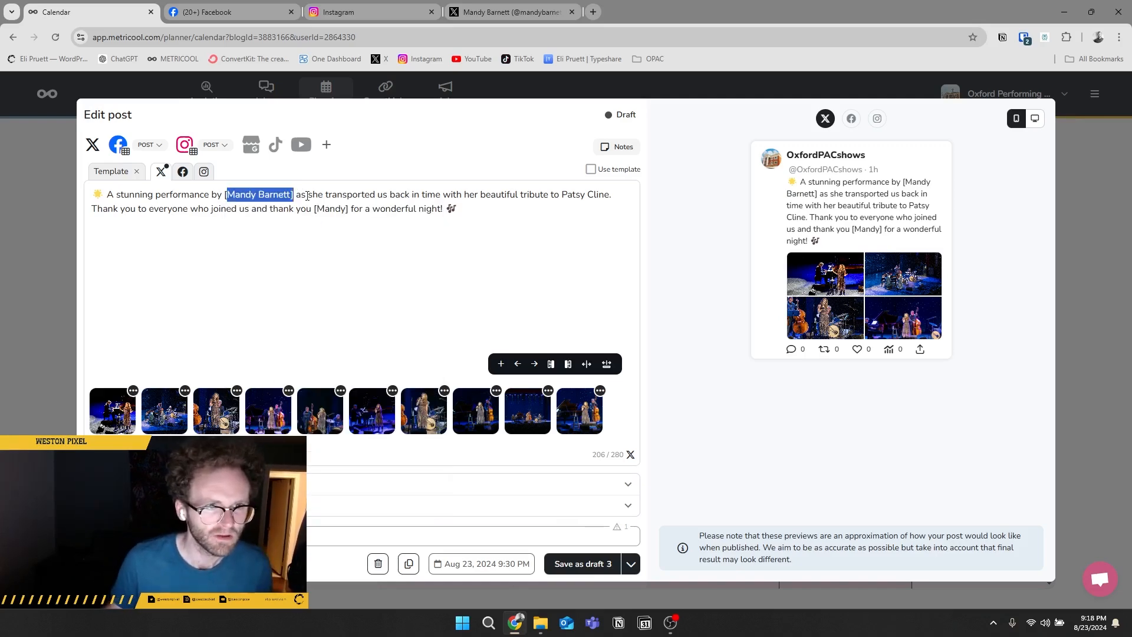
text(@ma)
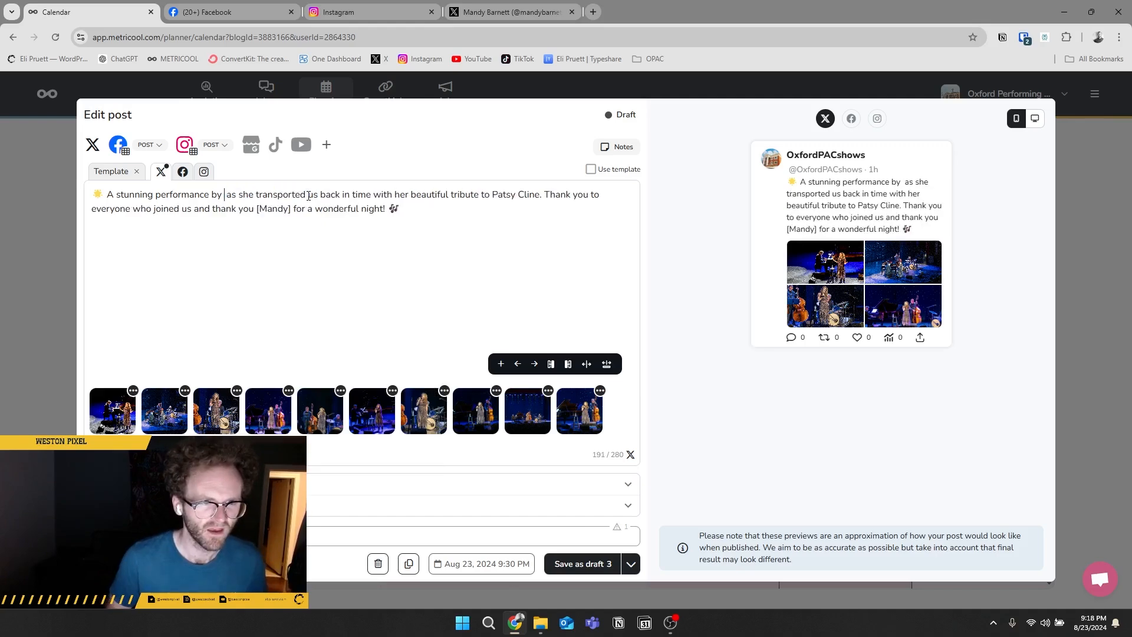
text(ndy)
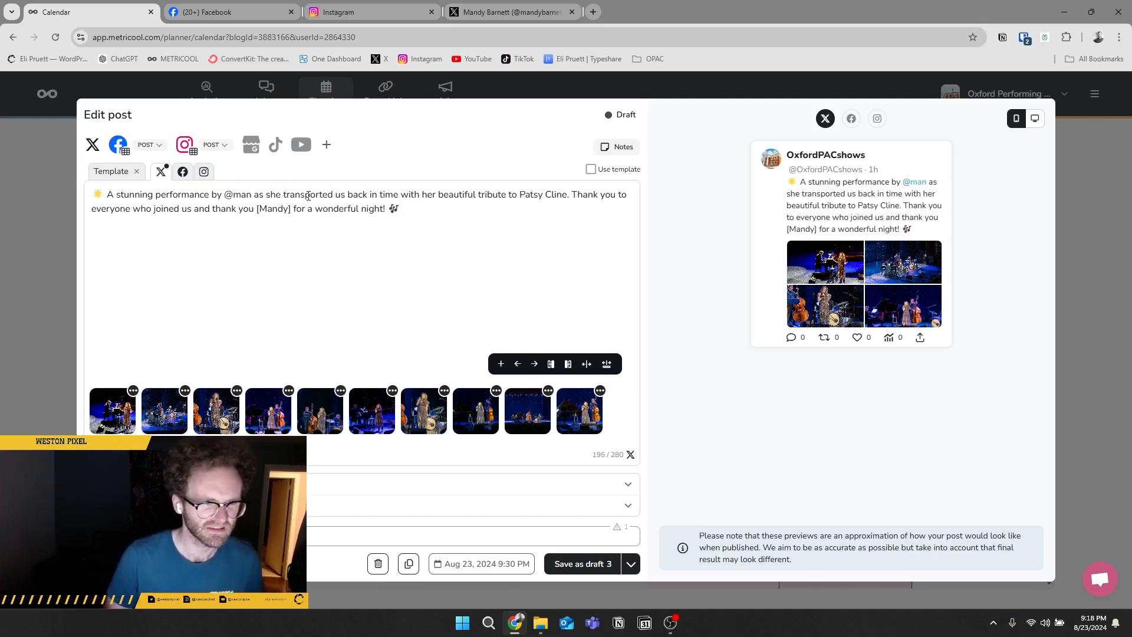
click(281, 227)
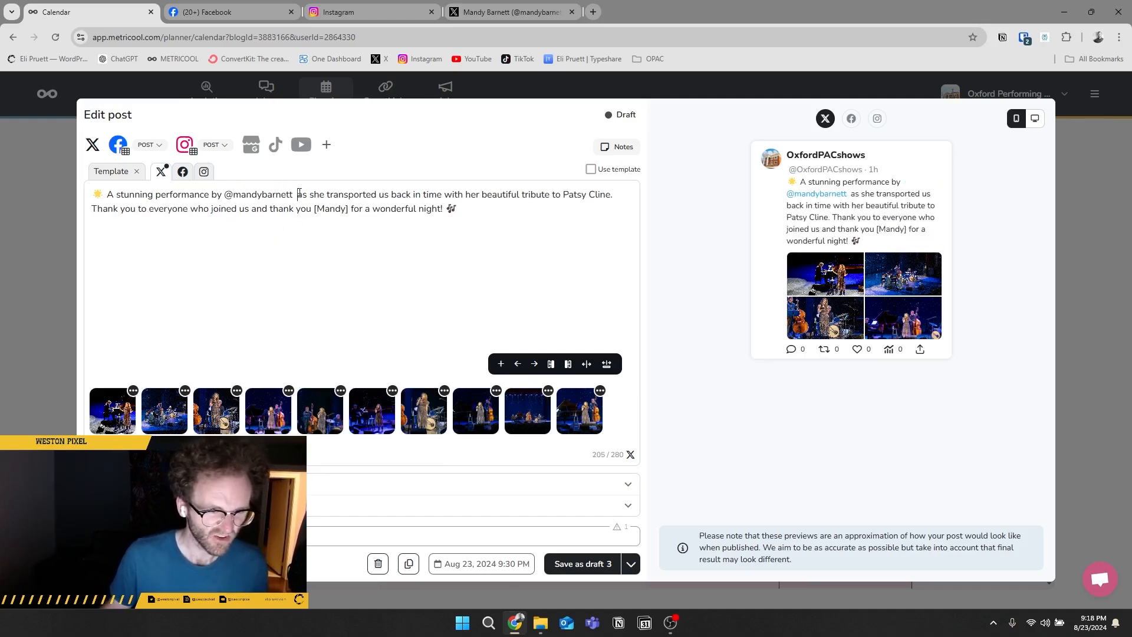
key(BackSpace)
click(348, 208)
key(ctrl+shift+Left)
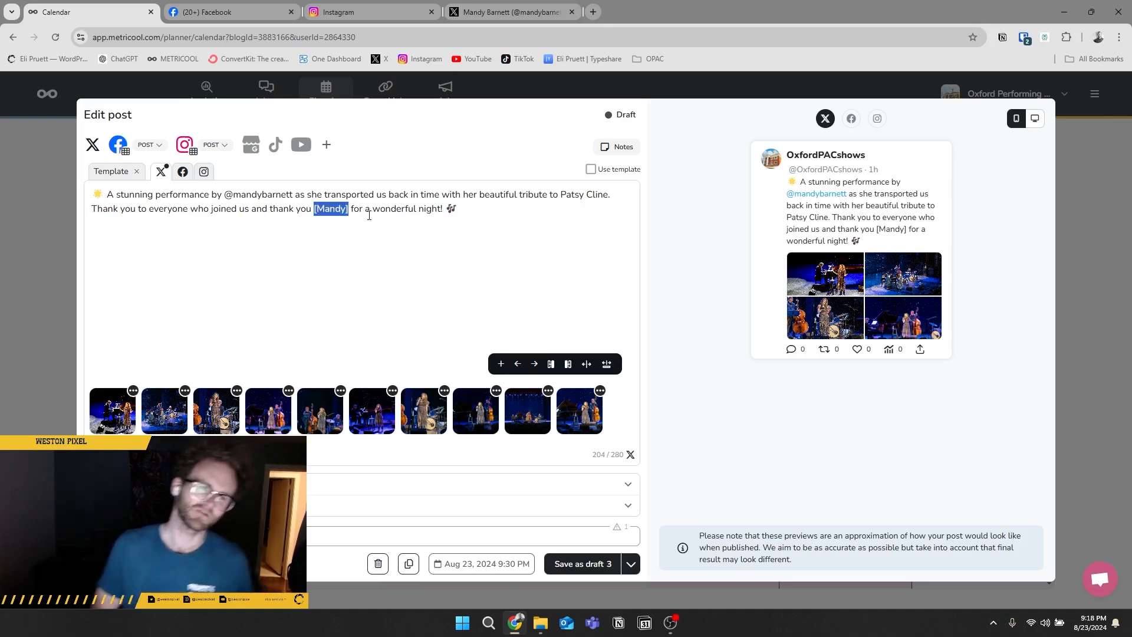
text(@mandybarnett)
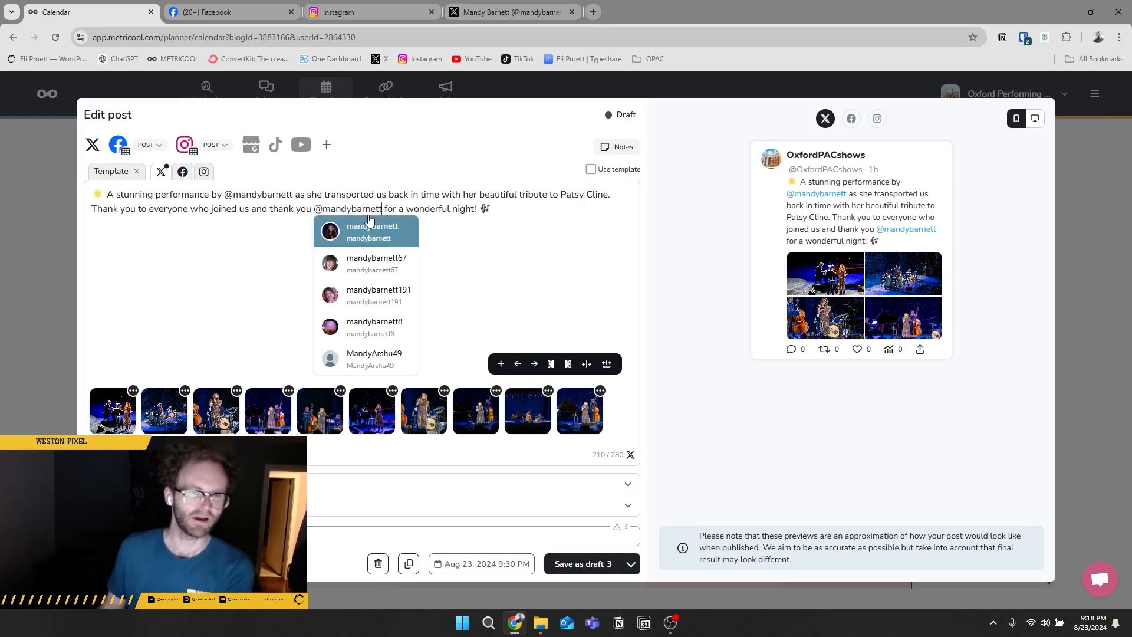
click(369, 223)
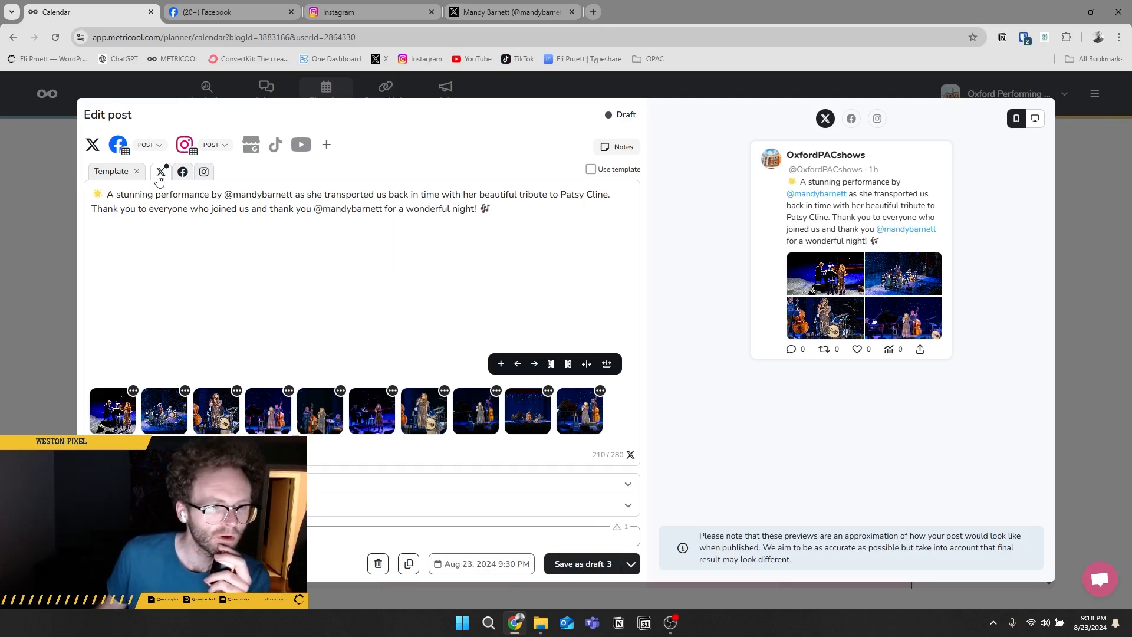
- Remove the last six photos from the X version of the post, keeping only the first four
click(182, 172)
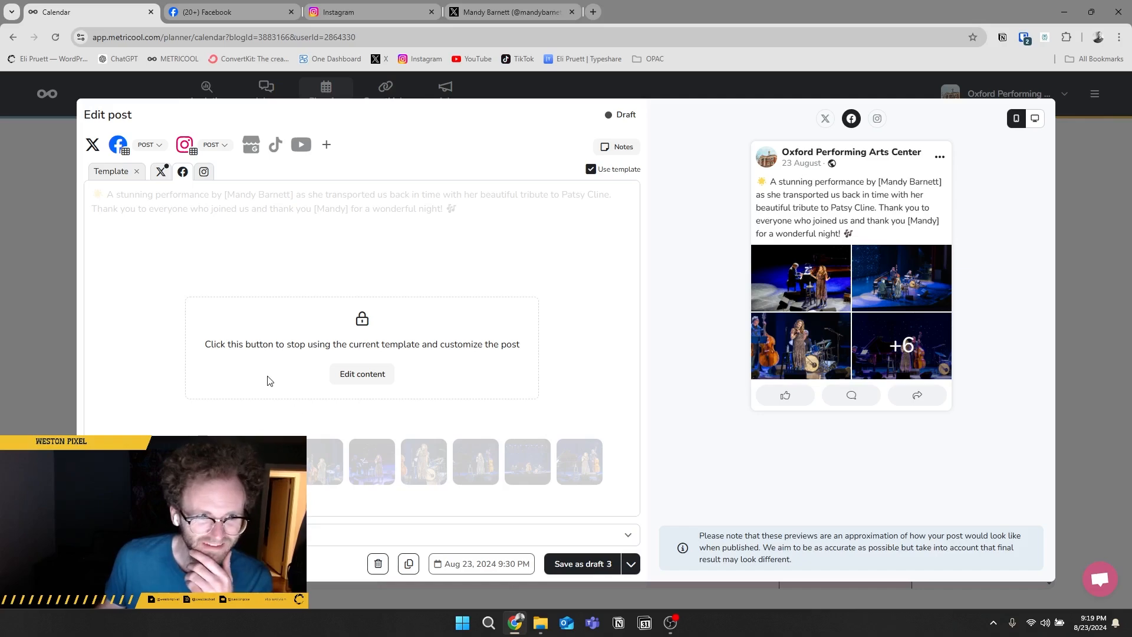
click(161, 172)
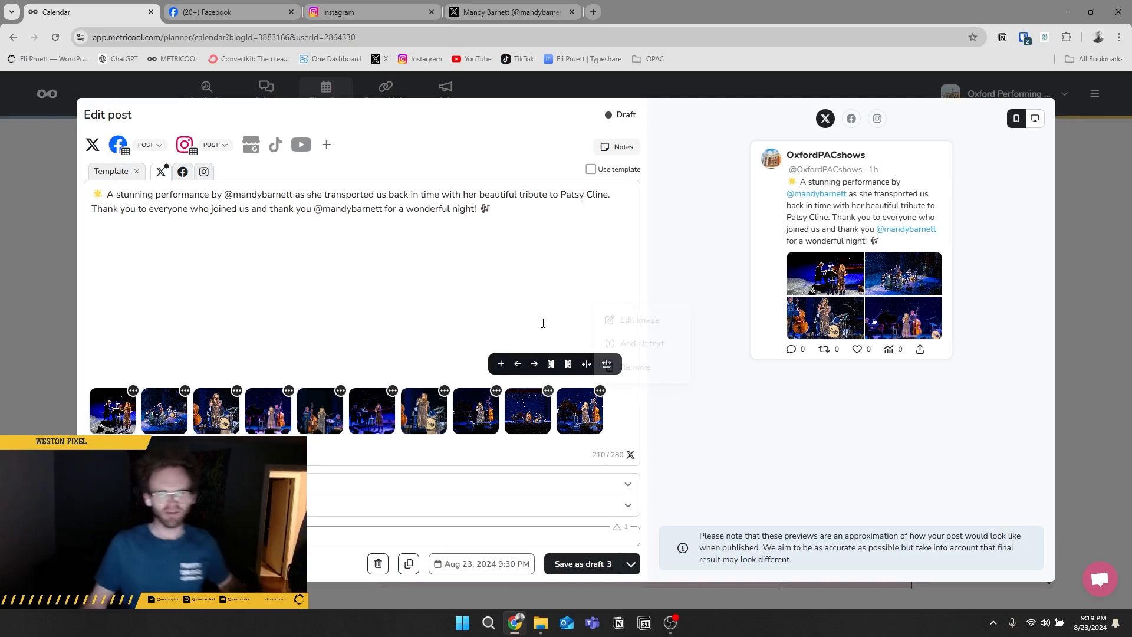
click(615, 367)
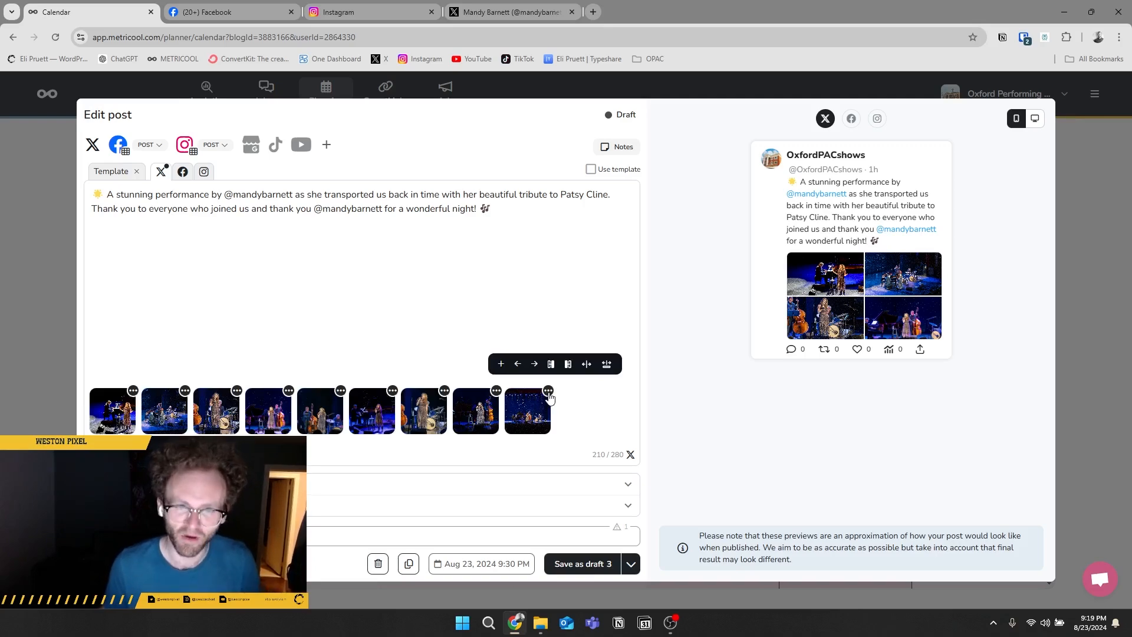
click(548, 392)
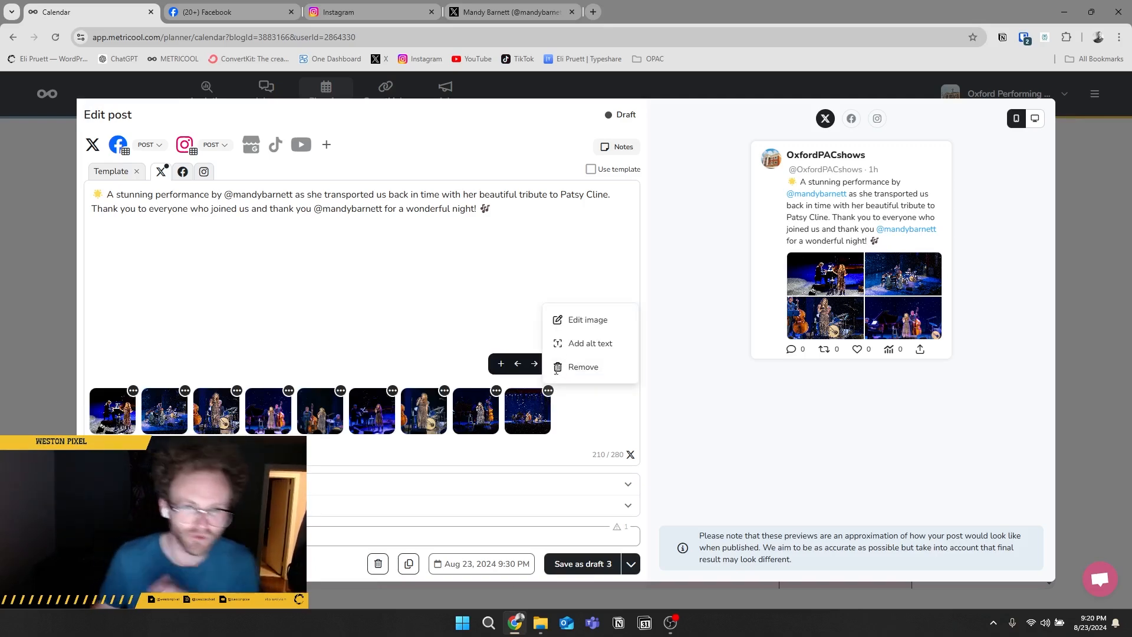
click(487, 396)
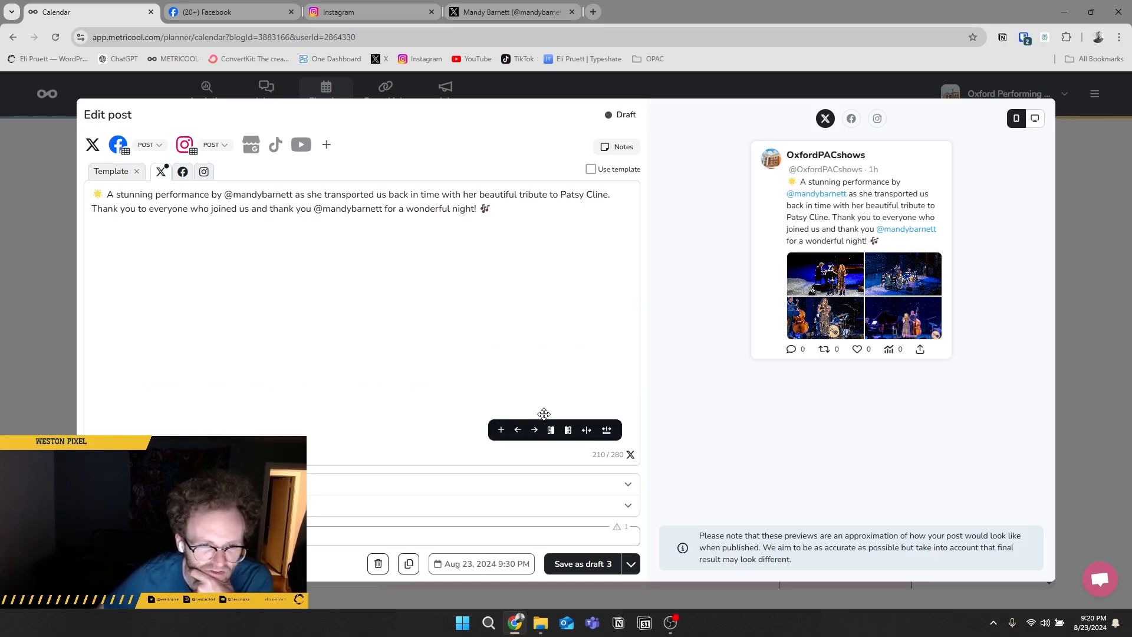
right_click(544, 414)
click(496, 396)
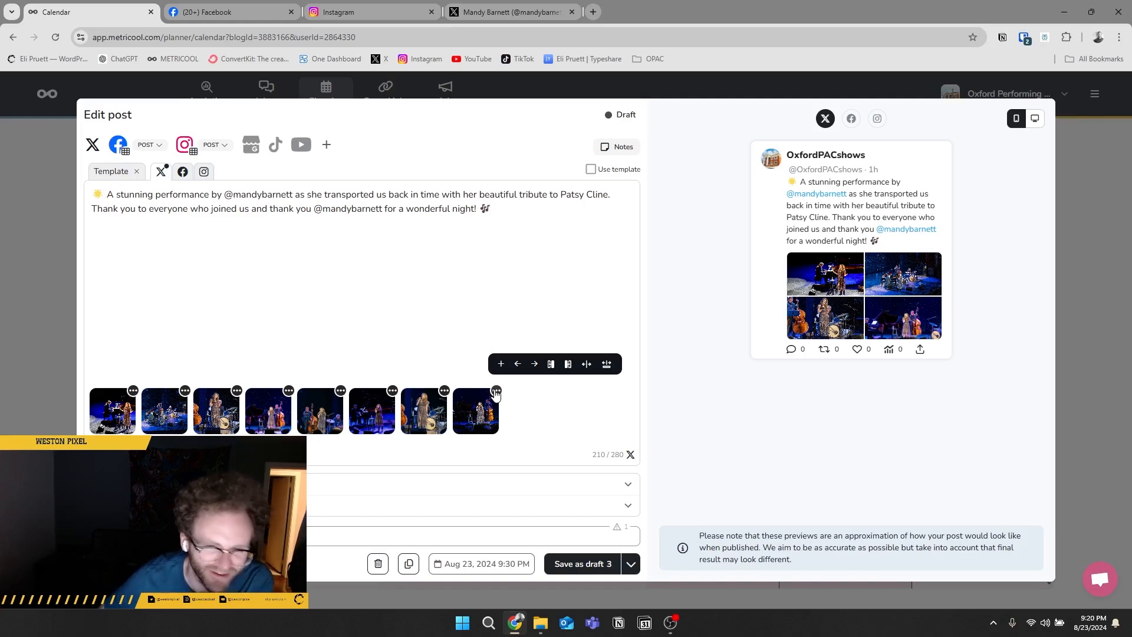
click(496, 392)
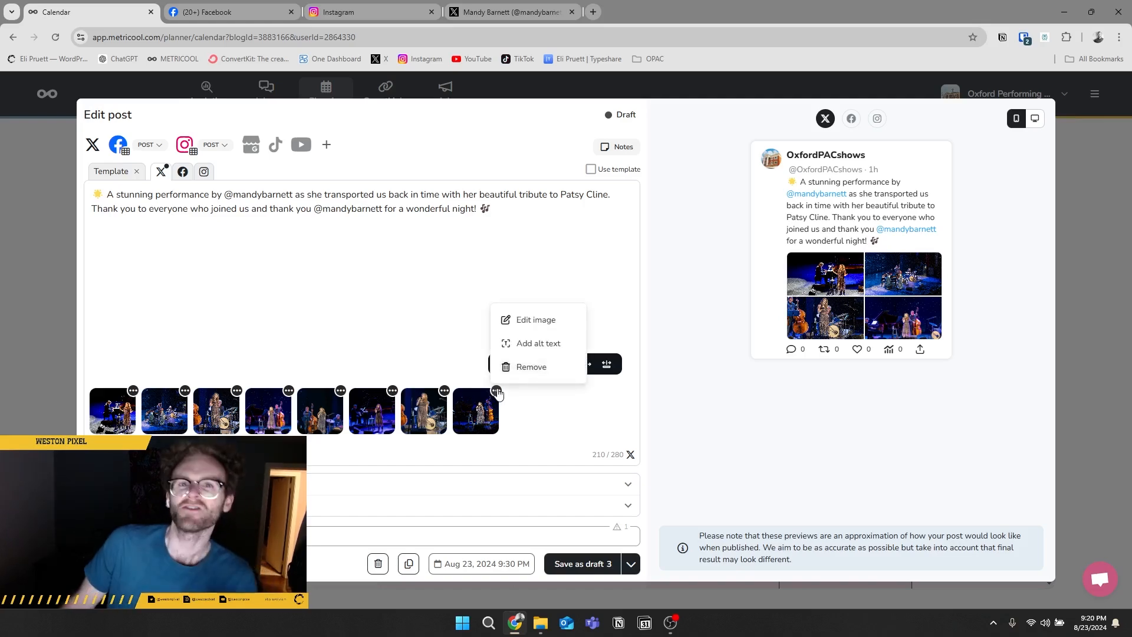
click(532, 371)
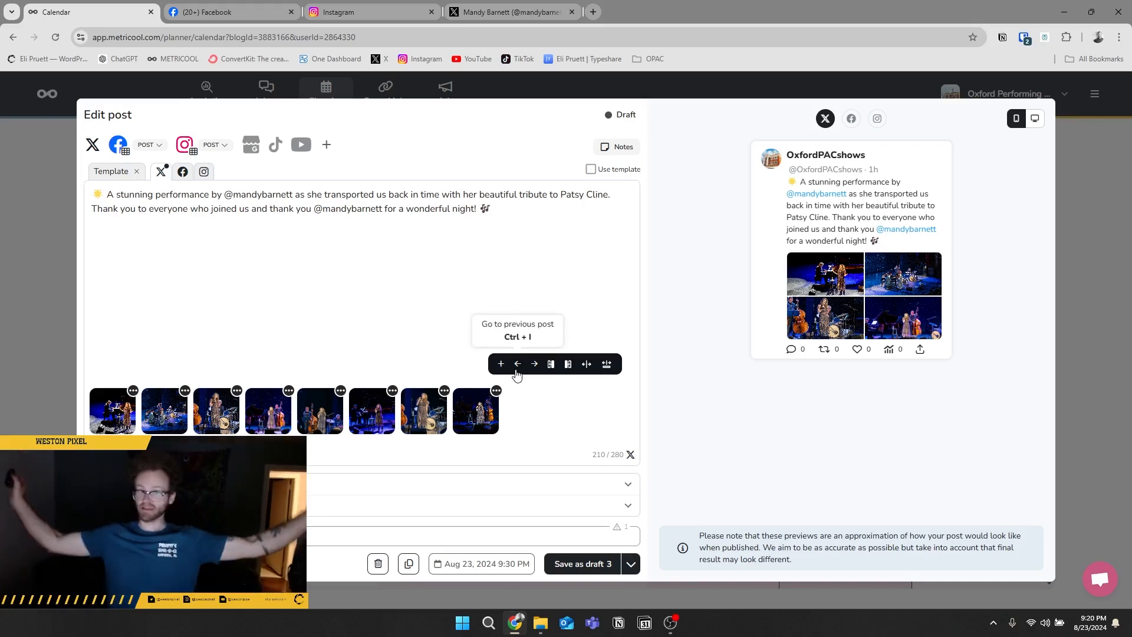
click(517, 375)
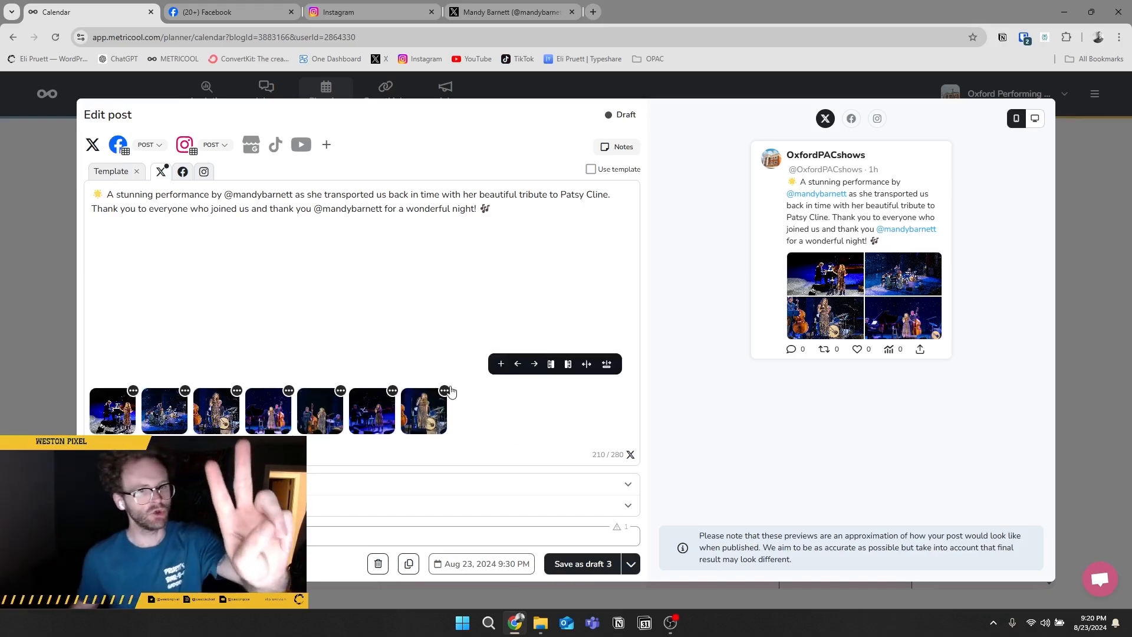
click(450, 390)
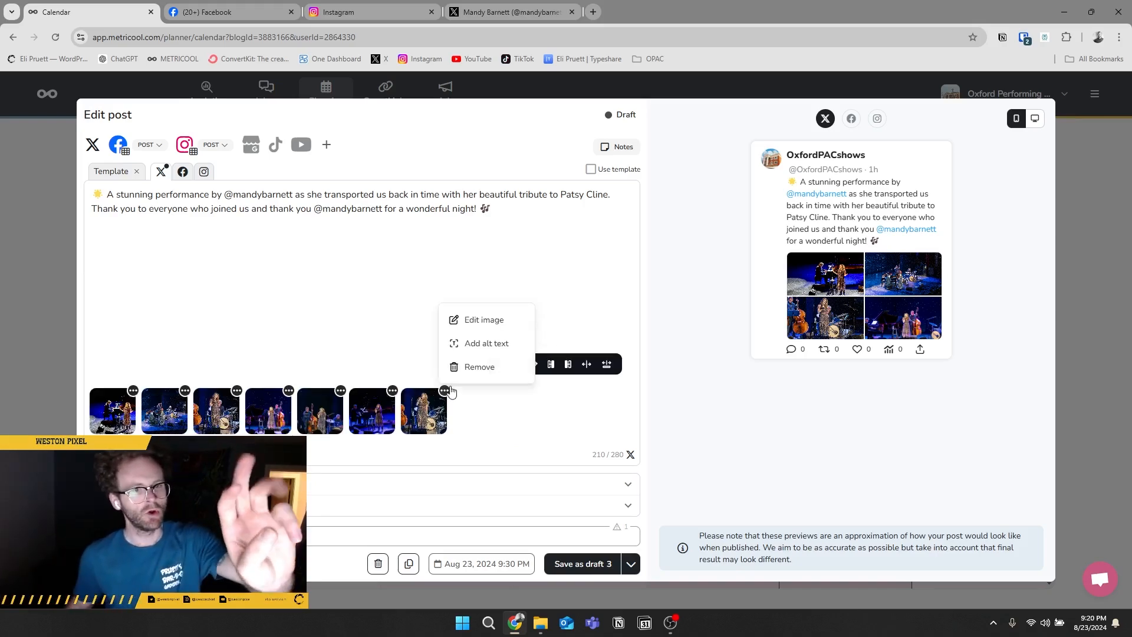
click(473, 365)
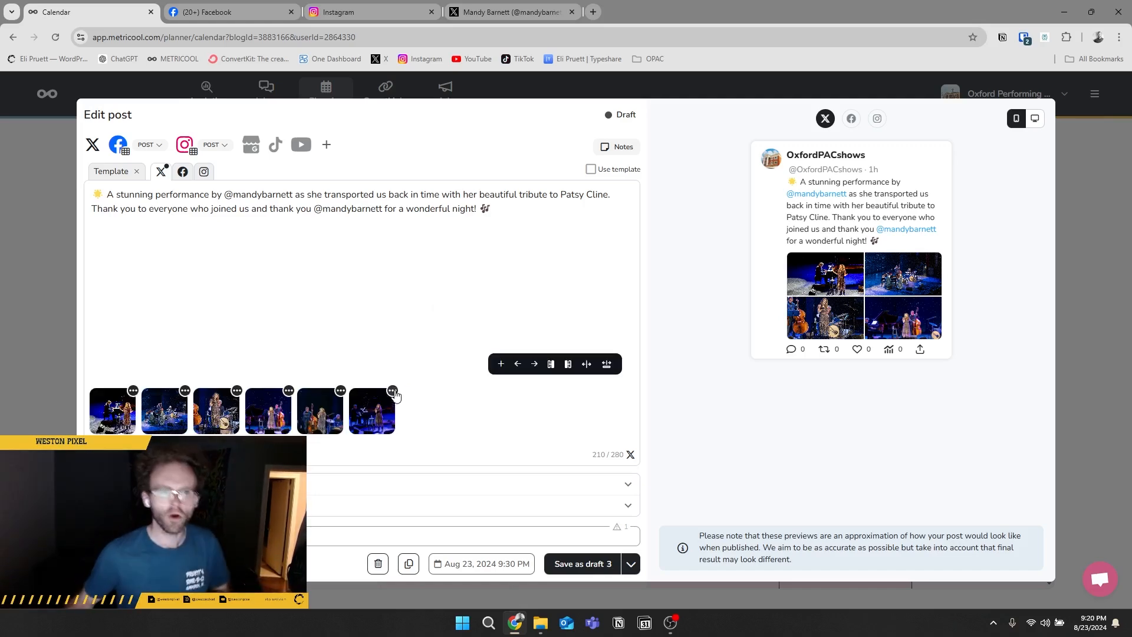
click(392, 391)
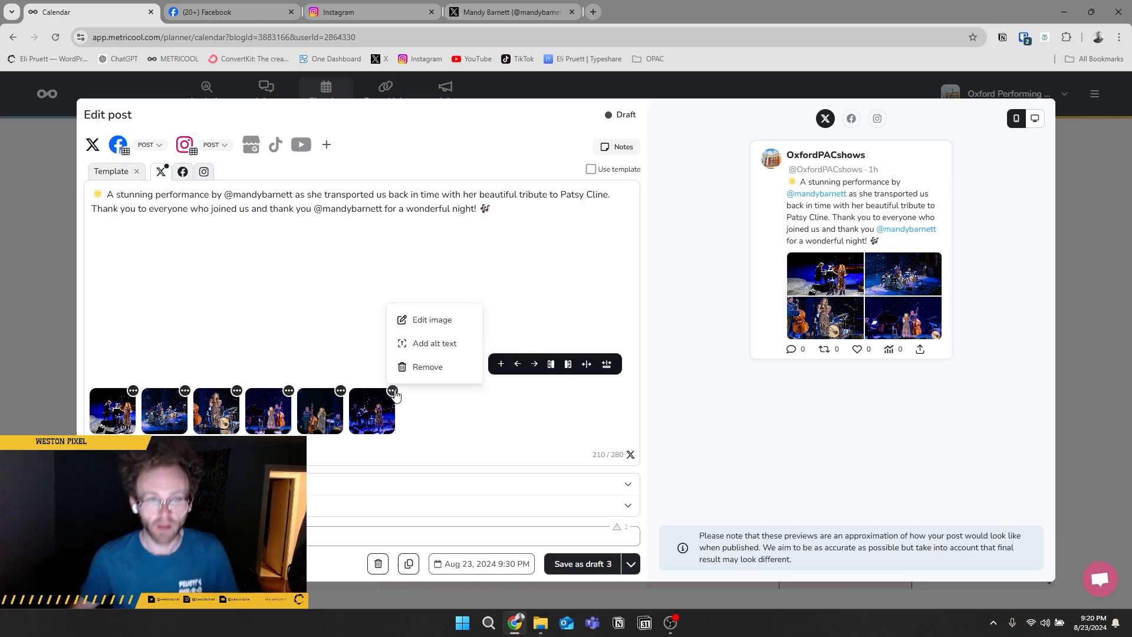
click(415, 368)
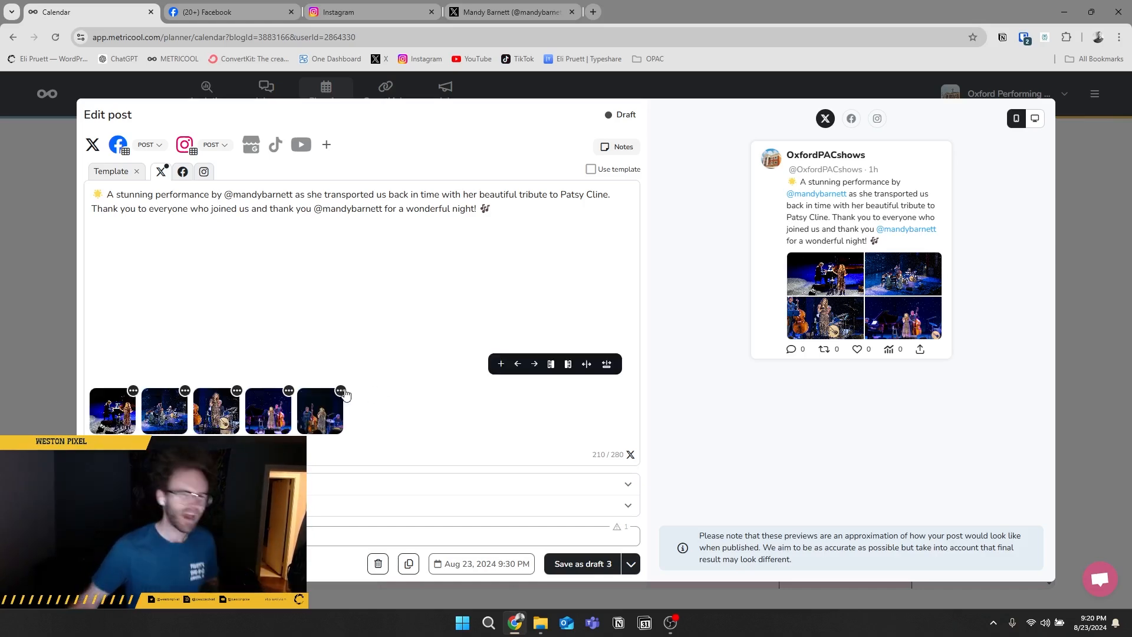
click(341, 391)
click(362, 368)
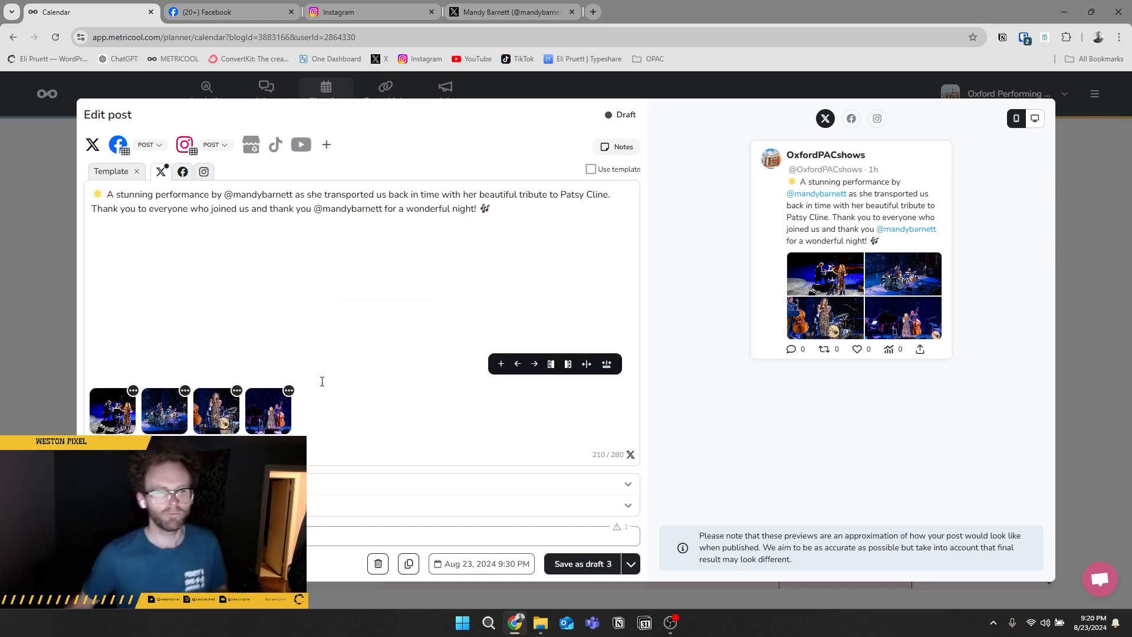
- Detach the Facebook version from the template and replace [Mandy Barnett] in its caption with a tag of the Mandy Barnett page
click(183, 172)
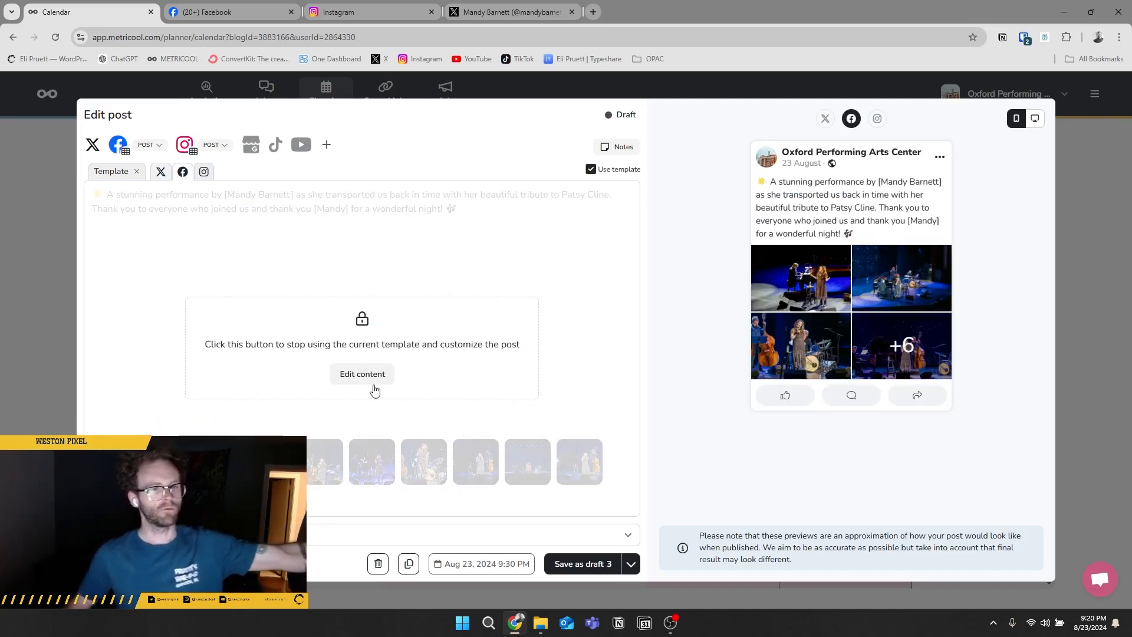
click(362, 374)
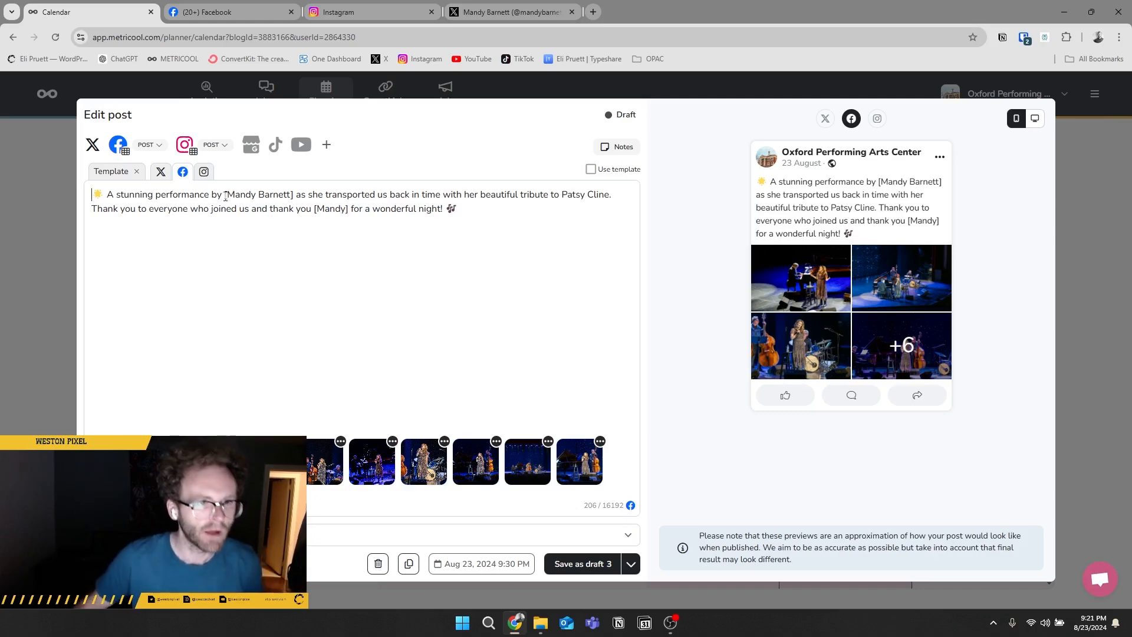
shift+click(293, 194)
key(BackSpace)
click(233, 12)
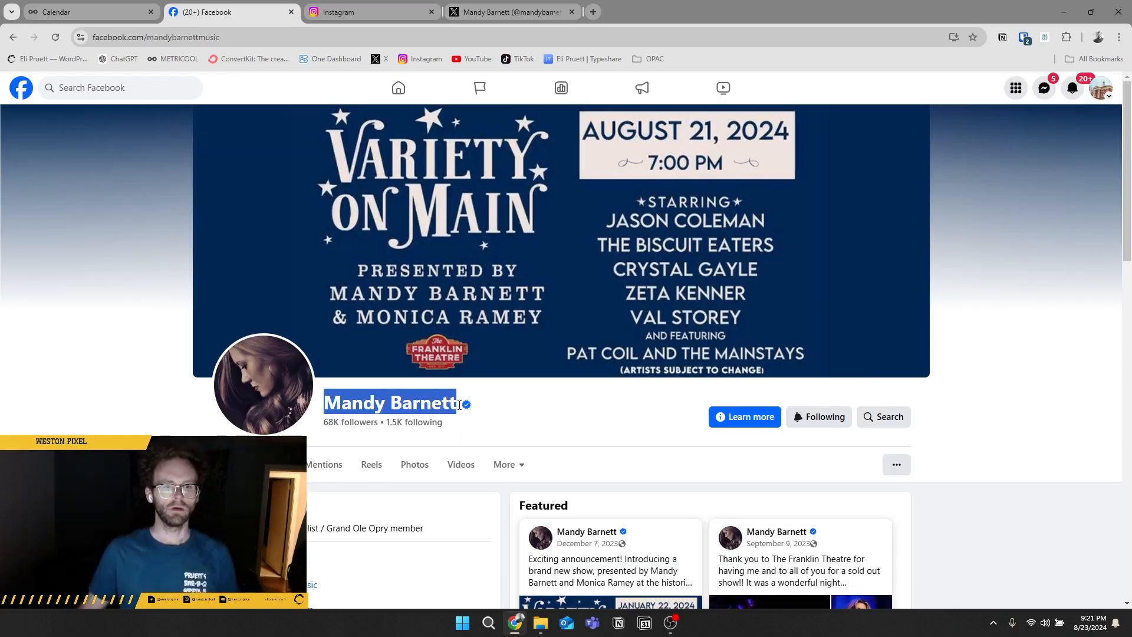
click(88, 12)
text(@man)
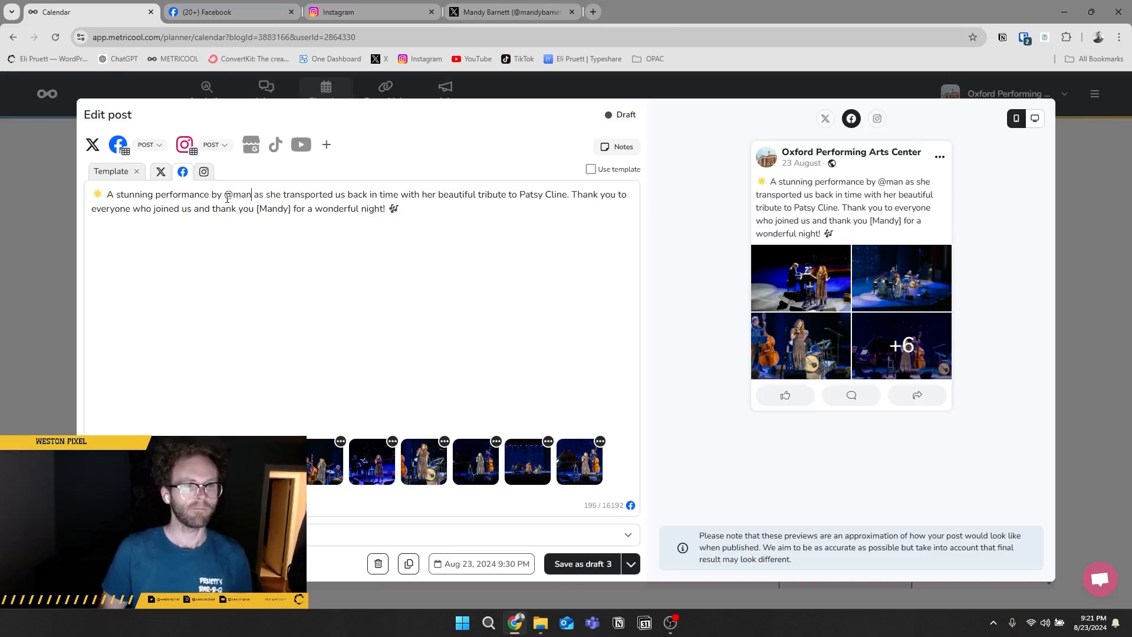
text(dy barnett)
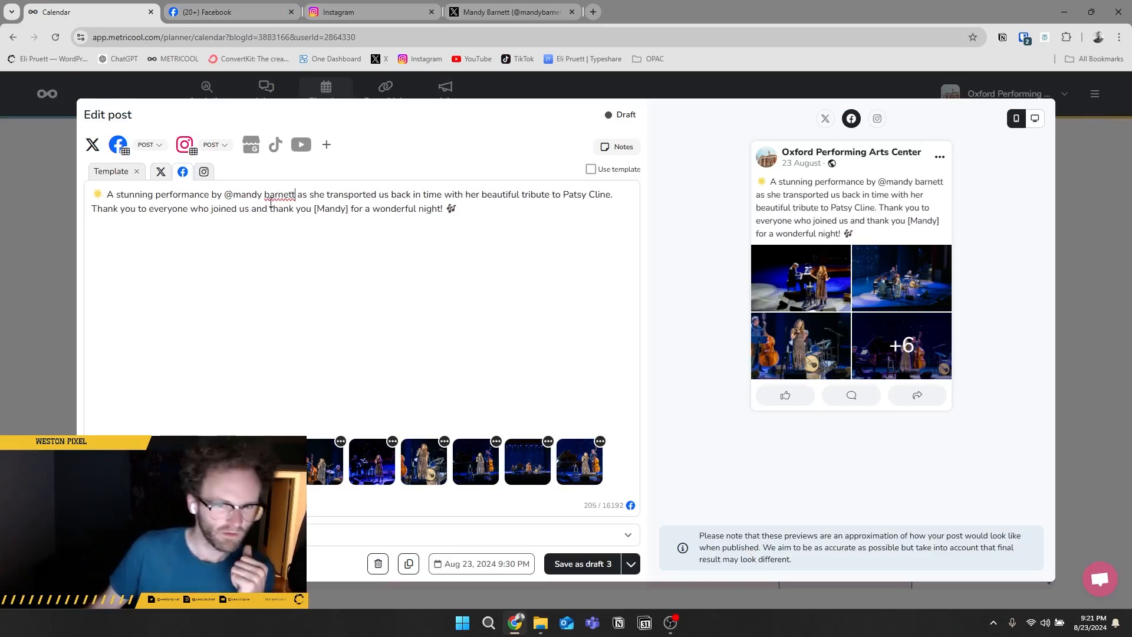
click(298, 218)
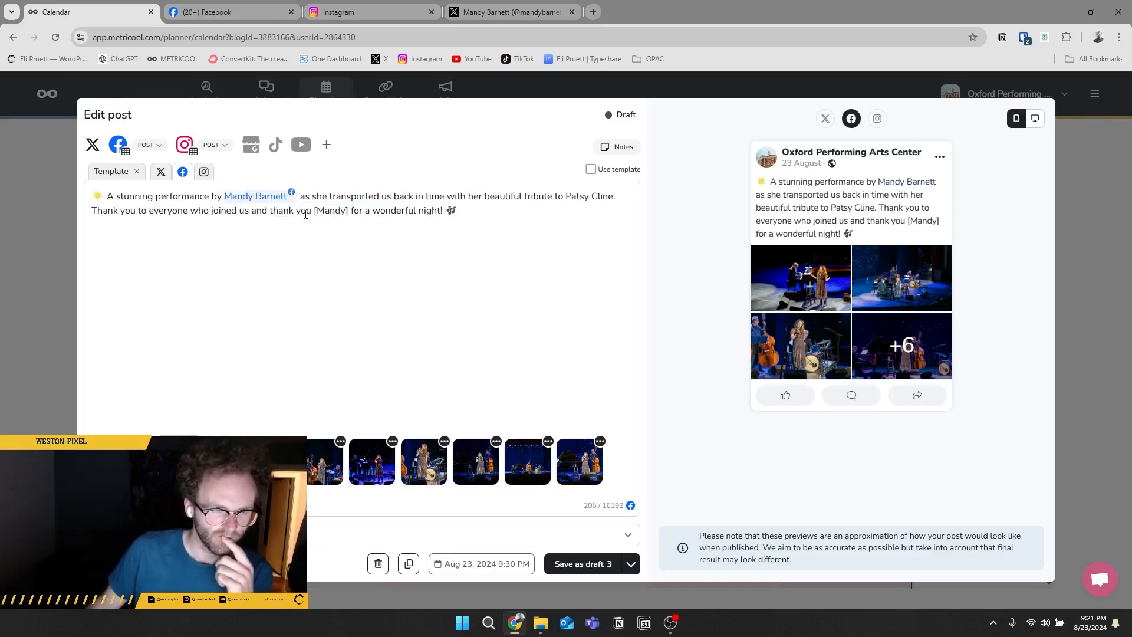
- Change [Mandy] to plain Mandy in the Facebook caption, and move the third photo to second place and the fifth to third
drag(314, 211, 348, 210)
text(Mandy)
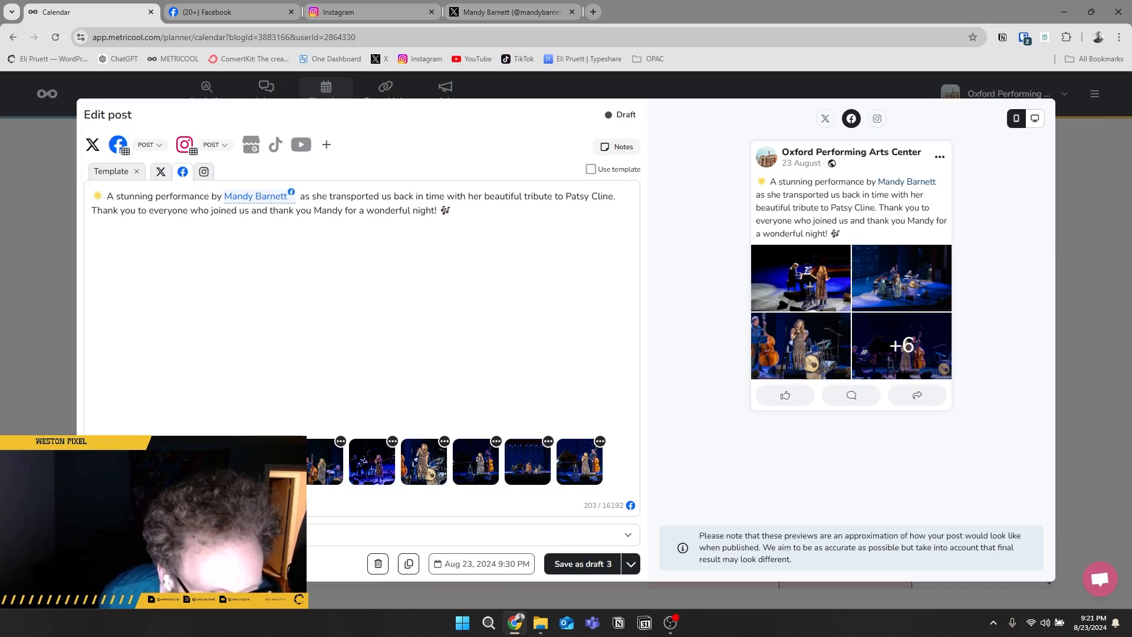
drag(216, 461, 164, 462)
drag(314, 467, 216, 462)
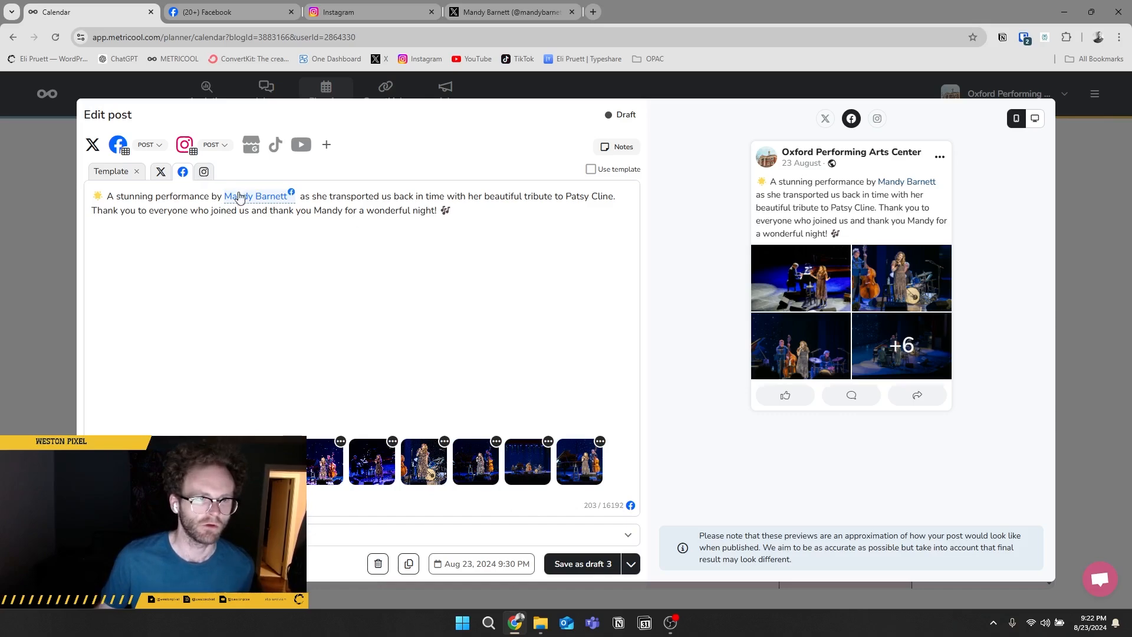
- Detach the post's Instagram version from the template, and switch the Instagram site to the oxfordpac account
click(204, 172)
click(365, 370)
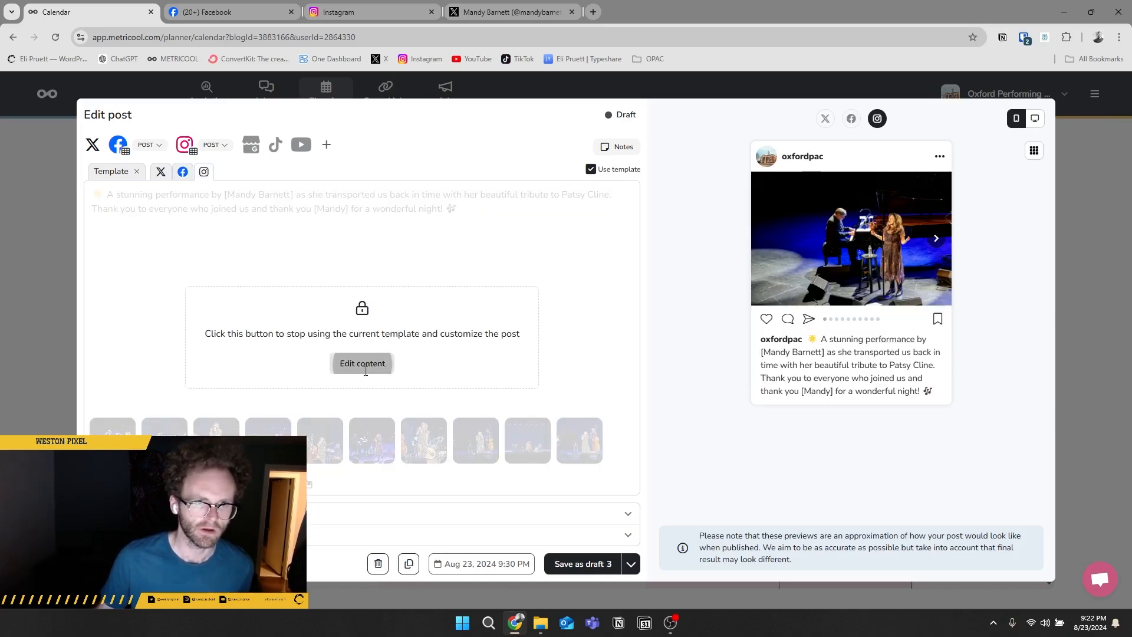
click(348, 12)
click(552, 426)
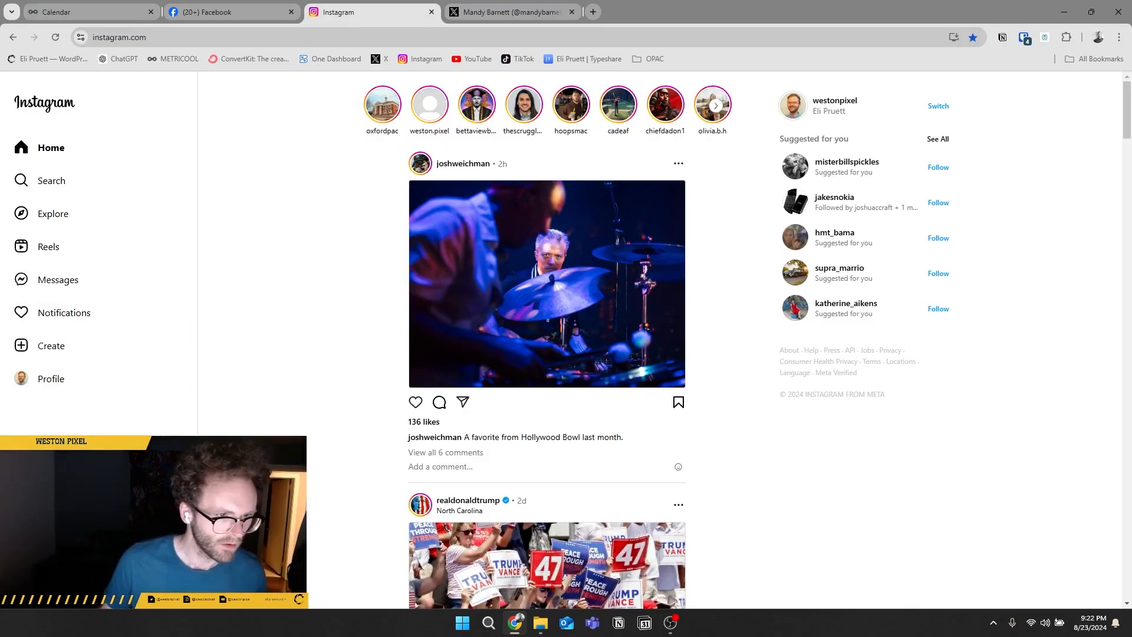
click(51, 581)
click(53, 499)
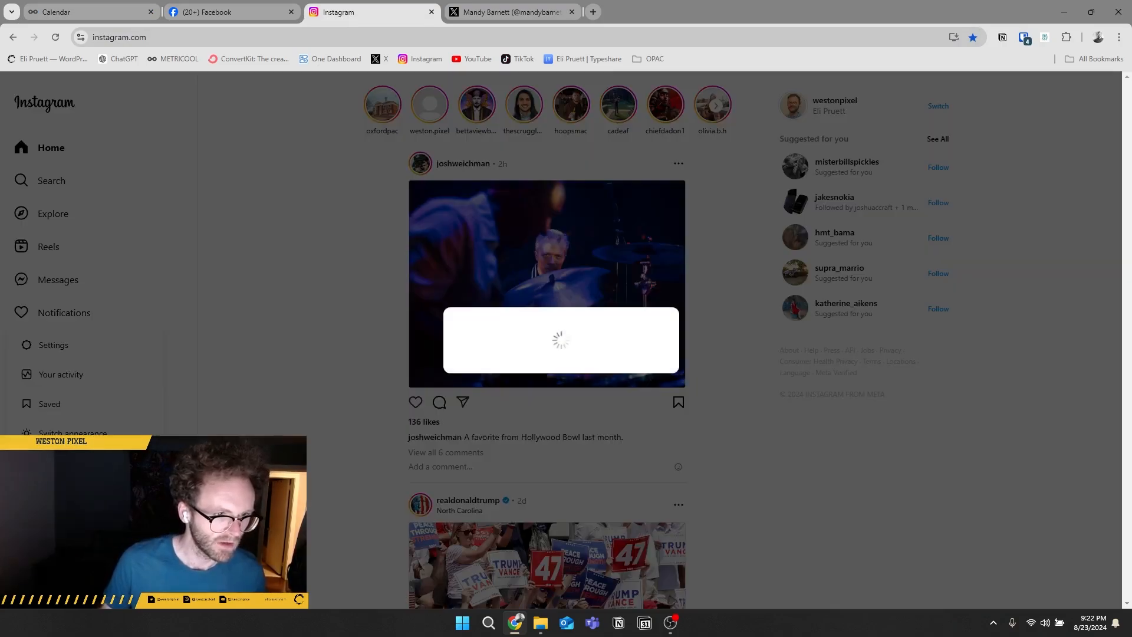
click(517, 368)
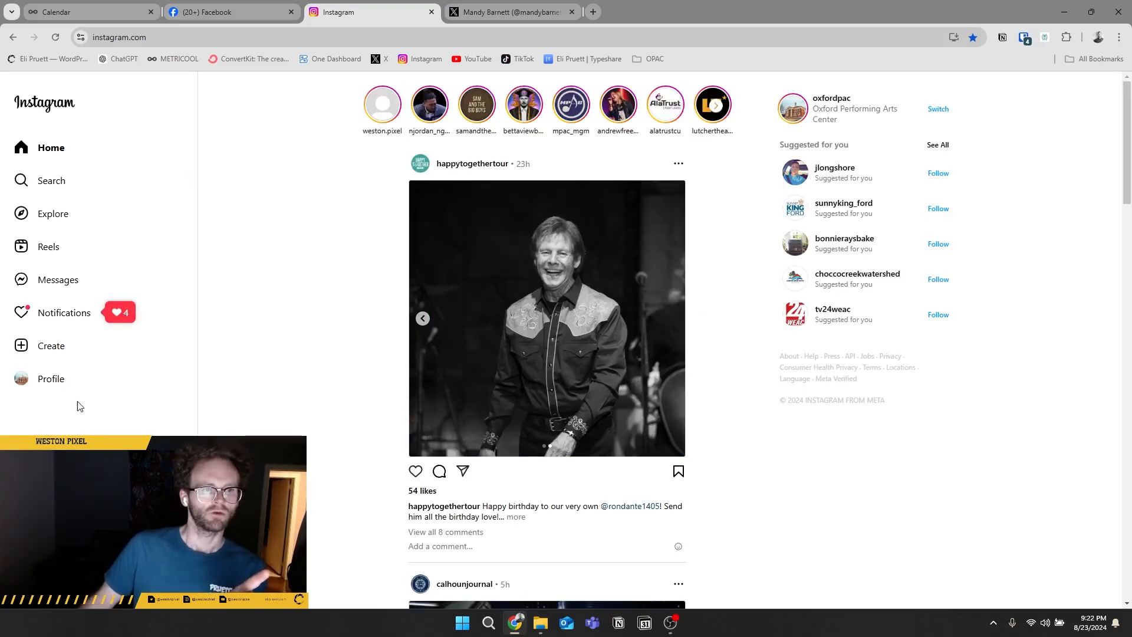
click(78, 384)
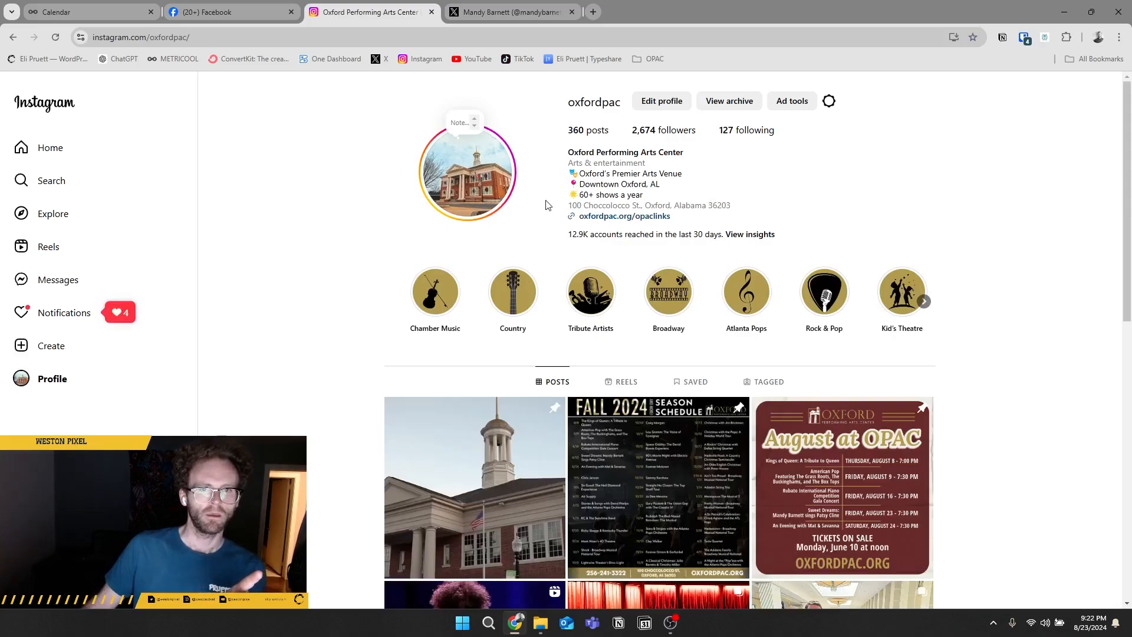
click(60, 181)
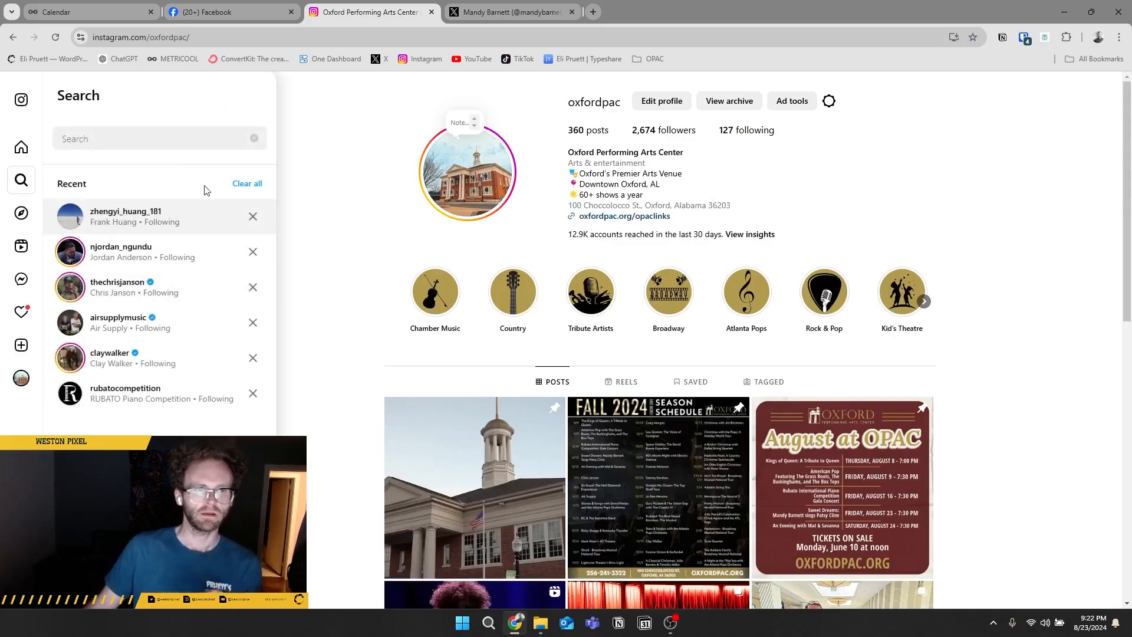
text(mandy)
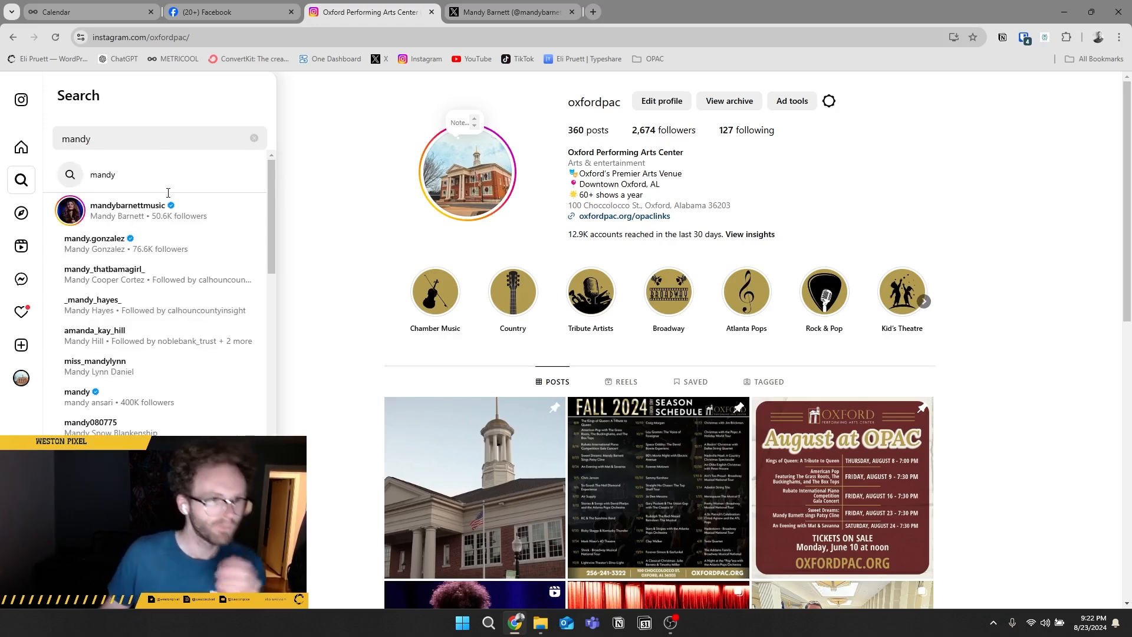
click(155, 210)
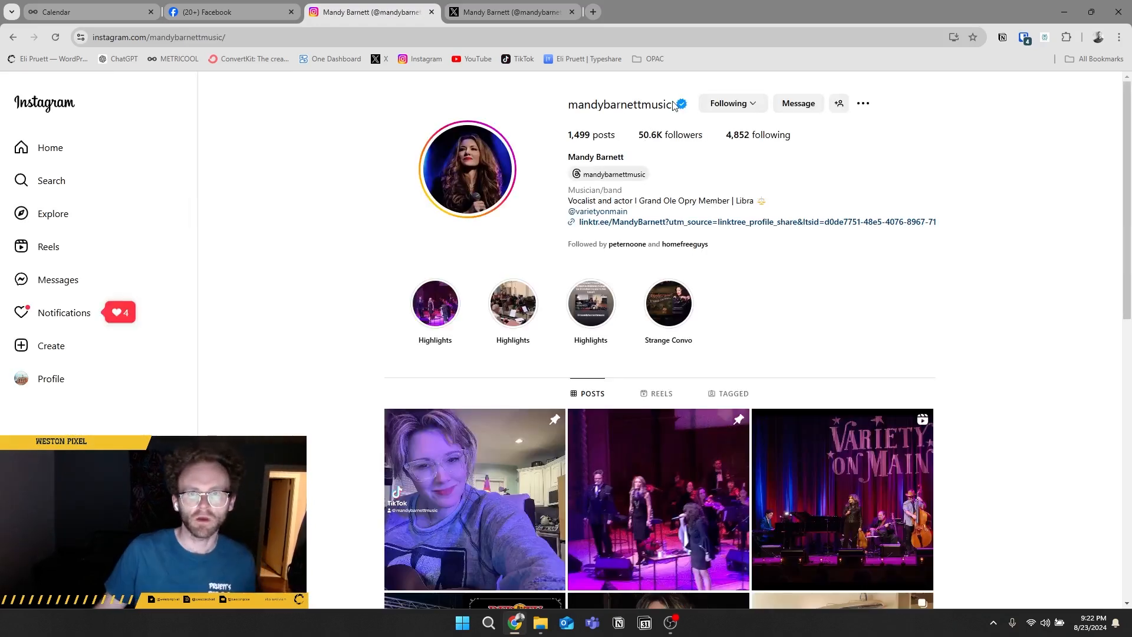
drag(671, 105, 571, 104)
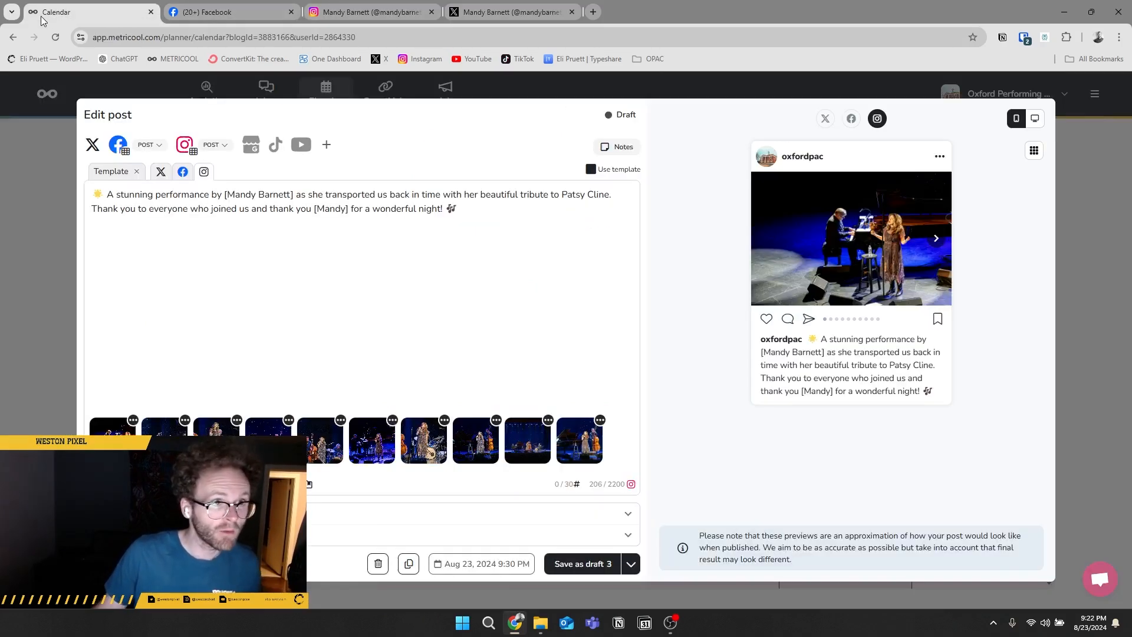
click(47, 14)
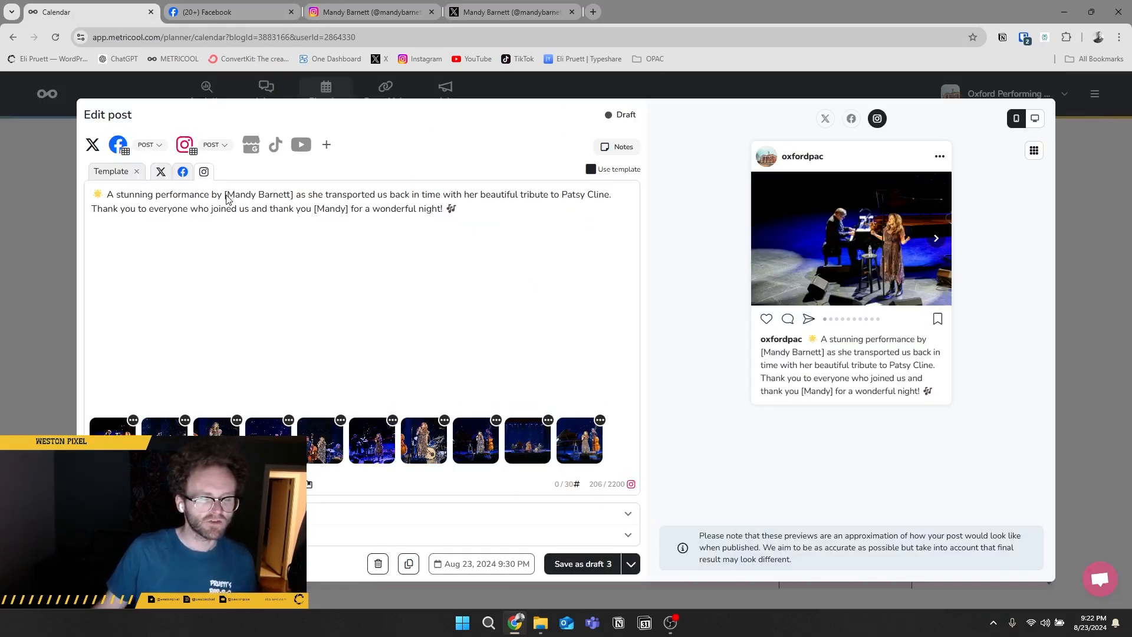
click(227, 194)
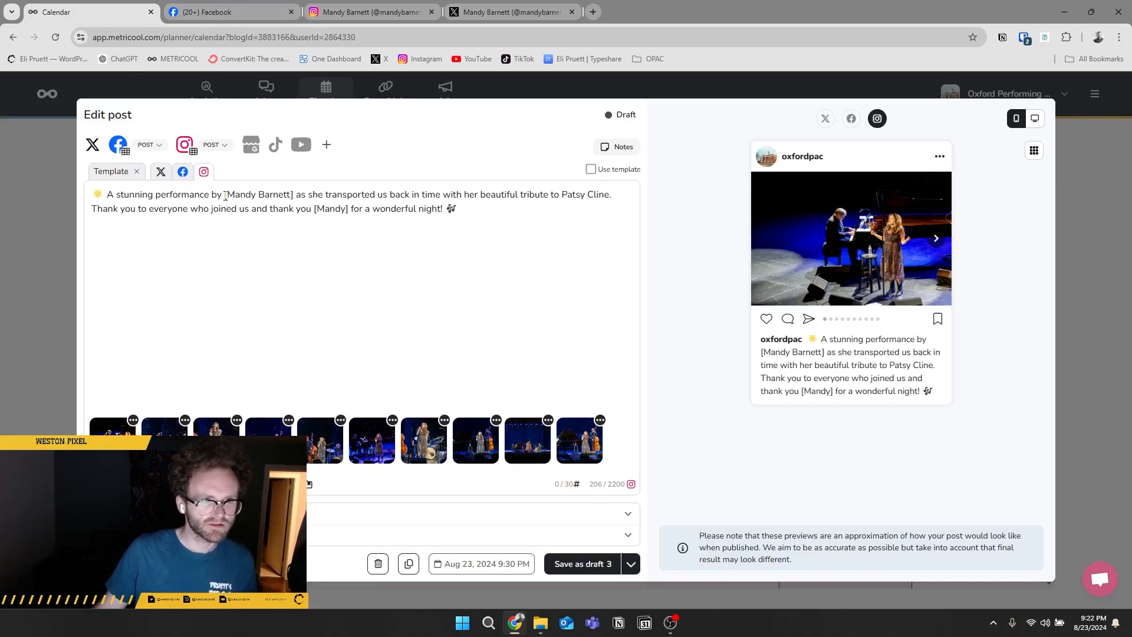
shift+click(292, 194)
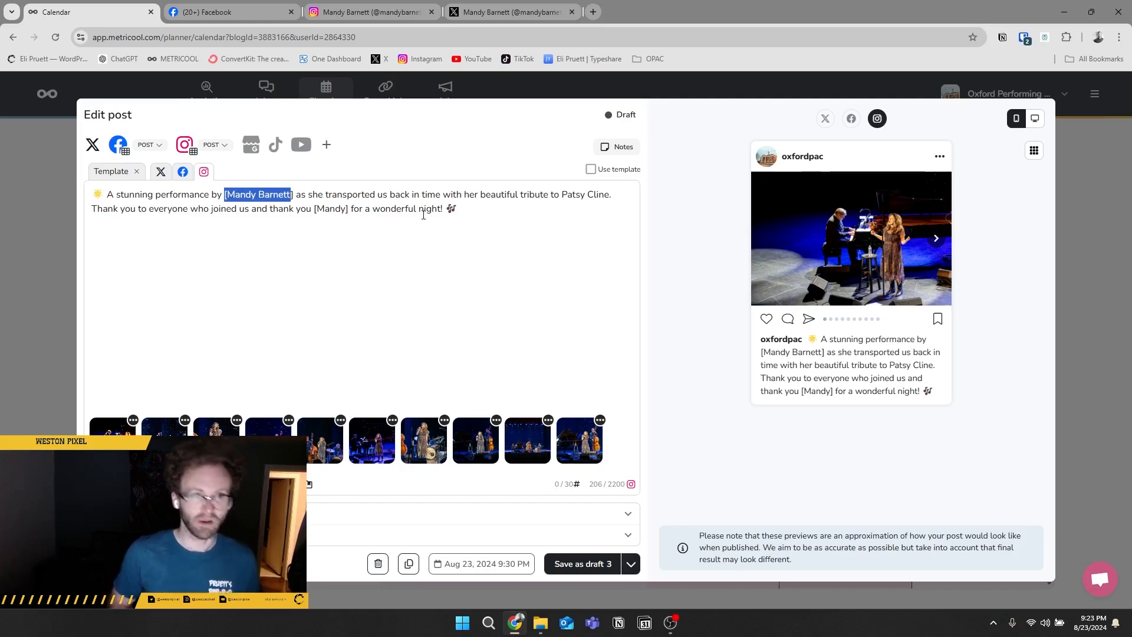
key(BackSpace)
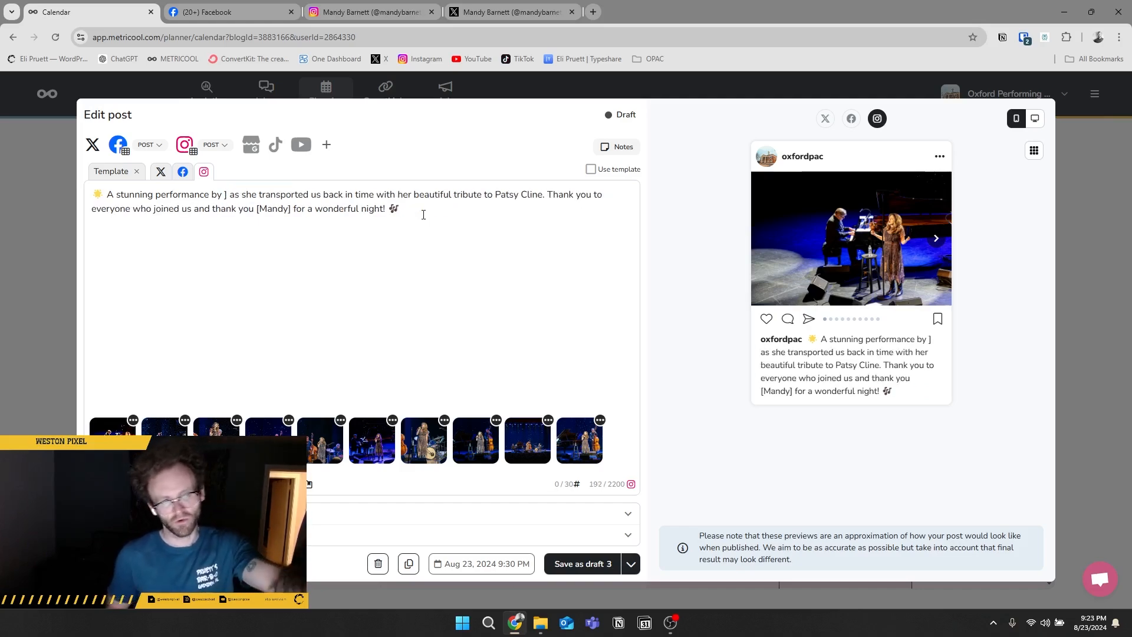
text(@mandybarnettmusic)
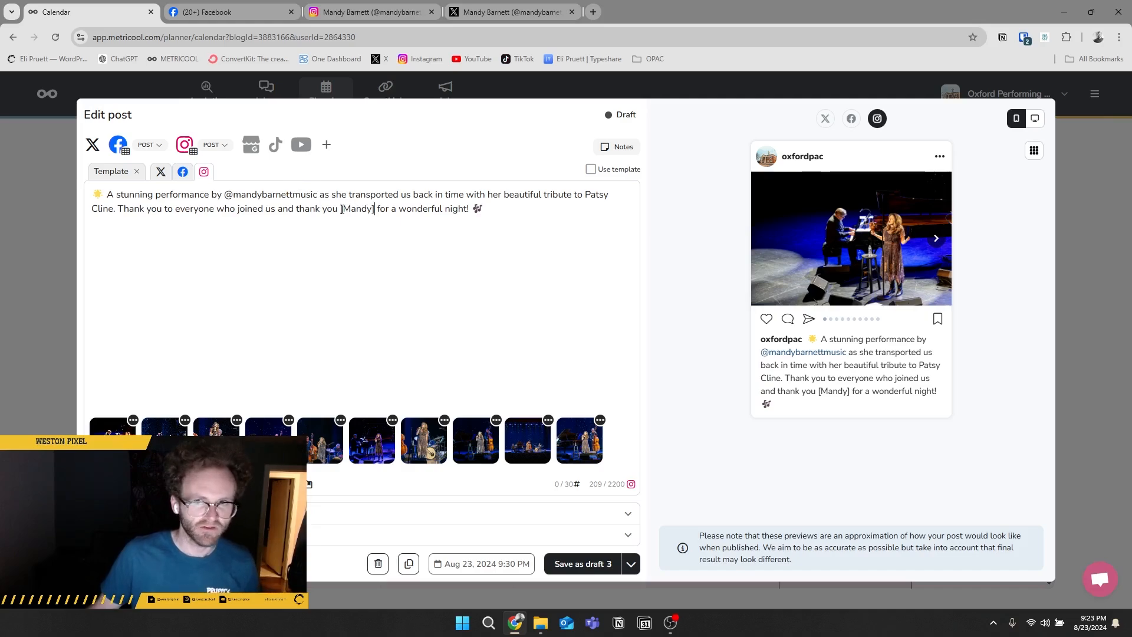
- Change the bracketed [Mandy] in the Instagram caption's closing sentence to plain Mandy
key(shift+Left)
key(shift+Left)
key(shift+Left)
key(shift+Left)
key(shift+Left)
key(shift+Left)
key(shift+Left)
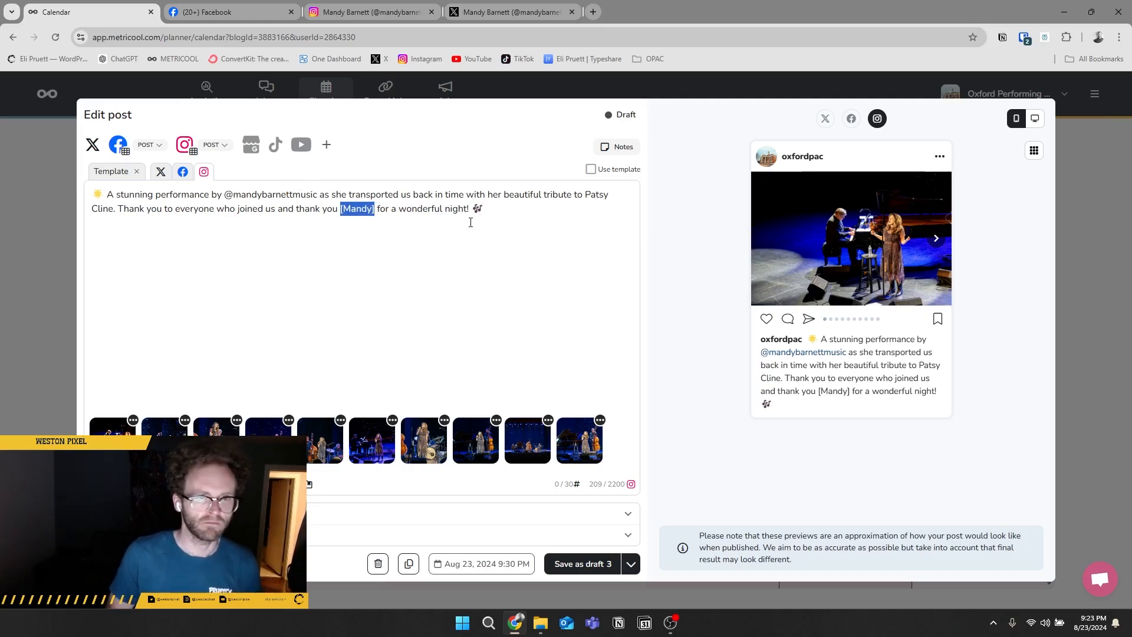
key(BackSpace)
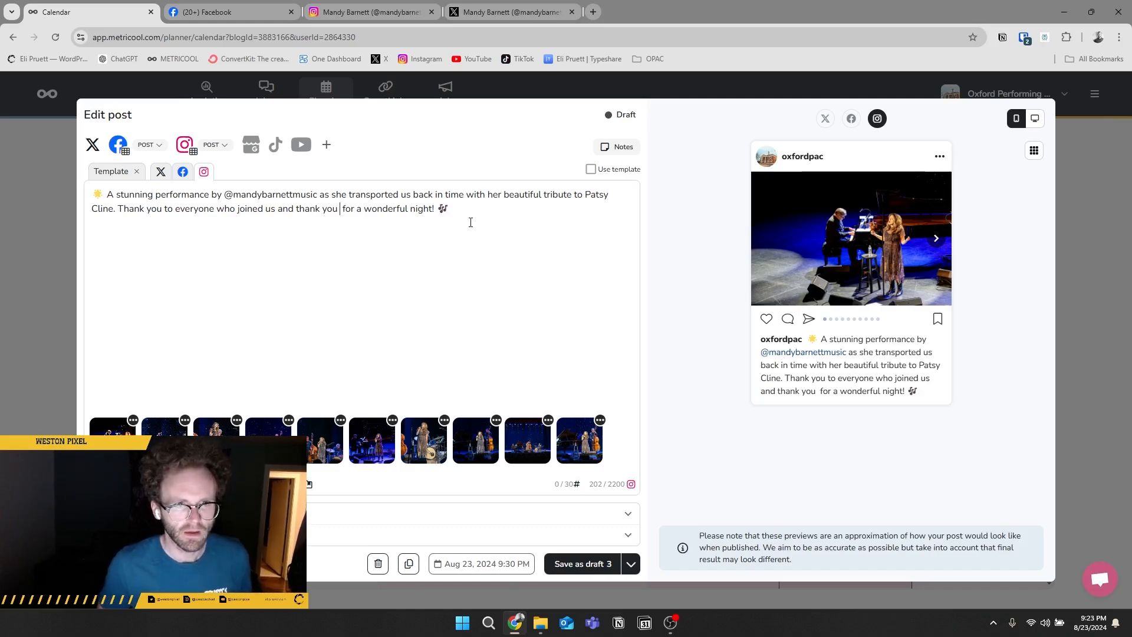
text(Mandy)
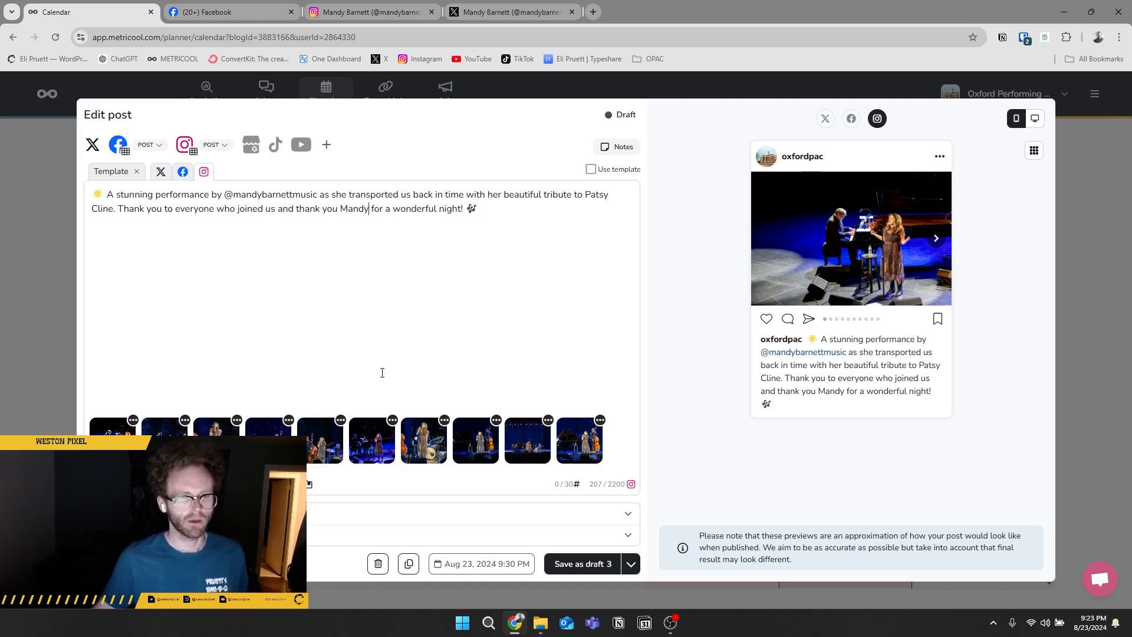
click(632, 563)
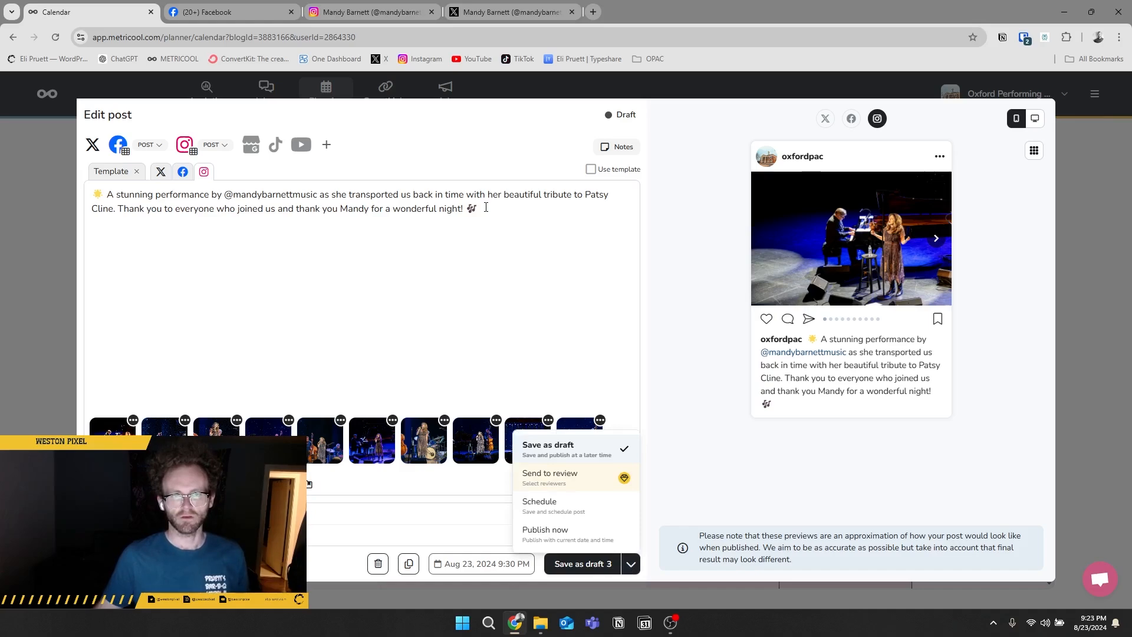
click(486, 207)
key(Return)
key(Return)
text(@westonpixel)
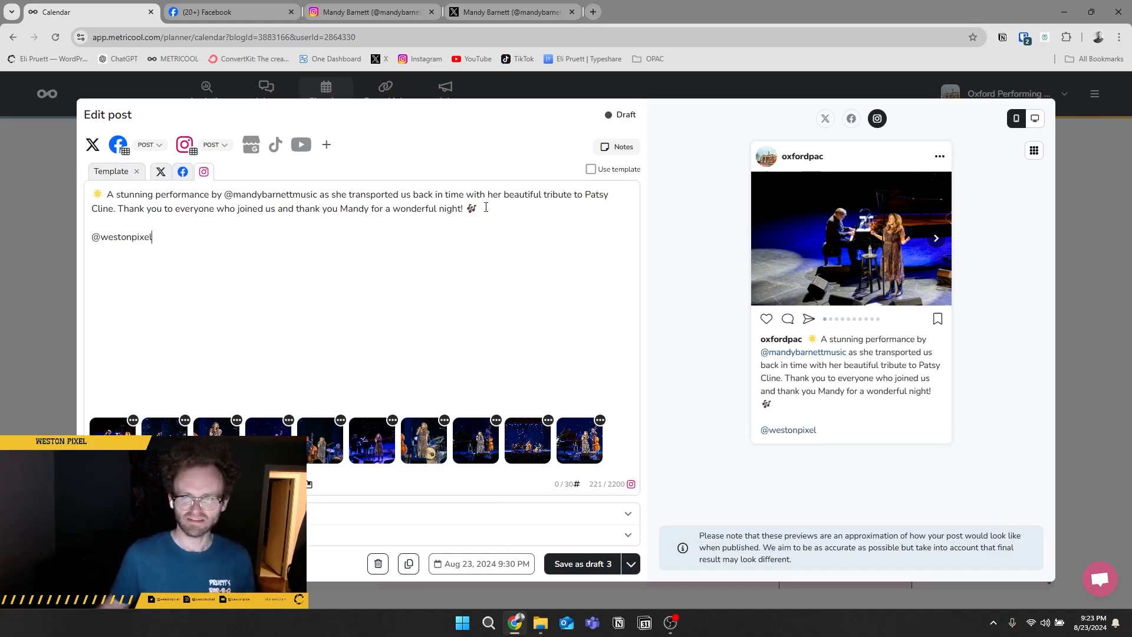
click(94, 238)
key(super+period)
text(camera)
key(Return)
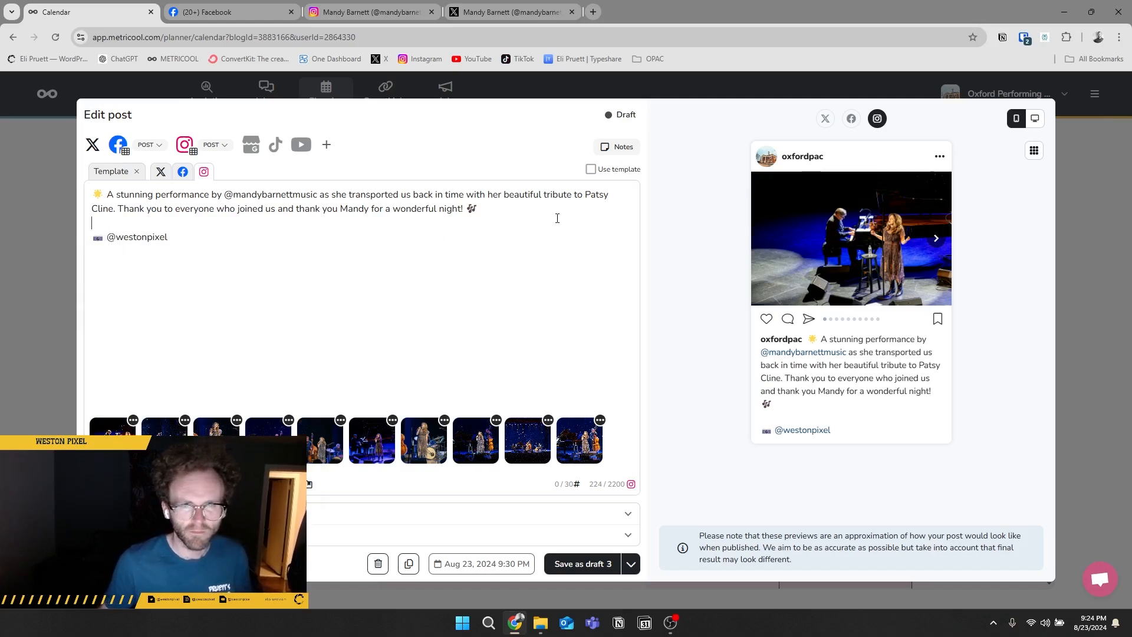
- Review the Facebook version, then change the post from draft to Schedule and schedule it on all three networks
click(181, 172)
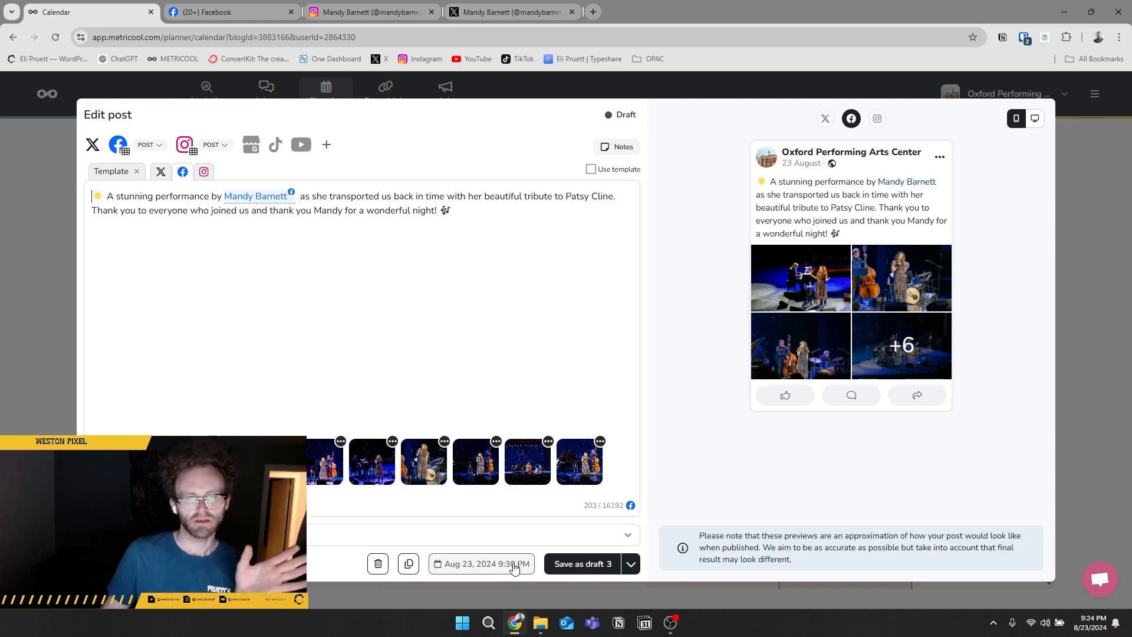
click(631, 564)
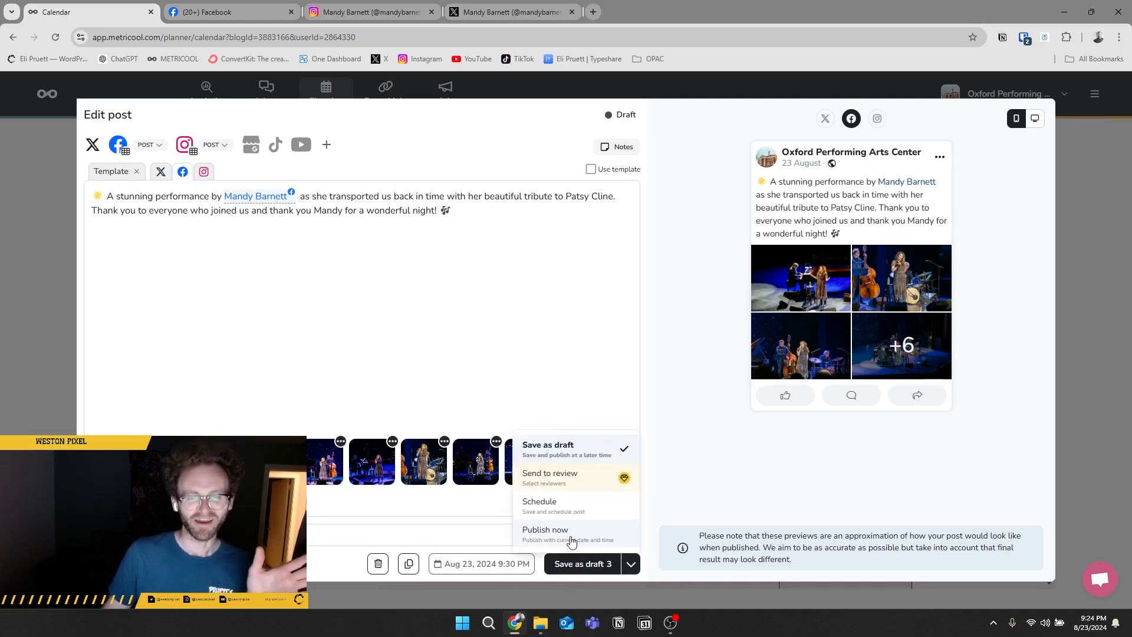
click(575, 503)
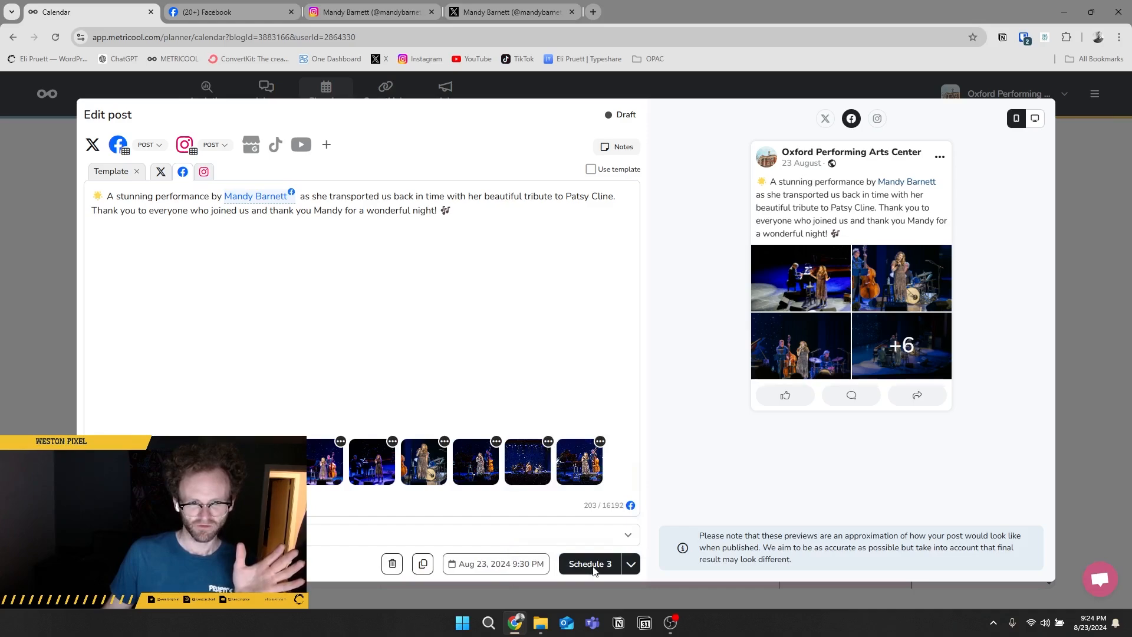
click(592, 564)
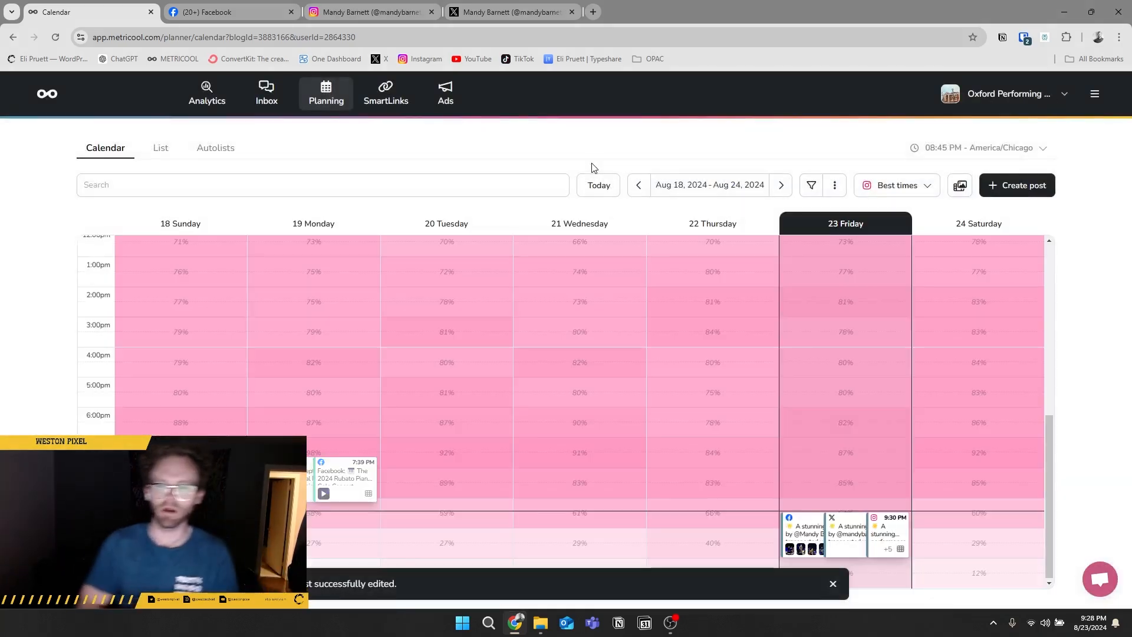
- Open Friday's scheduled 9:30 PM Instagram post for editing
click(887, 531)
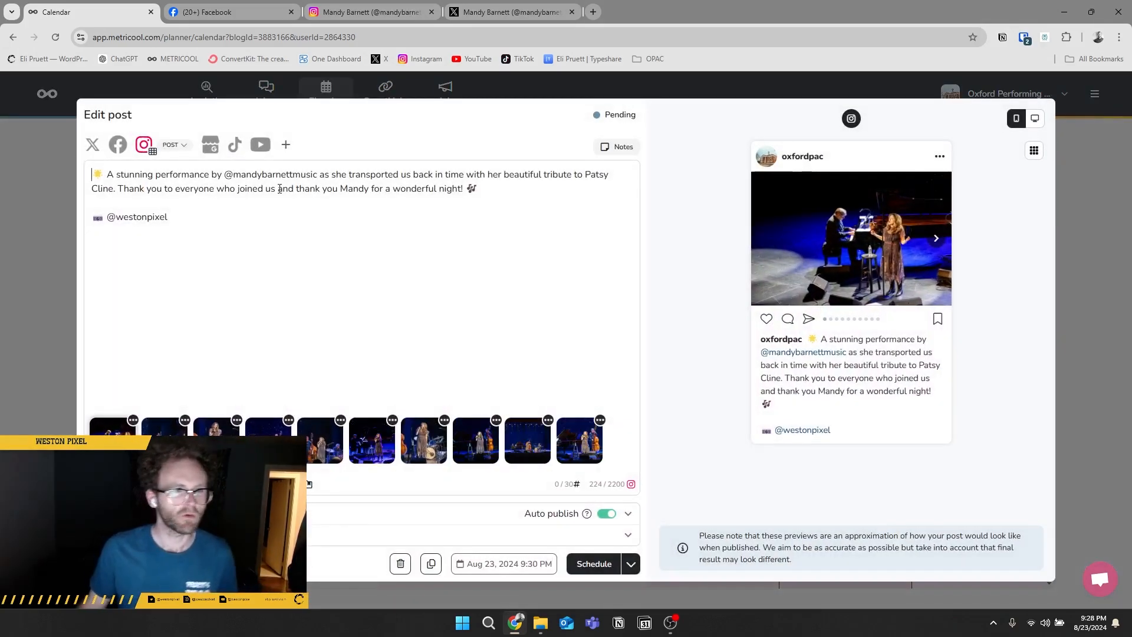
drag(169, 217, 92, 217)
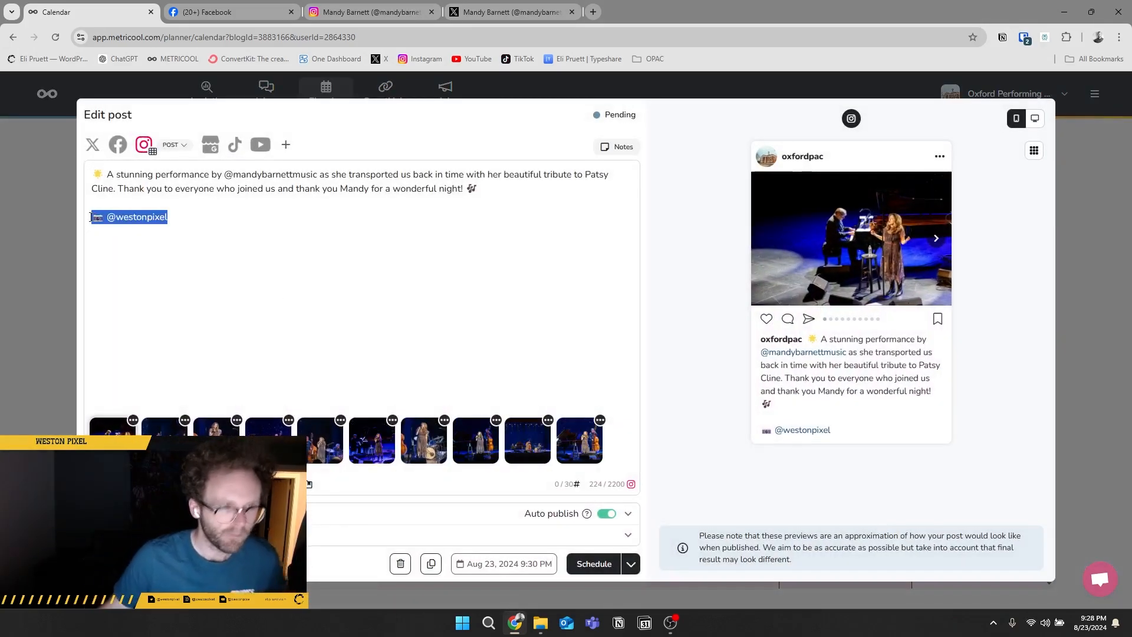
key(BackSpace)
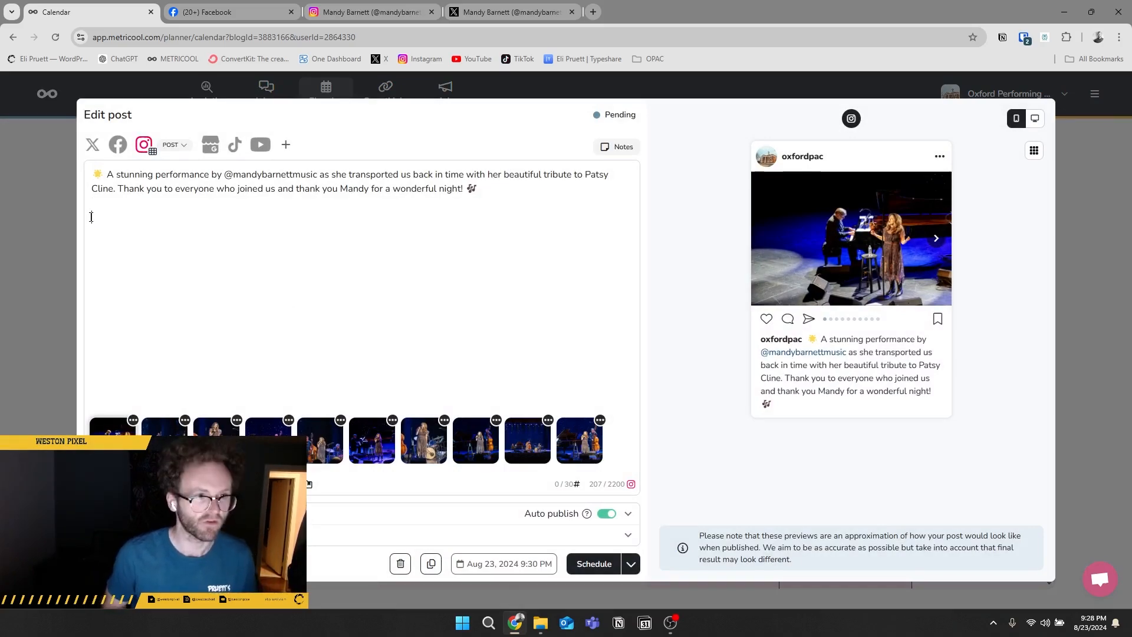
key(ctrl+z)
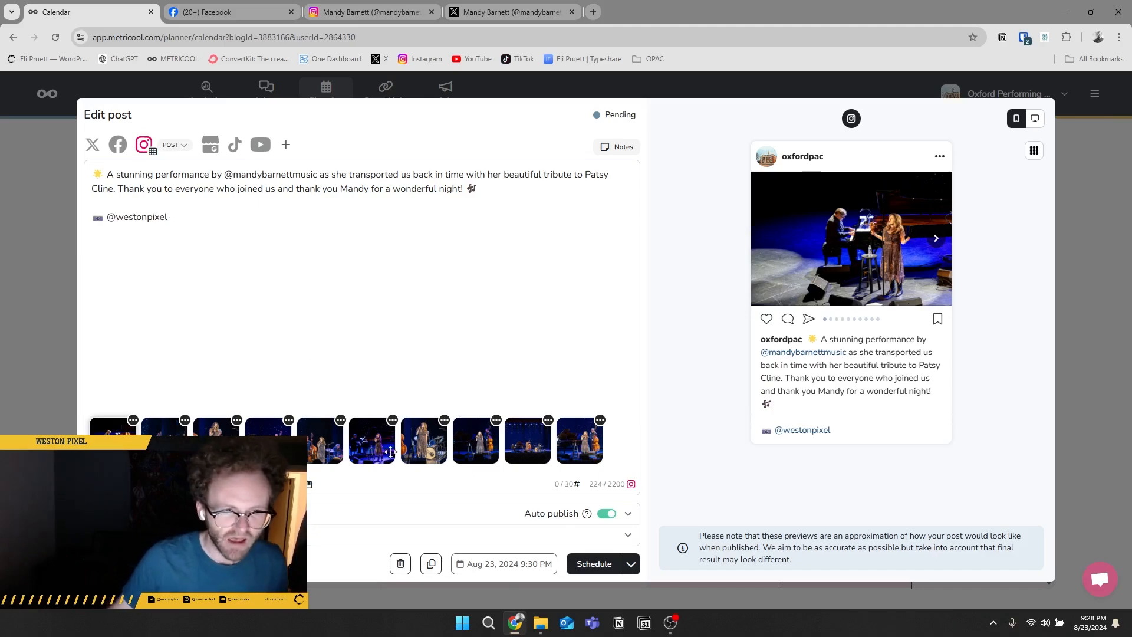
- Add mandybarnettmusic as a collaborator on the Instagram post, schedule it again, and dismiss the notification
click(352, 534)
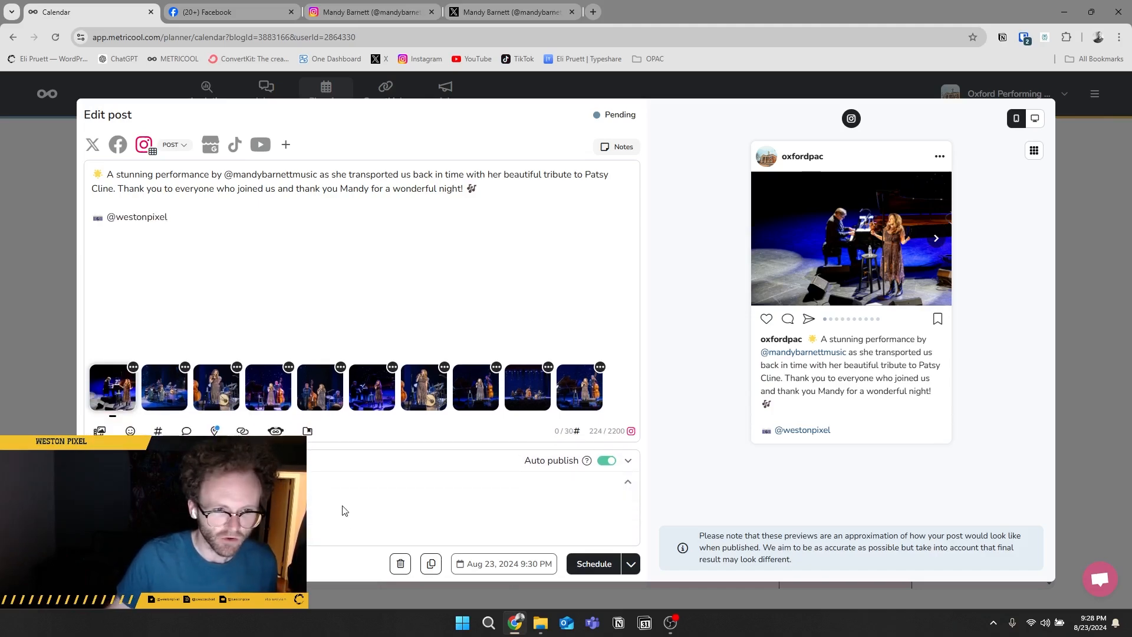
click(242, 430)
click(484, 366)
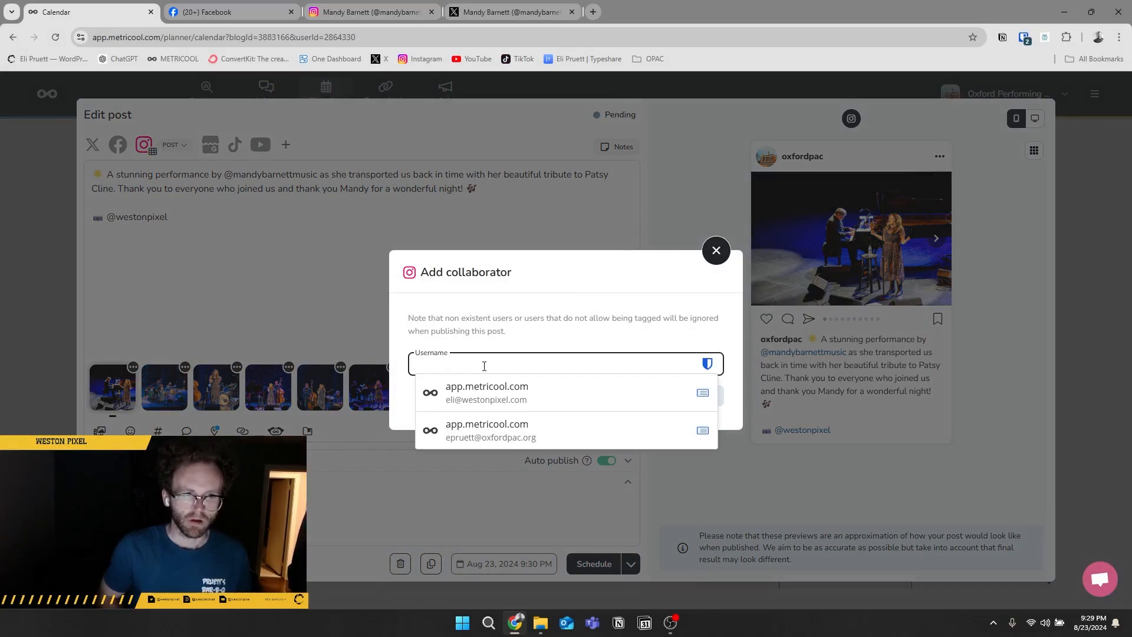
text(mandybarnettmusi)
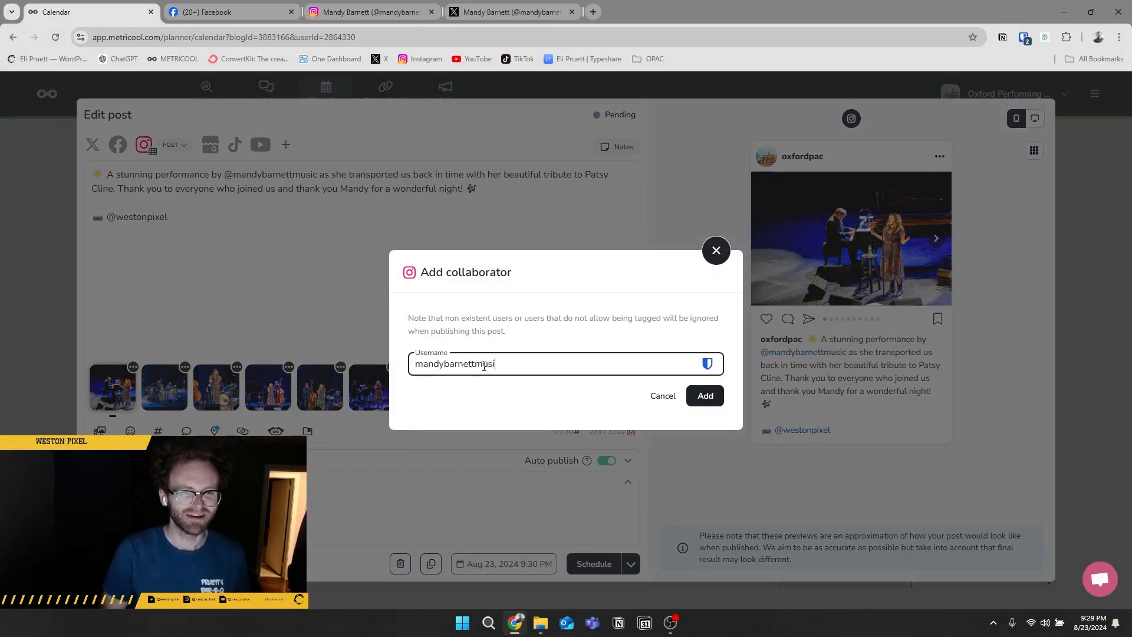
text(c)
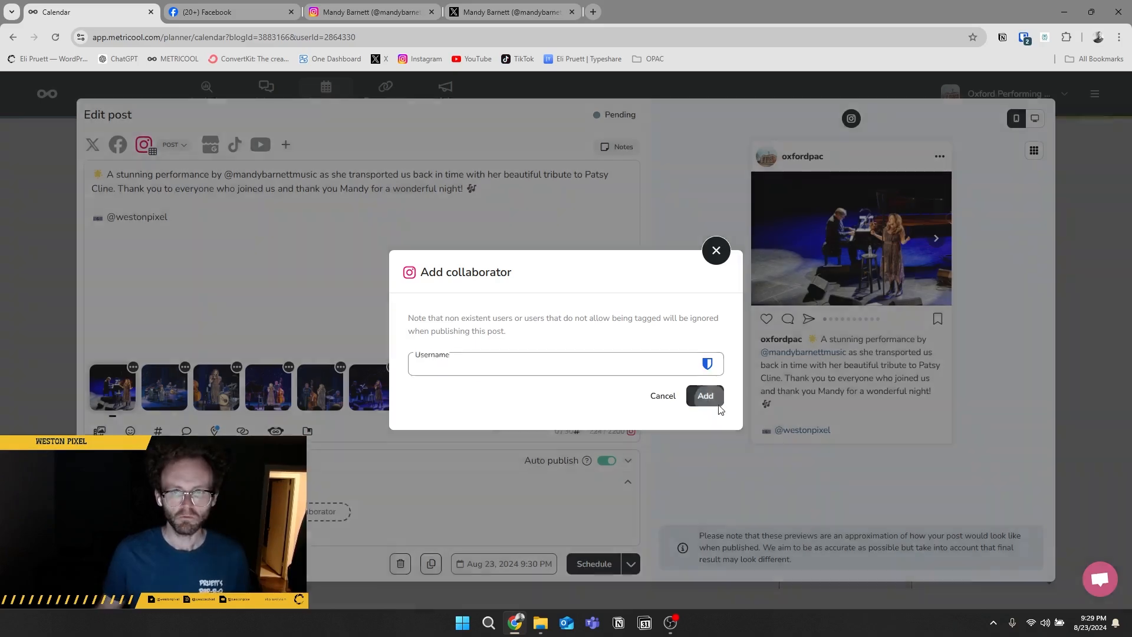
click(705, 396)
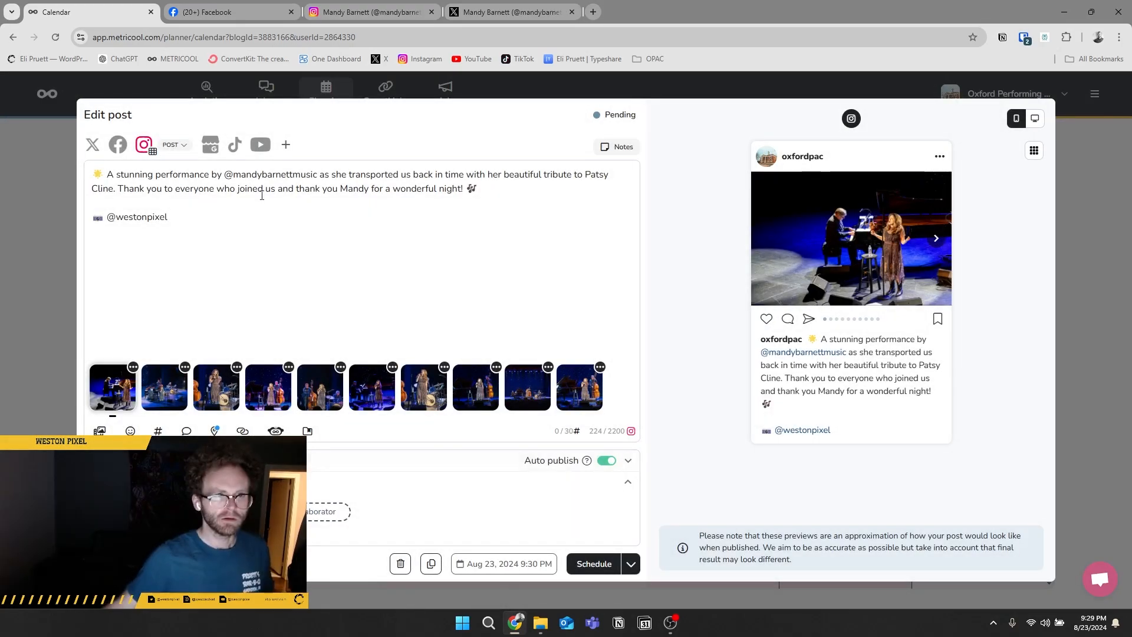
click(599, 561)
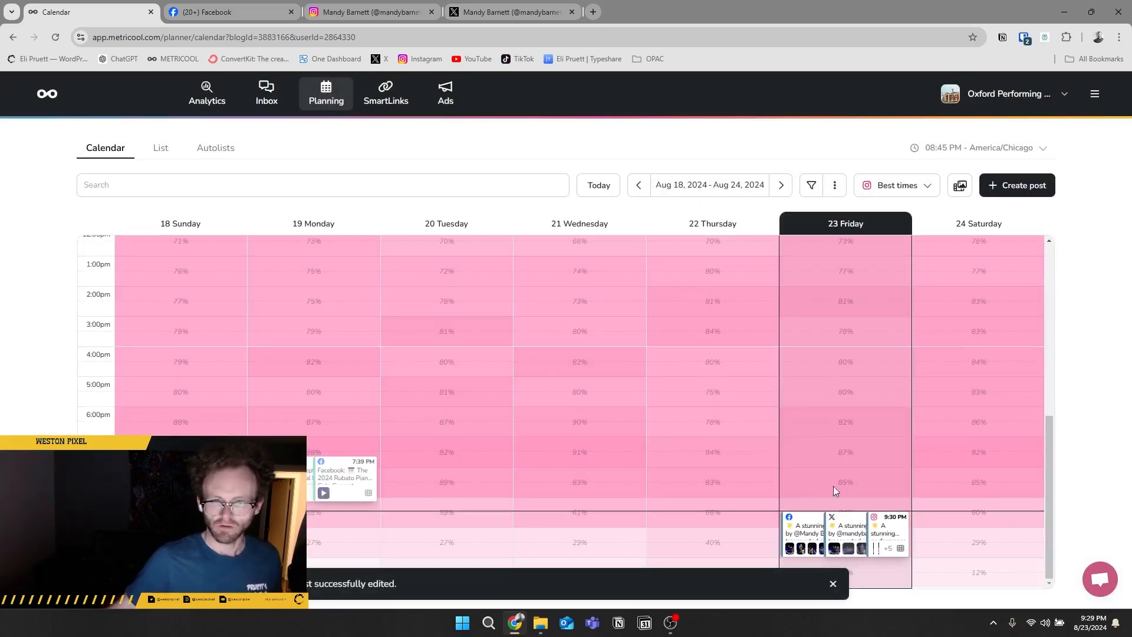
click(833, 583)
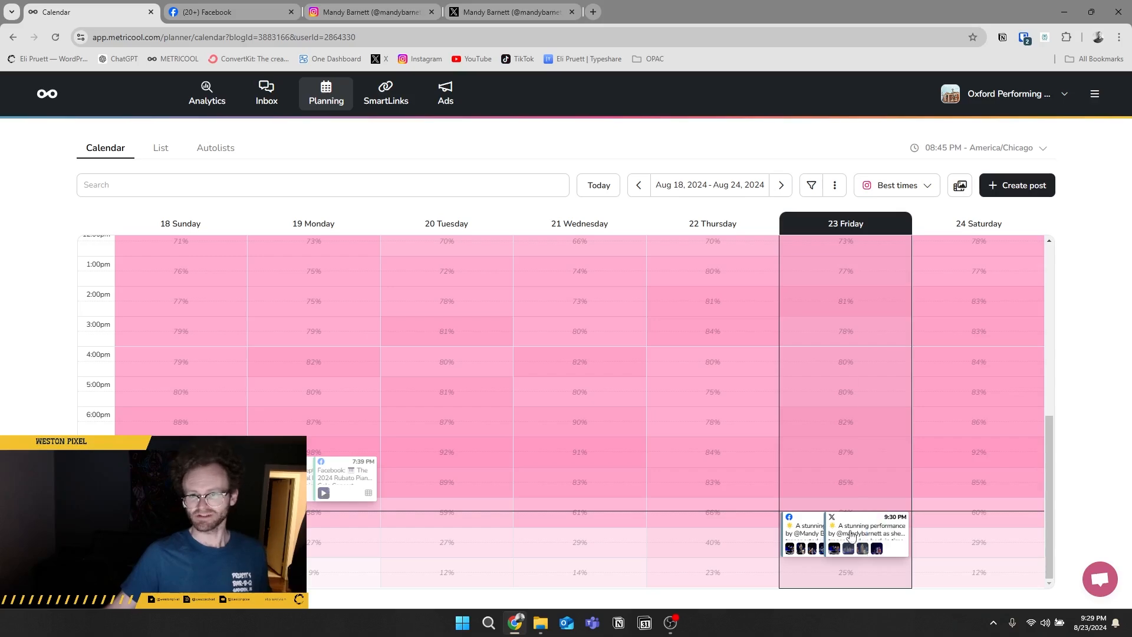
- Open the analytics for Oxford Performing Arts Center's Facebook page and examine the growth overview
mouse_move(802, 531)
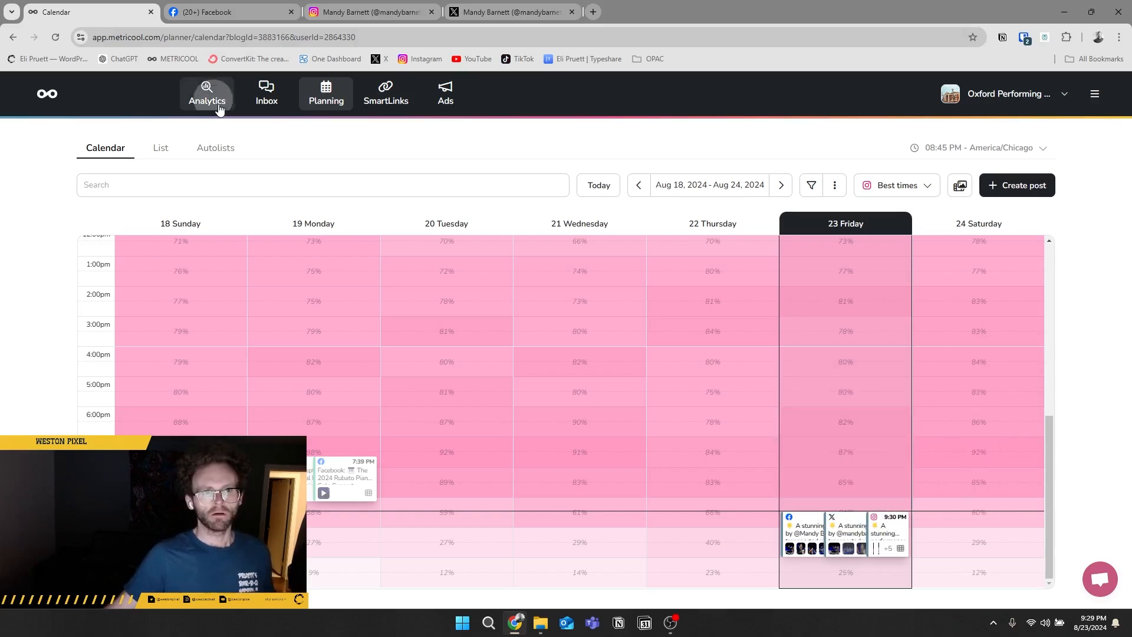
click(203, 95)
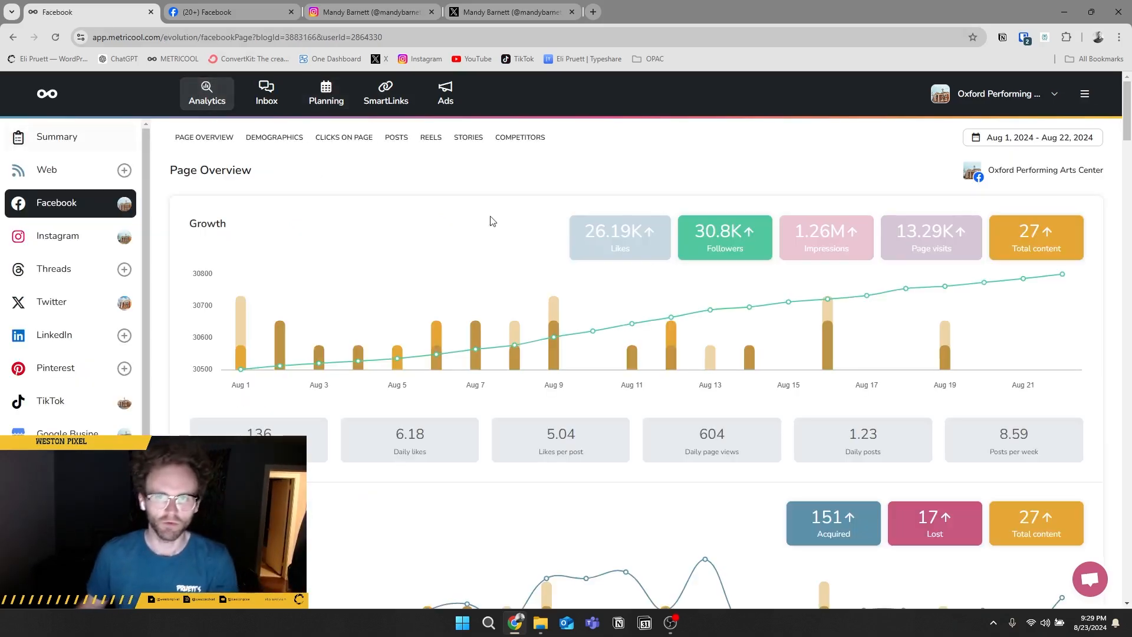
mouse_move(842, 237)
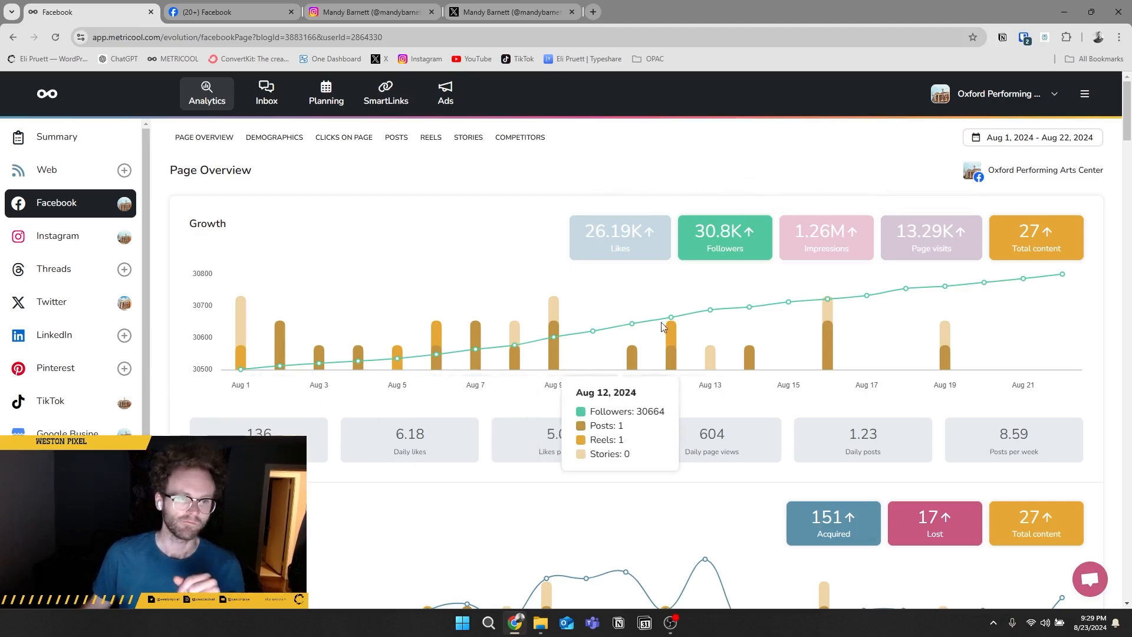
mouse_move(583, 231)
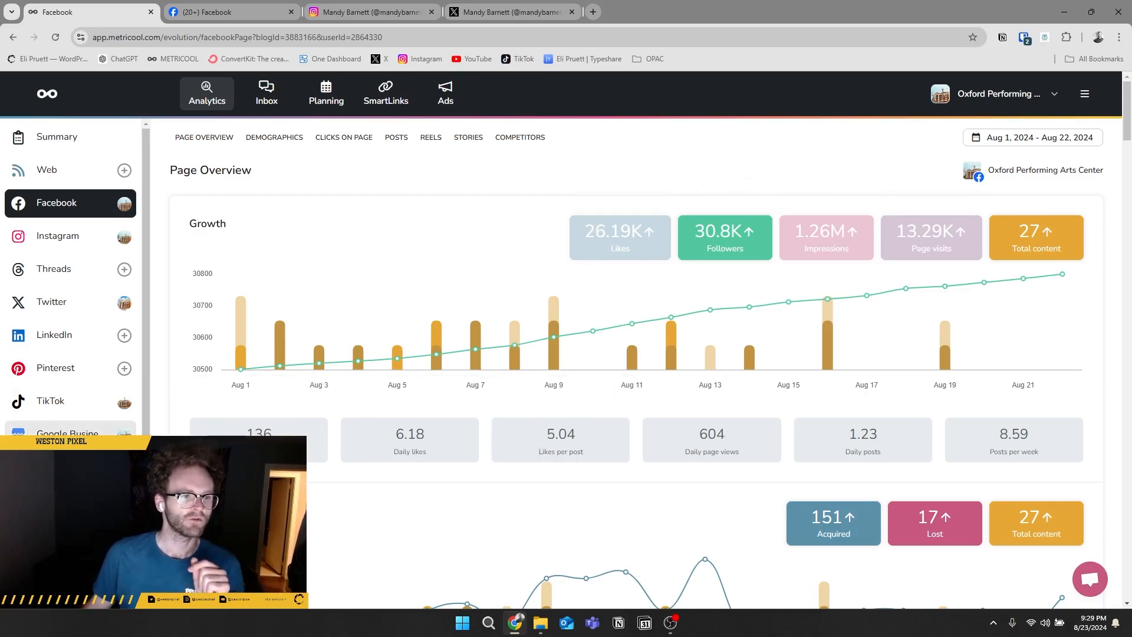
- Switch to the Weston Pixel LLC brand and examine the posts in its planning calendar for the week of Aug 18, 2024
click(997, 93)
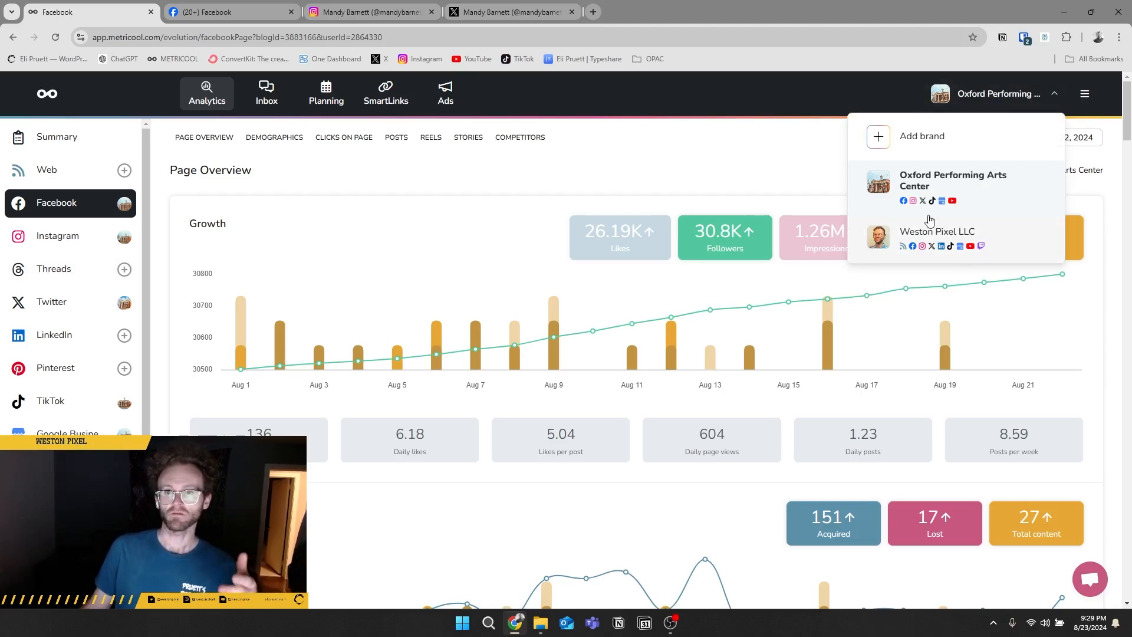
click(946, 235)
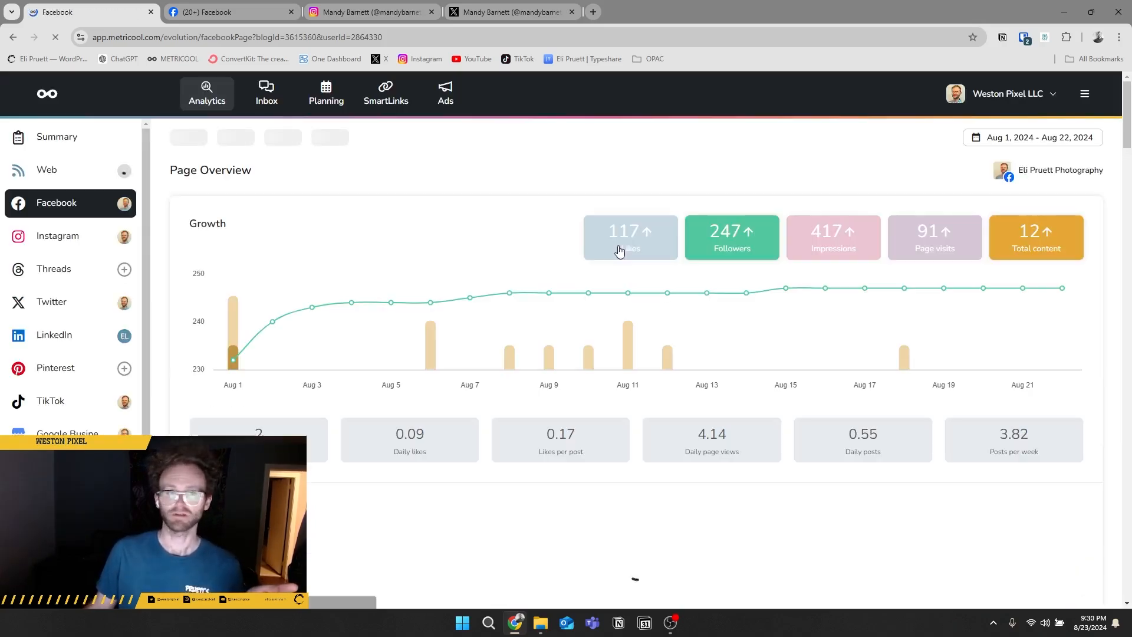
click(346, 105)
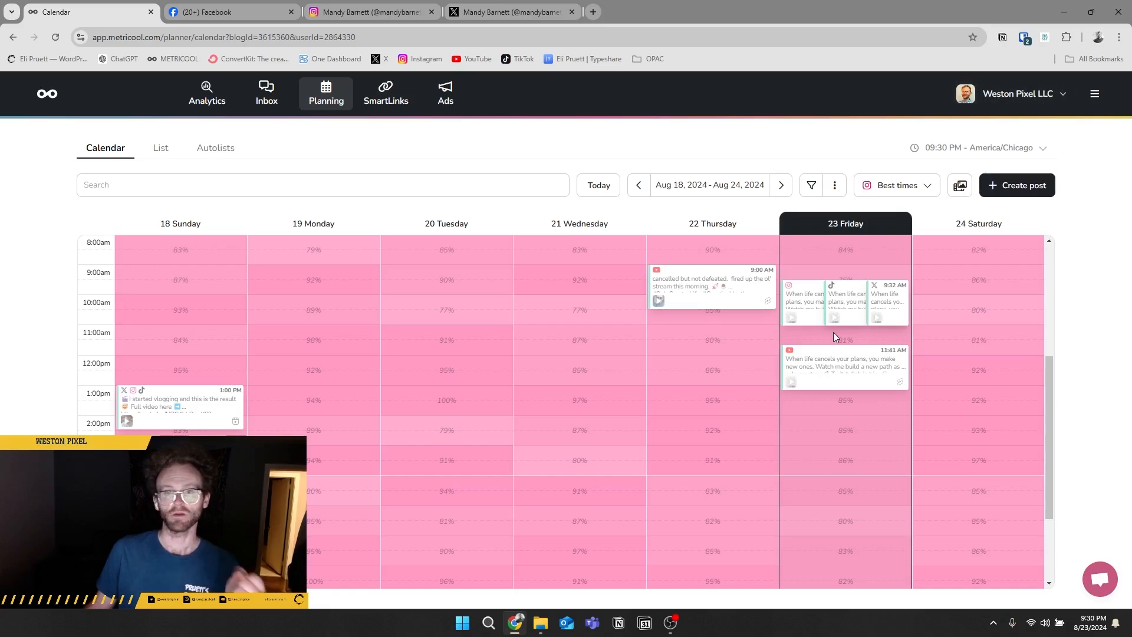
scroll(833, 331, down, 2)
scroll(833, 331, up, 4)
mouse_move(819, 372)
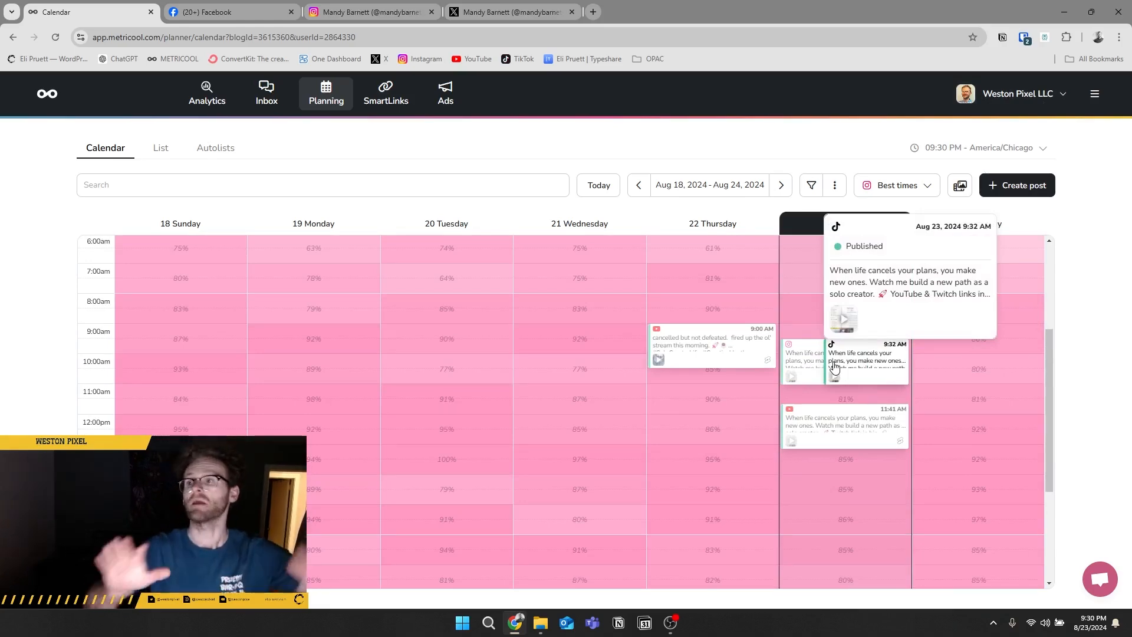
scroll(832, 413, down, 2)
scroll(831, 415, up, 3)
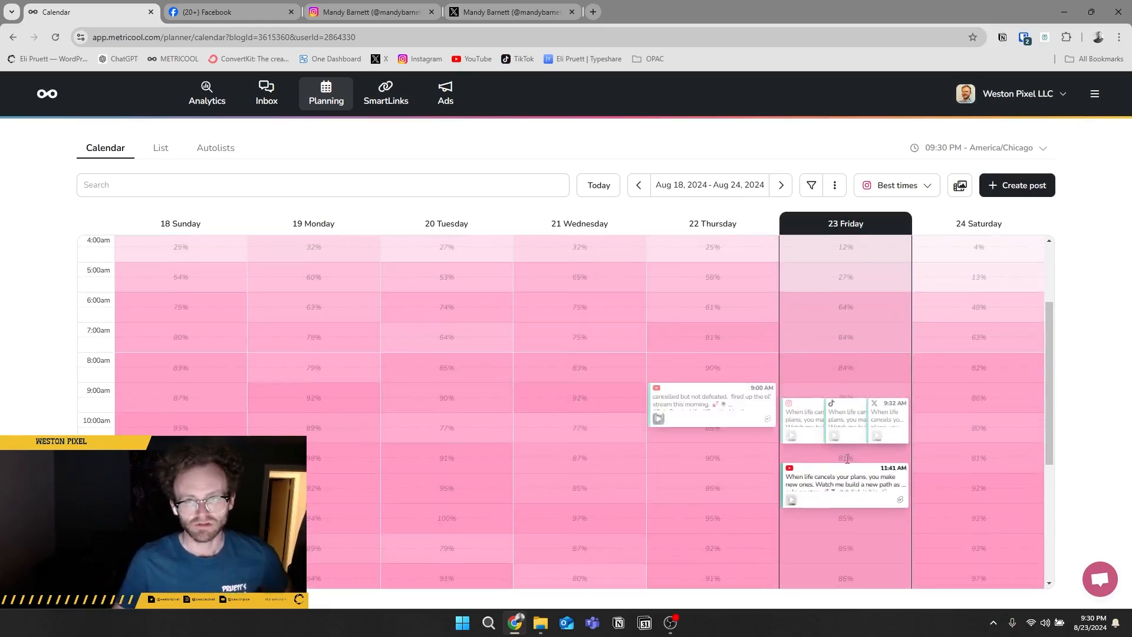
mouse_move(890, 413)
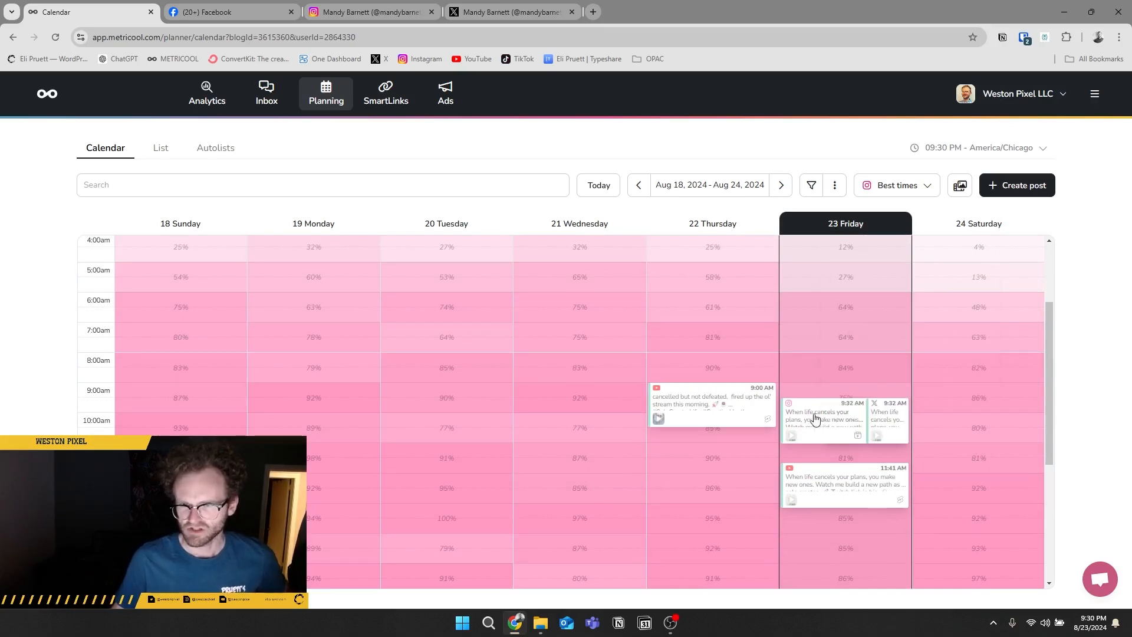
- Switch the planning calendar to day view, show the best-times options, and examine Friday, Aug 23's posts and Instagram best times
click(834, 185)
mouse_move(787, 235)
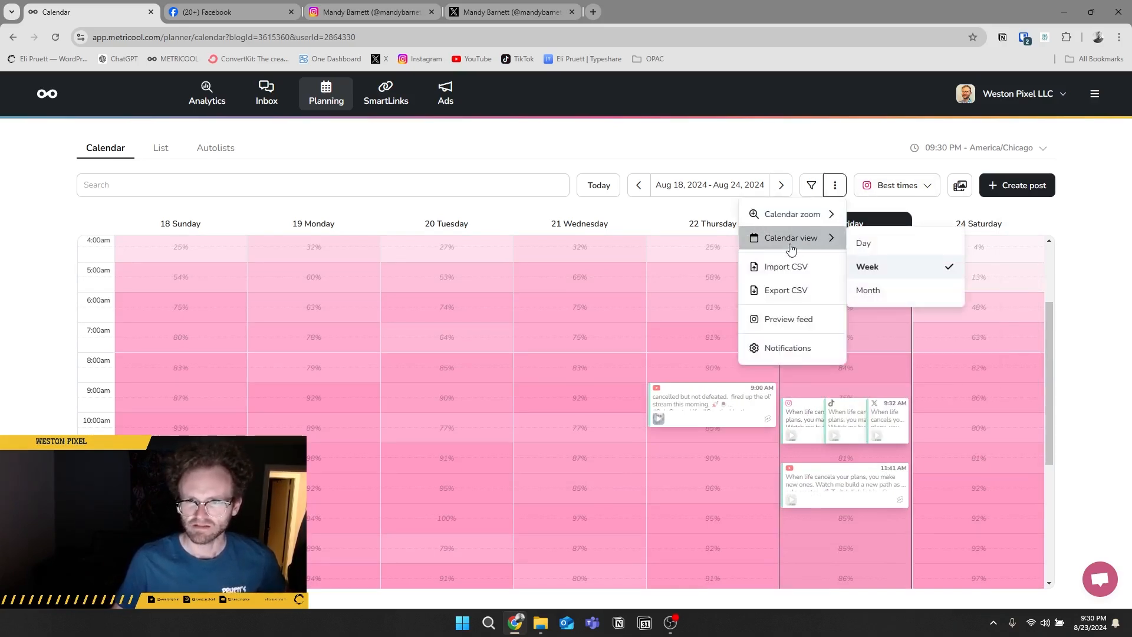
click(892, 244)
click(915, 185)
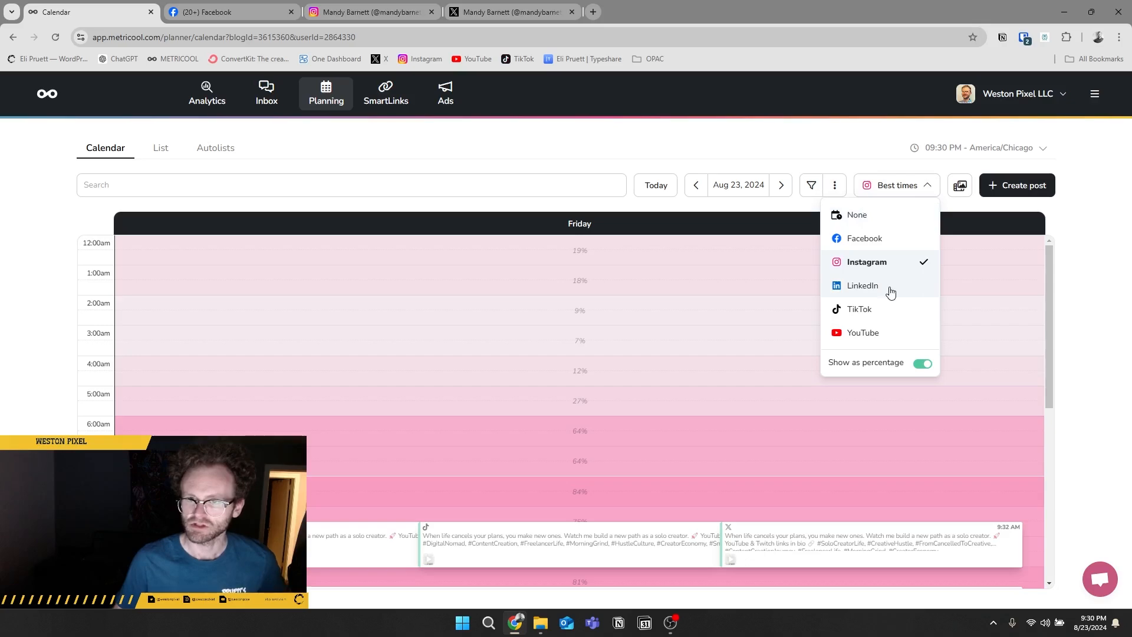
scroll(586, 391, down, 2)
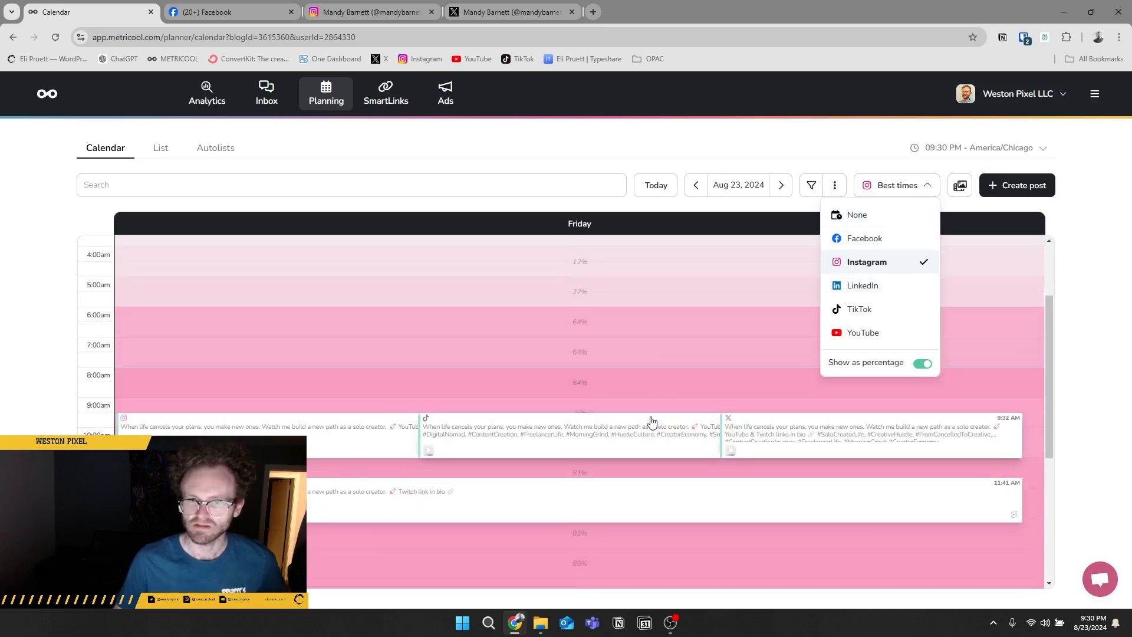
scroll(590, 525, down, 2)
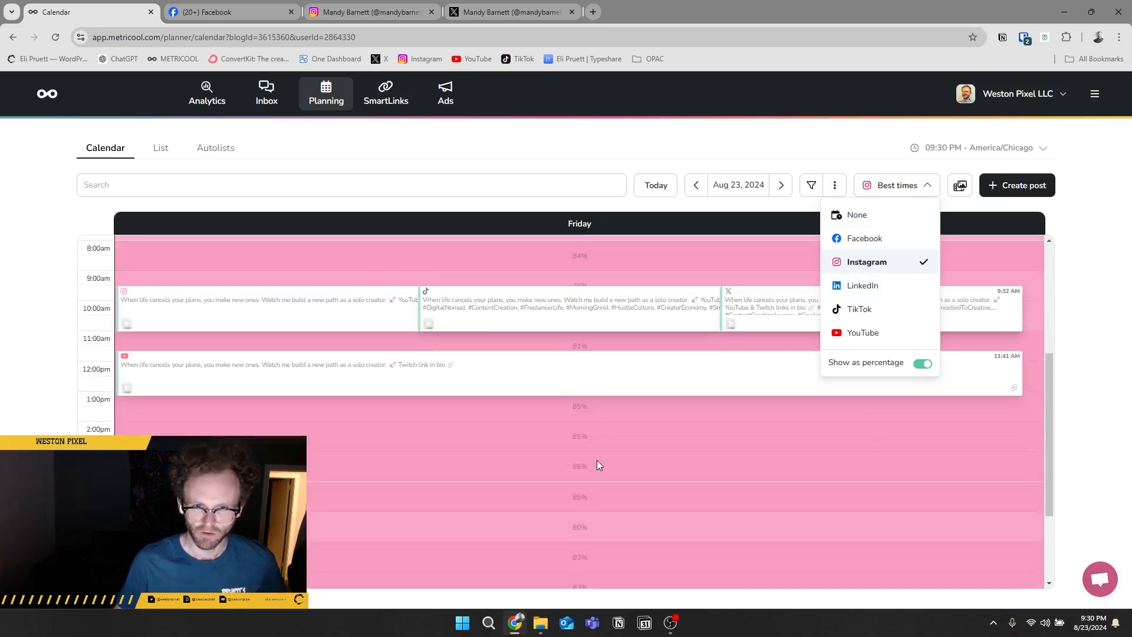
scroll(597, 463, down, 1)
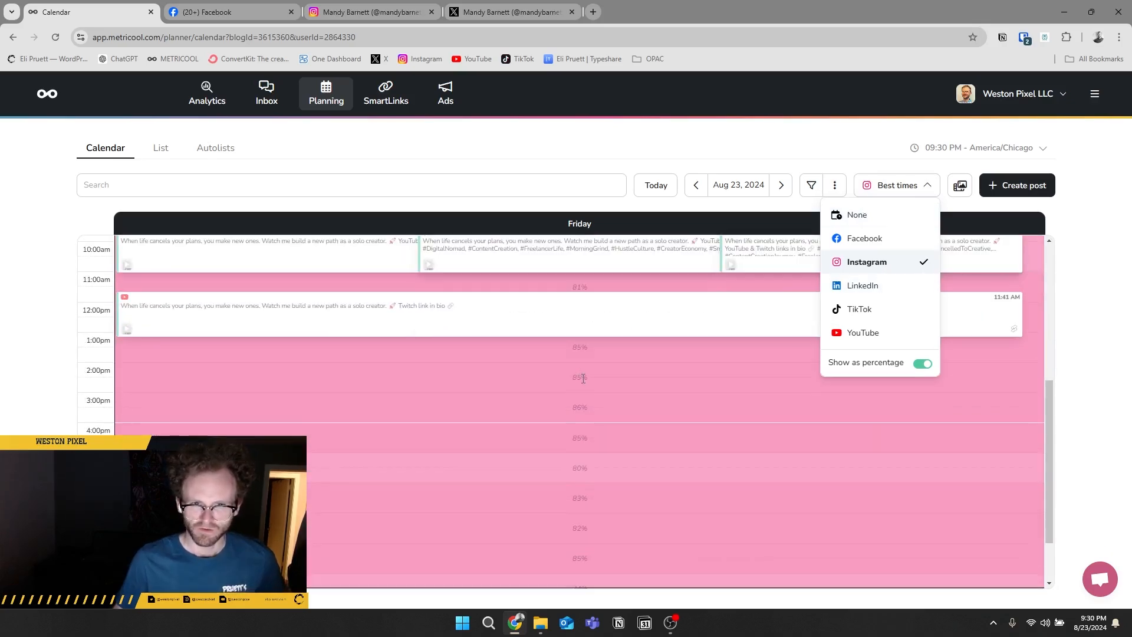
- Turn the best-time percentages off and back on, and examine Friday afternoon's and evening's Instagram rates
click(927, 364)
click(916, 188)
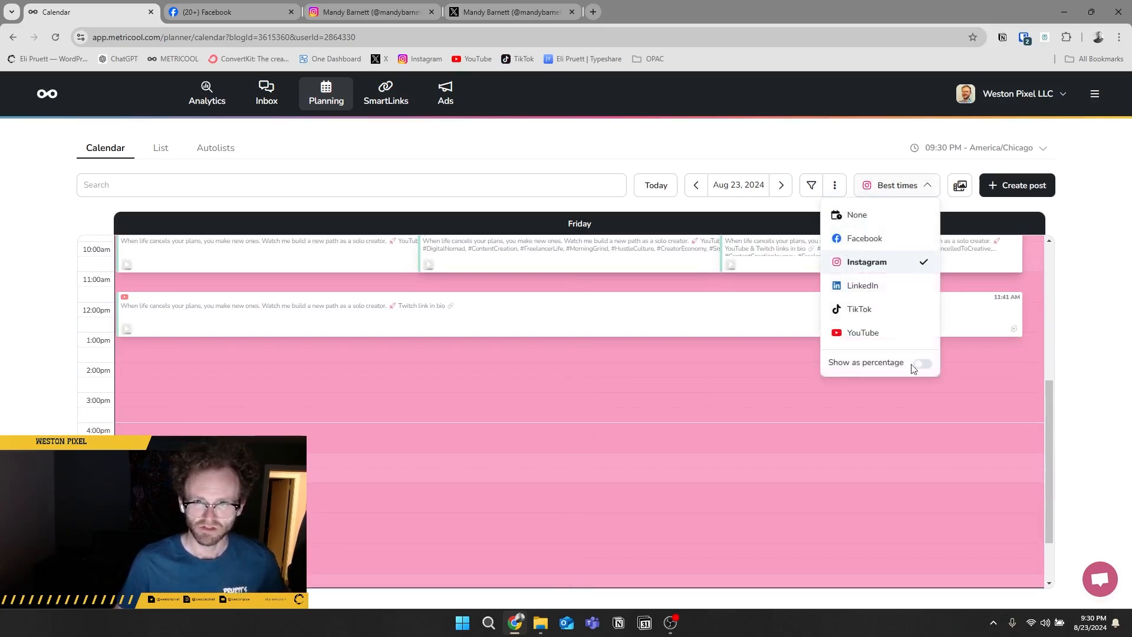
click(923, 365)
scroll(586, 447, down, 2)
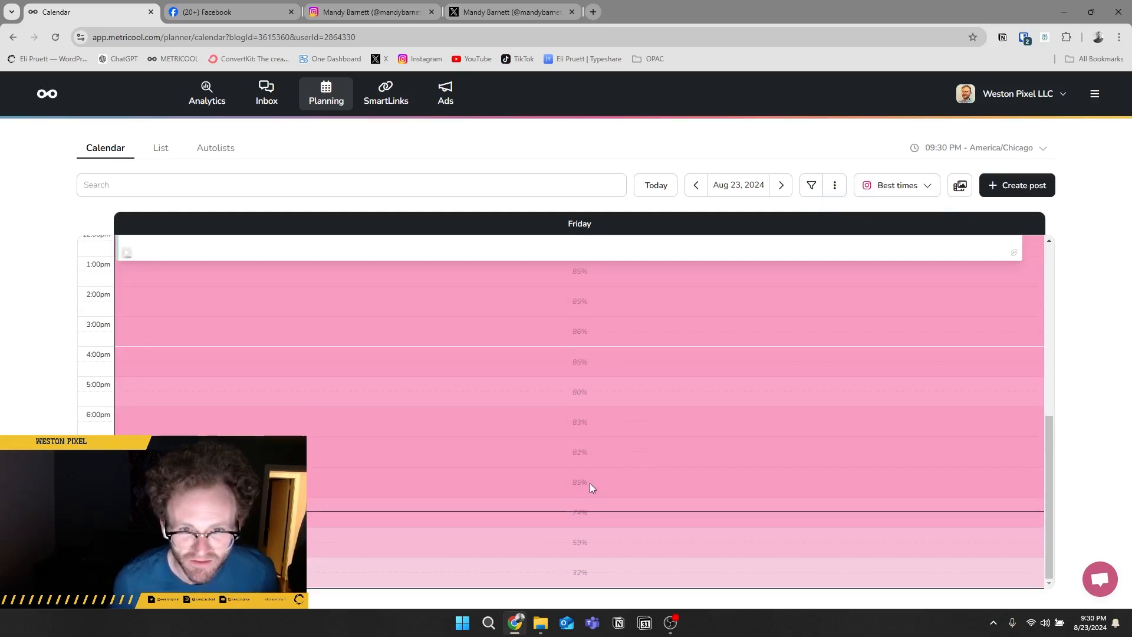
click(571, 457)
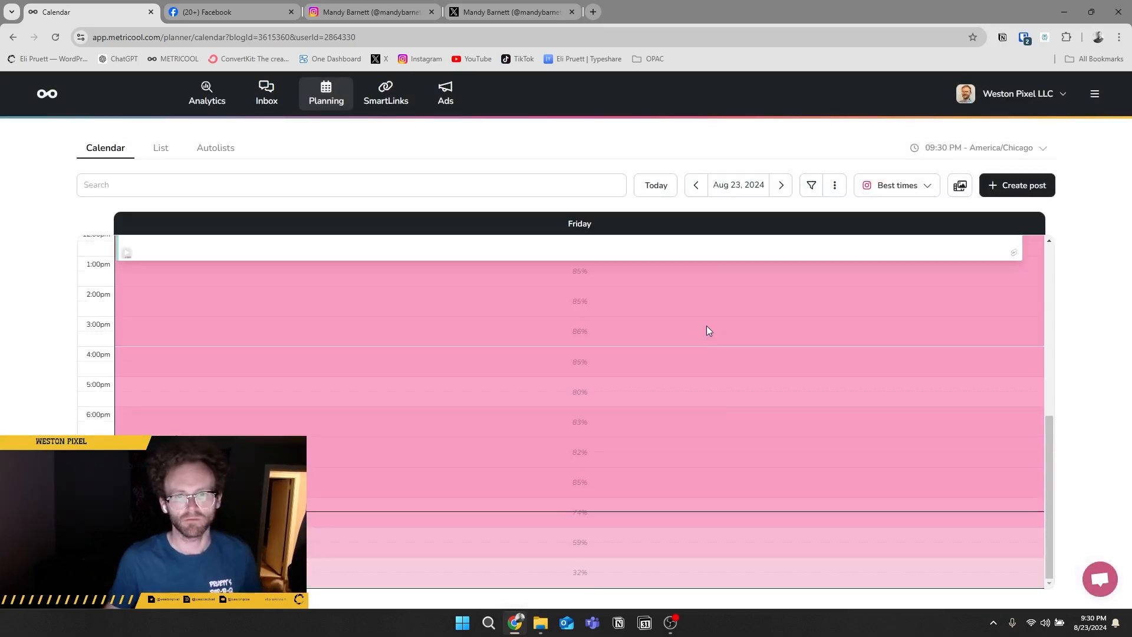
scroll(706, 325, up, 6)
- Open the Weston Pixel LLC analytics and examine its website, Facebook growth and Instagram demographics data
click(207, 103)
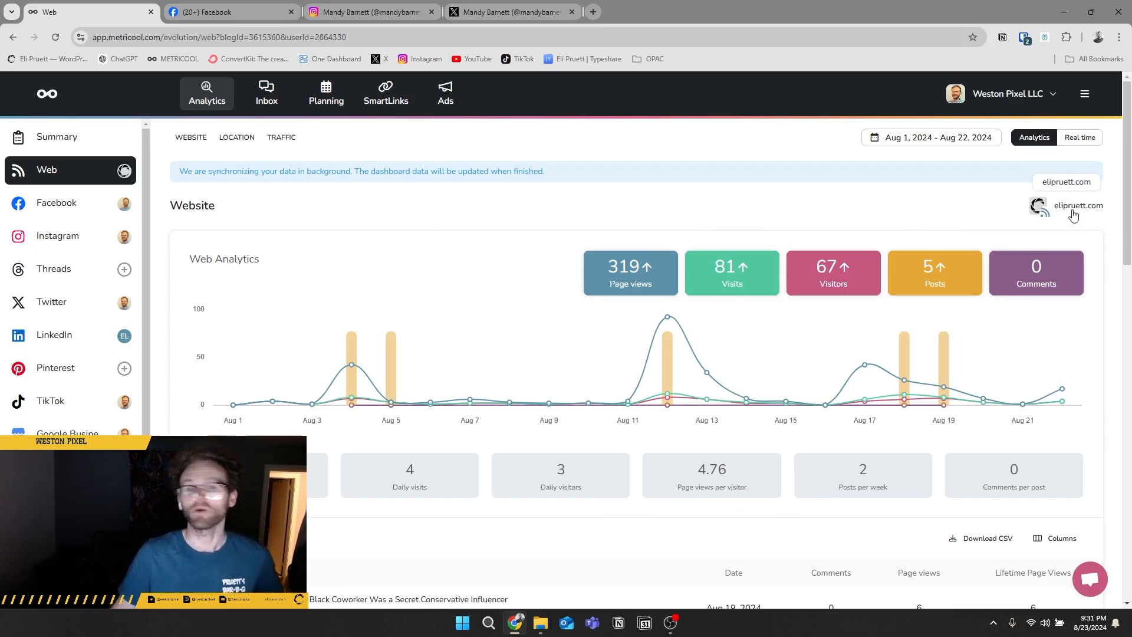
click(79, 214)
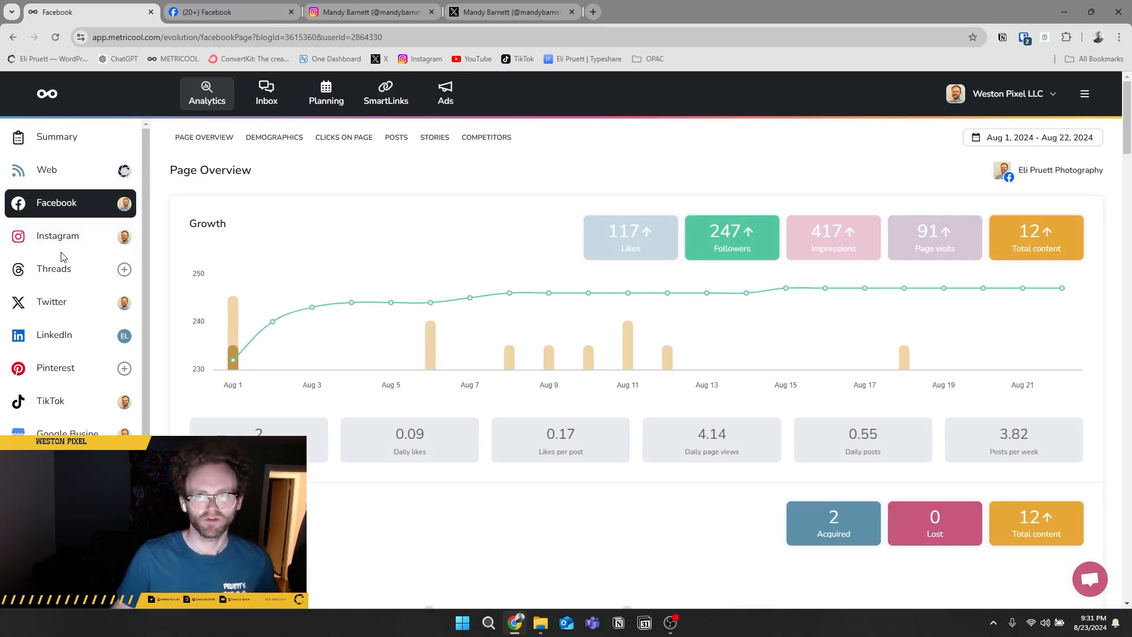
click(63, 248)
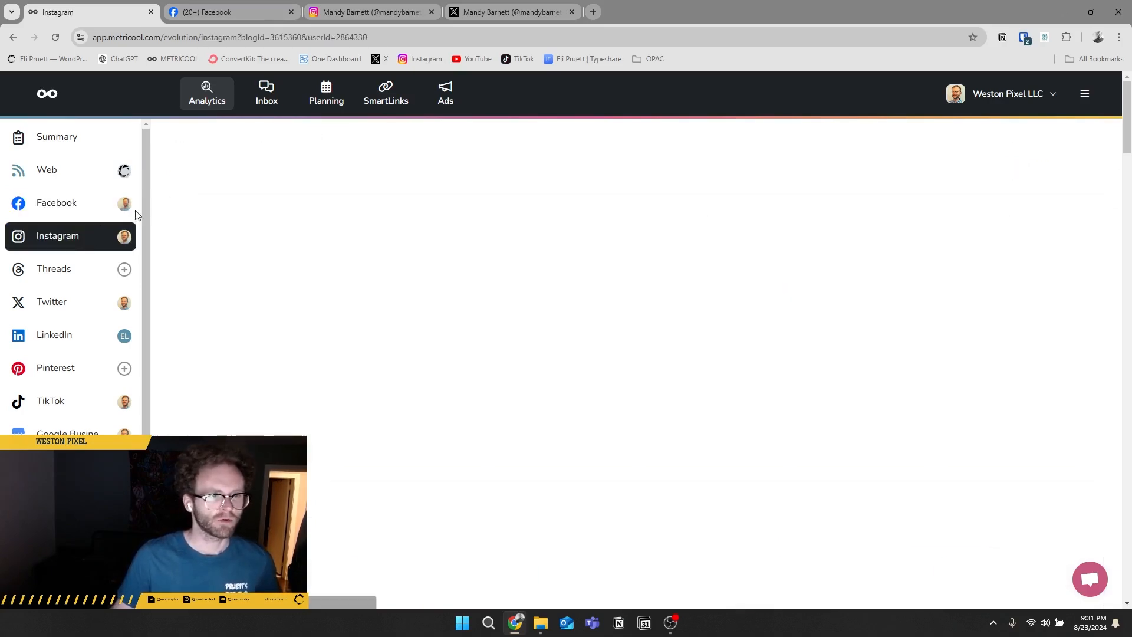
scroll(737, 358, down, 10)
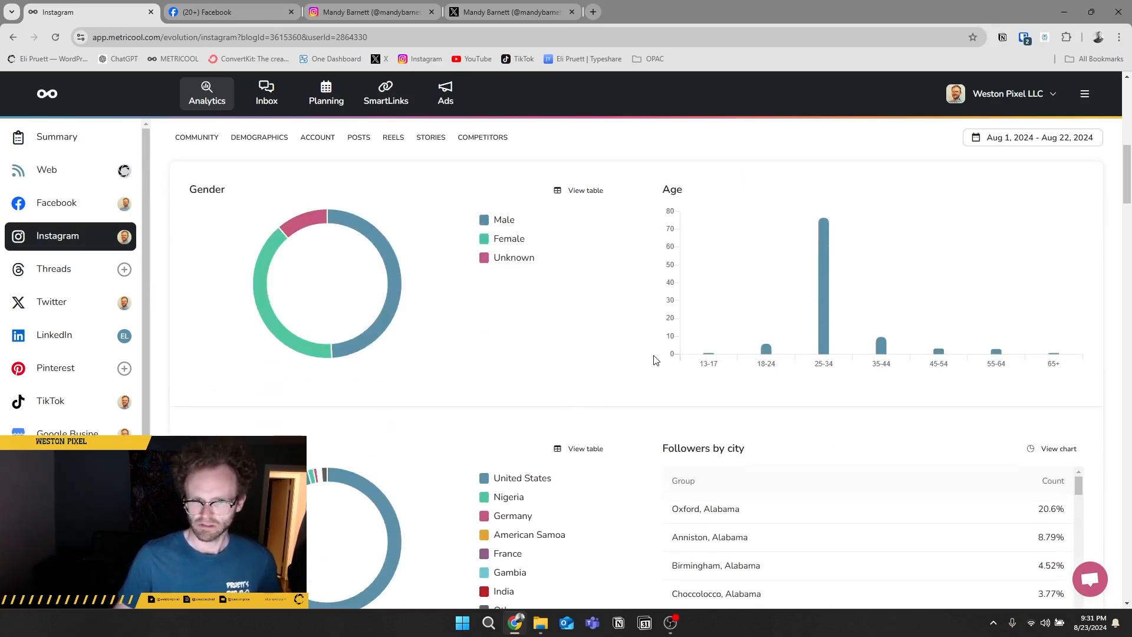
scroll(655, 359, up, 7)
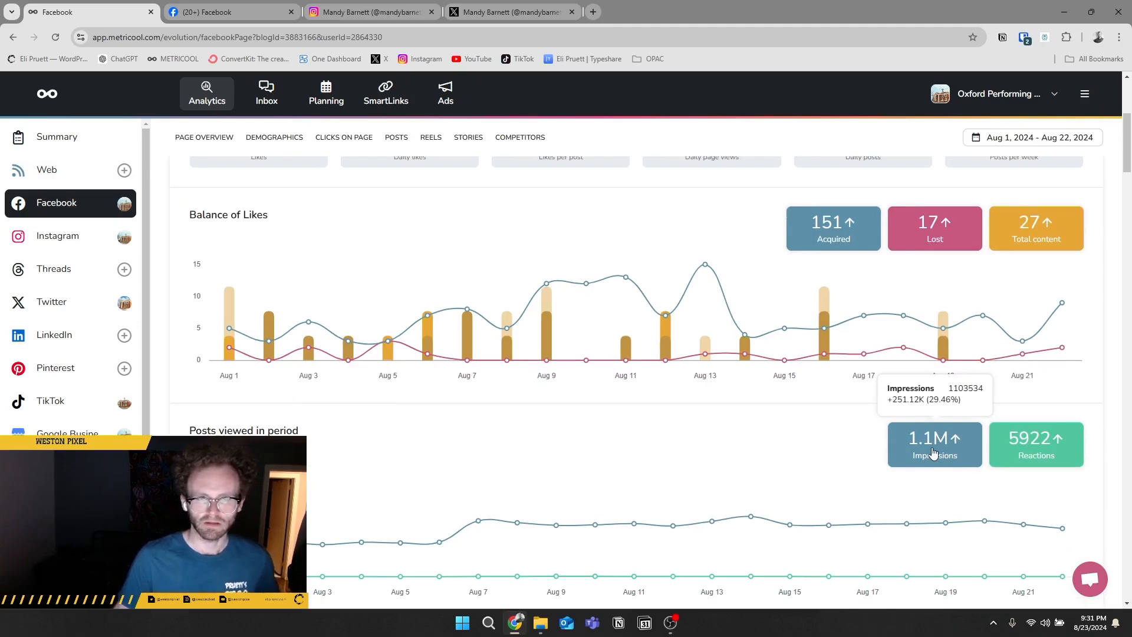
- Examine Oxford Performing Arts Center's Facebook impressions, demographics, published-post figures, and the organic and promoted shares of impressions
scroll(934, 452, down, 1)
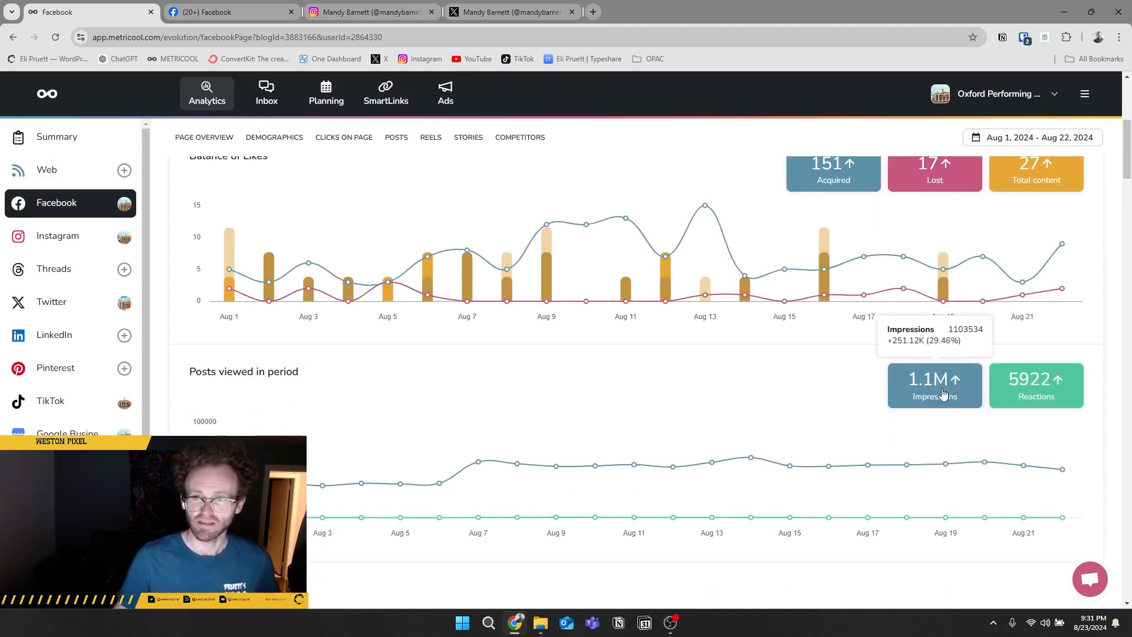
scroll(841, 389, down, 10)
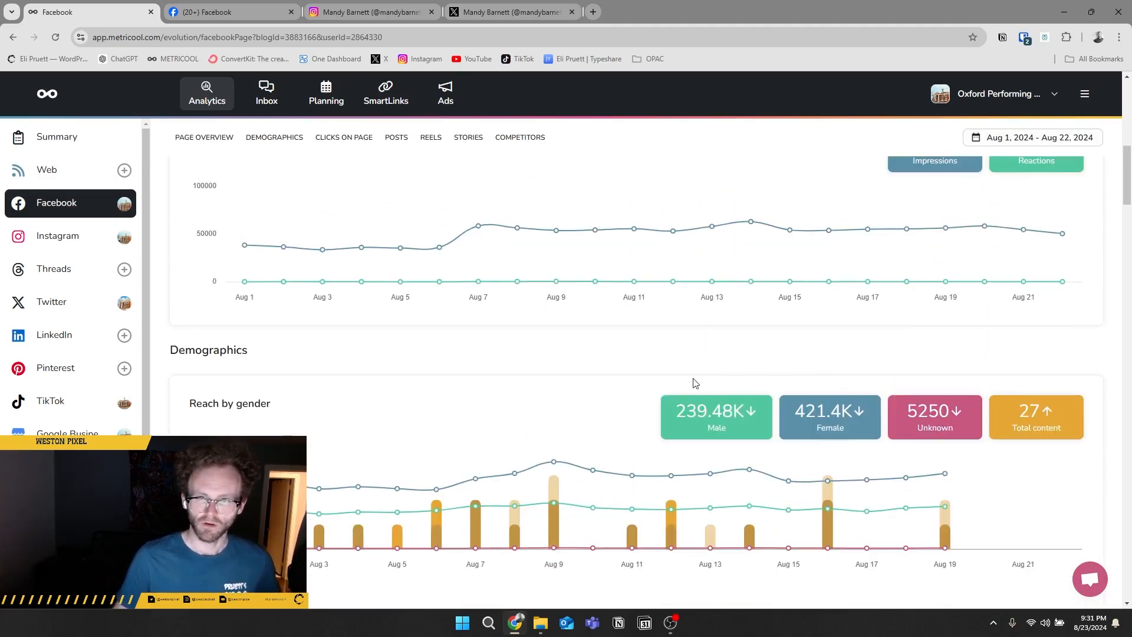
scroll(473, 388, down, 12)
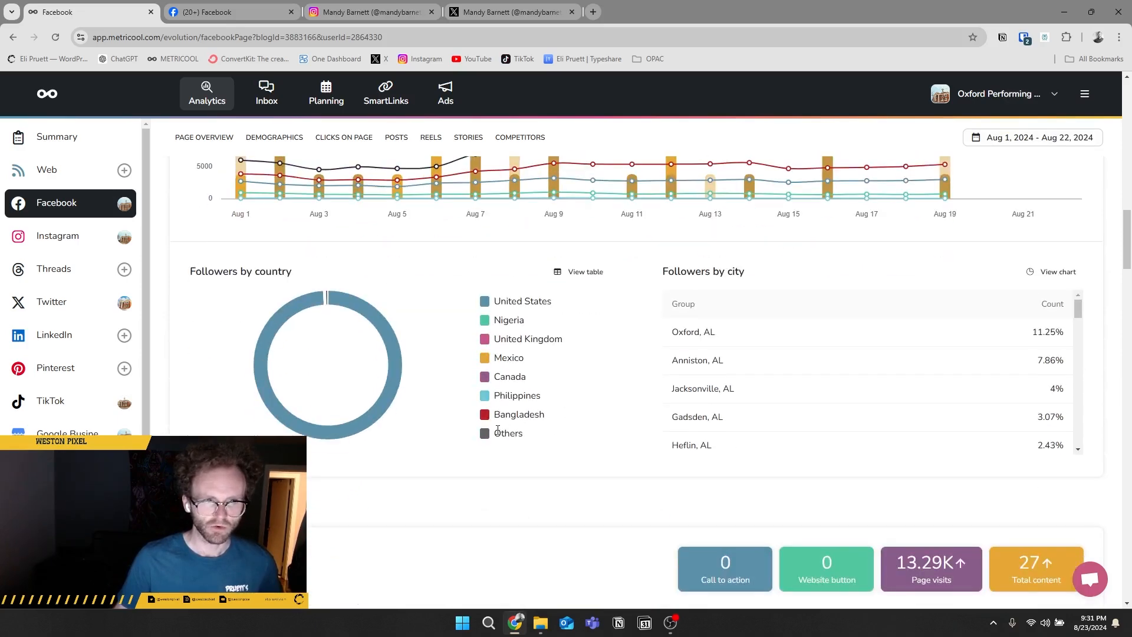
scroll(648, 436, down, 6)
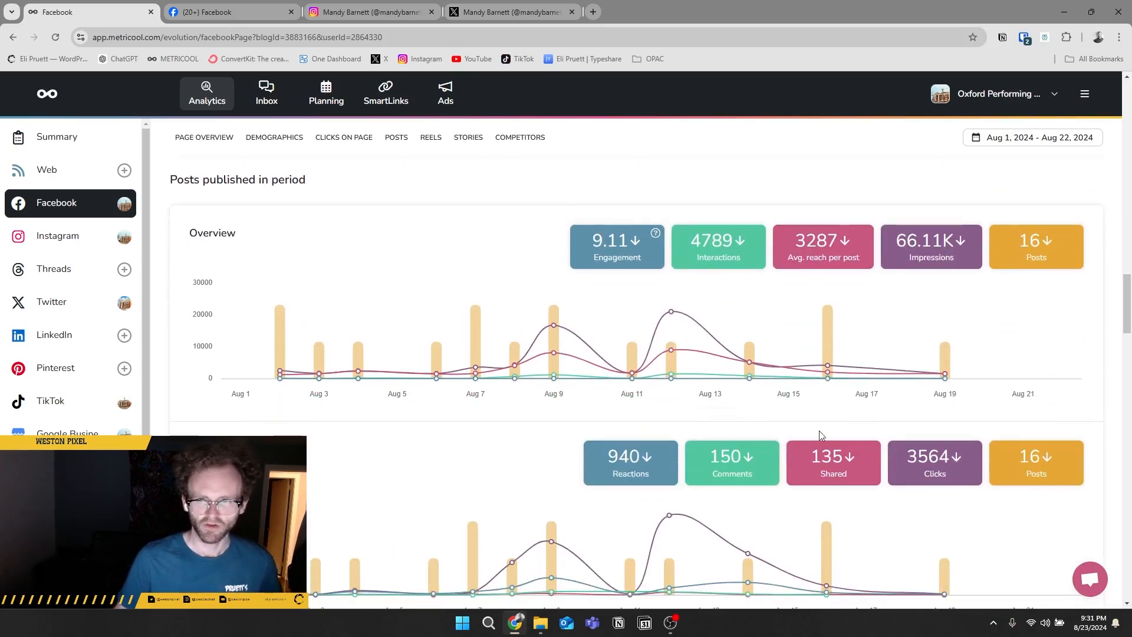
scroll(820, 446, down, 4)
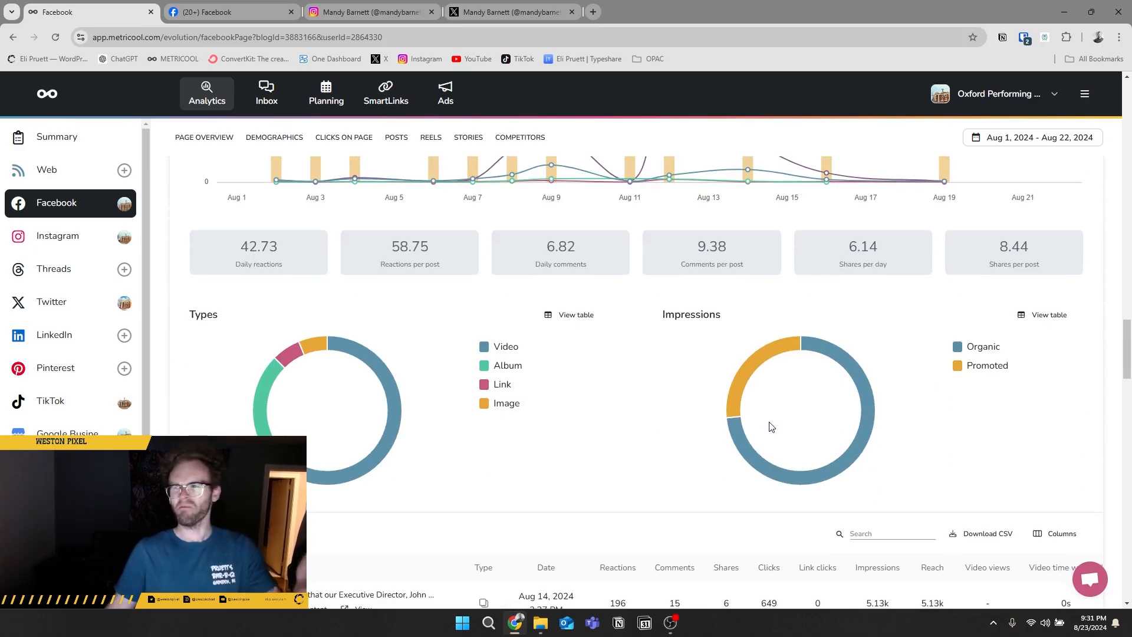
scroll(770, 426, down, 1)
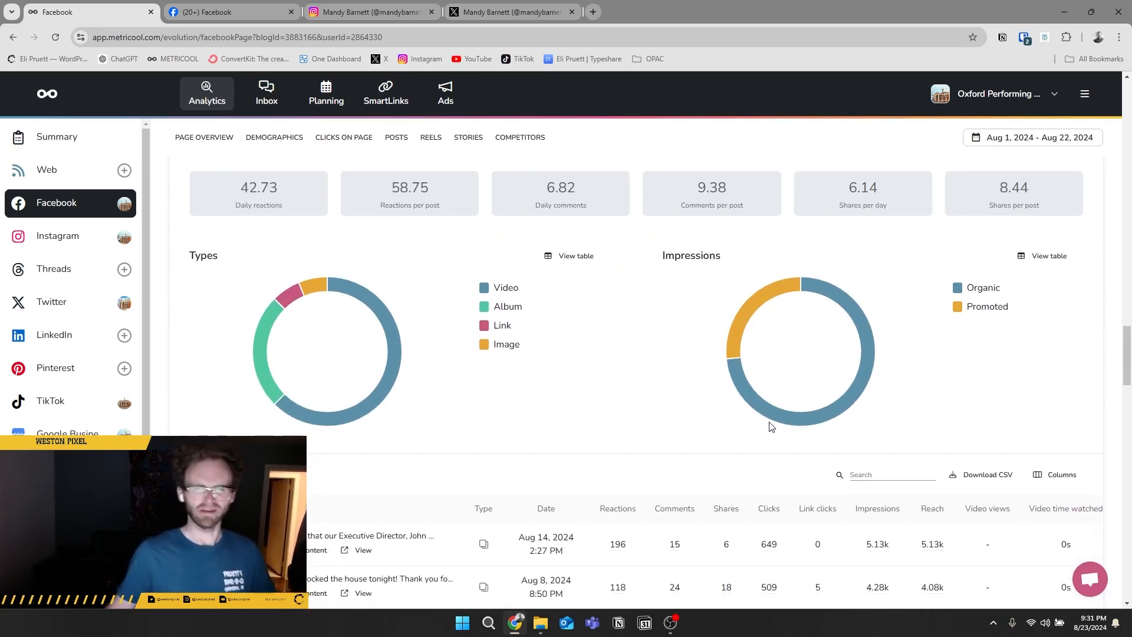
mouse_move(875, 341)
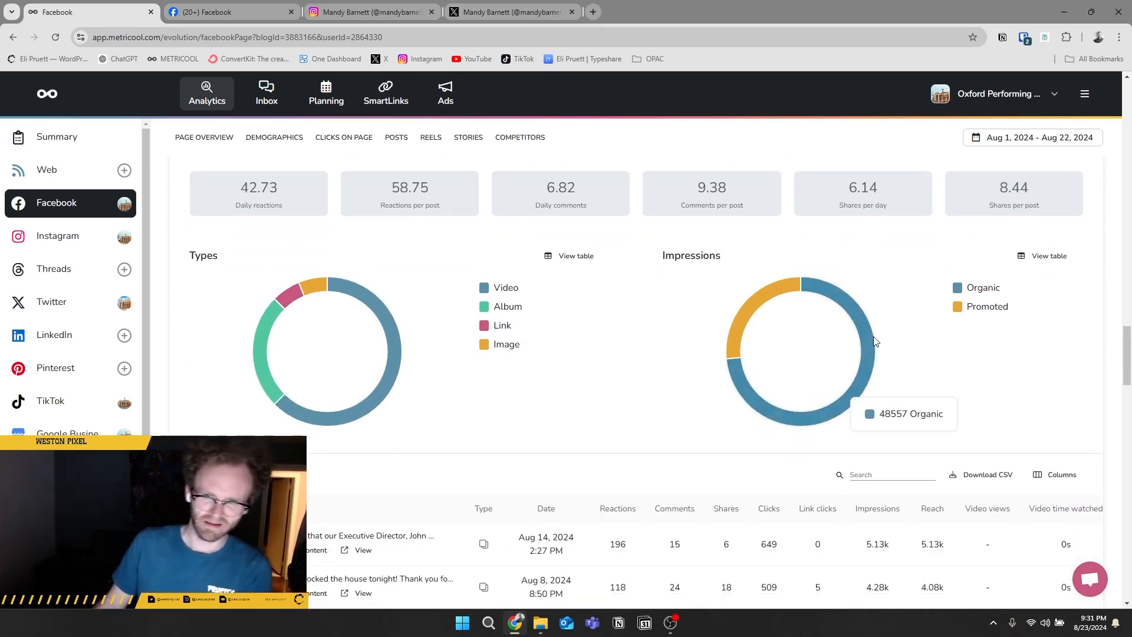
mouse_move(774, 290)
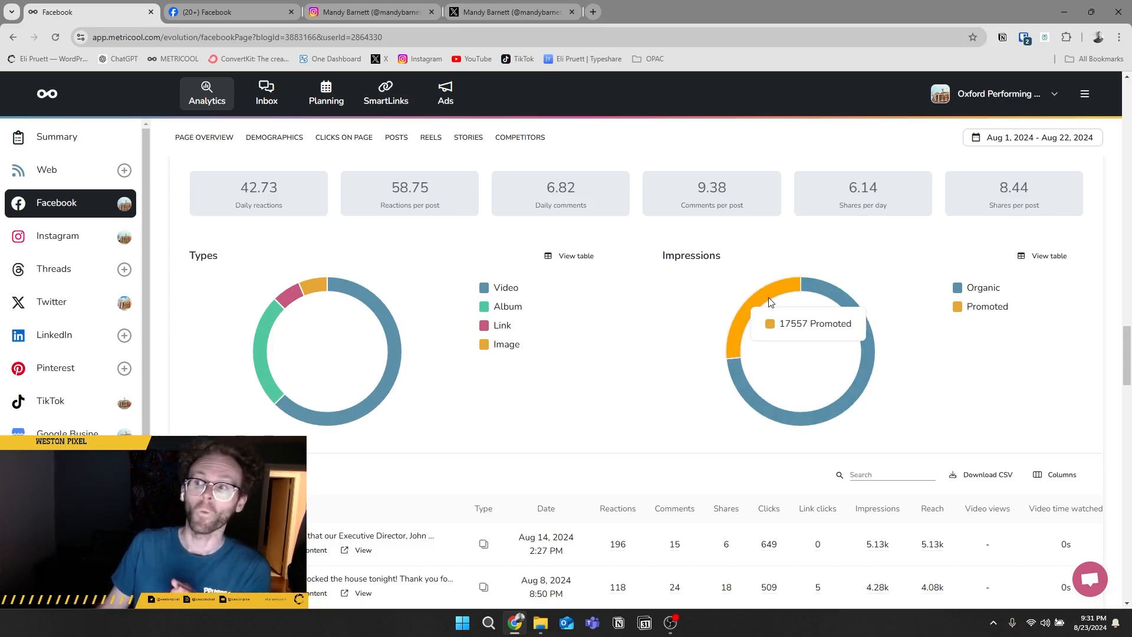
- Sort the Facebook list of posts by highest reach and view the Aug 9 American pop music legends post on Facebook
scroll(770, 302, down, 3)
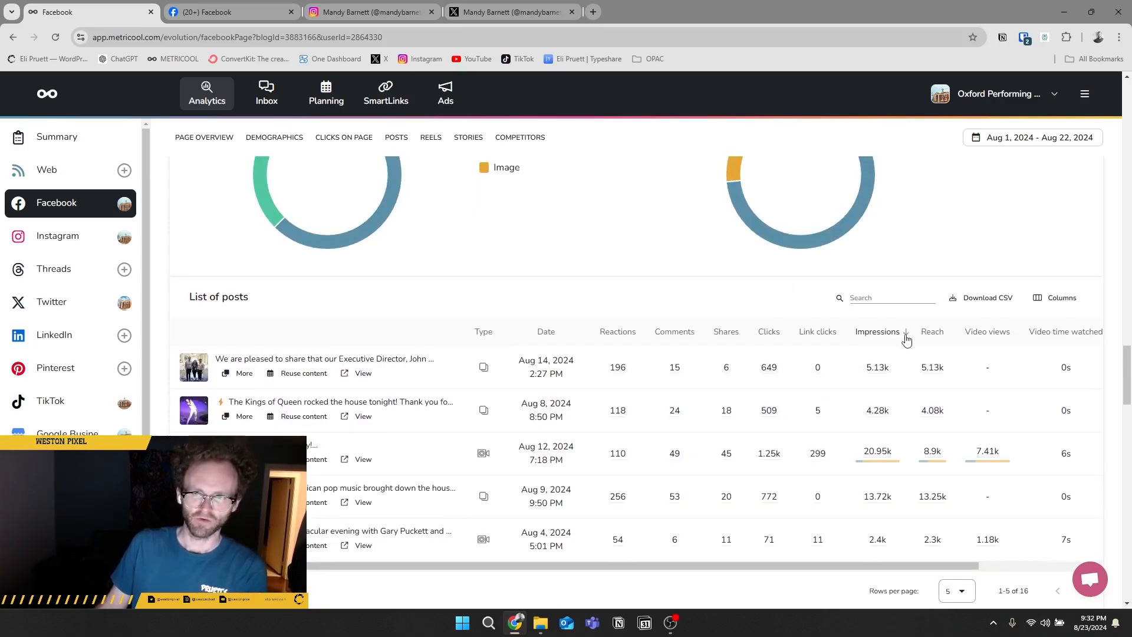
click(941, 337)
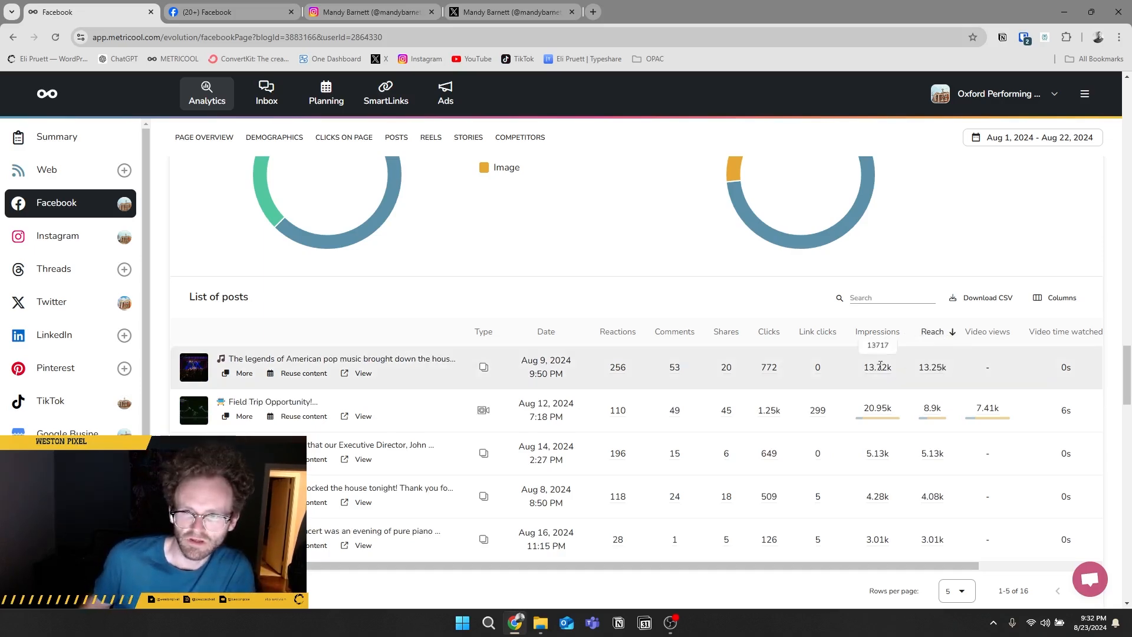
triple_click(379, 361)
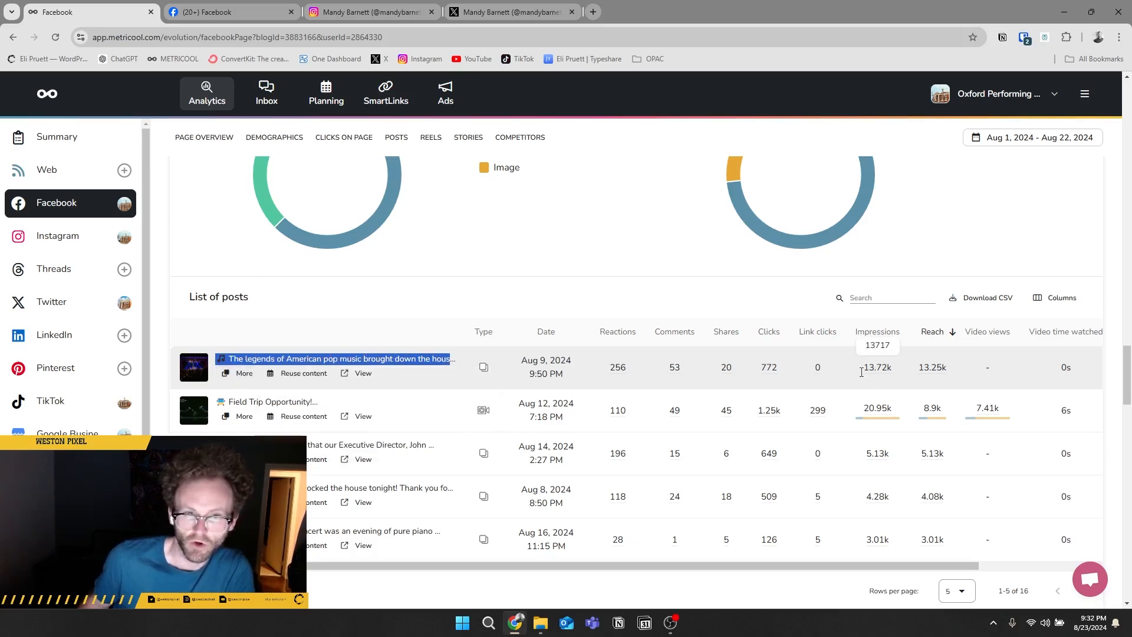
click(358, 362)
click(363, 374)
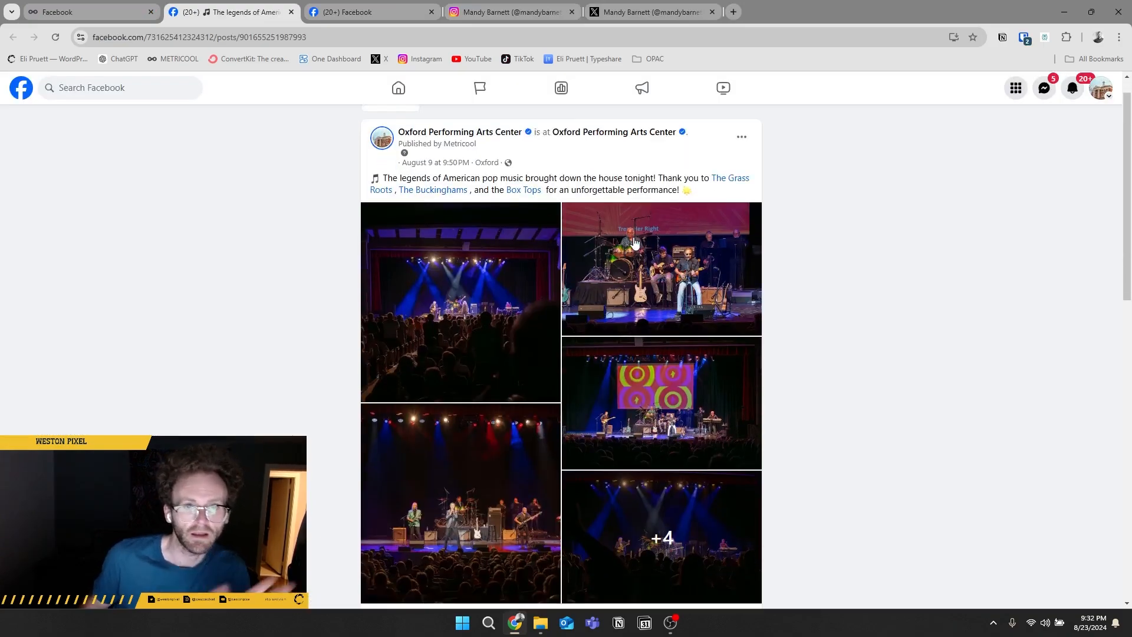
- Examine the pop music post's photos, reactions, shares and comments, close it, and return to the Metricool analytics
scroll(592, 321, down, 4)
scroll(709, 491, up, 1)
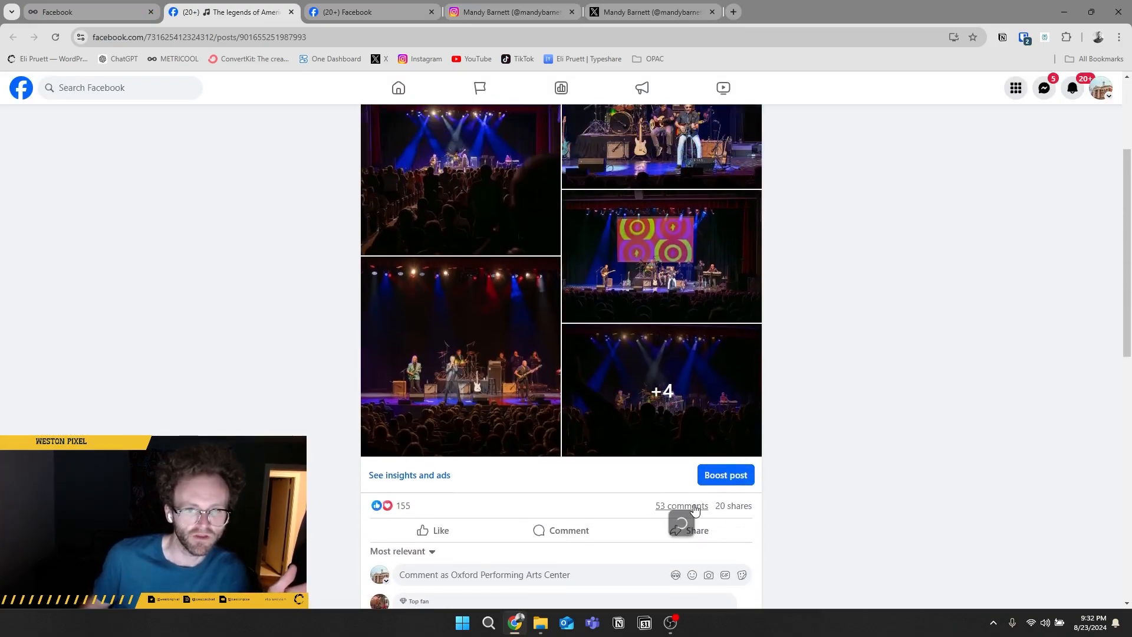
mouse_move(747, 510)
scroll(570, 446, down, 15)
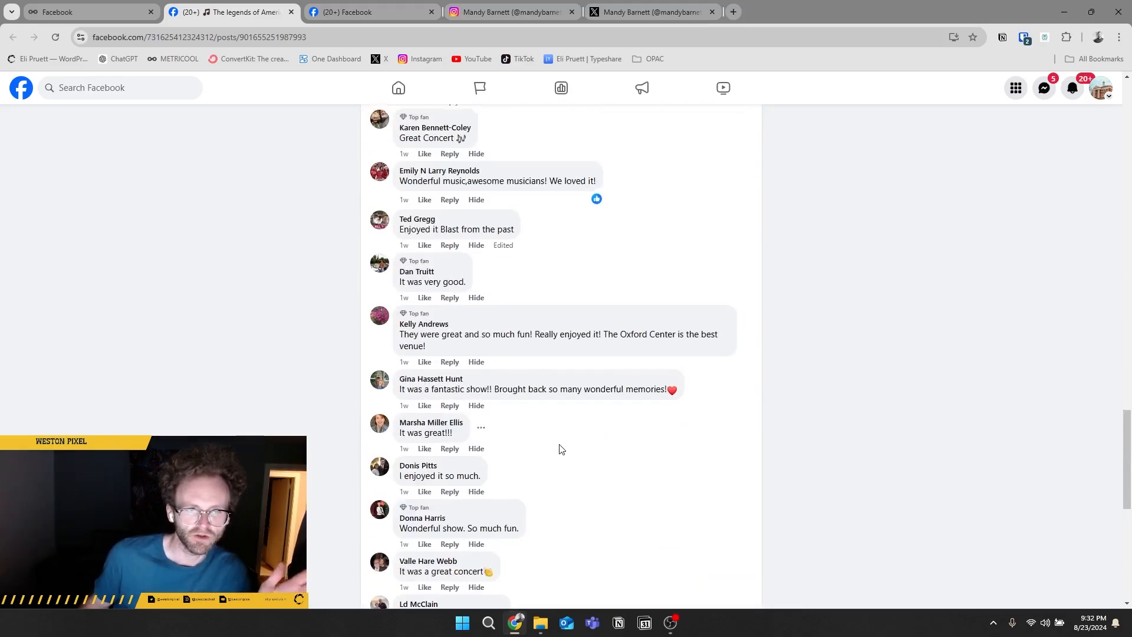
scroll(560, 446, down, 6)
scroll(547, 441, up, 20)
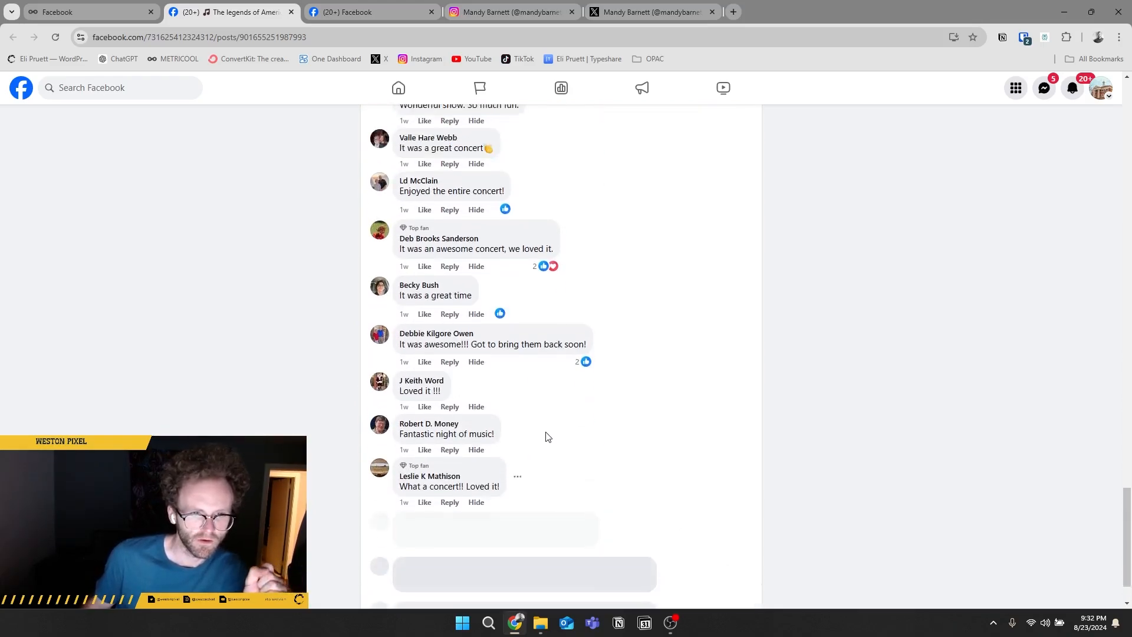
scroll(547, 424, up, 10)
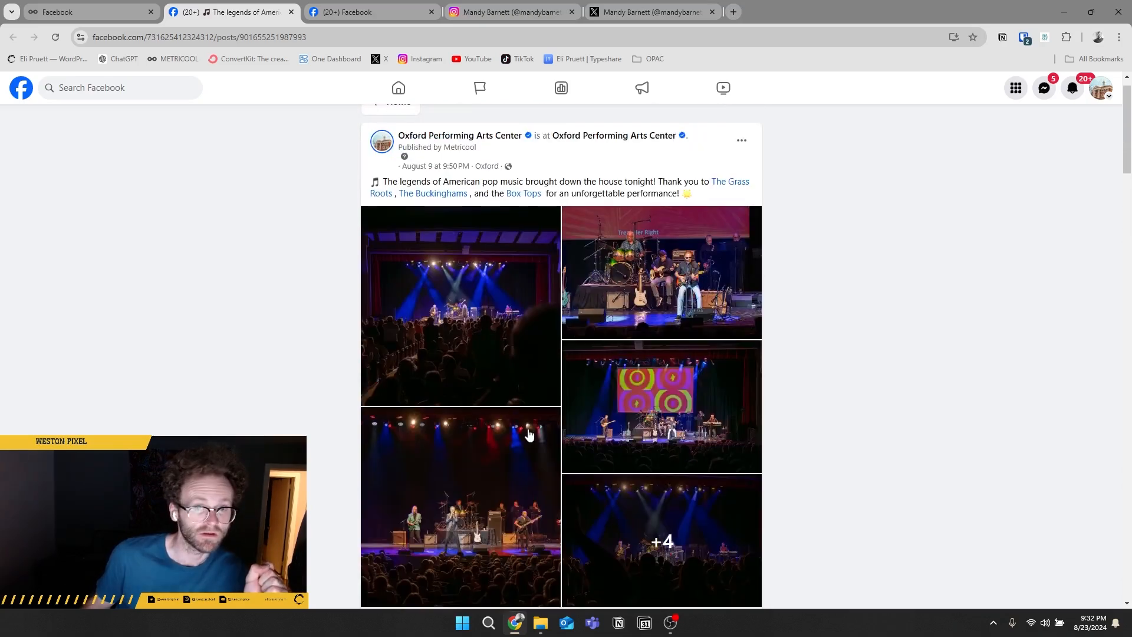
scroll(537, 380, down, 4)
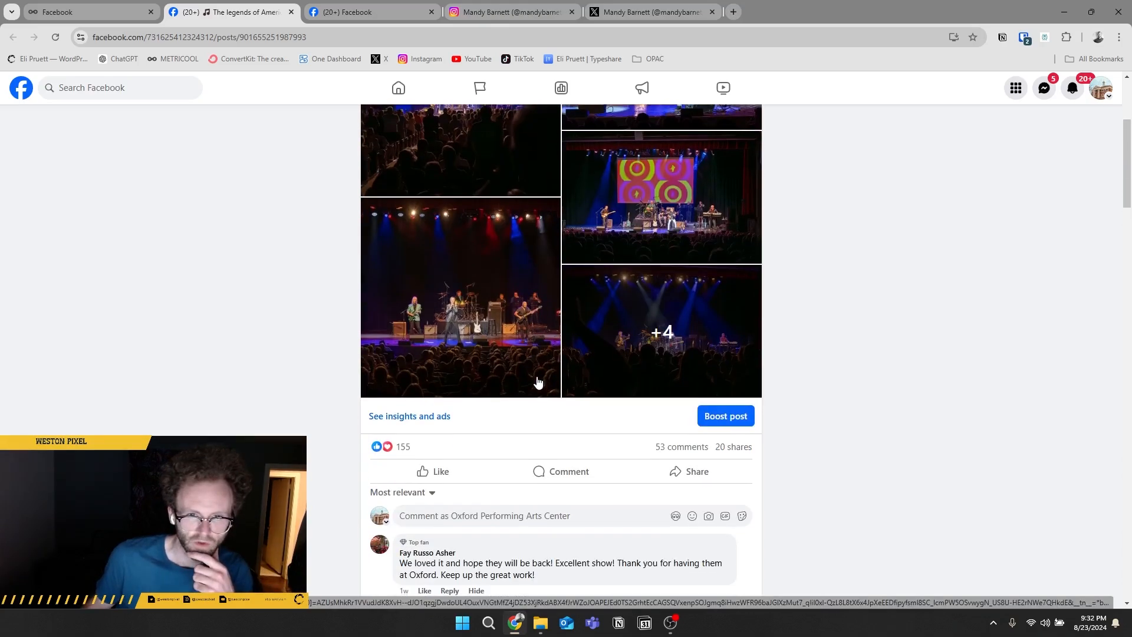
scroll(537, 387, up, 4)
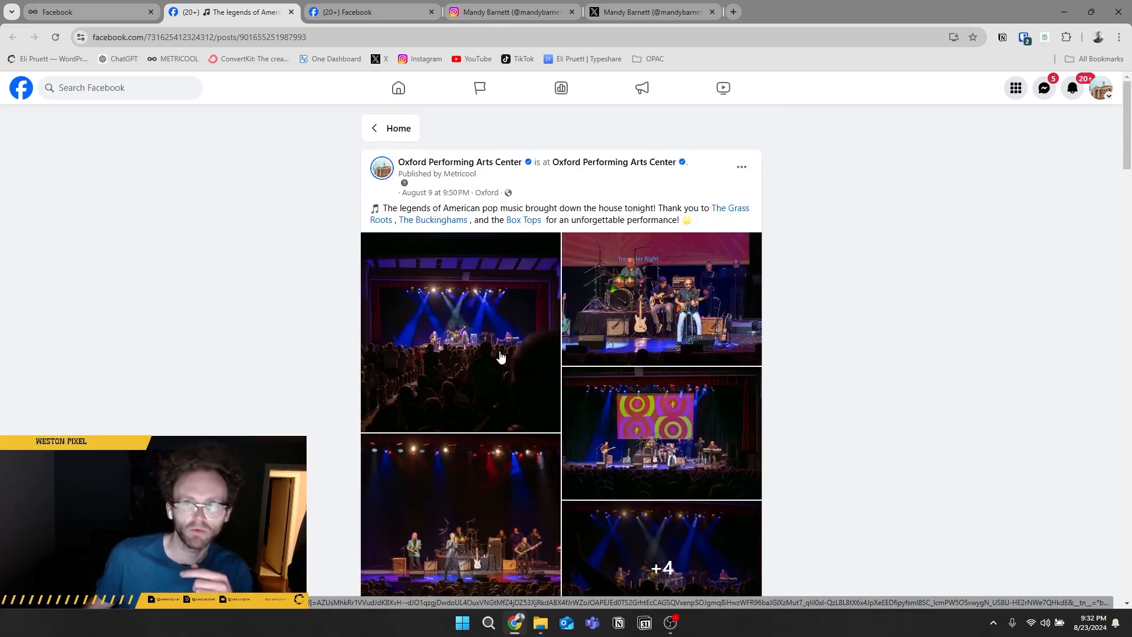
click(290, 12)
click(230, 13)
click(112, 12)
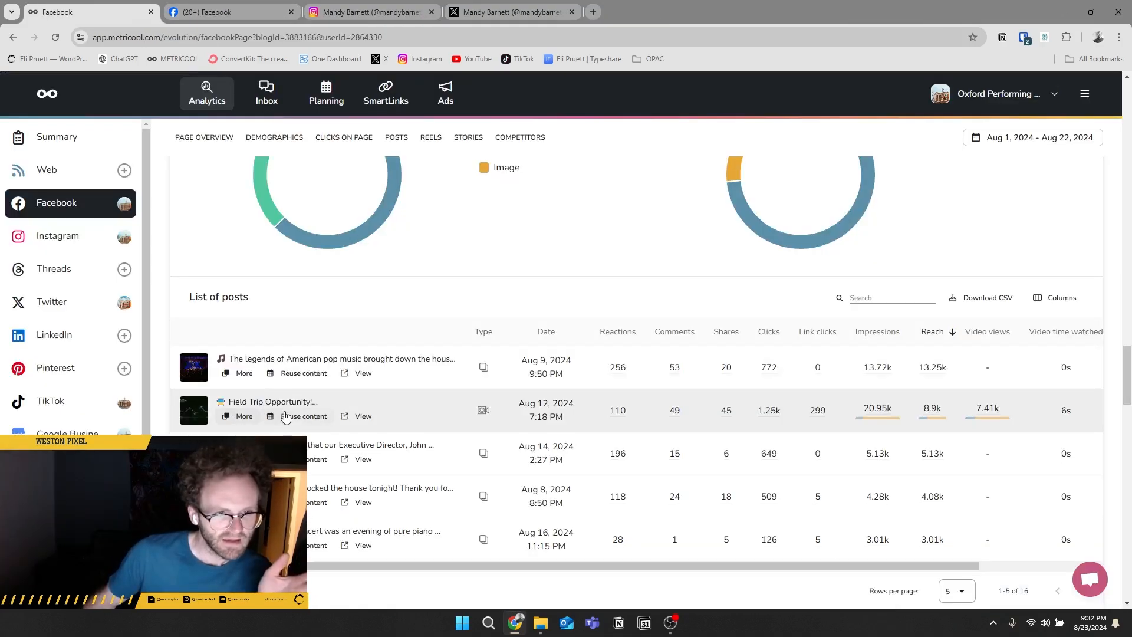
- View the Aug 12 Field Trip Opportunity post on Facebook and unmute its video
click(366, 418)
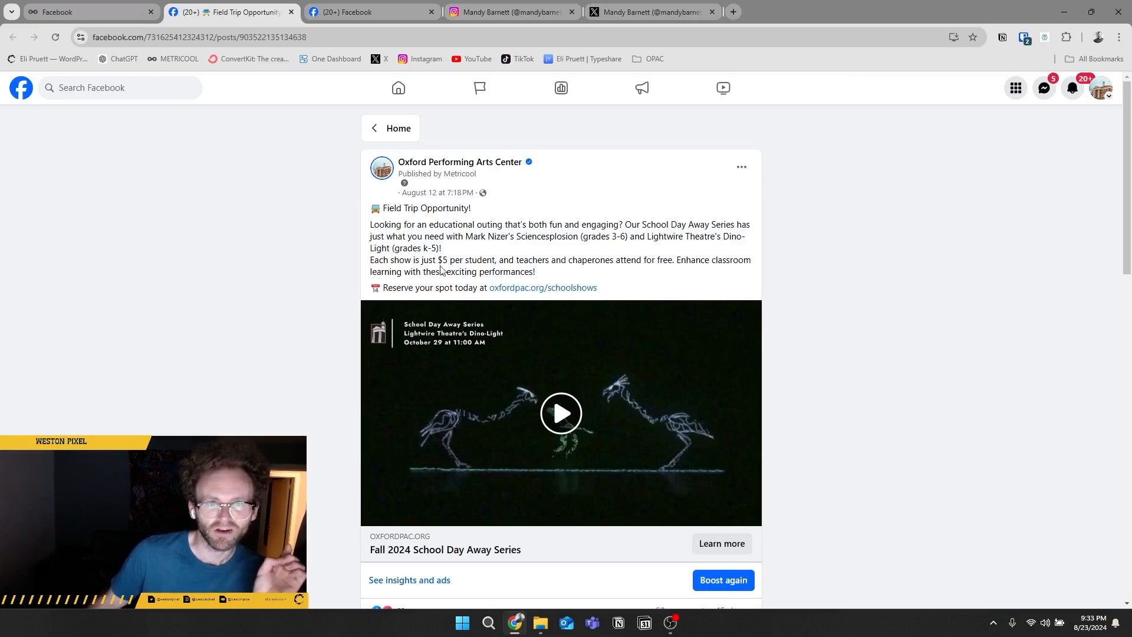
scroll(463, 278, down, 1)
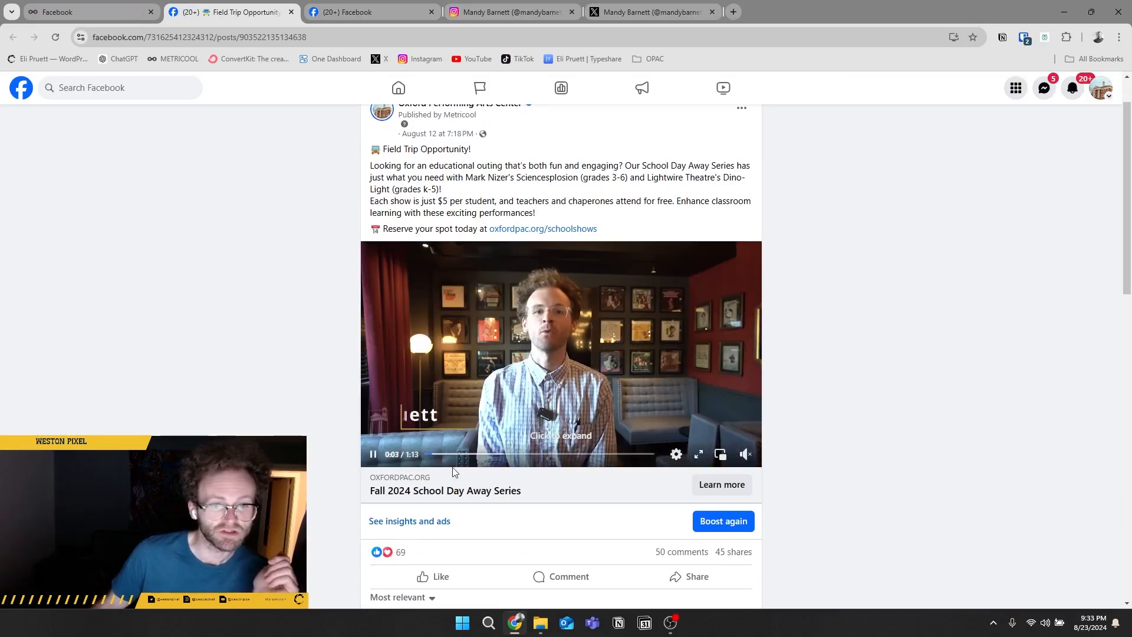
click(744, 455)
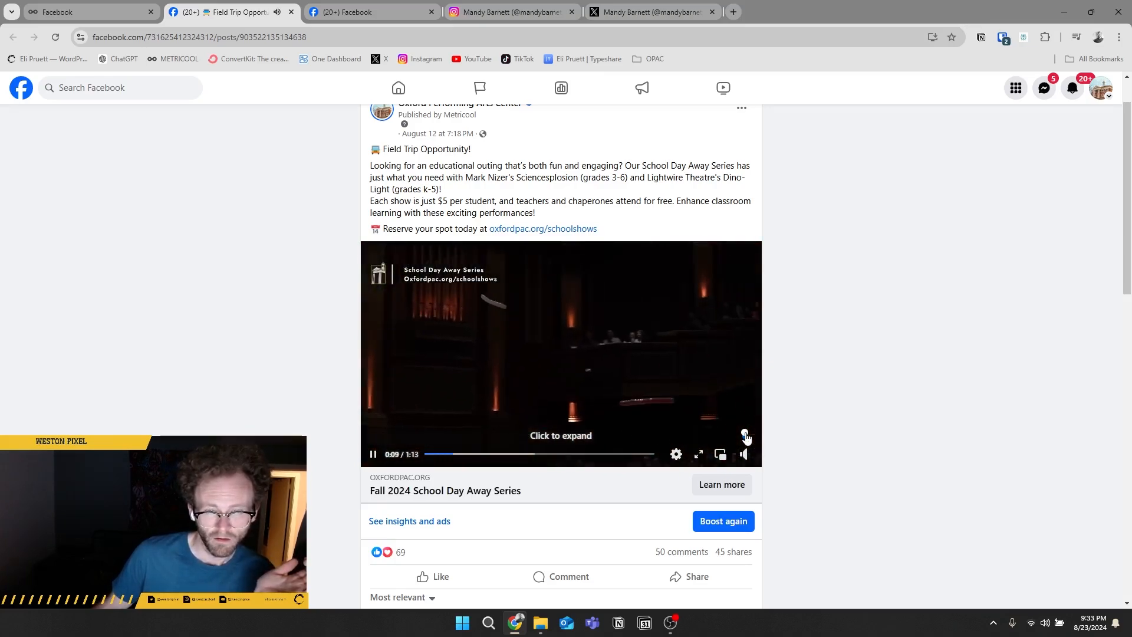
- View the Field Trip video enlarged, look up its video insights, close both pages and return to the Metricool analytics
click(548, 353)
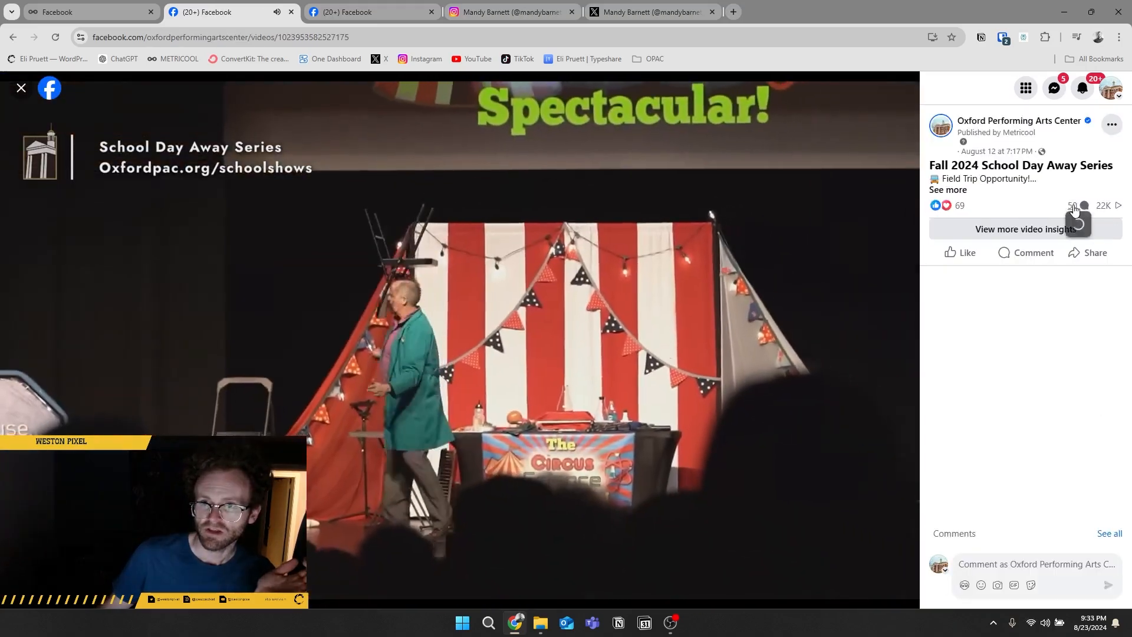
mouse_move(1091, 211)
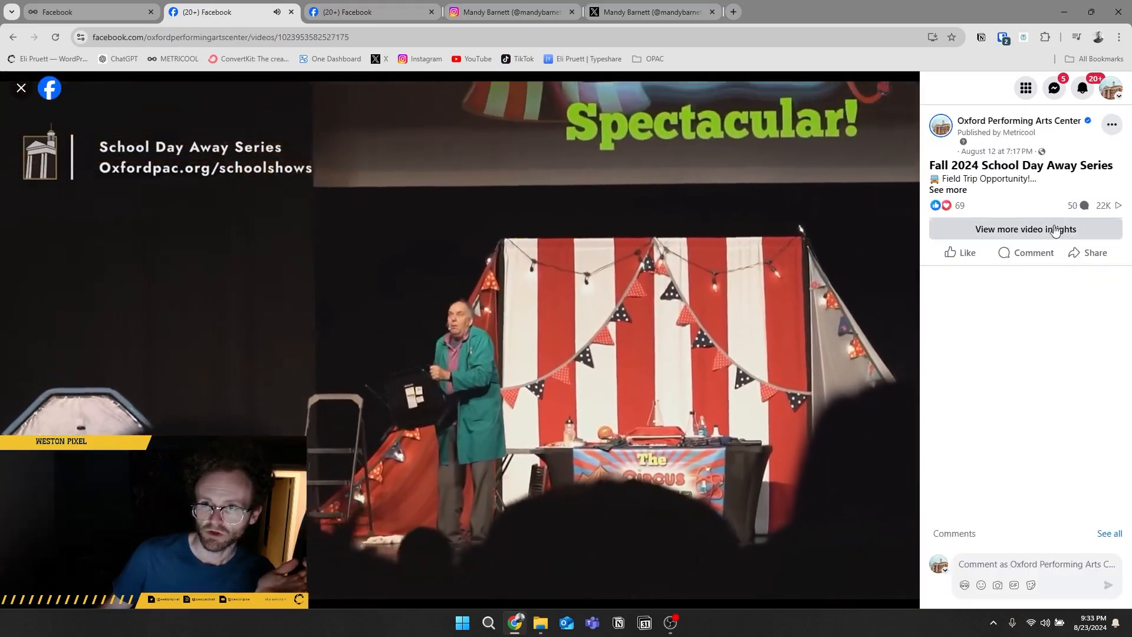
click(1009, 229)
click(291, 12)
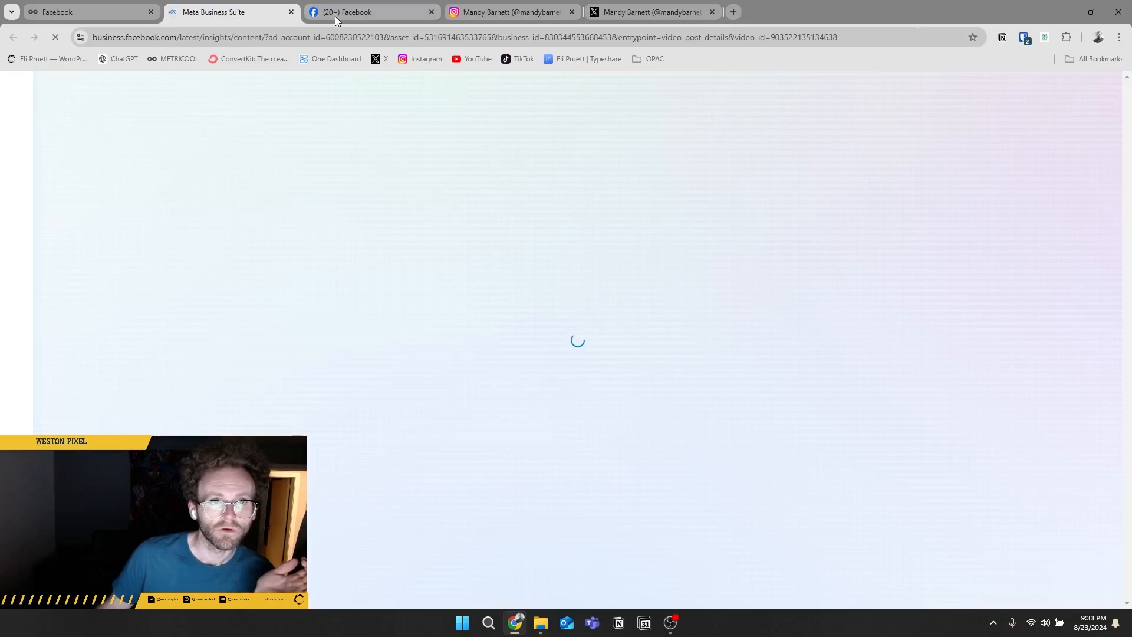
click(291, 12)
click(87, 12)
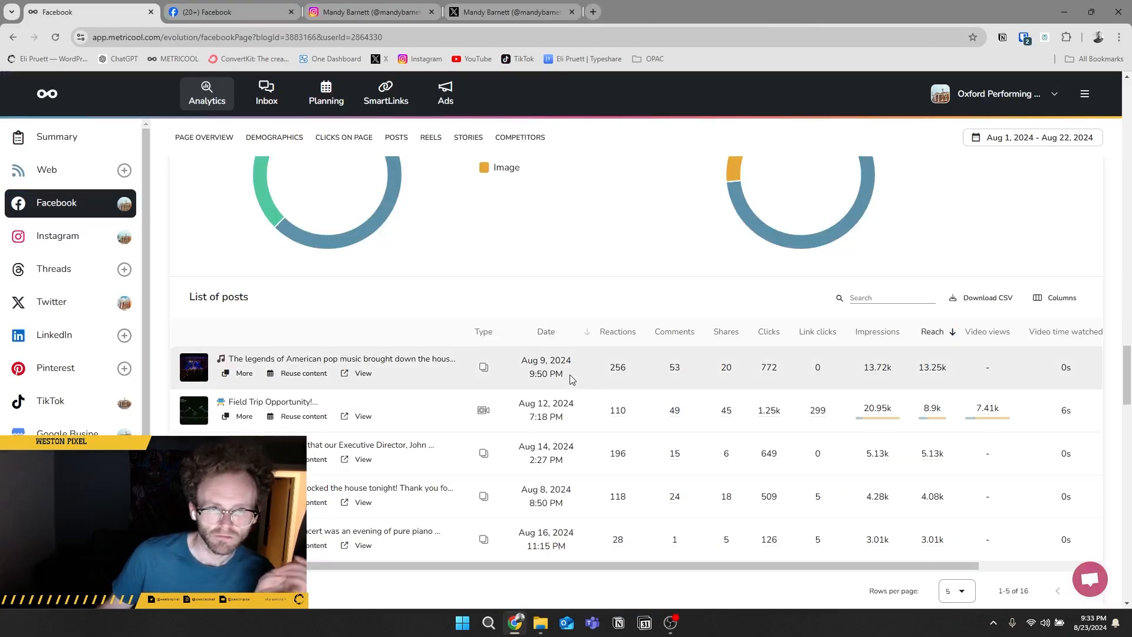
- Examine the reactions, clicks, impressions and reach of the highest-reach Facebook posts in the list of posts
scroll(448, 484, down, 1)
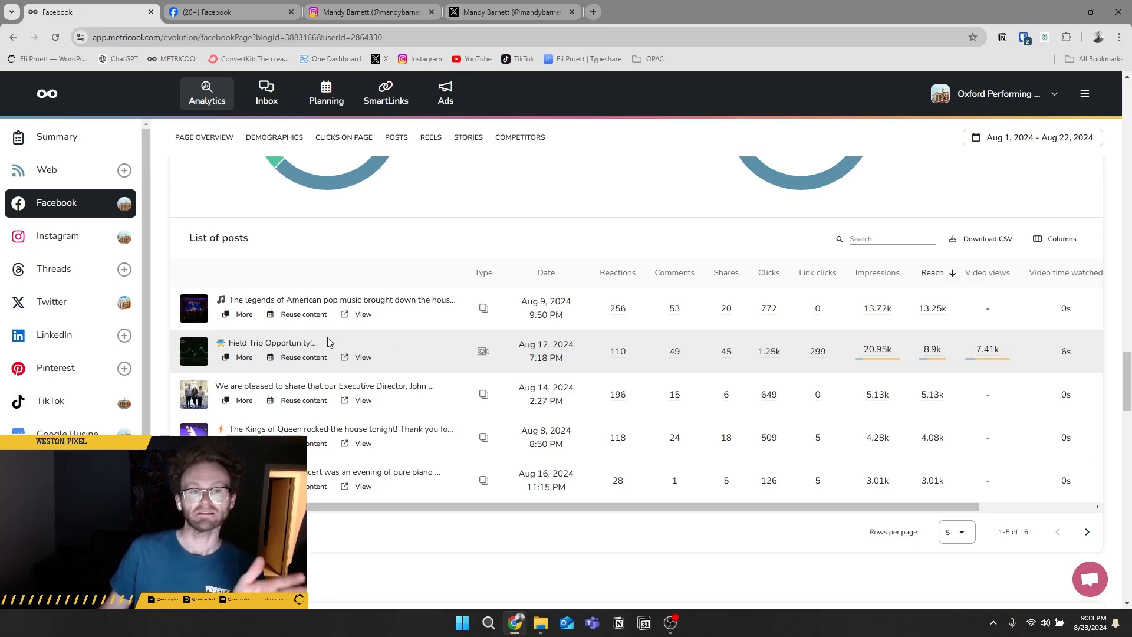
scroll(328, 342, down, 1)
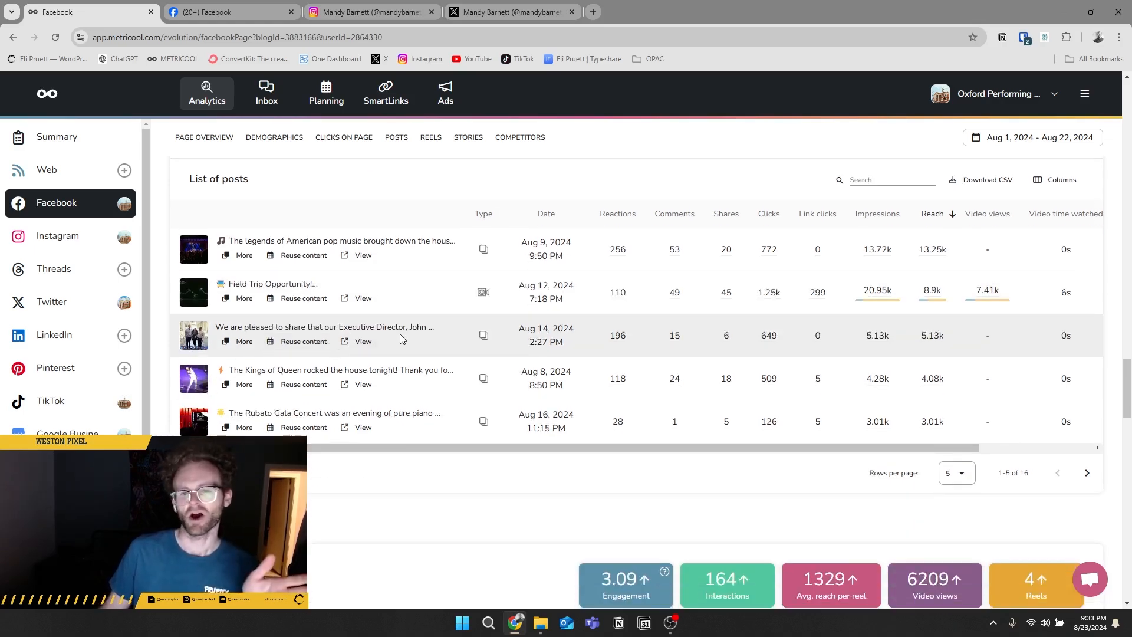
scroll(400, 334, down, 1)
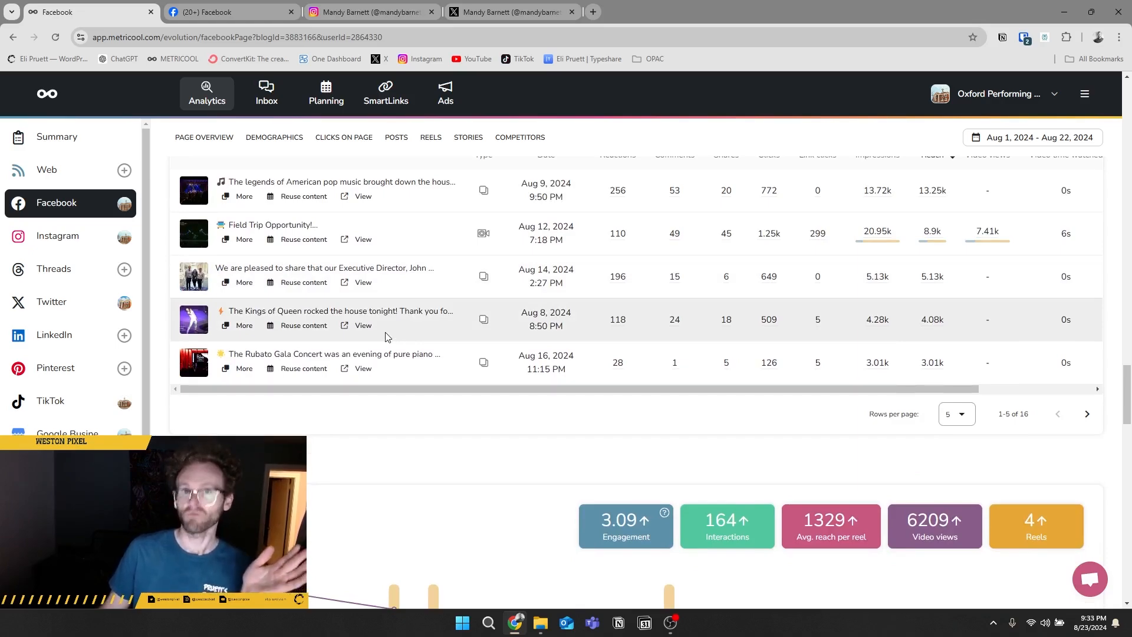
scroll(362, 336, down, 1)
scroll(412, 372, up, 2)
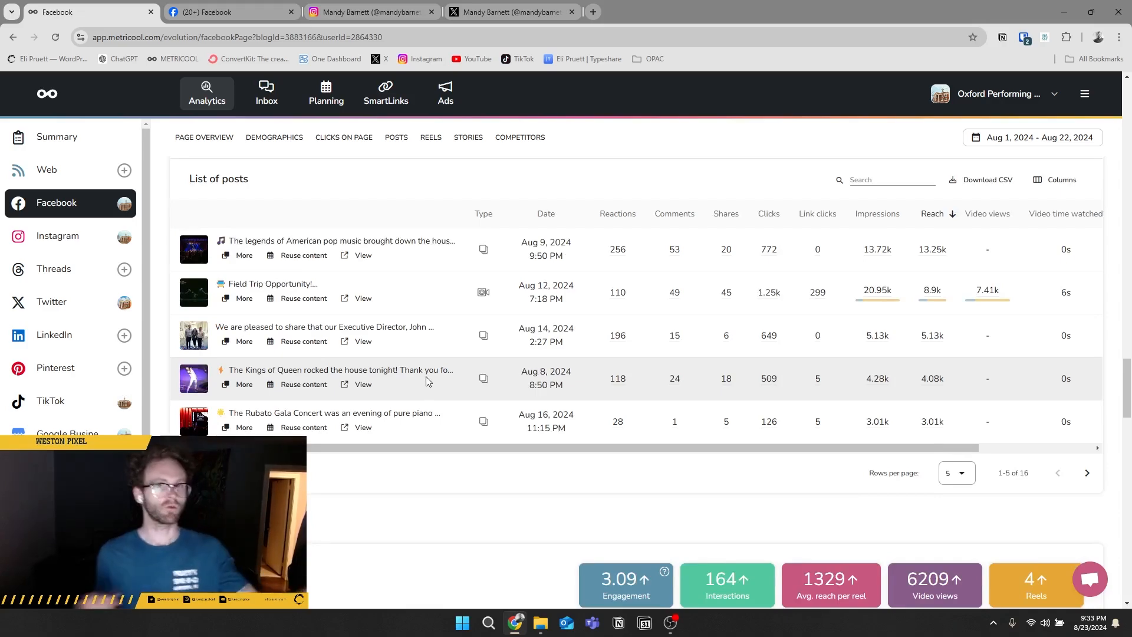
scroll(579, 371, down, 2)
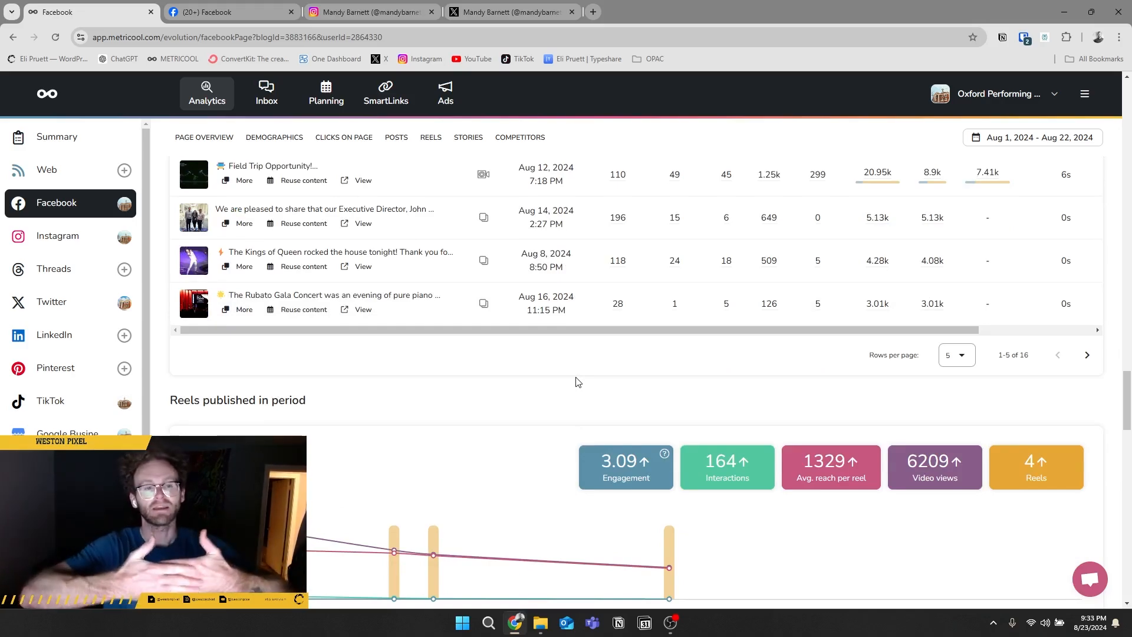
scroll(560, 388, up, 2)
- Reopen the Aug 12 Field Trip Opportunity post on Facebook and examine its caption, video, reactions and comments
click(361, 298)
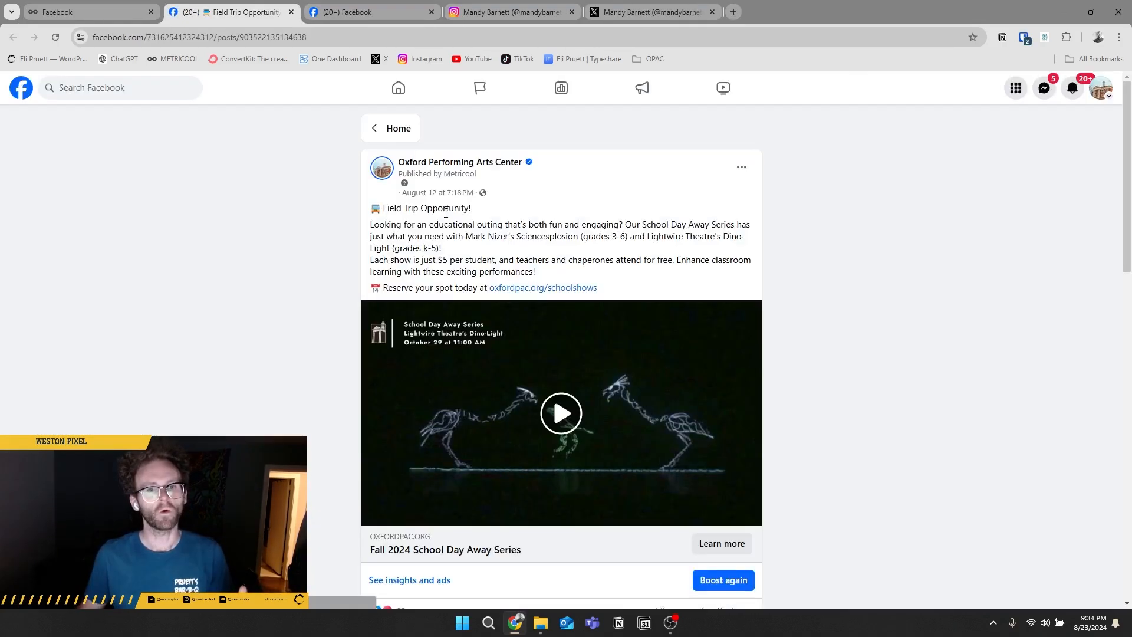
scroll(533, 258, down, 1)
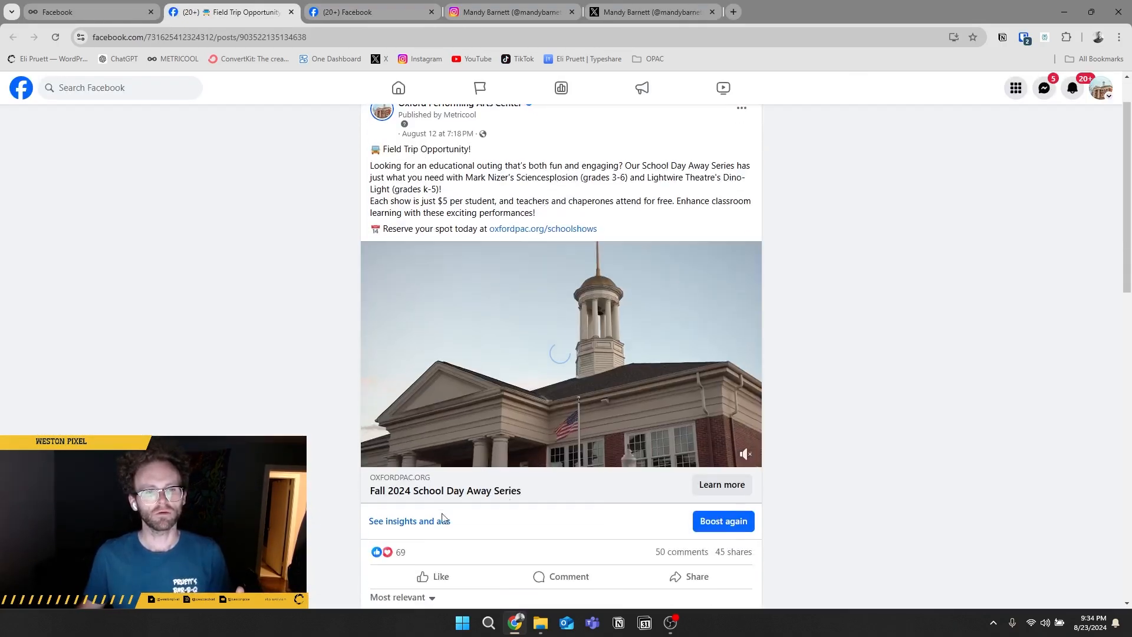
scroll(581, 317, down, 2)
scroll(581, 316, up, 1)
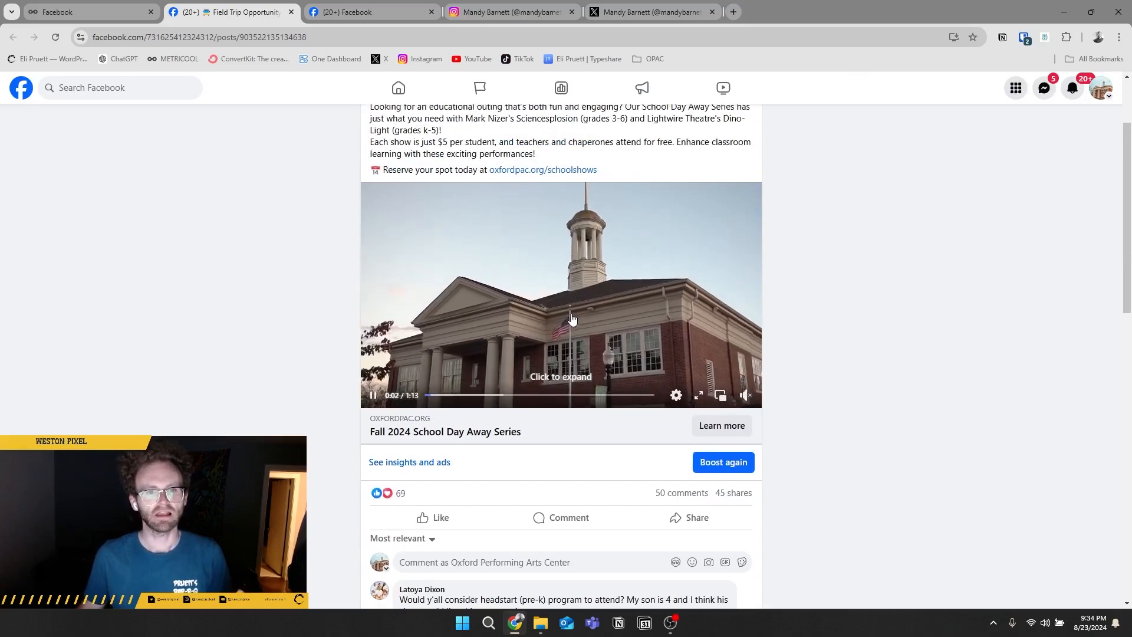
scroll(586, 307, down, 1)
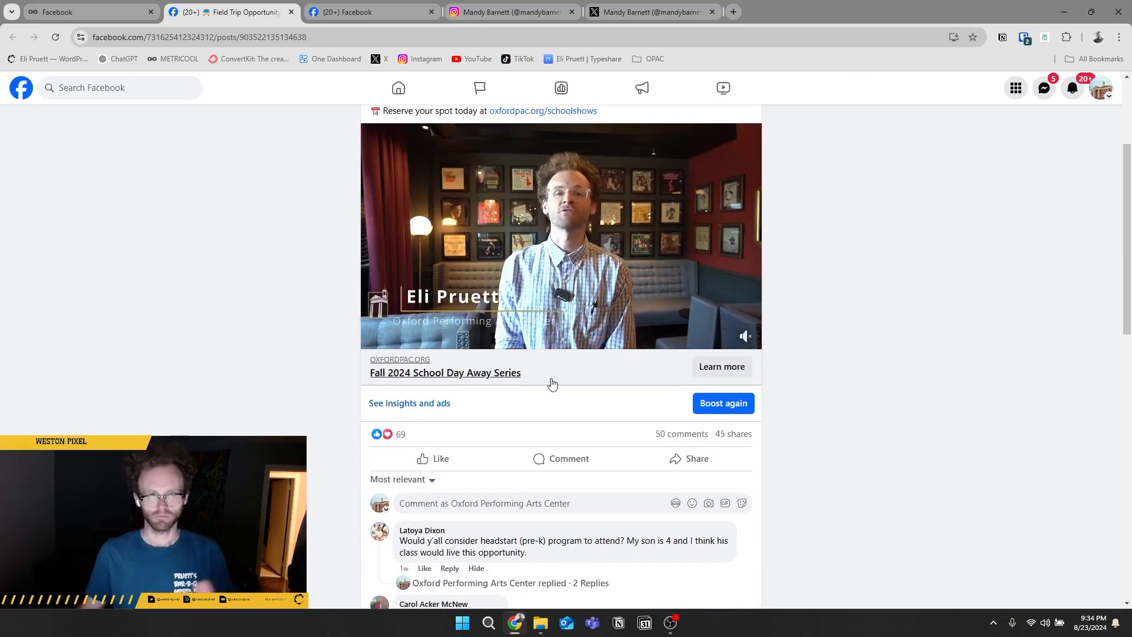
scroll(554, 386, up, 3)
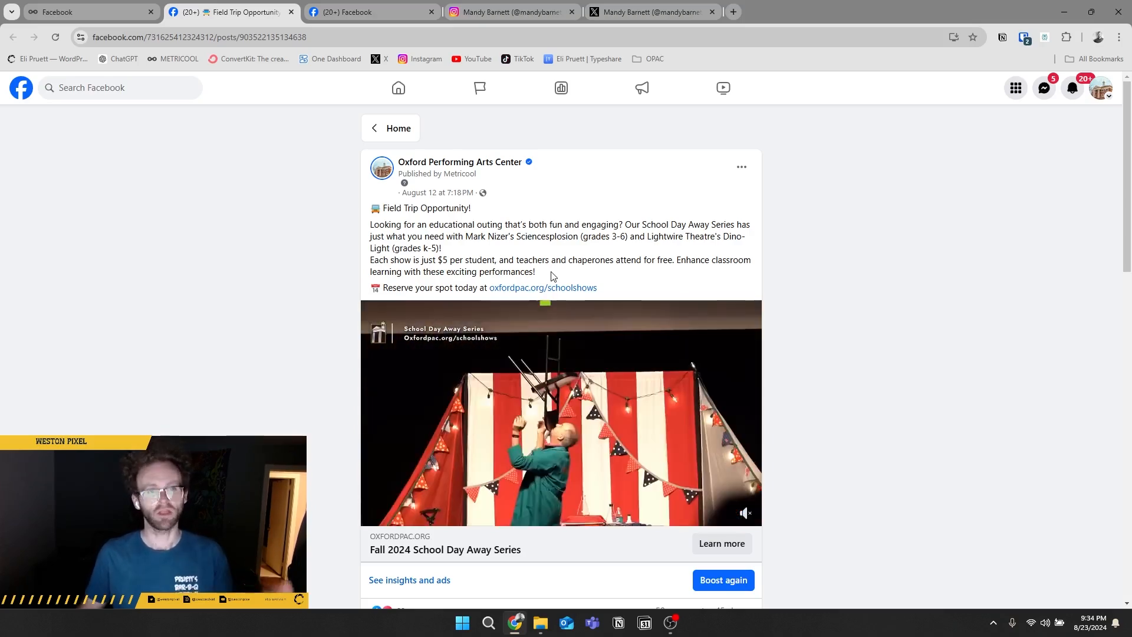
drag(548, 269, 371, 230)
click(491, 267)
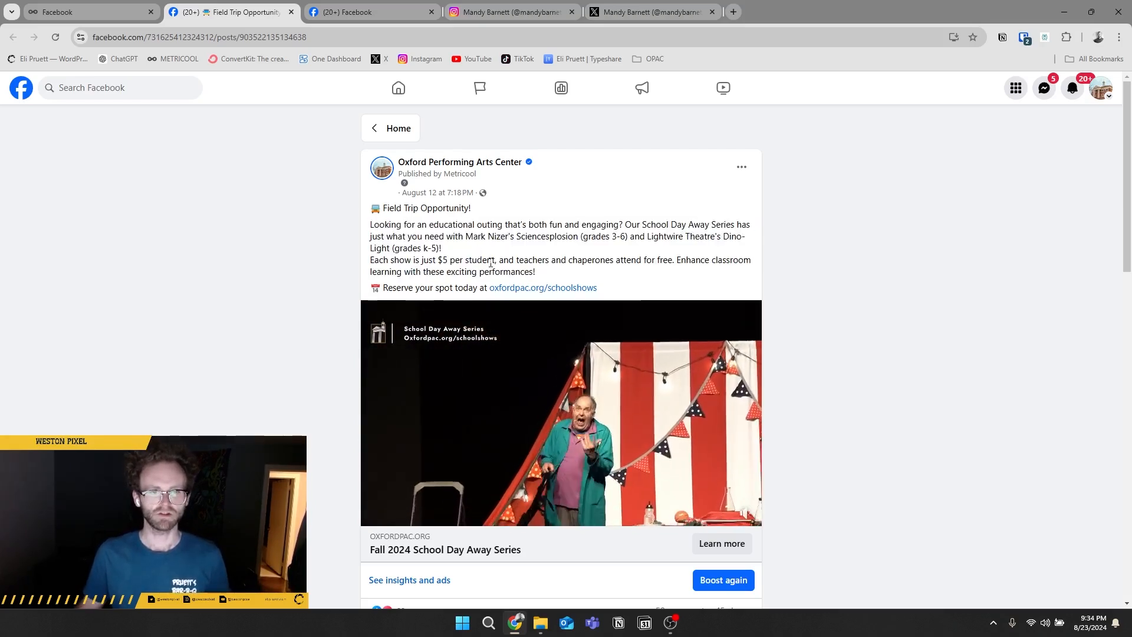
scroll(496, 267, down, 2)
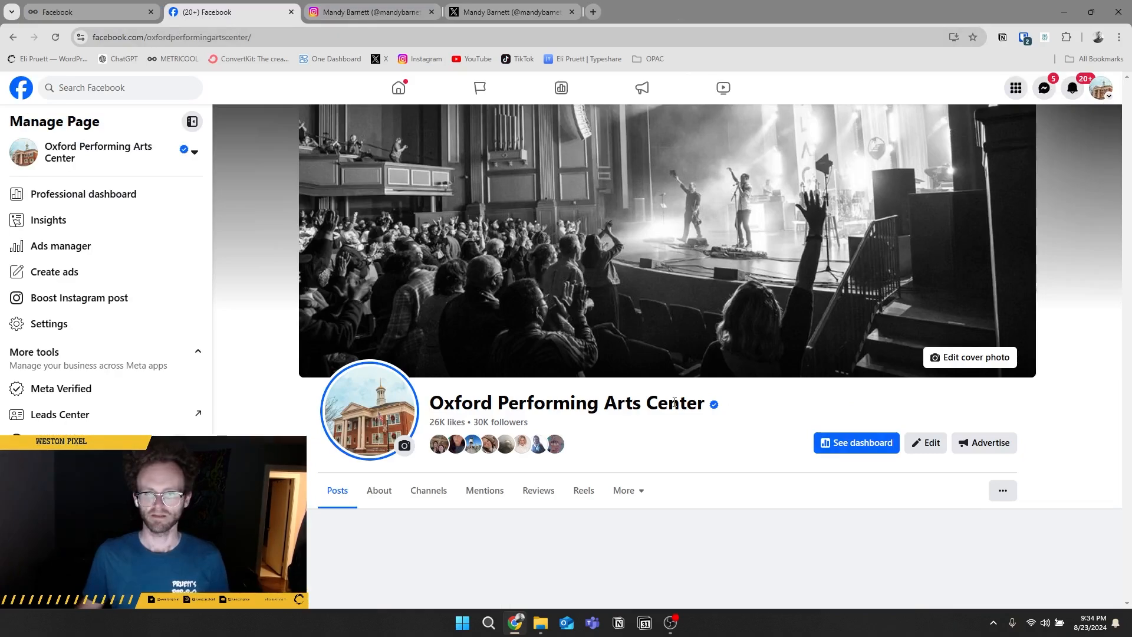
- Find the new Mandy Barnett Patsy Cline tribute post on the Oxford Performing Arts Center Facebook page and open it for editing
scroll(674, 403, down, 10)
scroll(777, 435, up, 2)
scroll(695, 328, down, 5)
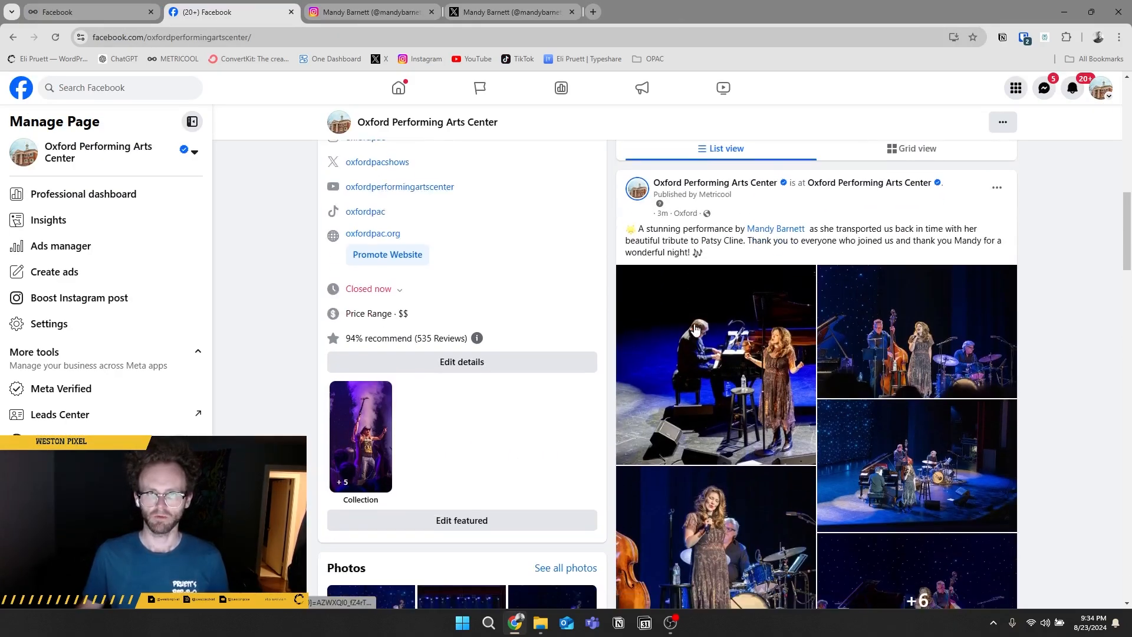
scroll(742, 362, up, 1)
scroll(741, 362, up, 4)
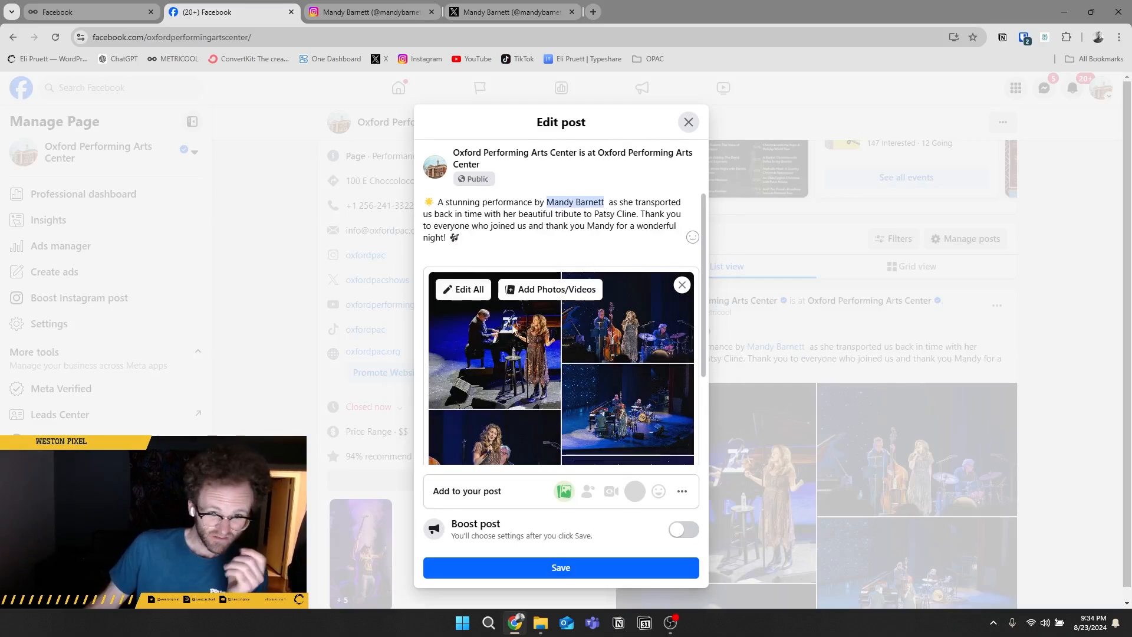
- Tag Mandy Barnett on the singer in the post's first photo and try tagging her in the second
scroll(615, 399, down, 3)
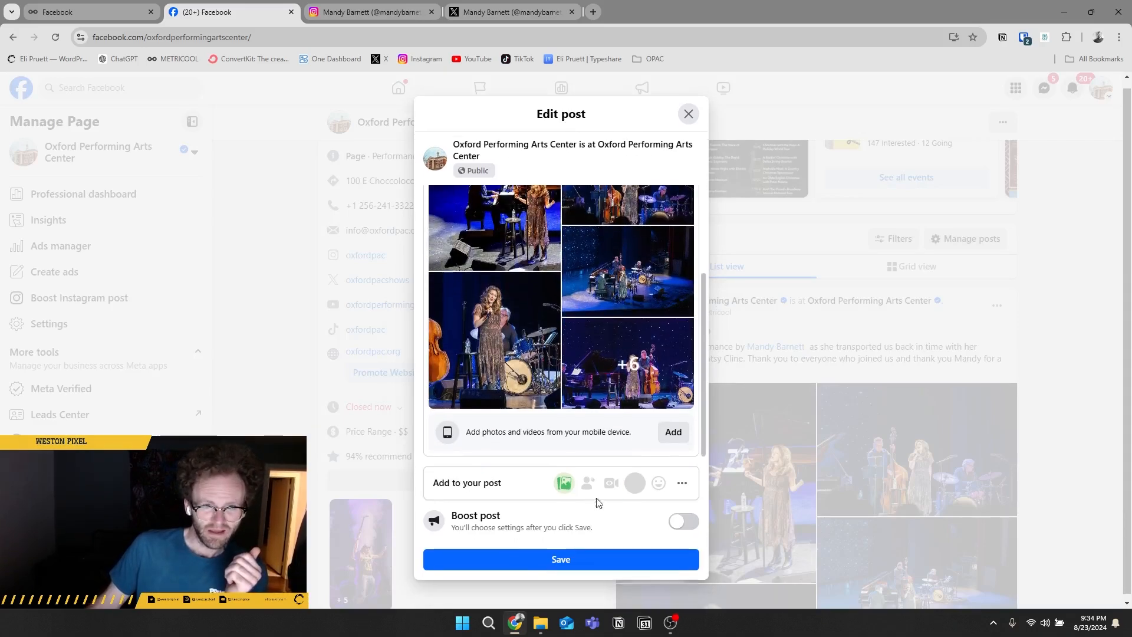
click(615, 399)
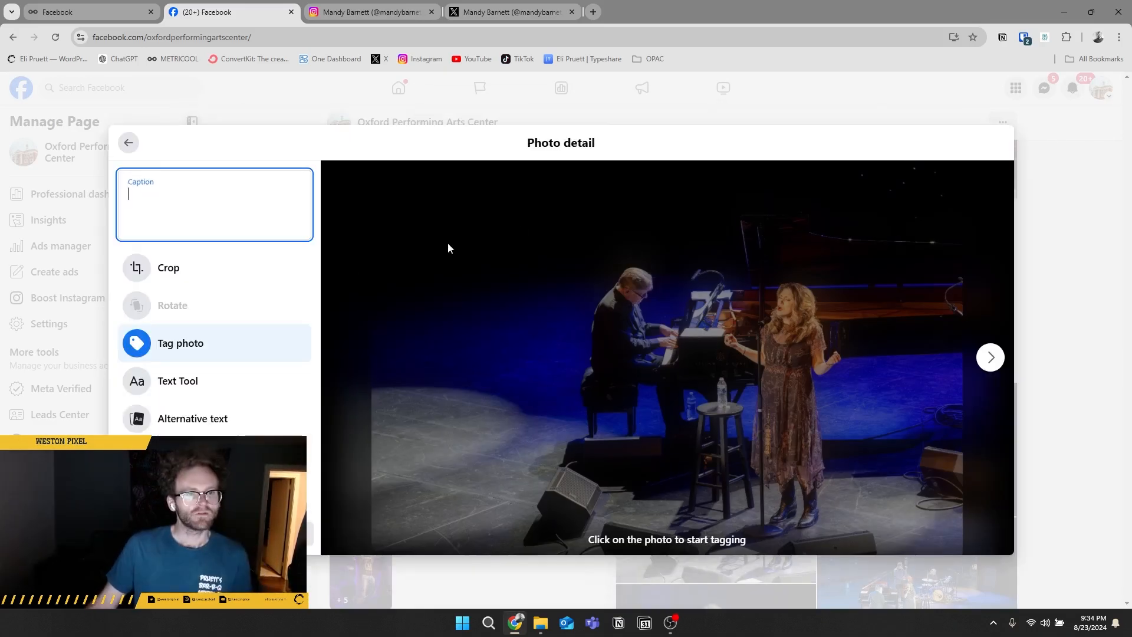
click(782, 311)
text(mand)
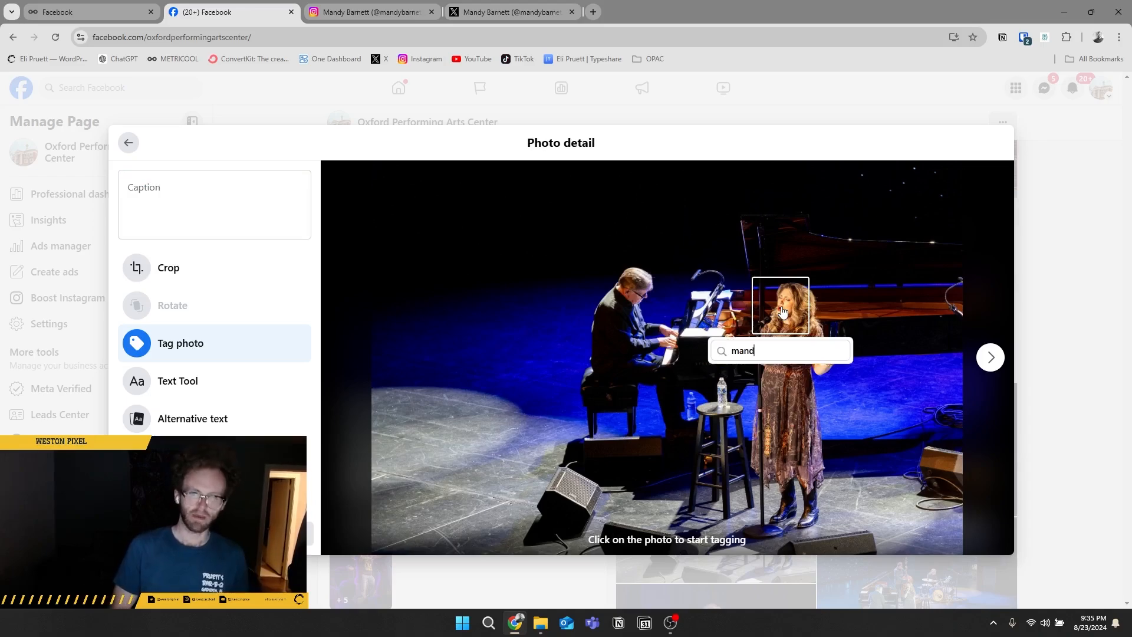
text(y barnett)
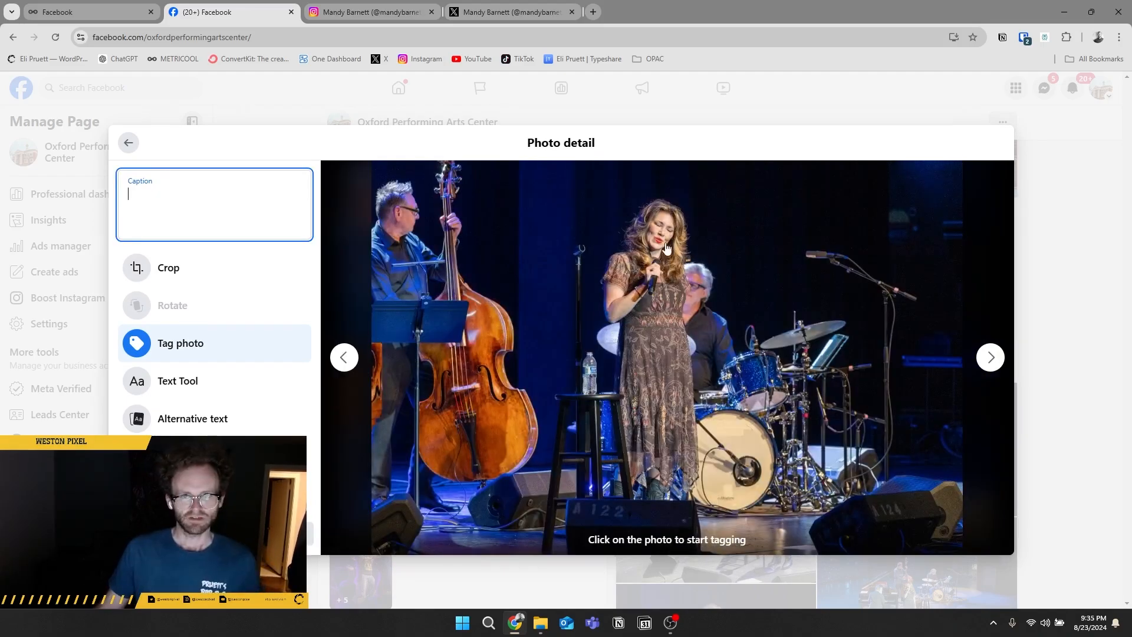
click(657, 232)
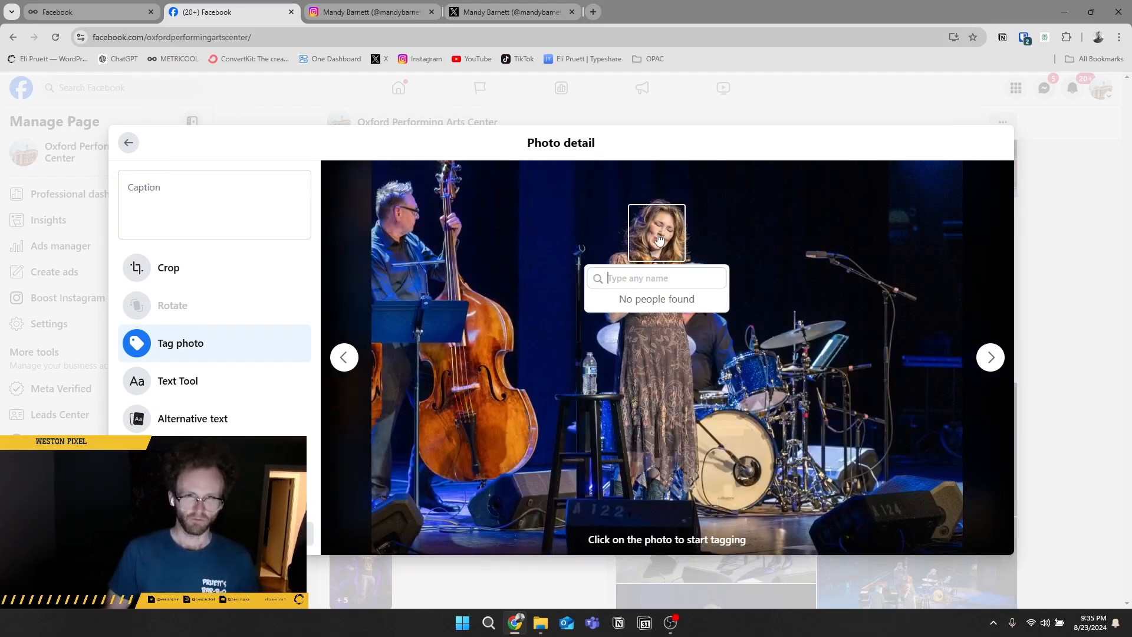
click(128, 143)
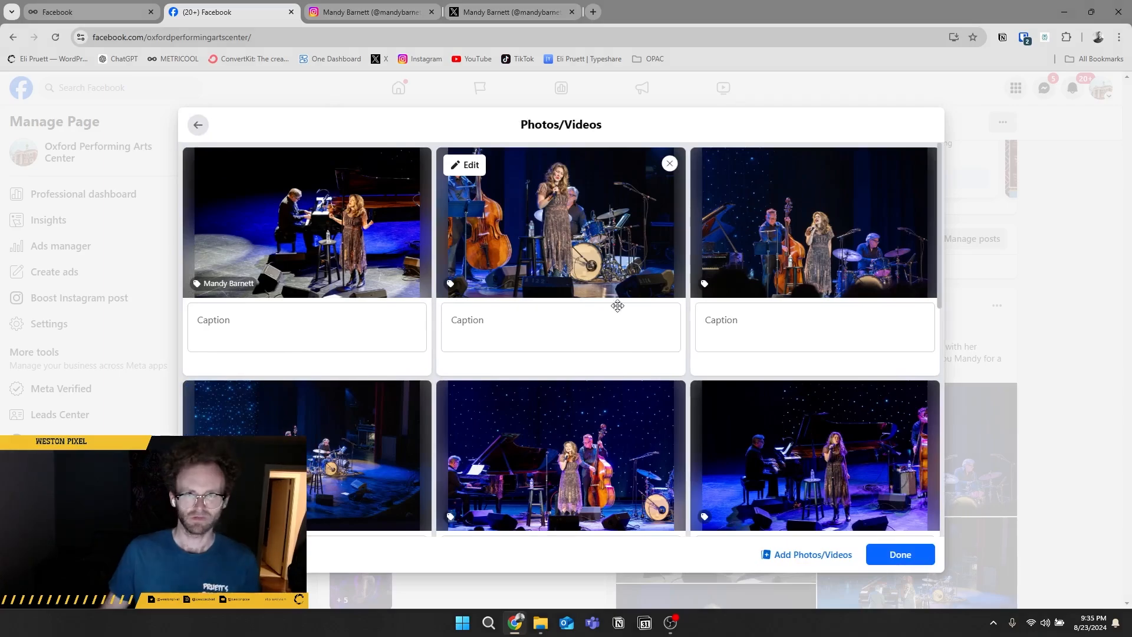
- Check the post's remaining photos and caption, and save the edited Facebook post
scroll(631, 369, down, 6)
scroll(631, 396, up, 3)
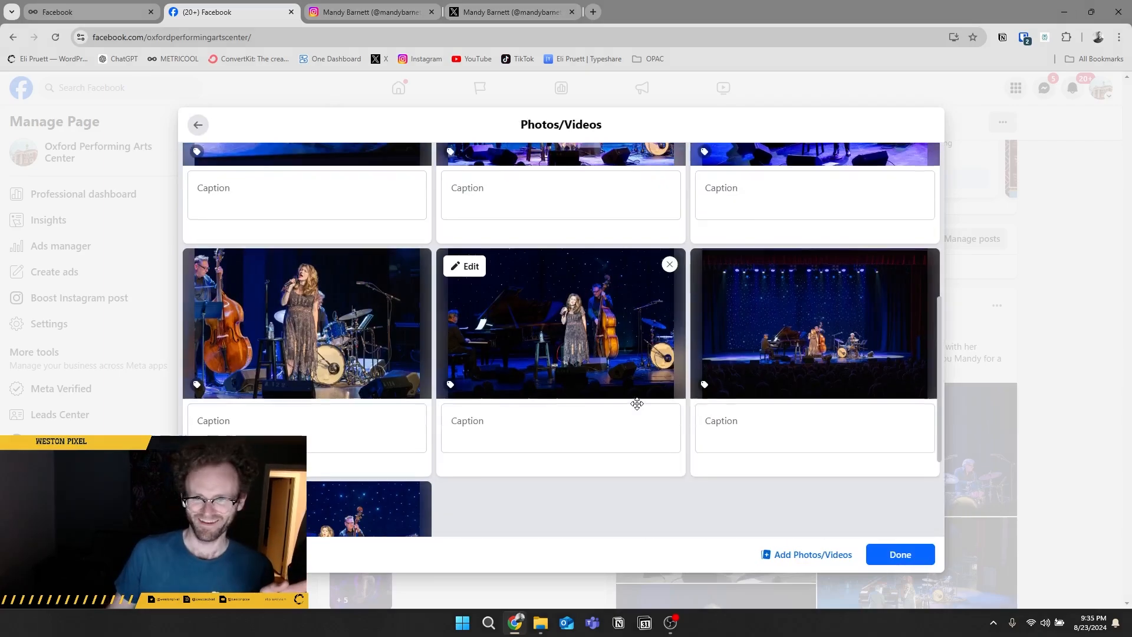
scroll(636, 404, down, 3)
click(901, 555)
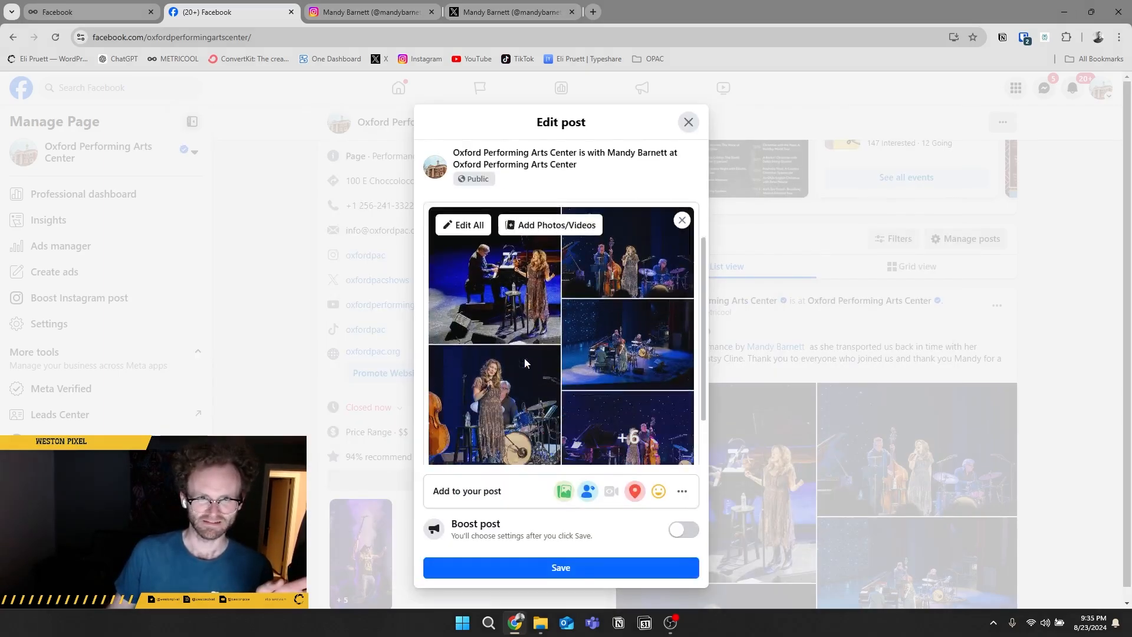
scroll(561, 387, down, 3)
scroll(607, 457, up, 3)
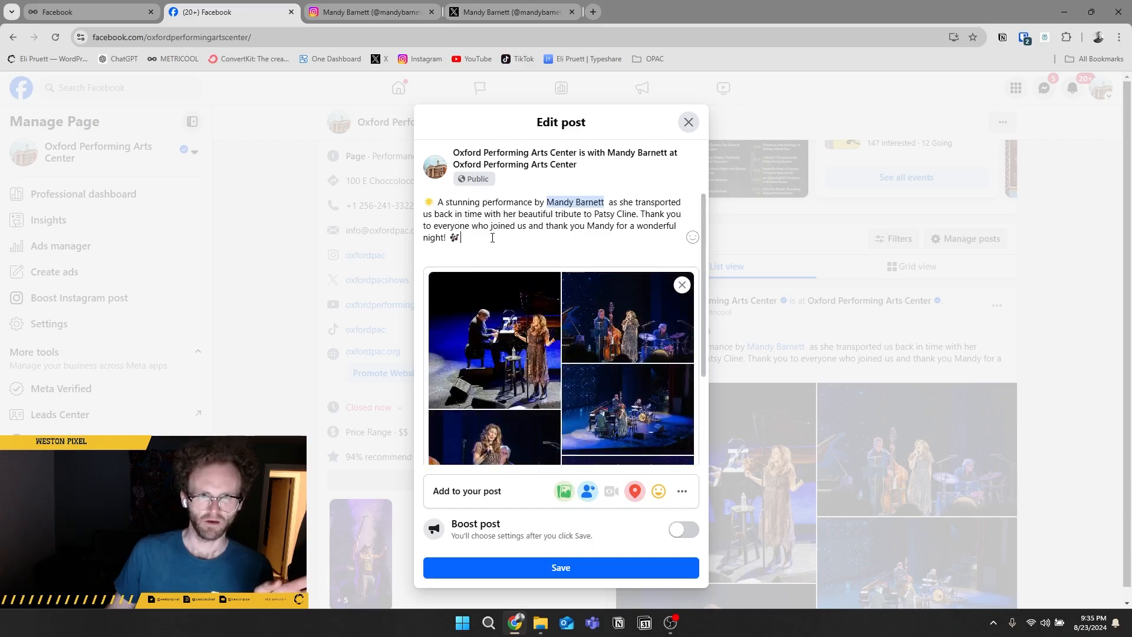
click(573, 567)
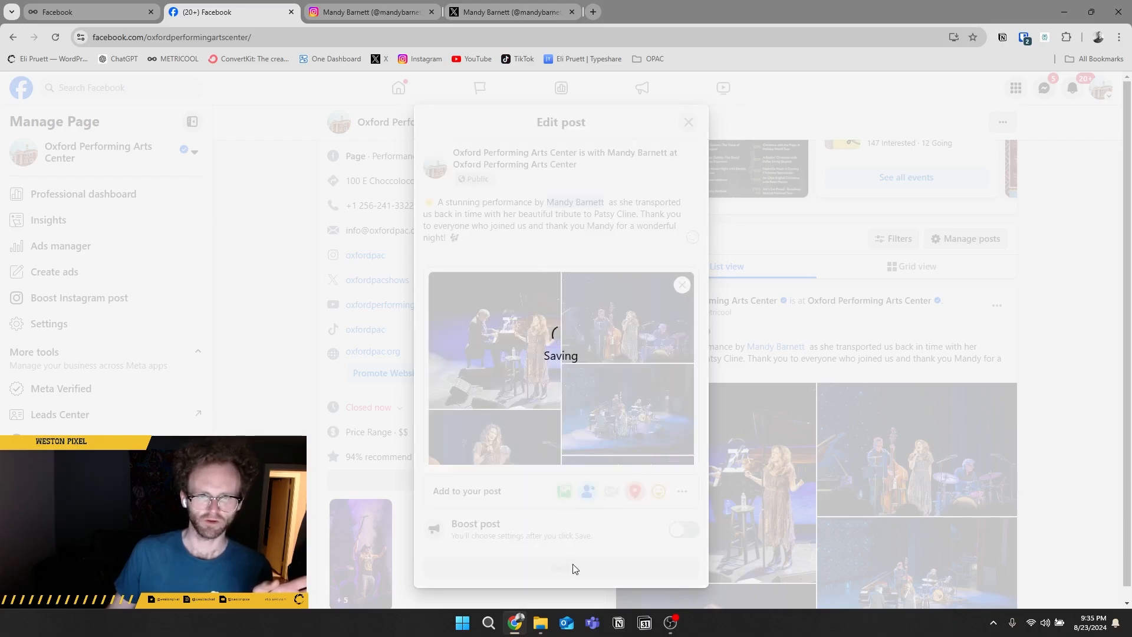
- Find the new Mandy Barnett post on the Oxford Performing Arts Center Instagram profile and open its options
click(370, 12)
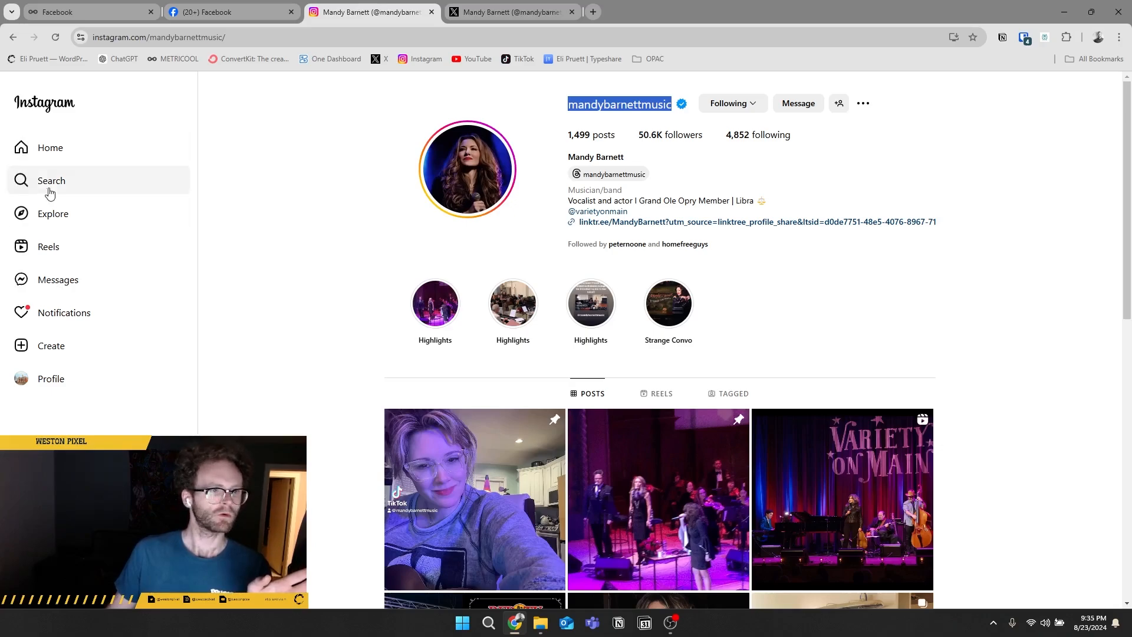
click(68, 160)
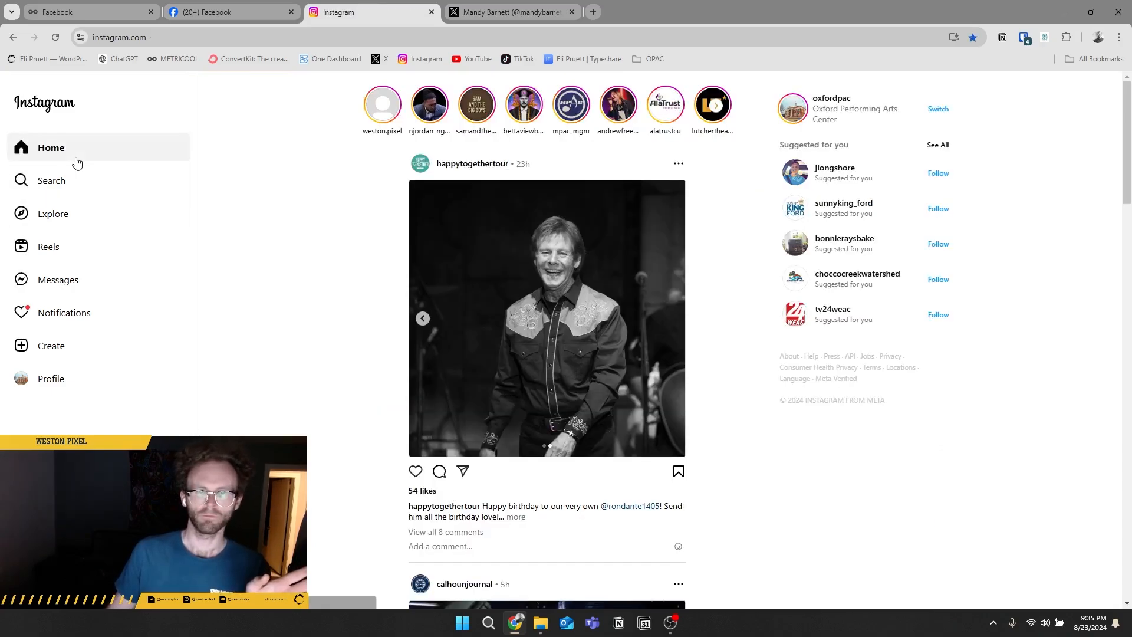
click(57, 384)
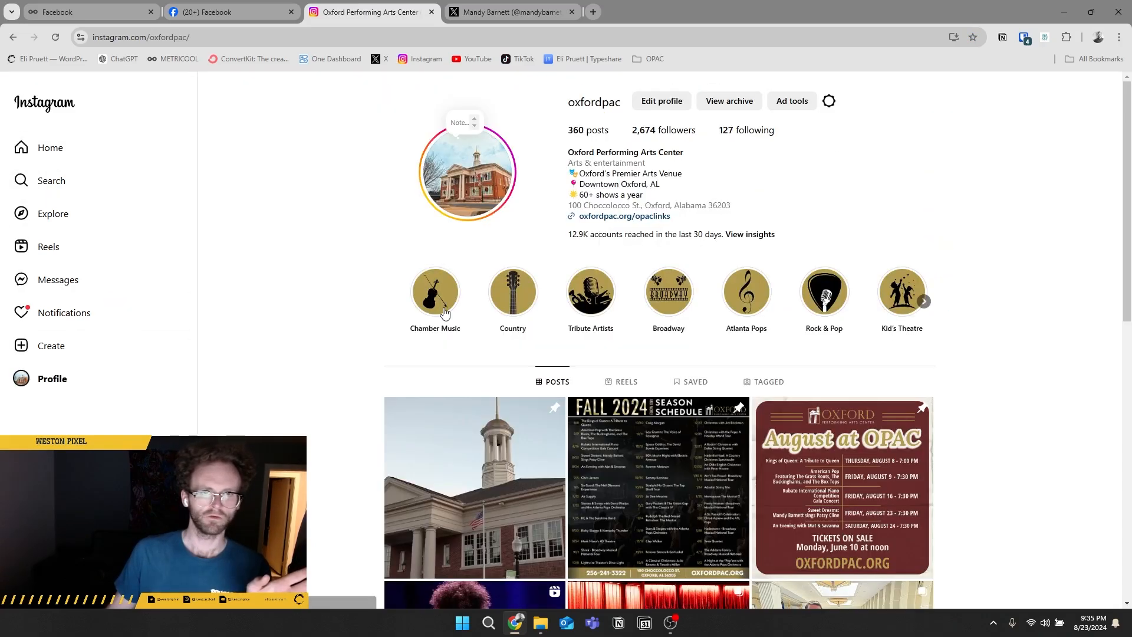
scroll(590, 407, down, 3)
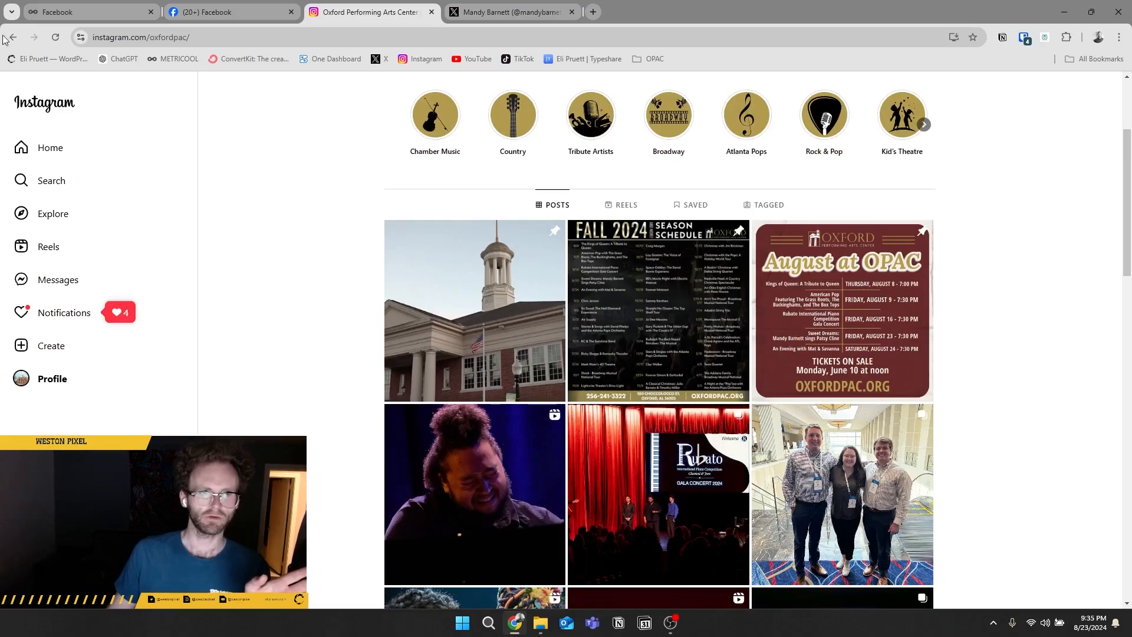
click(55, 37)
scroll(576, 392, down, 1)
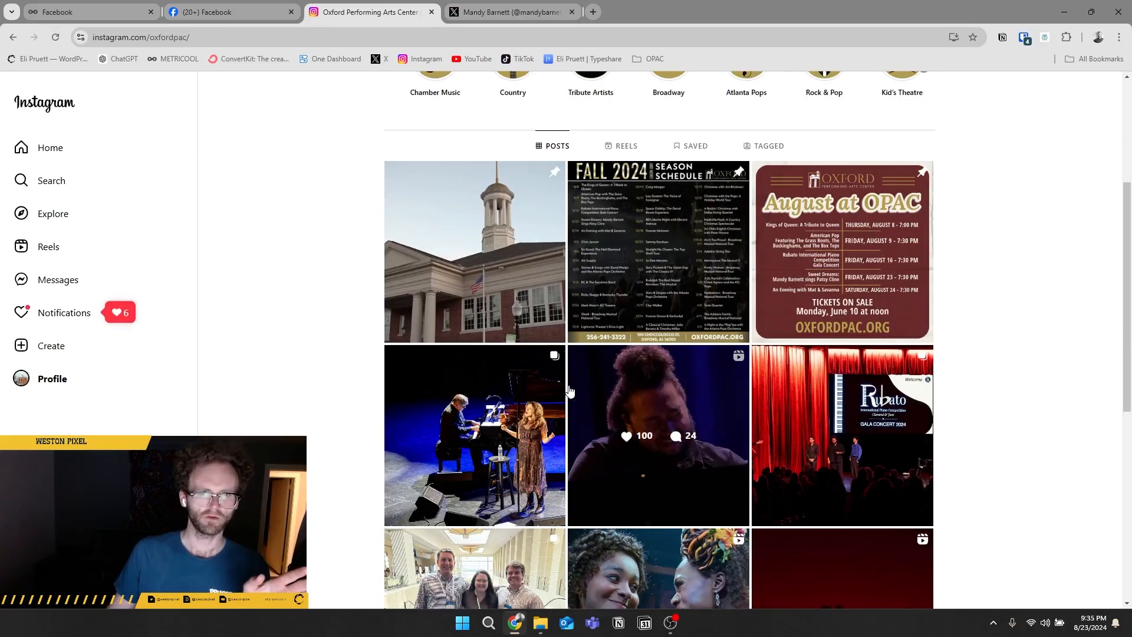
click(513, 412)
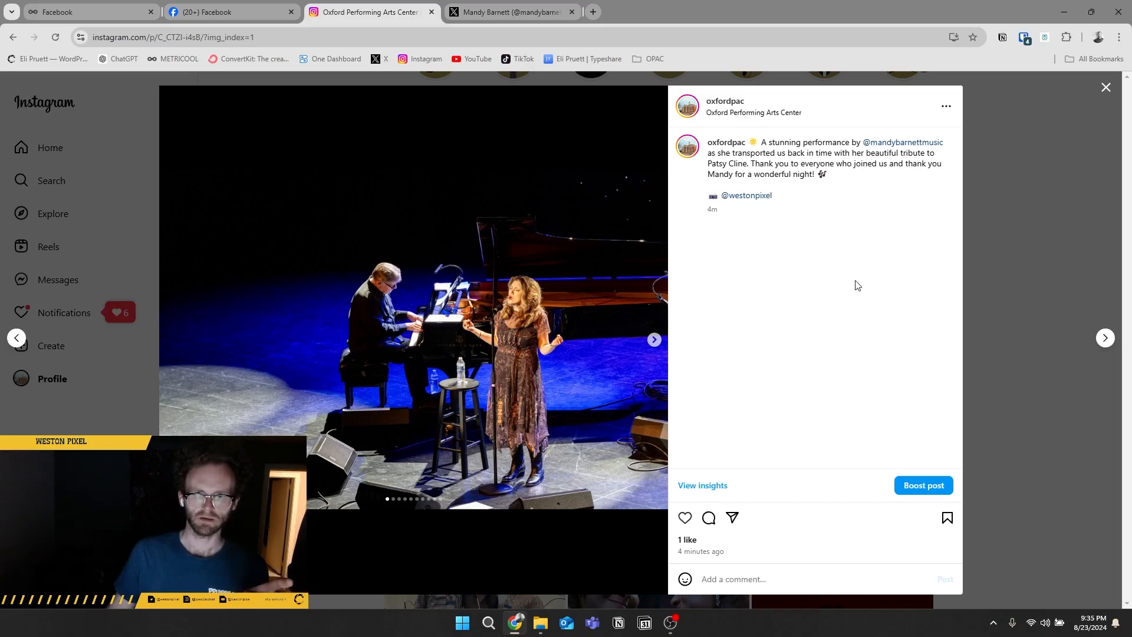
click(947, 108)
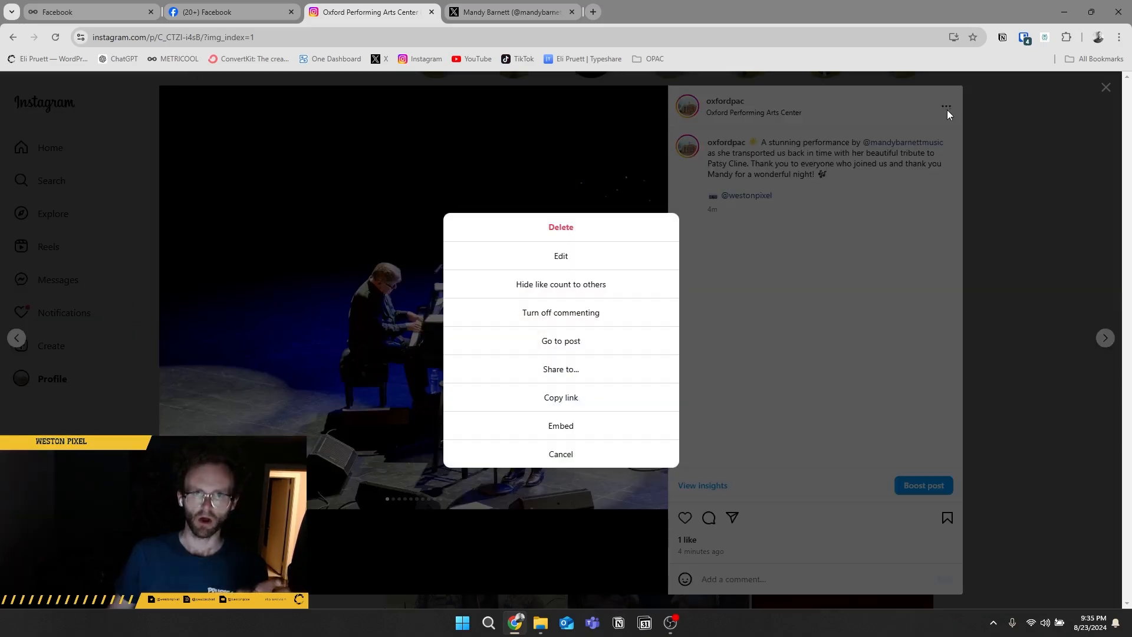
- Check the Instagram messages and home feed for the collaborator invitation sent to mandybarnettmusic
key(Escape)
key(Escape)
click(70, 289)
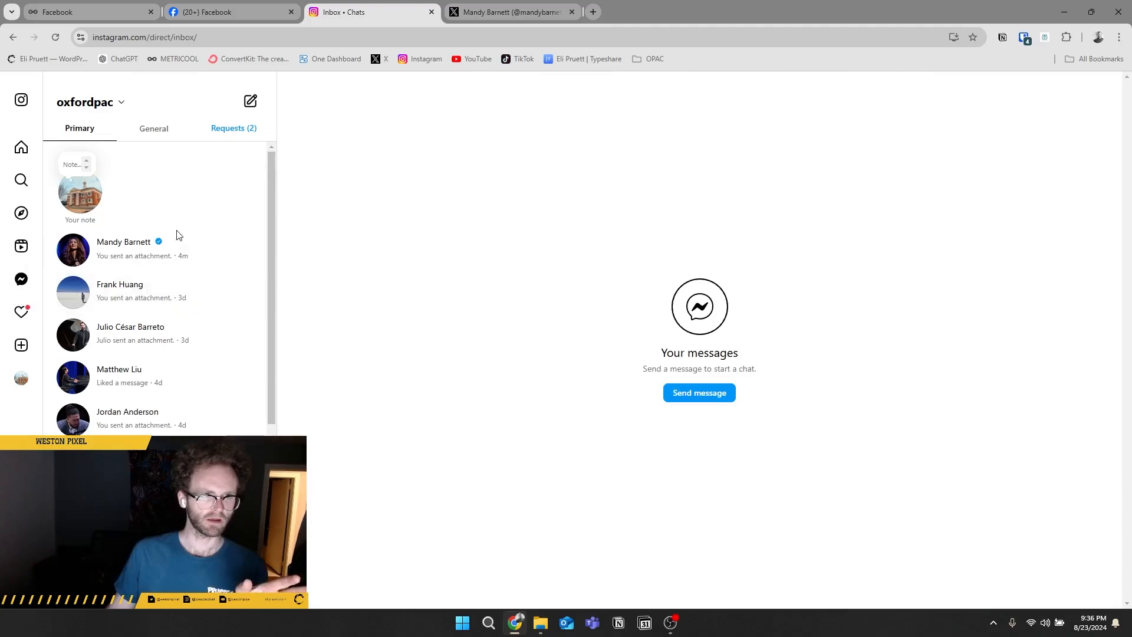
click(23, 149)
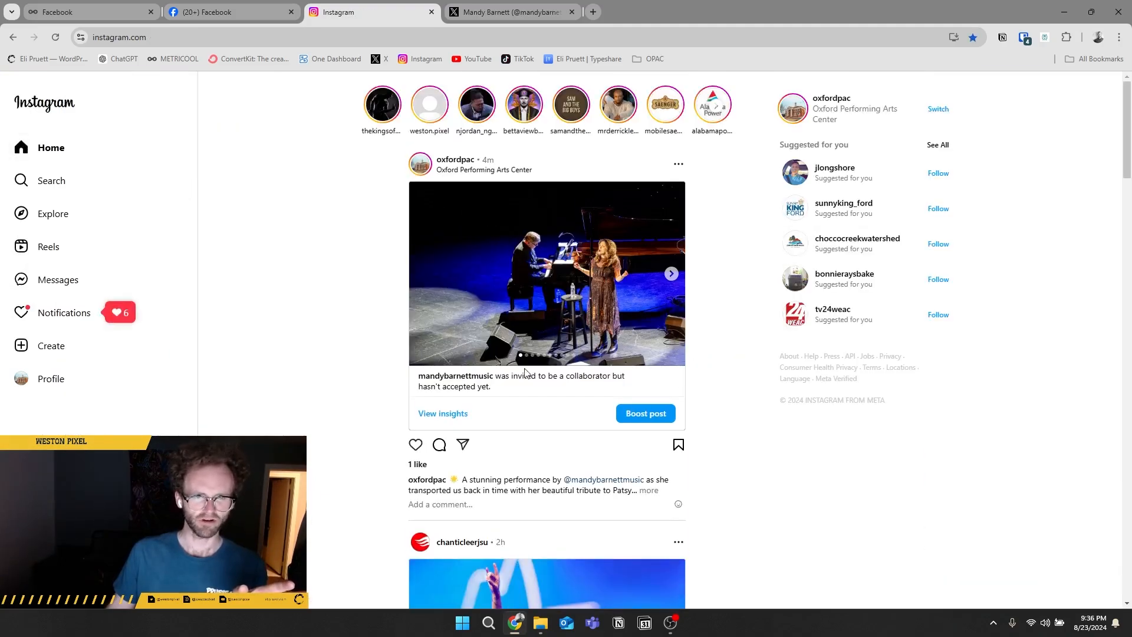
drag(526, 390, 415, 376)
click(527, 393)
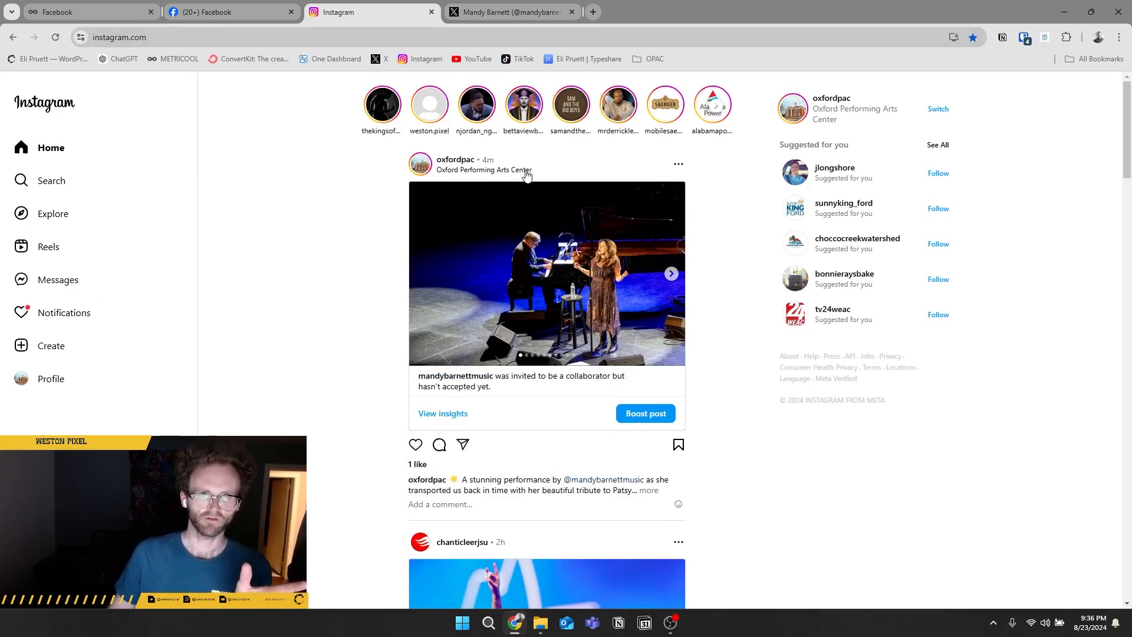
- Switch X to the Oxford Performing Arts Center account and open its profile
key(ctrl+Tab)
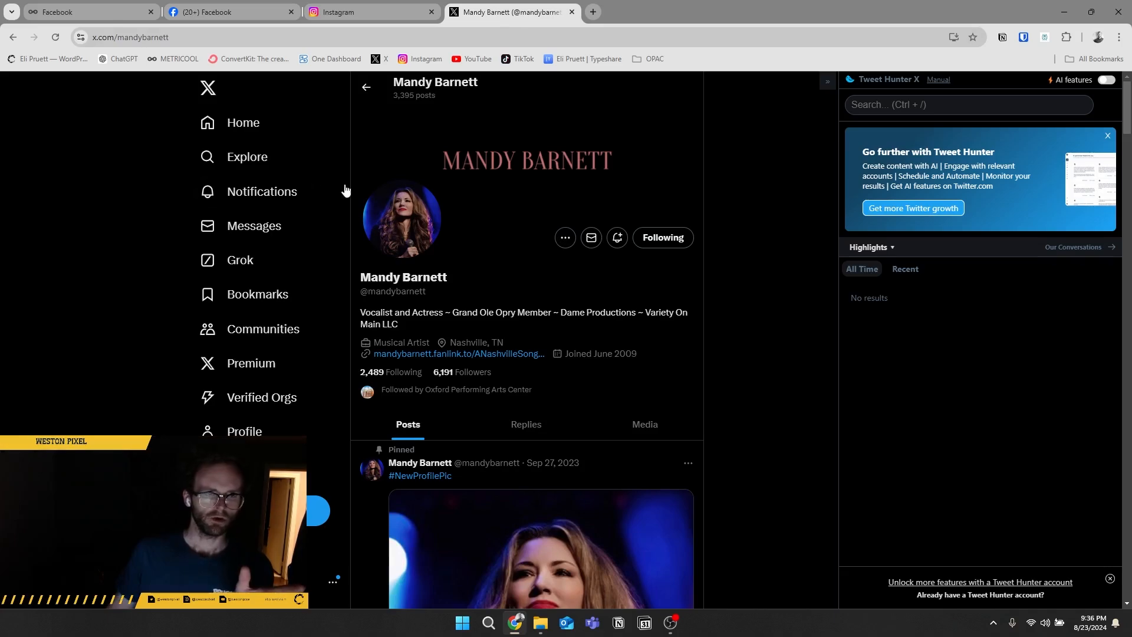
click(313, 580)
click(258, 437)
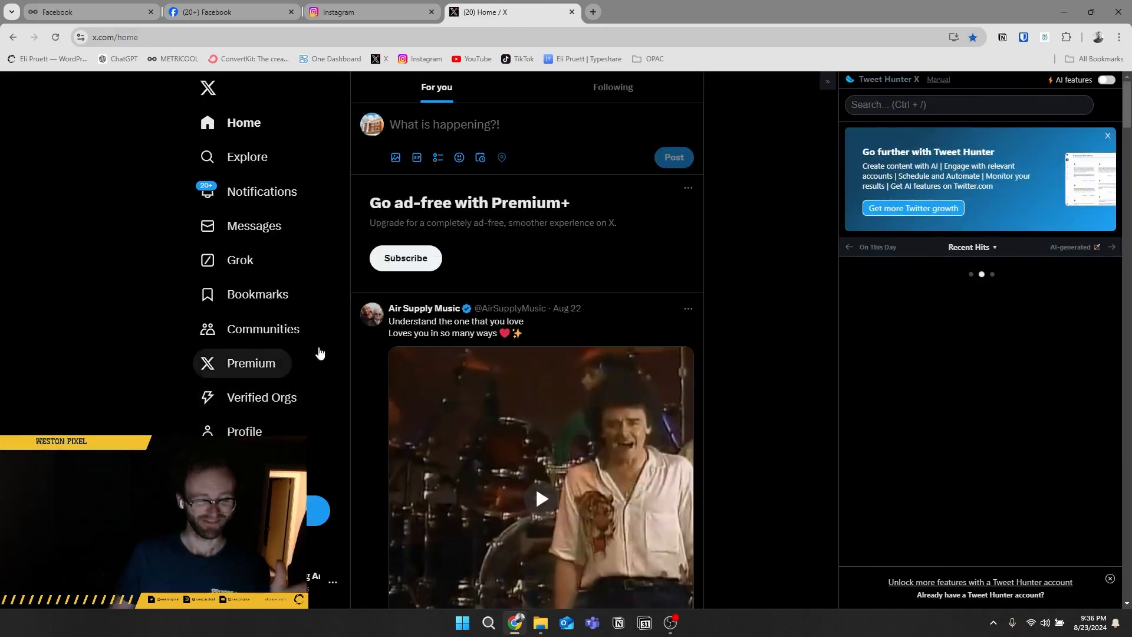
scroll(367, 374, down, 7)
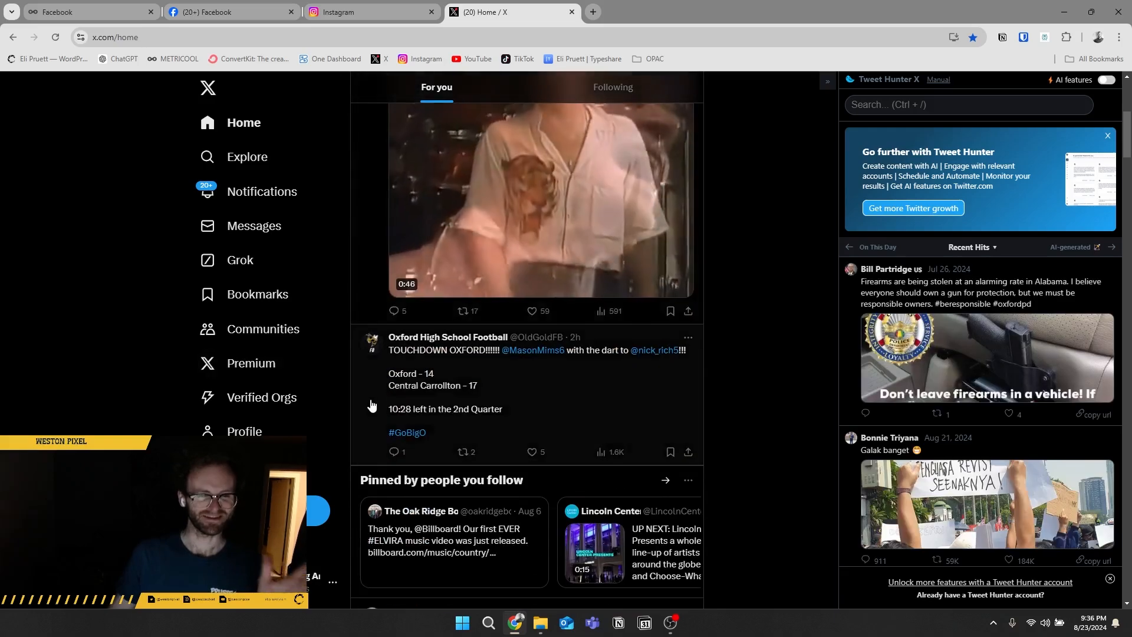
scroll(371, 406, up, 7)
click(265, 194)
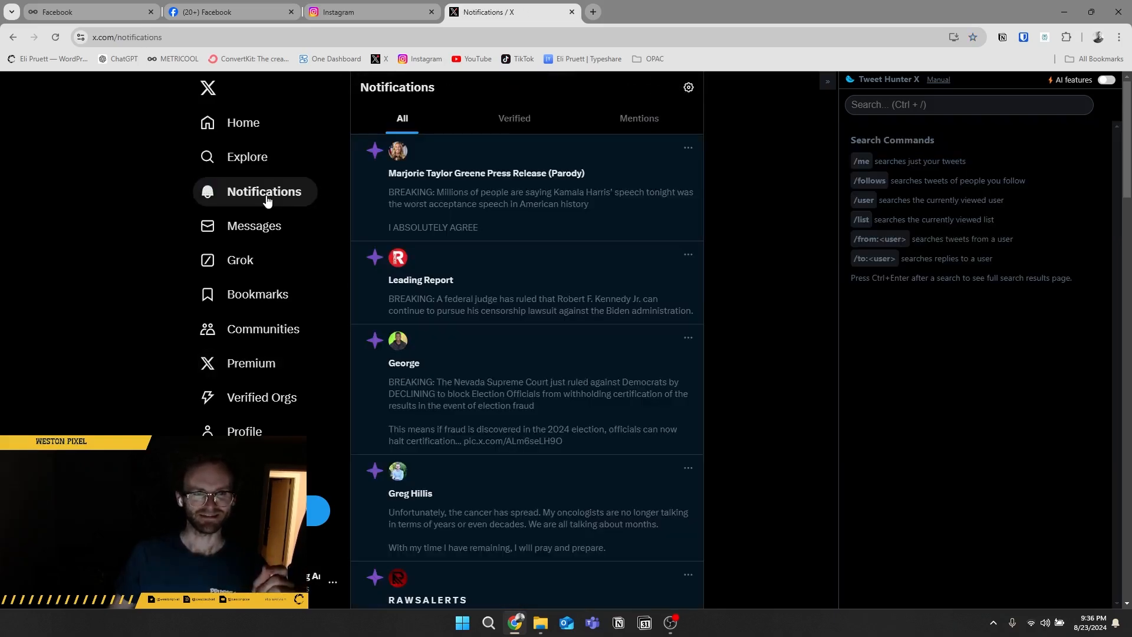
click(208, 122)
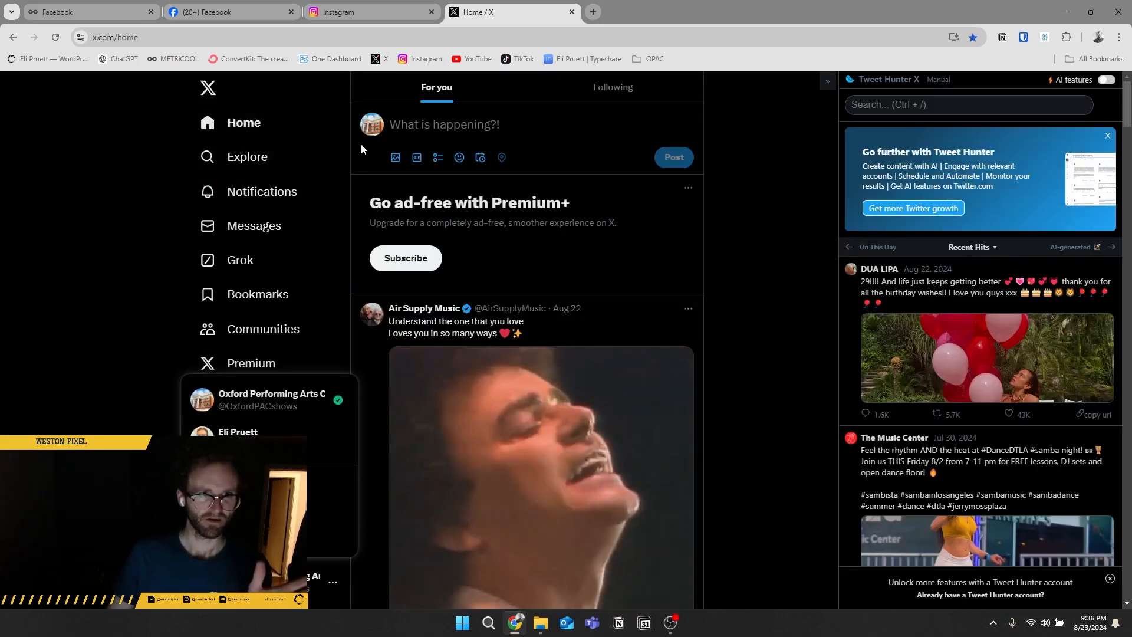
click(371, 126)
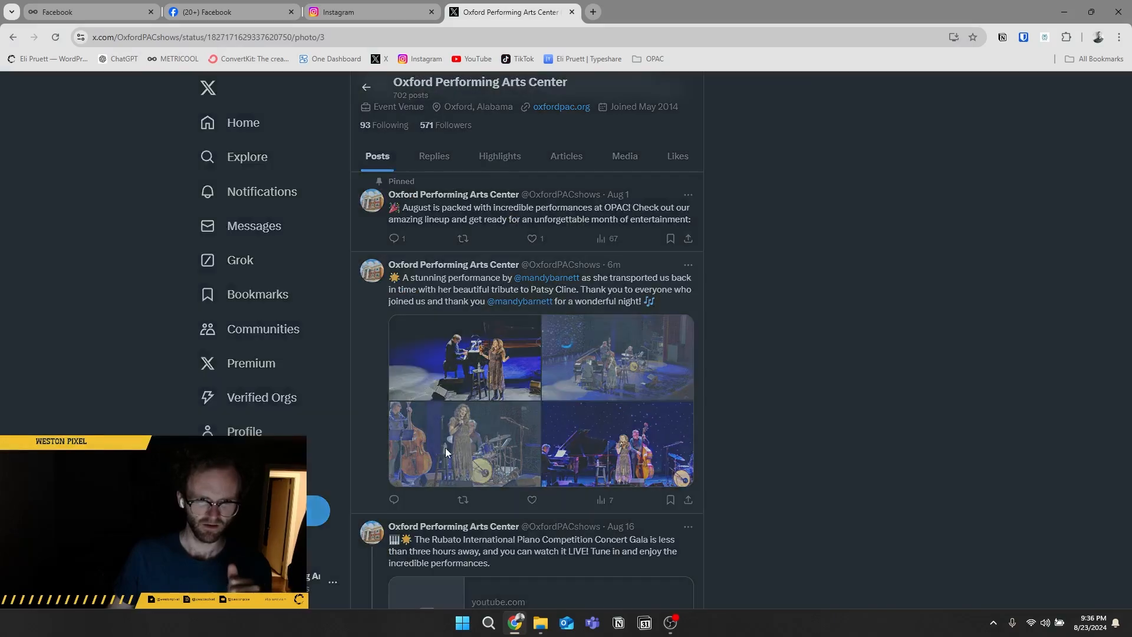
- Examine the image quality of the photos in the Mandy Barnett post on X and compare them with the Facebook version
click(454, 447)
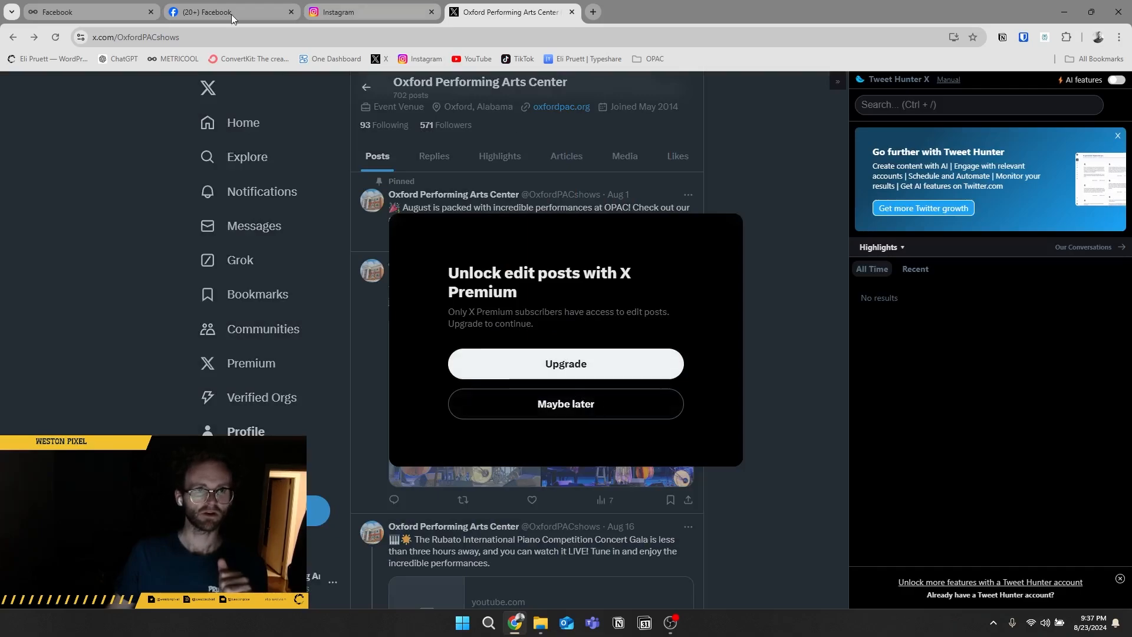
click(230, 14)
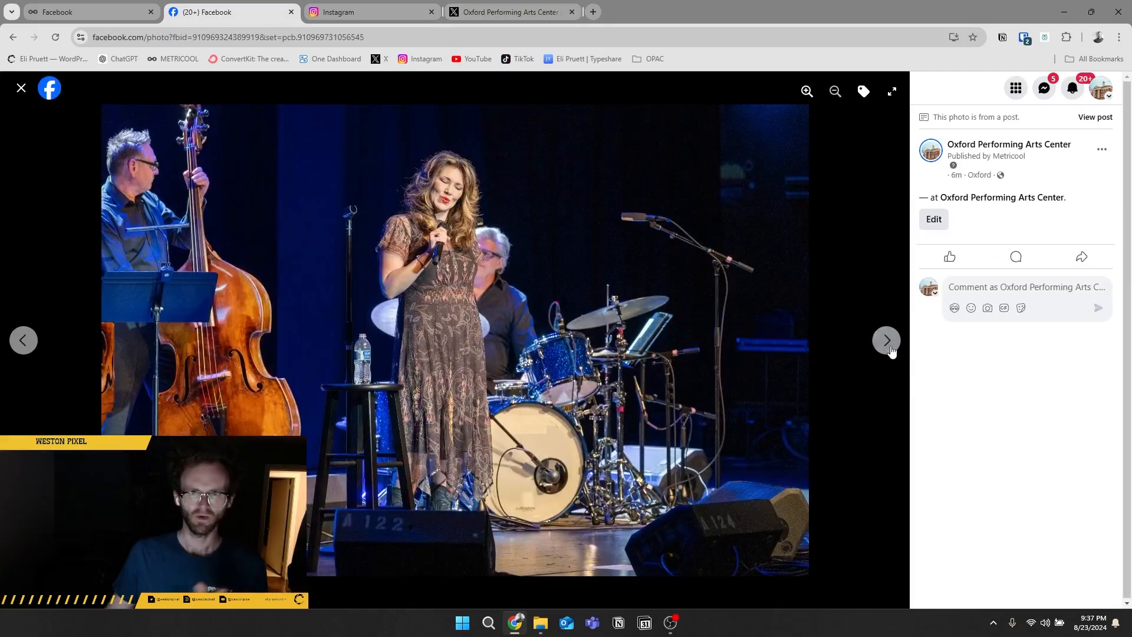
click(887, 342)
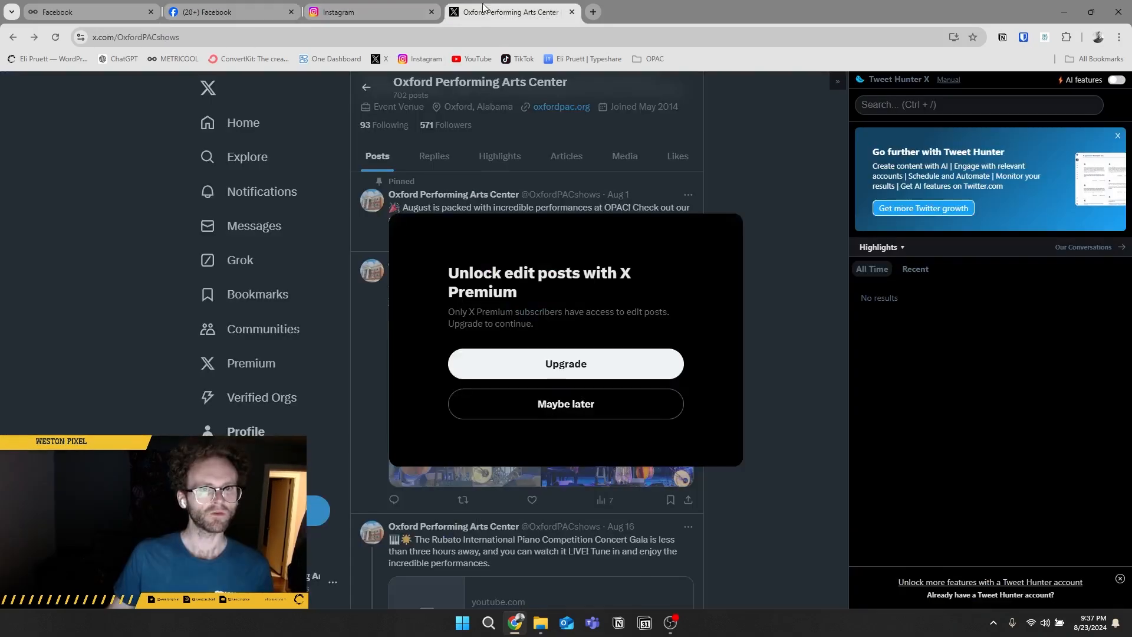
click(591, 405)
click(473, 435)
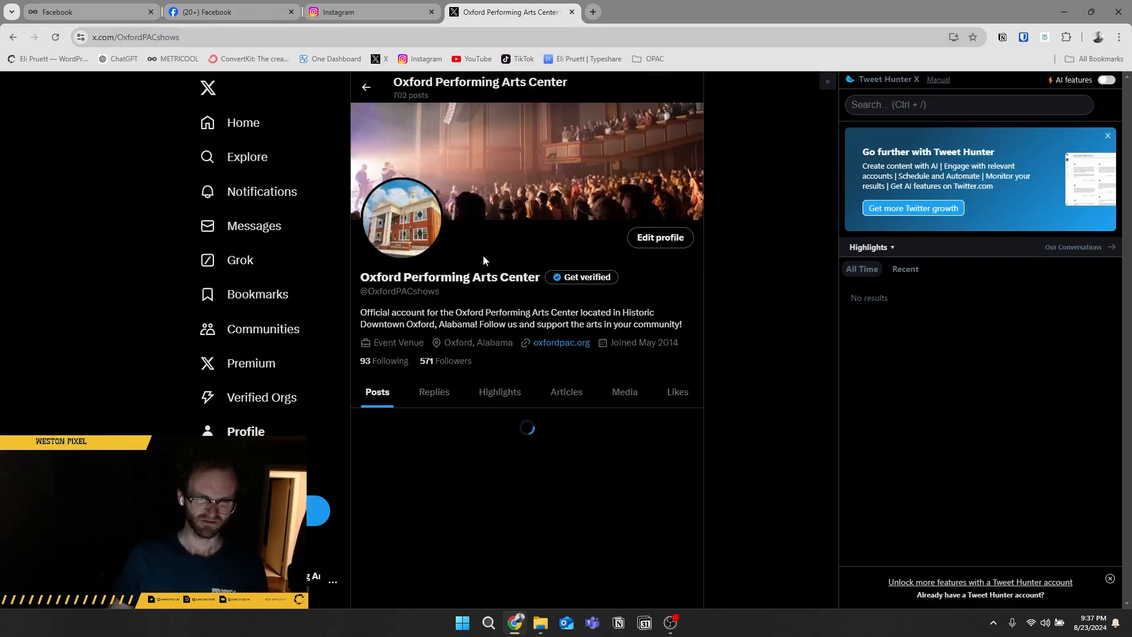
scroll(616, 309, down, 5)
click(616, 310)
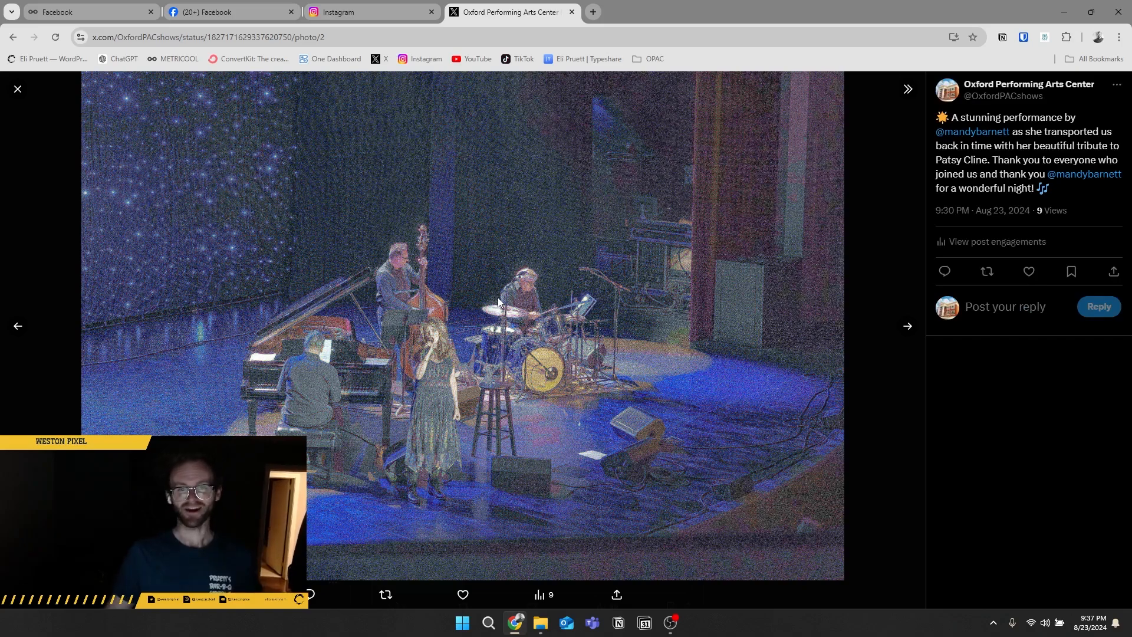
key(Escape)
- Delete the Mandy Barnett tribute post from the Oxford Performing Arts Center profile on X
click(688, 205)
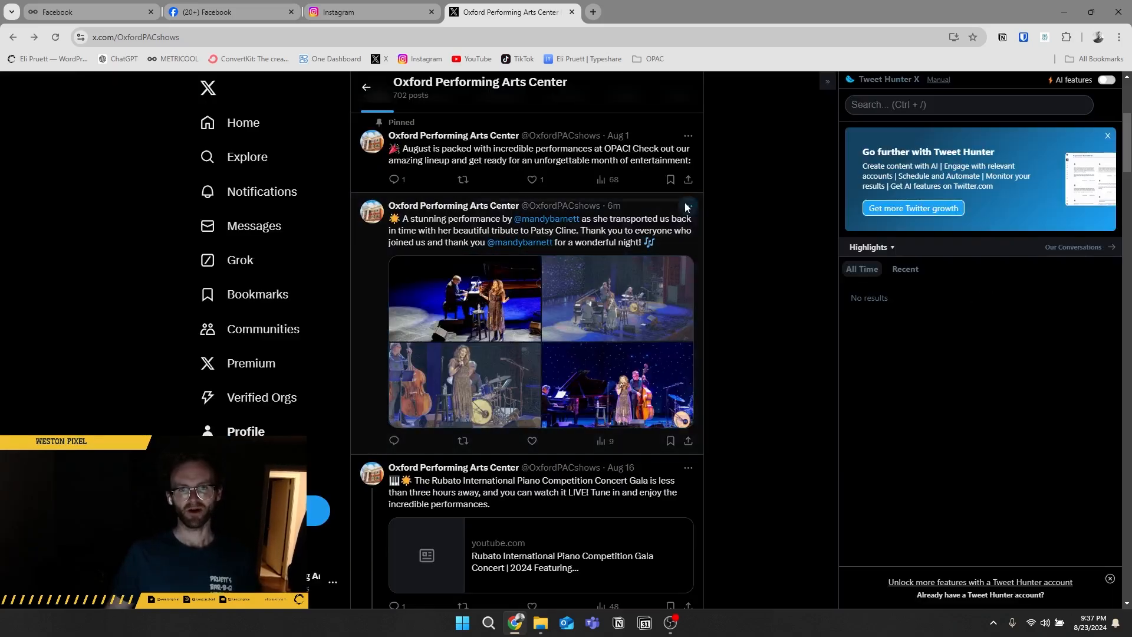
click(559, 214)
click(571, 364)
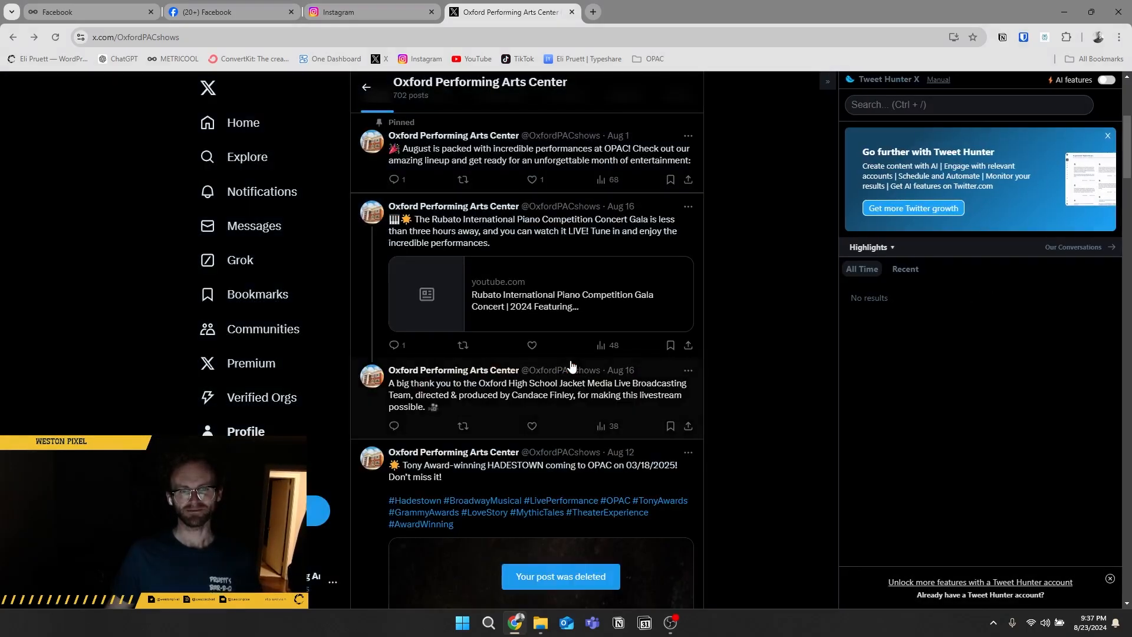
- Switch to the Metricool planning calendar, open the Aug 23 9:30 PM X post and duplicate it
click(90, 13)
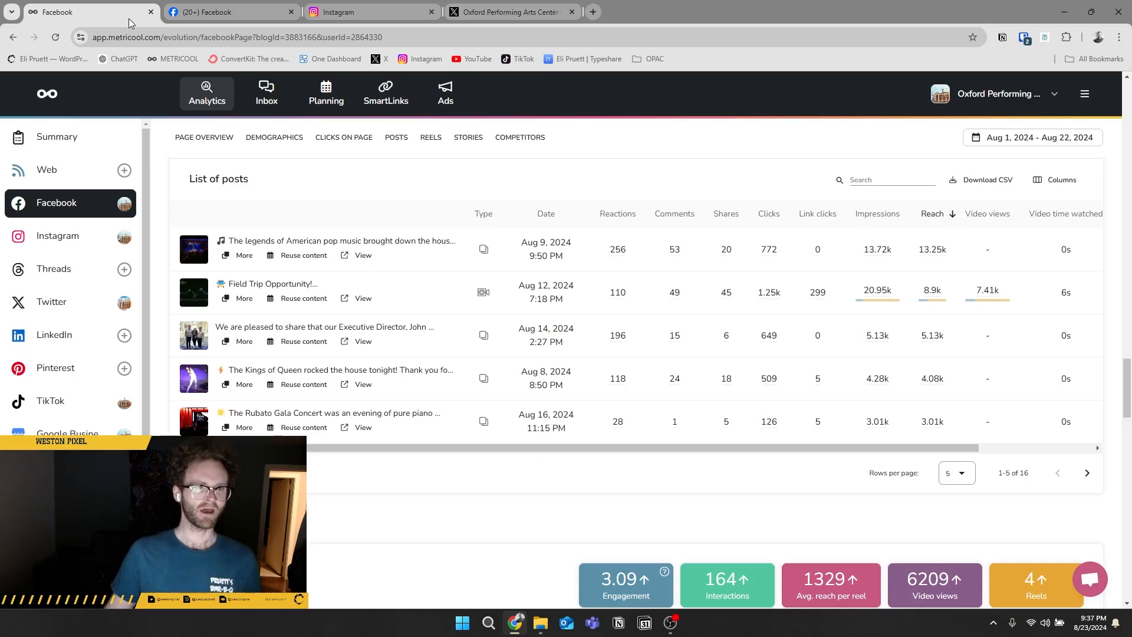
click(316, 104)
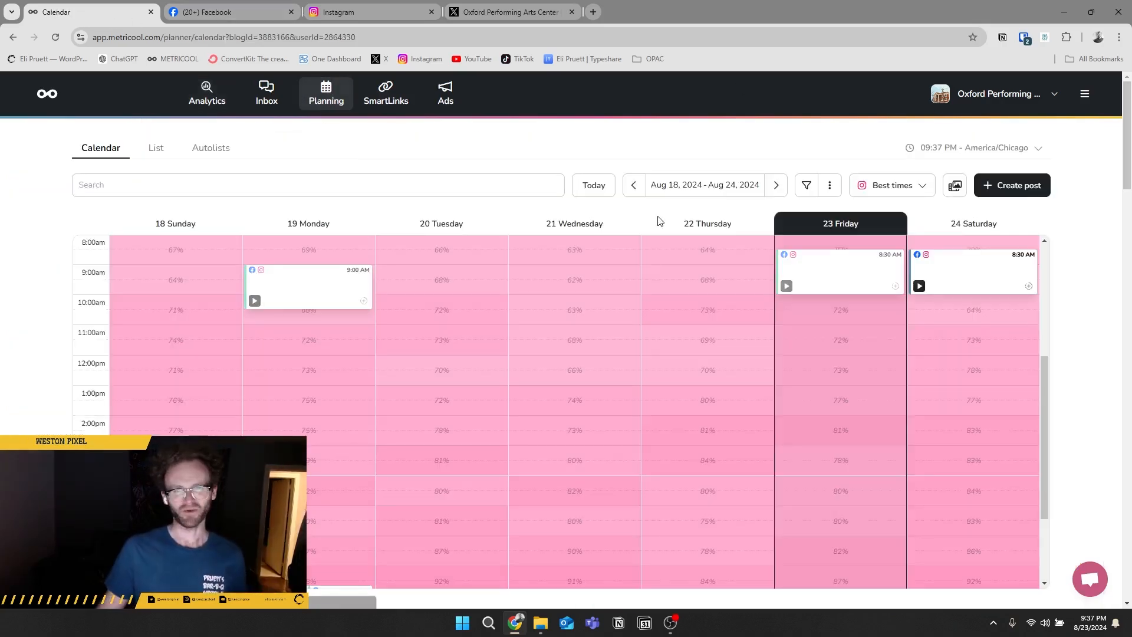
scroll(882, 288, down, 5)
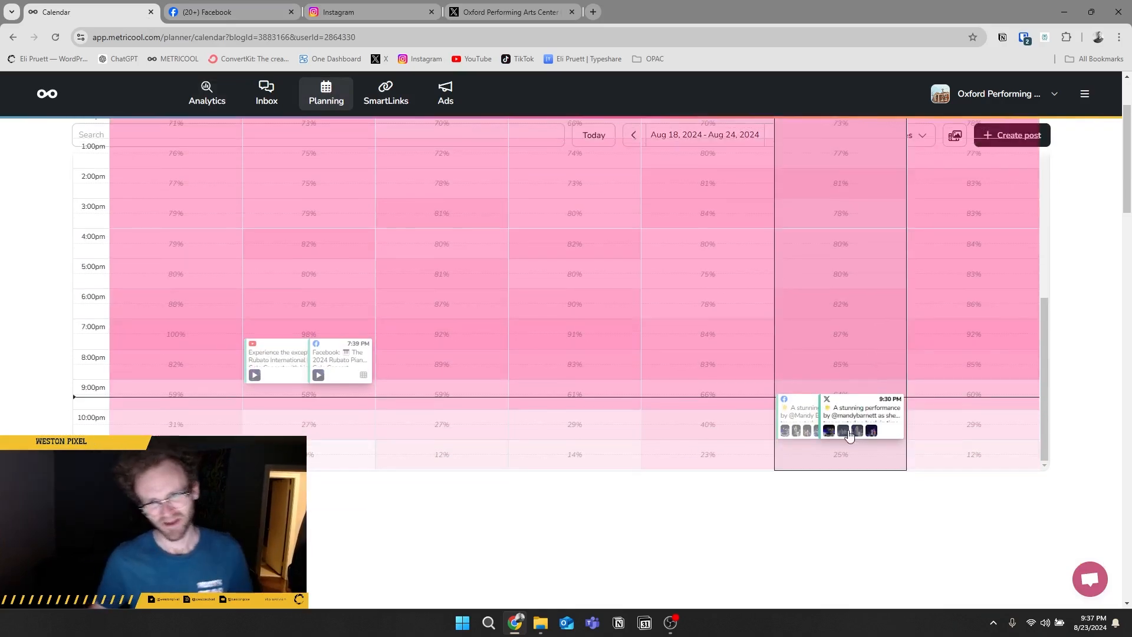
click(849, 436)
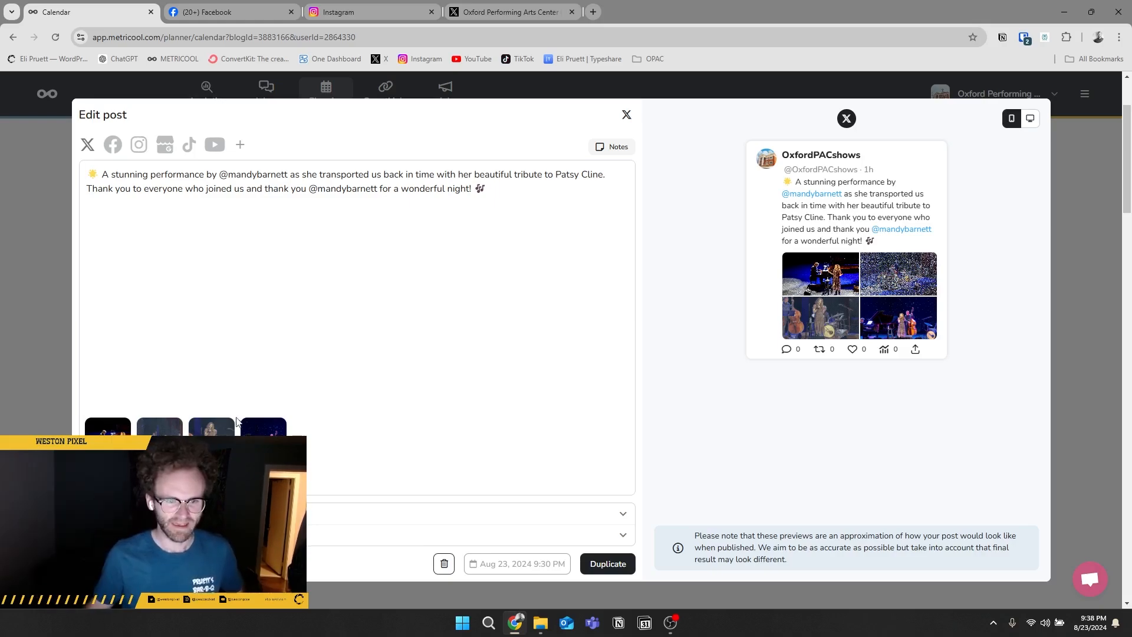
click(608, 564)
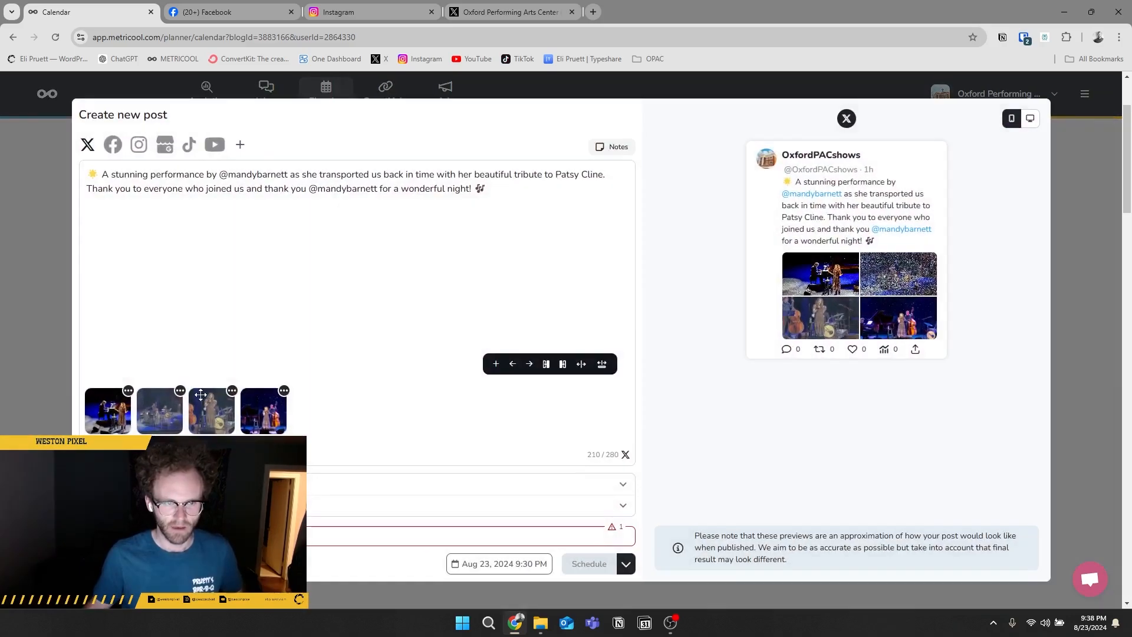
- Remove the third and second photos, the two grainy ones, from the duplicated X post
click(232, 391)
click(250, 371)
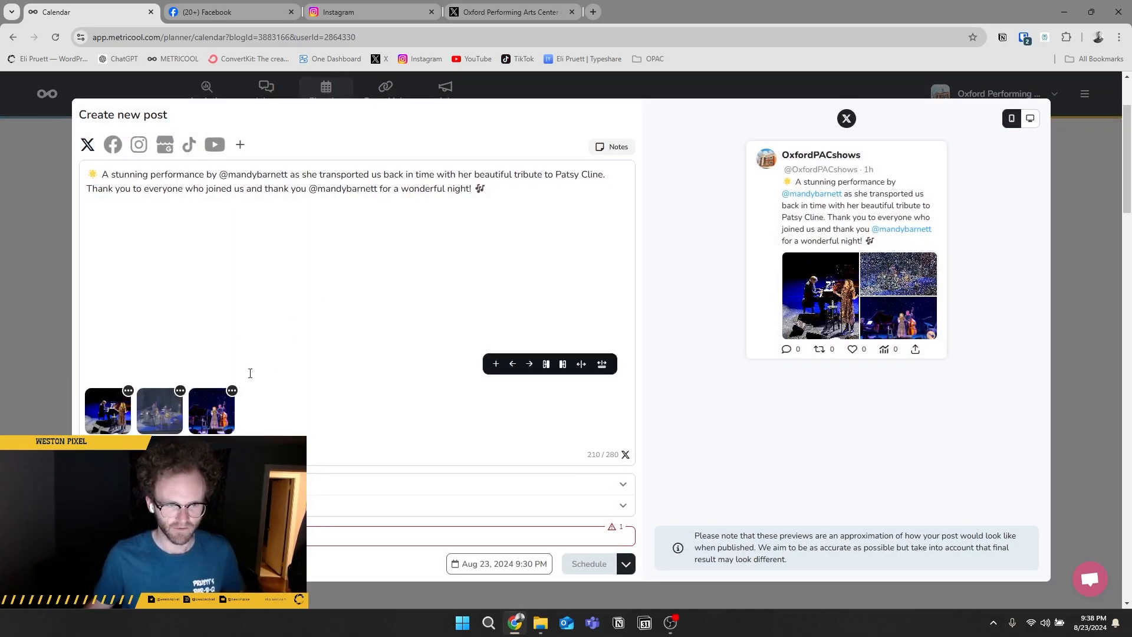
click(180, 391)
click(219, 370)
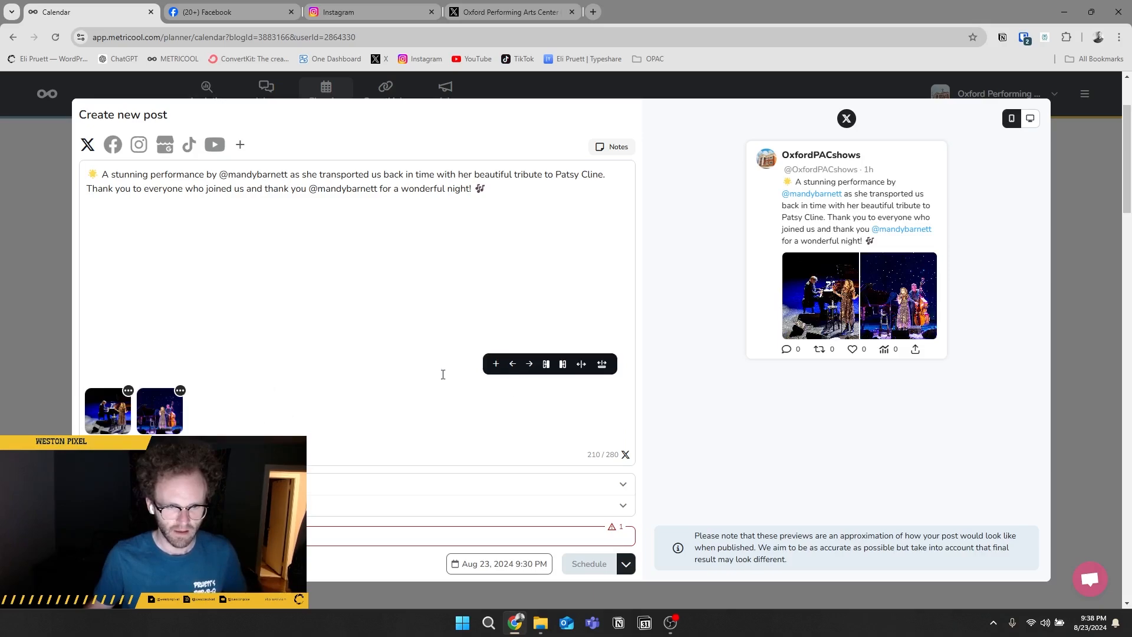
- Add two replacement concert photos from File Explorer to the duplicated X post
click(541, 622)
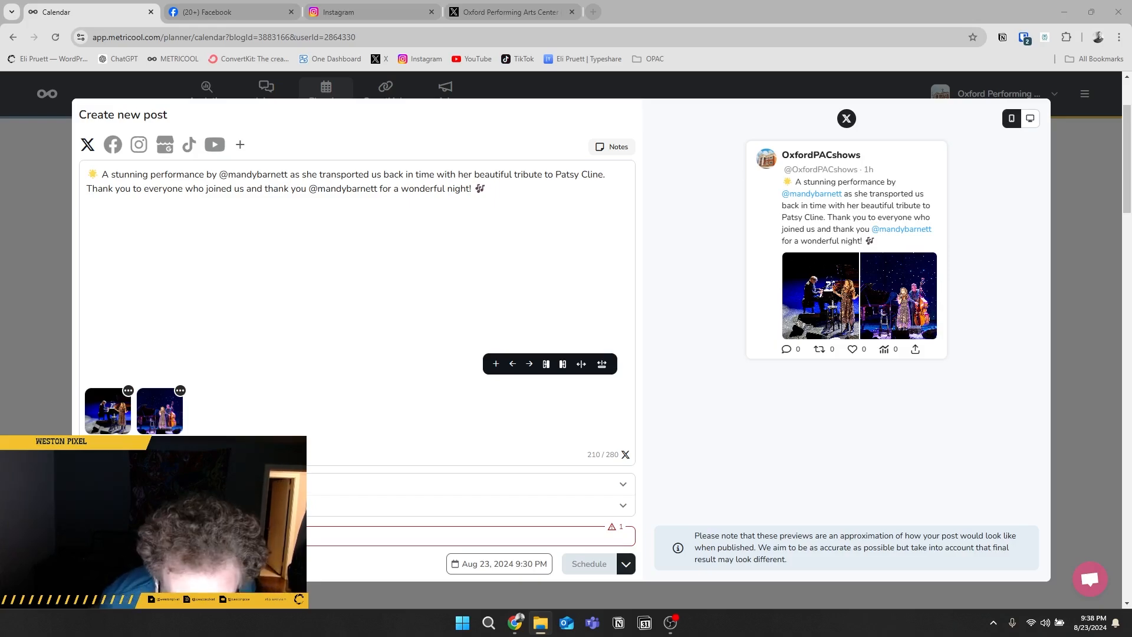
drag(472, 636, 221, 420)
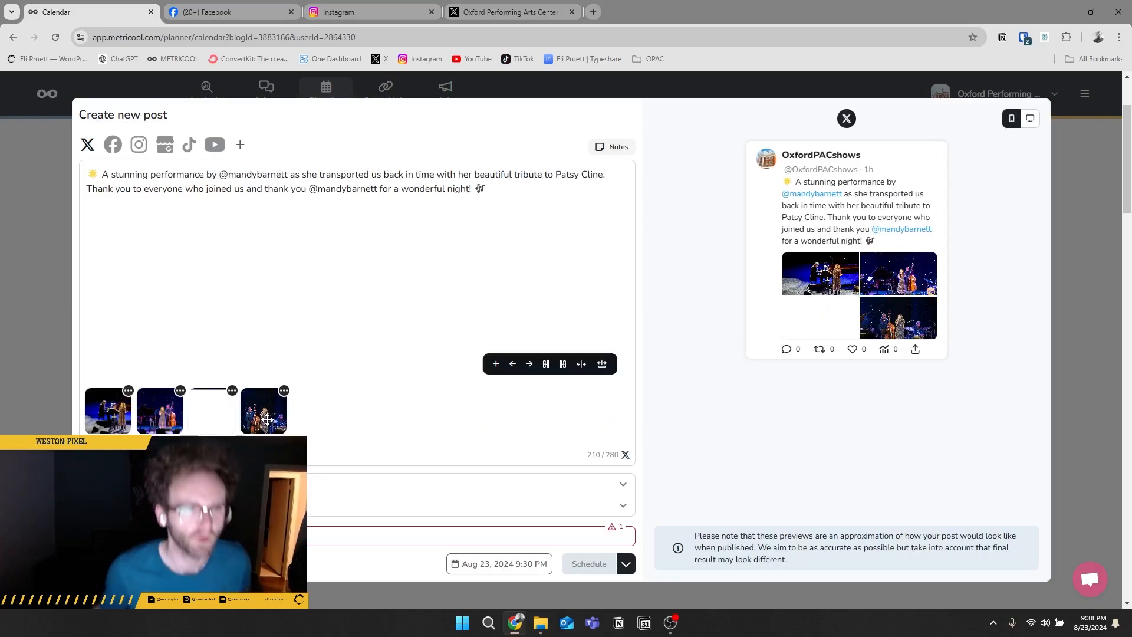
click(284, 390)
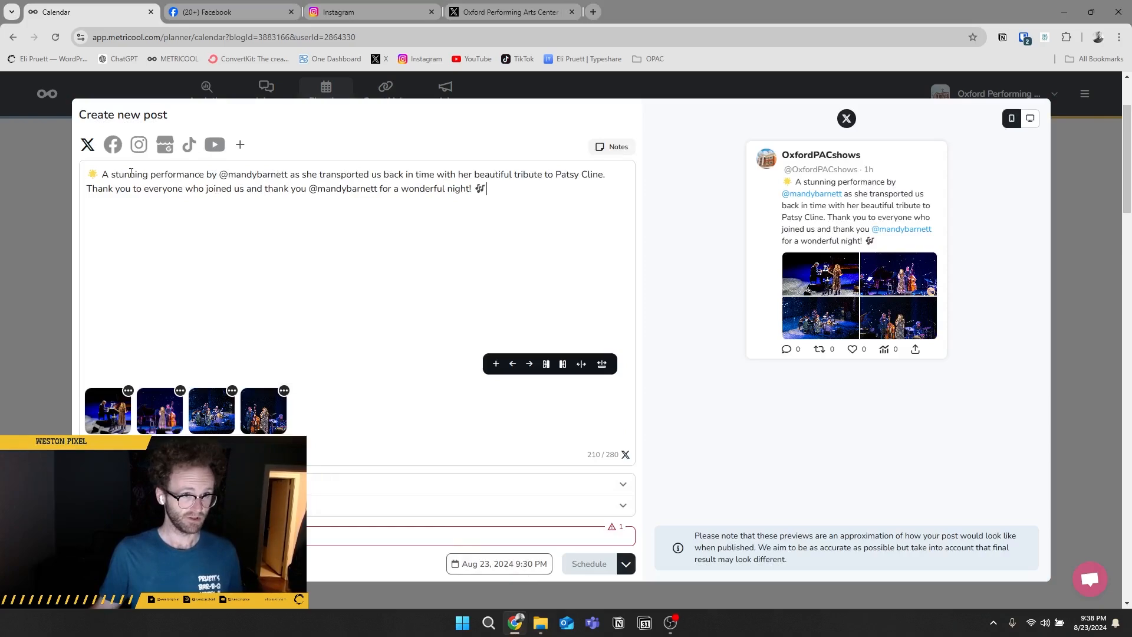
- Set the duplicated X post to Publish now and publish it
click(626, 563)
click(577, 538)
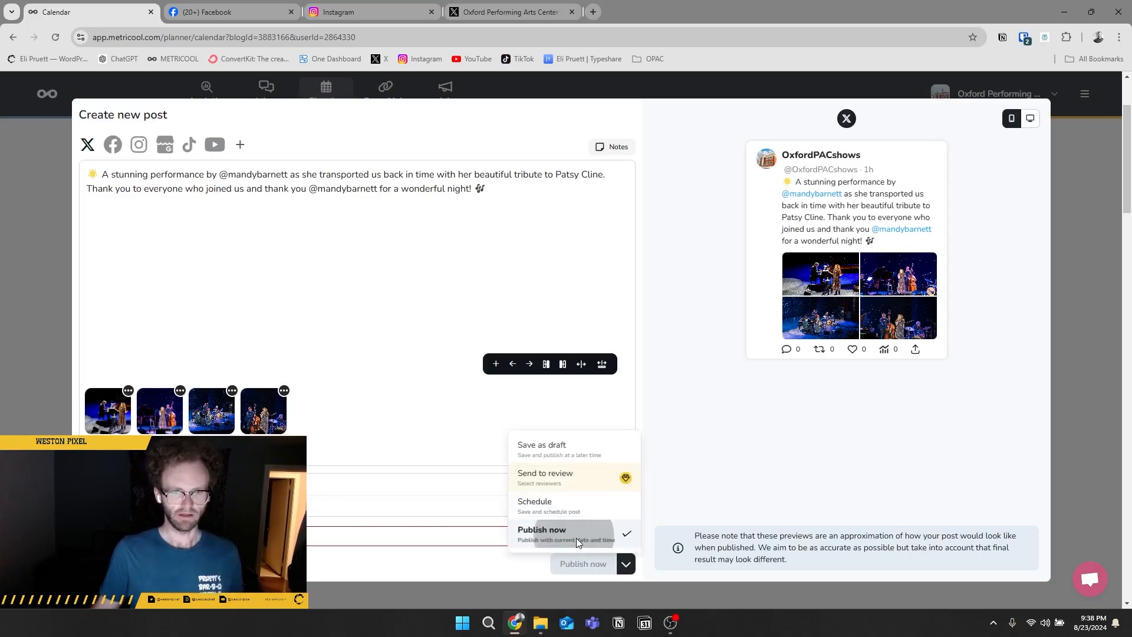
click(579, 563)
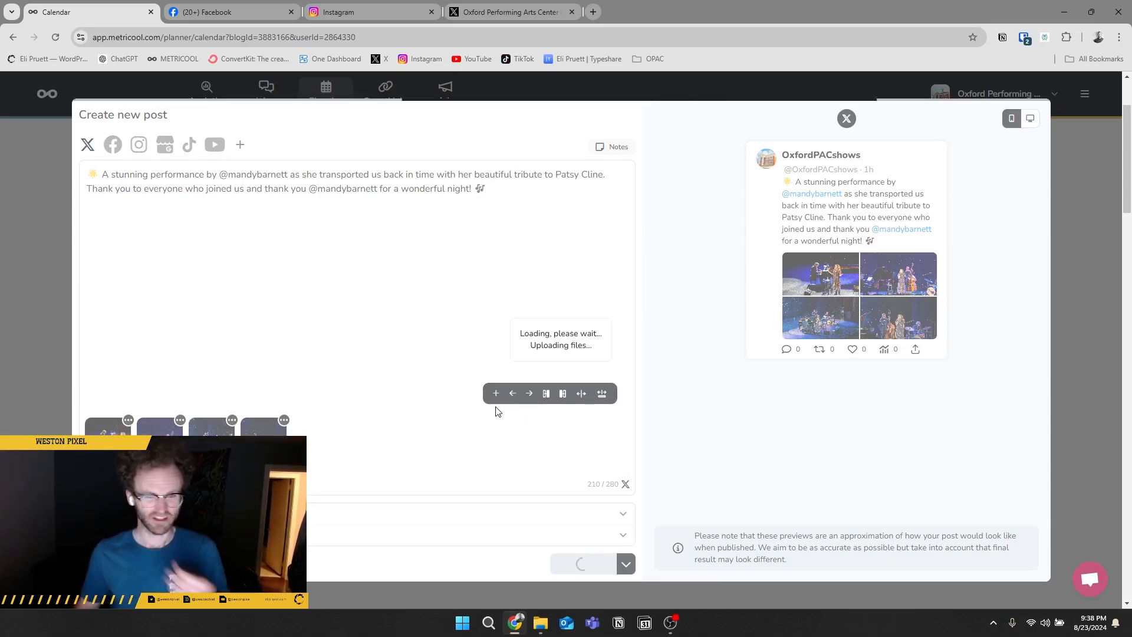
- Check the X home feed and the Oxford Performing Arts Center Facebook page, and return to the Metricool upload
click(489, 8)
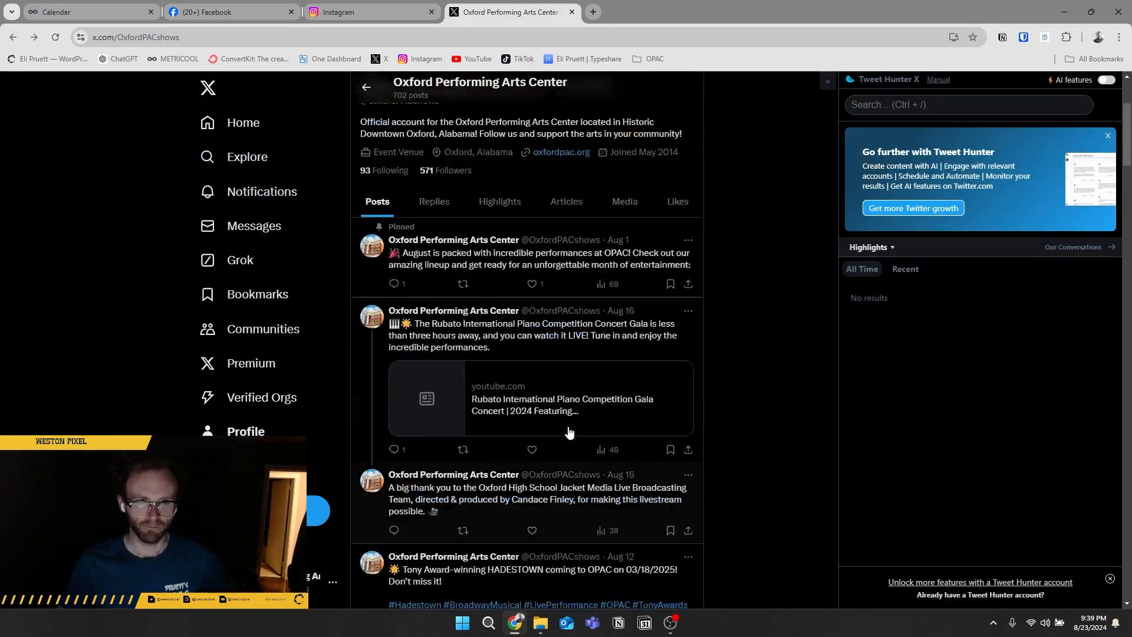
click(224, 121)
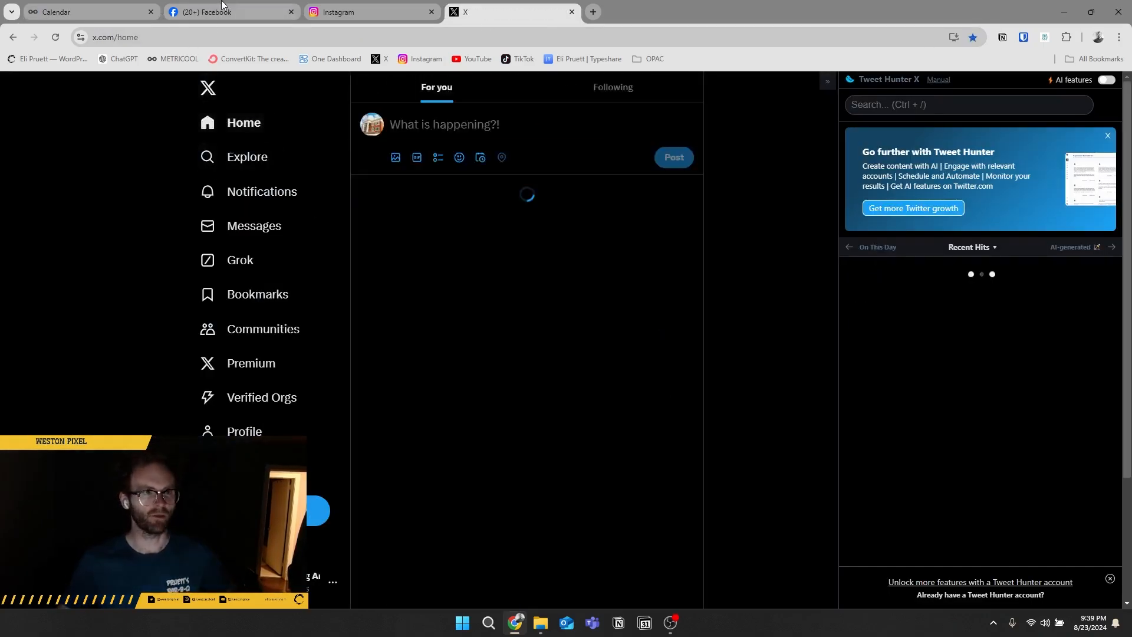
click(223, 6)
click(1072, 88)
click(1072, 87)
scroll(885, 299, down, 9)
scroll(885, 300, up, 3)
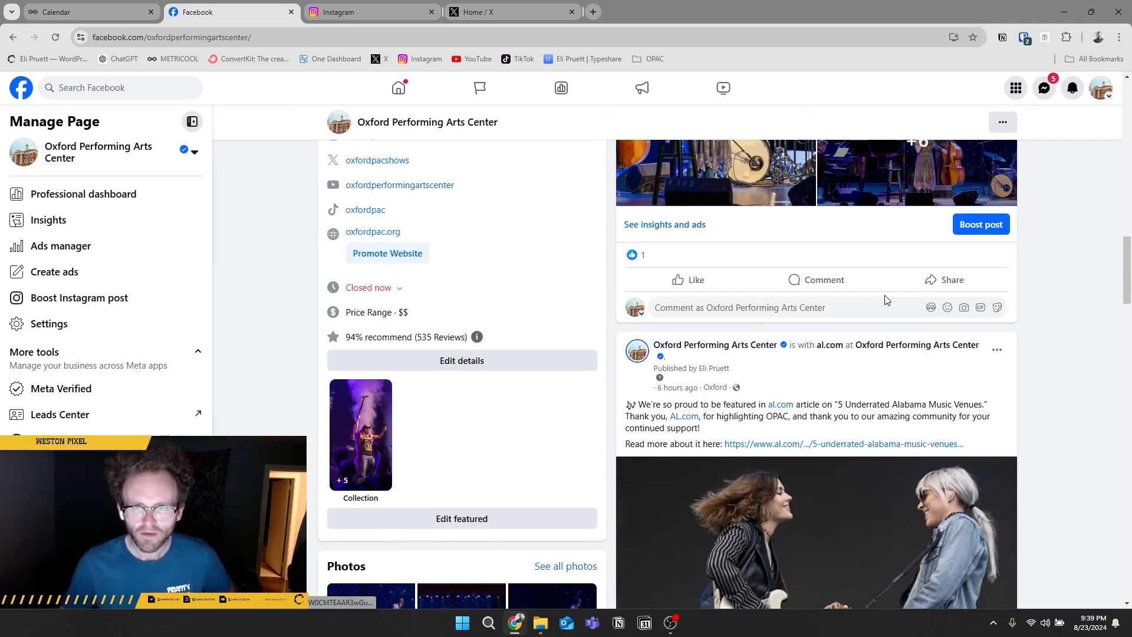
scroll(884, 299, up, 10)
click(507, 12)
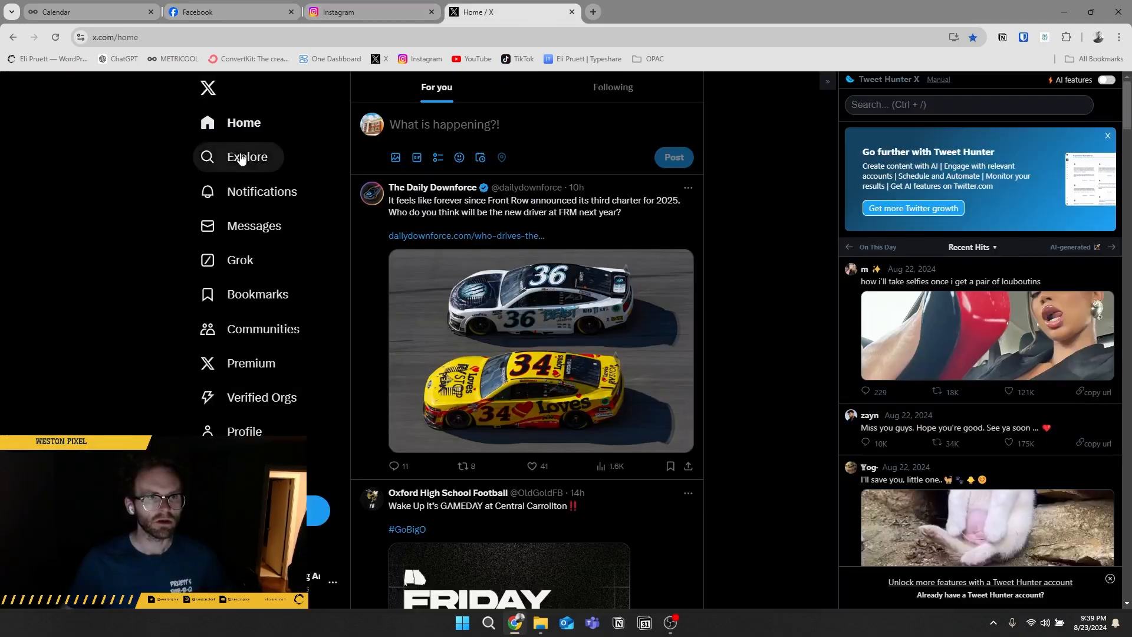
click(95, 12)
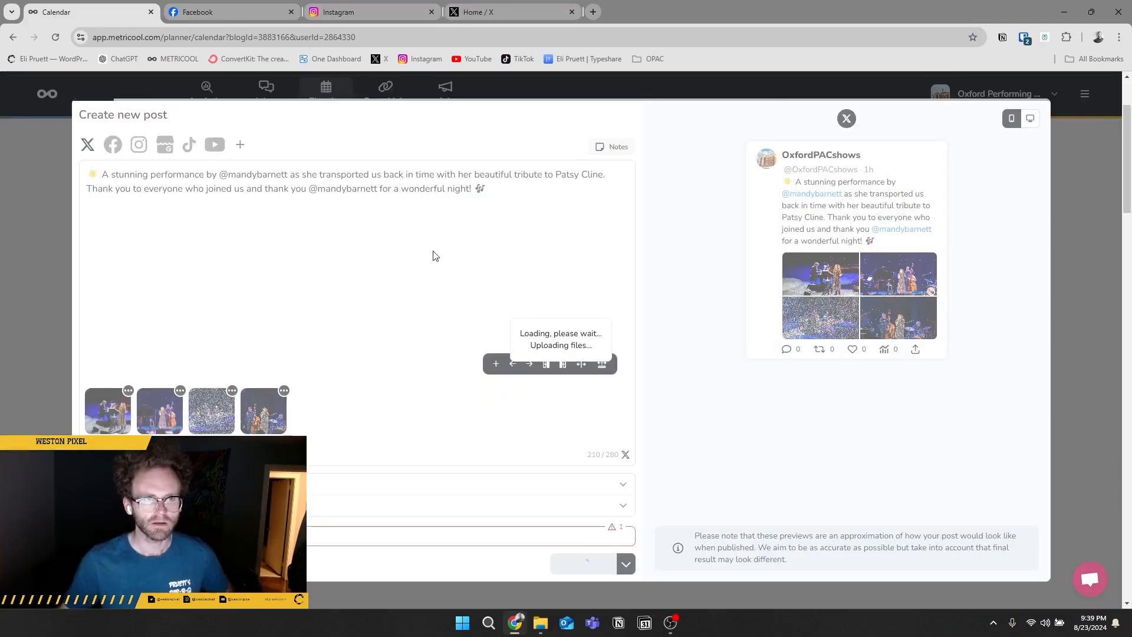
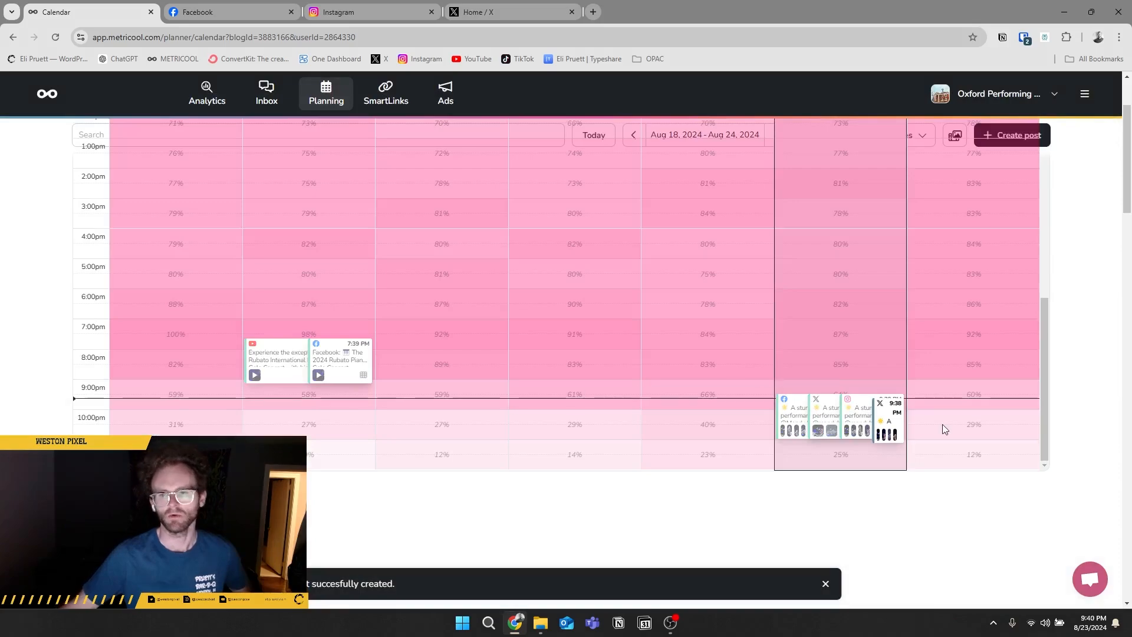
- Open and reload the Oxford Performing Arts Center profile on X and inspect the photos in the new concert post
click(488, 12)
click(266, 399)
scroll(637, 277, down, 3)
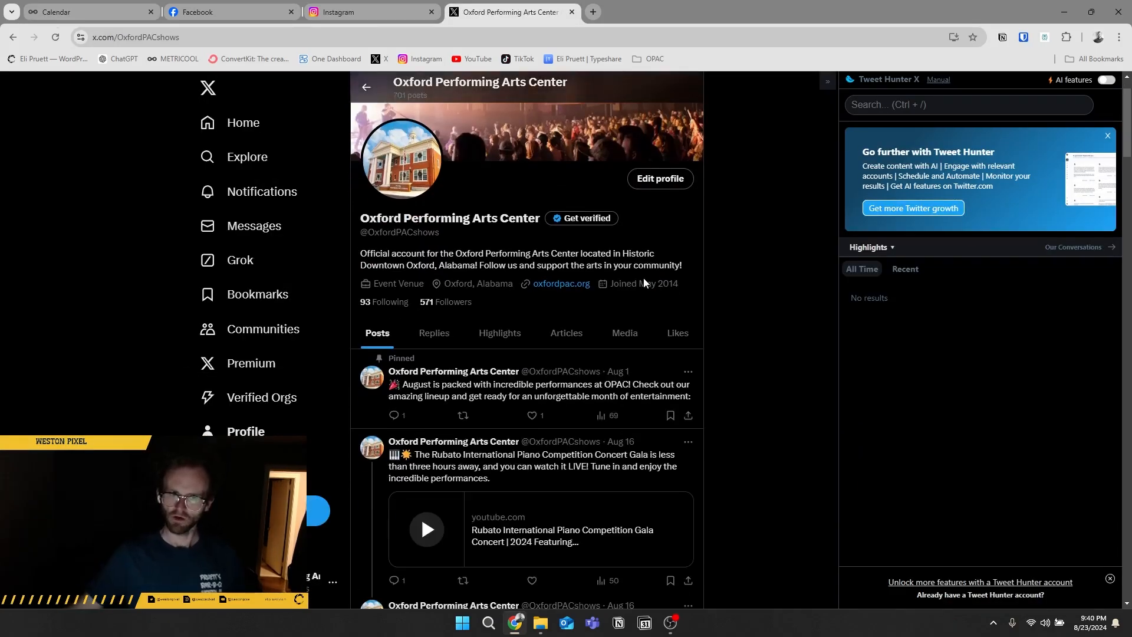
click(55, 37)
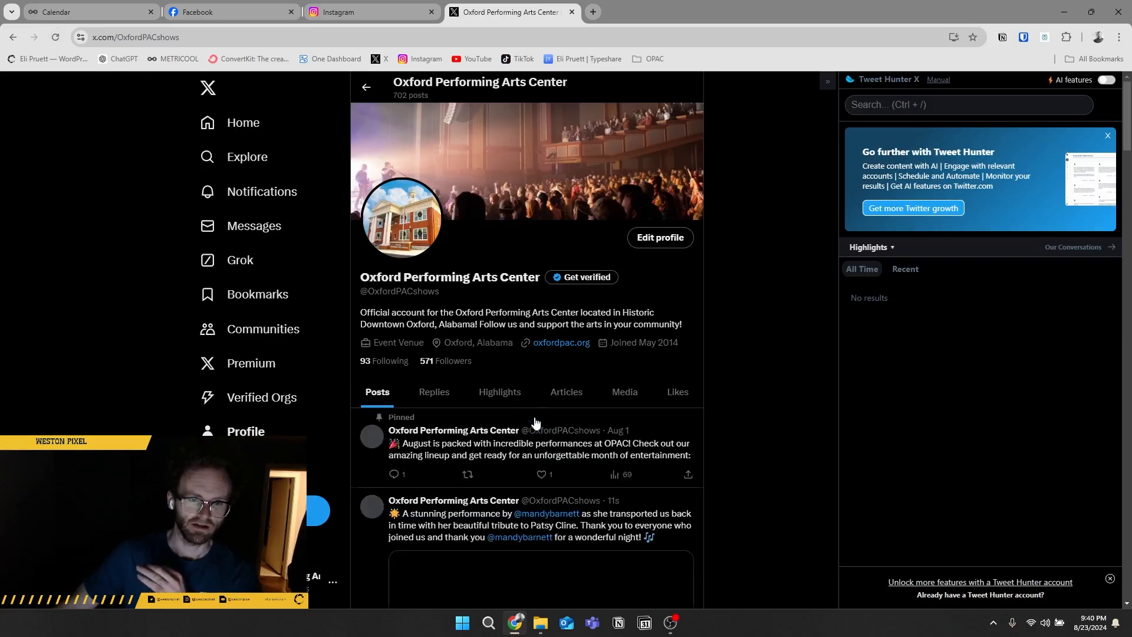
scroll(534, 421, down, 2)
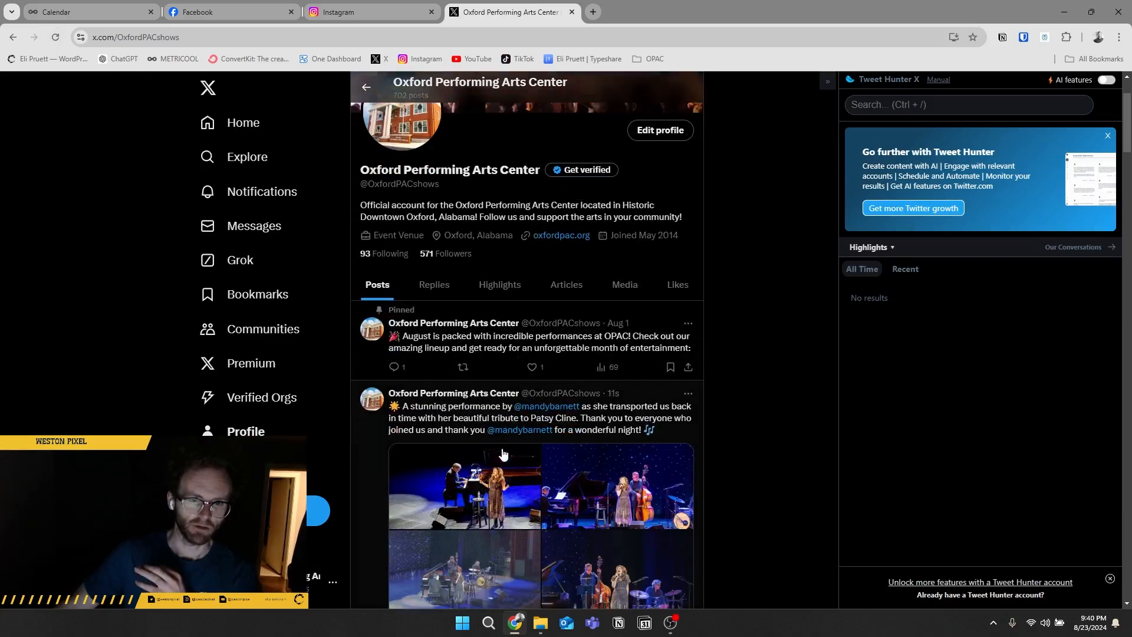
scroll(507, 454, down, 2)
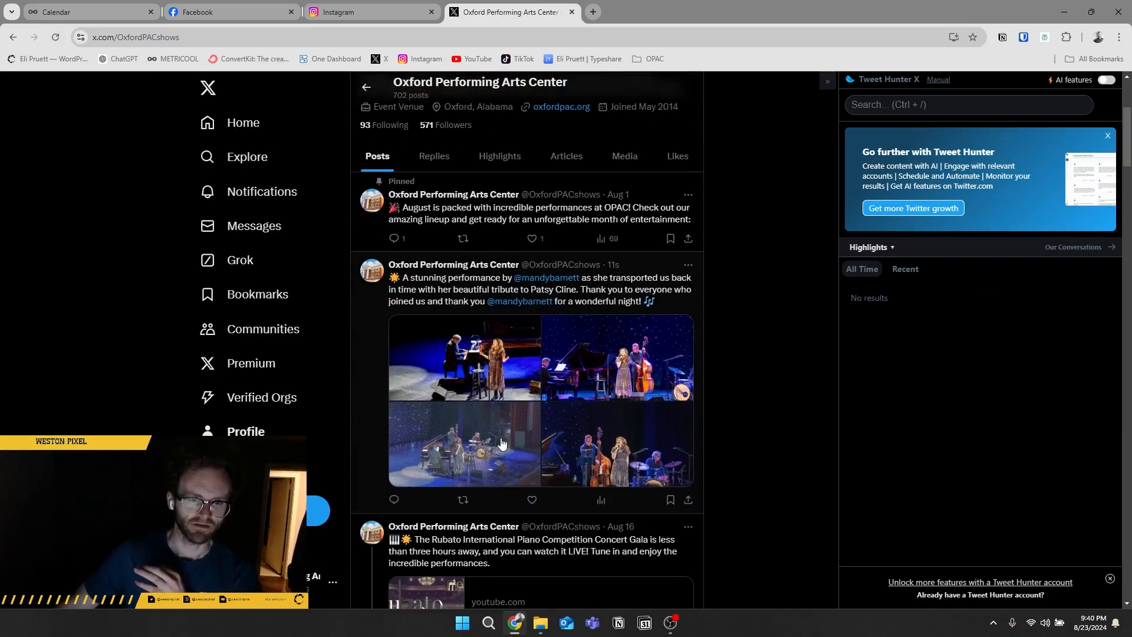
click(535, 443)
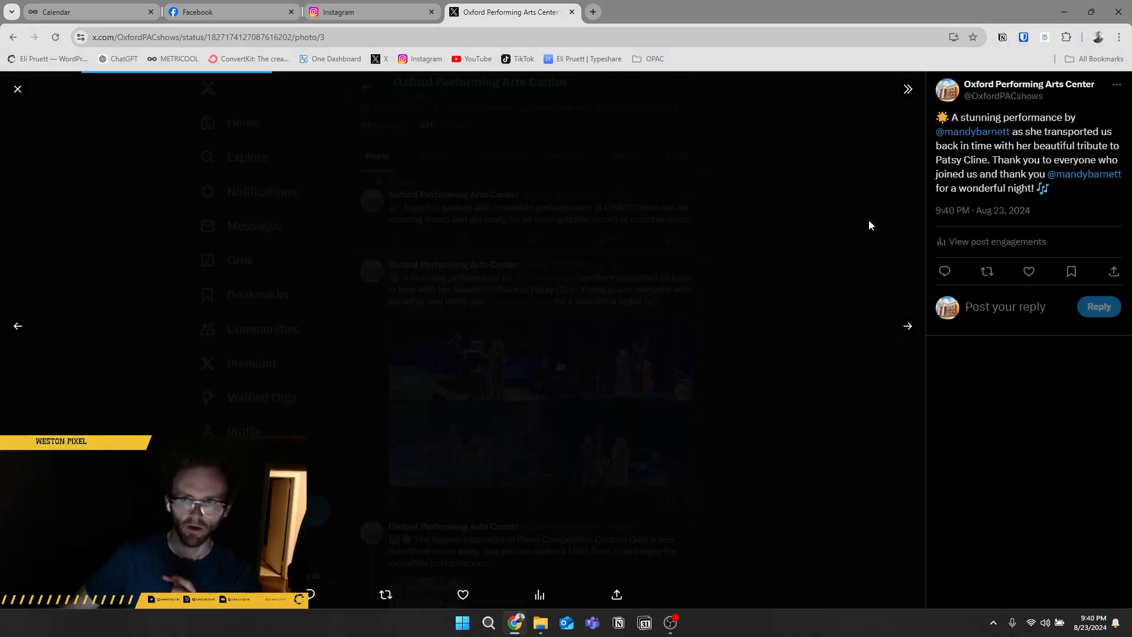
click(654, 282)
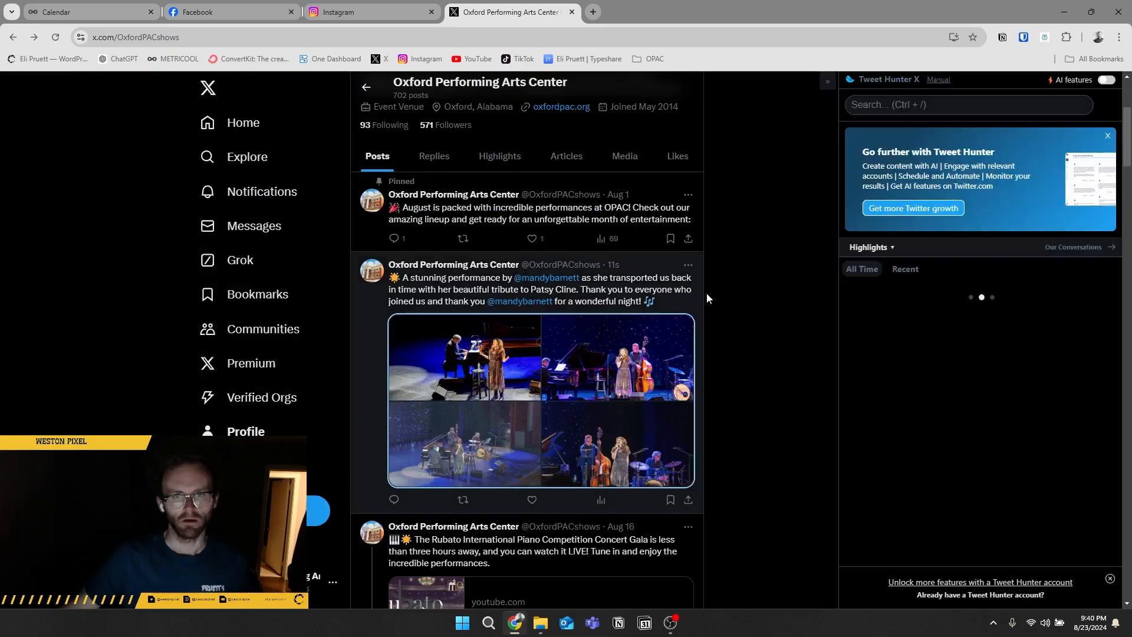
- Delete the newly published concert post from the Oxford Performing Arts Center X profile
click(688, 264)
click(563, 277)
click(589, 305)
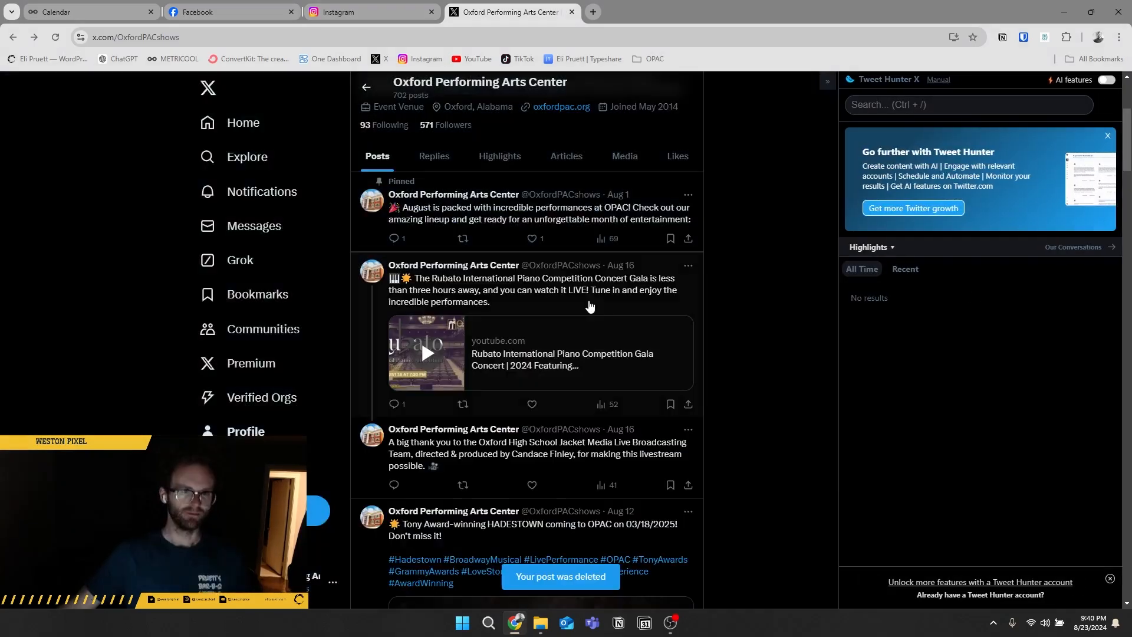
scroll(542, 334, up, 4)
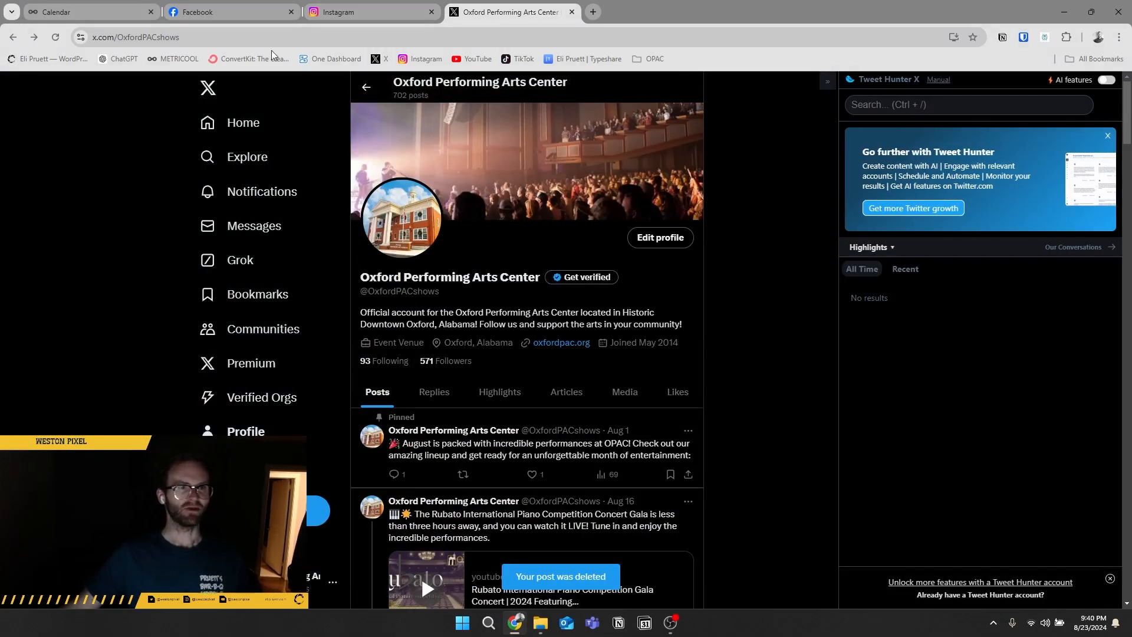
- Return to the Metricool calendar and remove all remaining photos from the draft X post of Aug 23, 9:38 PM
click(94, 14)
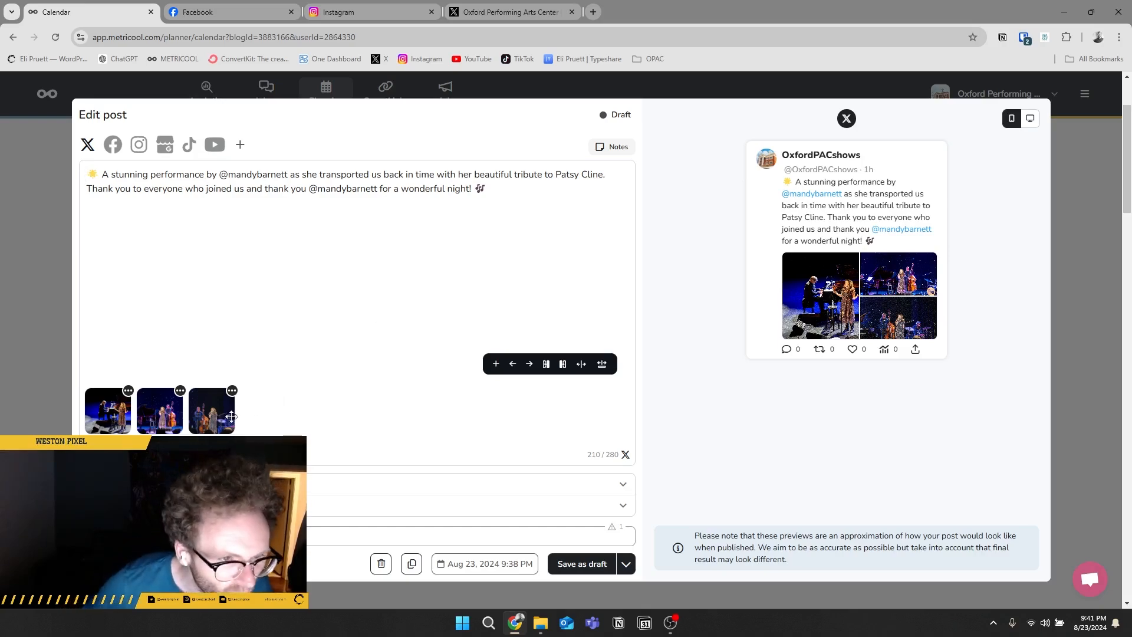
click(232, 391)
click(266, 366)
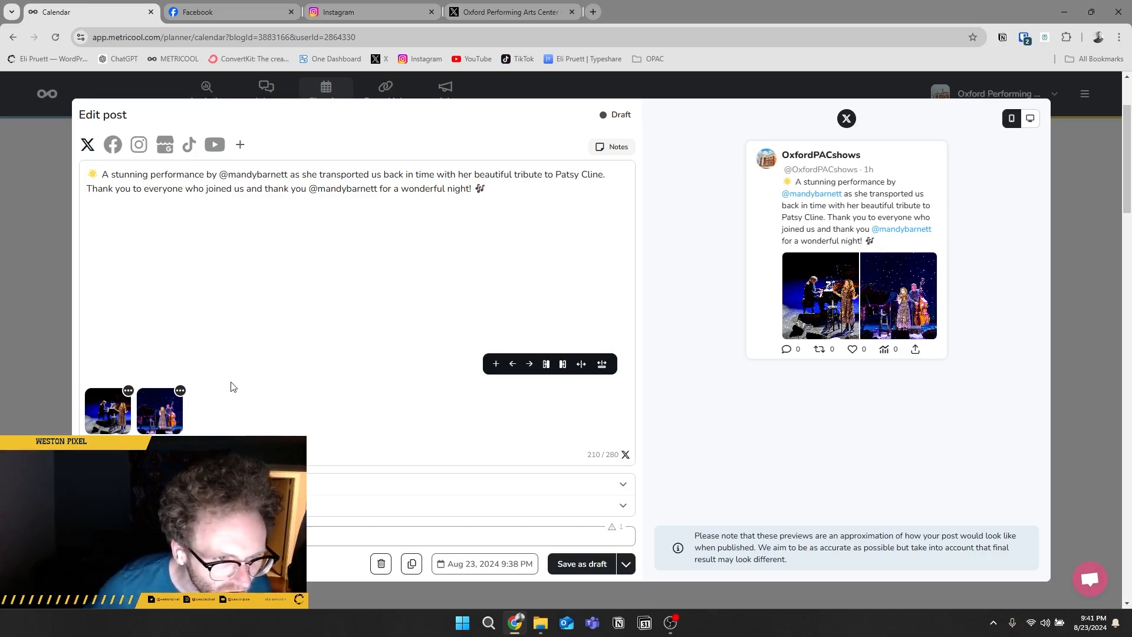
click(180, 391)
click(215, 366)
click(128, 391)
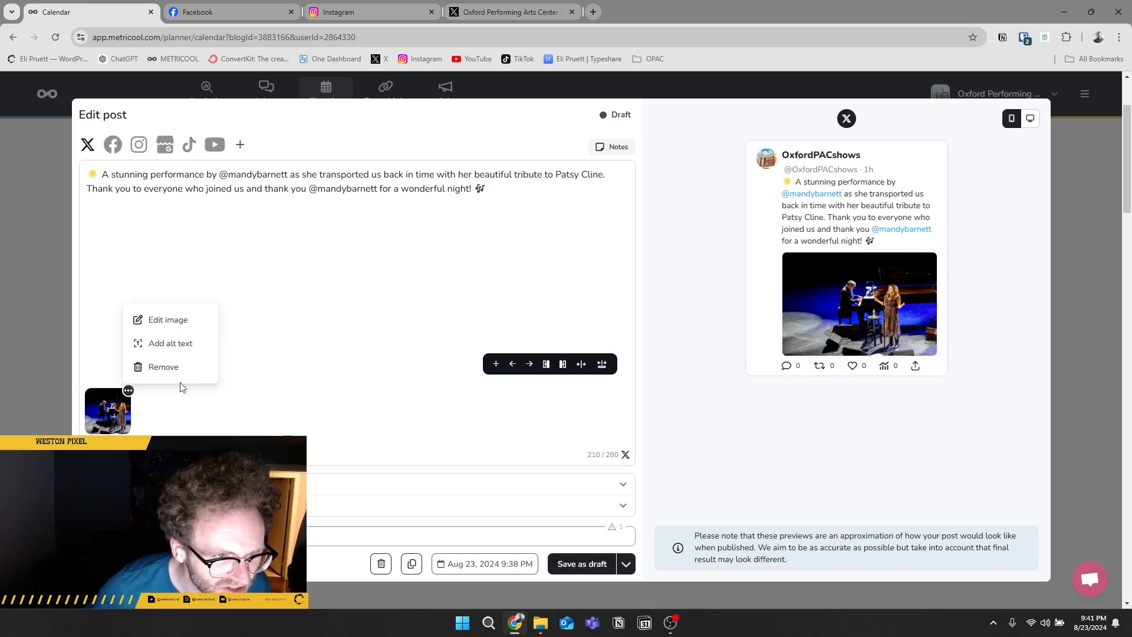
click(162, 367)
- Open OneDrive in File Explorer and add four concert photos from it to the draft X post
key(alt+Tab)
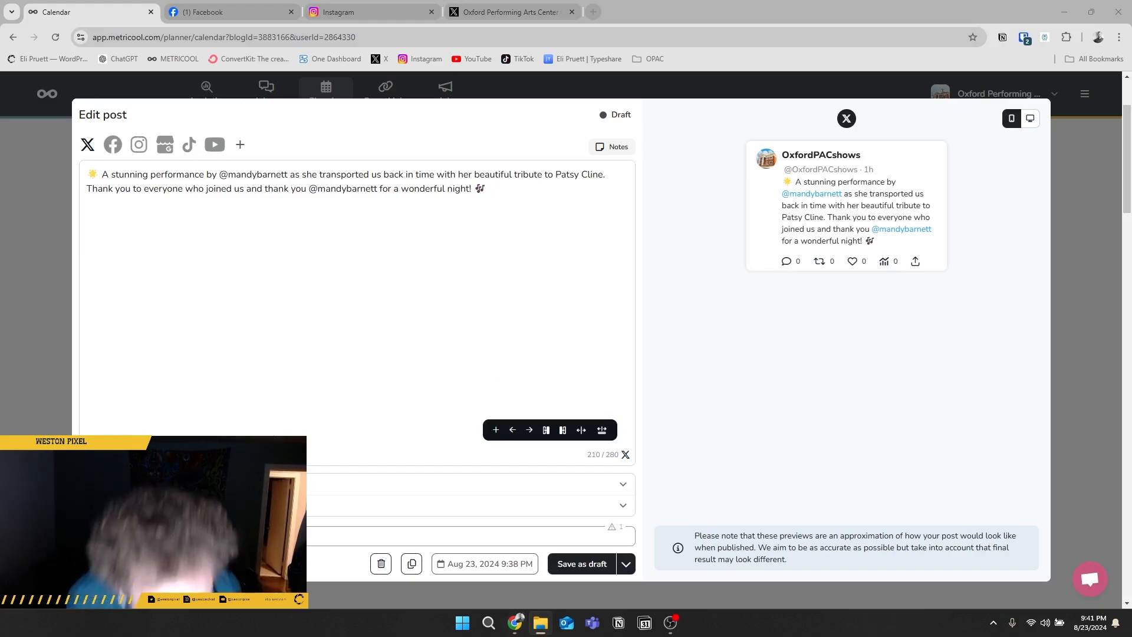
key(super)
key(super)
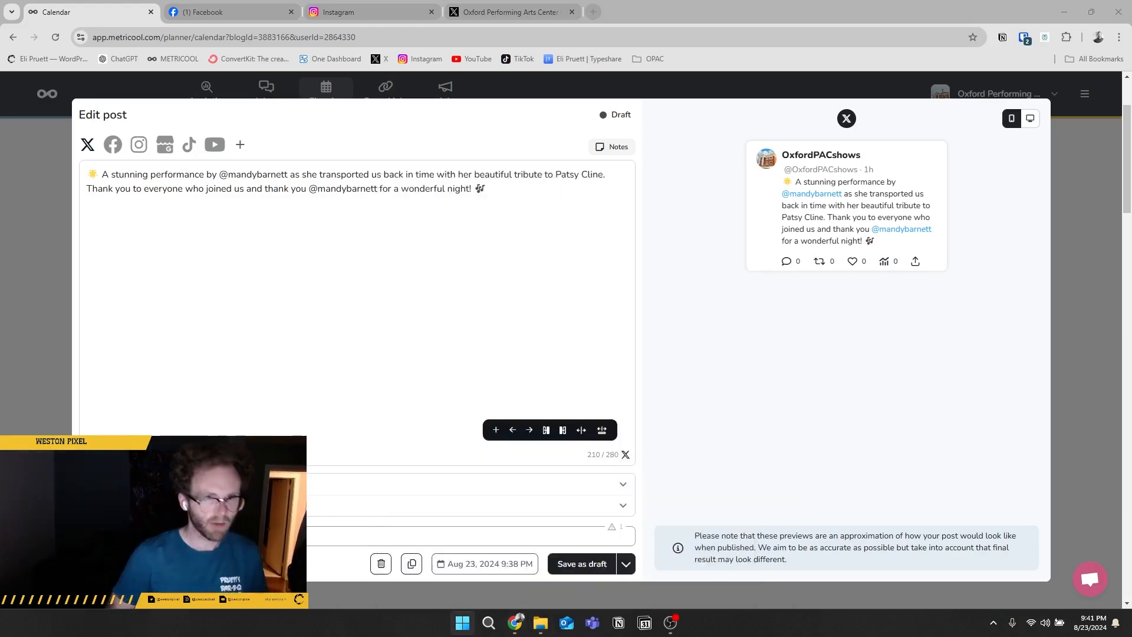
key(super)
text(onedrive)
key(Return)
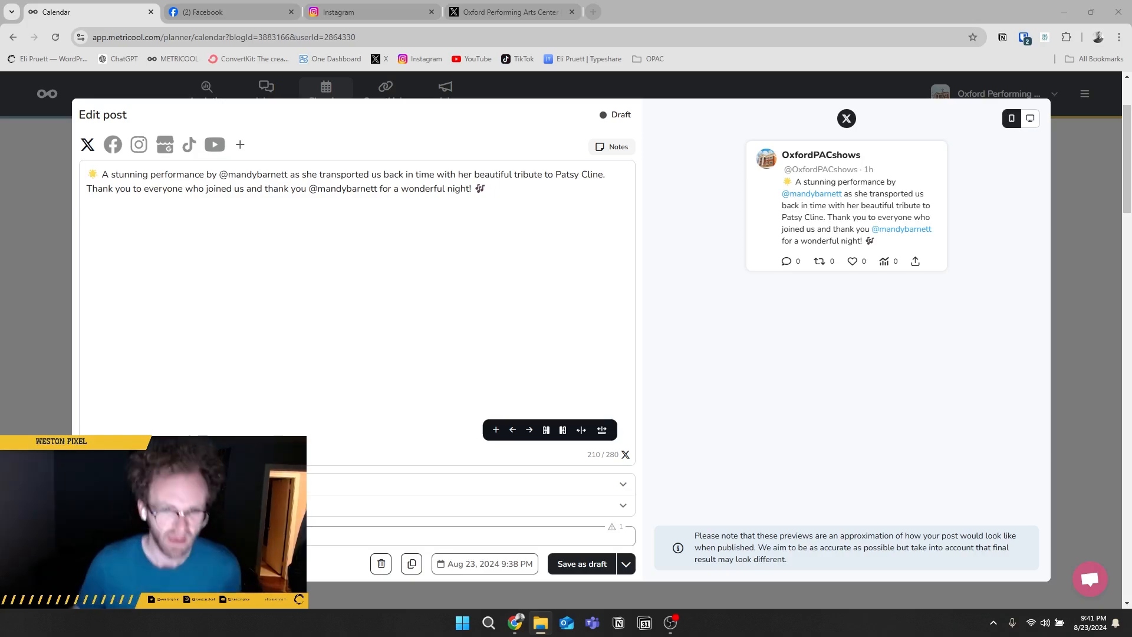
drag(518, 515, 214, 408)
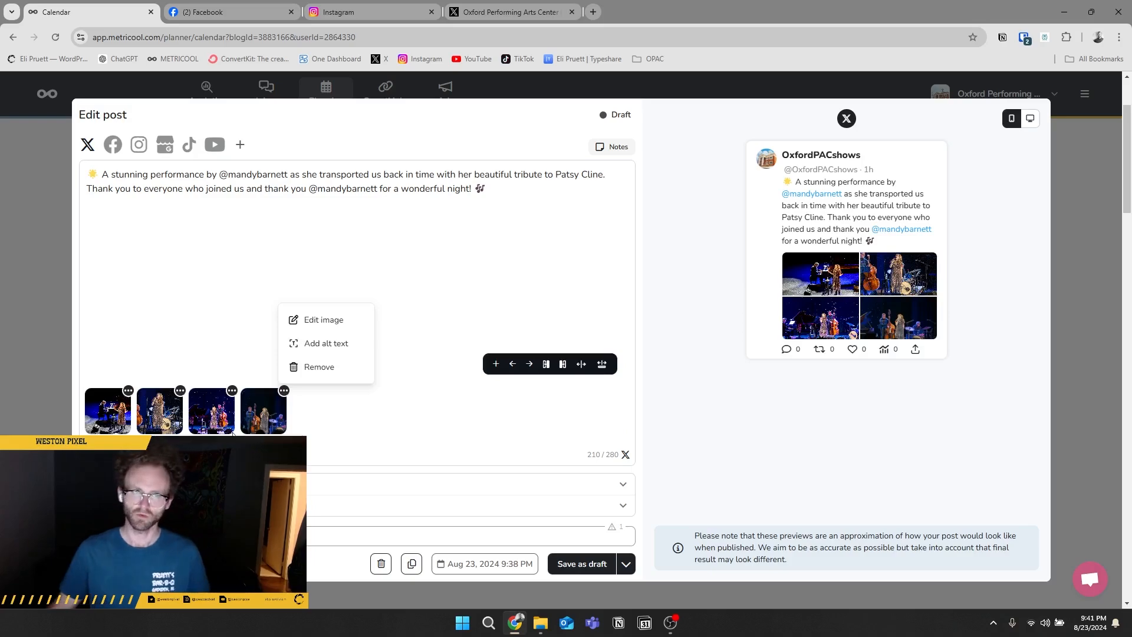
click(219, 254)
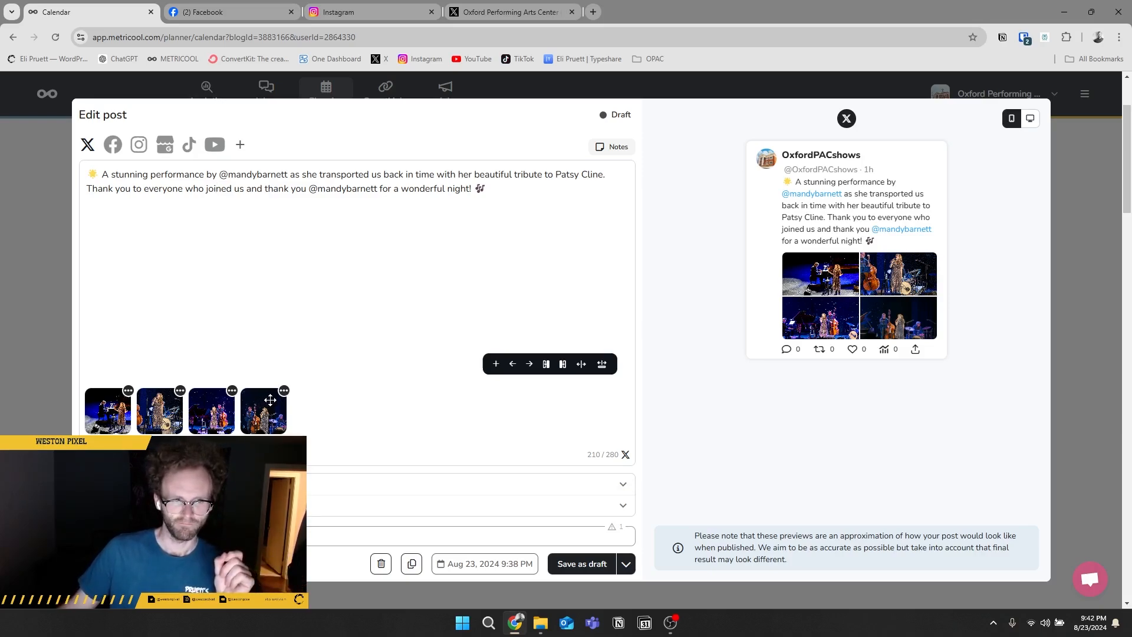
- Set the draft X post to Publish now and publish it
click(622, 564)
click(581, 534)
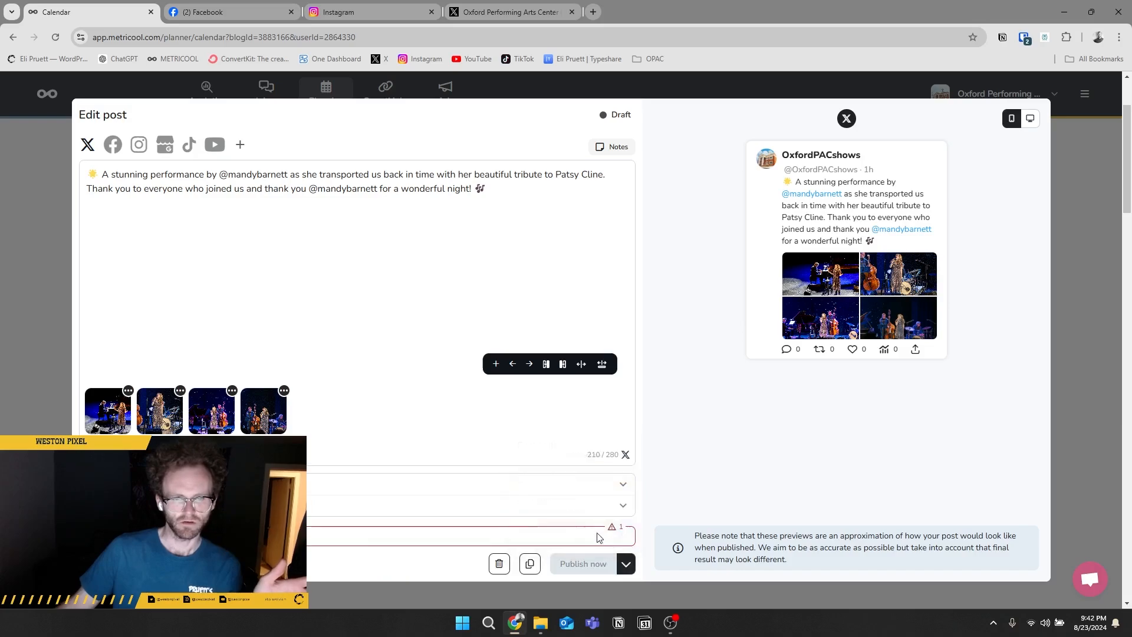
click(600, 573)
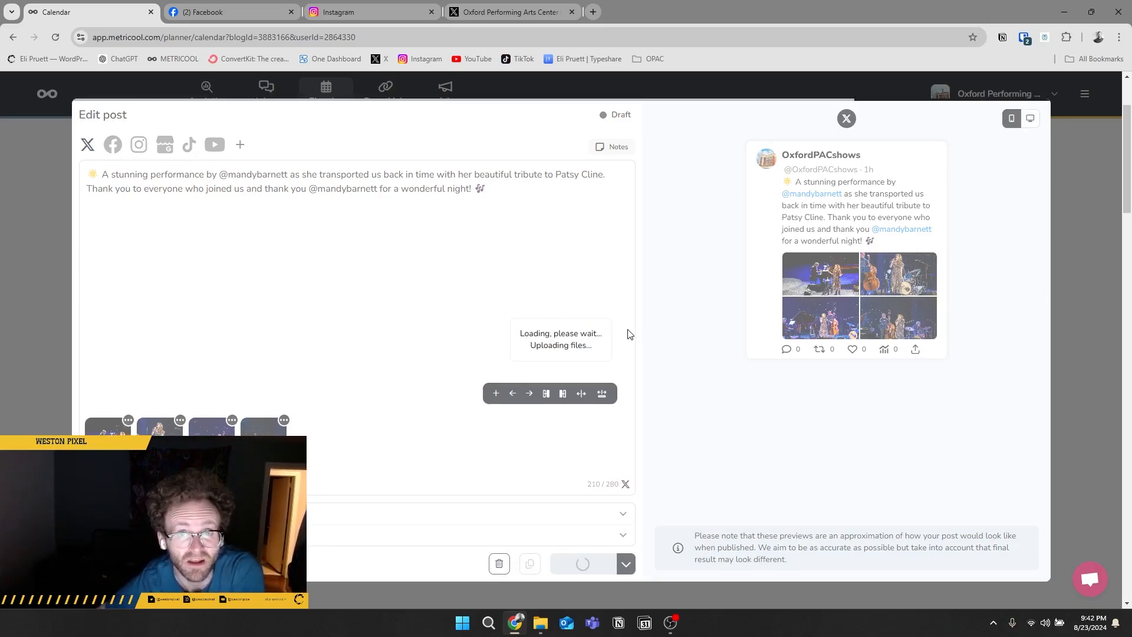
- Check the Oxford Performing Arts Center X profile for the republished concert post and return to Metricool
click(514, 9)
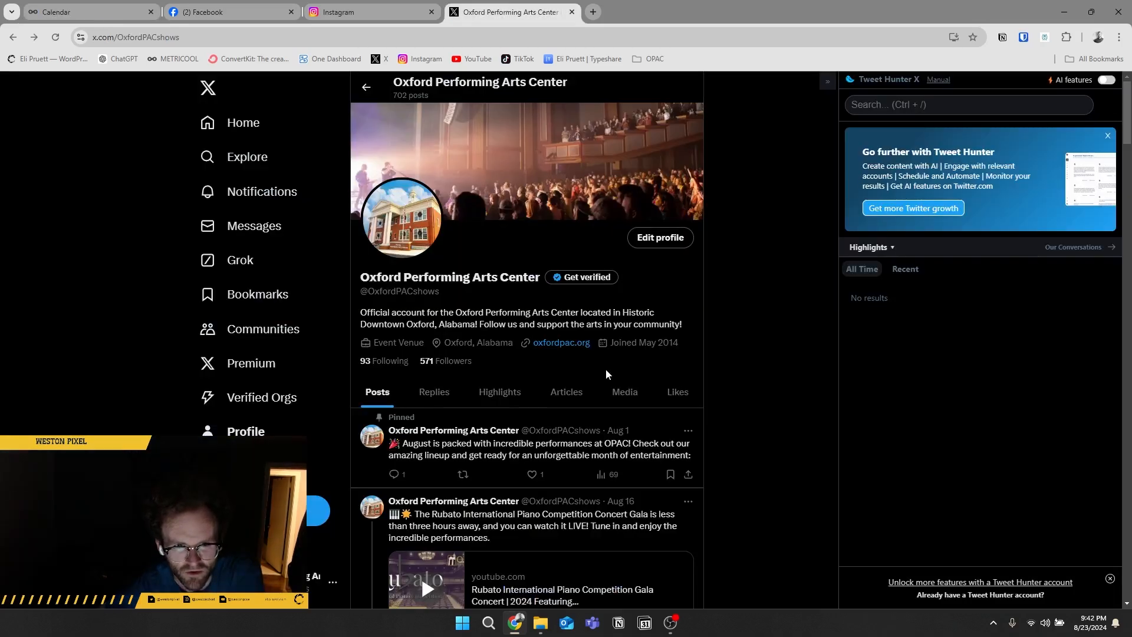
scroll(606, 374, down, 7)
scroll(608, 375, up, 5)
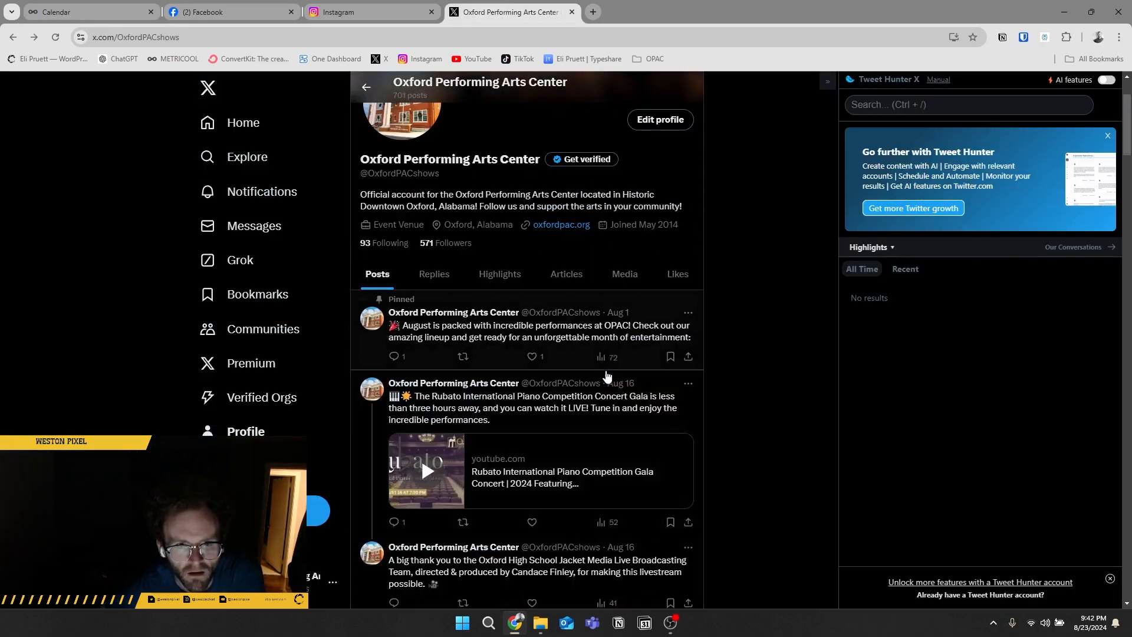
scroll(628, 396, up, 2)
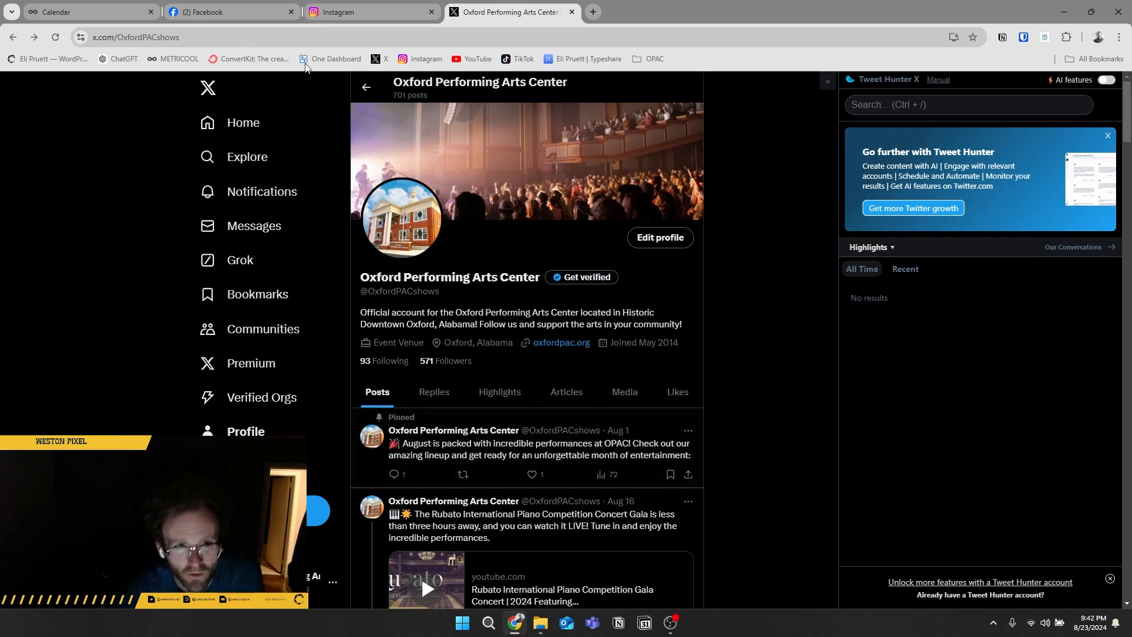
click(69, 10)
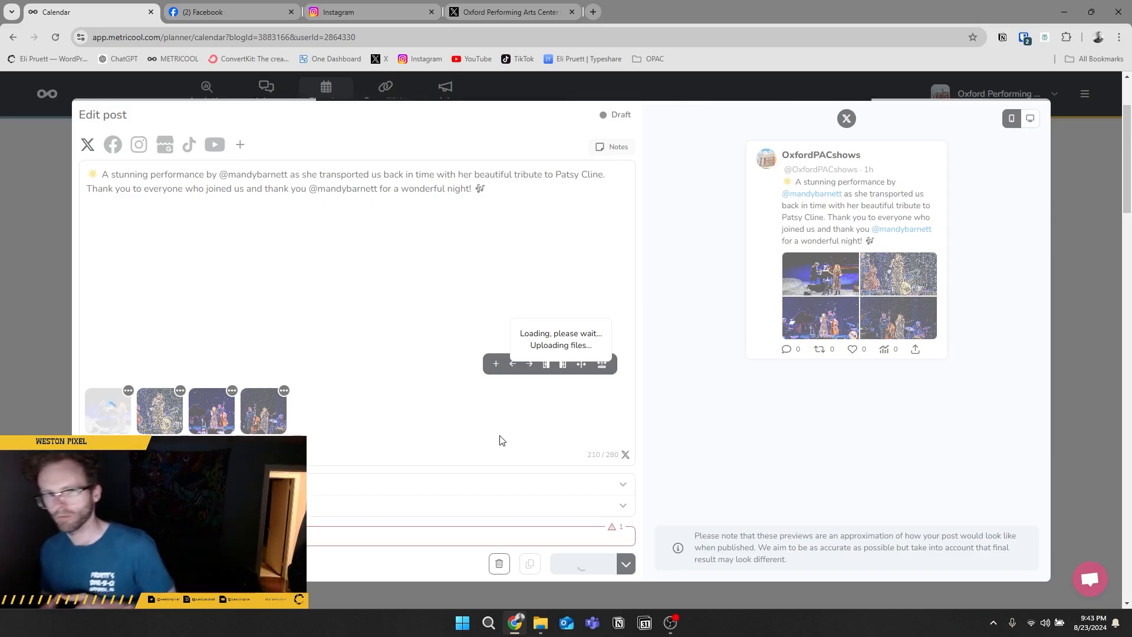
- Open the concert post from the Facebook notifications, review its photos and reactions, and look over the home feed
click(230, 12)
click(1072, 88)
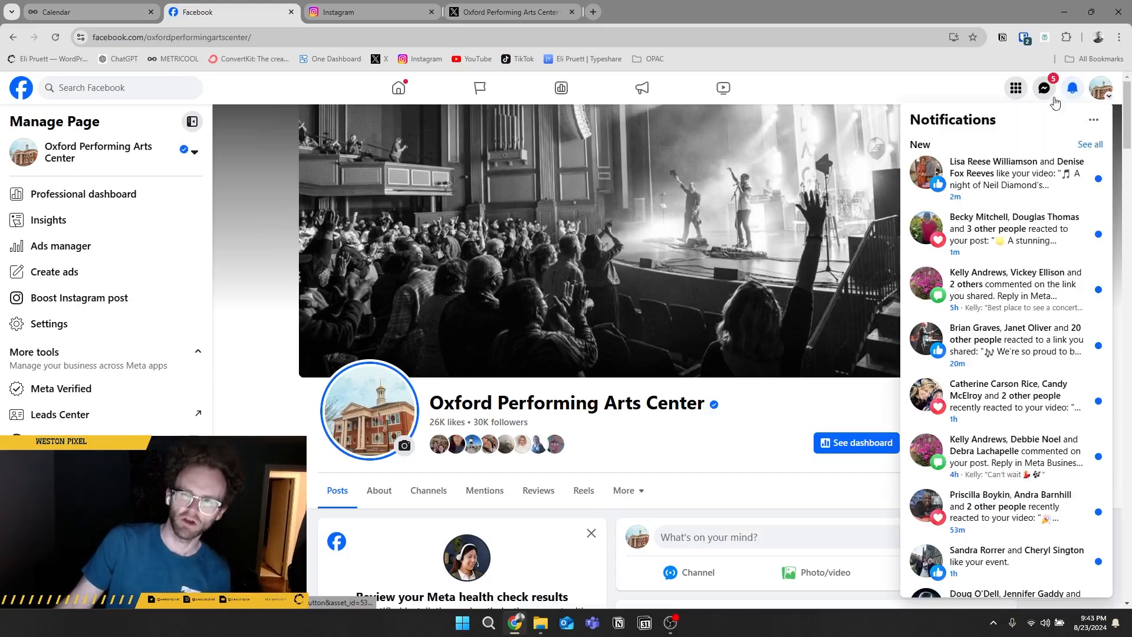
click(1014, 231)
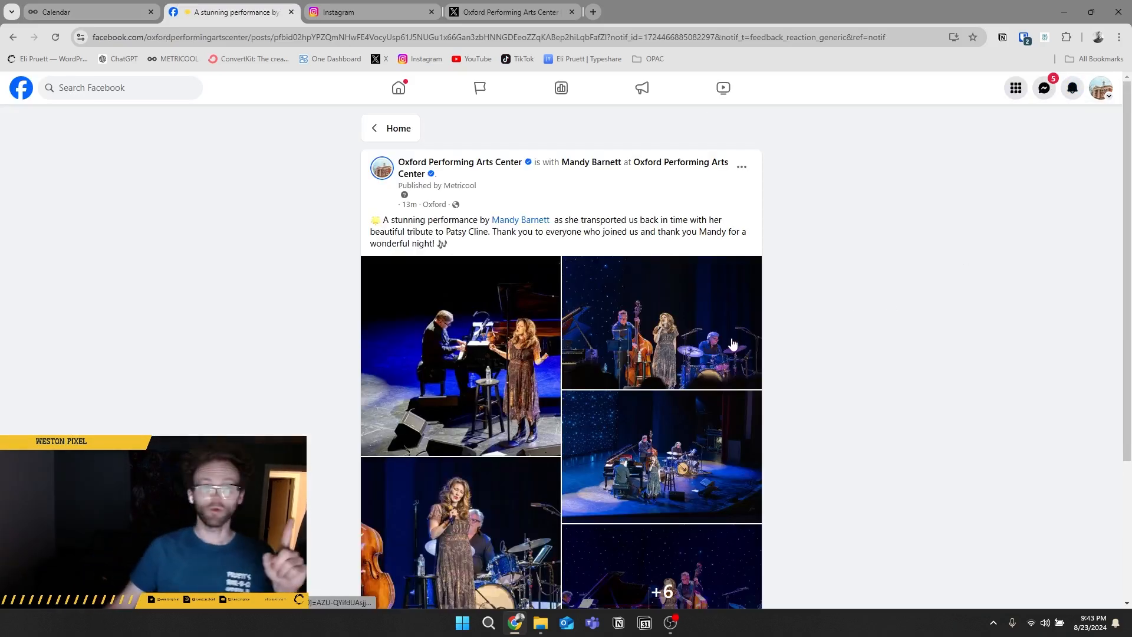
scroll(731, 343, down, 3)
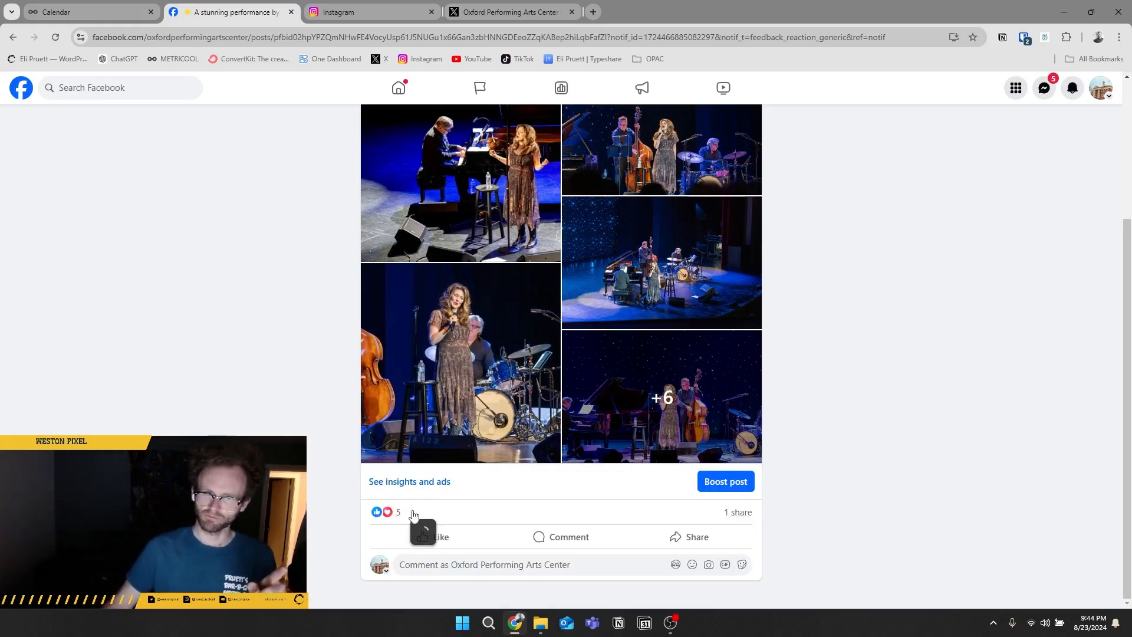
scroll(498, 518, up, 3)
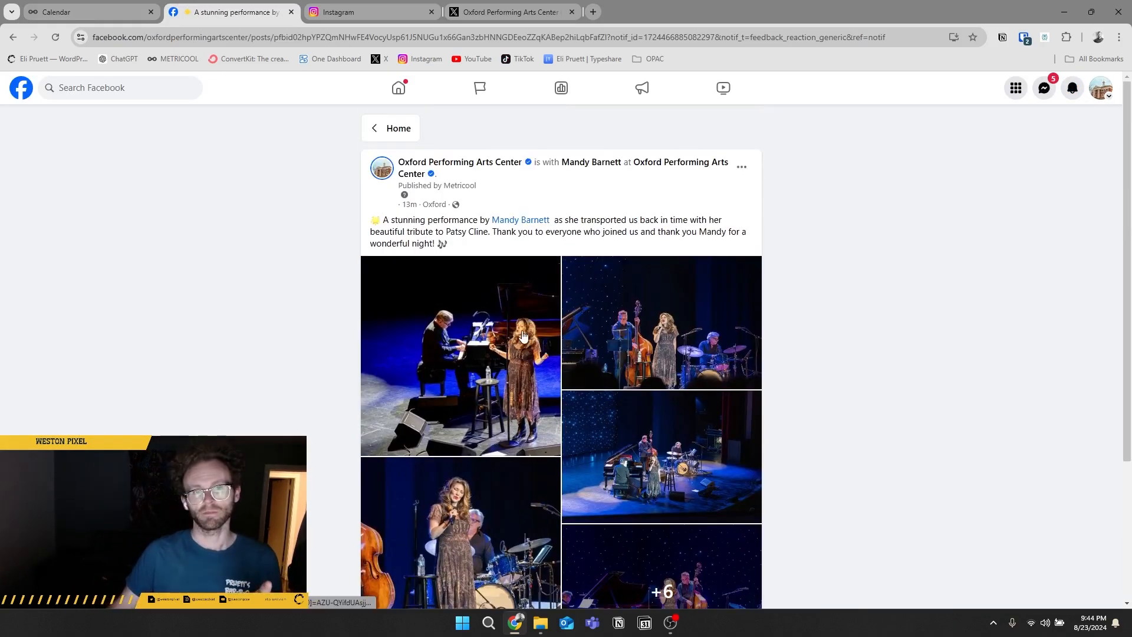
click(396, 130)
scroll(598, 376, down, 3)
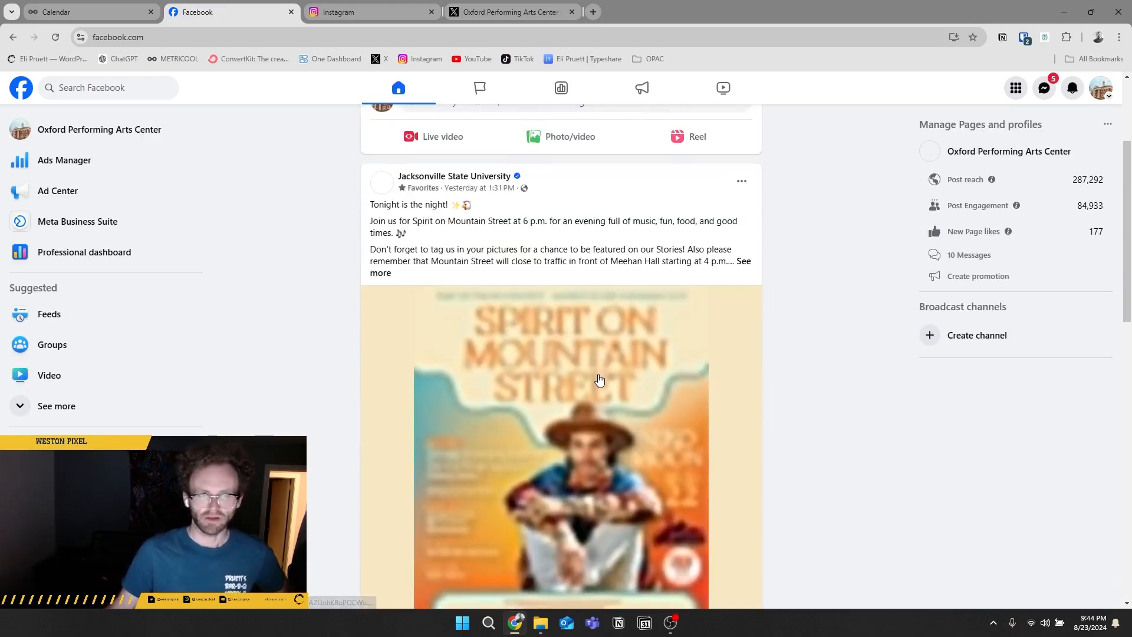
scroll(686, 309, up, 3)
- Switch back to the Metricool calendar and reload the page during the photo upload
click(102, 13)
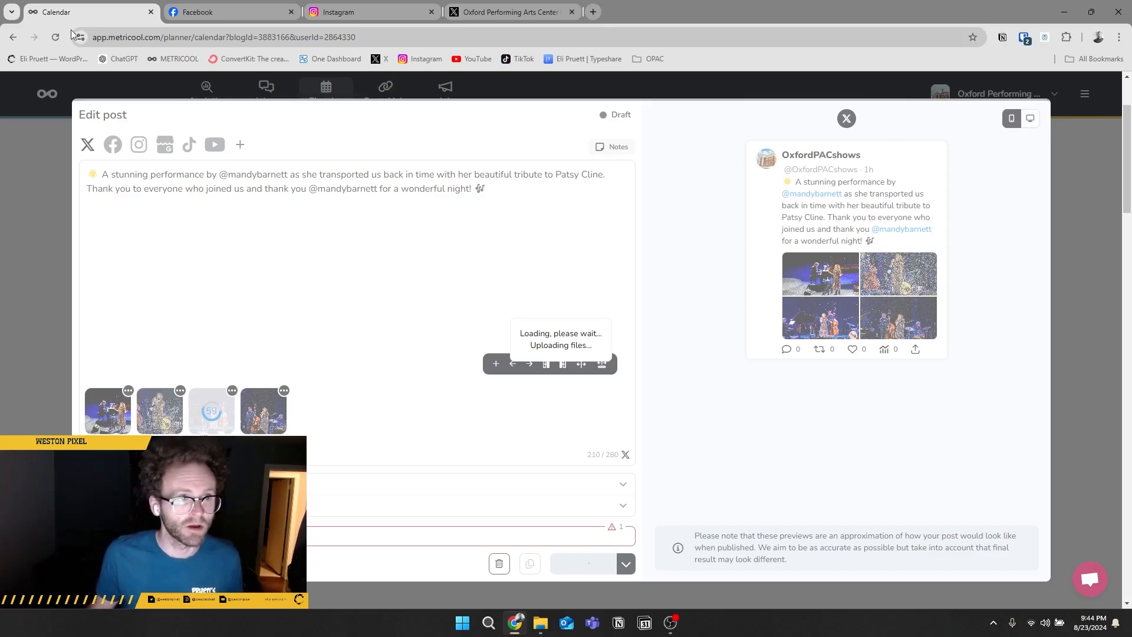
click(56, 41)
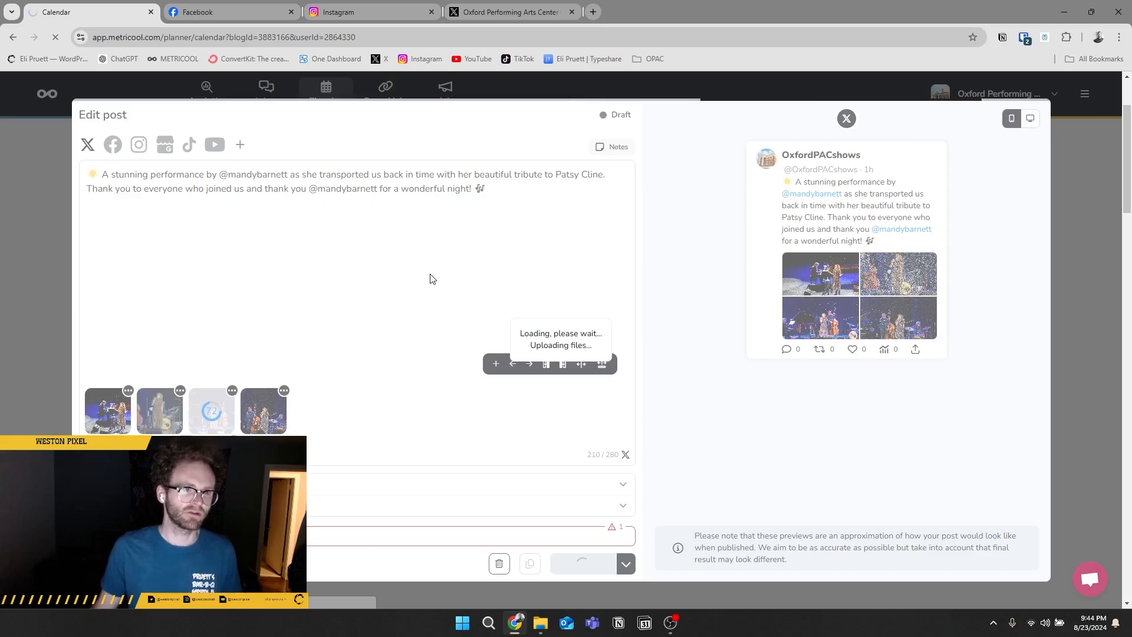
- Close the Metricool post editor page, reopen the Metricool site and log in to the account again
click(151, 13)
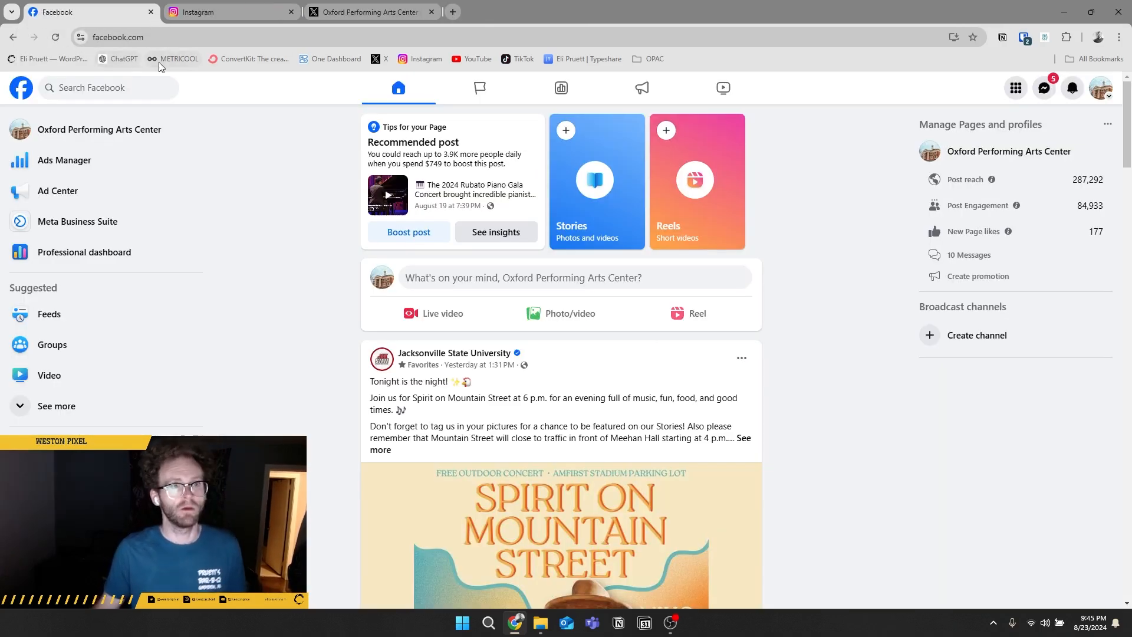
click(535, 11)
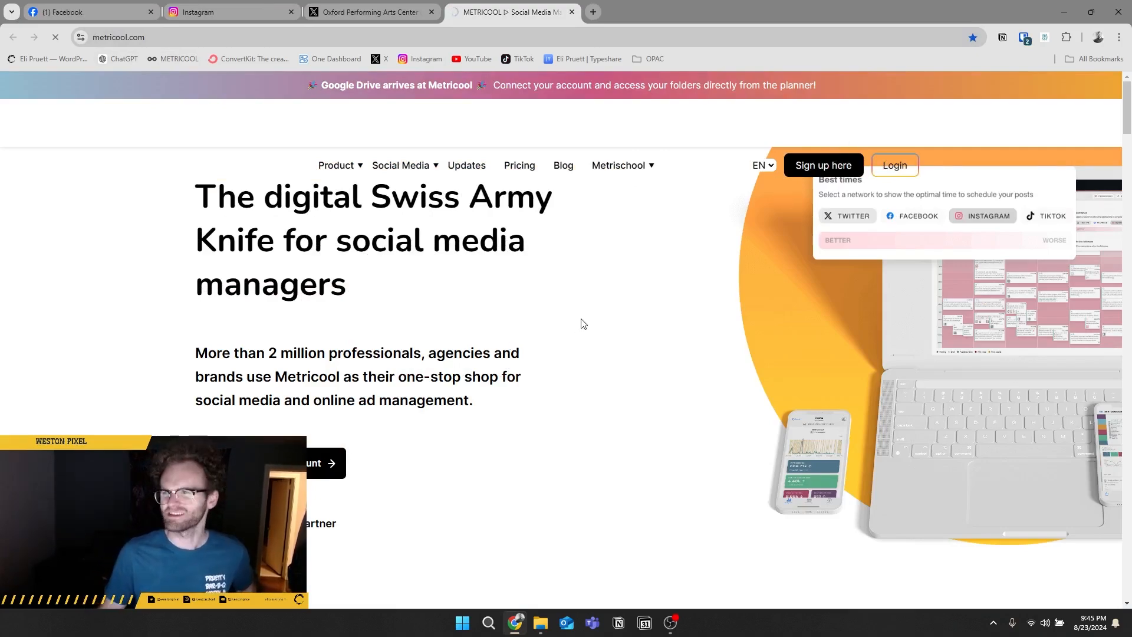
scroll(687, 218, down, 12)
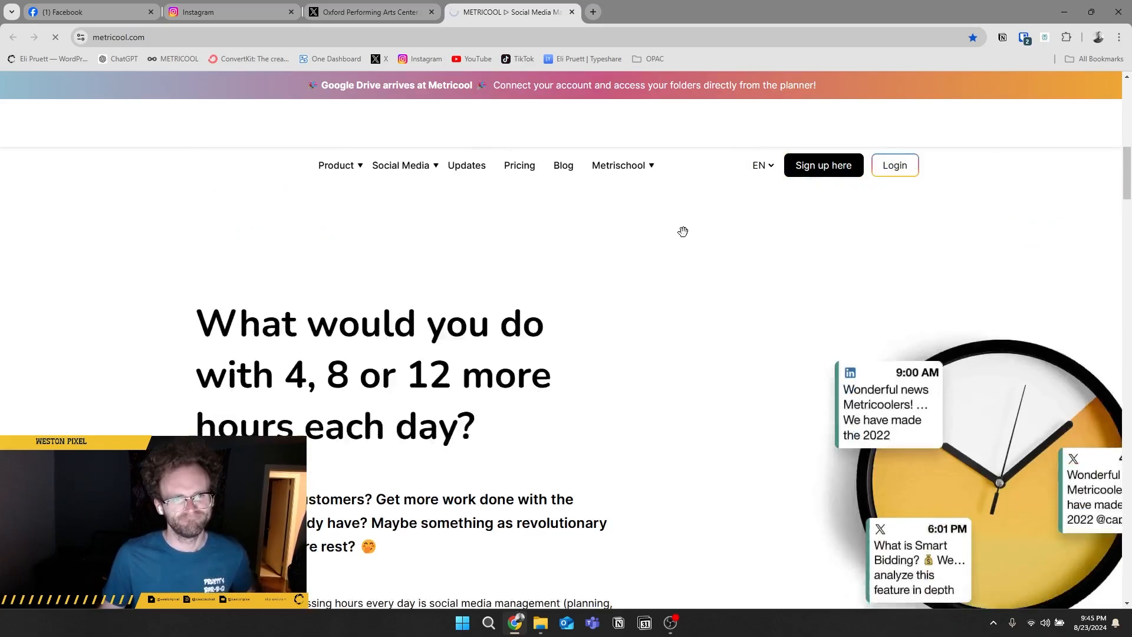
scroll(686, 237, down, 5)
scroll(684, 235, up, 8)
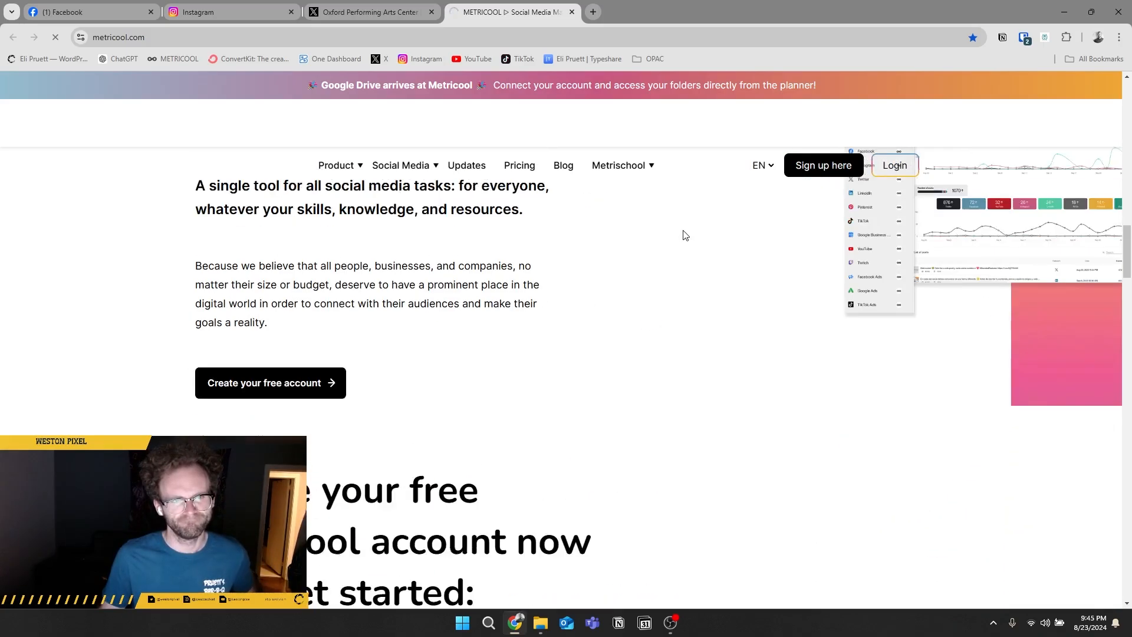
scroll(682, 233, up, 8)
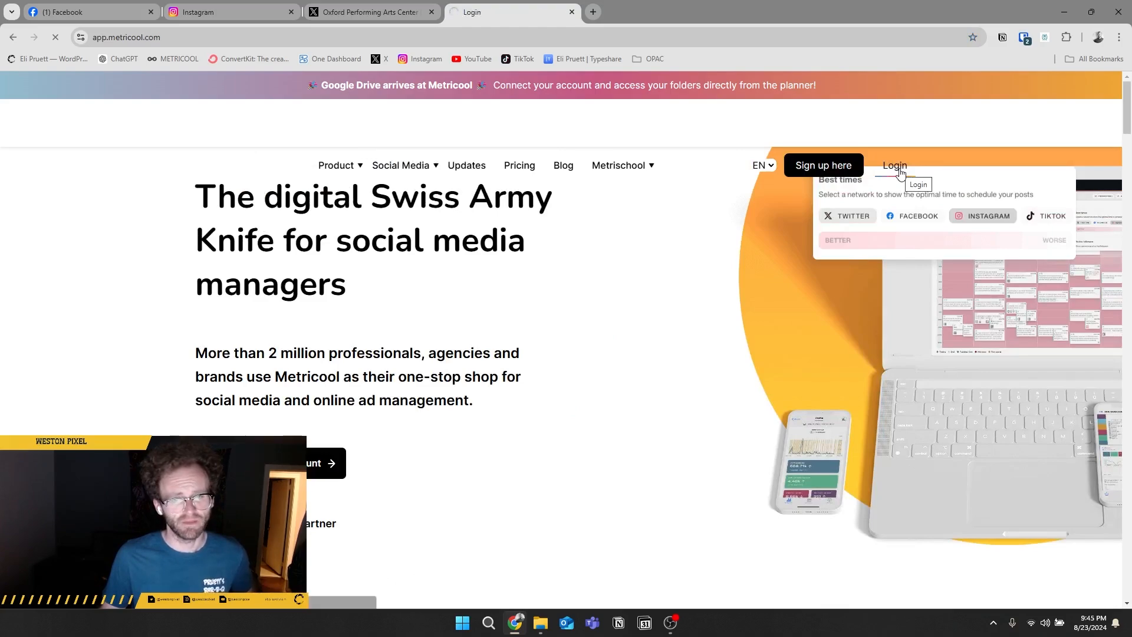
- Open the OneDrive status window to check the syncing of the photos and close it again
click(993, 625)
click(1041, 567)
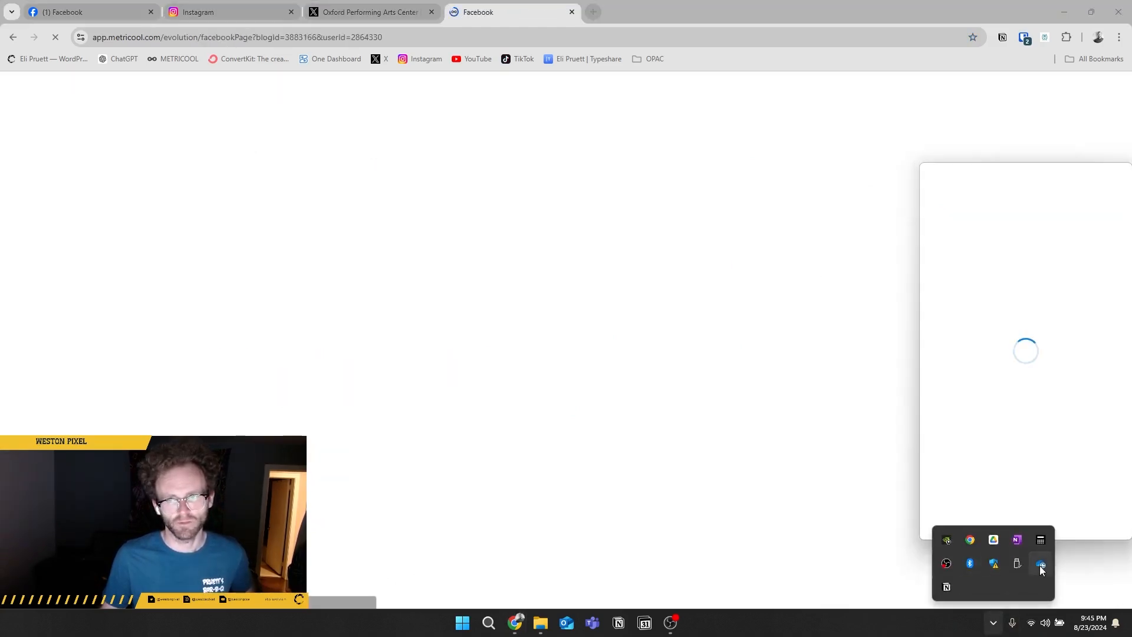
click(1041, 567)
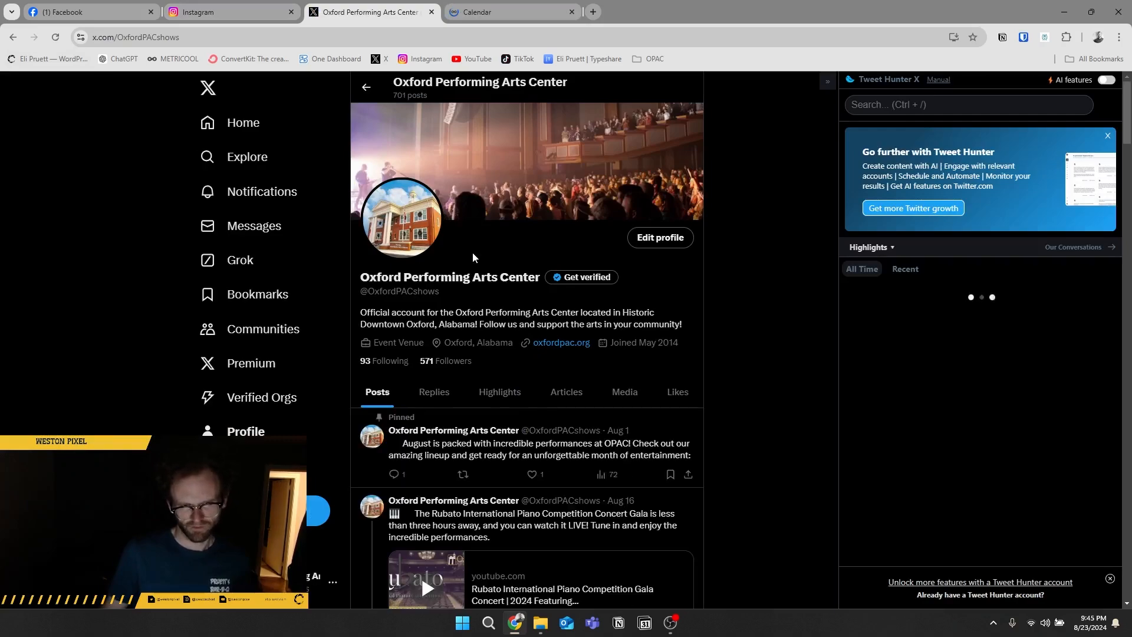
- Look over the posts on the X profile and inspect the draft X concert post in the Metricool calendar
scroll(475, 259, down, 5)
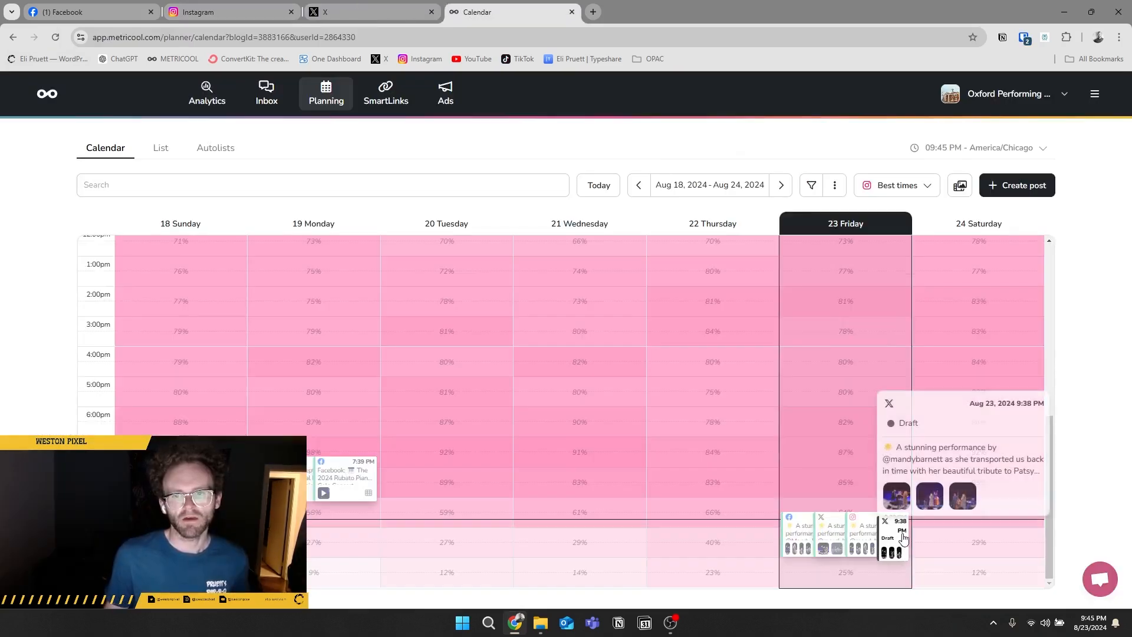
click(843, 540)
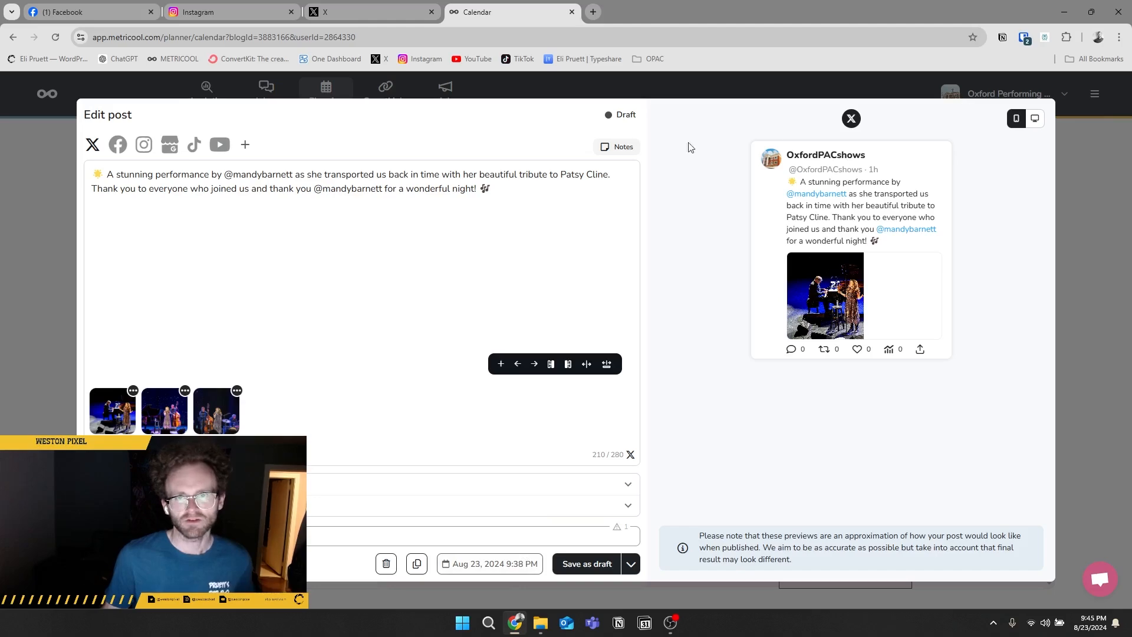
key(Escape)
- Close the Instagram page after viewing the concert post and check the Facebook notifications
click(99, 5)
click(230, 12)
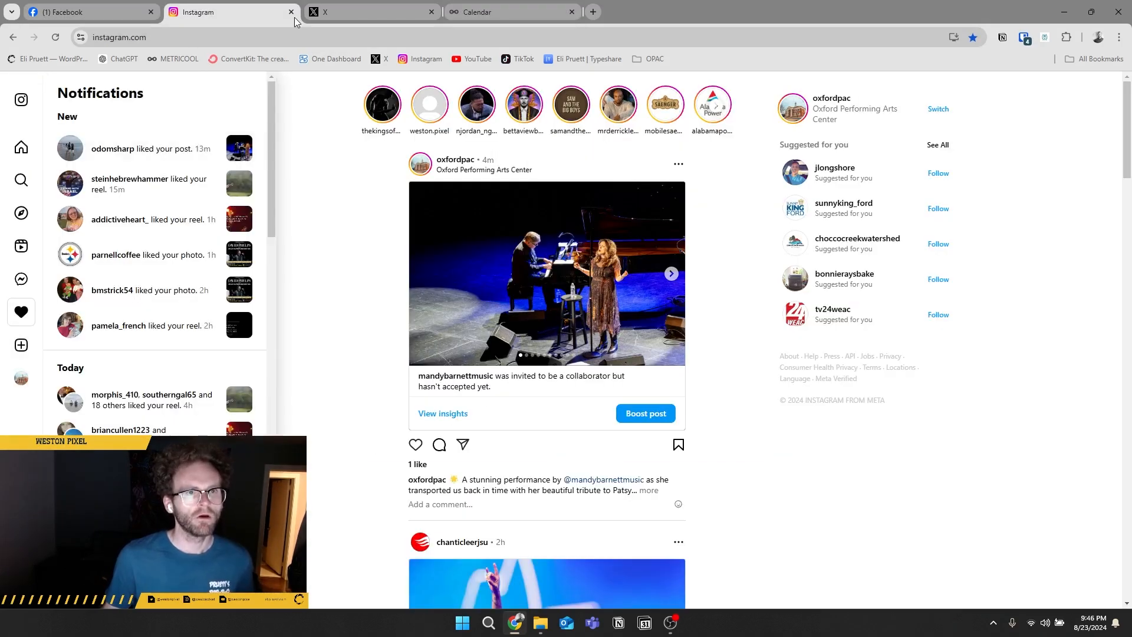
click(291, 11)
click(1073, 89)
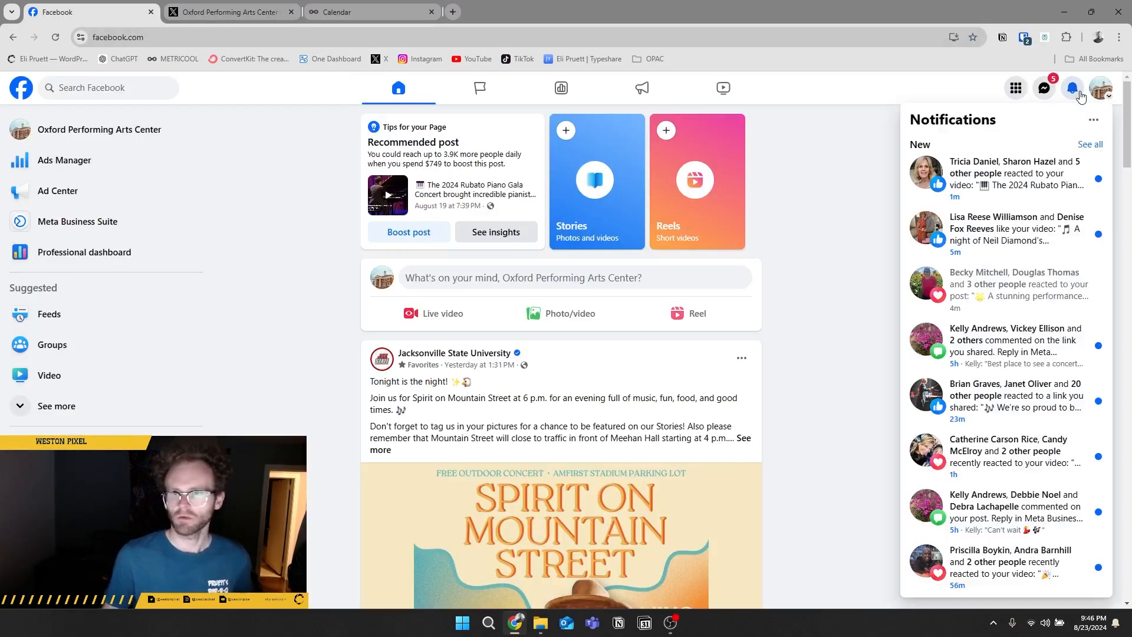
click(1073, 88)
- Reload the Oxford Performing Arts Center X profile and check its timeline for the concert post
click(201, 11)
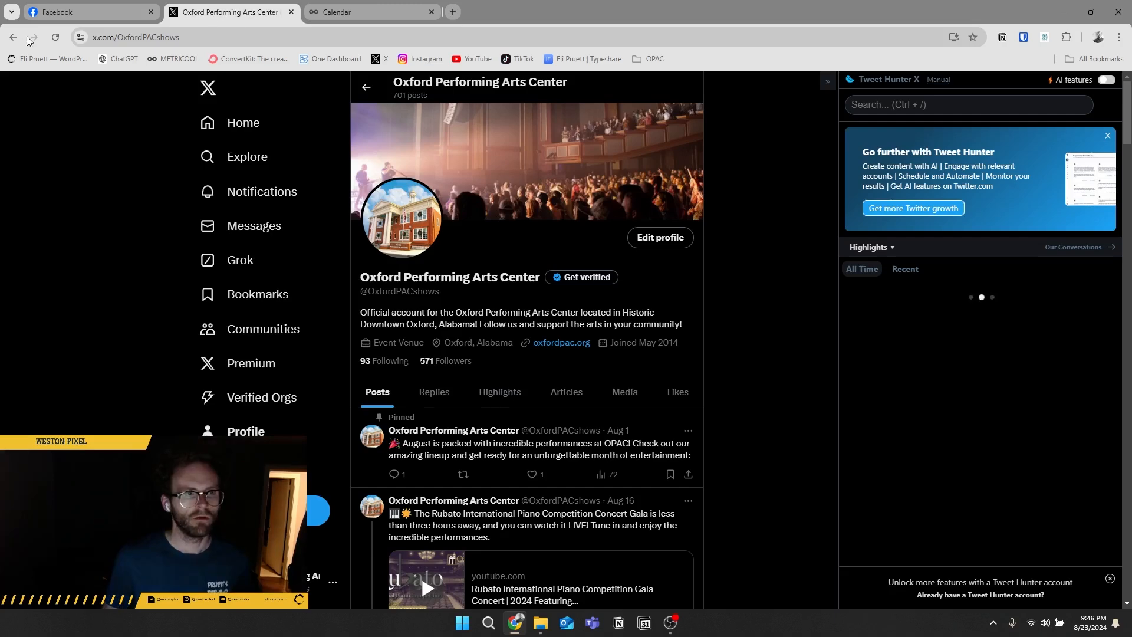
click(55, 37)
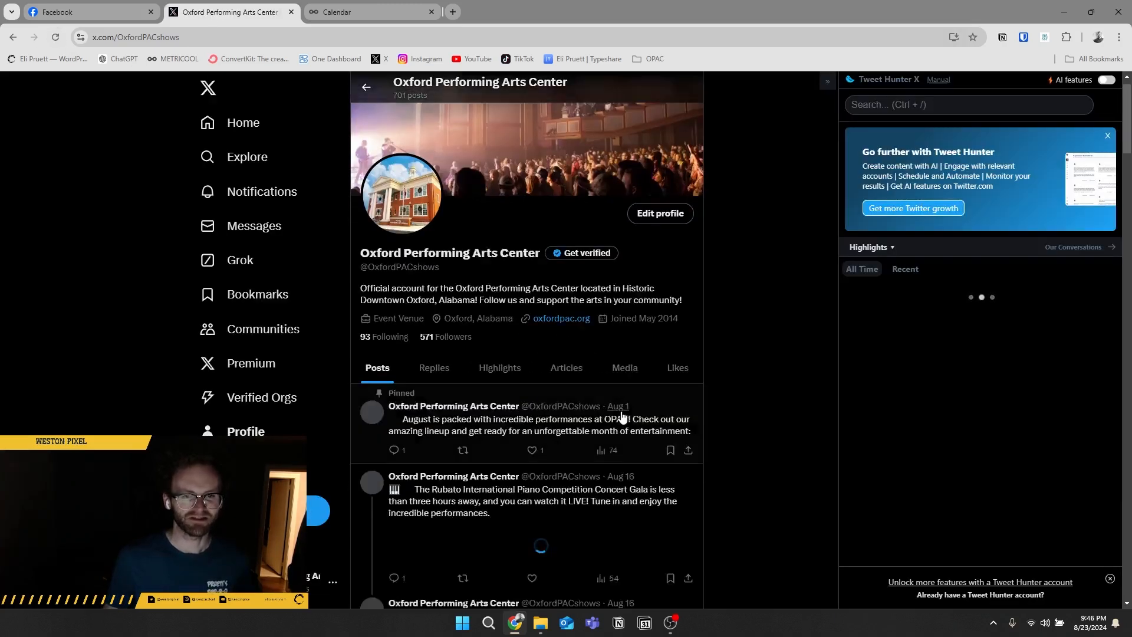
scroll(620, 415, down, 3)
scroll(548, 416, up, 3)
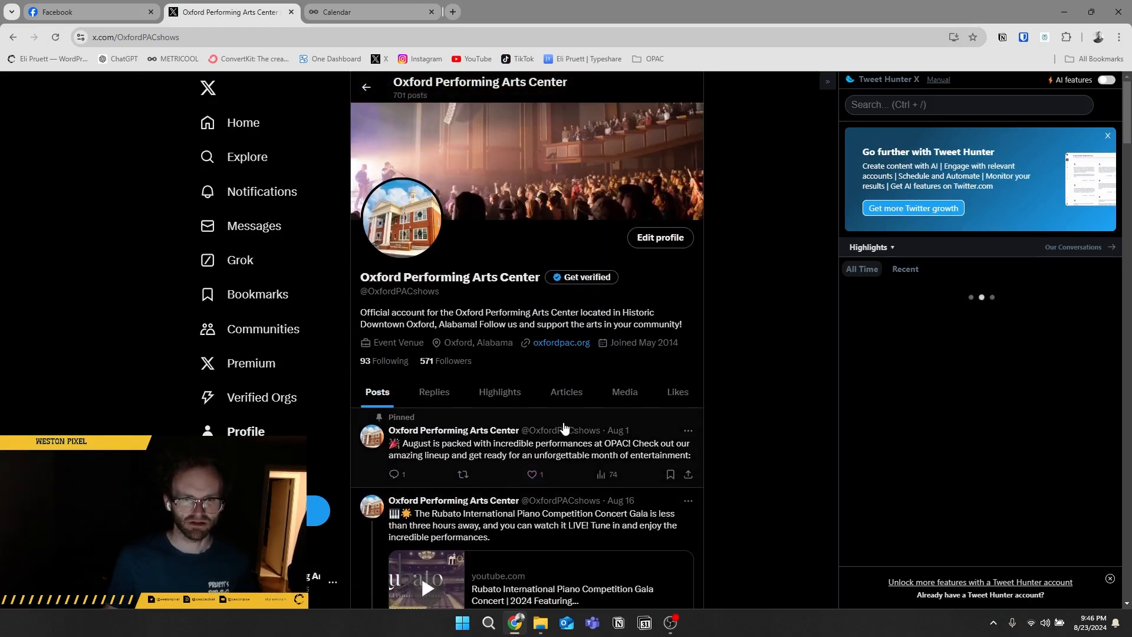
- Return to Metricool and review the Facebook page's growth, likes balance and follower demographics analytics
click(332, 8)
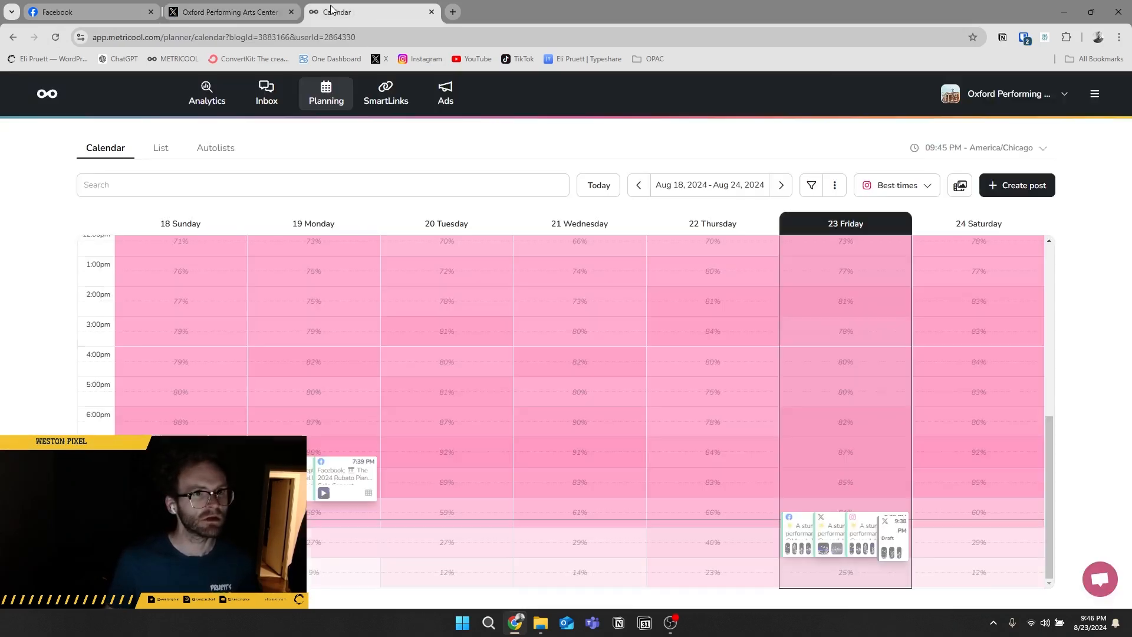
click(206, 103)
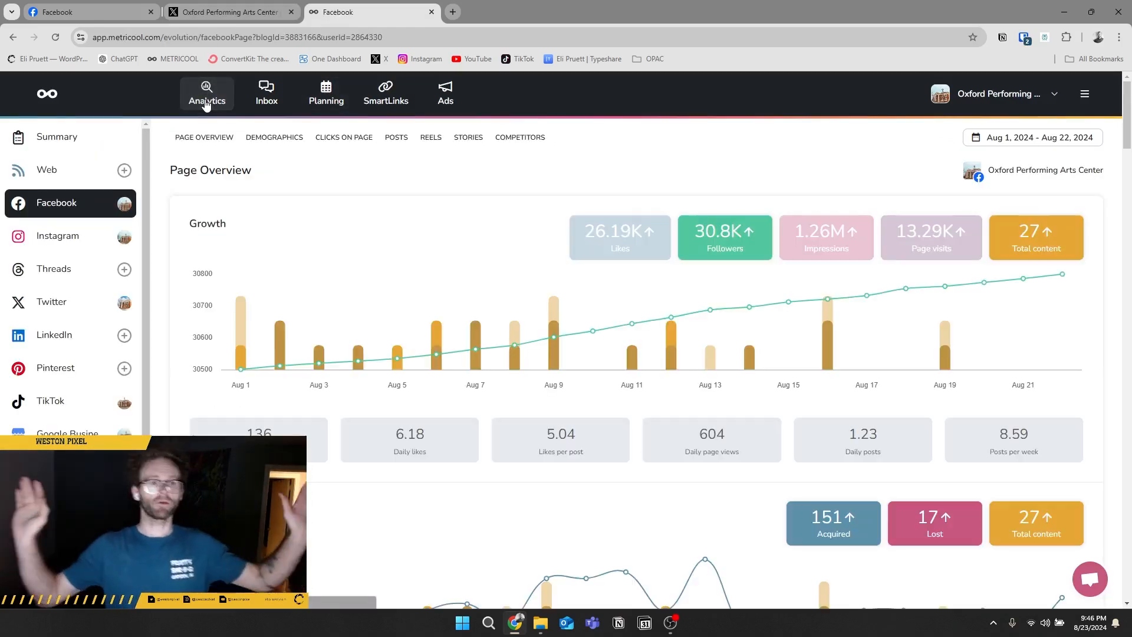
scroll(538, 396, down, 2)
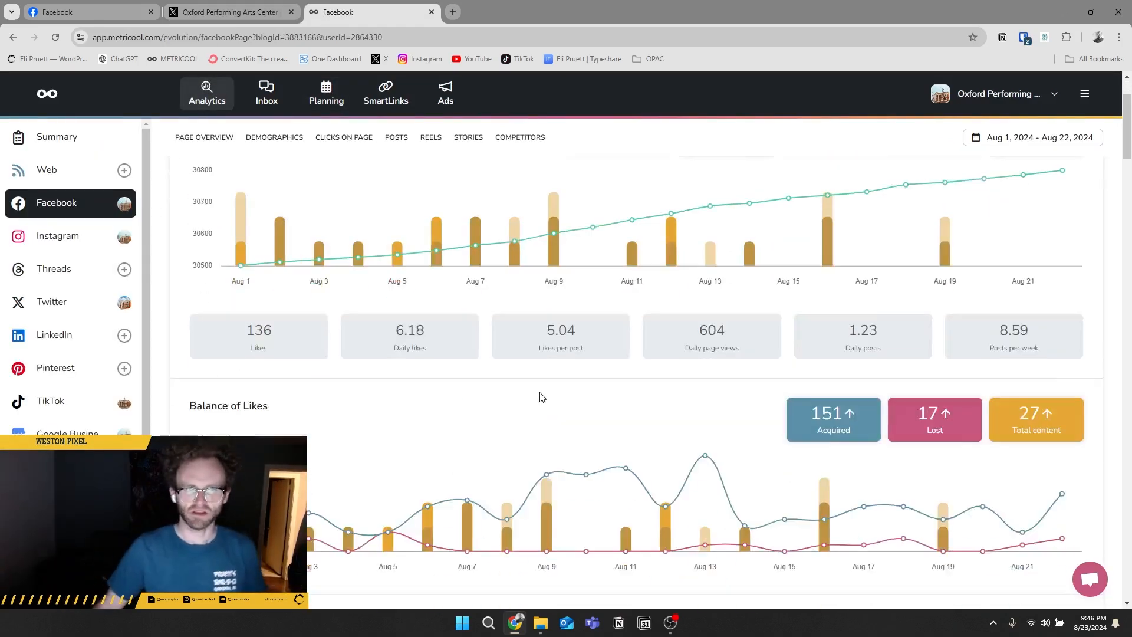
scroll(450, 445, up, 2)
scroll(742, 410, down, 1)
scroll(741, 410, down, 10)
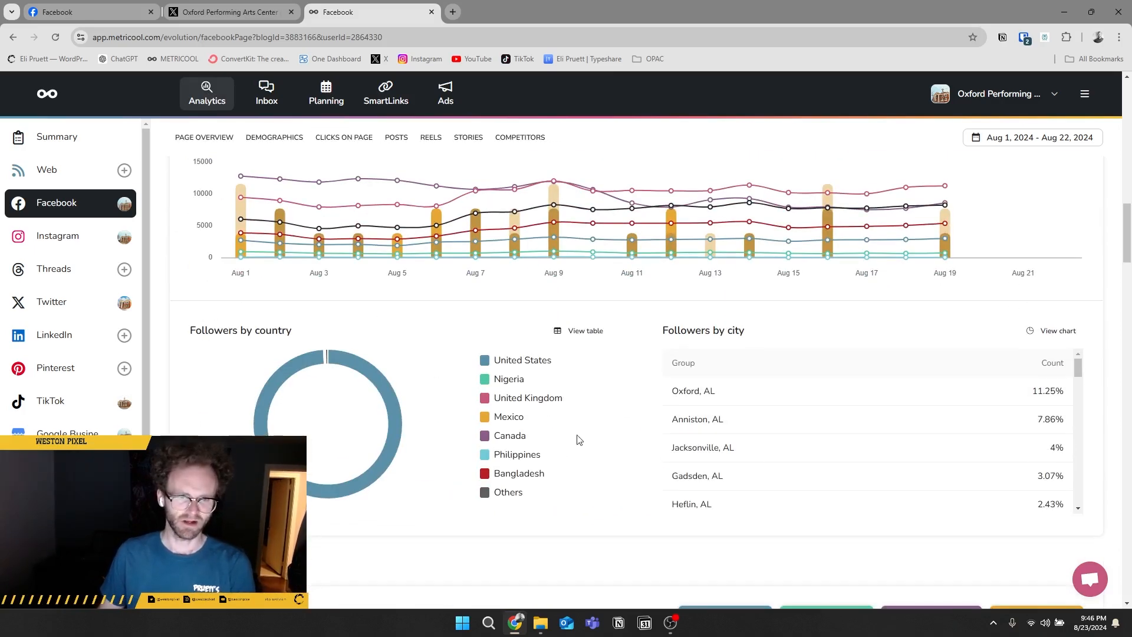
- Browse the exported concert photos in the 20240823_MANDYBARNETT folder from 00095 to 09993, and close the viewer and folder
click(541, 623)
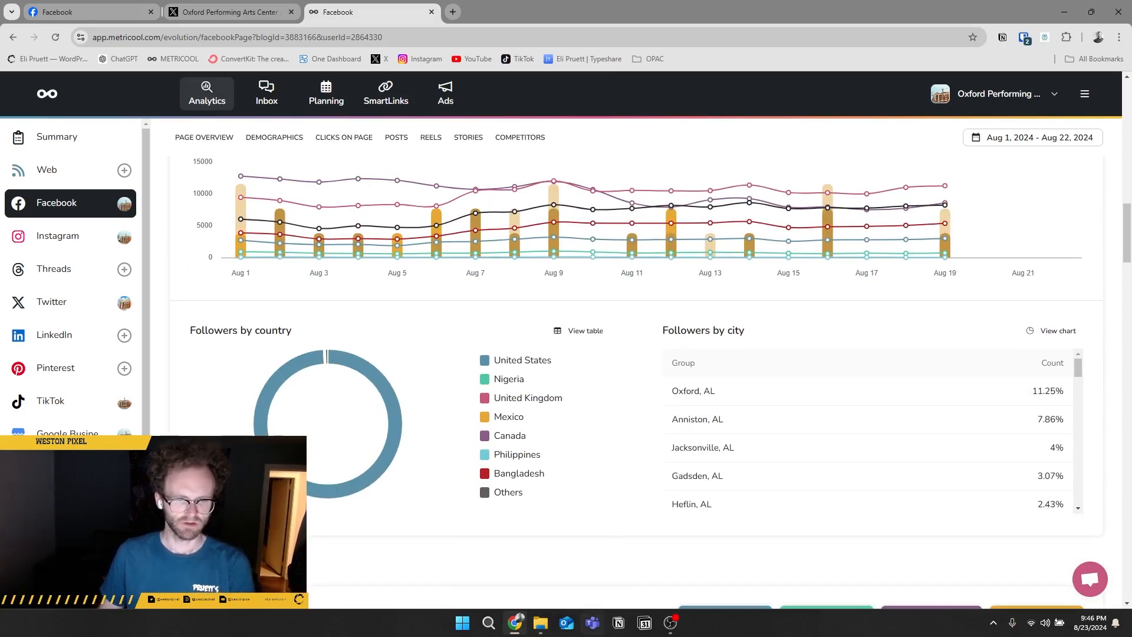
key(Return)
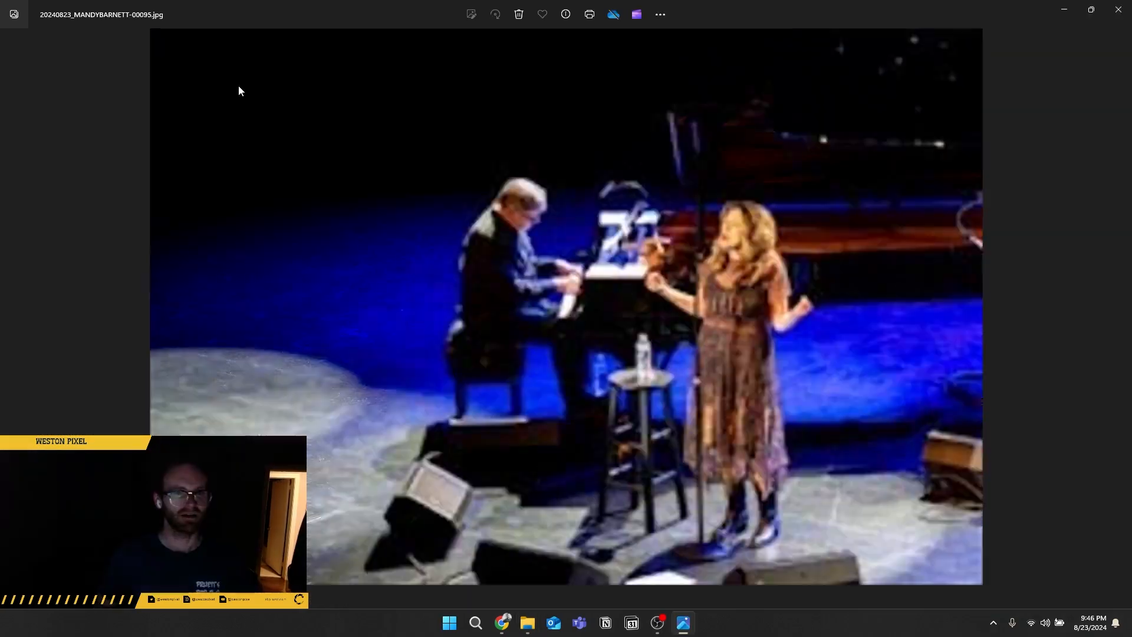
key(Right)
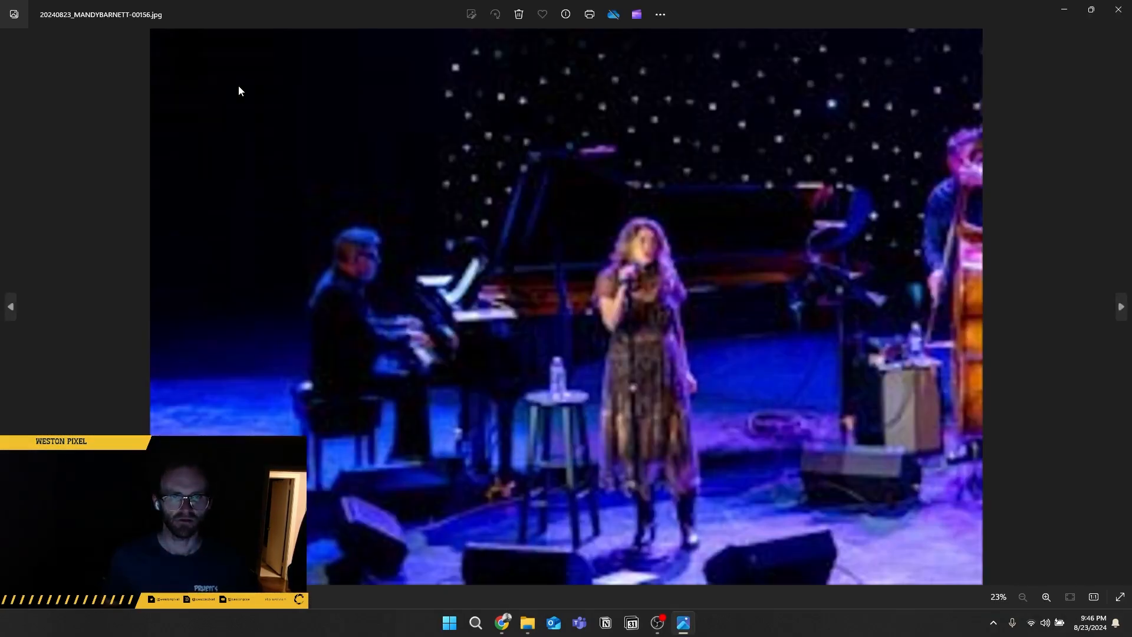
key(Right)
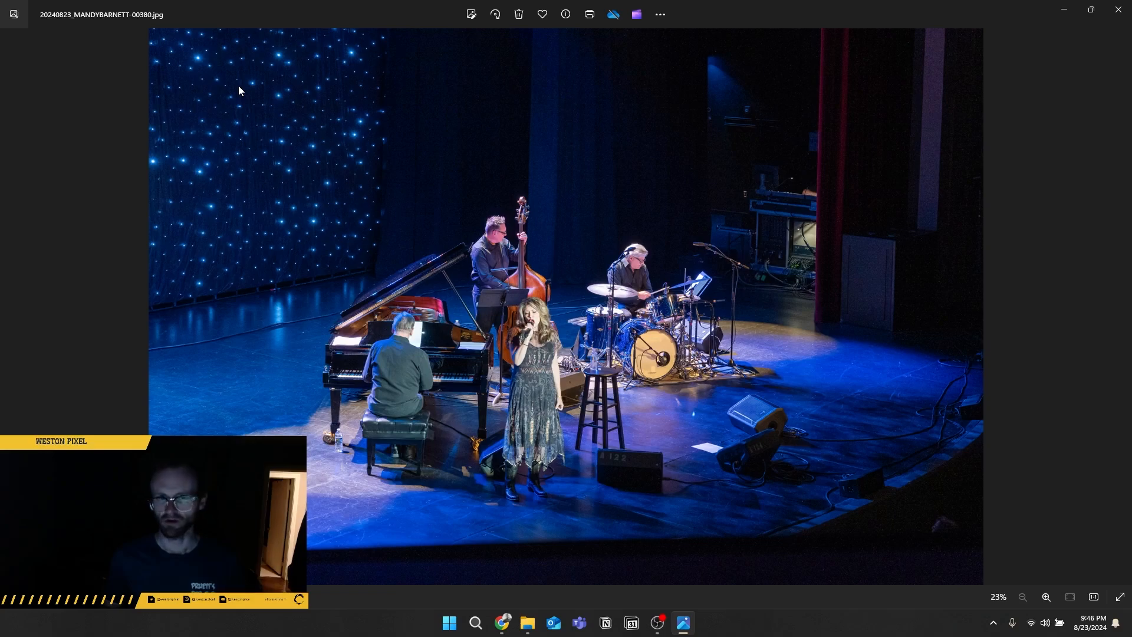
key(Right)
key(Right)
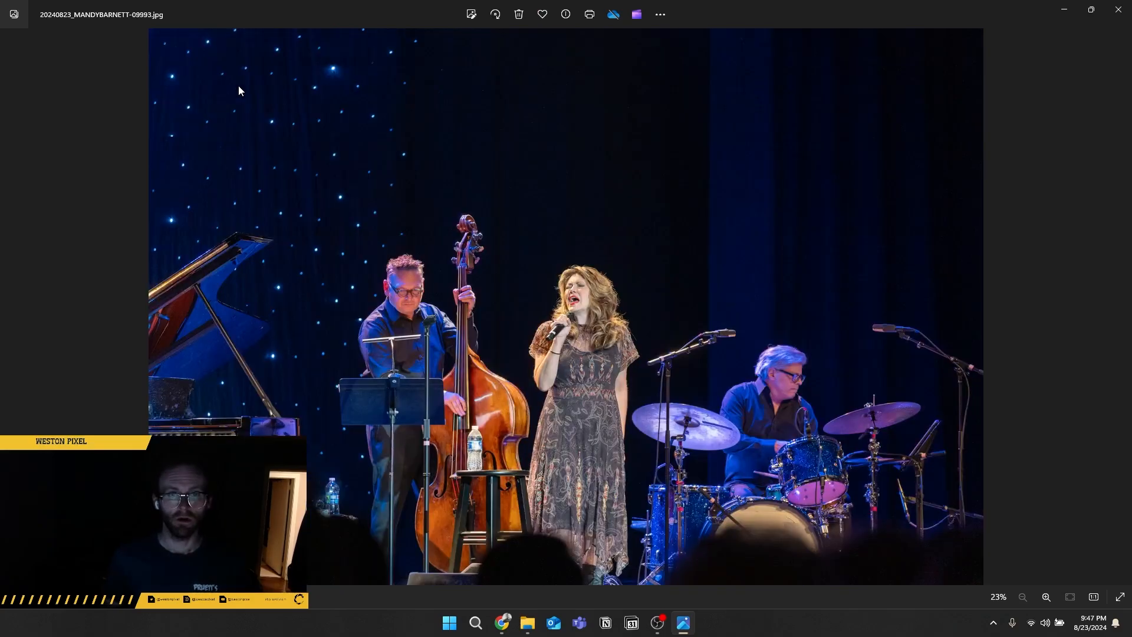
key(Escape)
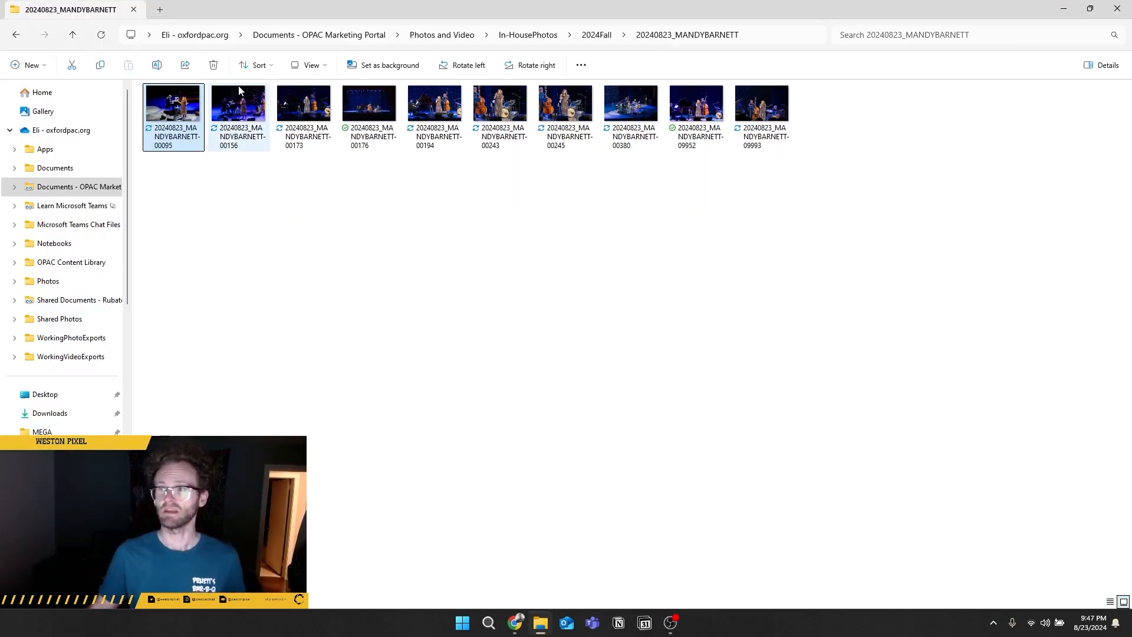
click(601, 246)
click(1117, 8)
scroll(512, 375, up, 4)
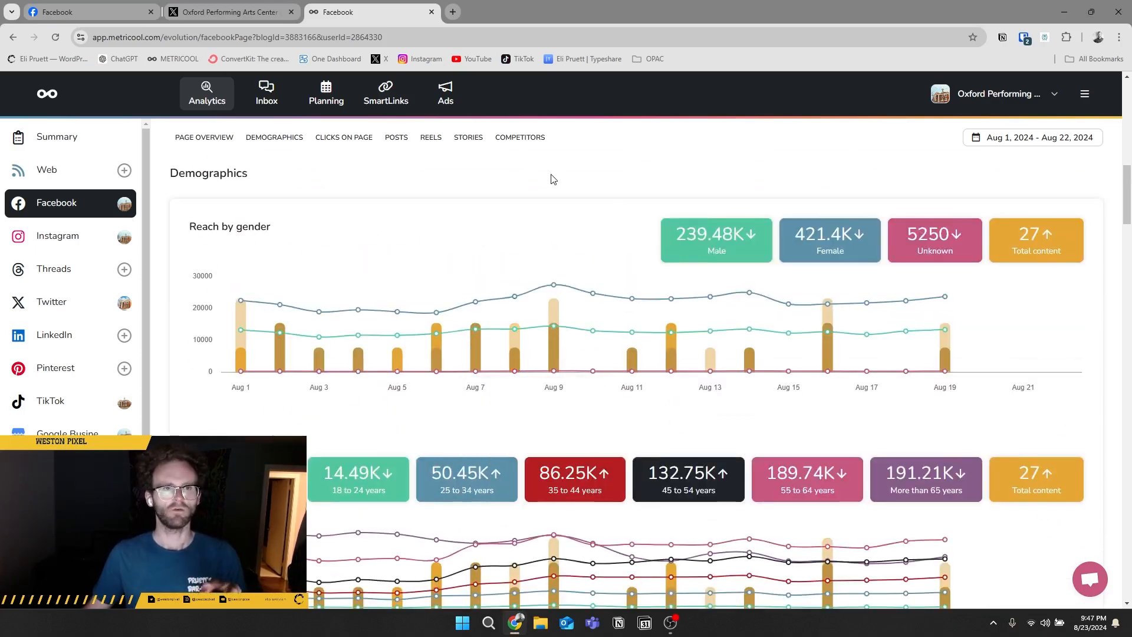
click(242, 13)
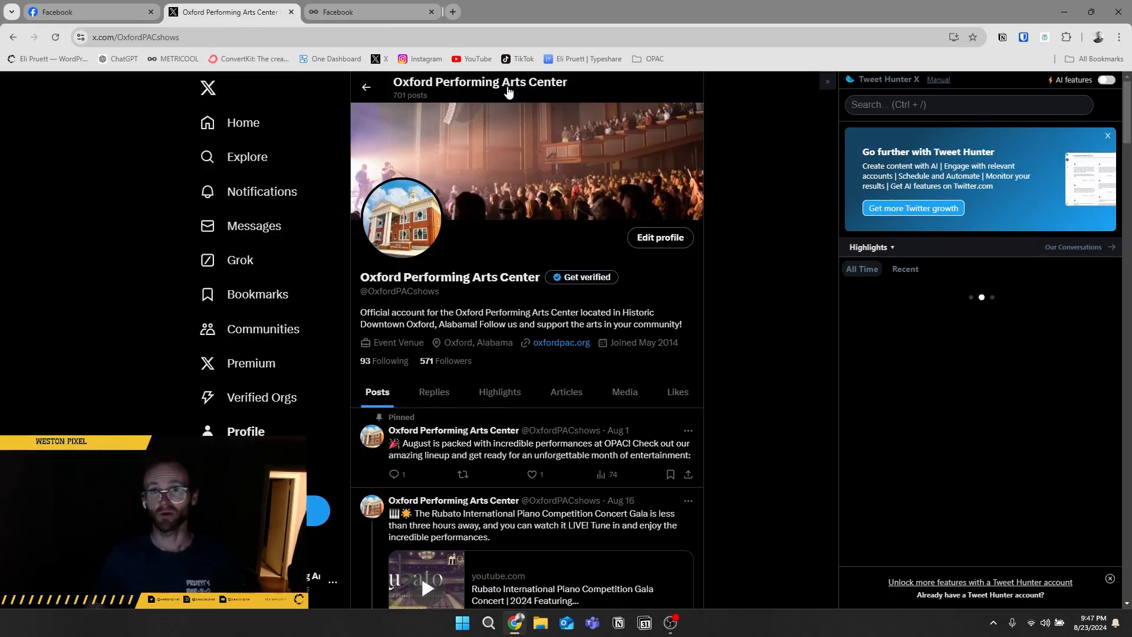
click(353, 16)
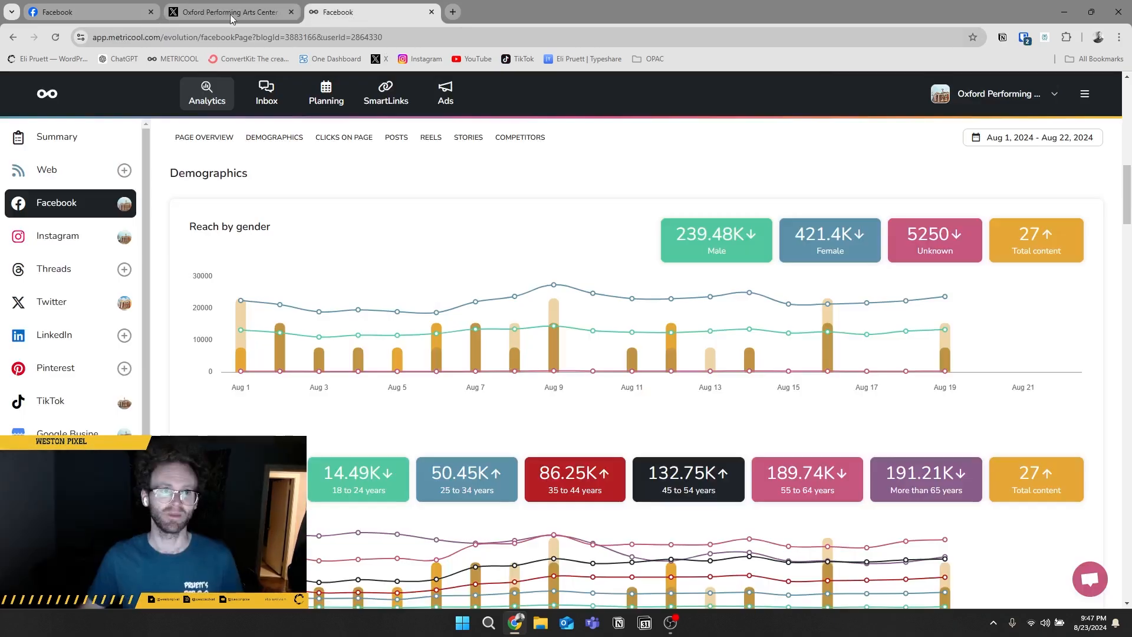
click(230, 14)
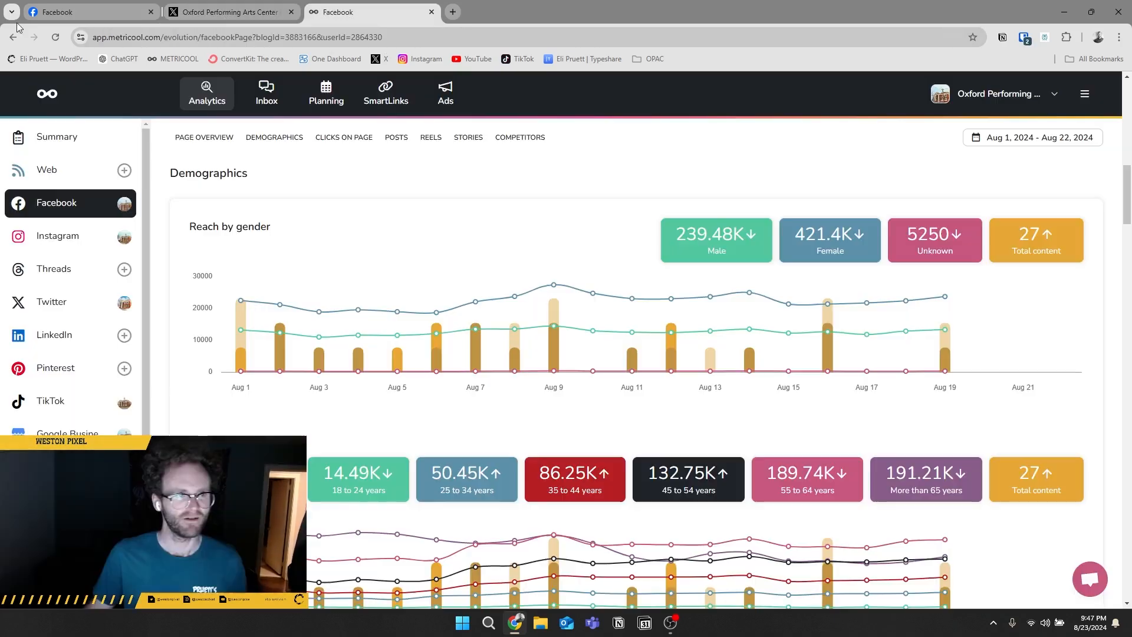
click(354, 13)
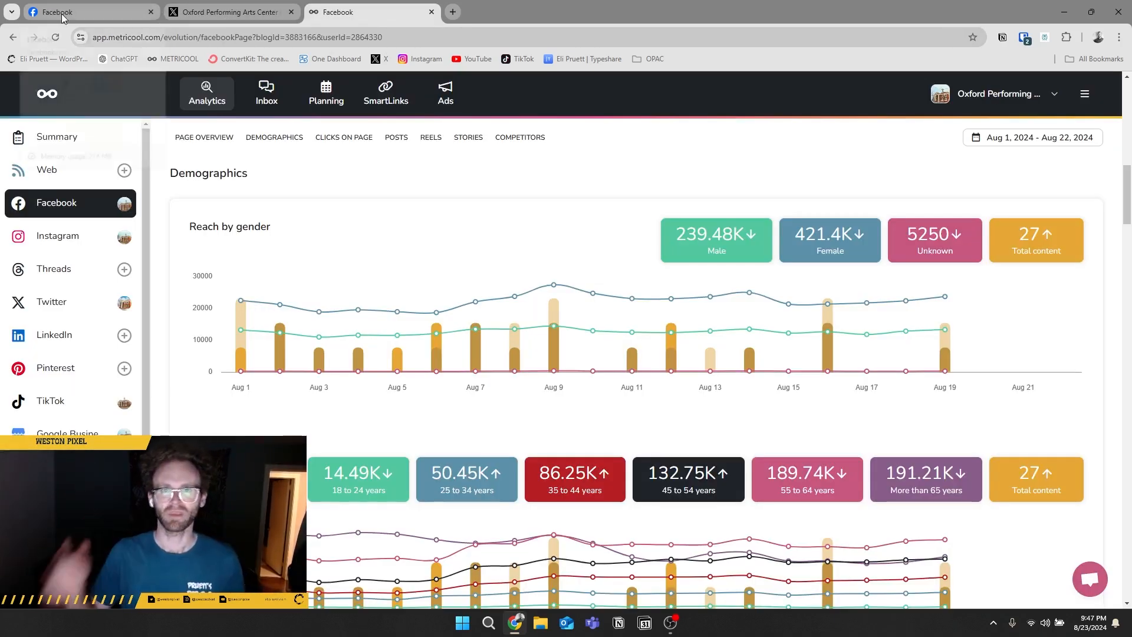
mouse_move(61, 13)
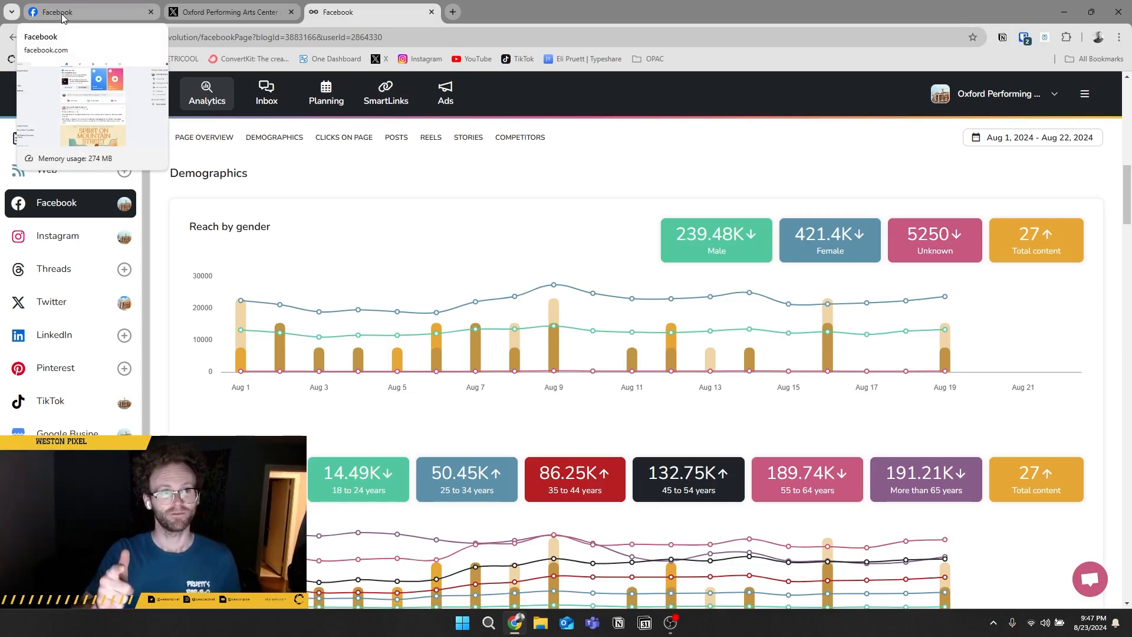